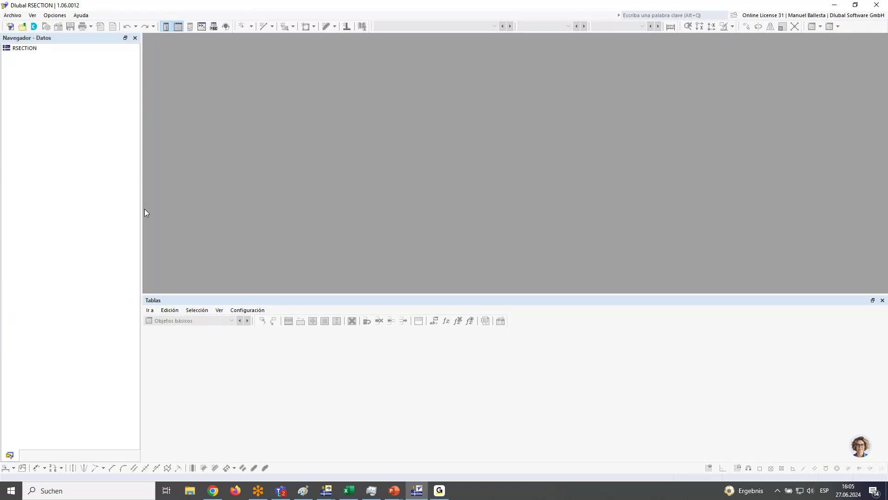
Import the DXF file Puntal CF Cad from the Seminario Estanterías folder.
{"action": "left_click", "coordinate": [14, 15]}
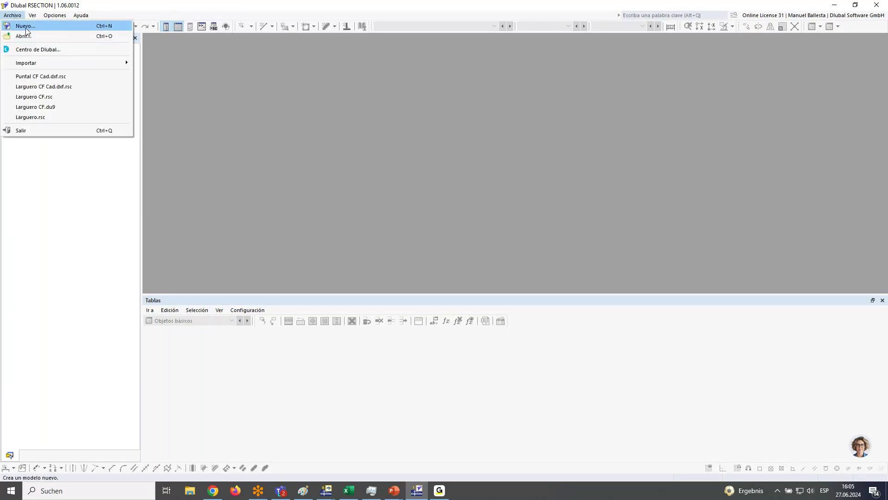
{"action": "mouse_move", "coordinate": [45, 64]}
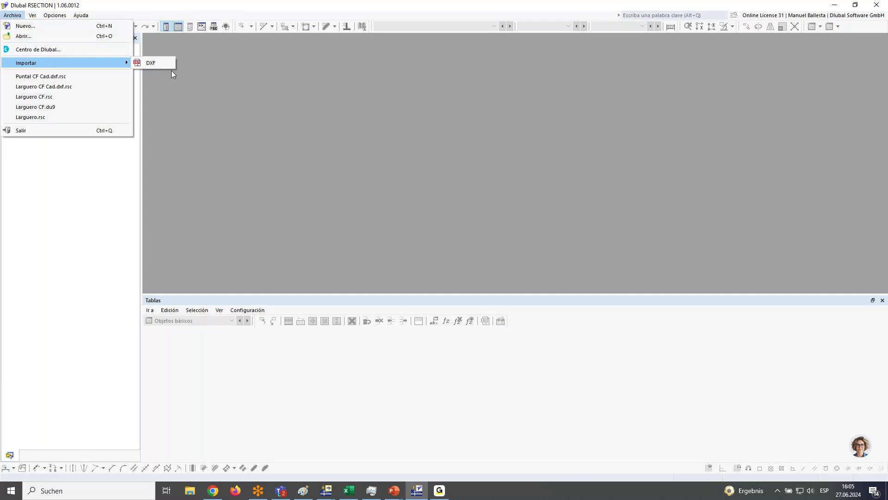
{"action": "left_click", "coordinate": [161, 63]}
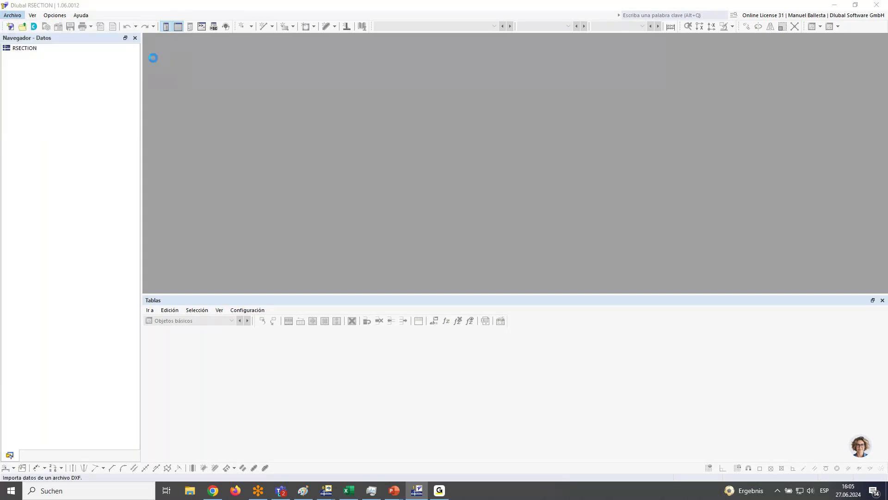
{"action": "left_click", "coordinate": [219, 96]}
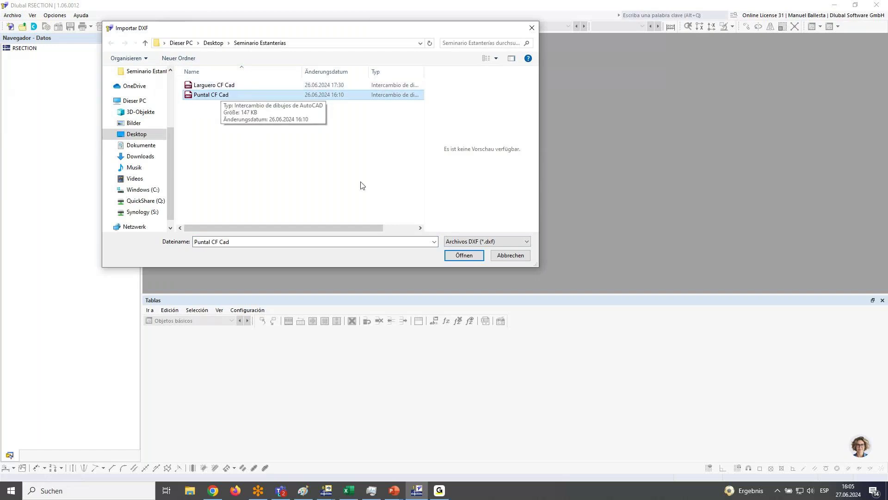
{"action": "left_click", "coordinate": [464, 260]}
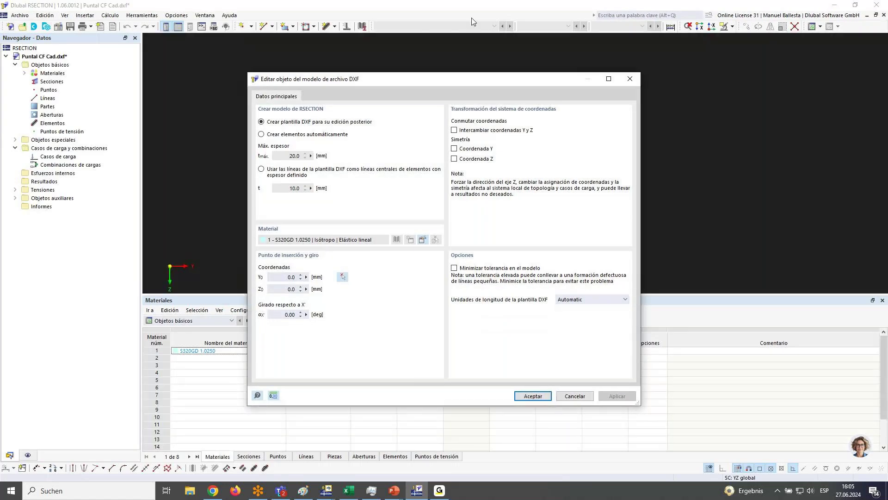
Import the DXF template lines as centre lines of elements with a defined thickness of 2 mm, and dismiss the import log.
{"action": "left_click_drag", "start_coordinate": [520, 78], "coordinate": [429, 24]}
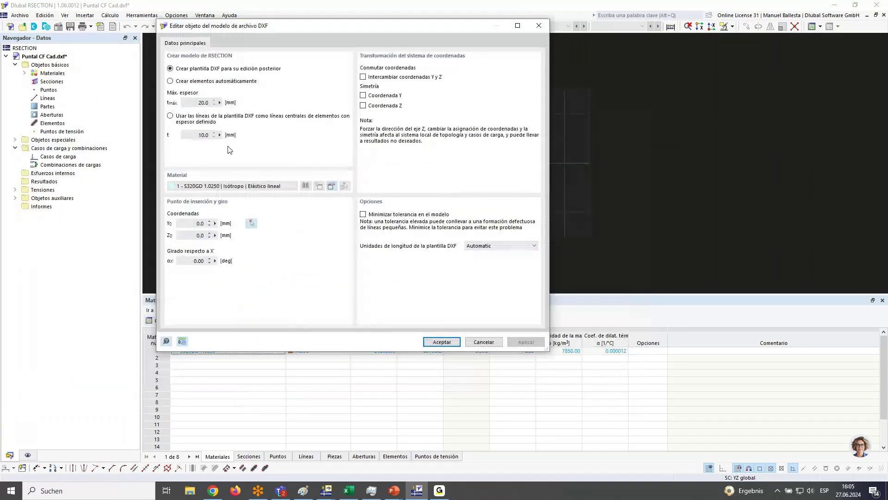
{"action": "left_click", "coordinate": [199, 121]}
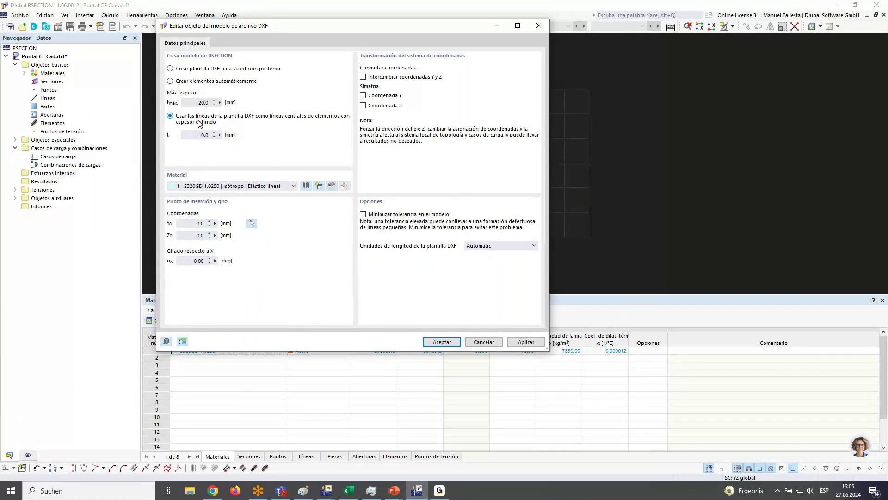
{"action": "left_click", "coordinate": [196, 136]}
{"action": "left_click_drag", "start_coordinate": [197, 140], "coordinate": [212, 141]}
{"action": "type", "text": "3"}
{"action": "key", "text": "BackSpace"}
{"action": "type", "text": "2"}
{"action": "left_click_drag", "start_coordinate": [462, 29], "coordinate": [406, 34]}
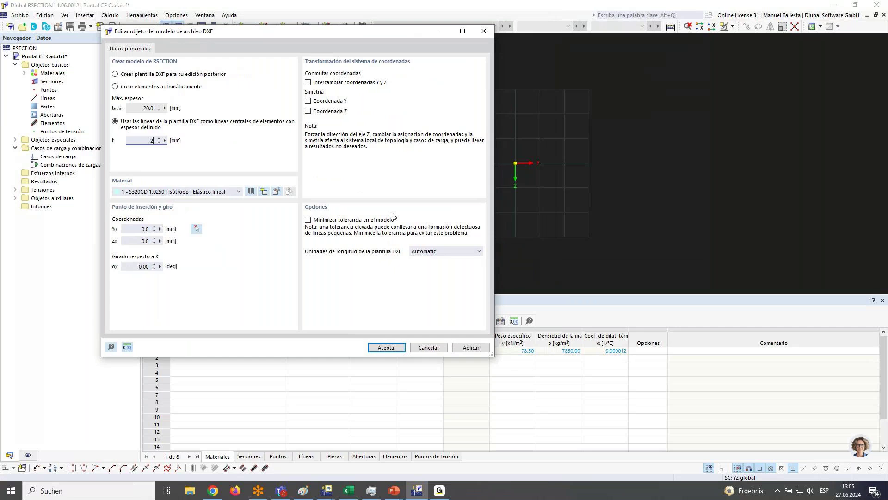
{"action": "left_click", "coordinate": [390, 348]}
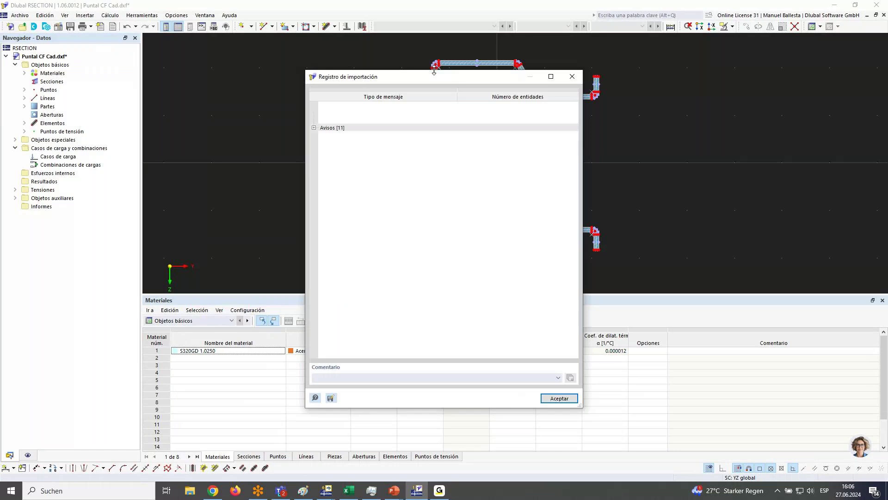
{"action": "left_click_drag", "start_coordinate": [434, 70], "coordinate": [181, 45]}
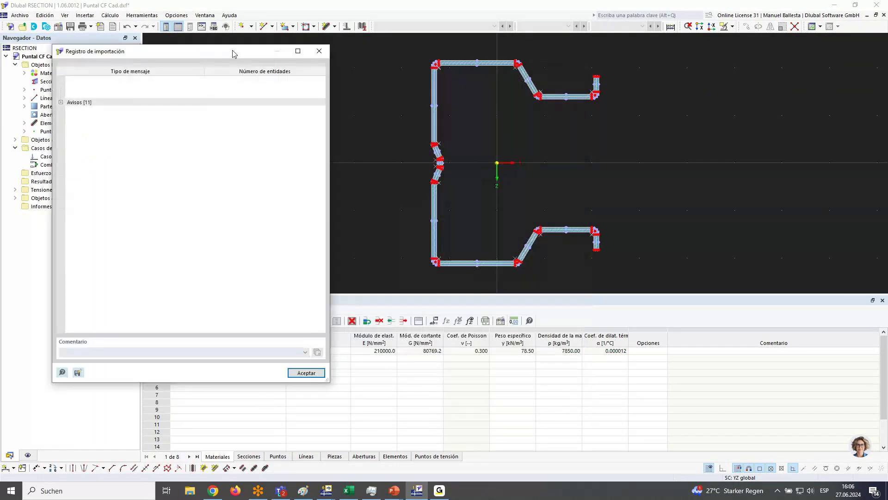
{"action": "left_click", "coordinate": [306, 373]}
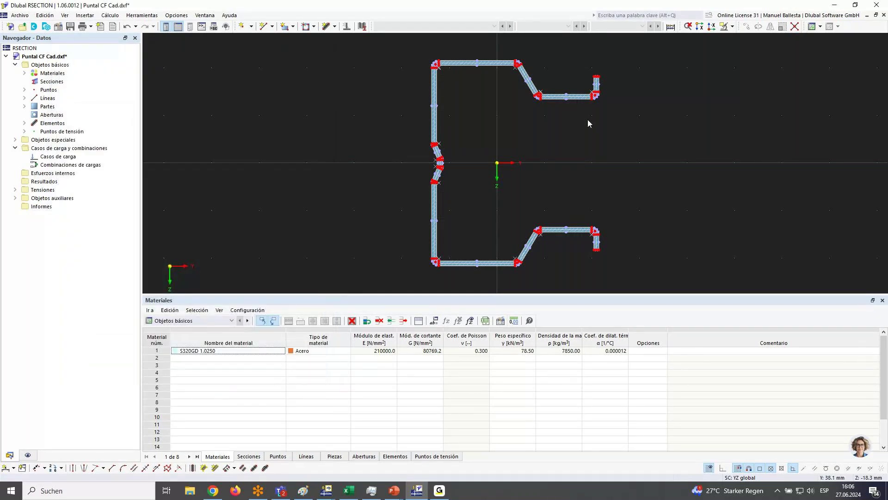
Examine the imported section's rounded corners and overall shape, along with its lists of parts and elements.
{"action": "scroll", "coordinate": [586, 119], "scroll_direction": "up", "scroll_amount": 3}
{"action": "scroll", "coordinate": [602, 111], "scroll_direction": "up", "scroll_amount": 4}
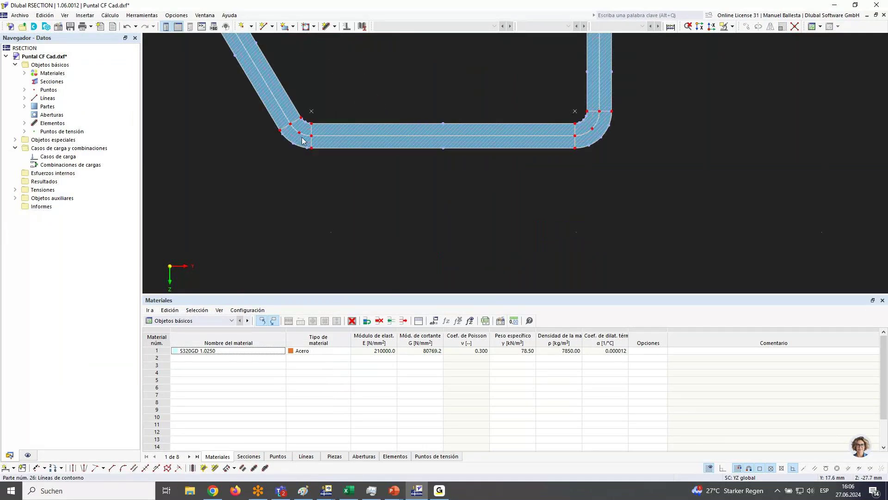
{"action": "scroll", "coordinate": [307, 139], "scroll_direction": "down", "scroll_amount": 4}
{"action": "scroll", "coordinate": [243, 156], "scroll_direction": "down", "scroll_amount": 2}
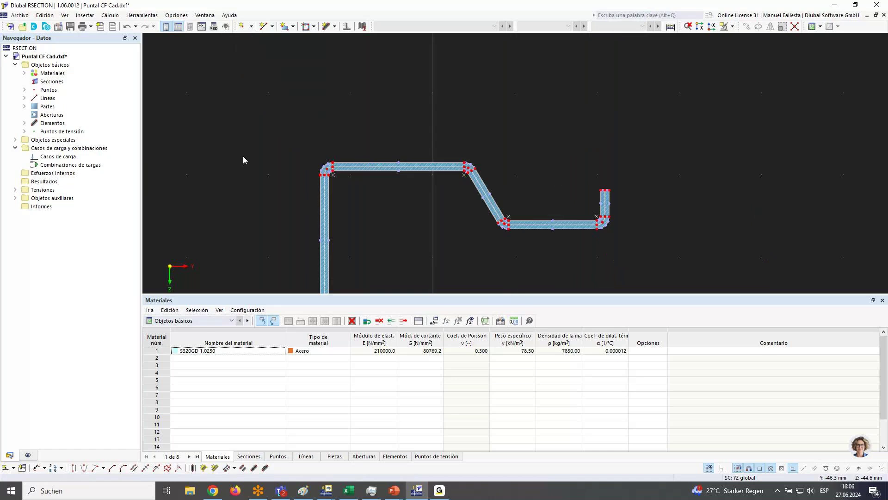
{"action": "middle_click", "coordinate": [356, 95]}
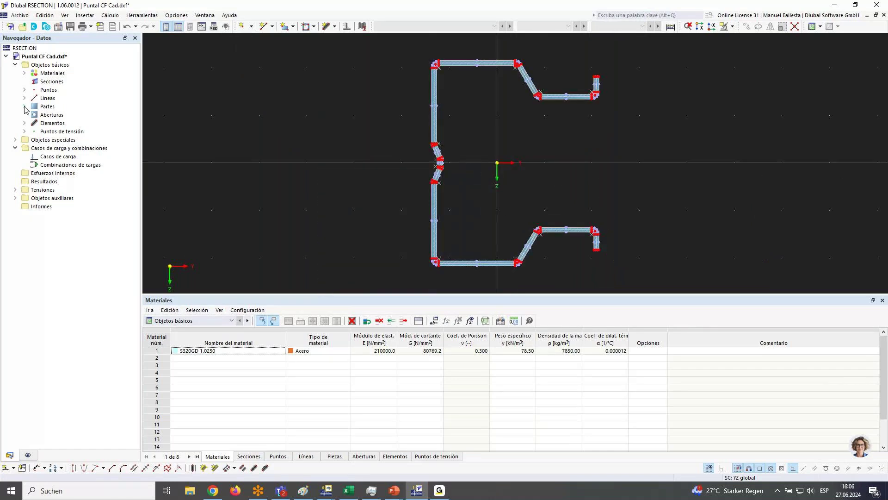
{"action": "left_click", "coordinate": [25, 106]}
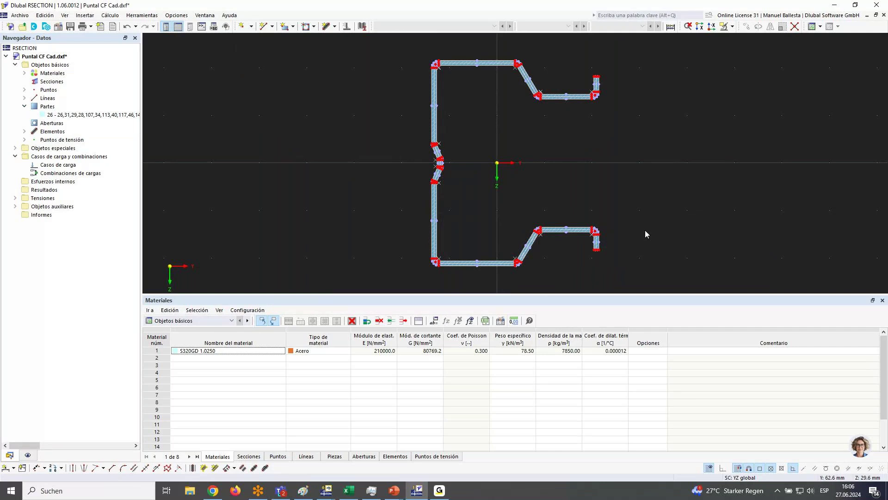
{"action": "left_click", "coordinate": [25, 131]}
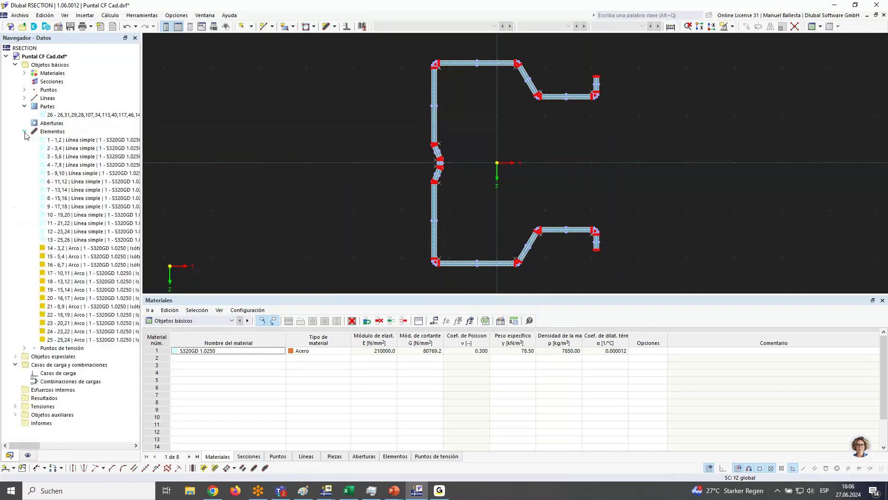
{"action": "left_click", "coordinate": [24, 131]}
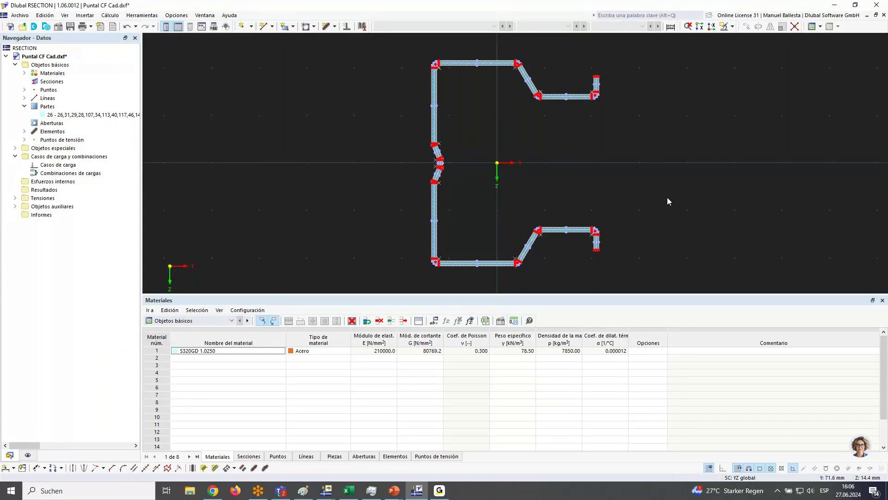
{"action": "middle_click_drag", "start_coordinate": [667, 198], "coordinate": [633, 201]}
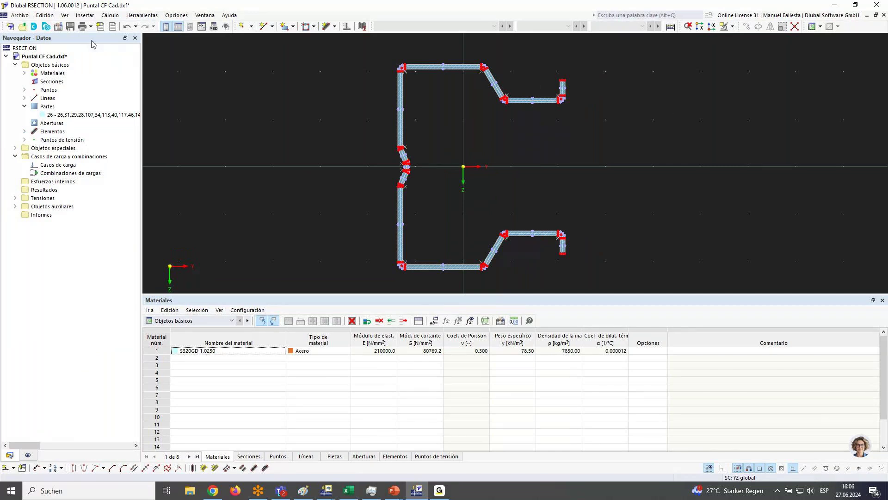
Set the analysis method in the model's basic data to Análisis de paredes delgadas.
{"action": "right_click", "coordinate": [45, 56]}
{"action": "left_click", "coordinate": [69, 65]}
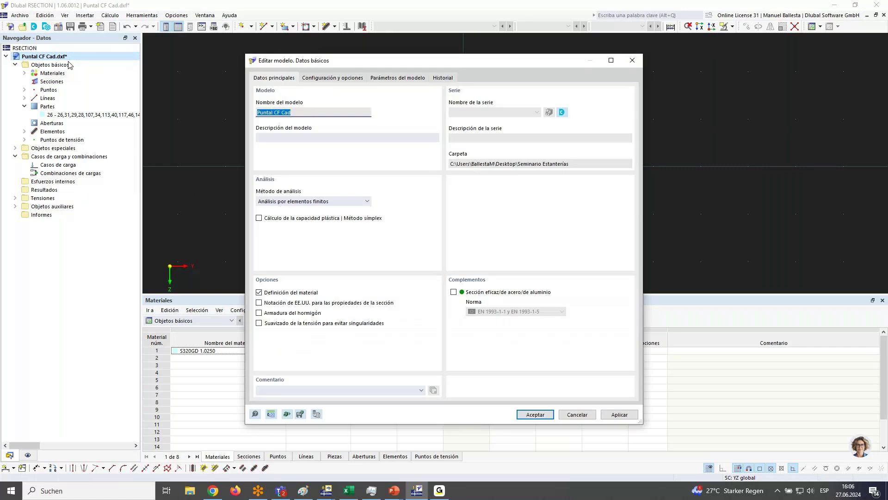
{"action": "left_click", "coordinate": [330, 202]}
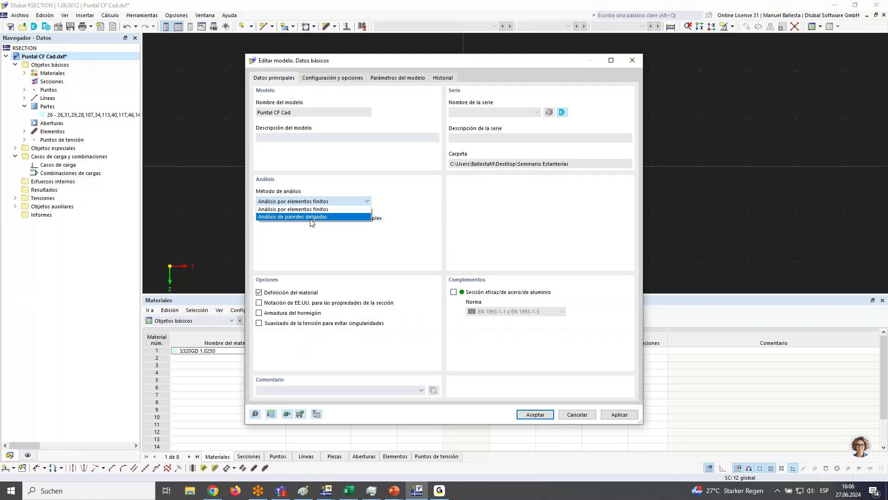
{"action": "left_click", "coordinate": [311, 217]}
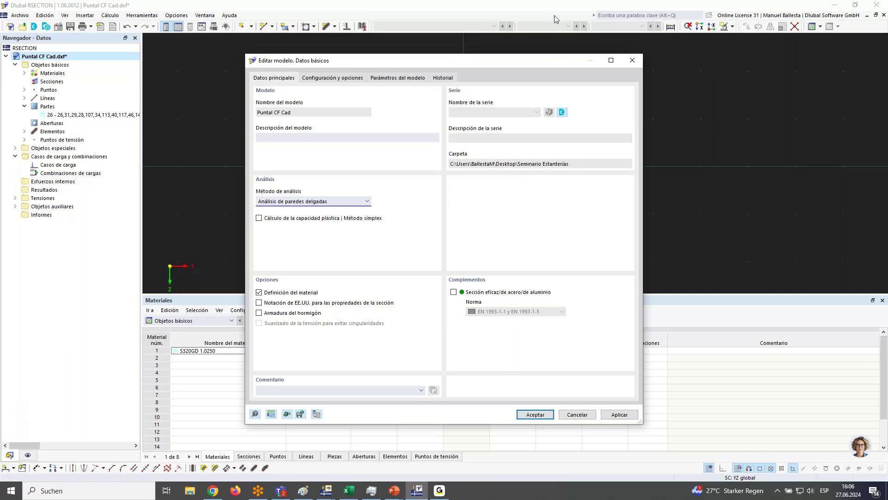
{"action": "left_click_drag", "start_coordinate": [545, 63], "coordinate": [335, 63]}
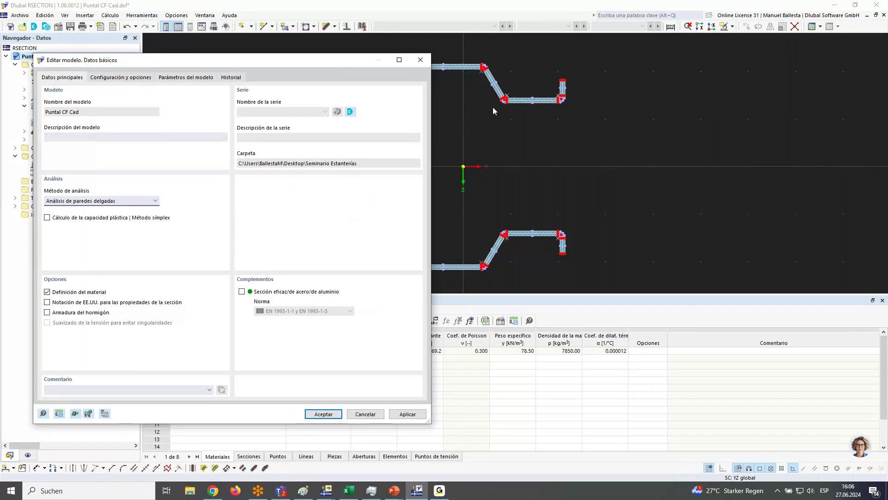
{"action": "left_click_drag", "start_coordinate": [342, 61], "coordinate": [437, 23]}
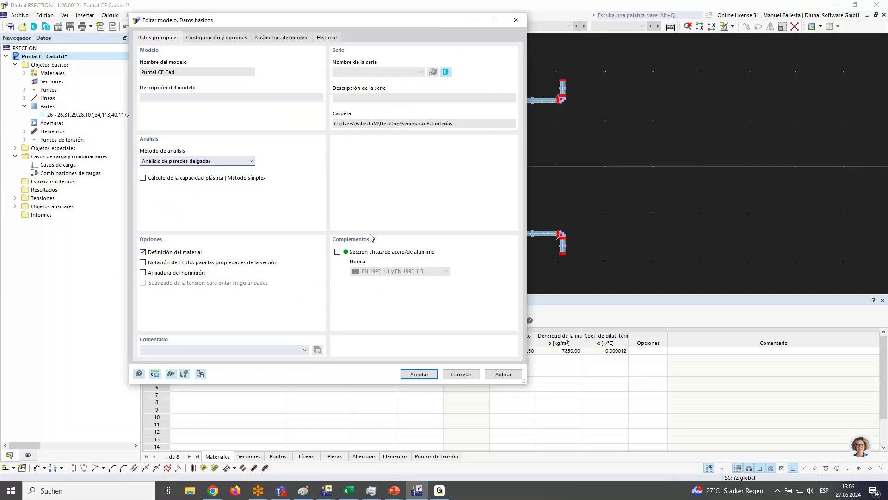
Activate the effective section add-on for steel/aluminium with the standard EN 1993-1-3 (conformación en frío).
{"action": "left_click", "coordinate": [337, 251]}
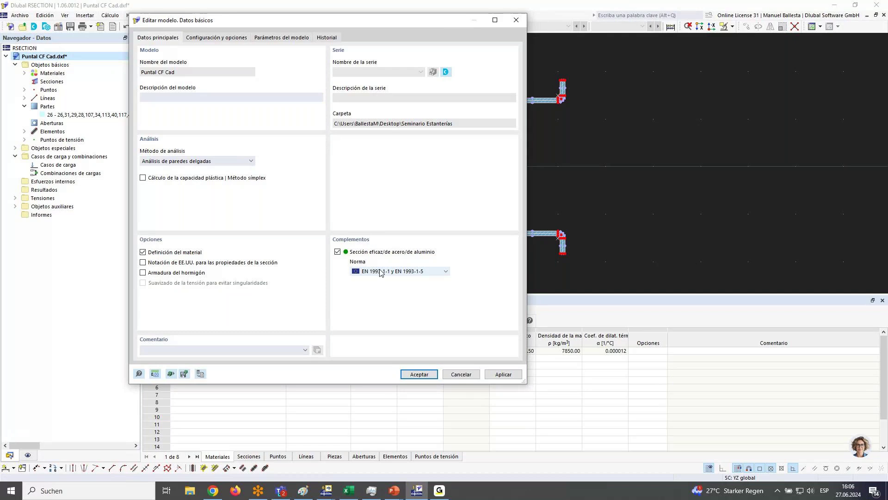
{"action": "scroll", "coordinate": [374, 275], "scroll_direction": "down", "scroll_amount": 1}
{"action": "left_click", "coordinate": [412, 273]}
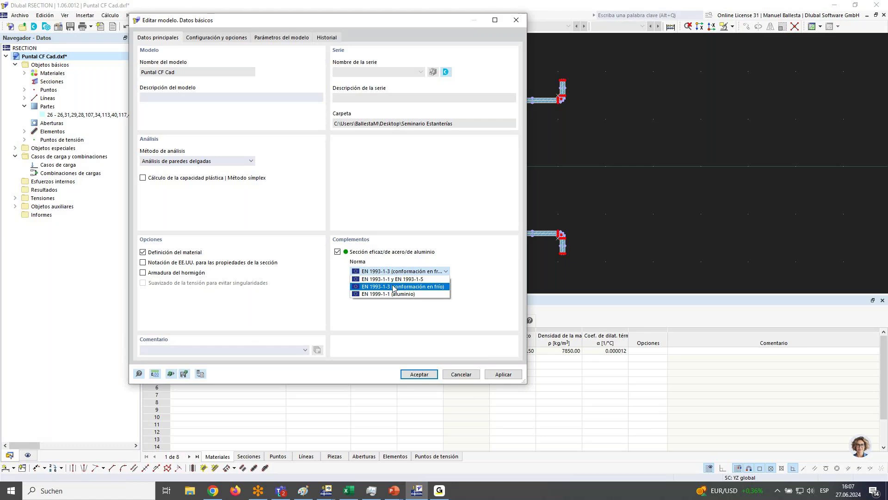
{"action": "left_click", "coordinate": [393, 287]}
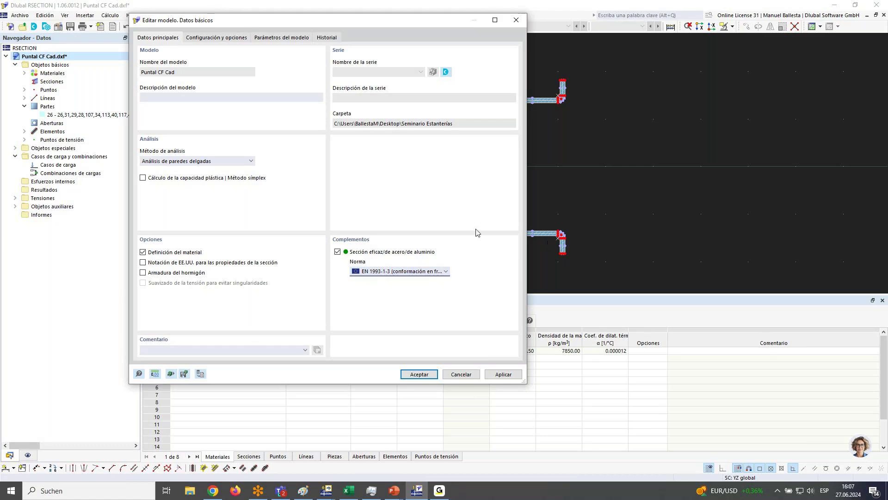
Assign buckling curve c about y and z, ignore moments from the centroid shift, and apply the model settings.
{"action": "left_click", "coordinate": [216, 37]}
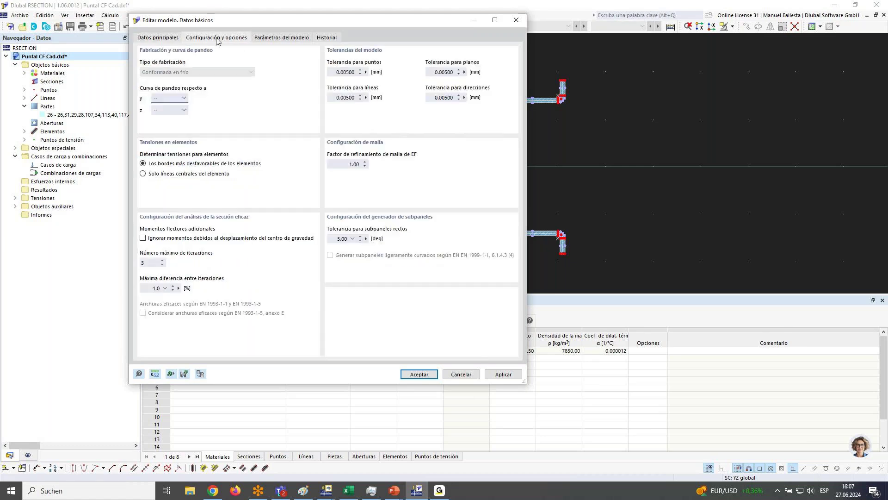
{"action": "left_click", "coordinate": [170, 98]}
{"action": "left_click", "coordinate": [171, 137]}
{"action": "left_click", "coordinate": [168, 111]}
{"action": "left_click", "coordinate": [173, 148]}
{"action": "left_click", "coordinate": [158, 243]}
{"action": "left_click_drag", "start_coordinate": [459, 20], "coordinate": [290, 23]}
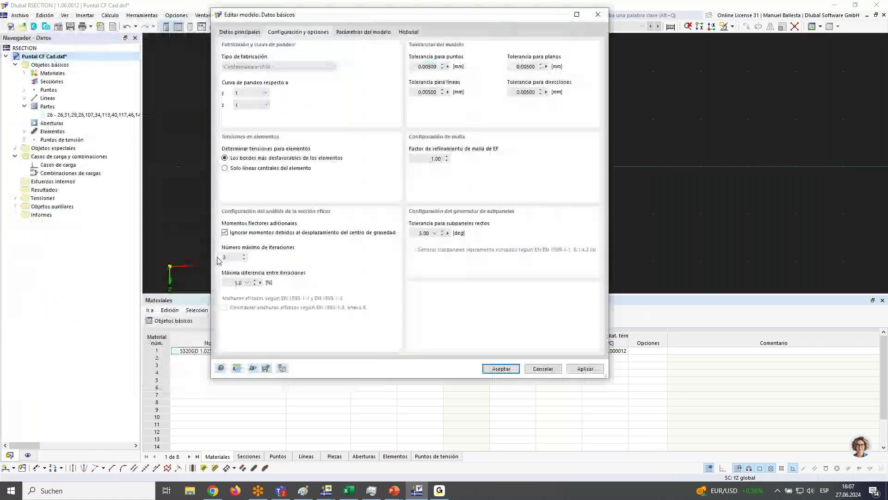
{"action": "left_click", "coordinate": [501, 370]}
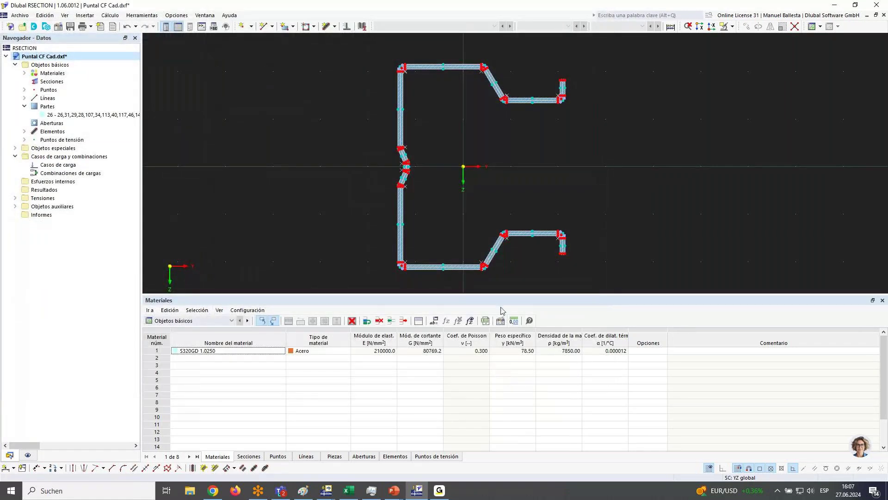
Turn on the display of subpanels and inspect them along the section's lower flange, inclined segment and end lip.
{"action": "scroll", "coordinate": [610, 222], "scroll_direction": "down", "scroll_amount": 3}
{"action": "scroll", "coordinate": [607, 222], "scroll_direction": "up", "scroll_amount": 3}
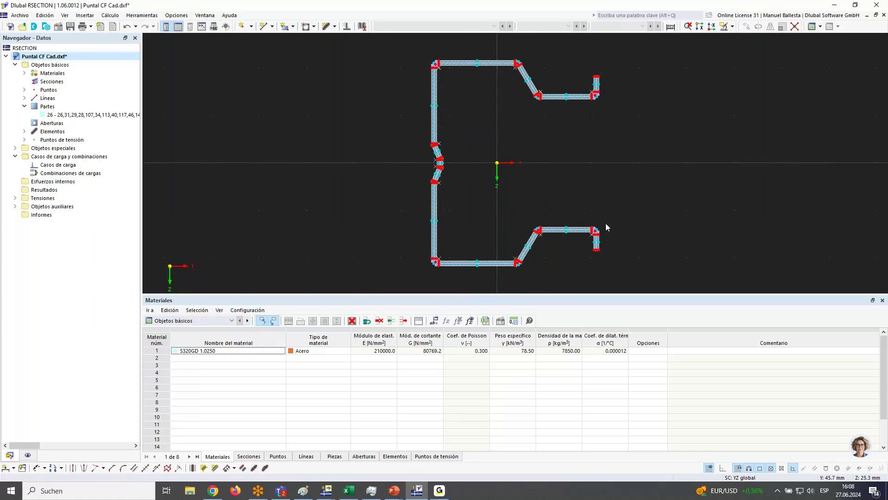
{"action": "left_click", "coordinate": [28, 455]}
{"action": "left_click", "coordinate": [14, 140]}
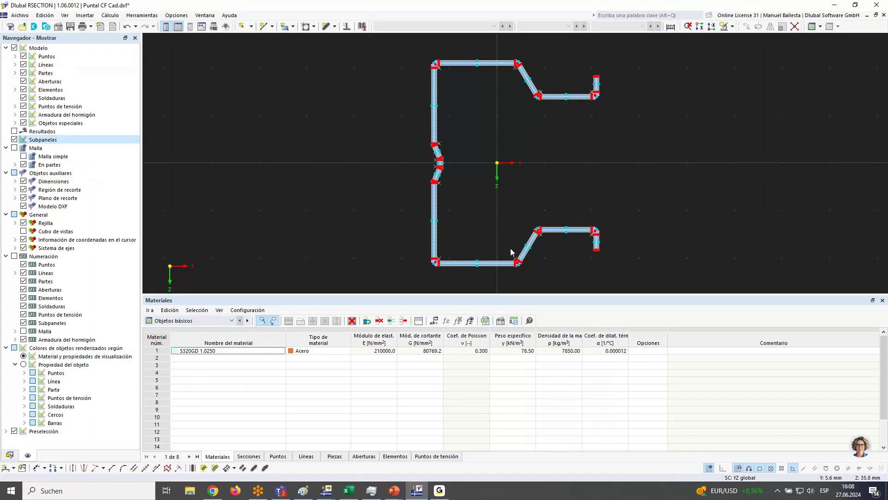
{"action": "scroll", "coordinate": [511, 251], "scroll_direction": "up", "scroll_amount": 6}
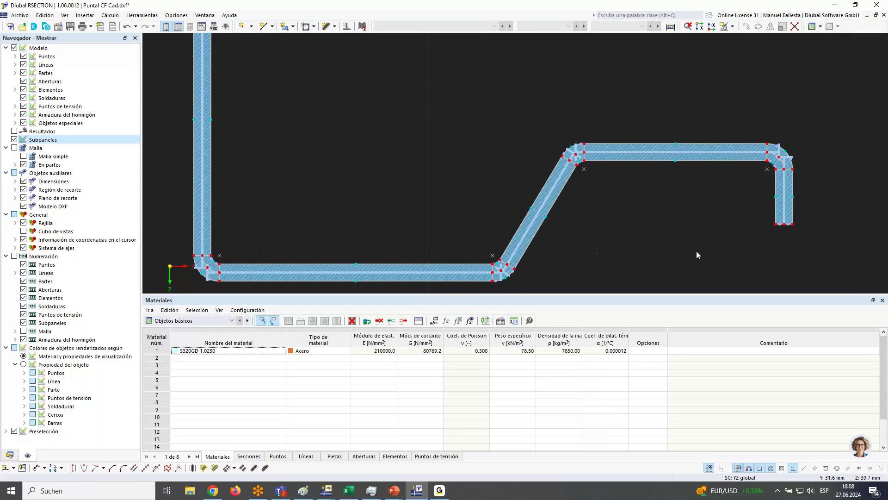
{"action": "scroll", "coordinate": [548, 176], "scroll_direction": "up", "scroll_amount": 3}
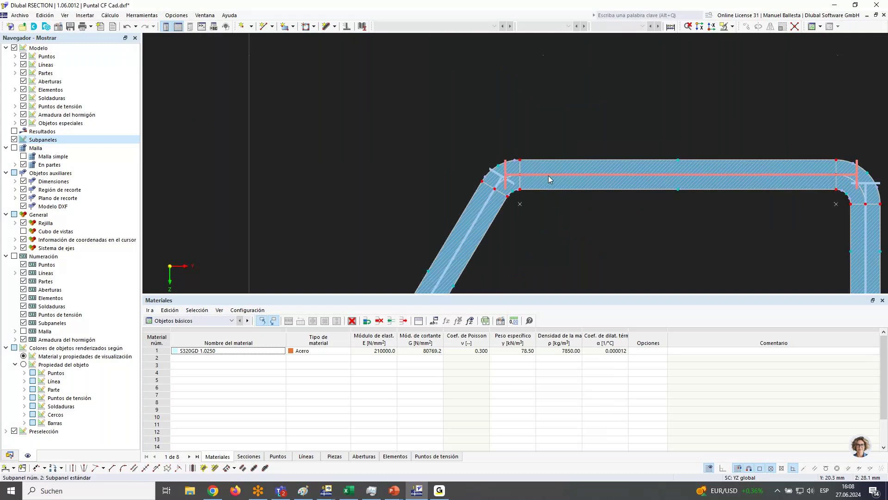
{"action": "scroll", "coordinate": [548, 176], "scroll_direction": "down", "scroll_amount": 4}
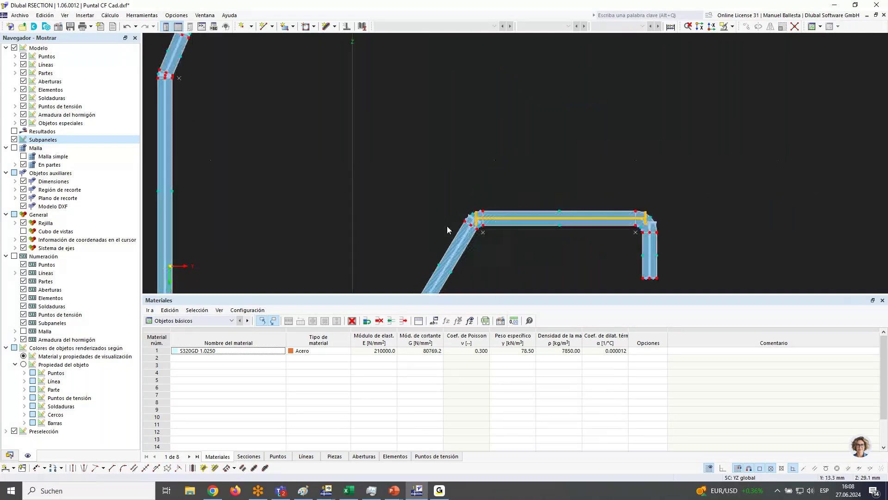
{"action": "scroll", "coordinate": [689, 203], "scroll_direction": "up", "scroll_amount": 3}
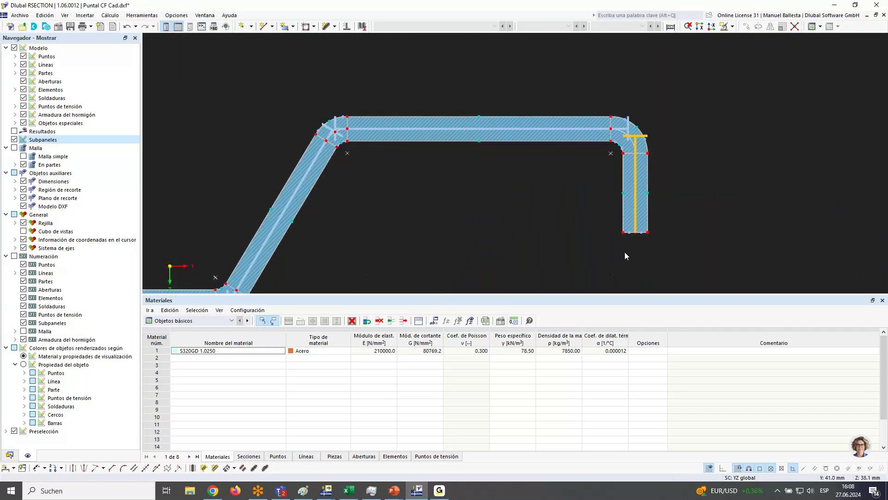
Create a permanent load case named N.
{"action": "middle_click", "coordinate": [502, 236]}
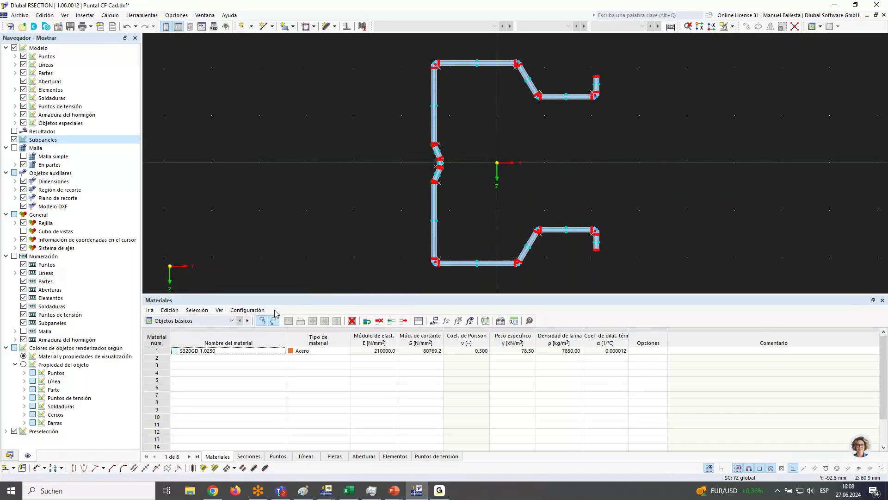
{"action": "left_click", "coordinate": [10, 454]}
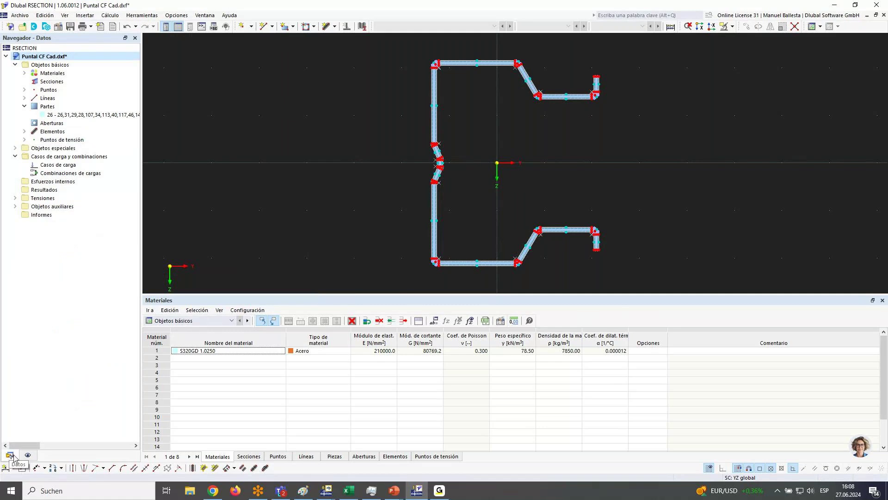
{"action": "right_click", "coordinate": [39, 165]}
{"action": "left_click", "coordinate": [78, 185]}
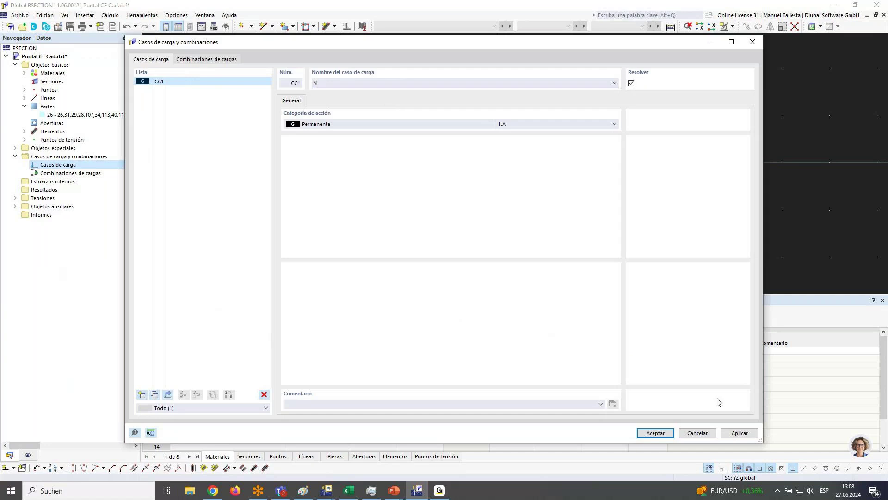
{"action": "left_click", "coordinate": [655, 433]}
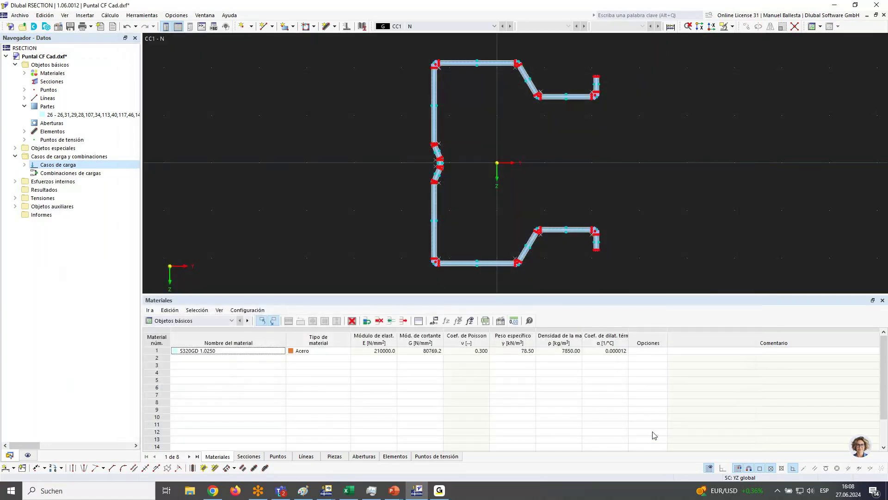
Define internal forces for load case CC1 with an axial force N of -10 kN.
{"action": "left_click", "coordinate": [15, 181]}
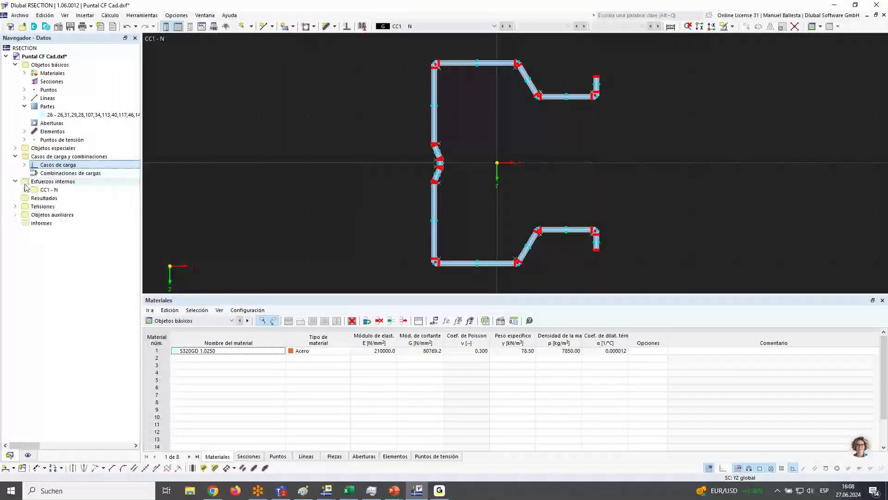
{"action": "left_click", "coordinate": [69, 198]}
{"action": "right_click", "coordinate": [59, 196]}
{"action": "left_click", "coordinate": [94, 217]}
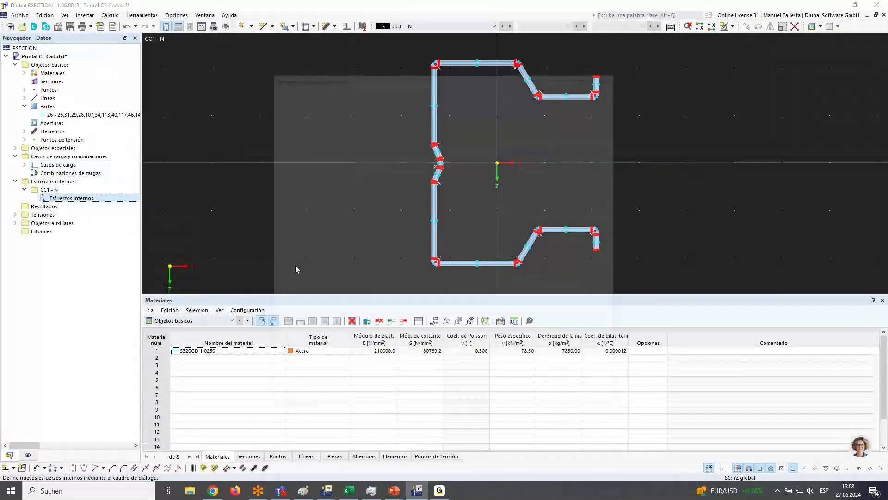
{"action": "left_click", "coordinate": [418, 159]}
{"action": "type", "text": "-10"}
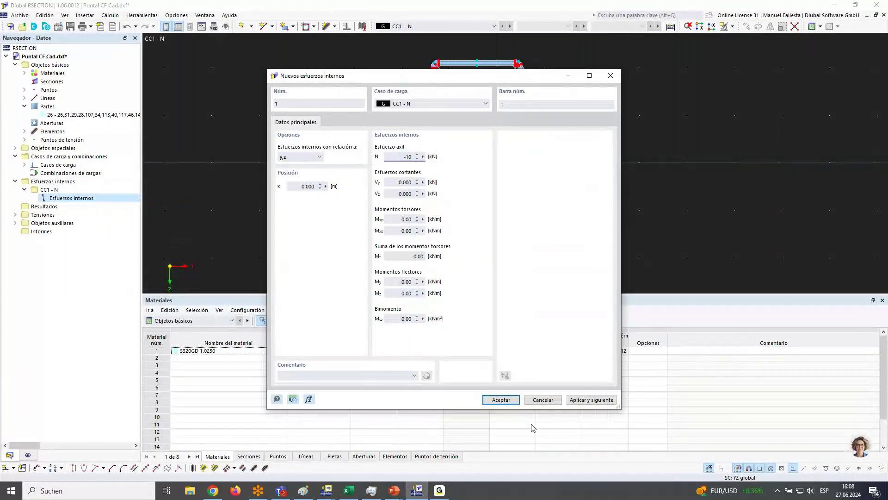
{"action": "left_click", "coordinate": [501, 399]}
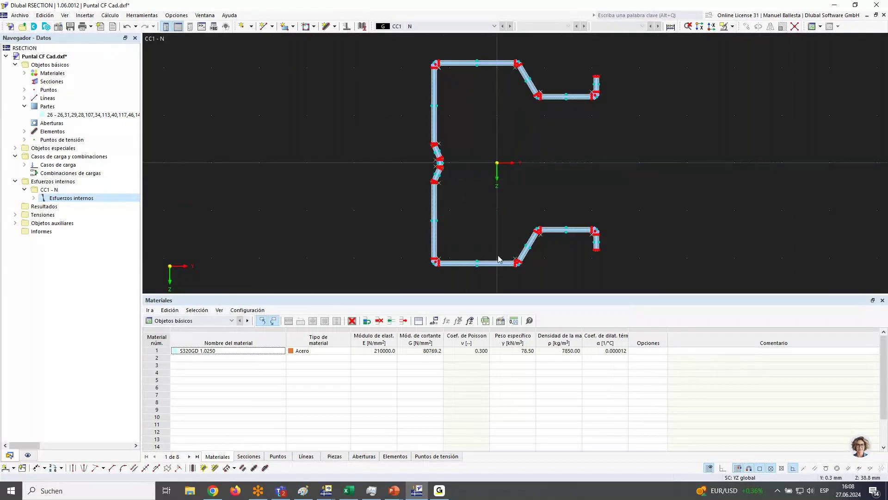
Calculate the section and list its properties from Análisis de paredes delgadas in an enlarged results table.
{"action": "left_click", "coordinate": [125, 28]}
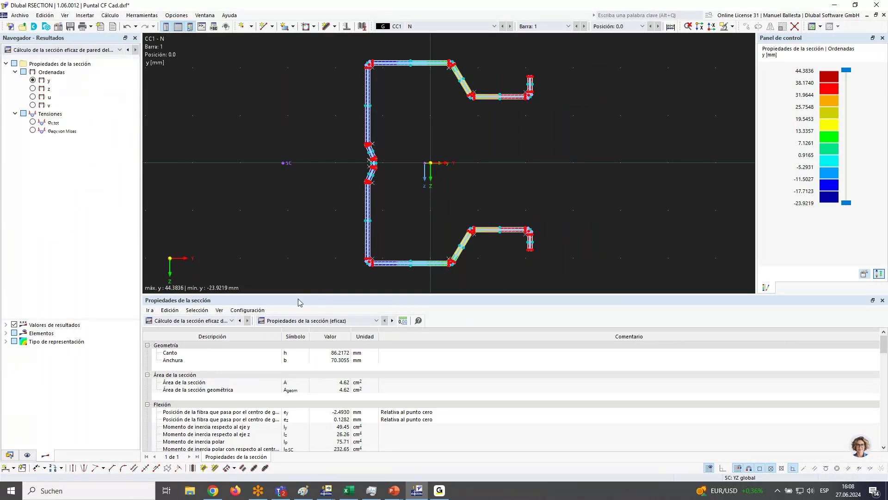
{"action": "left_click_drag", "start_coordinate": [296, 294], "coordinate": [296, 237]}
{"action": "left_click", "coordinate": [218, 263]}
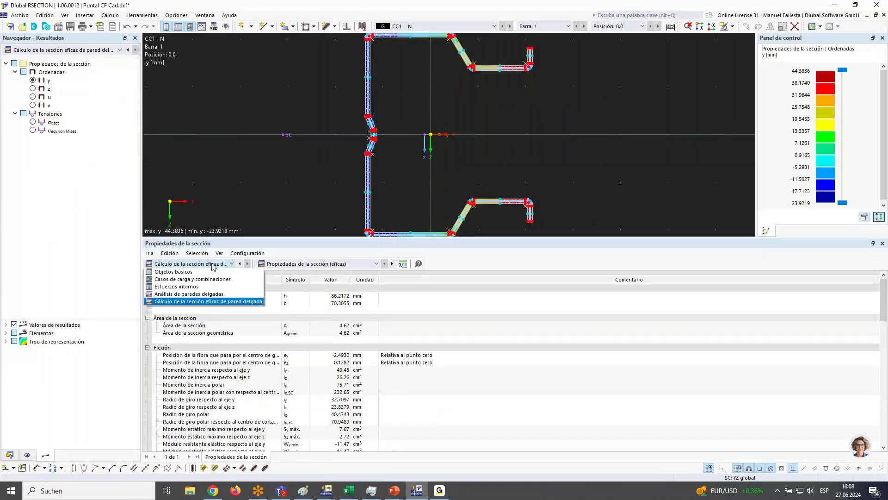
{"action": "left_click", "coordinate": [216, 294]}
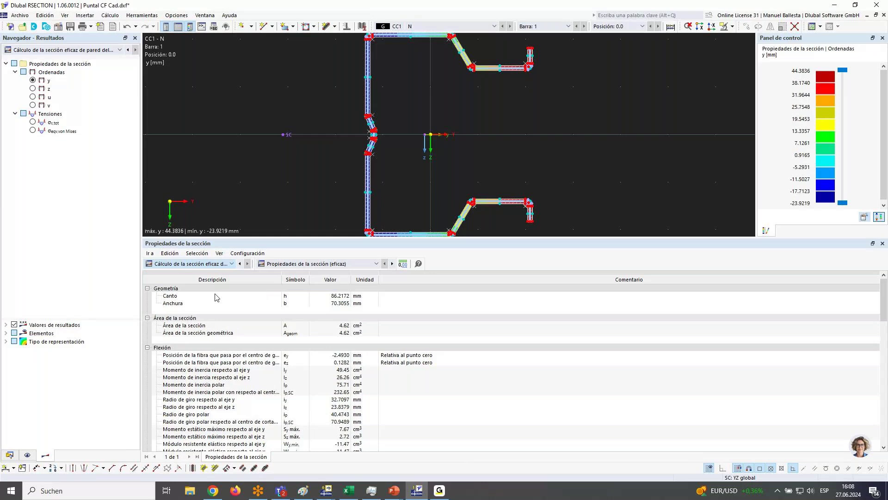
Examine the positions of the shear center and centroid axes relative to the section outline.
{"action": "scroll", "coordinate": [463, 164], "scroll_direction": "up", "scroll_amount": 1}
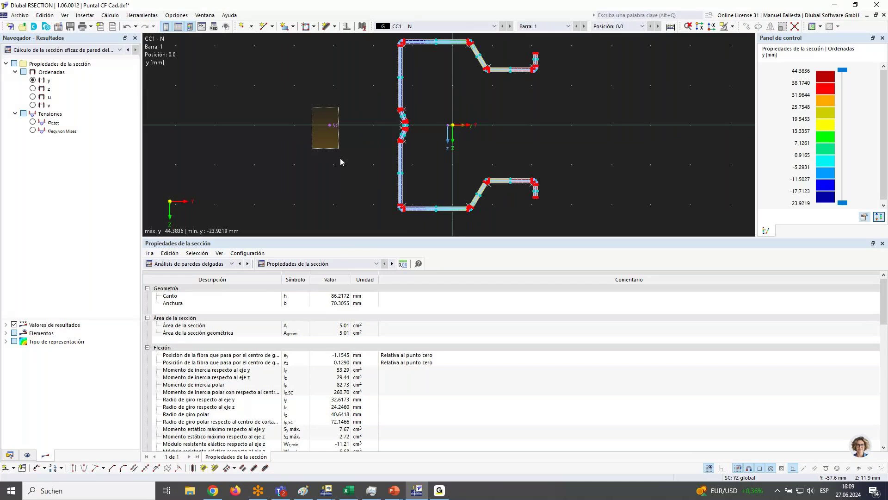
{"action": "scroll", "coordinate": [417, 158], "scroll_direction": "up", "scroll_amount": 5}
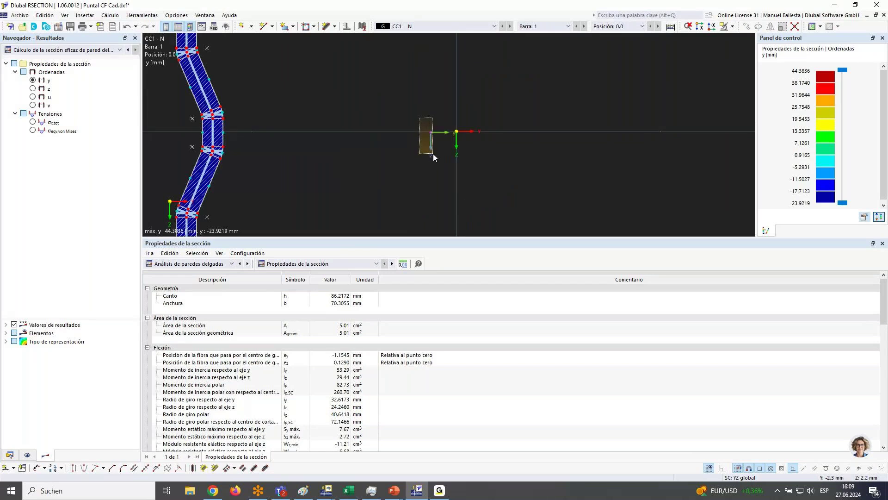
{"action": "scroll", "coordinate": [443, 140], "scroll_direction": "down", "scroll_amount": 1}
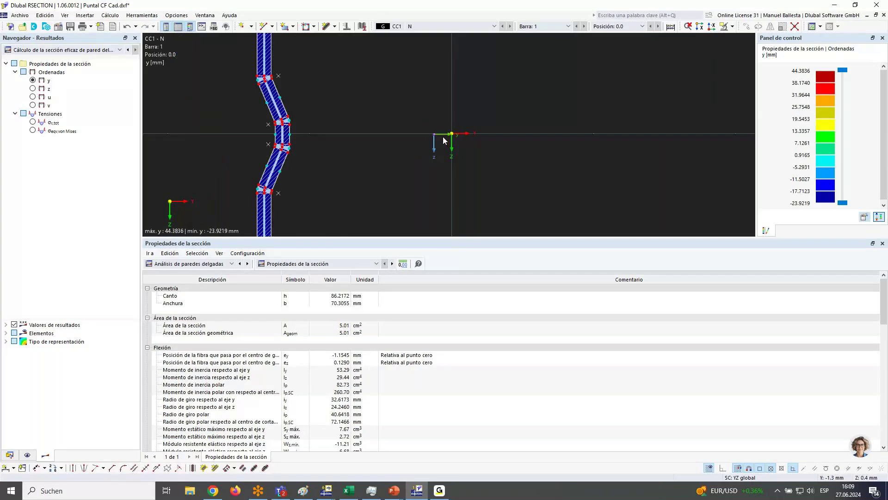
{"action": "scroll", "coordinate": [443, 140], "scroll_direction": "down", "scroll_amount": 1}
{"action": "scroll", "coordinate": [416, 154], "scroll_direction": "down", "scroll_amount": 1}
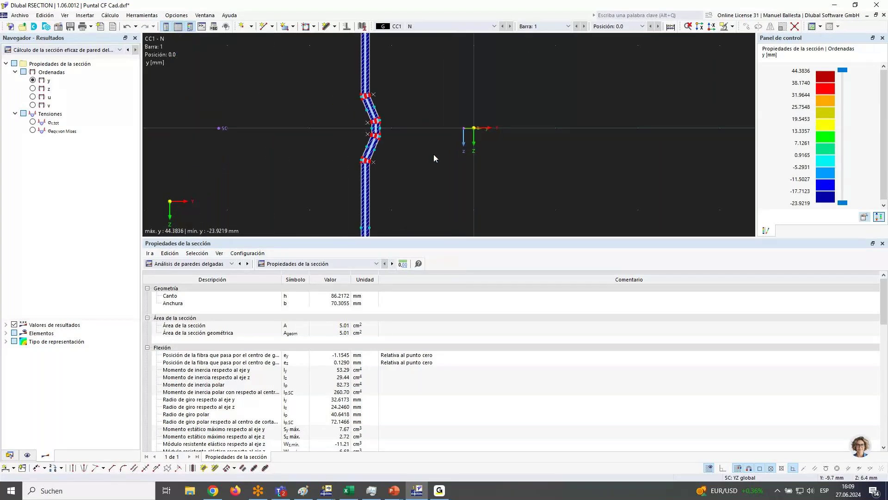
{"action": "scroll", "coordinate": [432, 151], "scroll_direction": "down", "scroll_amount": 3}
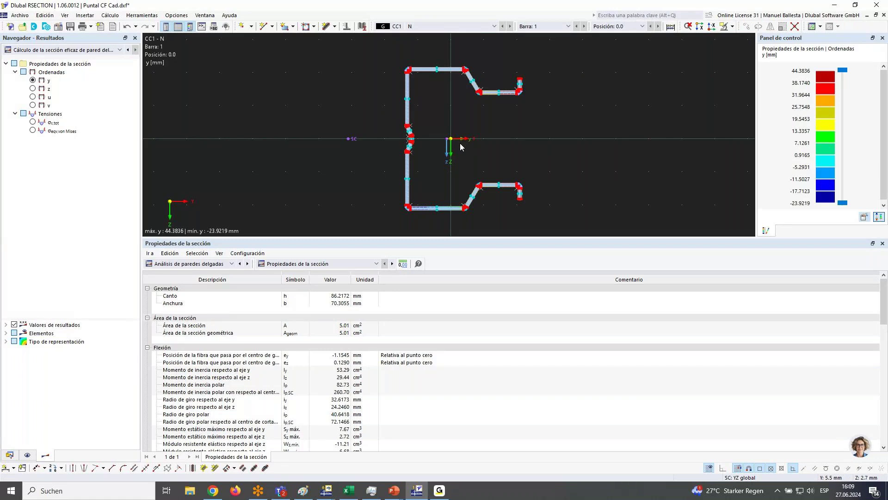
{"action": "scroll", "coordinate": [465, 169], "scroll_direction": "down", "scroll_amount": 1}
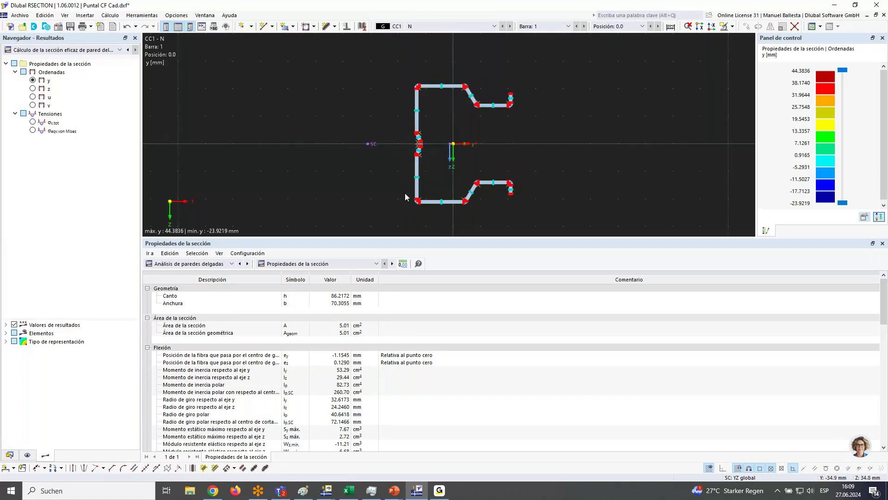
{"action": "middle_click_drag", "start_coordinate": [447, 112], "coordinate": [445, 91]}
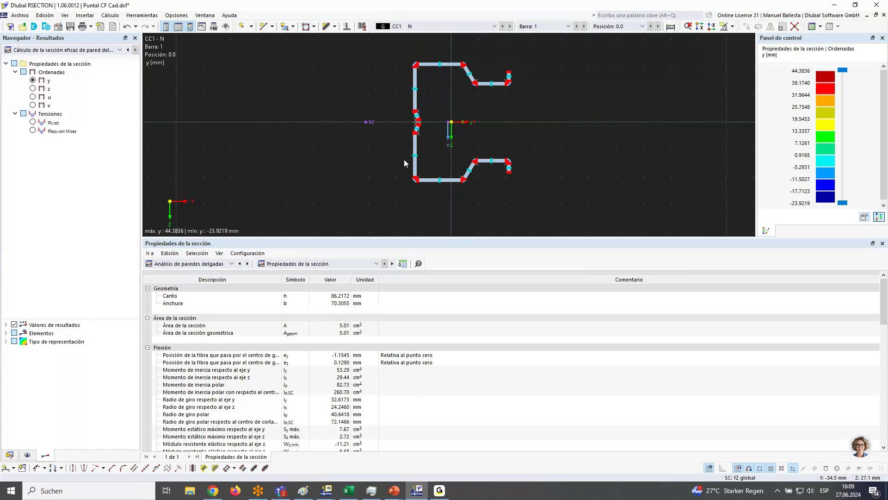
Review the moments of inertia, elastic section moduli, shear areas and torsion constants in the section properties.
{"action": "left_click", "coordinate": [341, 370]}
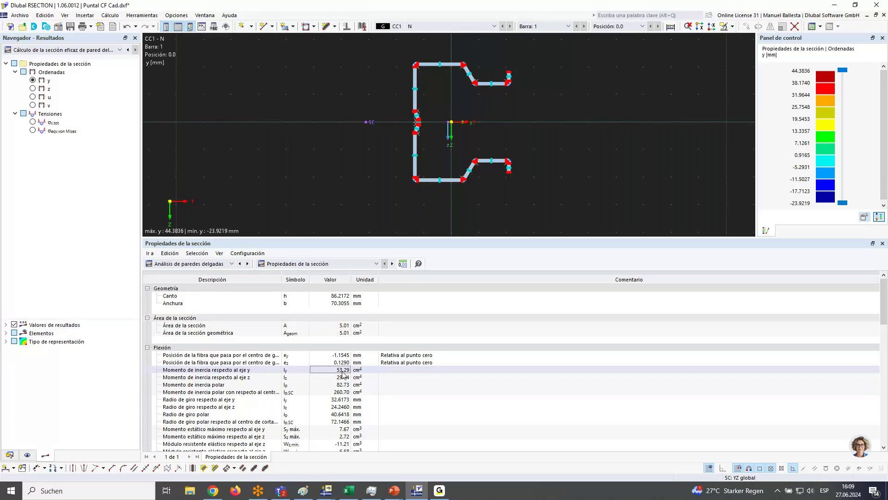
{"action": "scroll", "coordinate": [343, 379], "scroll_direction": "down", "scroll_amount": 3}
{"action": "left_click", "coordinate": [344, 377]}
{"action": "left_click", "coordinate": [344, 385]}
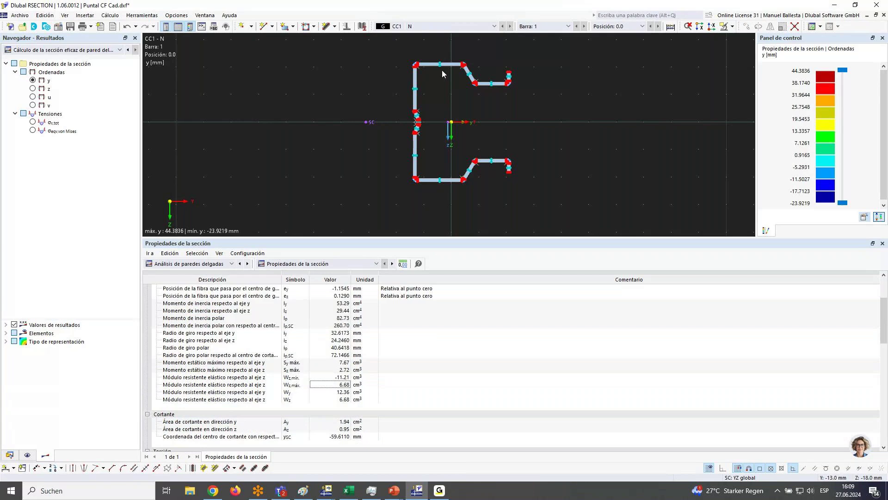
{"action": "left_click", "coordinate": [343, 392]}
{"action": "left_click", "coordinate": [341, 399]}
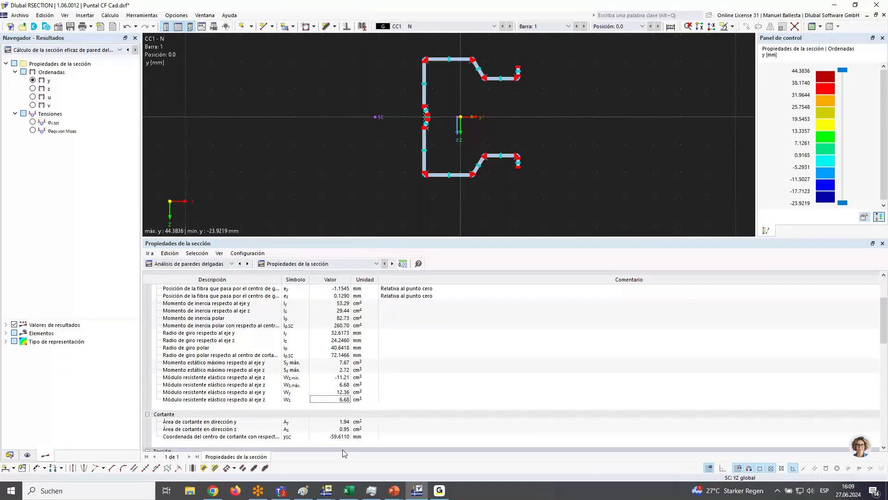
{"action": "scroll", "coordinate": [354, 413], "scroll_direction": "down", "scroll_amount": 2}
{"action": "scroll", "coordinate": [354, 413], "scroll_direction": "down", "scroll_amount": 1}
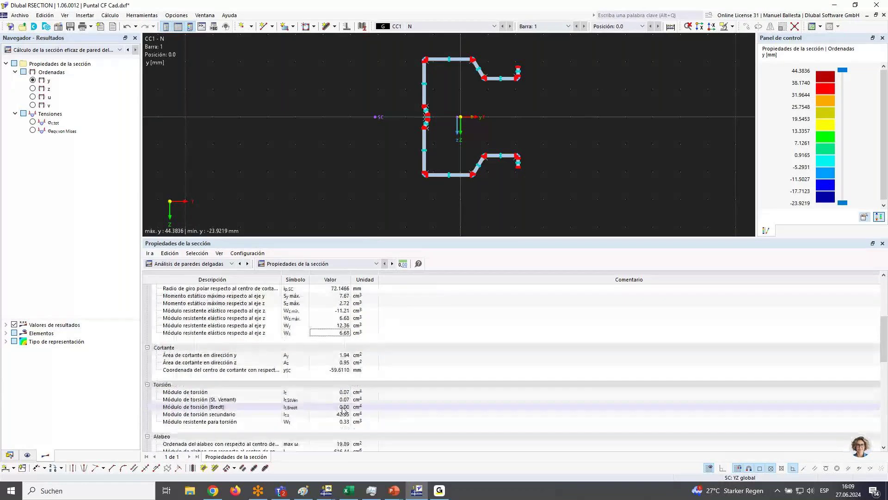
{"action": "scroll", "coordinate": [333, 172], "scroll_direction": "down", "scroll_amount": 1}
{"action": "scroll", "coordinate": [334, 174], "scroll_direction": "up", "scroll_amount": 1}
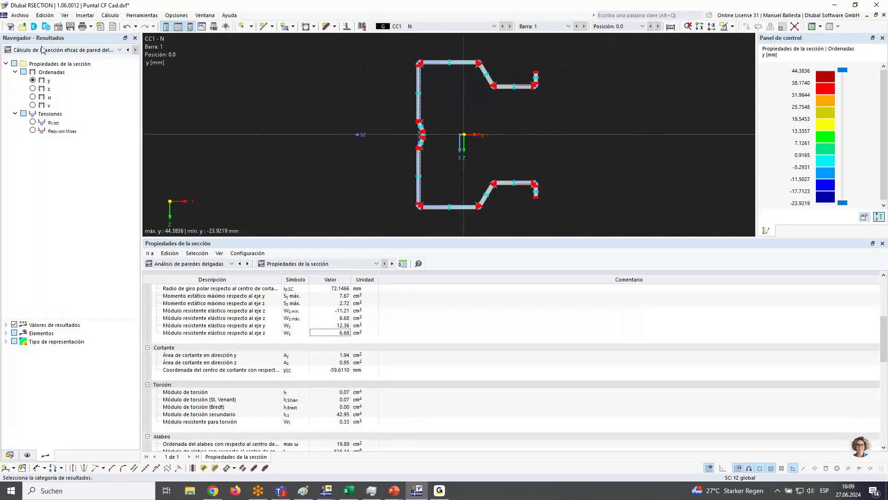
Switch the graphical results to Análisis de paredes delgadas and replace the subpanel display with the results display.
{"action": "left_click", "coordinate": [46, 50]}
{"action": "left_click", "coordinate": [46, 56]}
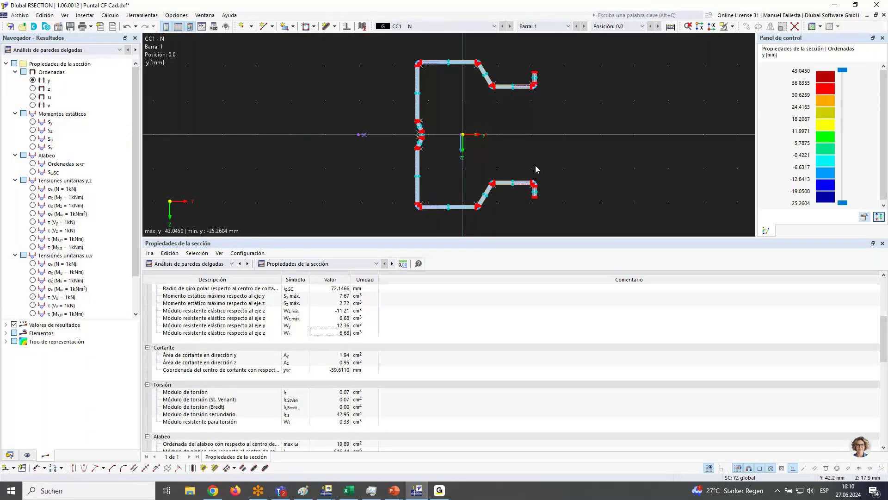
{"action": "left_click", "coordinate": [27, 456]}
{"action": "left_click", "coordinate": [14, 139]}
Hide the model's points, including the standard, between two points, between two positions and on-line types.
{"action": "left_click", "coordinate": [23, 56]}
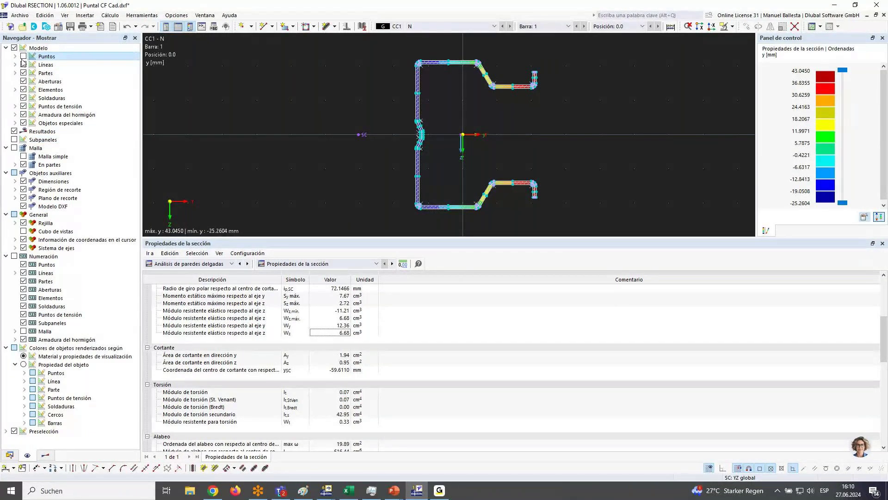
{"action": "left_click", "coordinate": [15, 56]}
{"action": "left_click", "coordinate": [32, 65]}
{"action": "left_click", "coordinate": [33, 72]}
{"action": "left_click", "coordinate": [33, 81]}
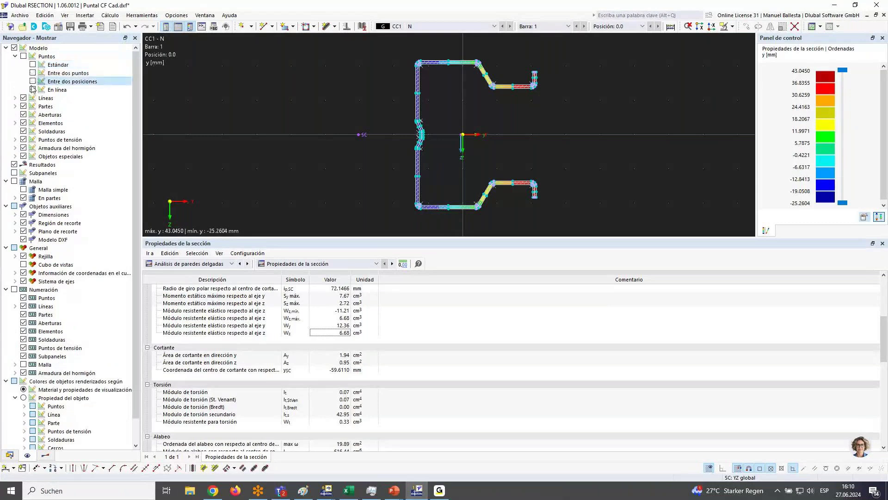
{"action": "left_click", "coordinate": [32, 89]}
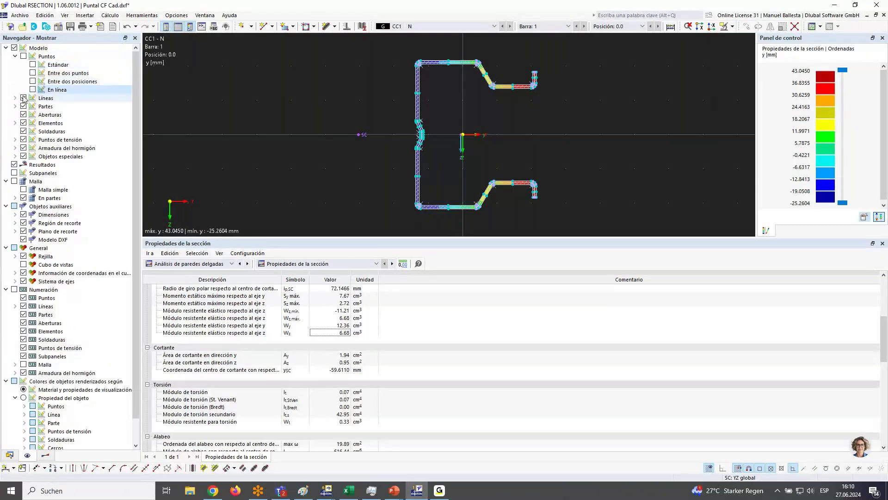
Hide the lines, parts, openings, elements and stress points, dismissing the backup save prompt.
{"action": "left_click", "coordinate": [23, 97]}
{"action": "left_click", "coordinate": [23, 123]}
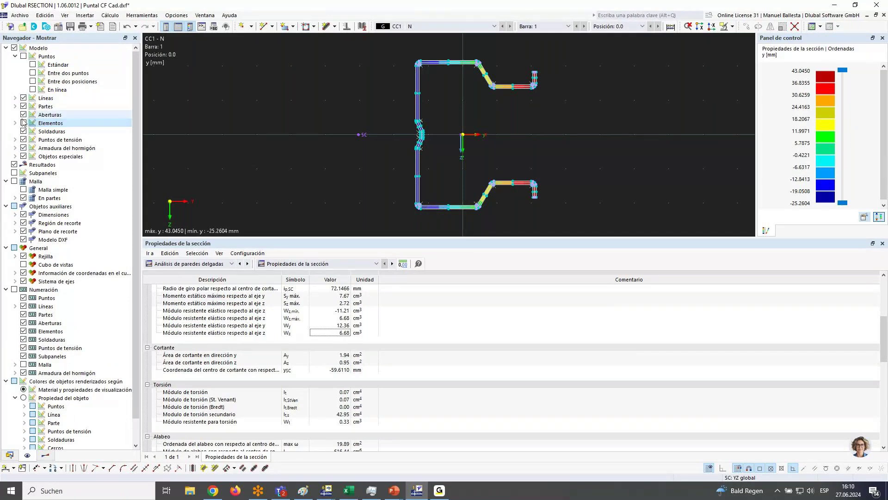
{"action": "left_click", "coordinate": [23, 122]}
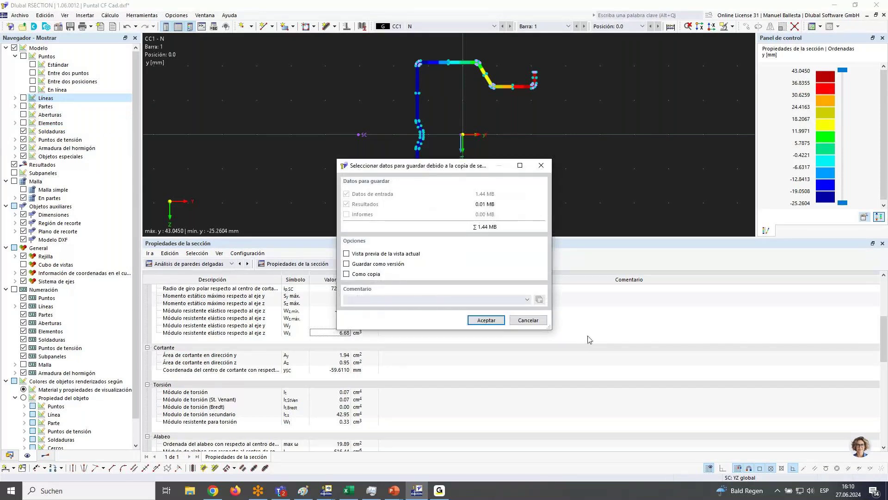
{"action": "left_click", "coordinate": [527, 319]}
{"action": "left_click", "coordinate": [23, 139]}
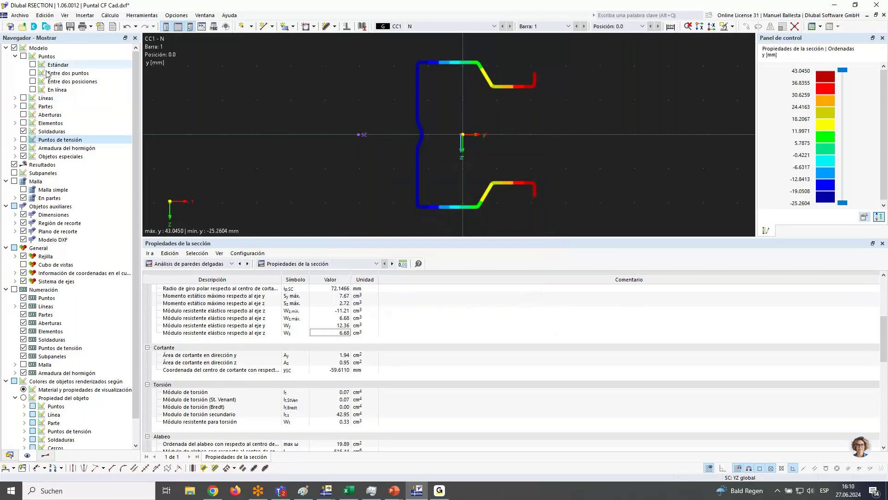
Restore the display of the model's lines, parts, openings and elements.
{"action": "left_click", "coordinate": [23, 98]}
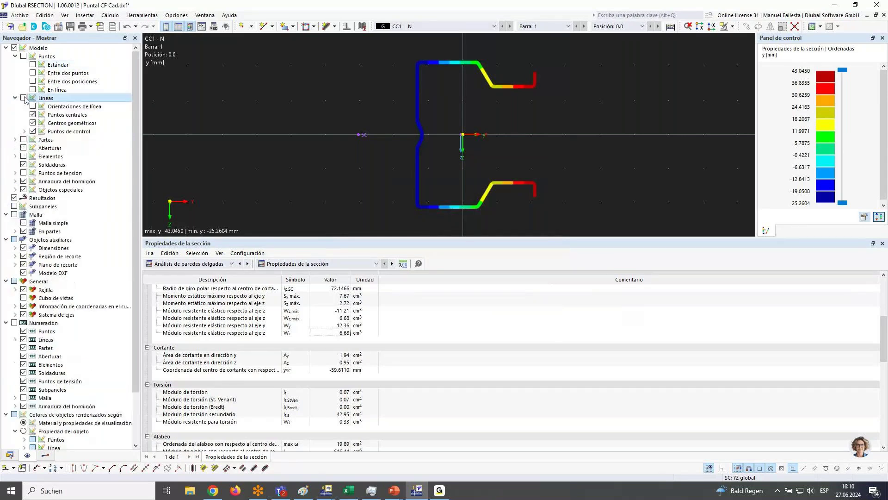
{"action": "left_click", "coordinate": [23, 140]}
{"action": "left_click", "coordinate": [23, 148]}
{"action": "left_click", "coordinate": [23, 156]}
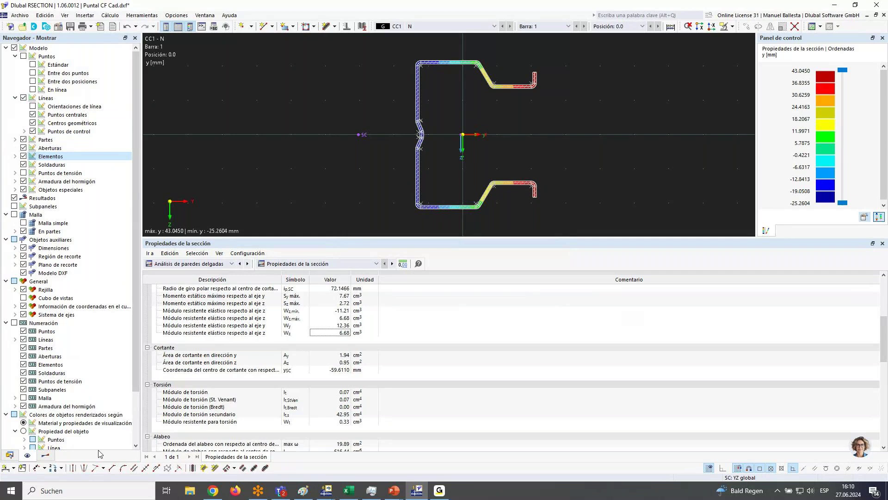
Display the warping ordinates ωSC with the representation type set to Desactivado.
{"action": "left_click", "coordinate": [46, 455]}
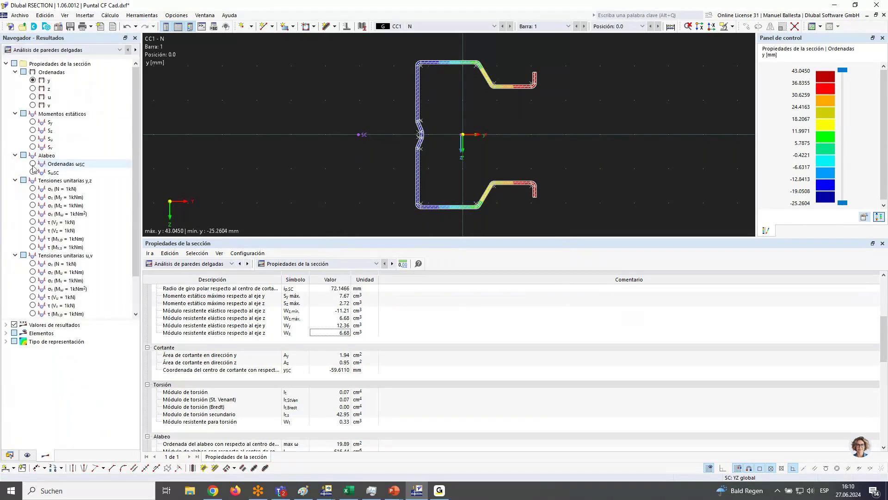
{"action": "left_click", "coordinate": [65, 163]}
{"action": "left_click", "coordinate": [6, 341]}
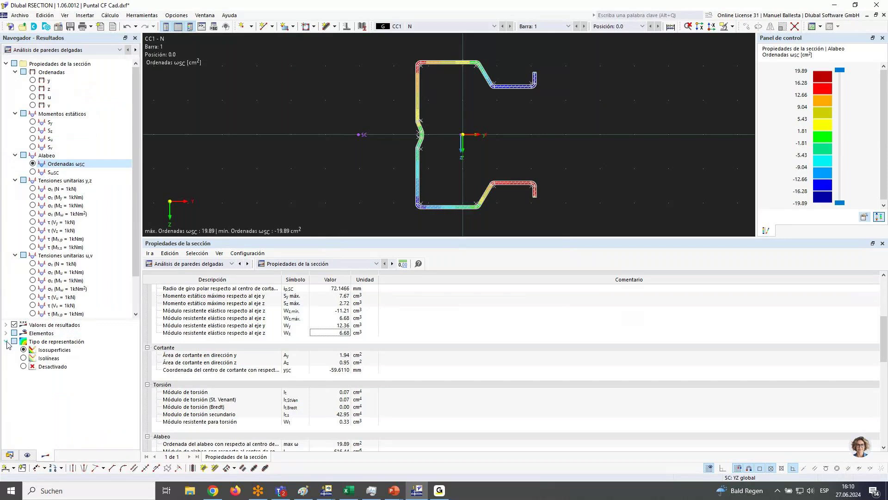
{"action": "left_click", "coordinate": [23, 367]}
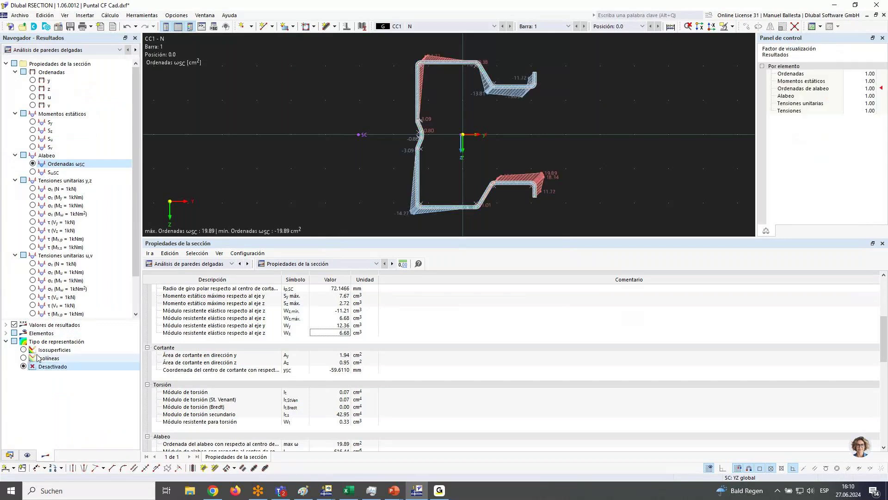
Set the display factor of the warping ordinates to 1.75 and enlarge the graphics area above the results table.
{"action": "left_click", "coordinate": [863, 88]}
{"action": "scroll", "coordinate": [862, 88], "scroll_direction": "up", "scroll_amount": 3}
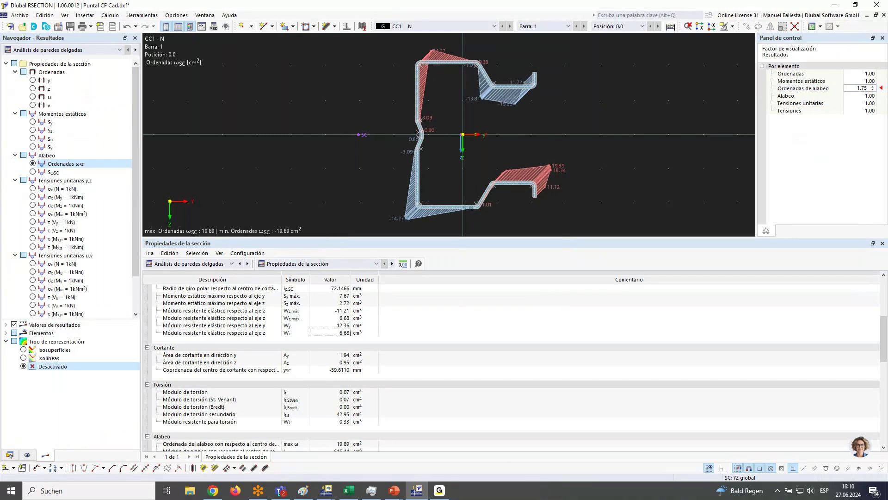
{"action": "left_click_drag", "start_coordinate": [375, 239], "coordinate": [374, 277]}
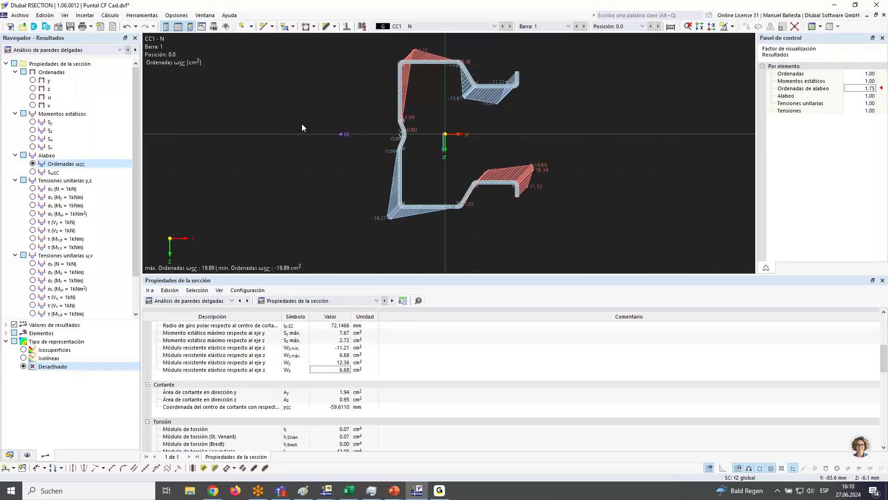
Display the unit stresses σx for N = 1 kN on the section.
{"action": "key", "text": "Down"}
{"action": "key", "text": "Down"}
{"action": "key", "text": "Down"}
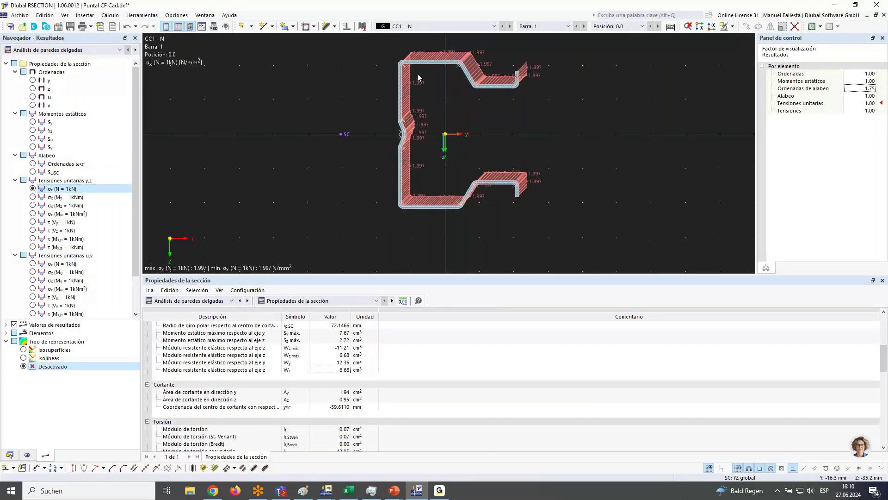
{"action": "middle_click_drag", "start_coordinate": [532, 167], "coordinate": [509, 182]}
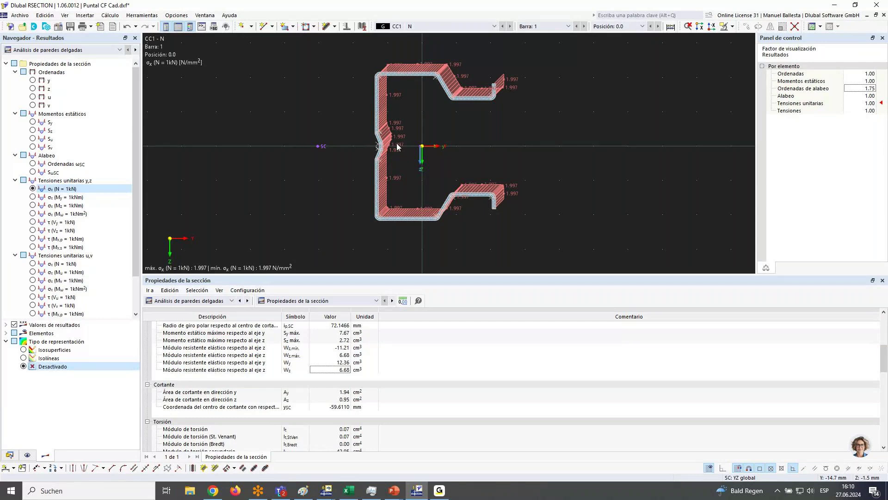
Display the unit stresses σx for My = 1 kNm with the unit stress display factor set to 1.25.
{"action": "left_click", "coordinate": [32, 196]}
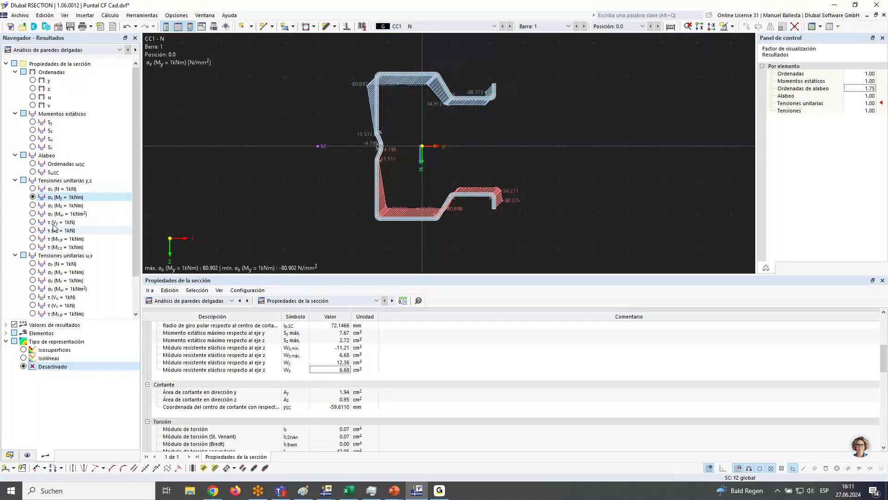
{"action": "scroll", "coordinate": [340, 157], "scroll_direction": "up", "scroll_amount": 1}
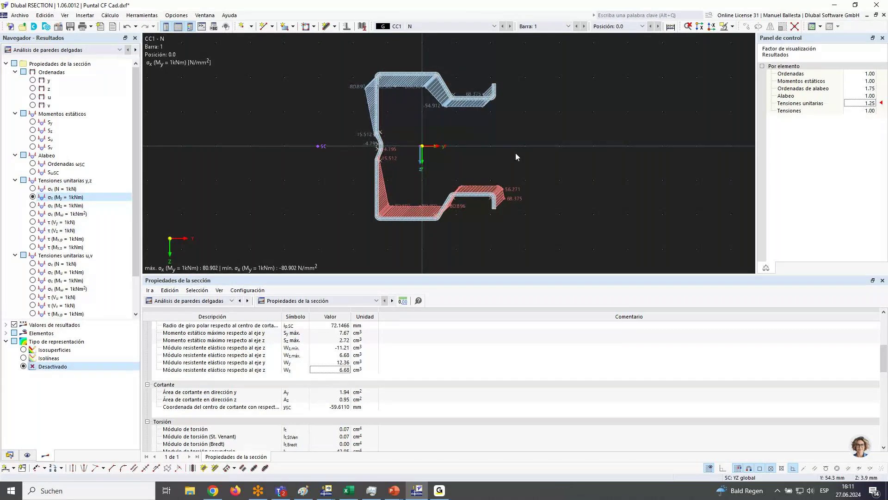
{"action": "left_click_drag", "start_coordinate": [302, 50], "coordinate": [336, 48]}
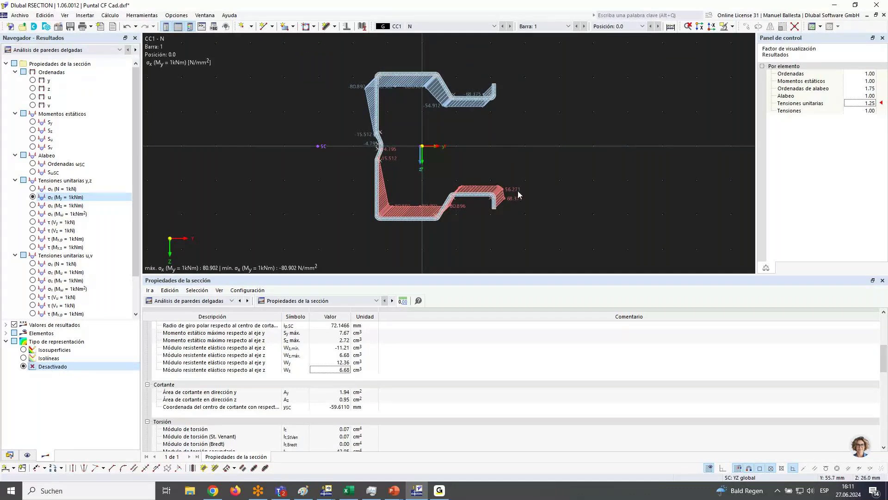
Display the unit shear stresses τ for Vz = 1 kN and inspect them along the section's web.
{"action": "left_click", "coordinate": [33, 230]}
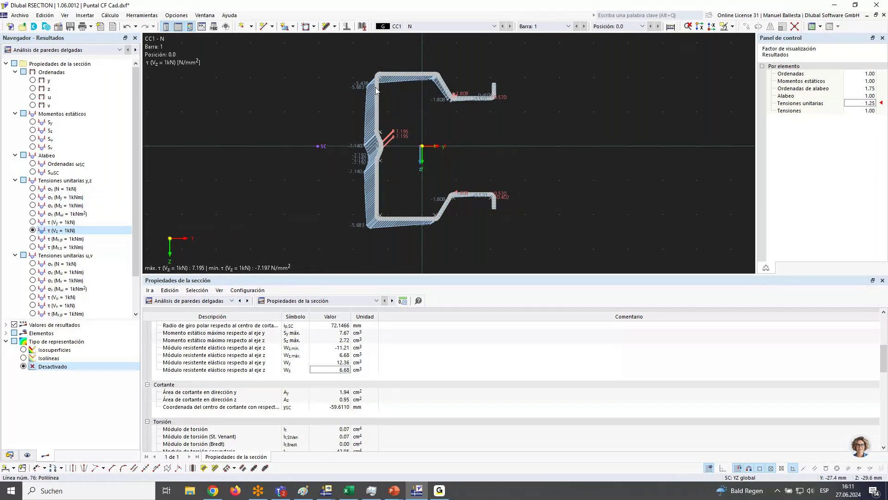
{"action": "scroll", "coordinate": [382, 84], "scroll_direction": "up", "scroll_amount": 5}
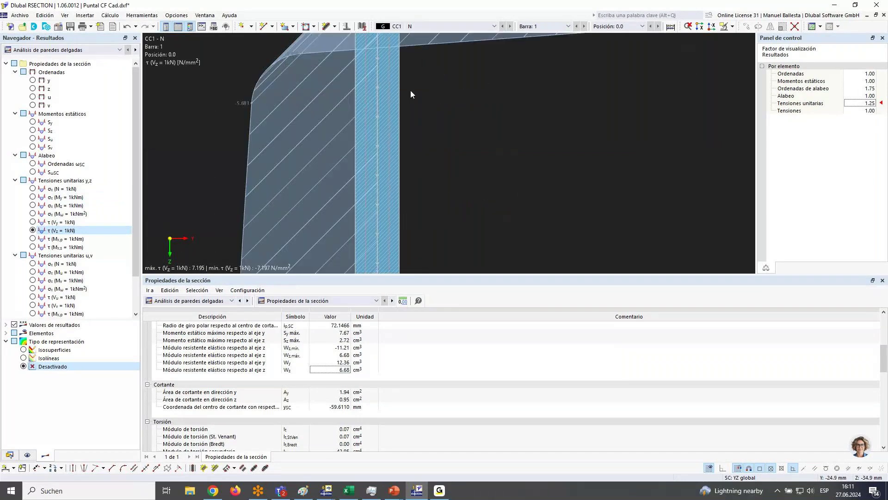
{"action": "scroll", "coordinate": [493, 231], "scroll_direction": "down", "scroll_amount": 5}
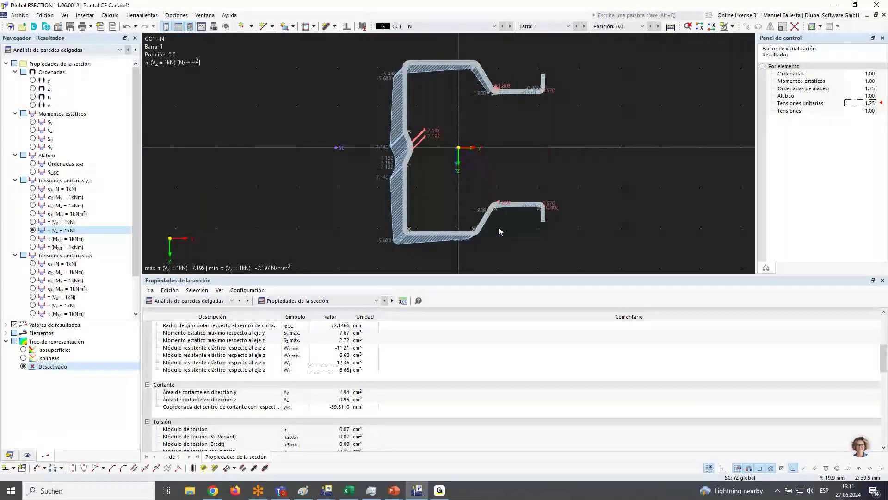
Display the unit shear stresses τ for Mx,s = 1 kNm and set the unit stress display factor to 2.00.
{"action": "left_click", "coordinate": [32, 247]}
{"action": "left_click", "coordinate": [861, 103]}
{"action": "type", "text": "4"}
{"action": "scroll", "coordinate": [865, 103], "scroll_direction": "down", "scroll_amount": 2}
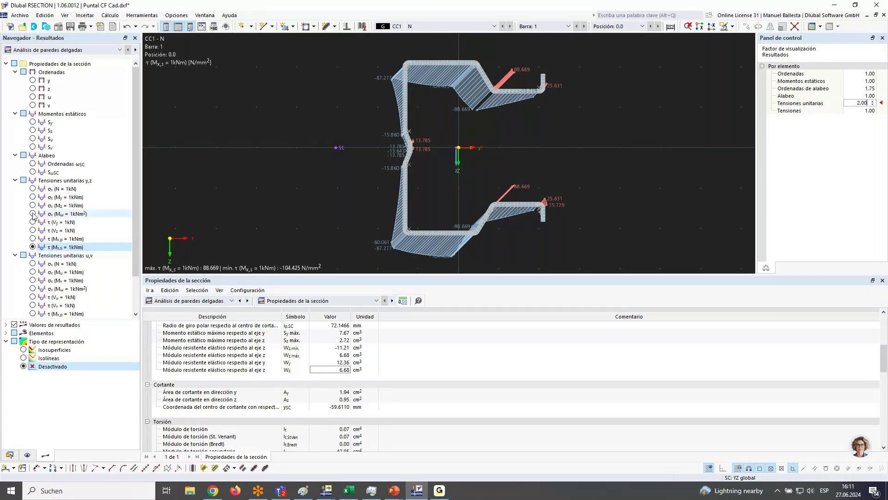
Display the unit stresses σx for the warping moment Mω = 1 kNm² on the section.
{"action": "left_click", "coordinate": [104, 214]}
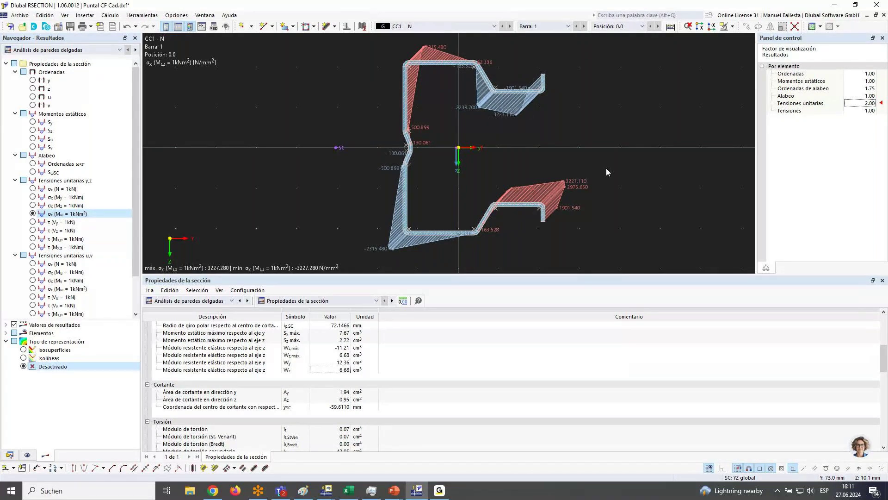
{"action": "scroll", "coordinate": [551, 172], "scroll_direction": "down", "scroll_amount": 3}
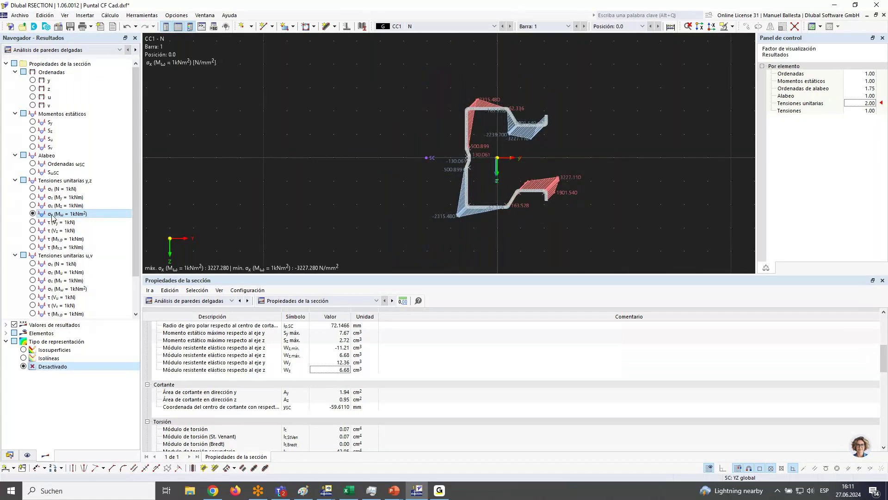
{"action": "scroll", "coordinate": [692, 123], "scroll_direction": "up", "scroll_amount": 1}
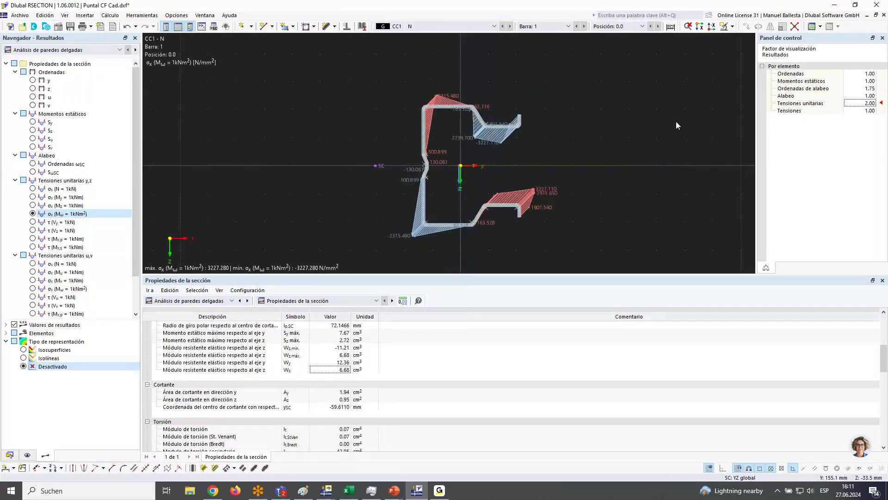
{"action": "scroll", "coordinate": [676, 122], "scroll_direction": "up", "scroll_amount": 1}
Check the gross section area in the thin-walled analysis table and open the effective section properties.
{"action": "scroll", "coordinate": [345, 368], "scroll_direction": "up", "scroll_amount": 5}
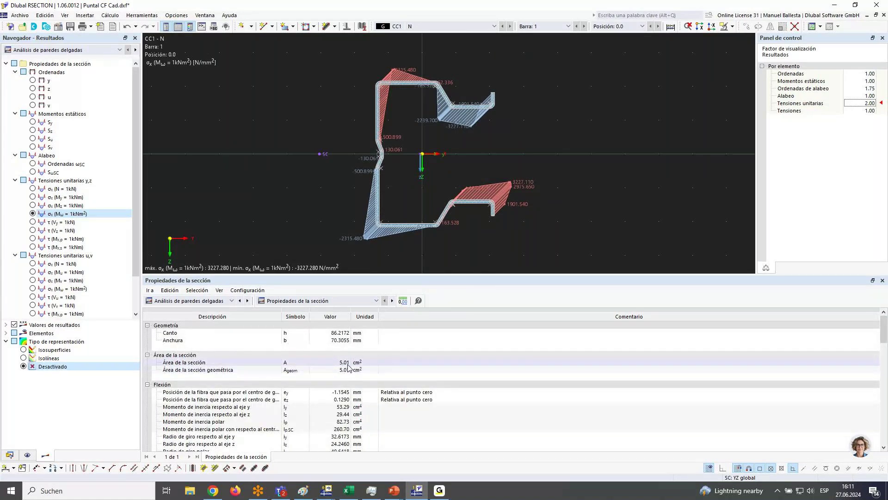
{"action": "left_click", "coordinate": [348, 363]}
{"action": "left_click", "coordinate": [220, 301]}
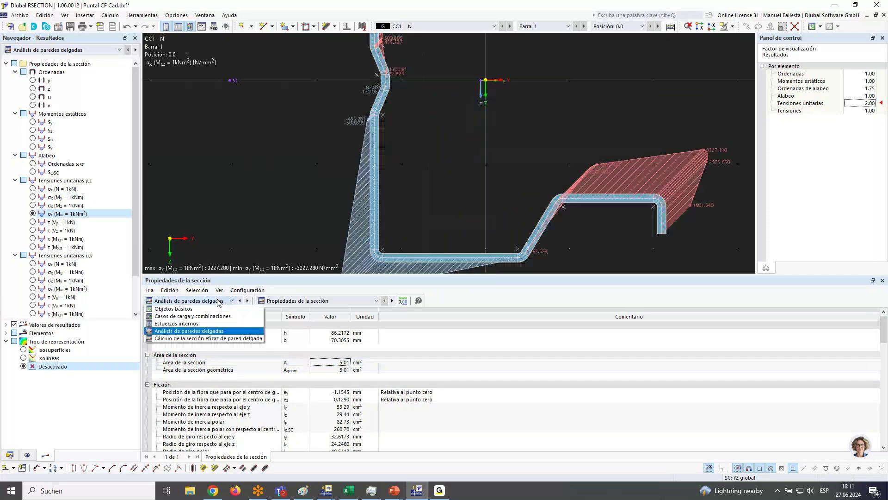
{"action": "left_click", "coordinate": [206, 338]}
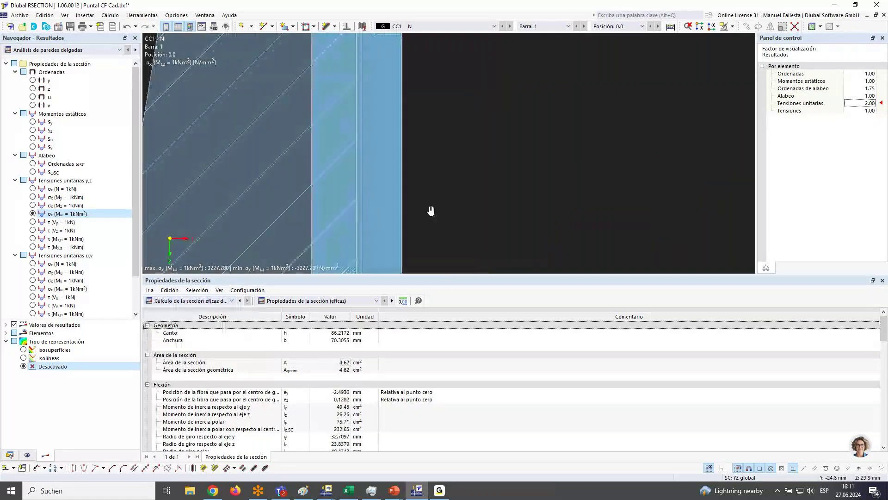
Restore the display of the model's stress points and points.
{"action": "middle_click_drag", "start_coordinate": [430, 210], "coordinate": [482, 186]}
{"action": "left_click", "coordinate": [27, 455]}
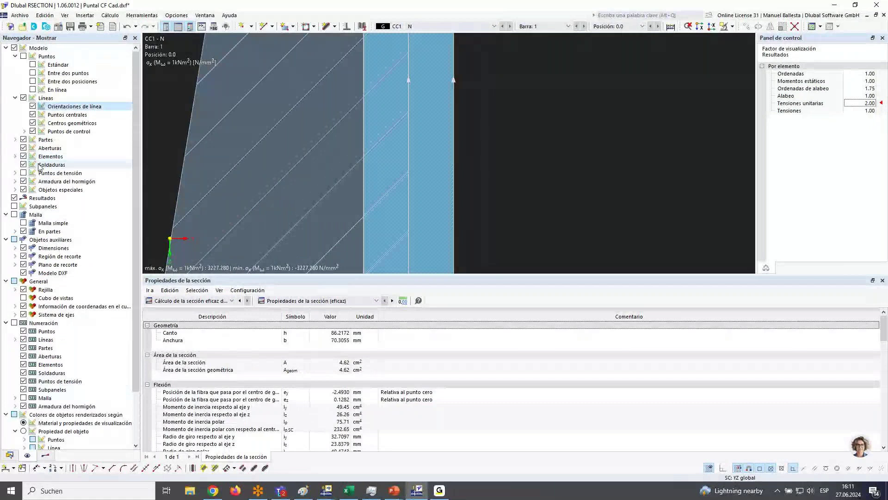
{"action": "left_click", "coordinate": [23, 172]}
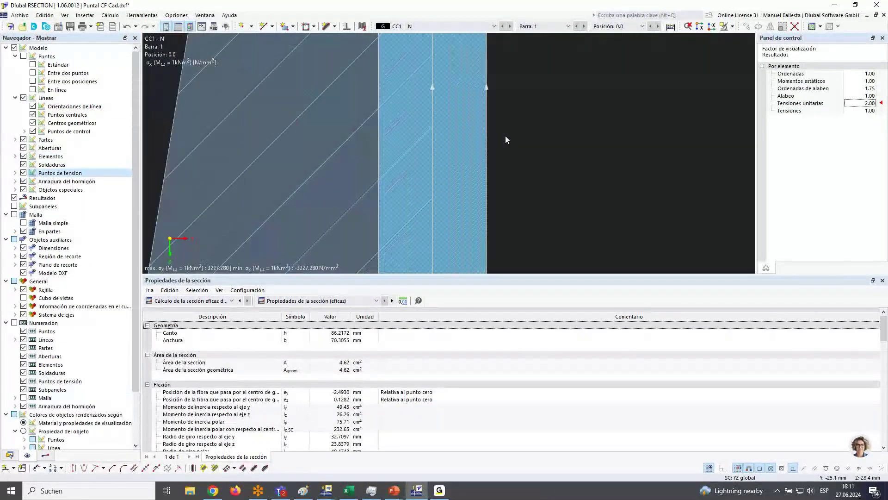
{"action": "left_click", "coordinate": [23, 56]}
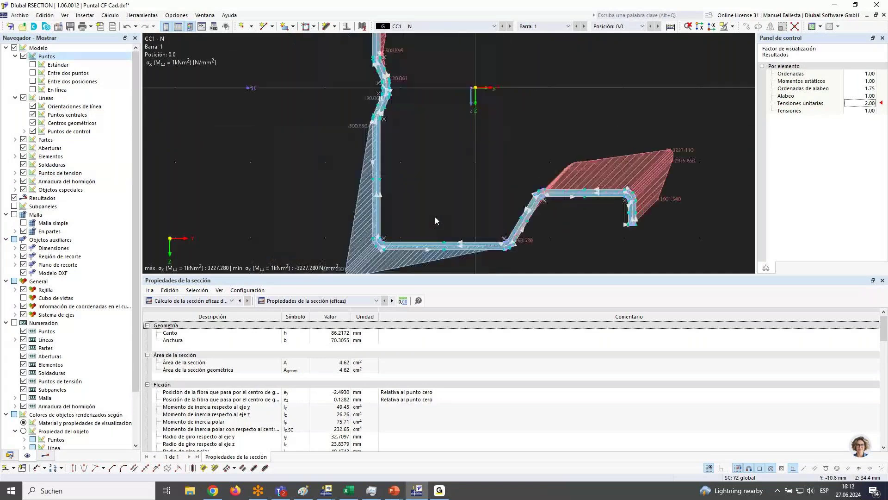
Compare the effective section area with the gross area in the thin-walled analysis properties.
{"action": "left_click", "coordinate": [341, 364]}
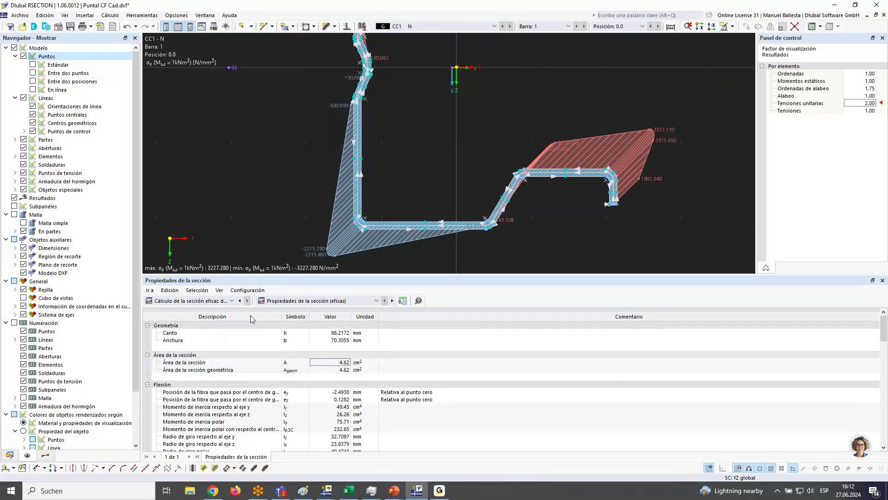
{"action": "left_click", "coordinate": [240, 300]}
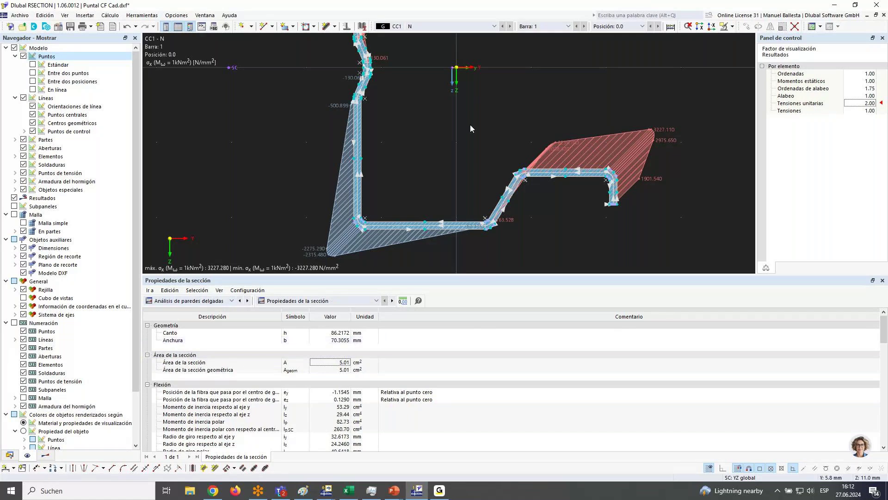
{"action": "scroll", "coordinate": [459, 231], "scroll_direction": "up", "scroll_amount": 4}
{"action": "scroll", "coordinate": [487, 240], "scroll_direction": "up", "scroll_amount": 2}
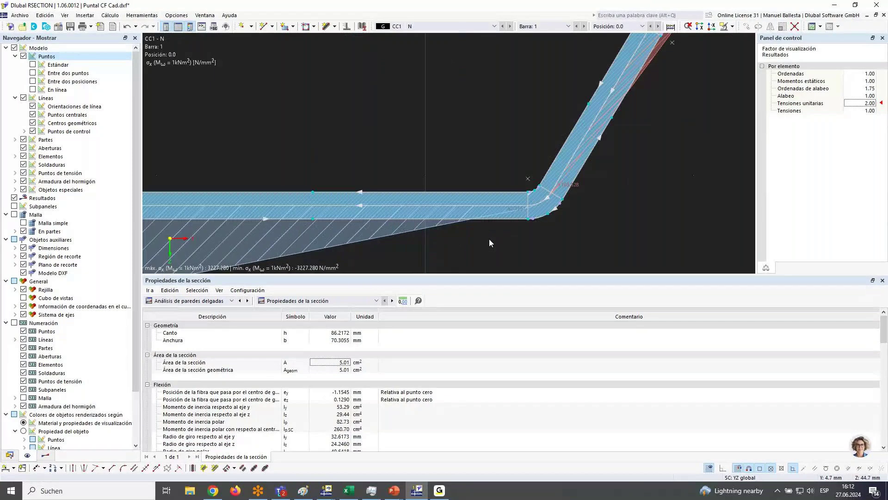
{"action": "scroll", "coordinate": [489, 238], "scroll_direction": "up", "scroll_amount": 1}
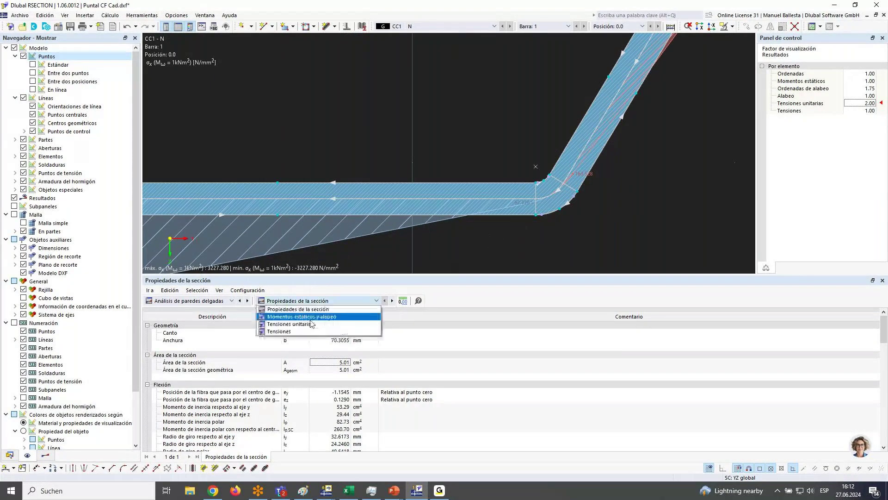
Open the effective section's table of effective widths to EN 1993-1-3 and check the distortional reduction factor of subpanel 1.
{"action": "left_click", "coordinate": [204, 301]}
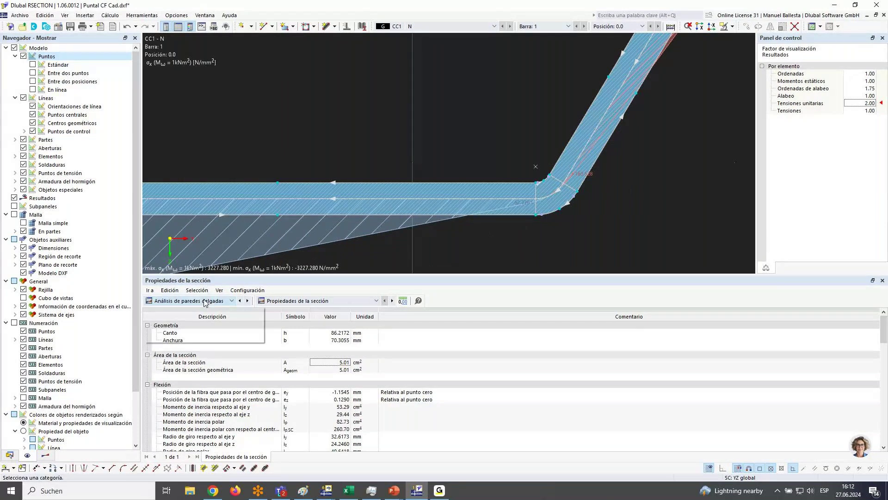
{"action": "left_click", "coordinate": [230, 337]}
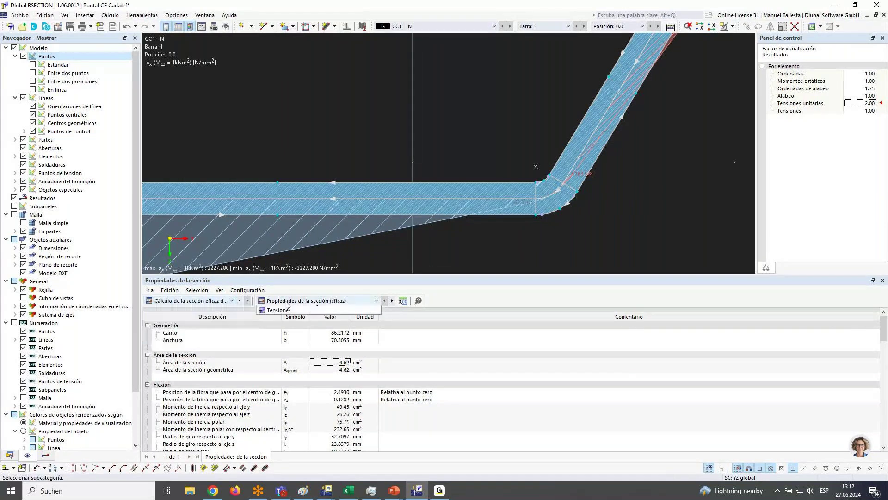
{"action": "left_click", "coordinate": [305, 300]}
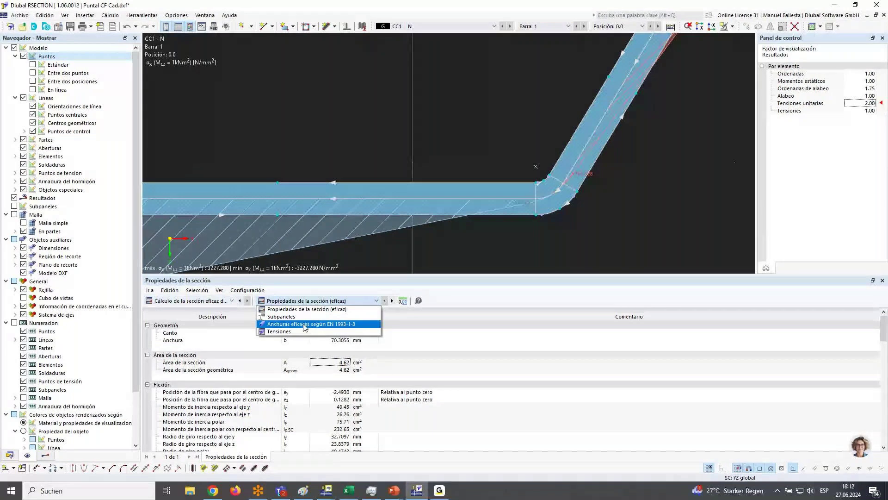
{"action": "left_click", "coordinate": [304, 324]}
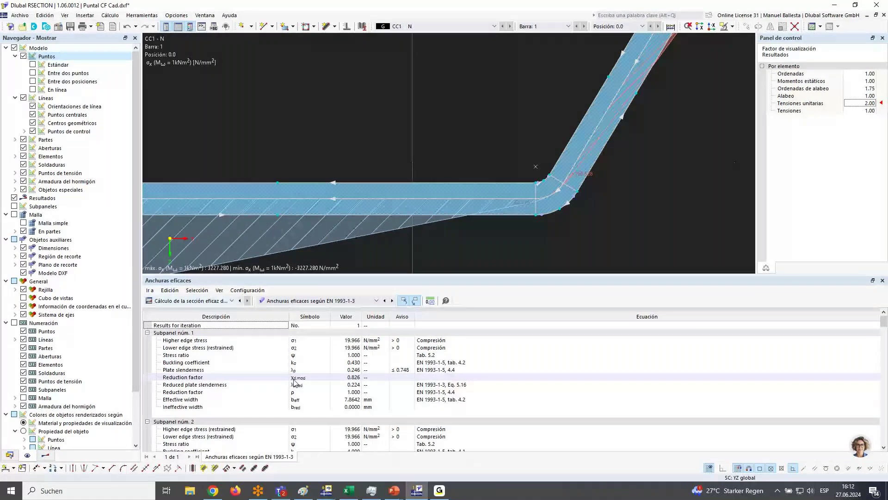
{"action": "left_click", "coordinate": [347, 378]}
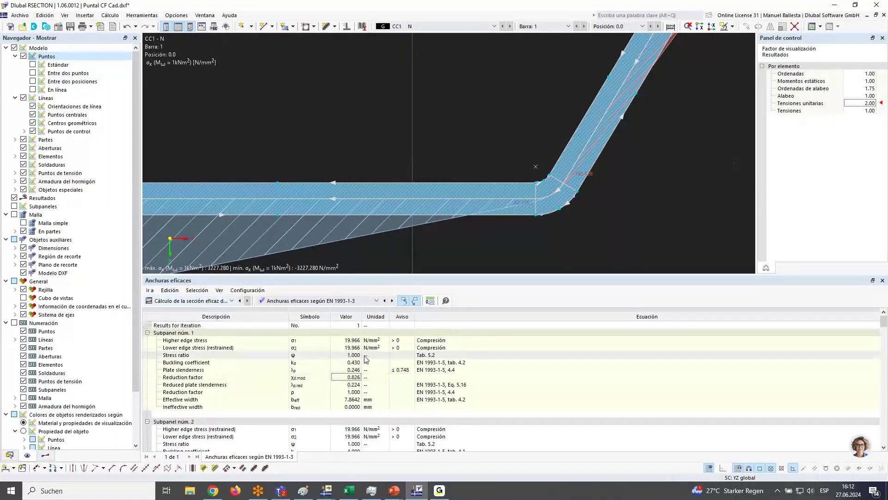
Examine the section's lower flange, bends, edge lip and web stiffener alongside the effective widths of subpanel 1.
{"action": "scroll", "coordinate": [635, 143], "scroll_direction": "up", "scroll_amount": 2}
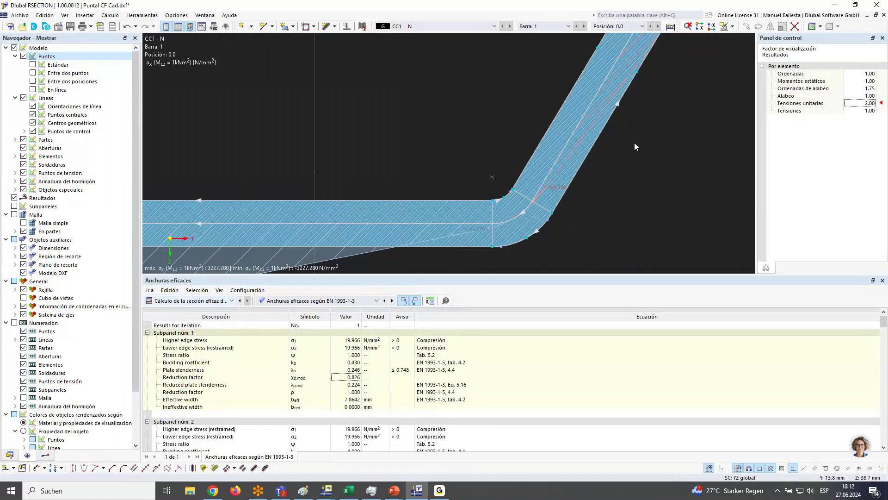
{"action": "scroll", "coordinate": [632, 157], "scroll_direction": "down", "scroll_amount": 3}
{"action": "middle_click_drag", "start_coordinate": [632, 157], "coordinate": [518, 182]}
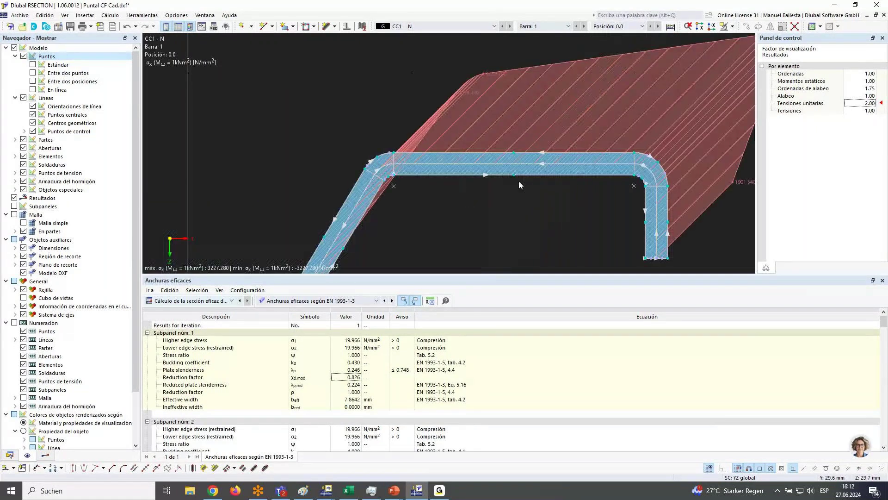
{"action": "scroll", "coordinate": [518, 181], "scroll_direction": "down", "scroll_amount": 3}
{"action": "middle_click_drag", "start_coordinate": [462, 87], "coordinate": [478, 183]}
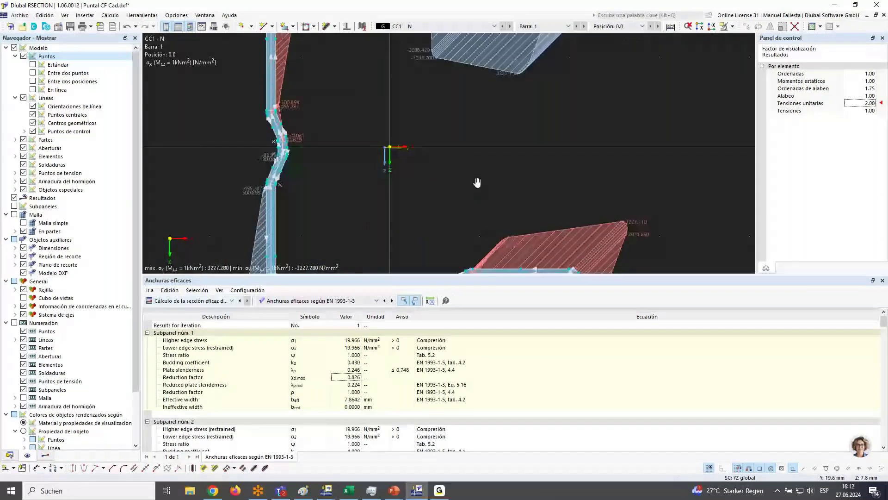
{"action": "scroll", "coordinate": [455, 139], "scroll_direction": "up", "scroll_amount": 2}
{"action": "scroll", "coordinate": [456, 138], "scroll_direction": "down", "scroll_amount": 2}
{"action": "middle_click_drag", "start_coordinate": [456, 138], "coordinate": [471, 76]}
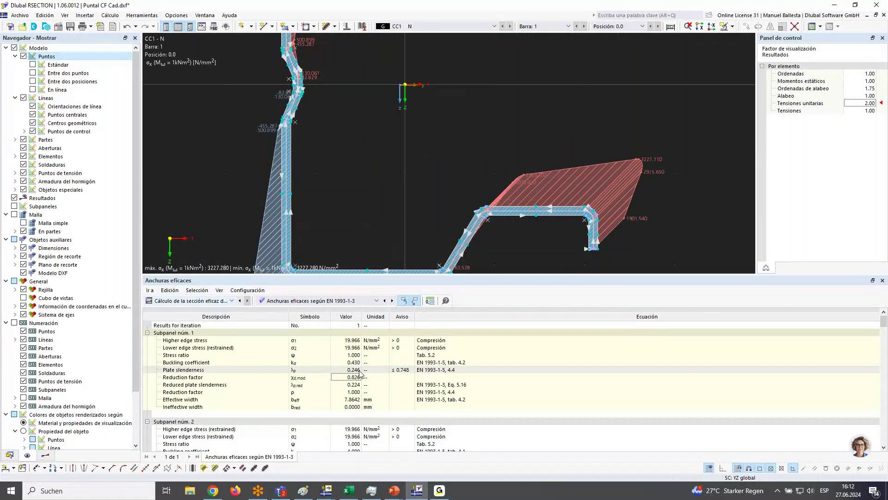
{"action": "middle_click_drag", "start_coordinate": [433, 235], "coordinate": [255, 175]}
{"action": "scroll", "coordinate": [420, 177], "scroll_direction": "down", "scroll_amount": 2}
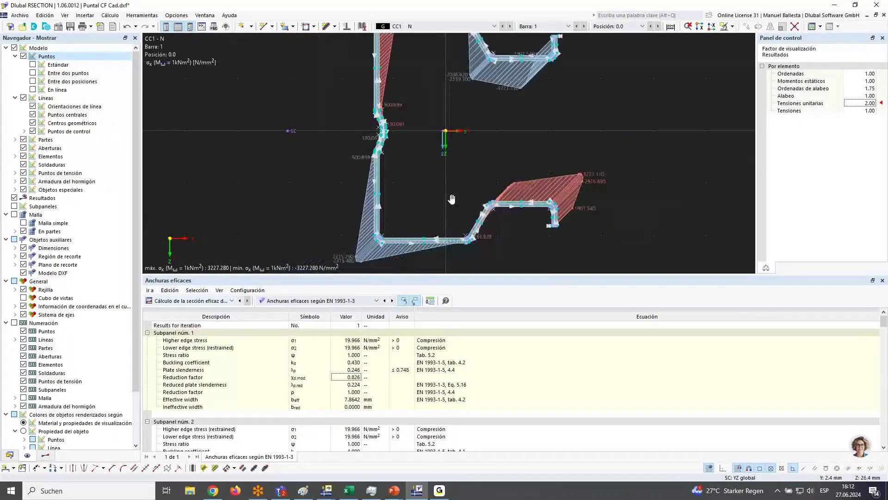
{"action": "left_click", "coordinate": [86, 149]}
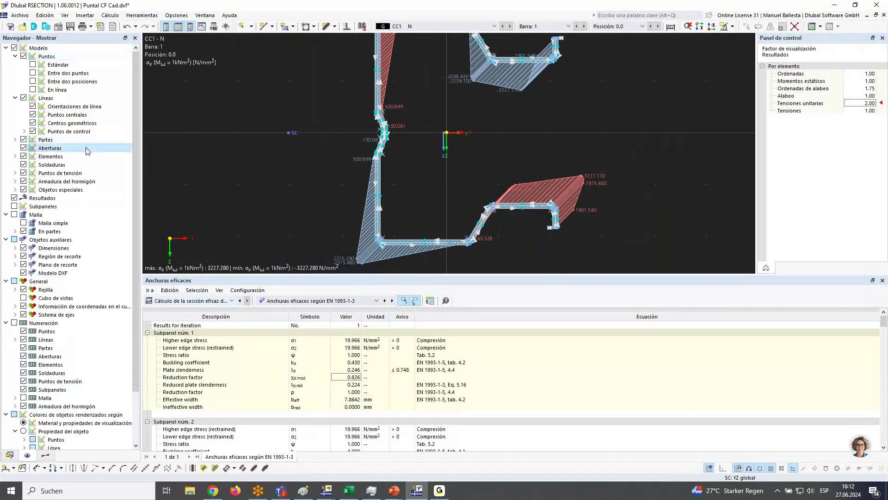
Restore the display of the model's points, hide the results and inspect the lower web corner's bend.
{"action": "right_click", "coordinate": [86, 149]}
{"action": "left_click", "coordinate": [139, 184]}
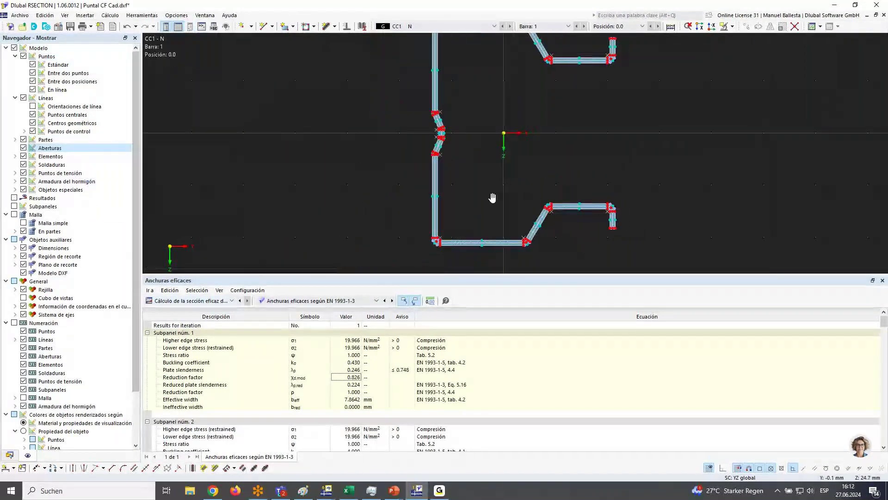
{"action": "scroll", "coordinate": [387, 222], "scroll_direction": "up", "scroll_amount": 4}
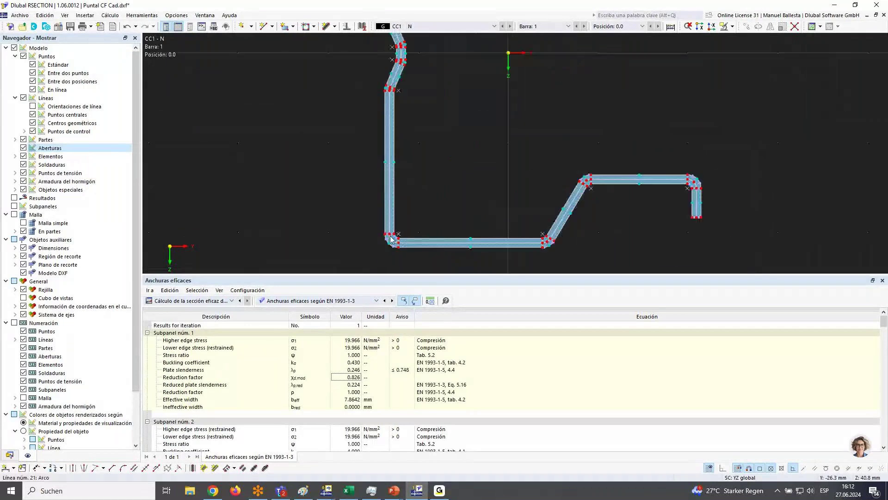
{"action": "scroll", "coordinate": [382, 210], "scroll_direction": "up", "scroll_amount": 4}
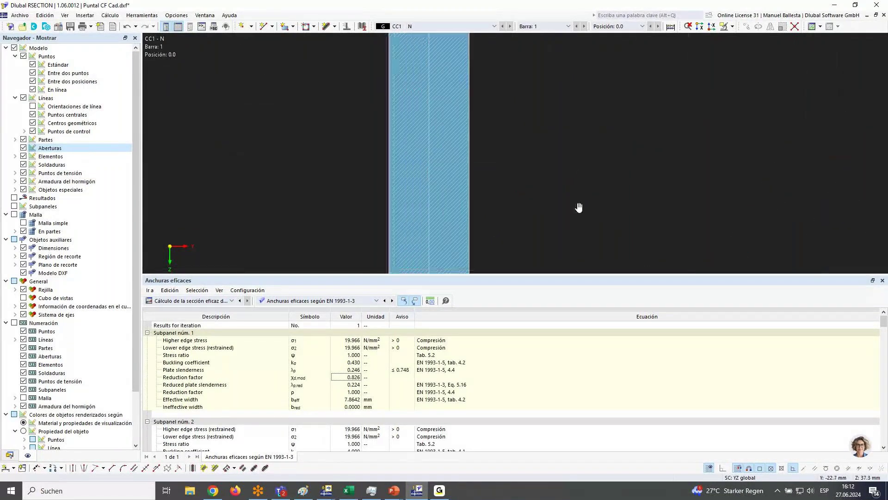
{"action": "scroll", "coordinate": [468, 202], "scroll_direction": "down", "scroll_amount": 4}
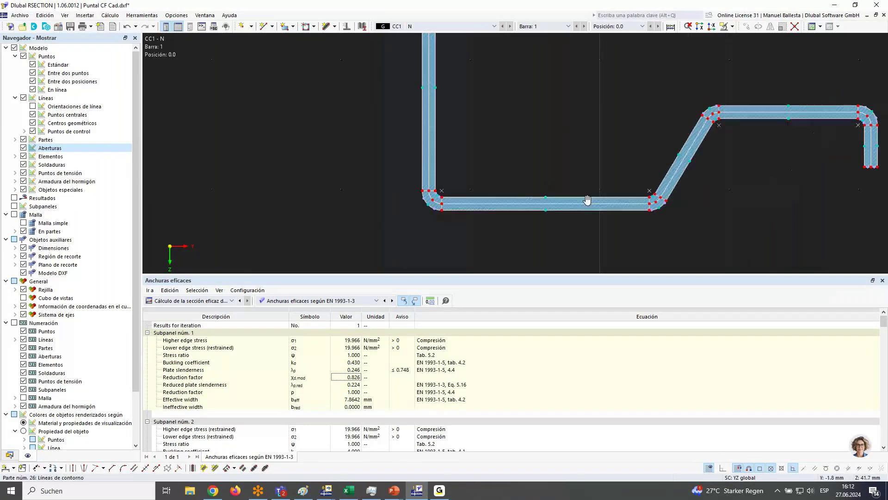
{"action": "scroll", "coordinate": [442, 196], "scroll_direction": "up", "scroll_amount": 5}
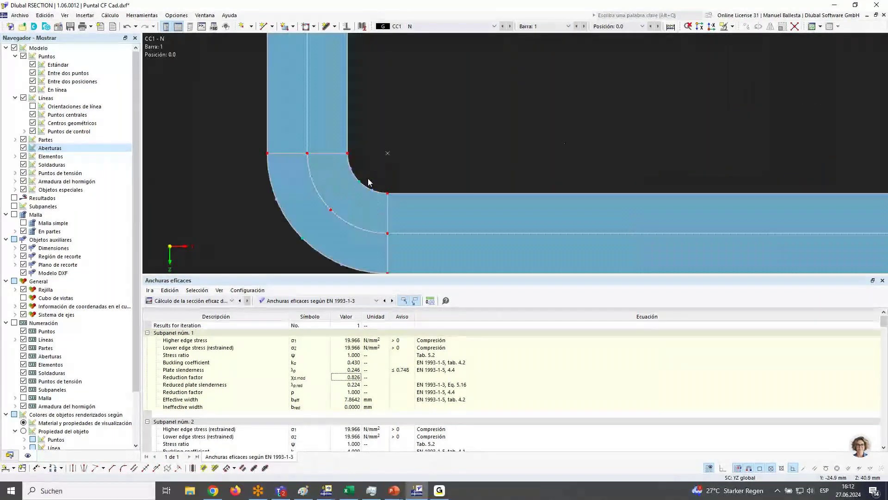
Check the distortional reduction factor at the start of subpanel 2 and relate it to the section's lower flange.
{"action": "left_click", "coordinate": [394, 206]}
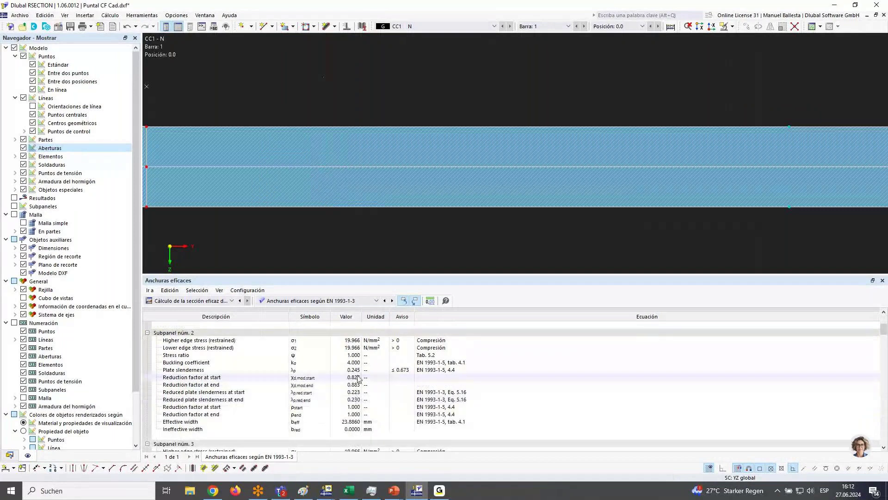
{"action": "left_click", "coordinate": [357, 377]}
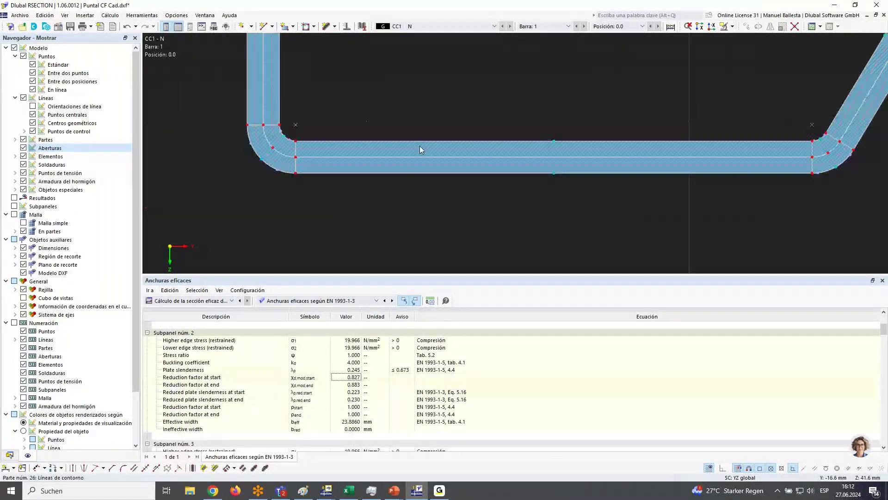
{"action": "scroll", "coordinate": [525, 123], "scroll_direction": "down", "scroll_amount": 3}
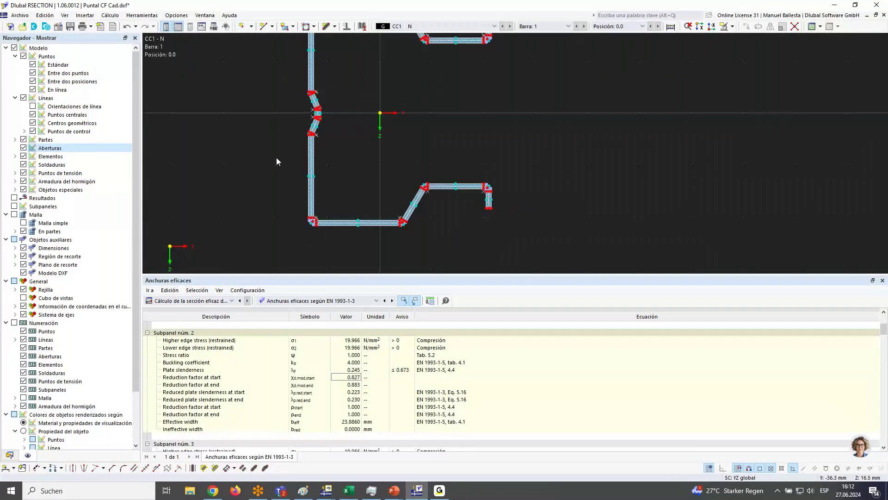
Generate and display the section's mesh, ignoring all assertion errors.
{"action": "left_click", "coordinate": [109, 15]}
{"action": "left_click", "coordinate": [130, 49]}
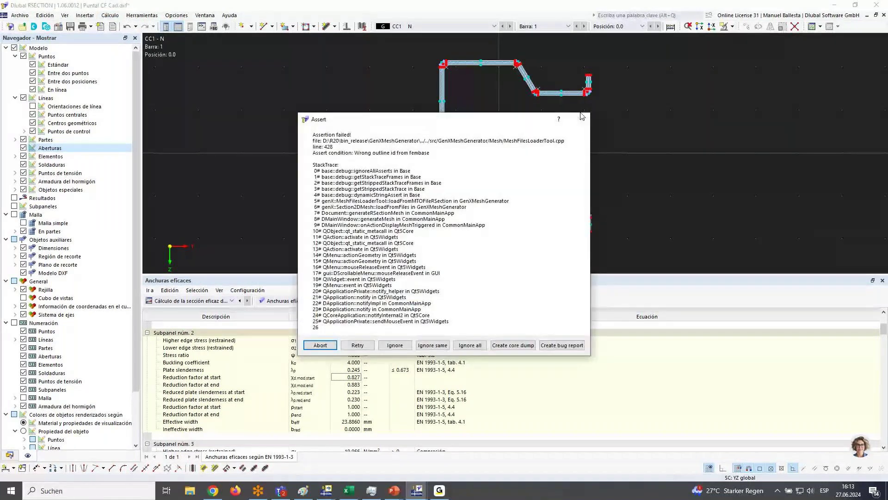
{"action": "left_click", "coordinate": [469, 345]}
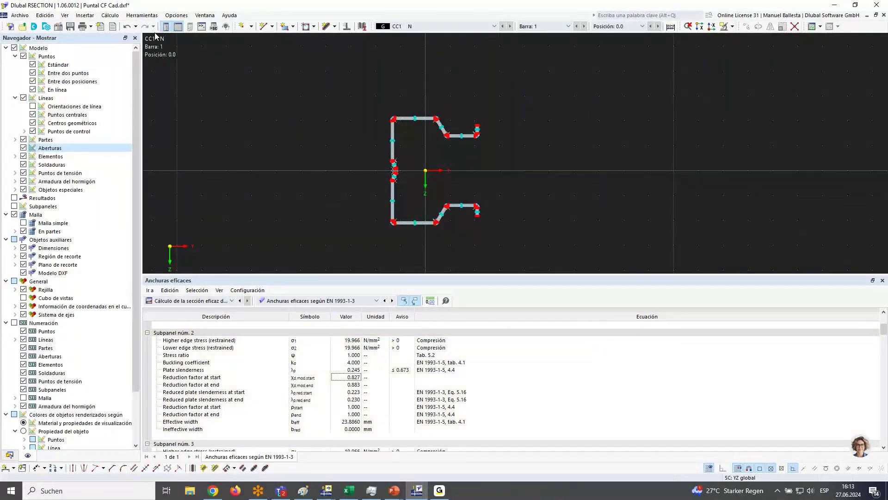
Show the effective section's results again with its table of effective section properties.
{"action": "left_click", "coordinate": [189, 26]}
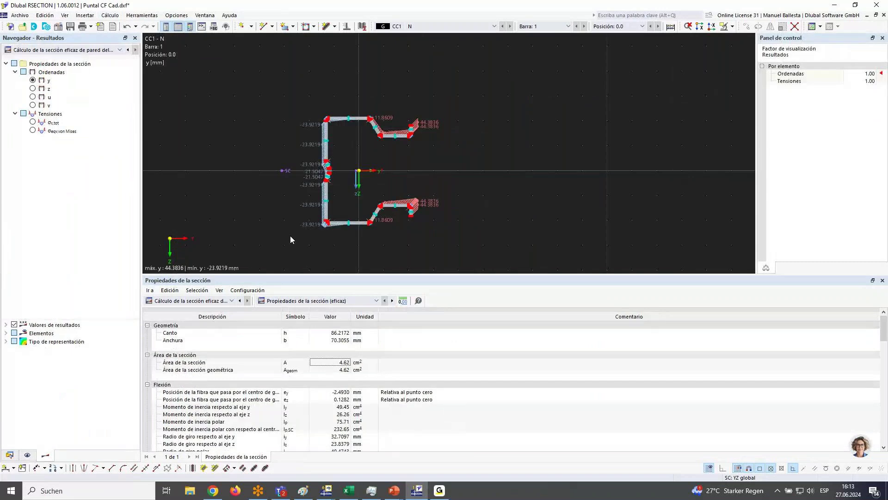
{"action": "middle_click_drag", "start_coordinate": [284, 206], "coordinate": [328, 197]}
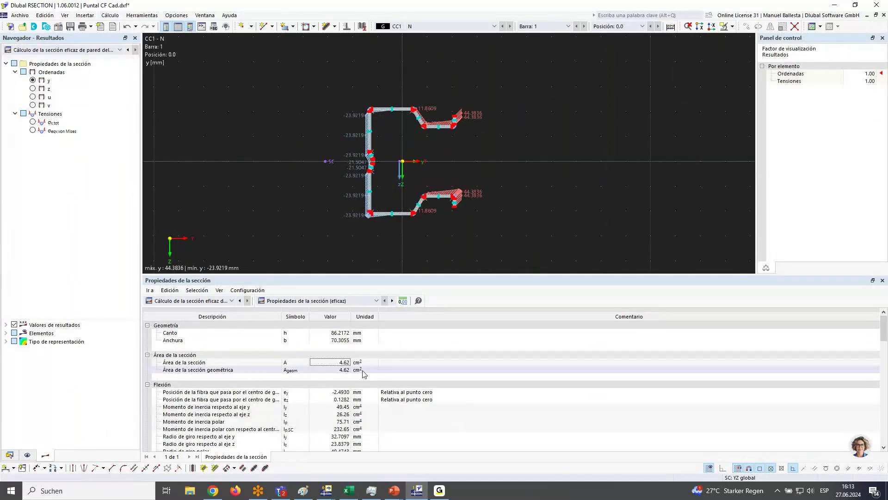
{"action": "left_click", "coordinate": [333, 302]}
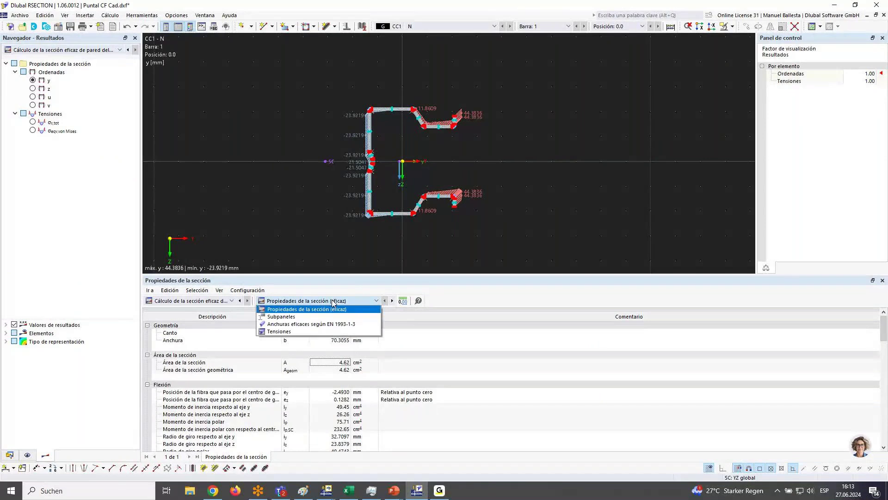
{"action": "left_click", "coordinate": [333, 302]}
{"action": "scroll", "coordinate": [451, 218], "scroll_direction": "up", "scroll_amount": 10}
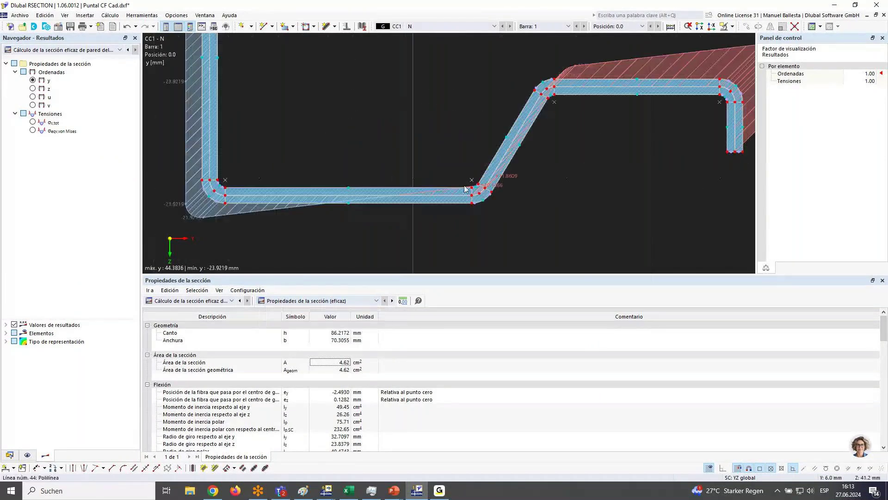
{"action": "left_click", "coordinate": [209, 301]}
{"action": "left_click", "coordinate": [229, 340]}
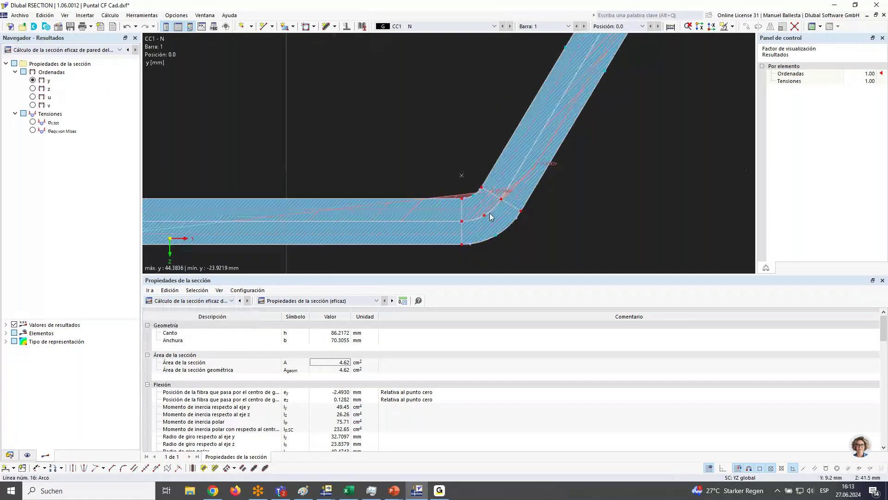
{"action": "left_click", "coordinate": [324, 301]}
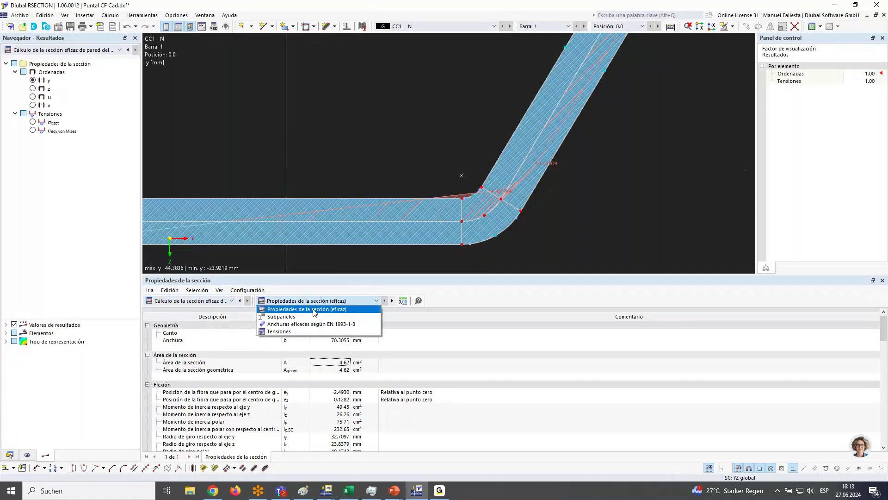
{"action": "left_click", "coordinate": [314, 310]}
Examine the effective section along the lower flange bend, the web and the upper flange for ineffective parts.
{"action": "scroll", "coordinate": [458, 240], "scroll_direction": "up", "scroll_amount": 3}
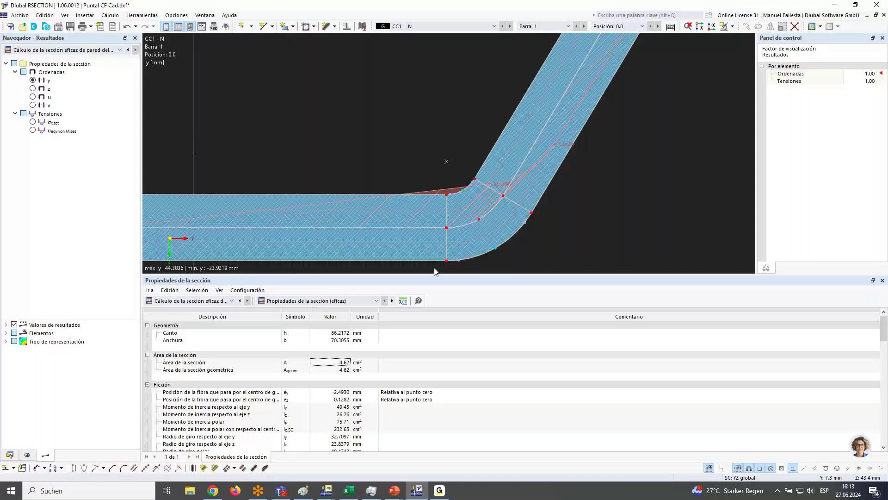
{"action": "scroll", "coordinate": [445, 264], "scroll_direction": "down", "scroll_amount": 6}
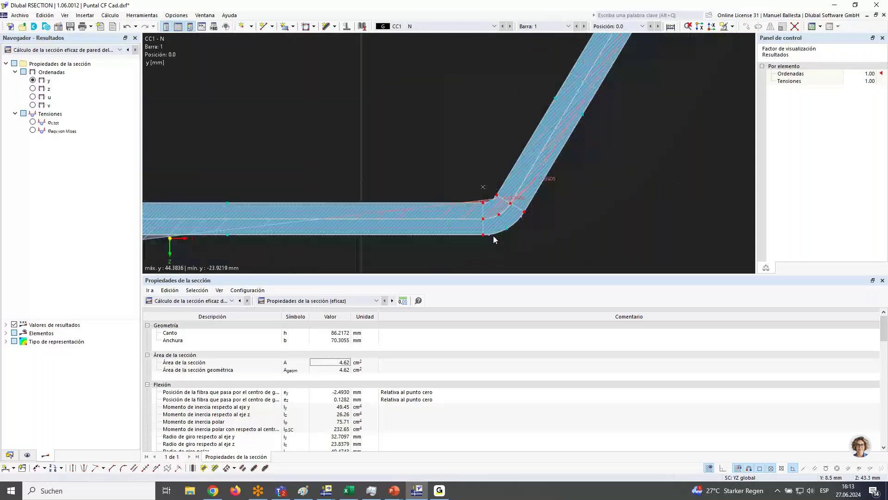
{"action": "scroll", "coordinate": [433, 114], "scroll_direction": "up", "scroll_amount": 5}
{"action": "scroll", "coordinate": [421, 165], "scroll_direction": "up", "scroll_amount": 4}
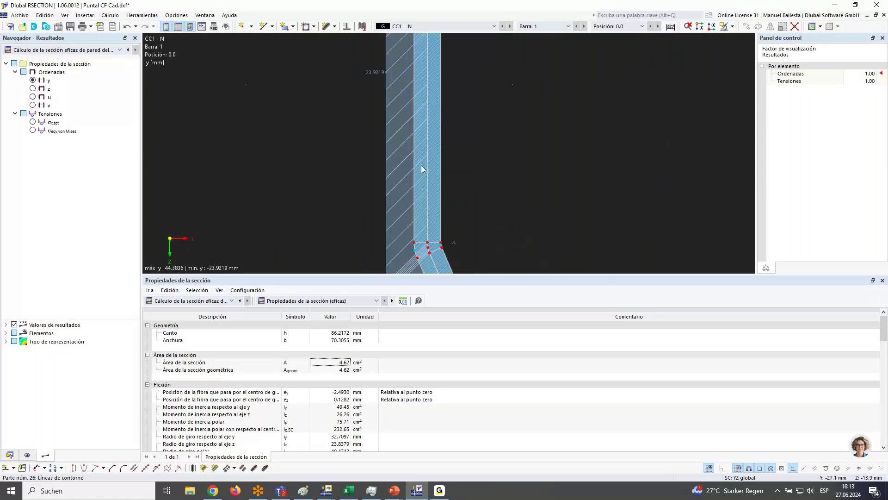
{"action": "scroll", "coordinate": [552, 183], "scroll_direction": "down", "scroll_amount": 3}
{"action": "middle_click_drag", "start_coordinate": [552, 182], "coordinate": [530, 116]}
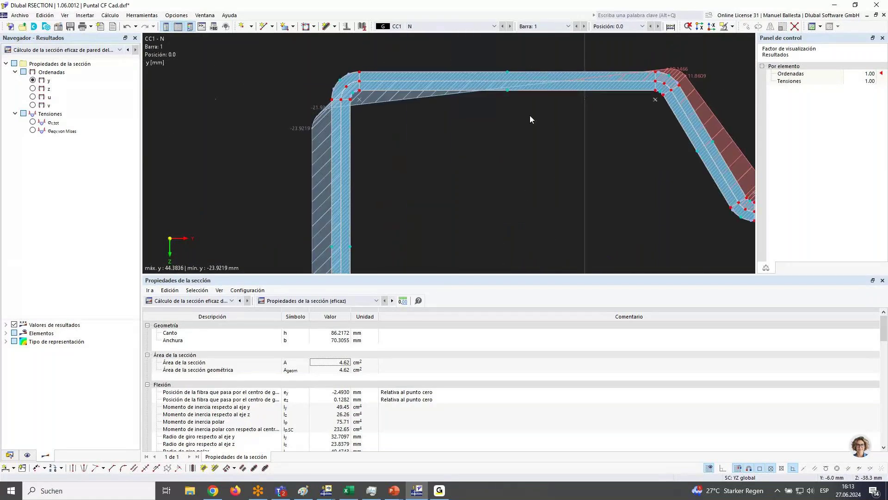
{"action": "scroll", "coordinate": [495, 95], "scroll_direction": "up", "scroll_amount": 2}
{"action": "scroll", "coordinate": [487, 115], "scroll_direction": "up", "scroll_amount": 2}
{"action": "scroll", "coordinate": [487, 115], "scroll_direction": "up", "scroll_amount": 1}
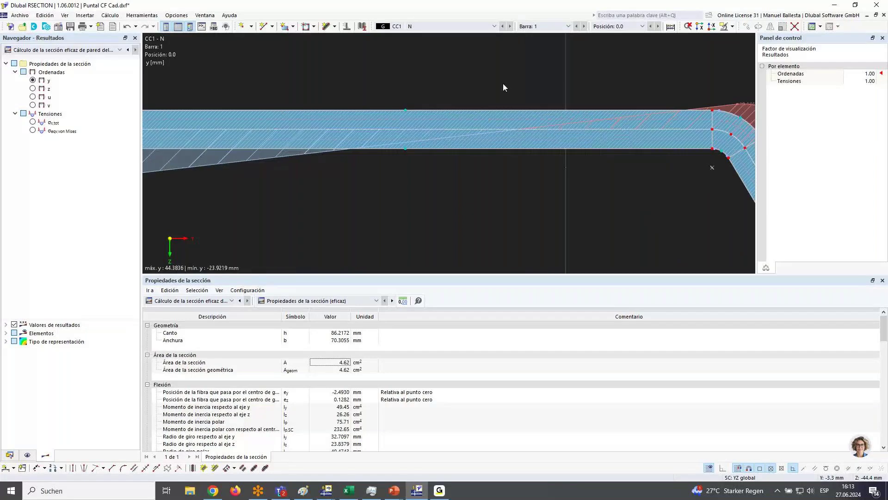
{"action": "scroll", "coordinate": [503, 87], "scroll_direction": "down", "scroll_amount": 5}
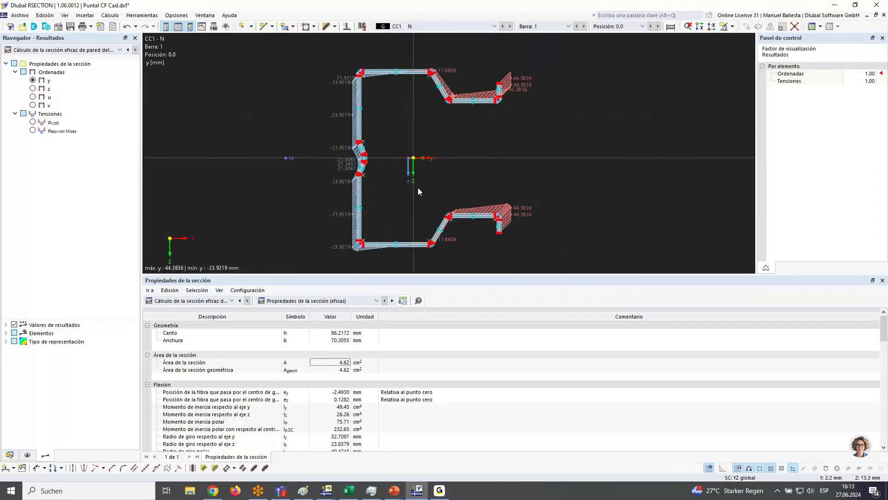
{"action": "scroll", "coordinate": [350, 174], "scroll_direction": "down", "scroll_amount": 2}
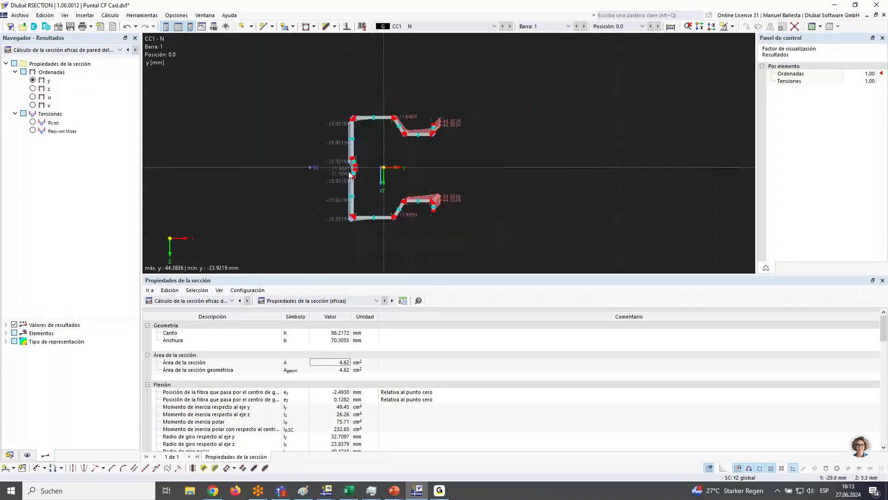
{"action": "left_click", "coordinate": [20, 15]}
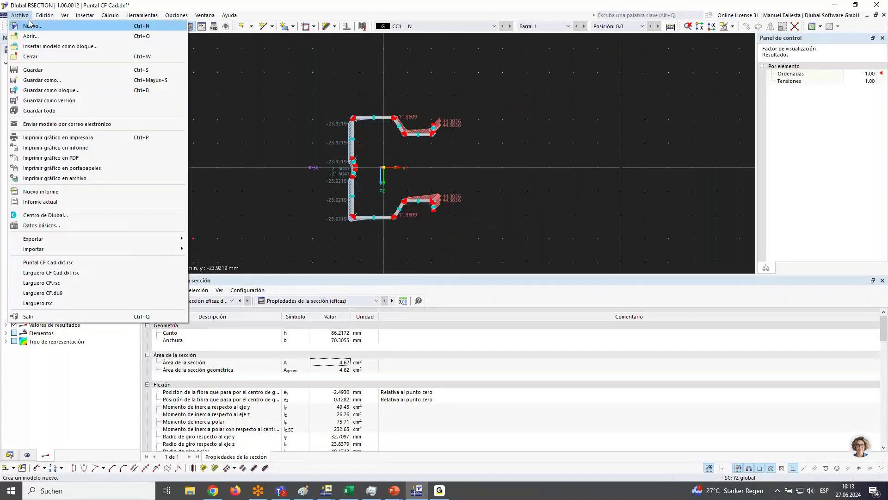
{"action": "left_click", "coordinate": [42, 80]}
{"action": "left_click", "coordinate": [483, 318]}
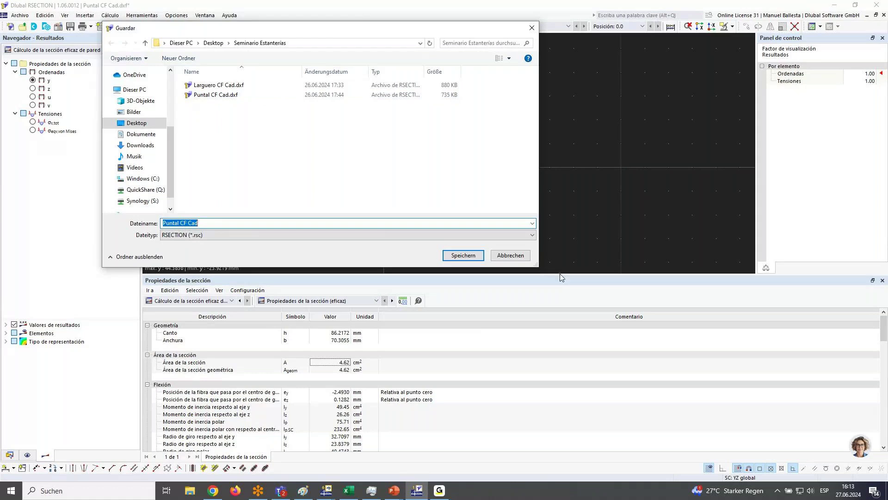
{"action": "key", "text": "Escape"}
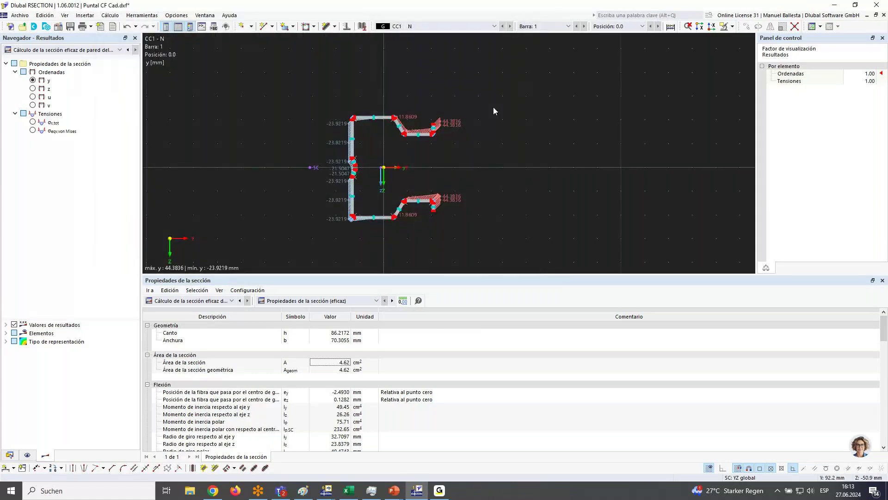
Close the upright model without saving changes and import the DXF file Larguero CF Cad.
{"action": "left_click", "coordinate": [884, 15]}
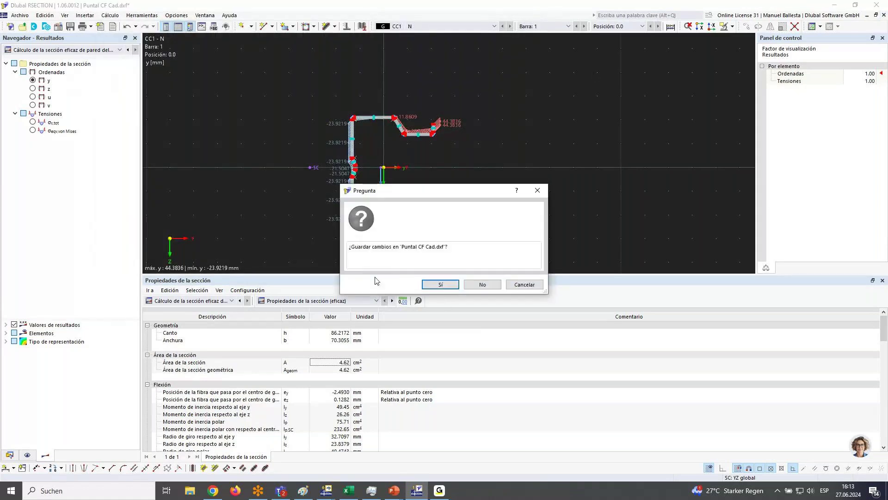
{"action": "left_click", "coordinate": [481, 285]}
{"action": "left_click", "coordinate": [13, 15]}
{"action": "mouse_move", "coordinate": [91, 64]}
{"action": "left_click", "coordinate": [163, 61]}
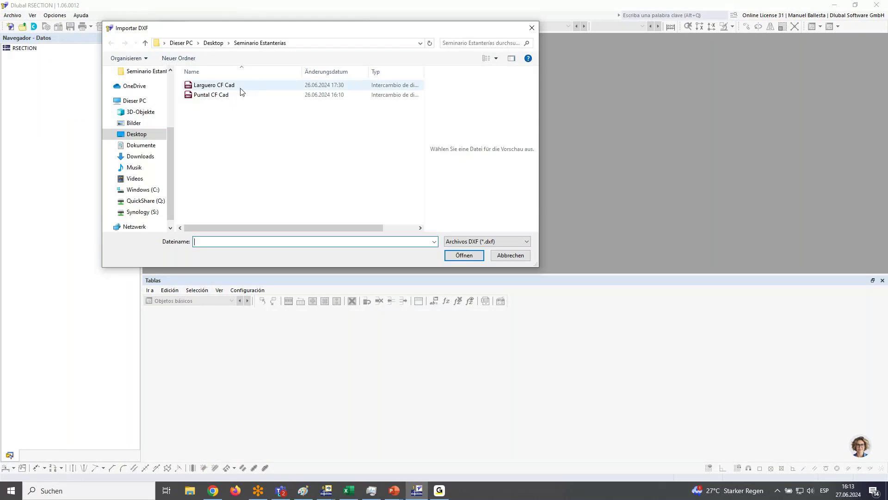
{"action": "left_click", "coordinate": [240, 88]}
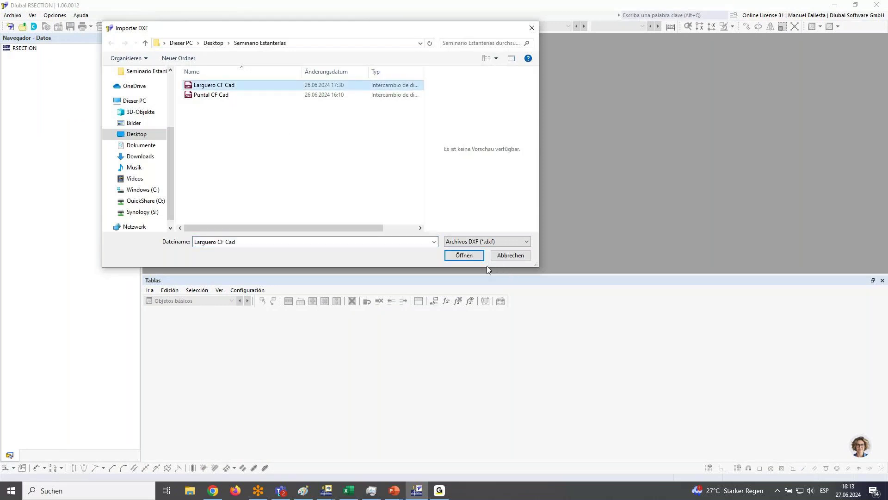
{"action": "left_click", "coordinate": [464, 256]}
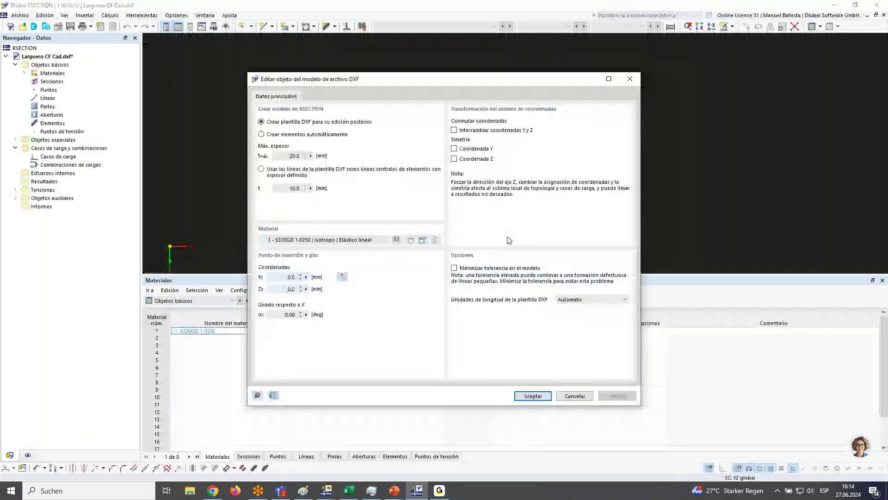
Use the DXF template lines as centre lines of elements 2 mm thick and close the import log.
{"action": "left_click", "coordinate": [261, 169]}
{"action": "key", "text": "Tab"}
{"action": "type", "text": "2"}
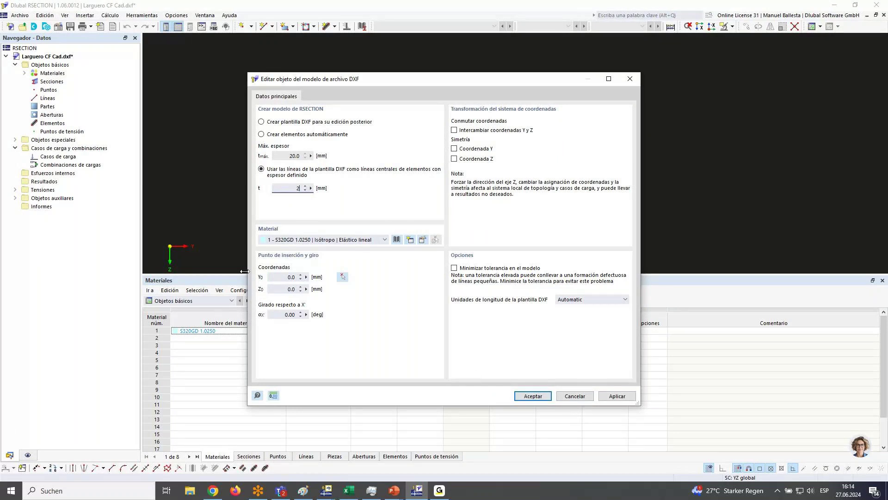
{"action": "left_click", "coordinate": [532, 396]}
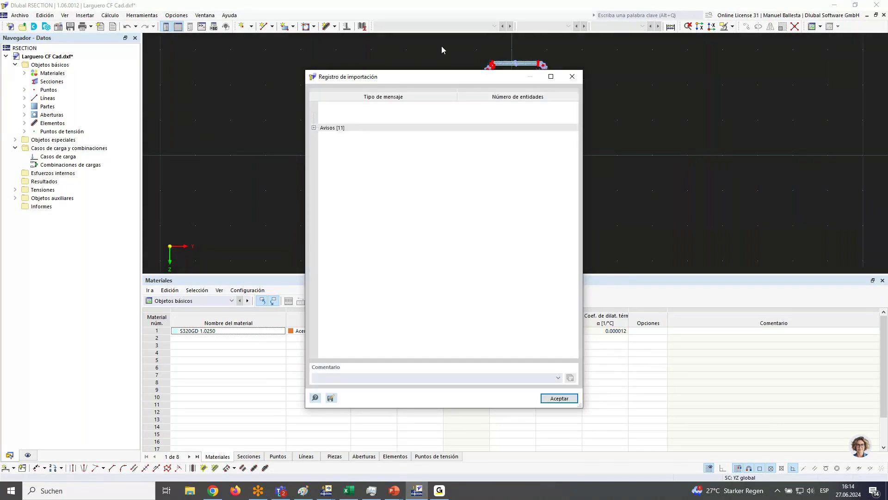
{"action": "left_click_drag", "start_coordinate": [465, 77], "coordinate": [304, 33]}
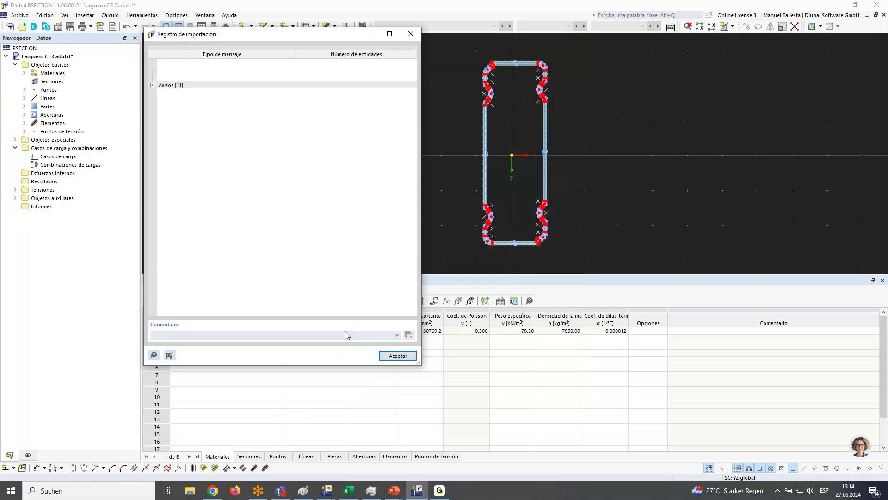
{"action": "left_click", "coordinate": [398, 356]}
Examine the imported beam section's corner and curved web stiffeners.
{"action": "scroll", "coordinate": [573, 237], "scroll_direction": "up", "scroll_amount": 5}
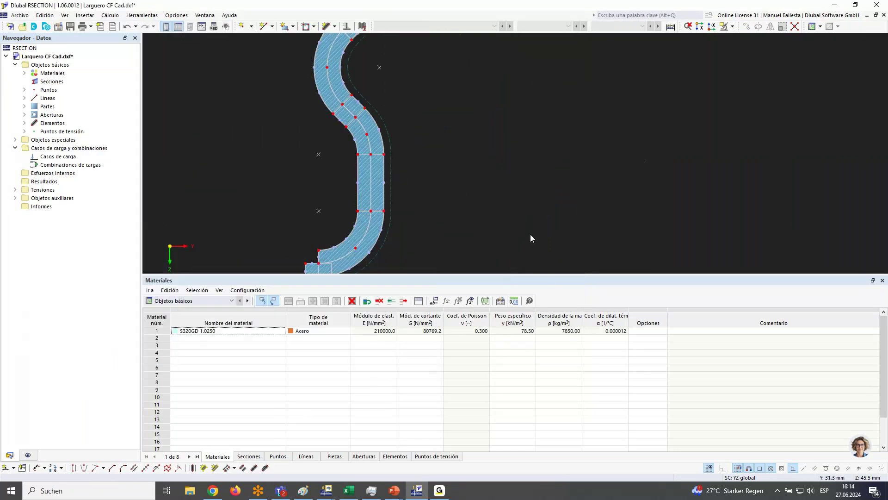
{"action": "middle_click_drag", "start_coordinate": [530, 234], "coordinate": [547, 195]}
{"action": "scroll", "coordinate": [407, 143], "scroll_direction": "down", "scroll_amount": 3}
{"action": "middle_click_drag", "start_coordinate": [482, 99], "coordinate": [515, 212]}
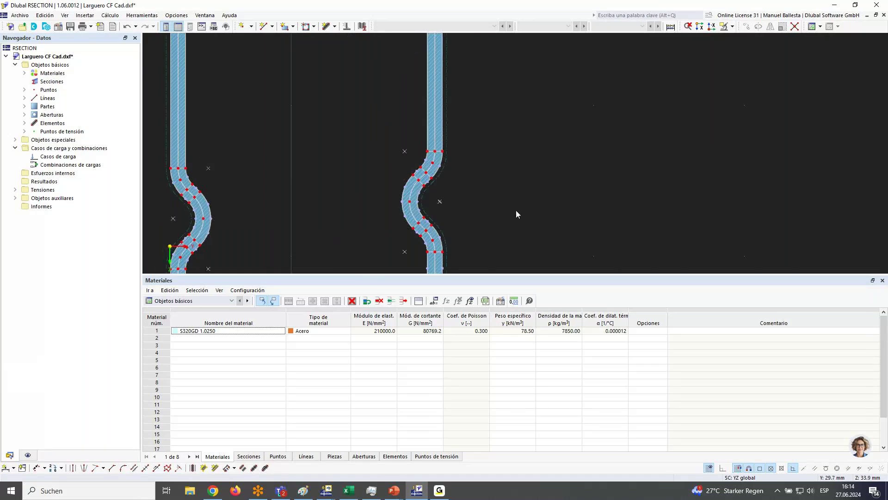
Set the beam model's analysis method to thin-walled analysis and activate the effective section add-on for EN 1993-1-3.
{"action": "middle_click", "coordinate": [517, 214]}
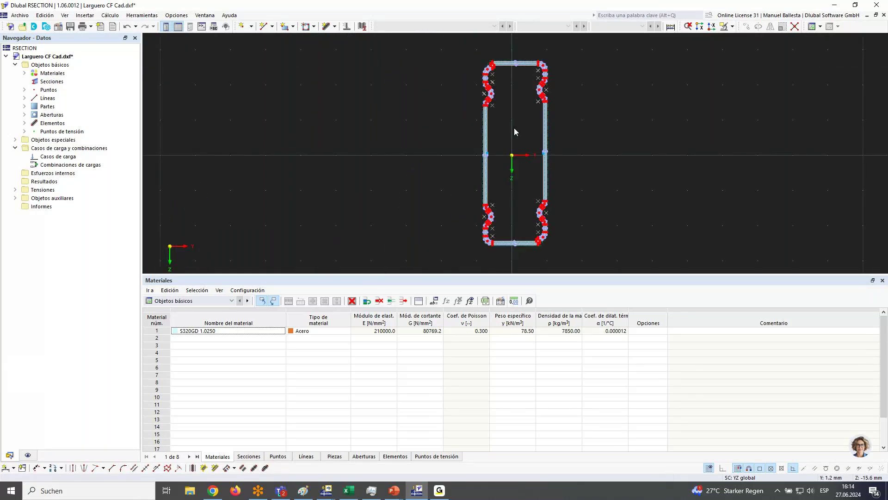
{"action": "right_click", "coordinate": [46, 56]}
{"action": "left_click", "coordinate": [79, 58]}
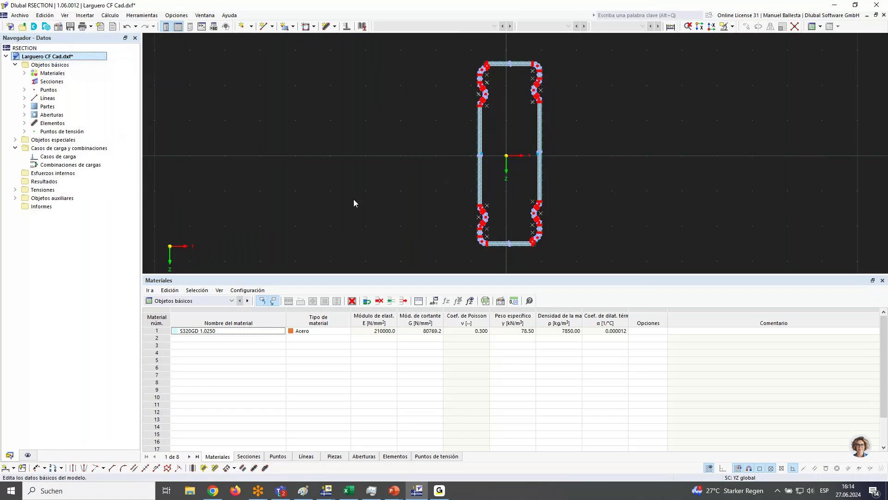
{"action": "left_click", "coordinate": [310, 201]}
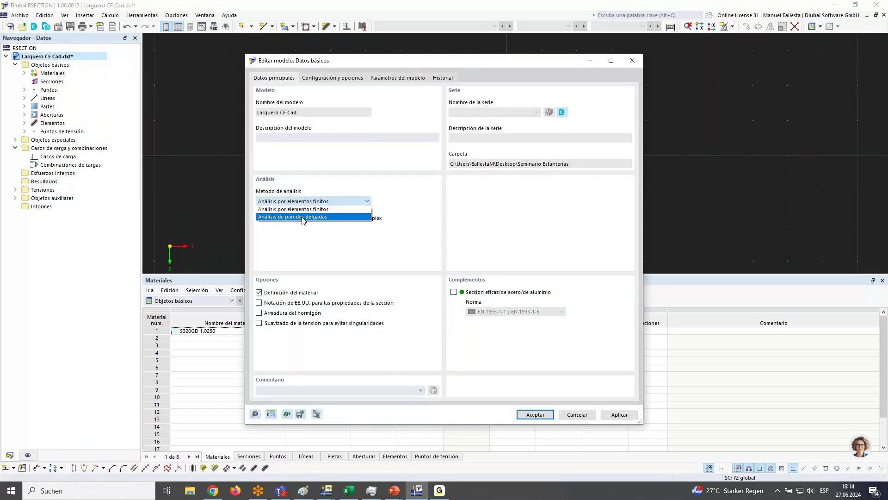
{"action": "left_click", "coordinate": [303, 217]}
{"action": "left_click", "coordinate": [454, 291]}
{"action": "left_click", "coordinate": [516, 311]}
{"action": "left_click", "coordinate": [515, 331]}
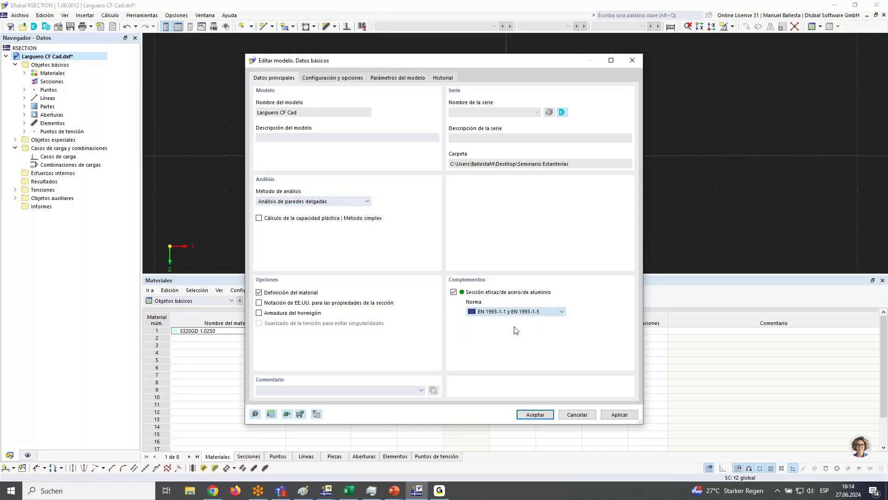
Assign buckling curve c about both y and z, and ignore additional moments due to the centroid shift.
{"action": "left_click", "coordinate": [333, 78]}
{"action": "left_click", "coordinate": [291, 139]}
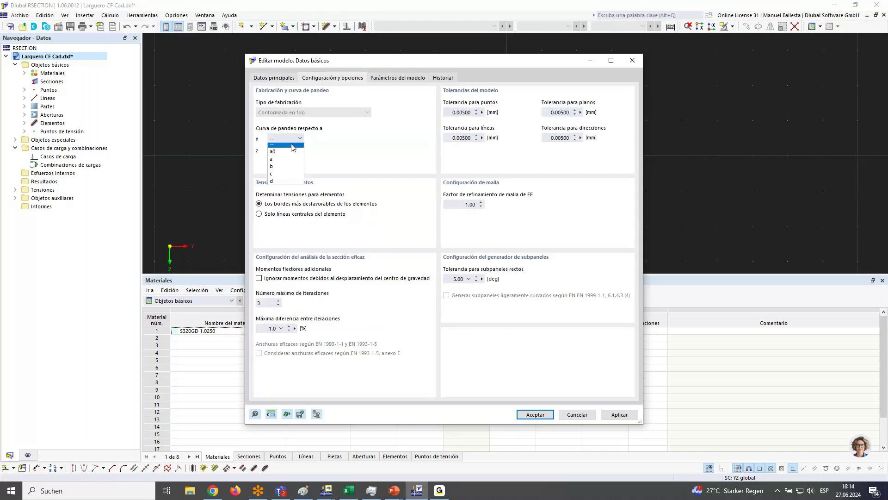
{"action": "left_click", "coordinate": [285, 175]}
{"action": "left_click", "coordinate": [286, 150]}
{"action": "left_click", "coordinate": [286, 187]}
{"action": "left_click", "coordinate": [277, 279]}
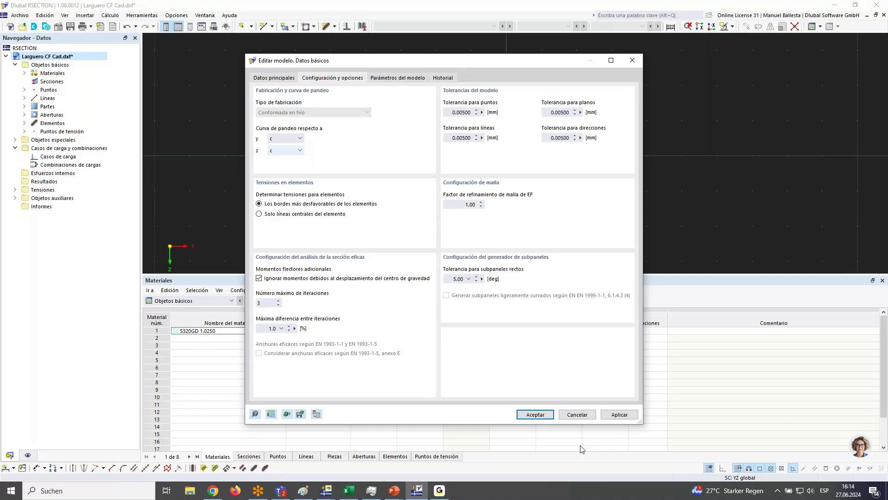
{"action": "key", "text": "Return"}
Create a permanent load case named N.
{"action": "scroll", "coordinate": [633, 136], "scroll_direction": "down", "scroll_amount": 3}
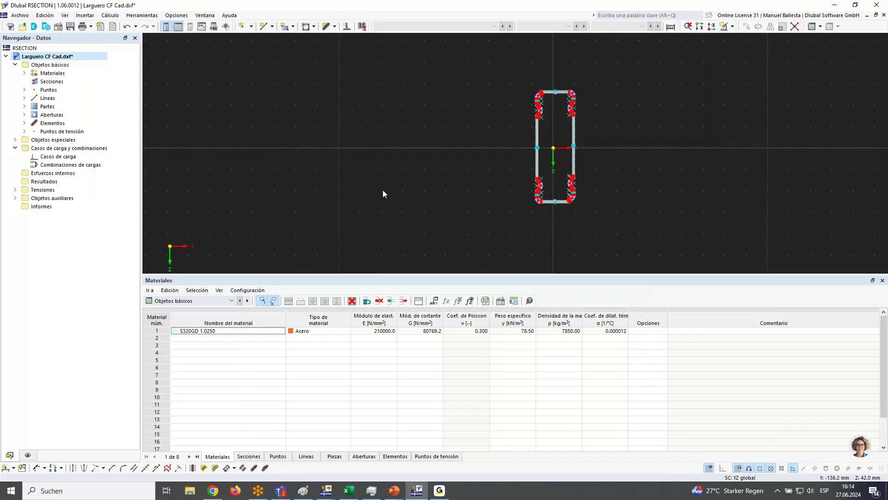
{"action": "double_click", "coordinate": [58, 156]}
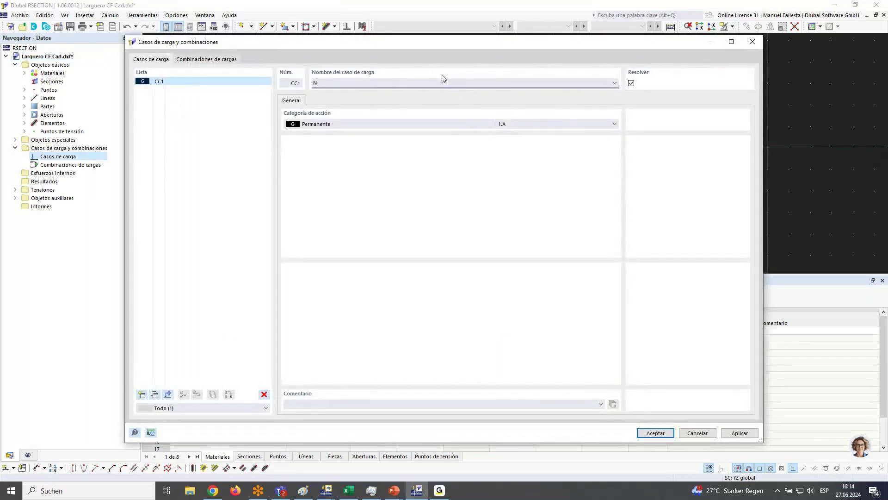
{"action": "left_click", "coordinate": [659, 434]}
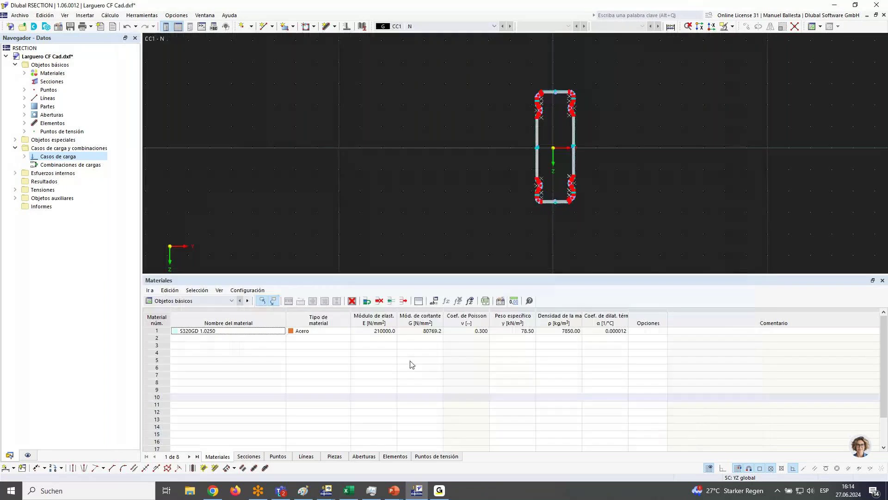
Define internal forces for load case N with an axial force N of -10 kN.
{"action": "left_click", "coordinate": [13, 175]}
{"action": "left_click", "coordinate": [14, 173]}
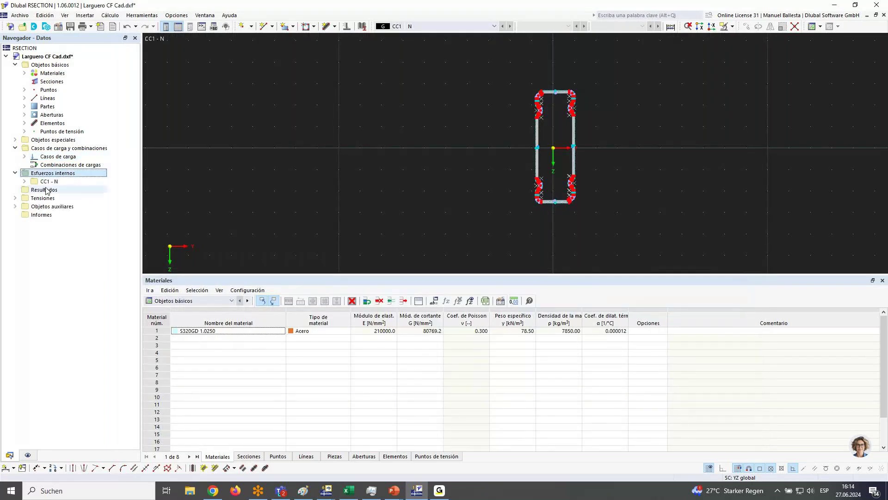
{"action": "left_click", "coordinate": [25, 182]}
{"action": "double_click", "coordinate": [72, 189]}
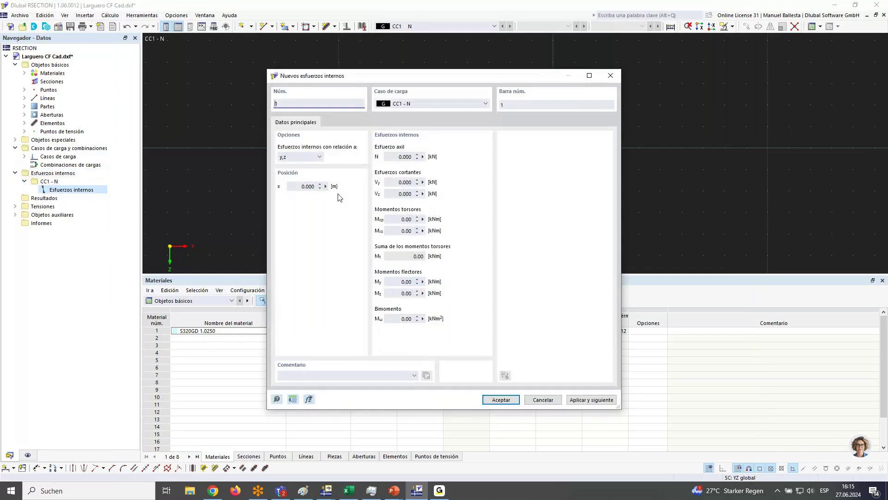
{"action": "left_click", "coordinate": [398, 159]}
{"action": "type", "text": "-10"}
{"action": "left_click", "coordinate": [500, 400]}
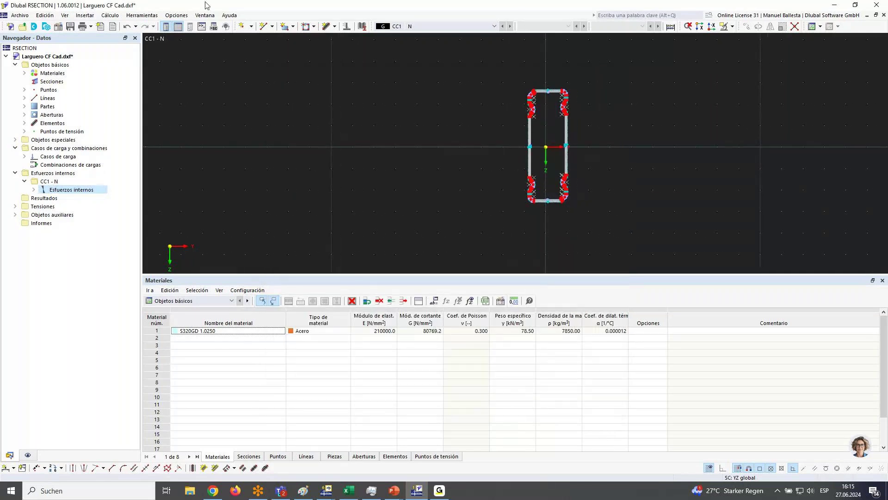
Calculate the section and display the total normal stresses σx,tot with the isosurface representation deactivated.
{"action": "left_click", "coordinate": [110, 15]}
{"action": "left_click", "coordinate": [128, 27]}
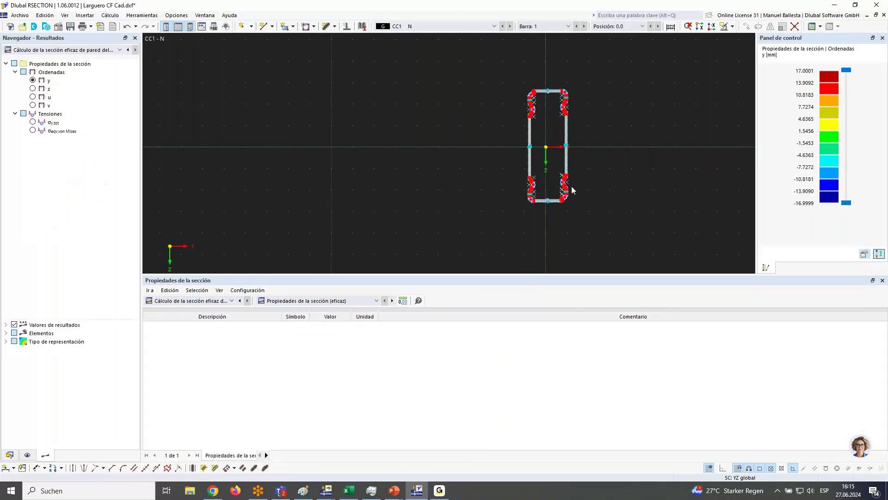
{"action": "left_click", "coordinate": [6, 342]}
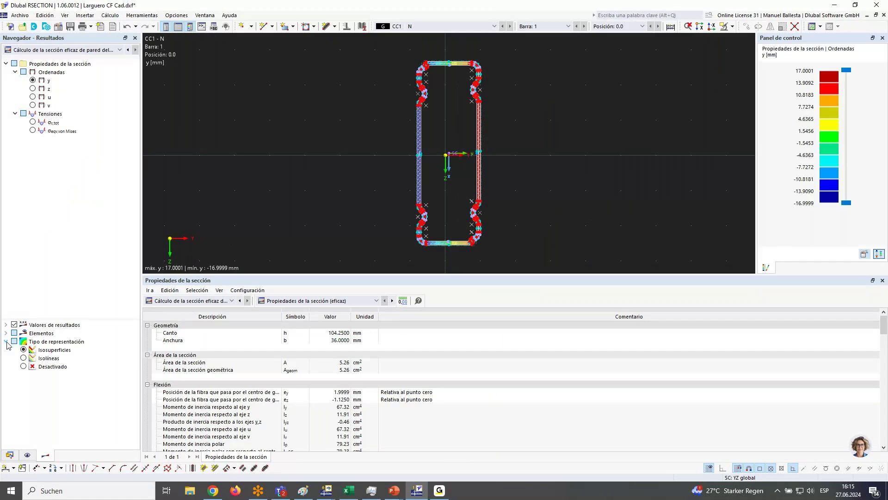
{"action": "left_click", "coordinate": [24, 366]}
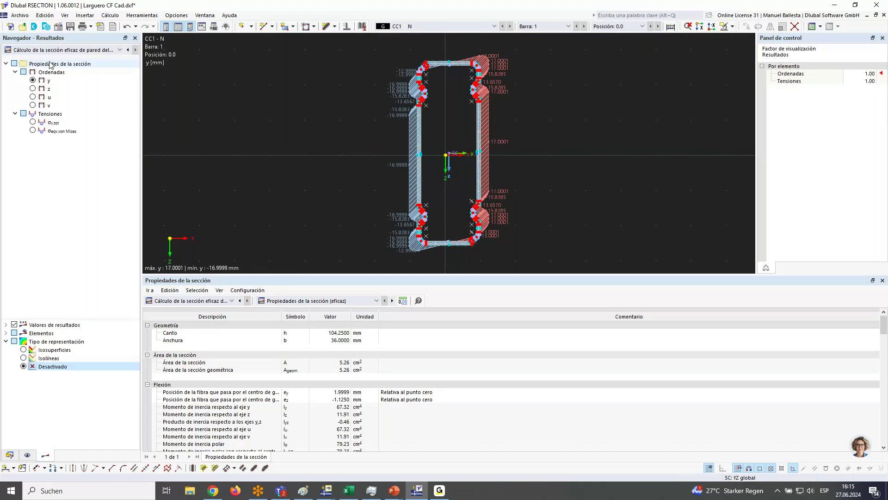
{"action": "left_click", "coordinate": [52, 122]}
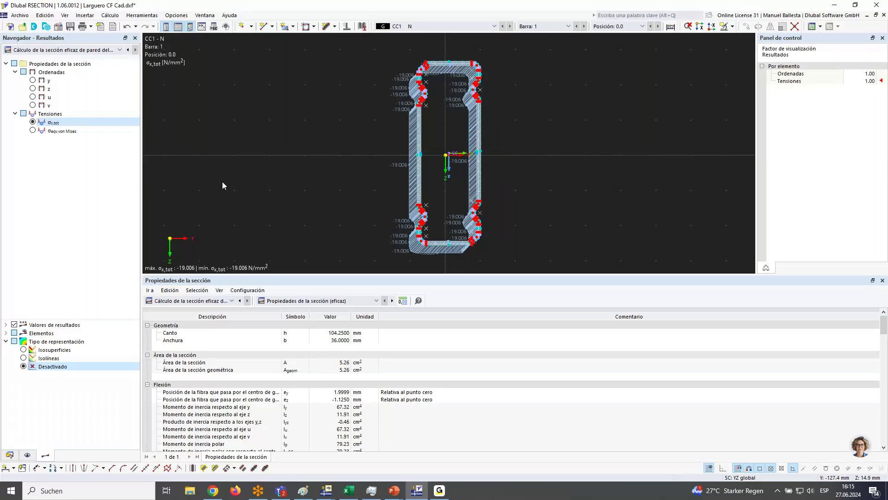
{"action": "middle_click_drag", "start_coordinate": [222, 181], "coordinate": [236, 176]}
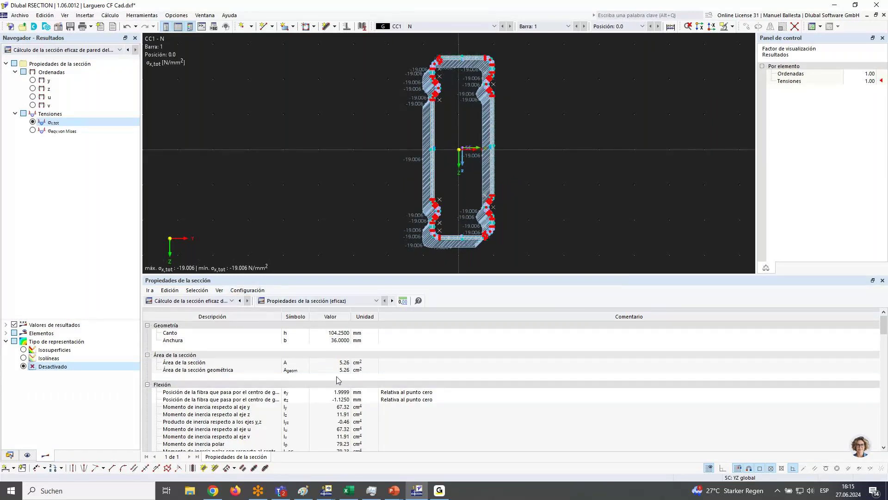
Show the section properties from the thin-walled analysis to compare gross and effective areas.
{"action": "left_click", "coordinate": [214, 301]}
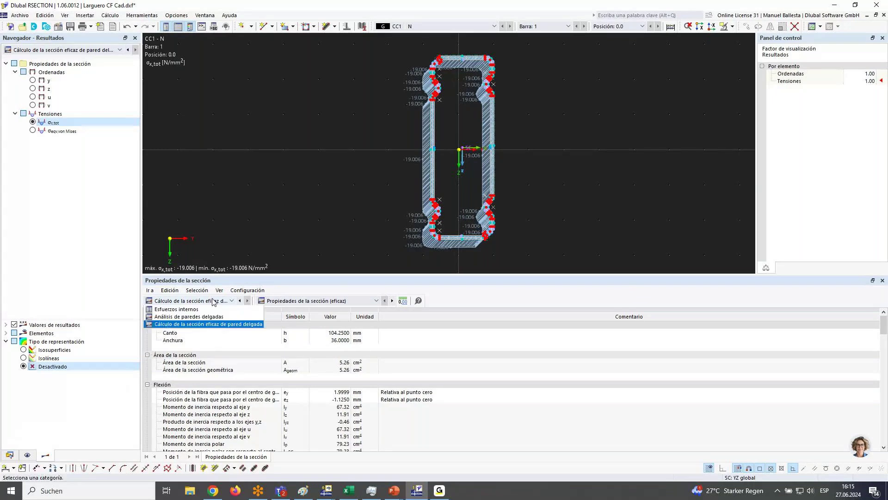
{"action": "left_click", "coordinate": [214, 301]}
{"action": "left_click", "coordinate": [215, 302]}
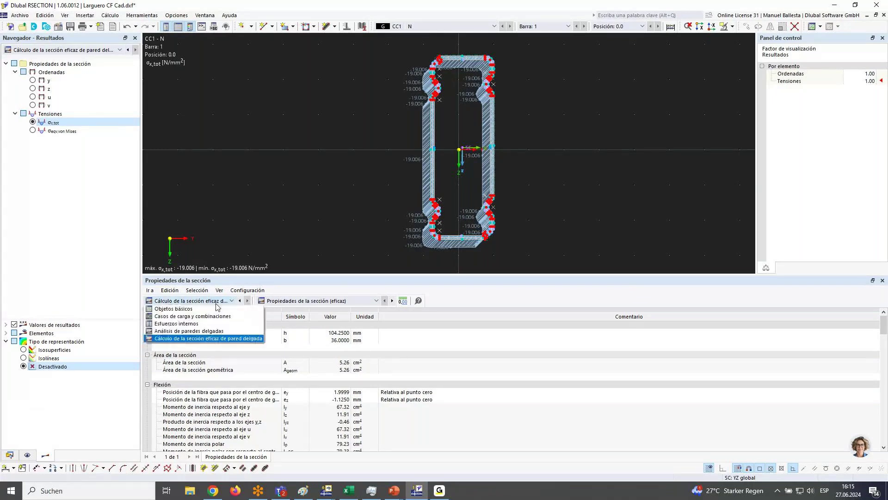
{"action": "left_click", "coordinate": [221, 332]}
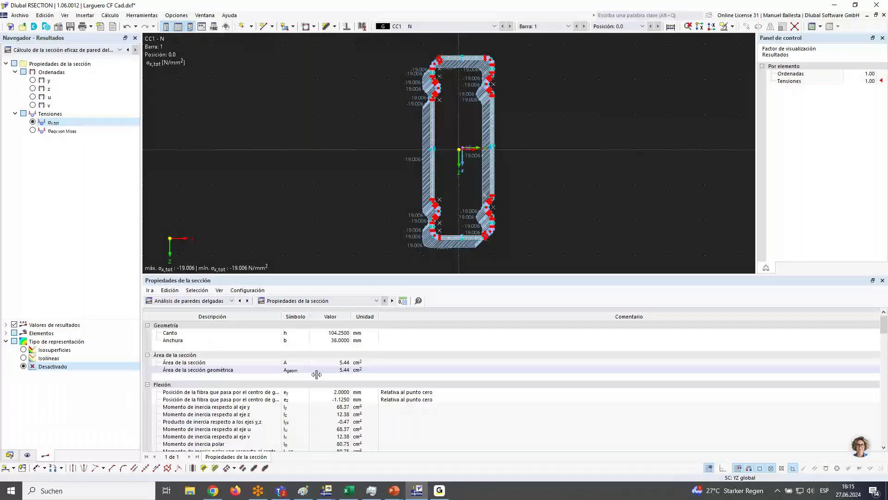
Examine the effective section along the web and its junction with the lower stiffener for thickness reduction.
{"action": "scroll", "coordinate": [418, 232], "scroll_direction": "up", "scroll_amount": 10}
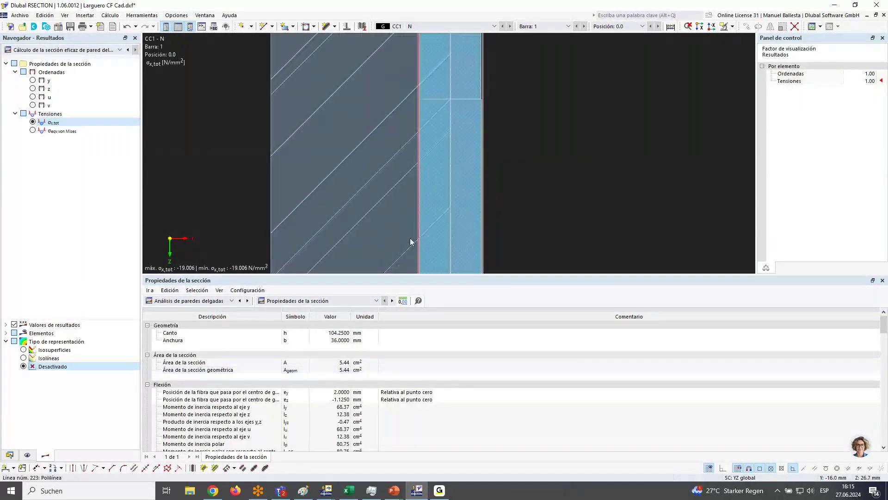
{"action": "scroll", "coordinate": [512, 223], "scroll_direction": "up", "scroll_amount": 1}
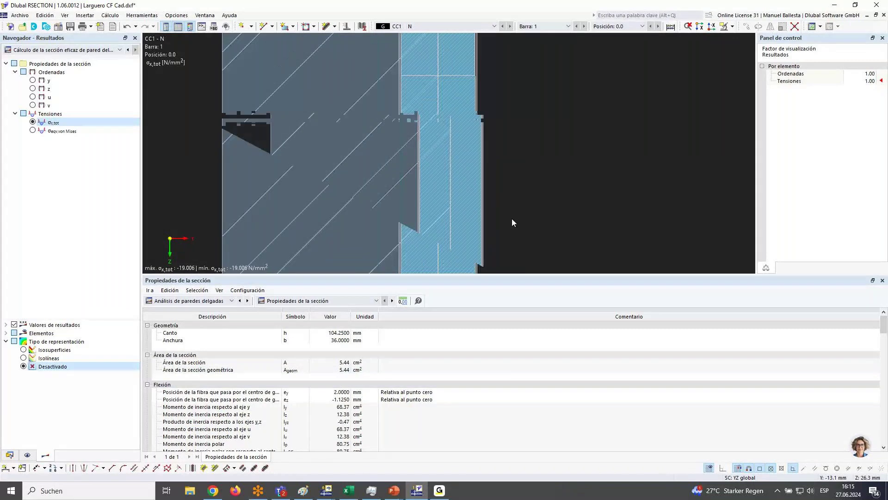
{"action": "scroll", "coordinate": [512, 222], "scroll_direction": "up", "scroll_amount": 3}
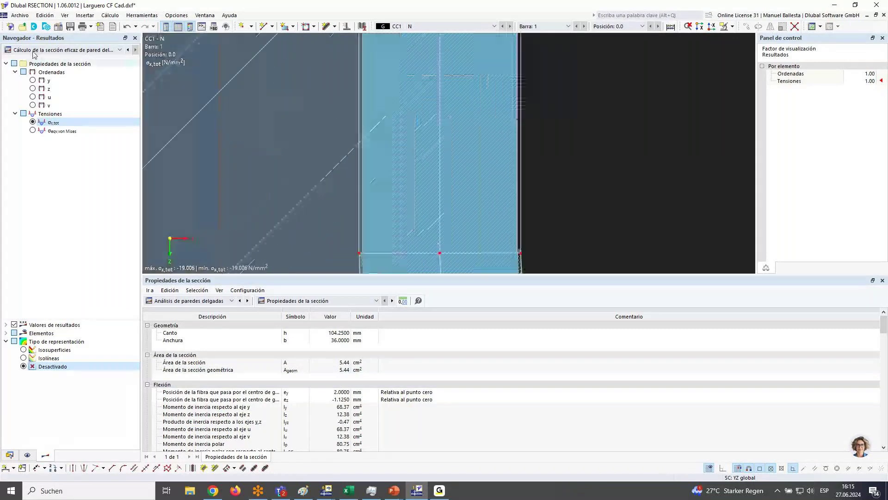
{"action": "scroll", "coordinate": [529, 228], "scroll_direction": "up", "scroll_amount": 4}
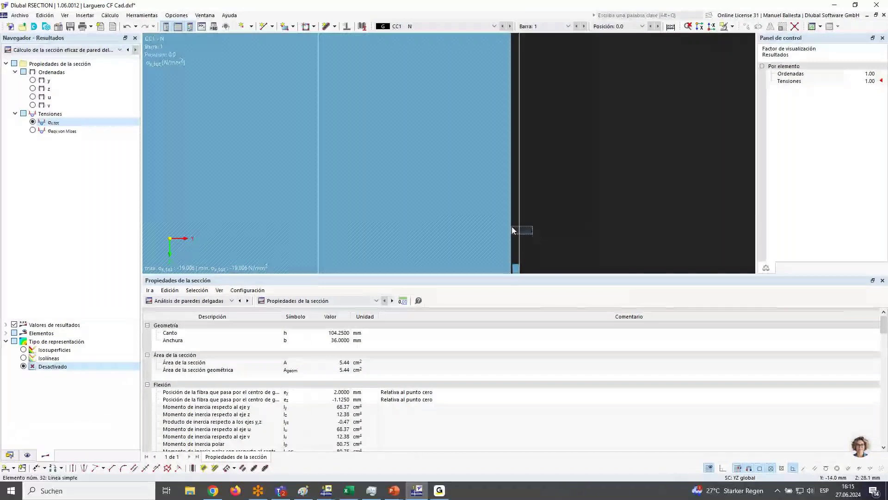
{"action": "left_click_drag", "start_coordinate": [513, 230], "coordinate": [560, 187]}
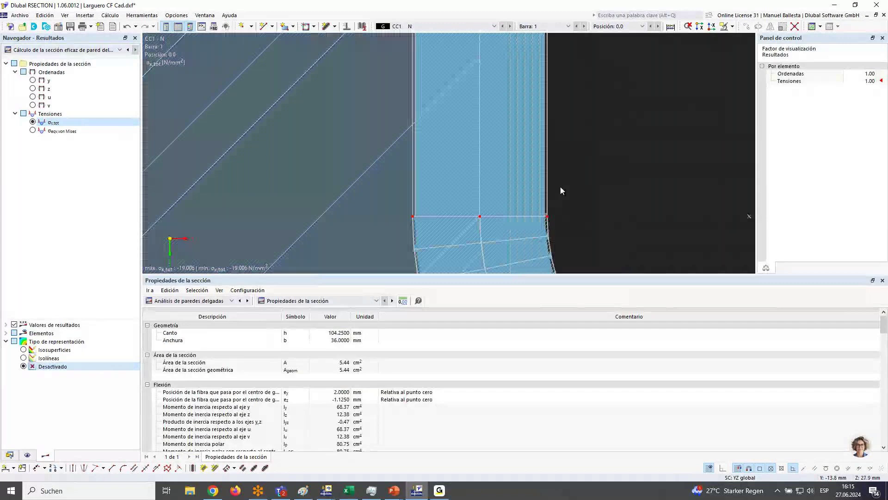
{"action": "scroll", "coordinate": [453, 198], "scroll_direction": "up", "scroll_amount": 1}
{"action": "scroll", "coordinate": [454, 199], "scroll_direction": "up", "scroll_amount": 2}
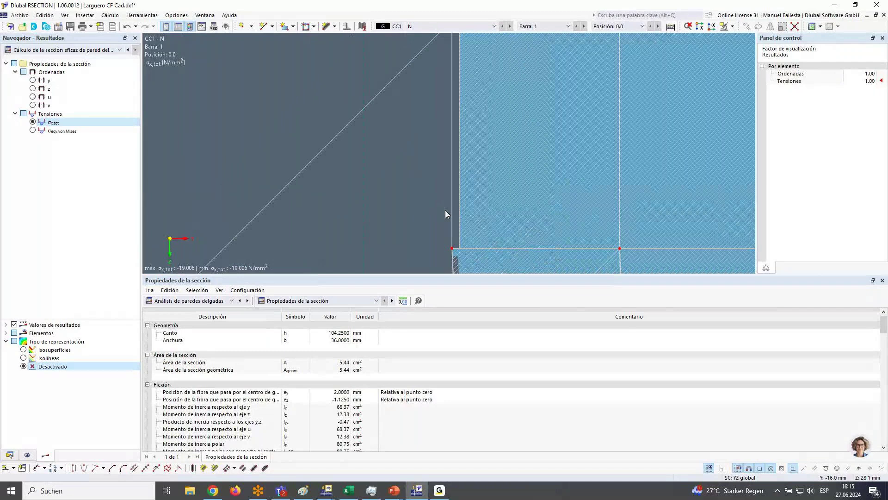
{"action": "middle_click", "coordinate": [468, 210]}
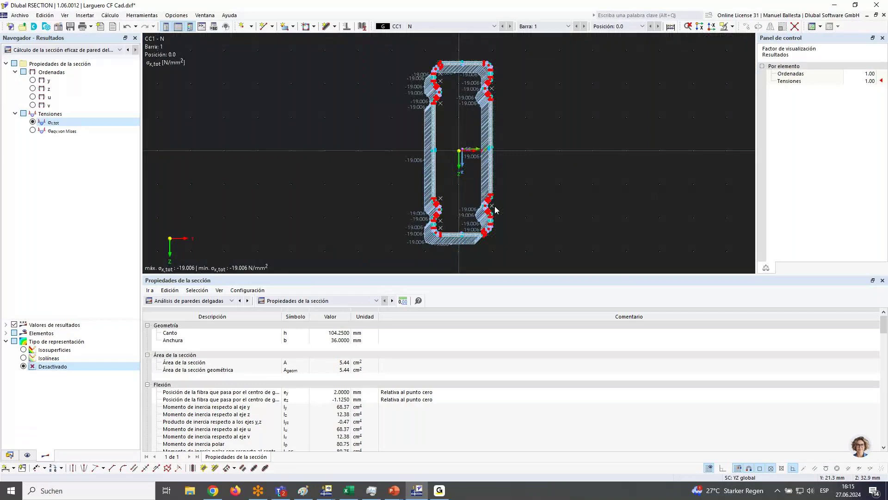
Select the upper flange with its corners and curved web stiffeners and move it -100 mm in Z.
{"action": "mouse_move", "coordinate": [493, 202]}
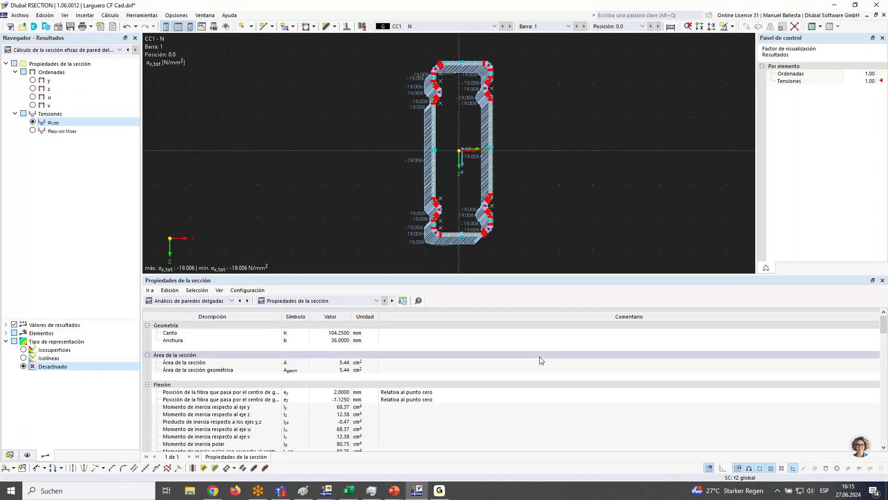
{"action": "scroll", "coordinate": [542, 360], "scroll_direction": "down", "scroll_amount": 1}
{"action": "scroll", "coordinate": [256, 203], "scroll_direction": "down", "scroll_amount": 2}
{"action": "left_click_drag", "start_coordinate": [327, 51], "coordinate": [474, 142]}
{"action": "scroll", "coordinate": [398, 108], "scroll_direction": "up", "scroll_amount": 1}
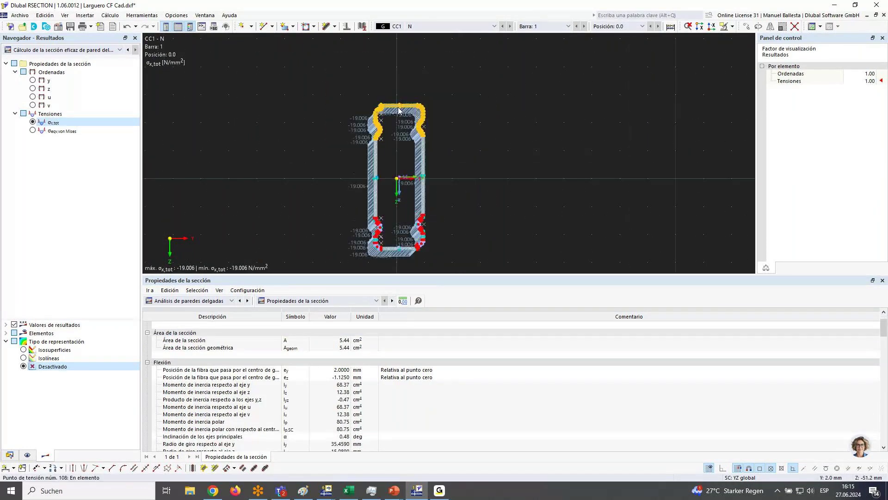
{"action": "scroll", "coordinate": [398, 110], "scroll_direction": "up", "scroll_amount": 4}
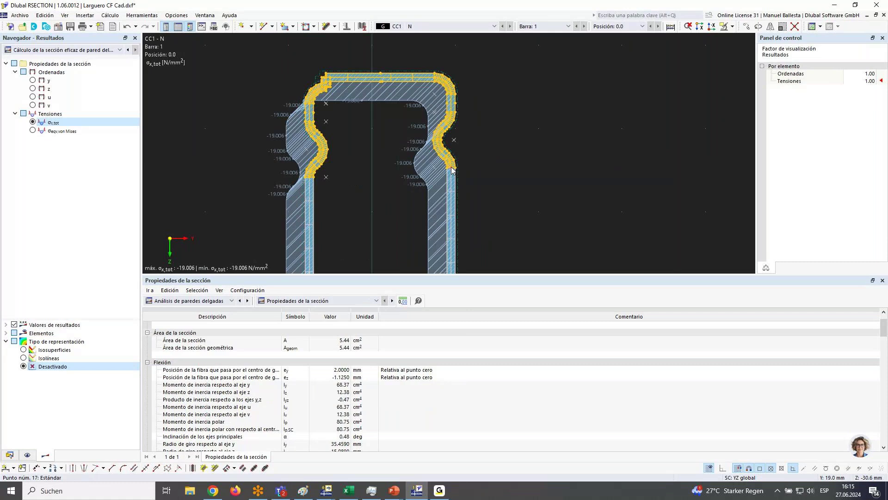
{"action": "right_click", "coordinate": [452, 171]}
{"action": "mouse_move", "coordinate": [508, 197]}
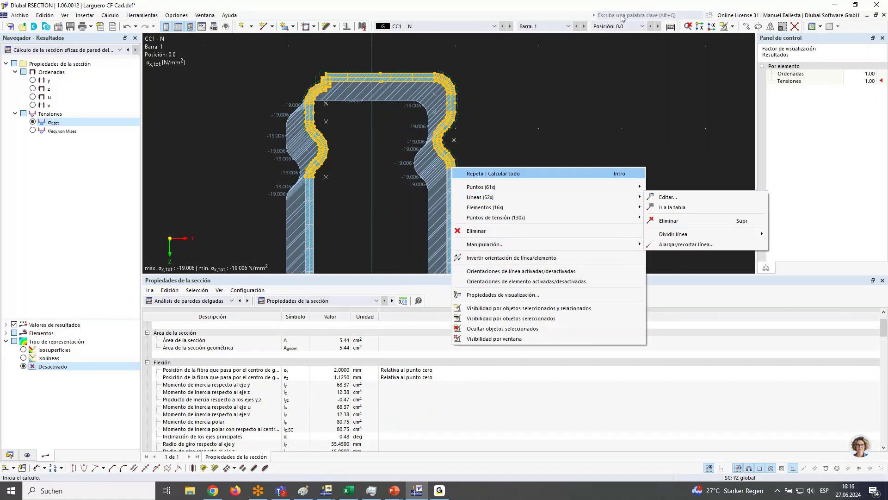
{"action": "left_click", "coordinate": [745, 27]}
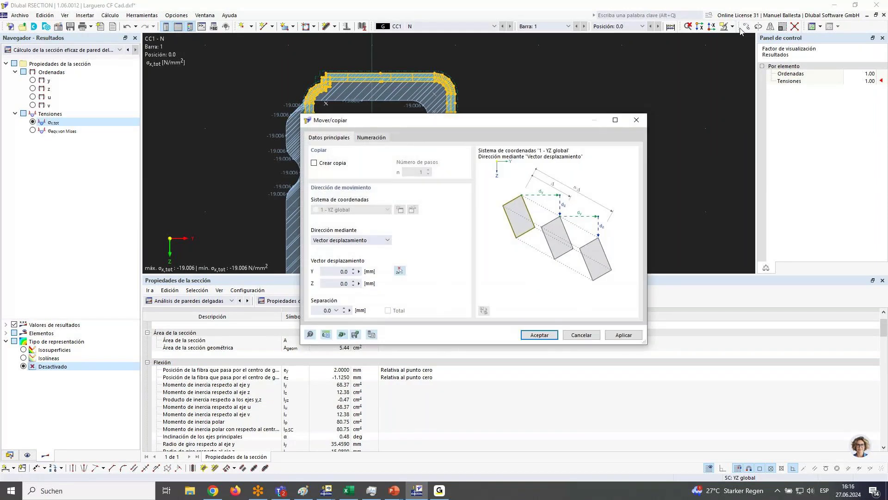
{"action": "type", "text": "-100"}
{"action": "left_click", "coordinate": [539, 334]}
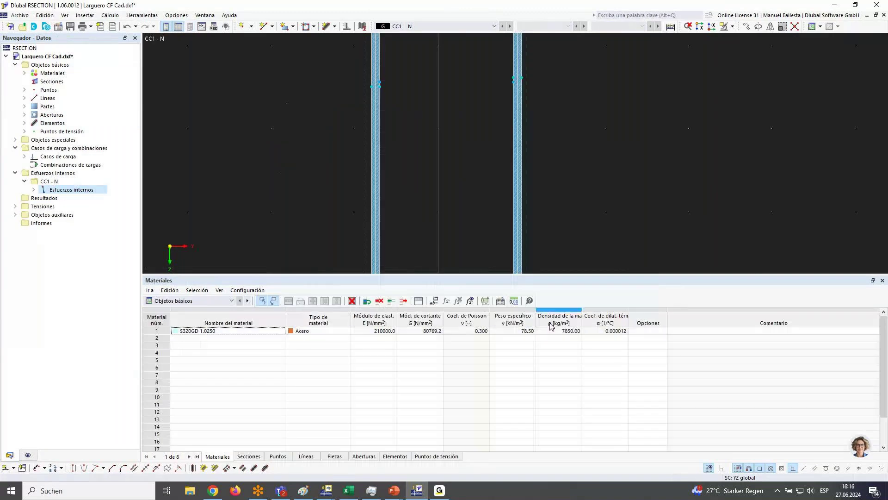
Calculate the deepened beam section and compare its effective section properties with those from the thin-walled analysis.
{"action": "middle_click_drag", "start_coordinate": [700, 244], "coordinate": [697, 243]}
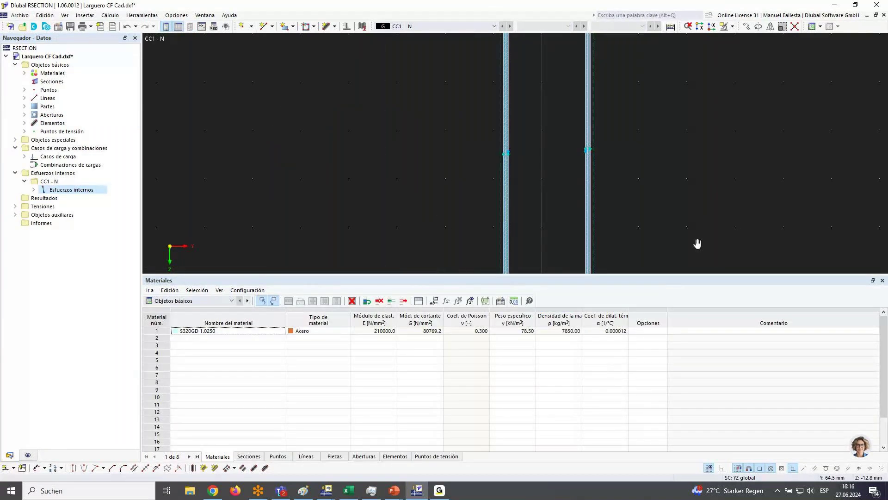
{"action": "scroll", "coordinate": [697, 244], "scroll_direction": "down", "scroll_amount": 3}
{"action": "left_click", "coordinate": [114, 16]}
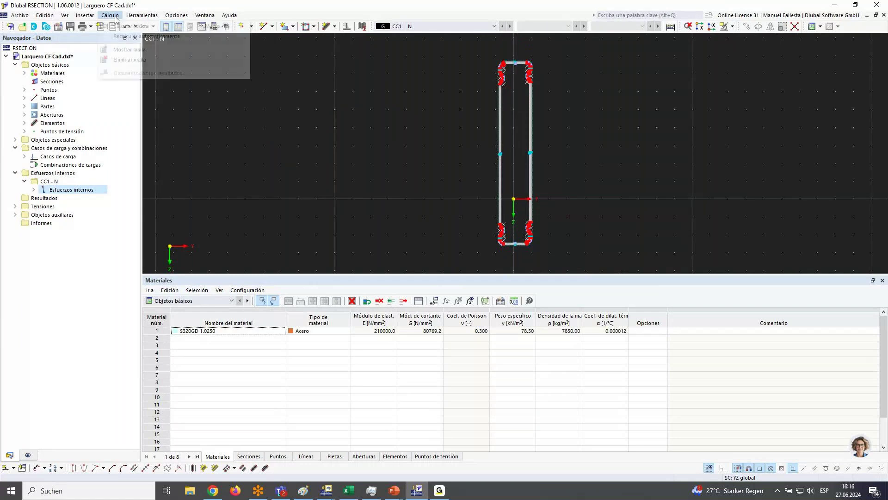
{"action": "left_click", "coordinate": [121, 26]}
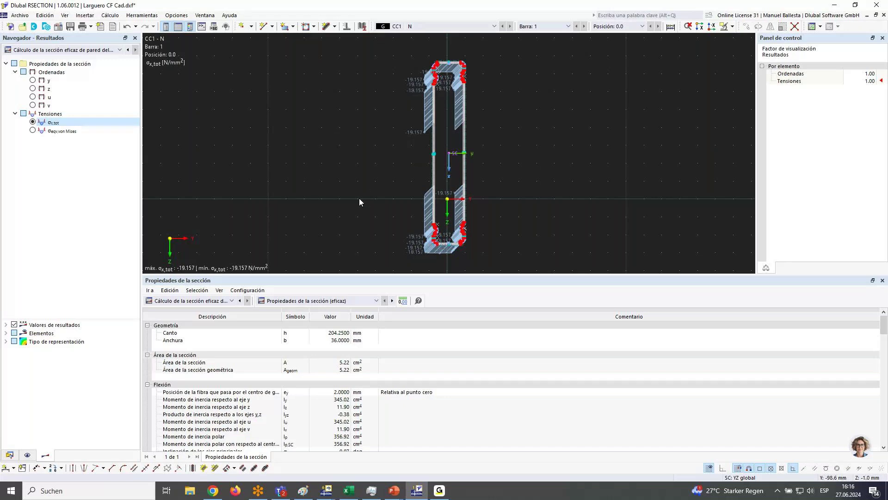
{"action": "left_click", "coordinate": [196, 304]}
{"action": "left_click", "coordinate": [213, 337]}
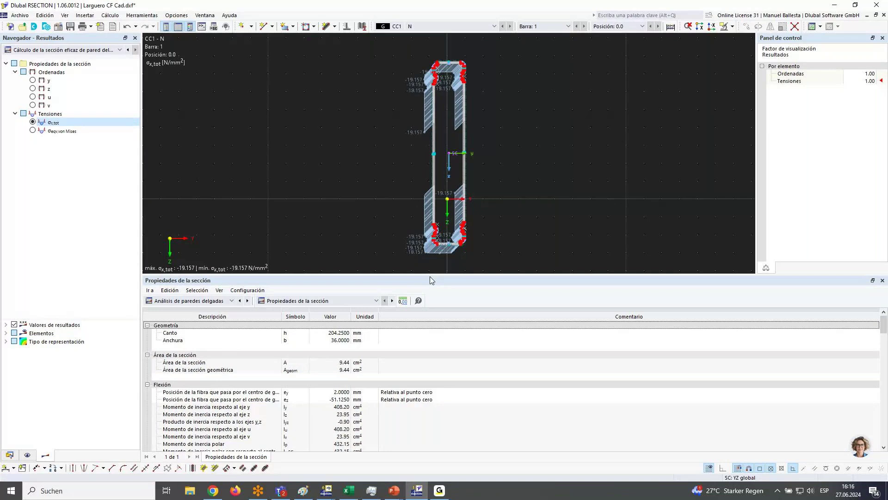
Undo the last move of the beam section's upper flange.
{"action": "scroll", "coordinate": [363, 165], "scroll_direction": "down", "scroll_amount": 1}
{"action": "scroll", "coordinate": [517, 177], "scroll_direction": "down", "scroll_amount": 1}
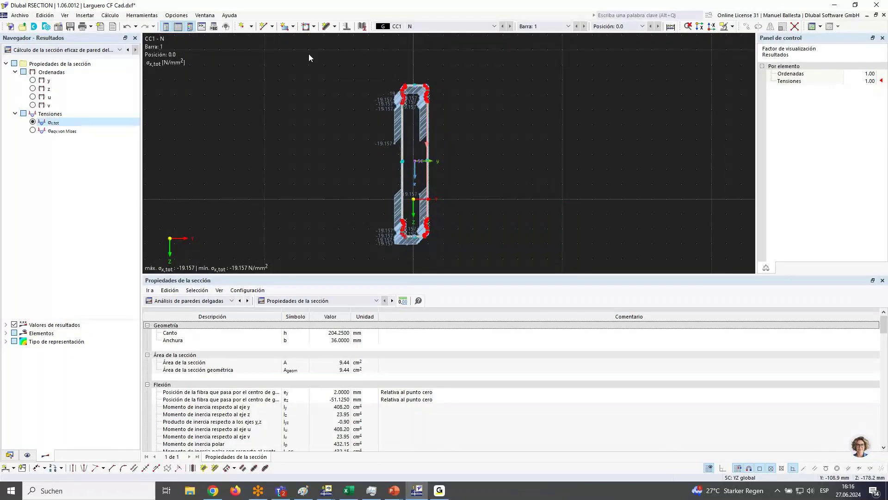
{"action": "left_click", "coordinate": [133, 27]}
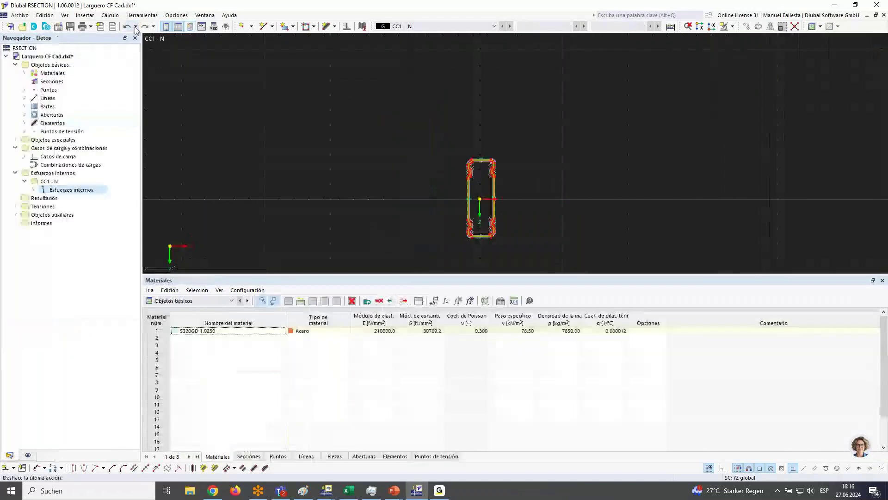
{"action": "left_click", "coordinate": [20, 15]}
{"action": "left_click", "coordinate": [52, 82]}
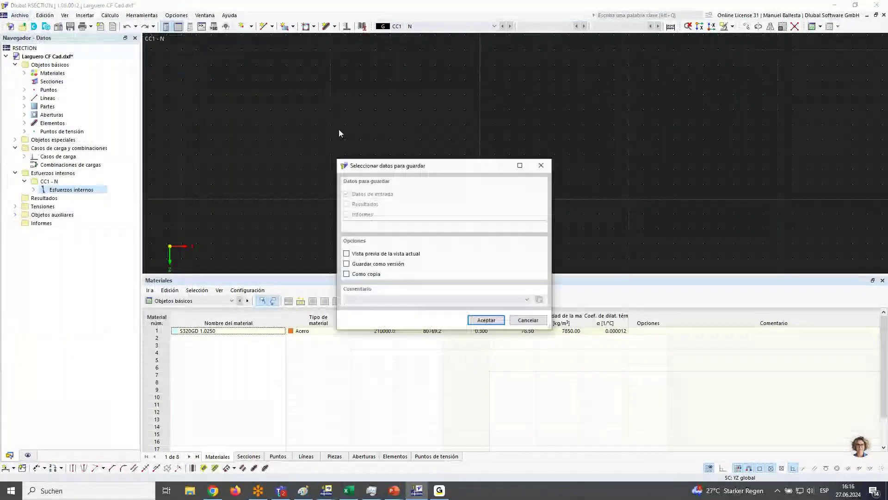
{"action": "left_click", "coordinate": [471, 320]}
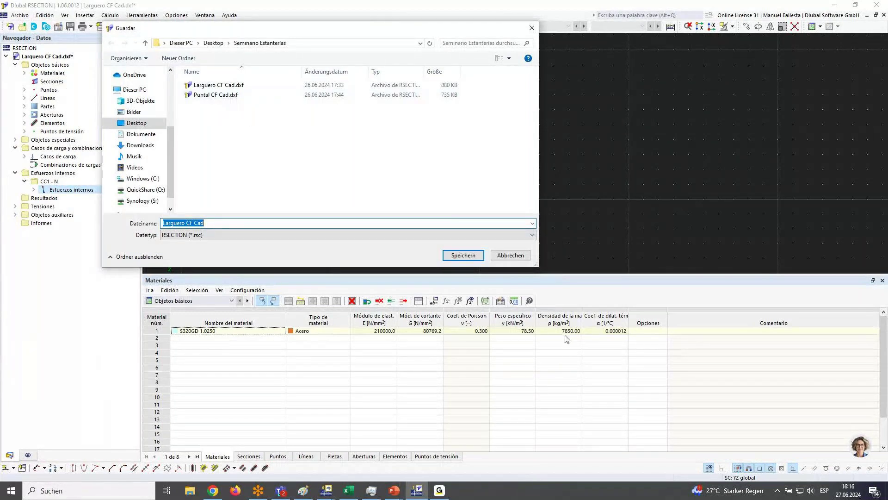
{"action": "left_click", "coordinate": [494, 255]}
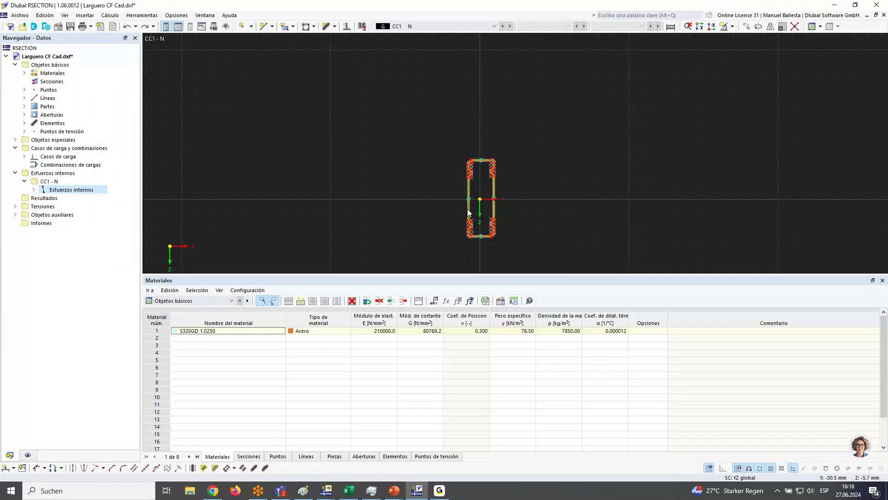
Switch to RFEM and start a new 3D model named Primera Estanteria with only members activated, without surfaces and solids.
{"action": "key", "text": "alt+Tab"}
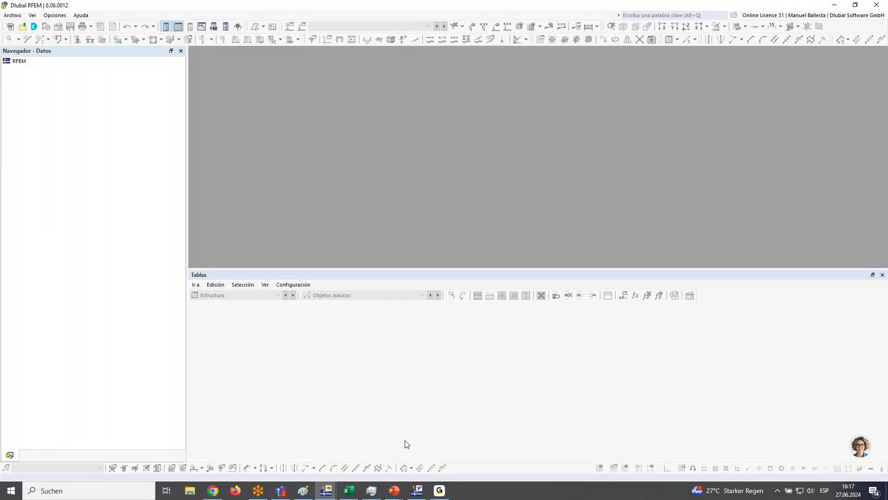
{"action": "left_click", "coordinate": [13, 15]}
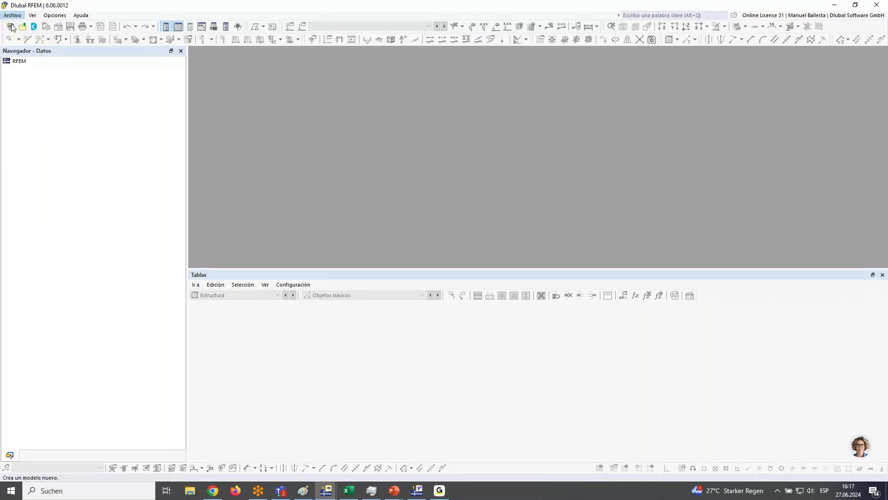
{"action": "left_click", "coordinate": [10, 26]}
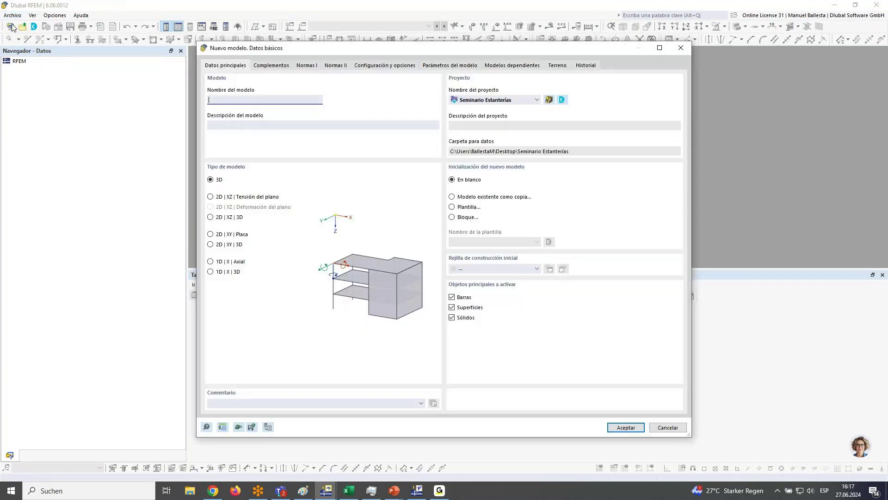
{"action": "type", "text": "Primera Estanteria"}
{"action": "left_click", "coordinate": [452, 318]}
{"action": "left_click", "coordinate": [452, 307]}
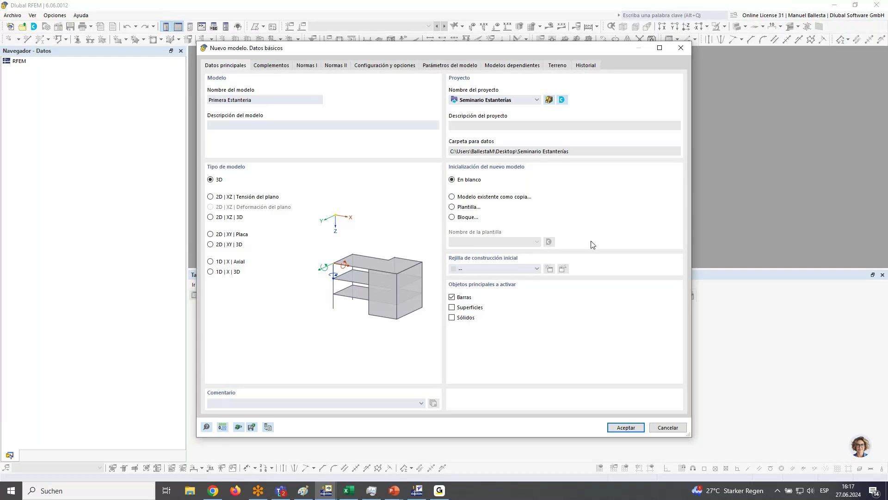
Browse the block library's single-span and multi-span frame categories as a possible starting point for the model.
{"action": "left_click", "coordinate": [453, 217]}
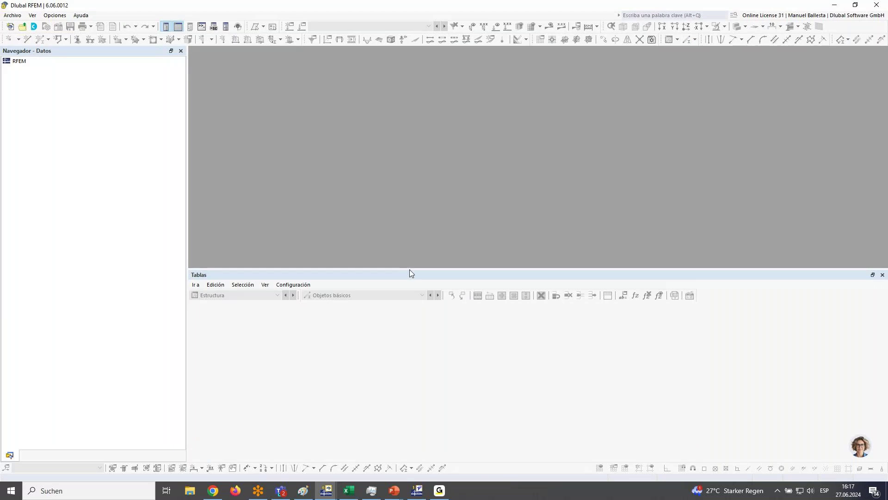
{"action": "mouse_move", "coordinate": [325, 491]}
{"action": "left_click", "coordinate": [414, 443]}
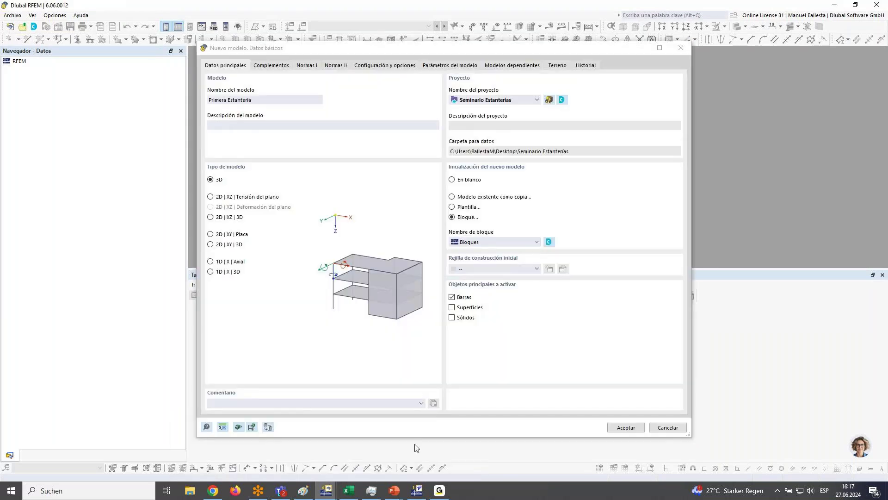
{"action": "left_click", "coordinate": [548, 242]}
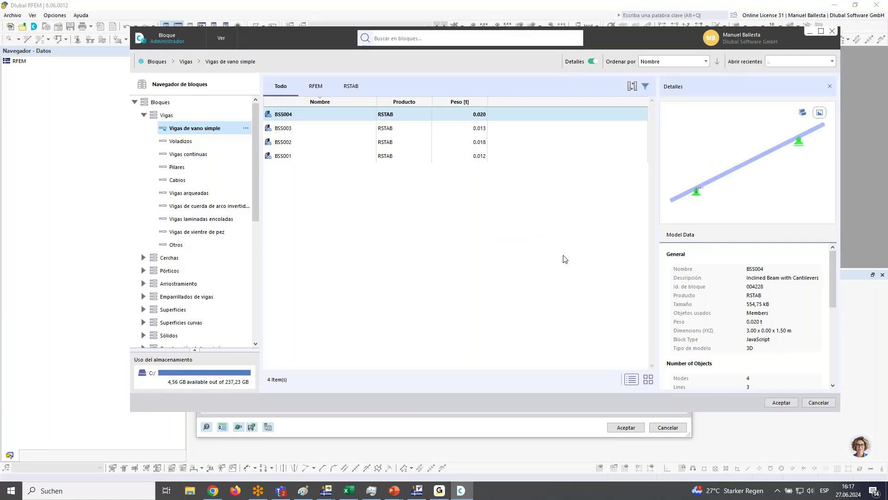
{"action": "left_click", "coordinate": [143, 270]}
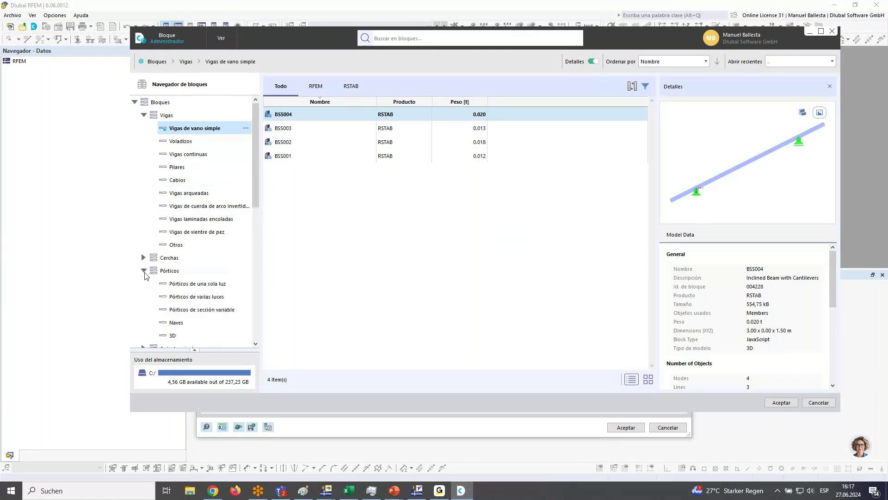
{"action": "left_click", "coordinate": [181, 284]}
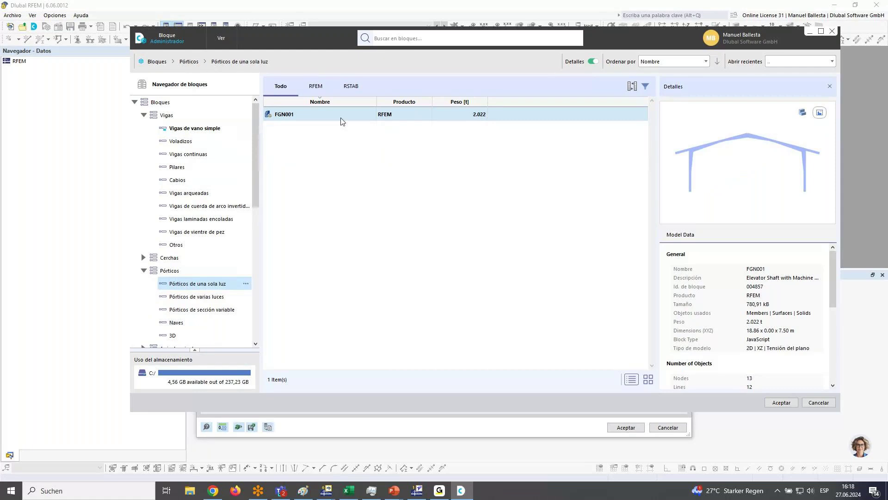
{"action": "left_click", "coordinate": [197, 296]}
{"action": "left_click", "coordinate": [284, 212]}
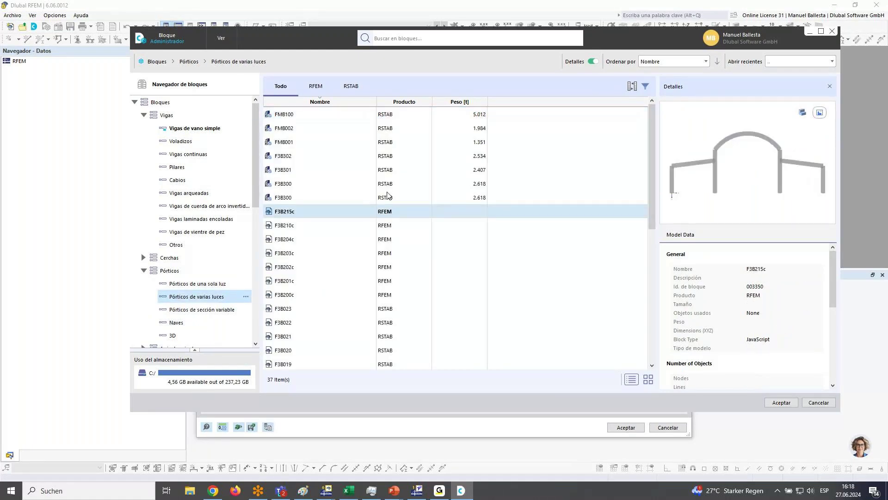
Preview rectangular tower segment blocks such as TSR015-b and TSR014-a, then close the library and keep the model initialised as blank.
{"action": "scroll", "coordinate": [224, 297], "scroll_direction": "down", "scroll_amount": 4}
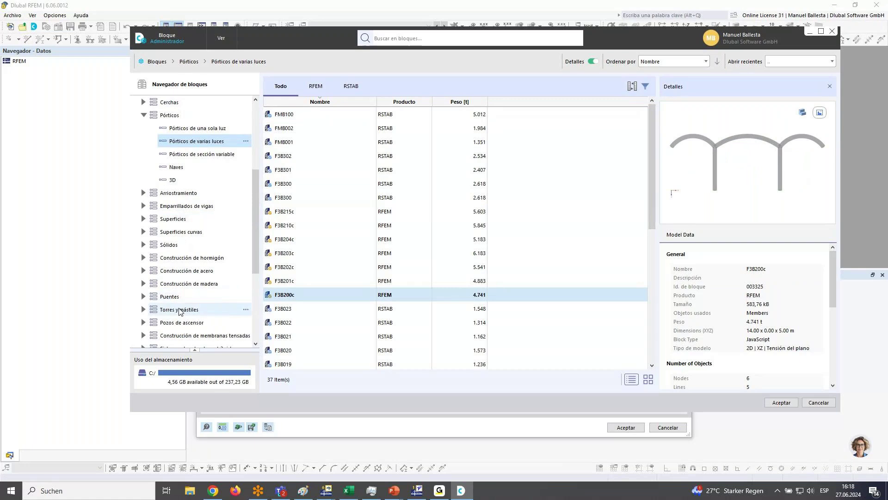
{"action": "left_click", "coordinate": [144, 310]}
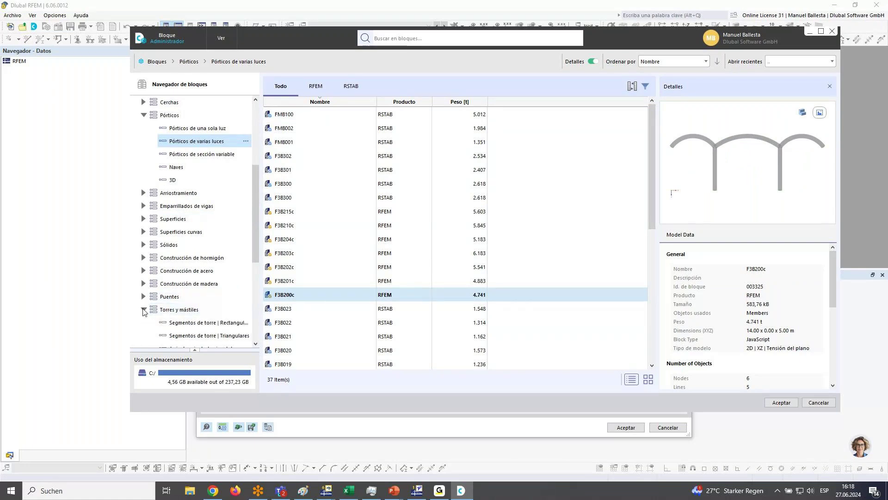
{"action": "left_click", "coordinate": [206, 322]}
{"action": "left_click_drag", "start_coordinate": [296, 226], "coordinate": [279, 167]}
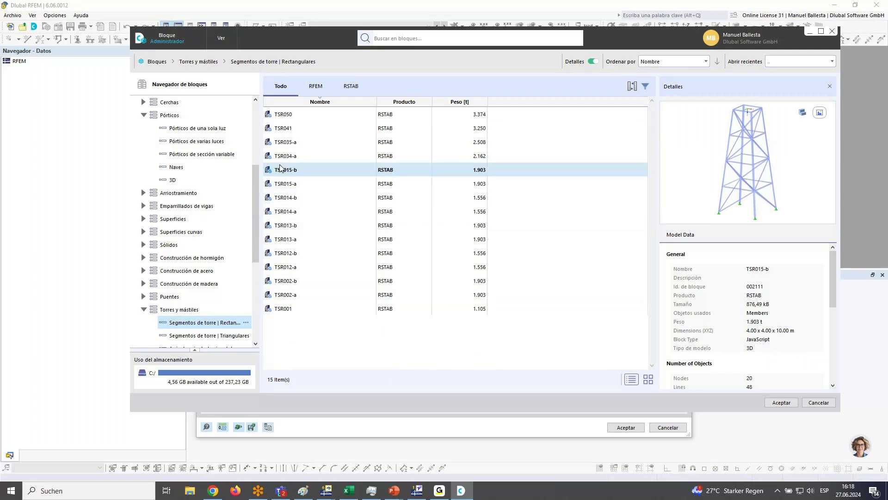
{"action": "left_click", "coordinate": [281, 214]}
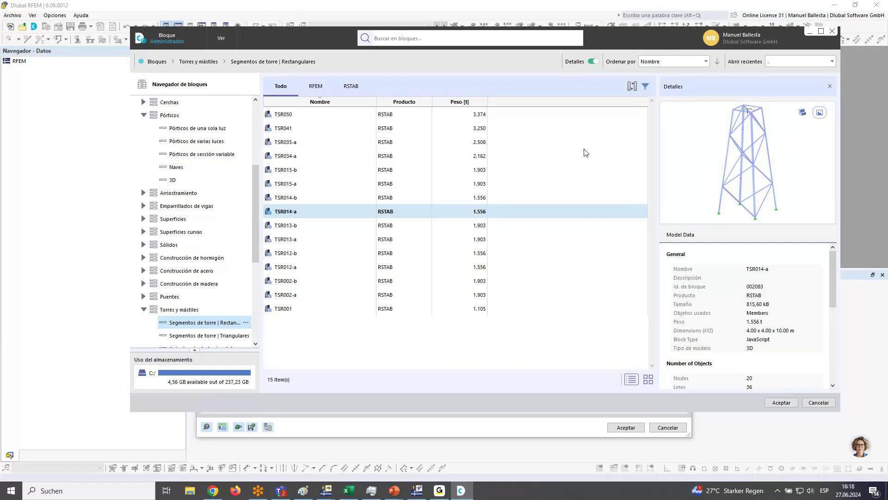
{"action": "left_click", "coordinate": [818, 402]}
{"action": "left_click", "coordinate": [452, 179]}
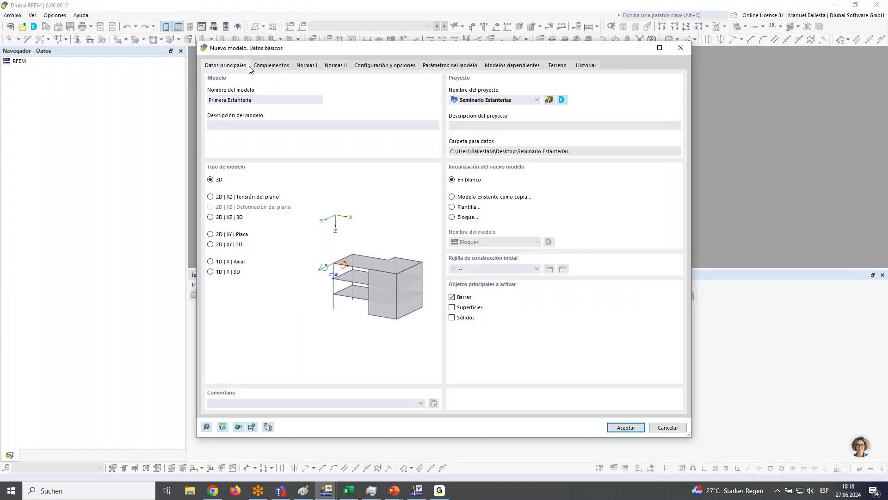
Activate the structure stability and stress-strain analysis add-ons for the new model.
{"action": "left_click", "coordinate": [275, 67]}
{"action": "left_click", "coordinate": [210, 101]}
{"action": "left_click", "coordinate": [452, 129]}
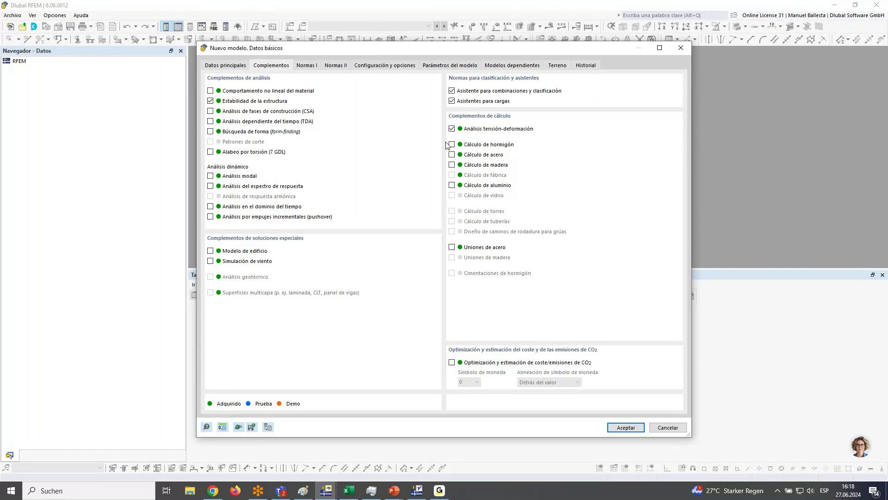
Set the standard group for load case classification and combinations to EN 15512 and create the model.
{"action": "left_click", "coordinate": [303, 66]}
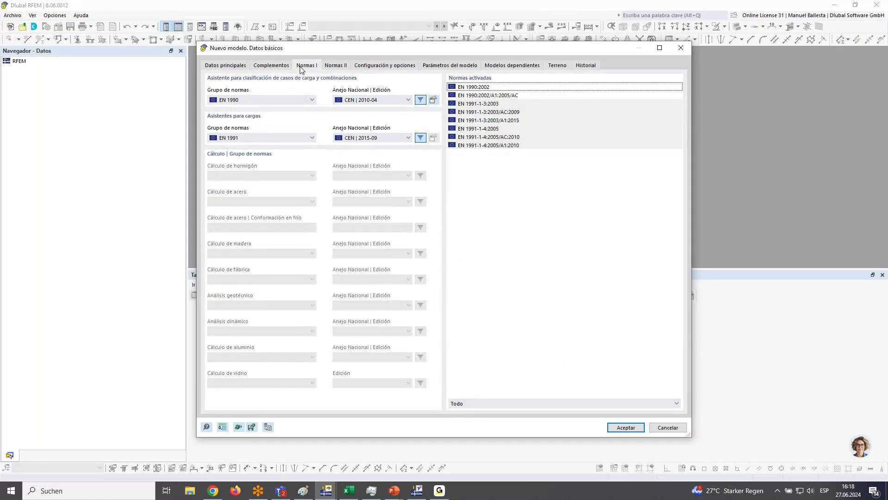
{"action": "left_click", "coordinate": [279, 101]}
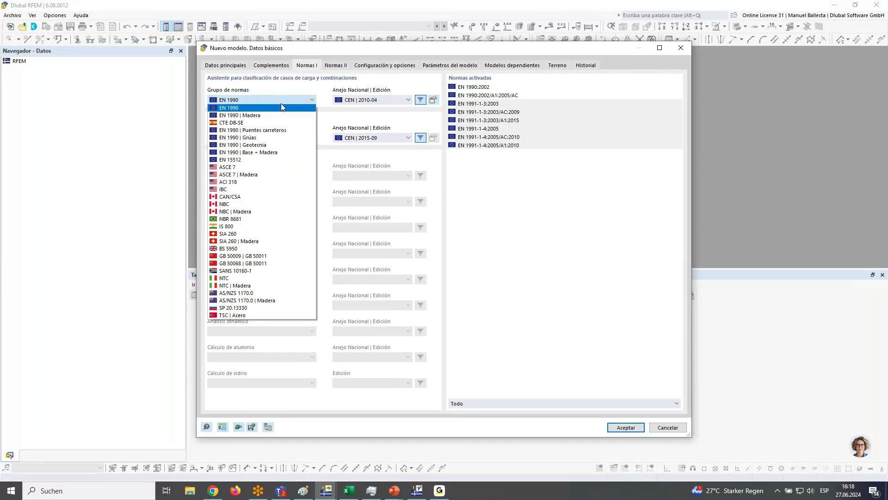
{"action": "left_click", "coordinate": [257, 160]}
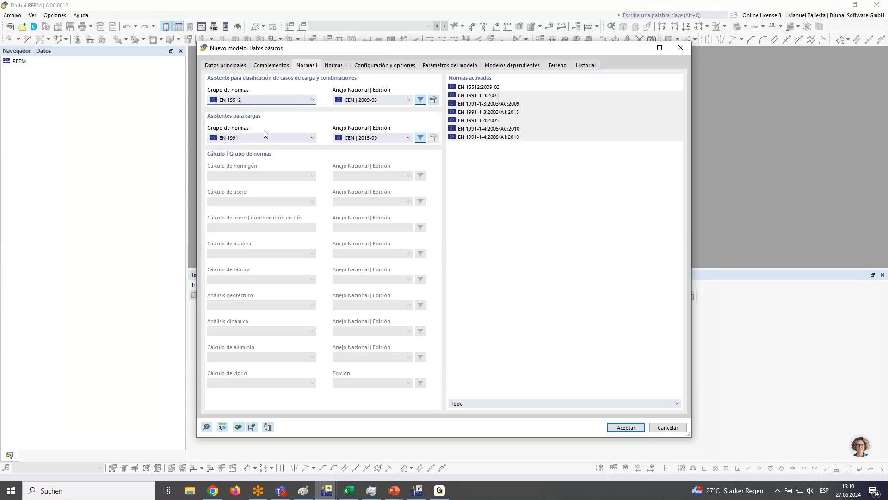
{"action": "left_click", "coordinate": [337, 67]}
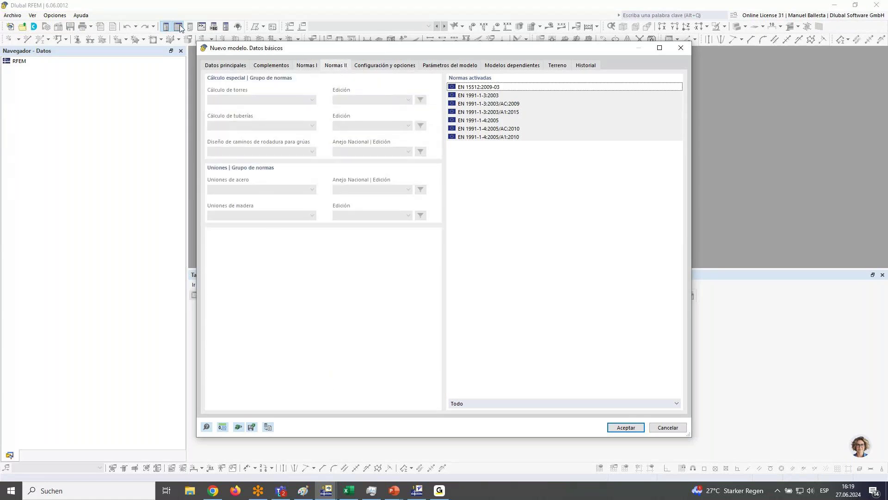
{"action": "left_click", "coordinate": [308, 66]}
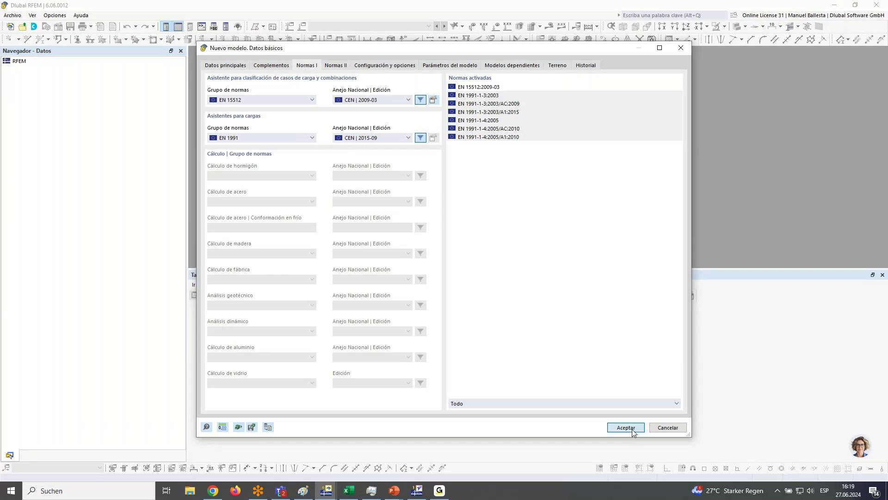
{"action": "left_click", "coordinate": [626, 427]}
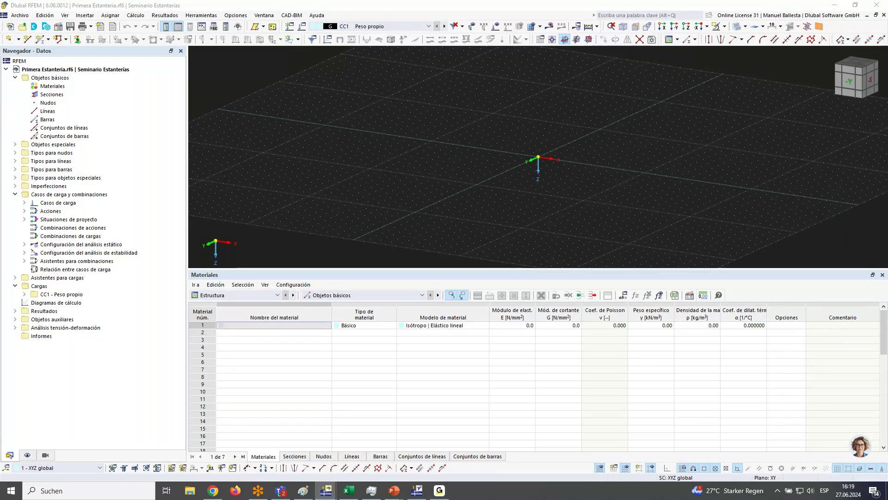
Start a new material for the rack model and open the material library.
{"action": "left_click", "coordinate": [554, 134]}
{"action": "scroll", "coordinate": [554, 135], "scroll_direction": "up", "scroll_amount": 2}
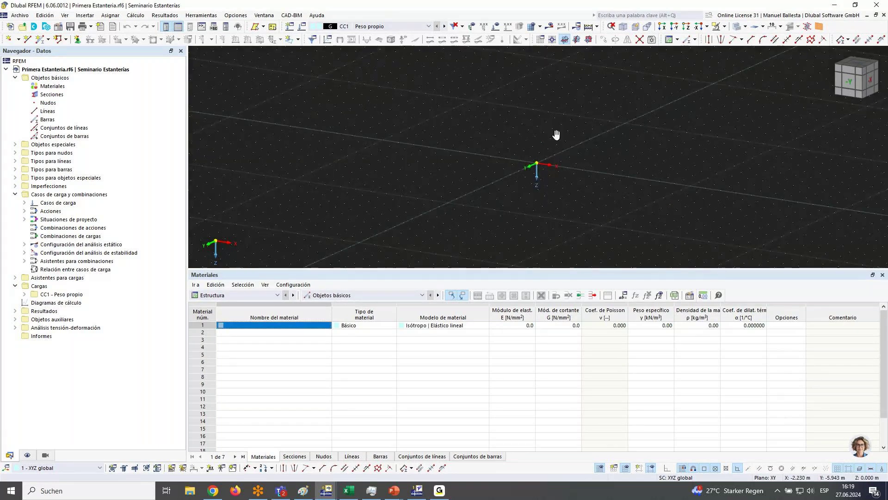
{"action": "right_click", "coordinate": [62, 87]}
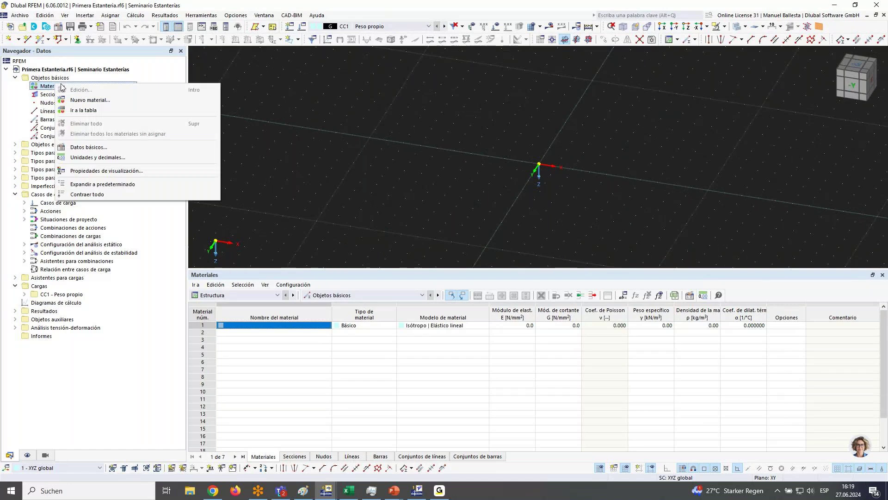
{"action": "left_click", "coordinate": [88, 100]}
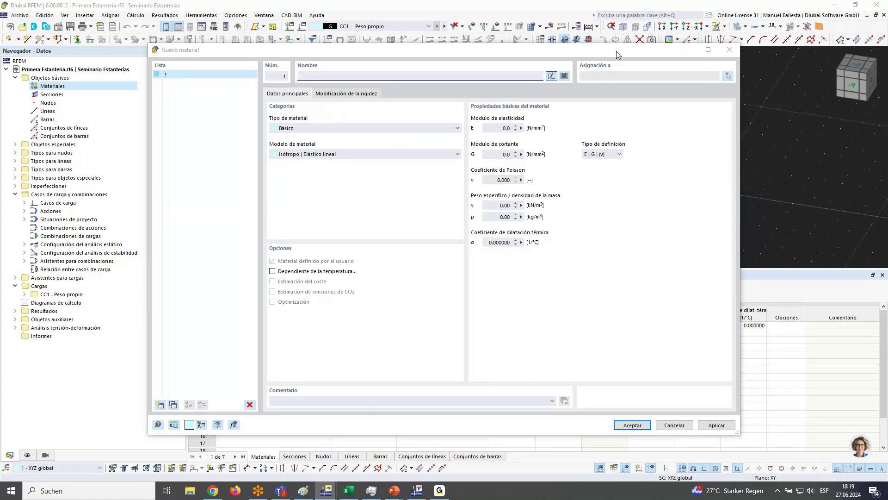
{"action": "left_click", "coordinate": [564, 76]}
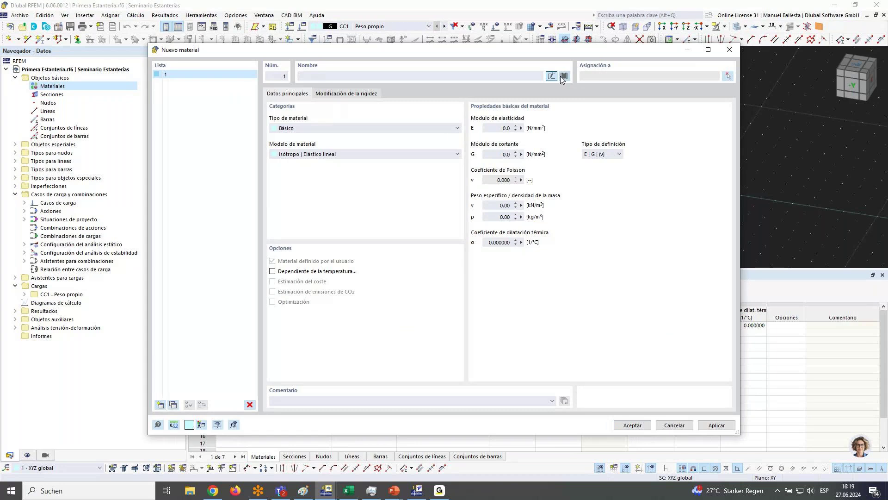
Filter the material library to European Union carbon steels according to EN 10346:2015-10.
{"action": "left_click", "coordinate": [176, 84]}
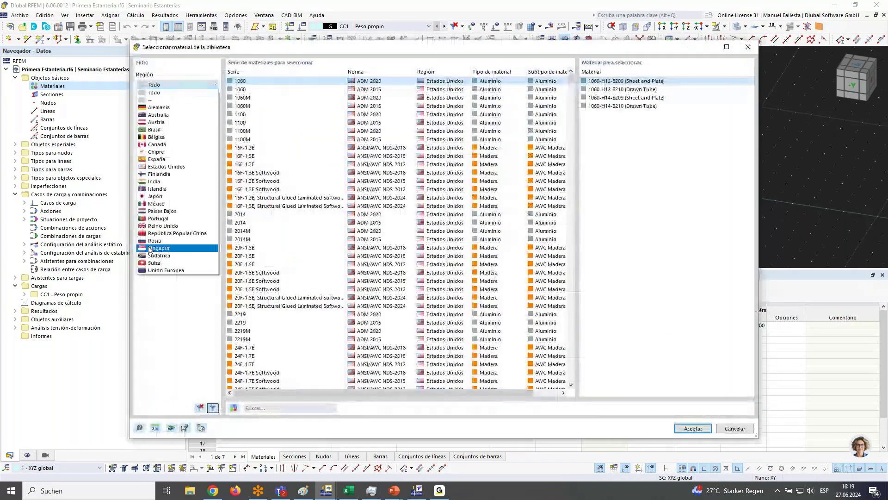
{"action": "left_click", "coordinate": [157, 271]}
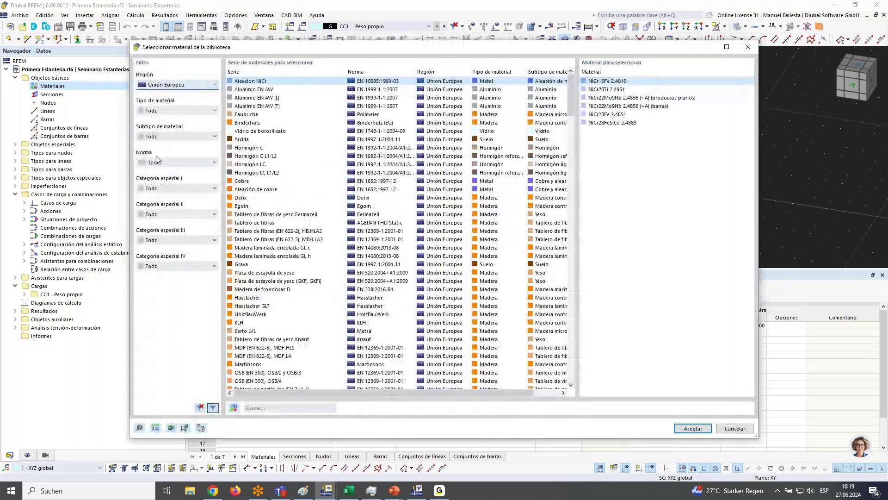
{"action": "left_click", "coordinate": [176, 110]}
{"action": "left_click", "coordinate": [174, 149]}
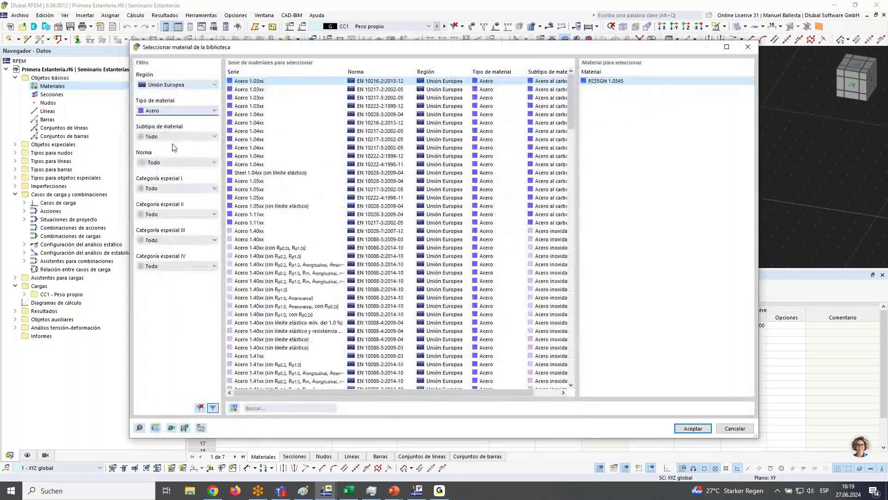
{"action": "left_click", "coordinate": [176, 136]}
{"action": "left_click", "coordinate": [171, 152]}
{"action": "left_click", "coordinate": [176, 162]}
{"action": "scroll", "coordinate": [174, 287], "scroll_direction": "down", "scroll_amount": 3}
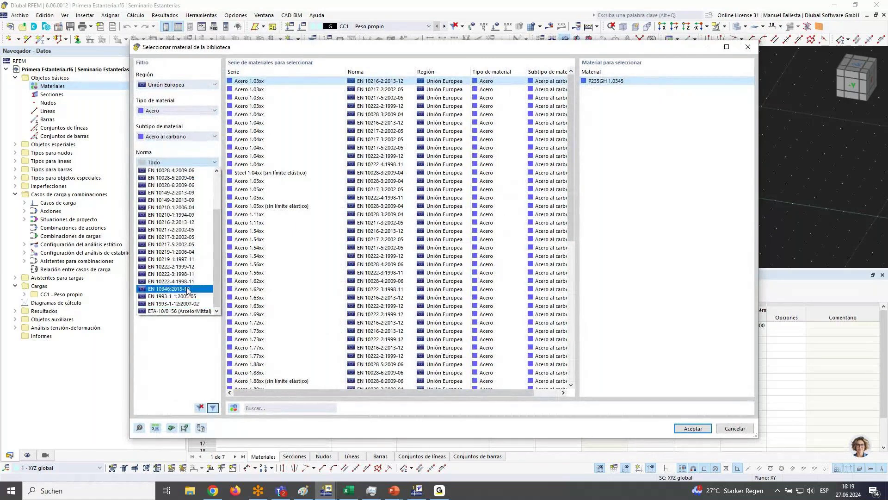
{"action": "left_click", "coordinate": [187, 289]}
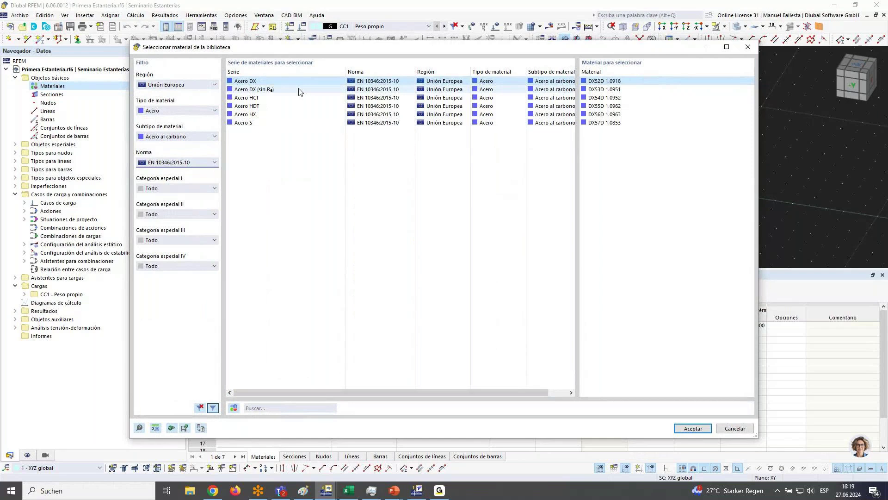
Assign S250GD 1.0242 from the Acero S series as material 1.
{"action": "left_click", "coordinate": [271, 122]}
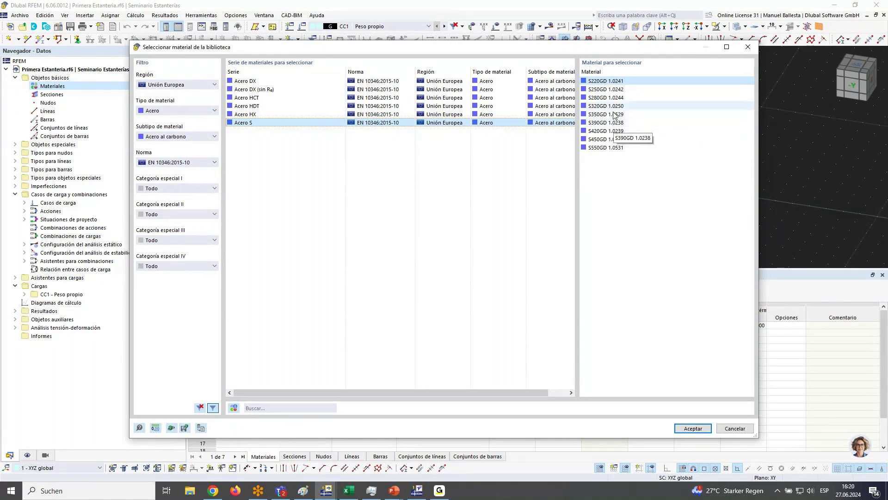
{"action": "left_click", "coordinate": [620, 89]}
{"action": "left_click", "coordinate": [693, 428]}
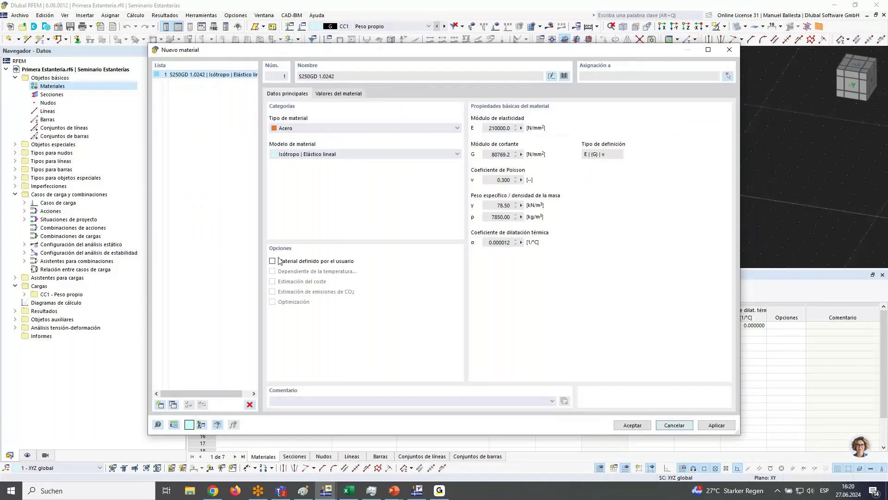
Add a second material and assign S350GD 1.0529 from the Acero S series to it.
{"action": "left_click", "coordinate": [159, 404]}
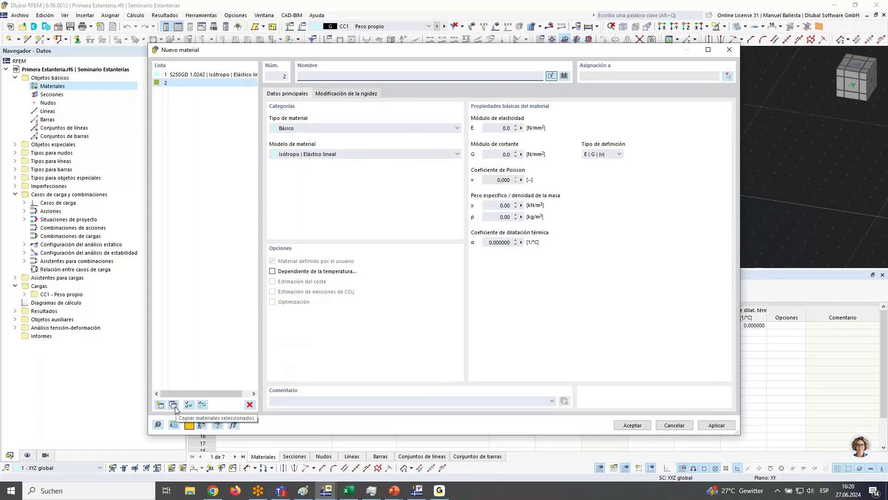
{"action": "left_click", "coordinate": [564, 76]}
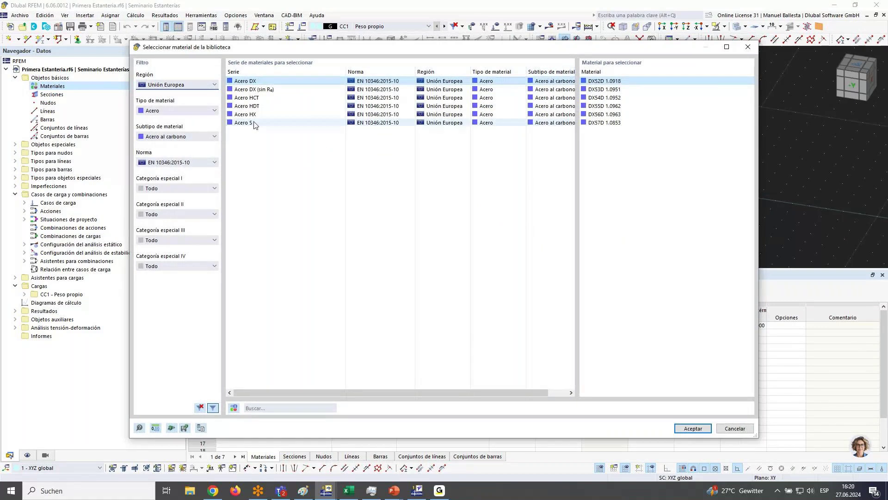
{"action": "left_click", "coordinate": [254, 123]}
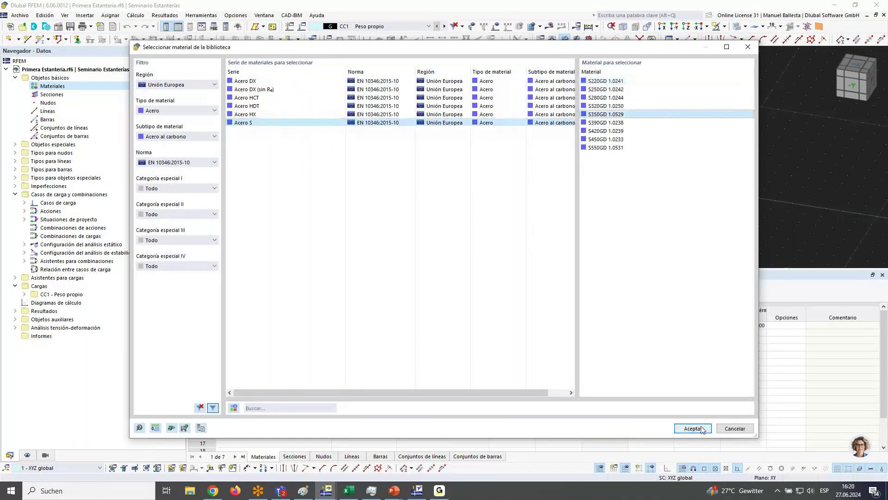
{"action": "left_click", "coordinate": [693, 428]}
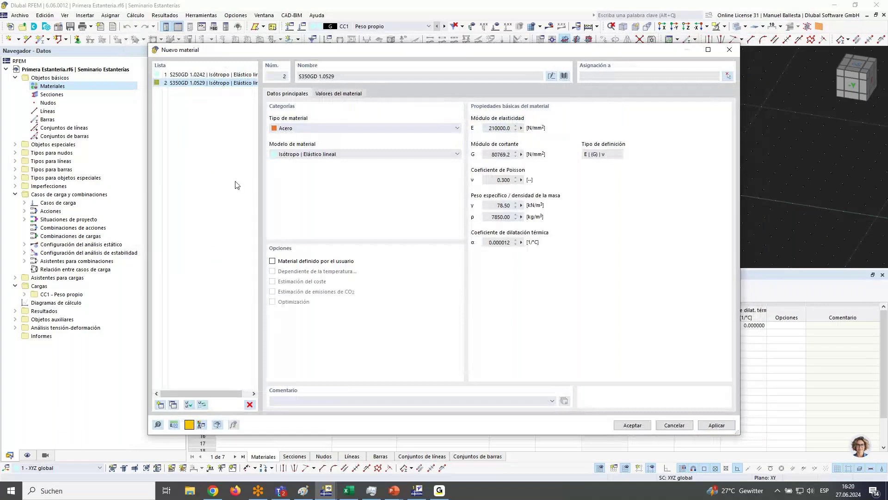
Review the property and strength values of S350GD 1.0529 and accept both new materials.
{"action": "left_click", "coordinate": [338, 92]}
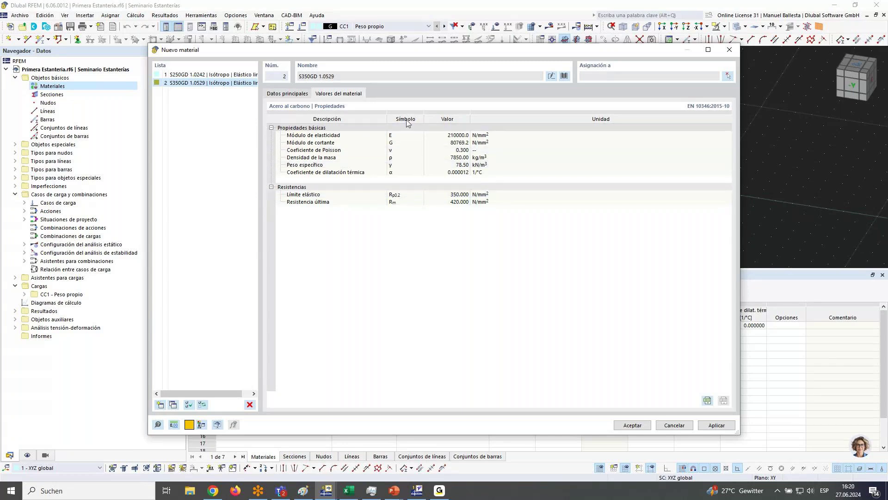
{"action": "left_click", "coordinate": [288, 94]}
{"action": "left_click", "coordinate": [637, 425]}
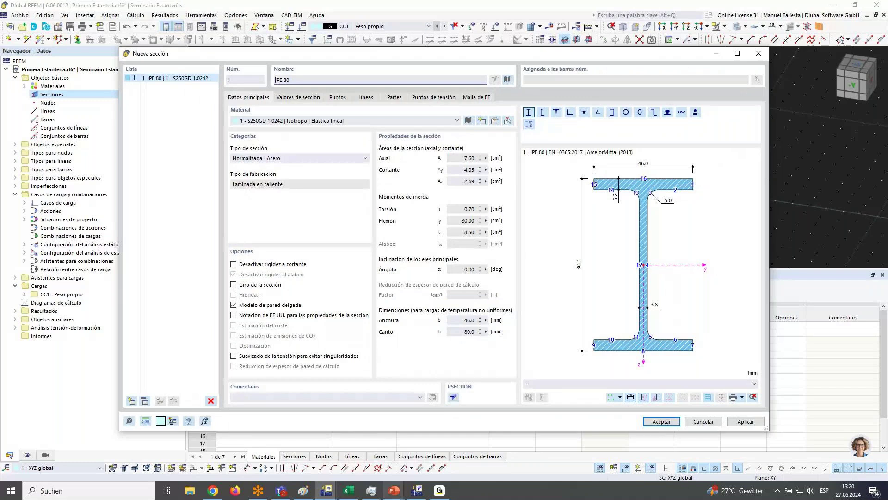
{"action": "mouse_move", "coordinate": [393, 490]}
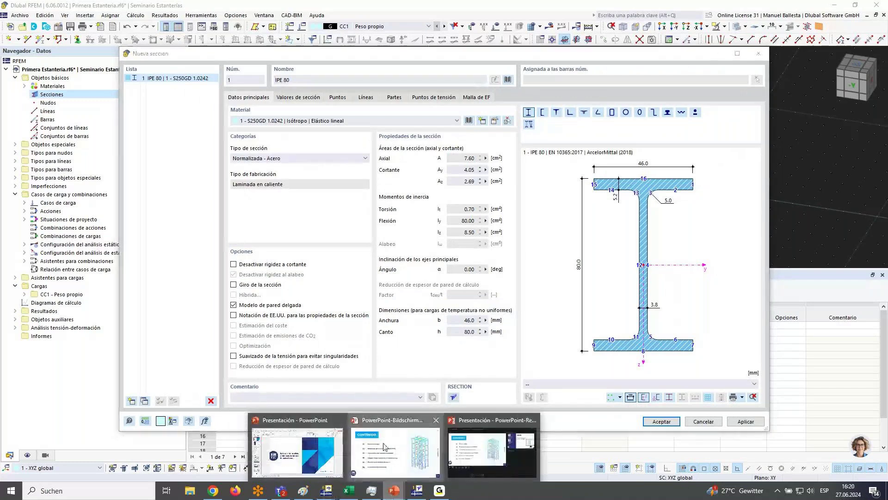
{"action": "left_click", "coordinate": [397, 440]}
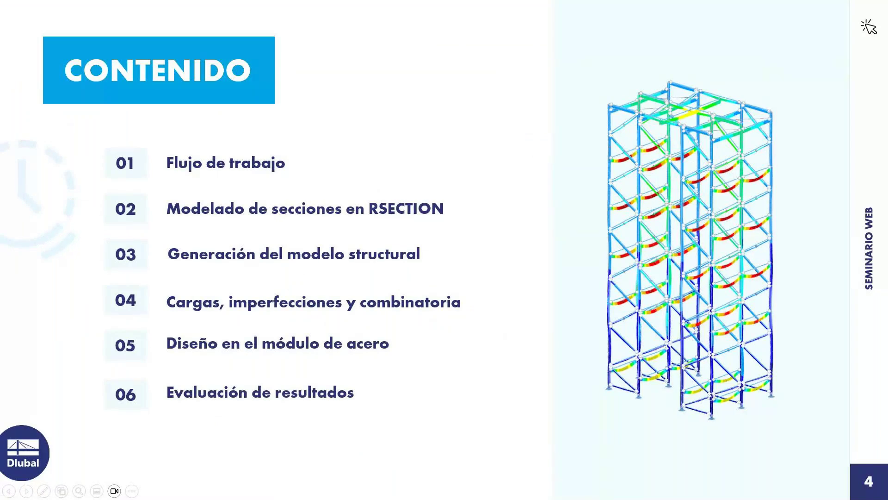
{"action": "left_click", "coordinate": [489, 237]}
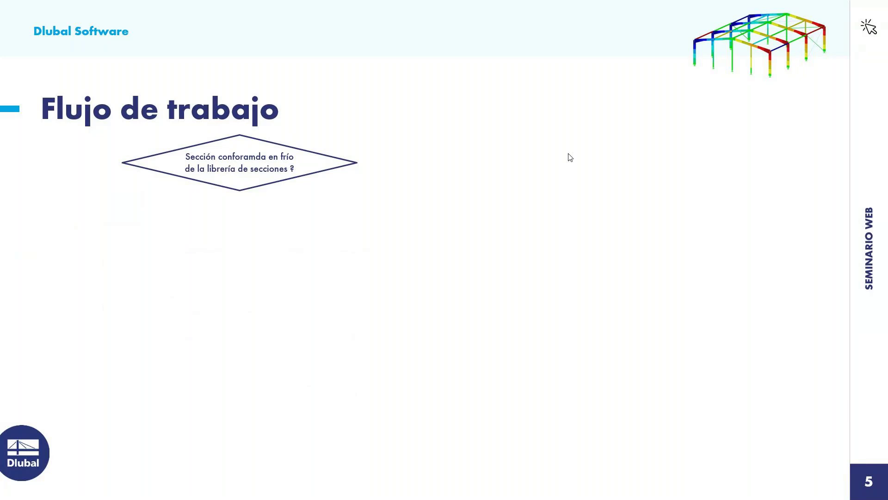
{"action": "left_click", "coordinate": [570, 158]}
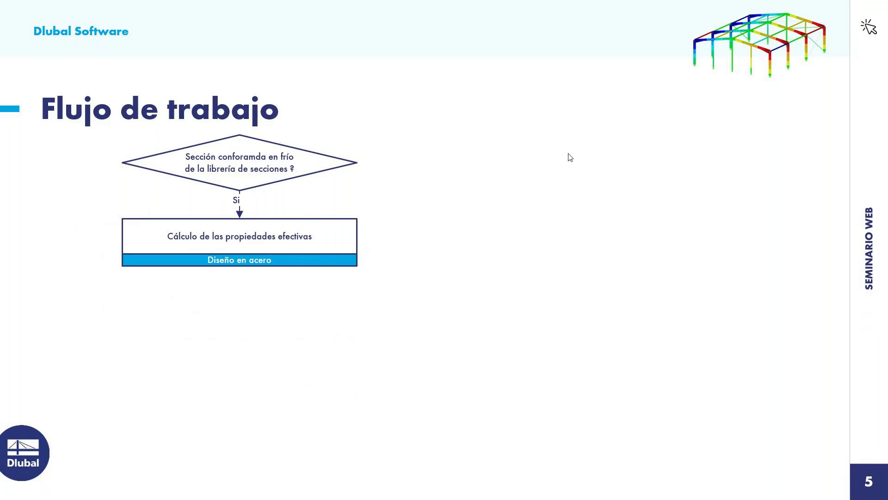
{"action": "left_click", "coordinate": [570, 157]}
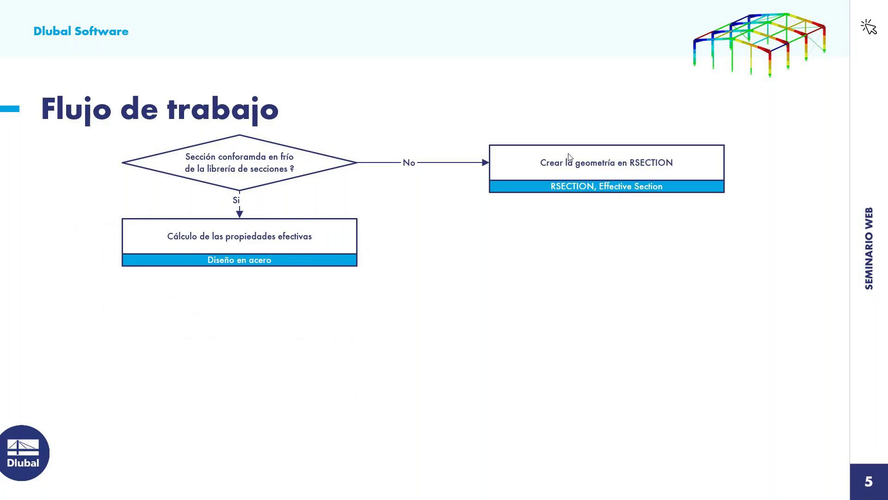
{"action": "left_click", "coordinate": [570, 157]}
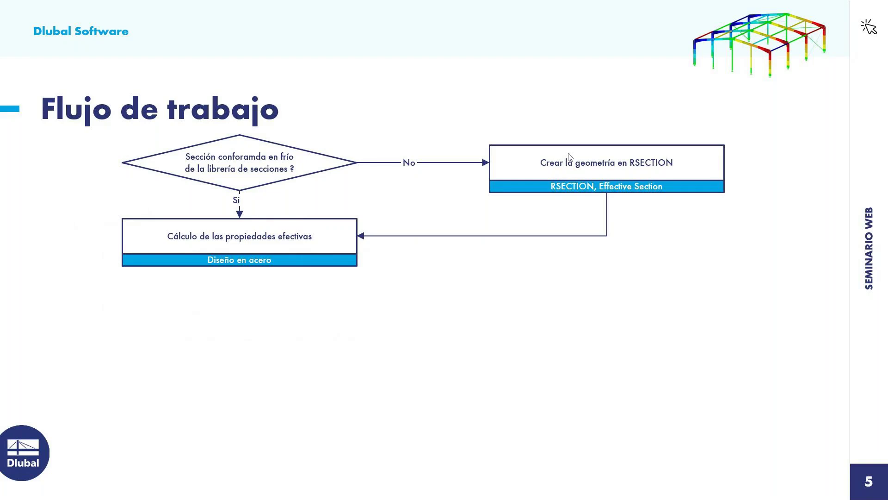
{"action": "left_click", "coordinate": [570, 158]}
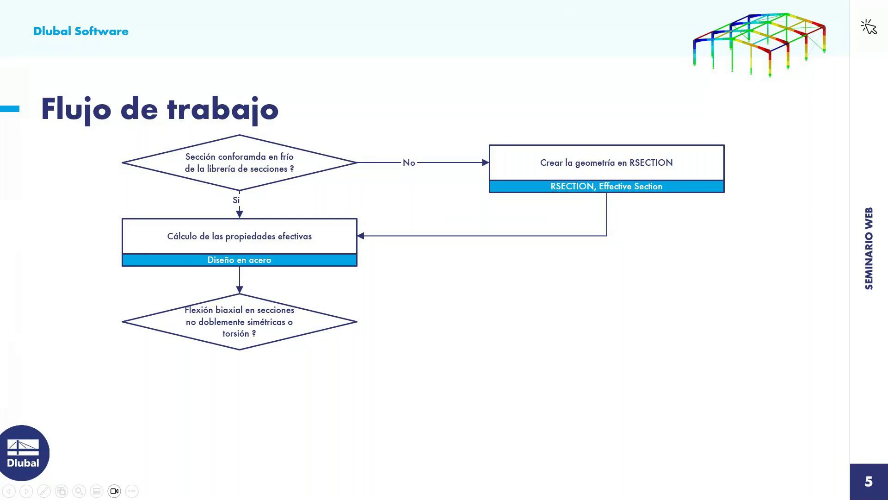
{"action": "key", "text": "alt+Tab"}
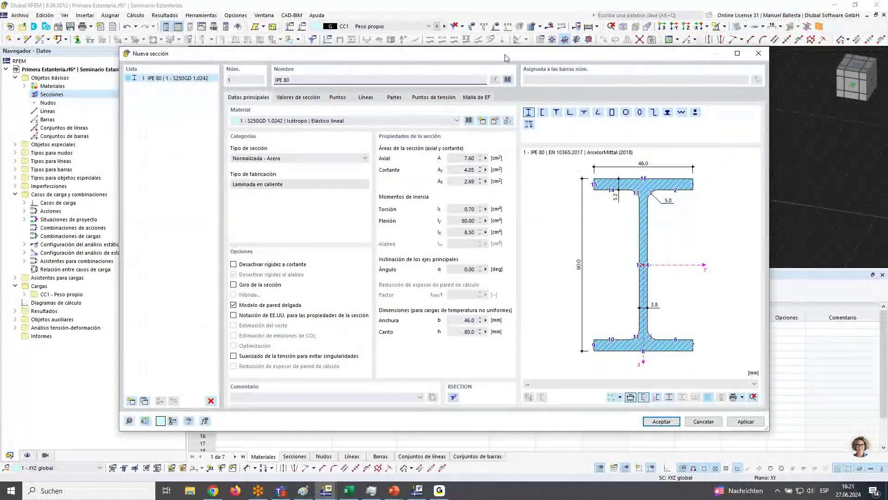
Choose the parametric thin-walled asymmetric U section from the section library for section 1 and set its height h to 50 mm.
{"action": "left_click_drag", "start_coordinate": [507, 58], "coordinate": [499, 57]}
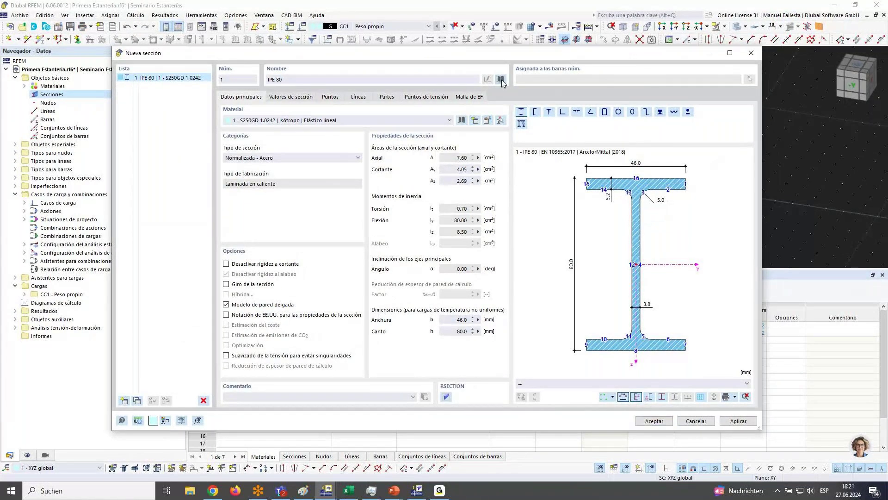
{"action": "left_click", "coordinate": [500, 79]}
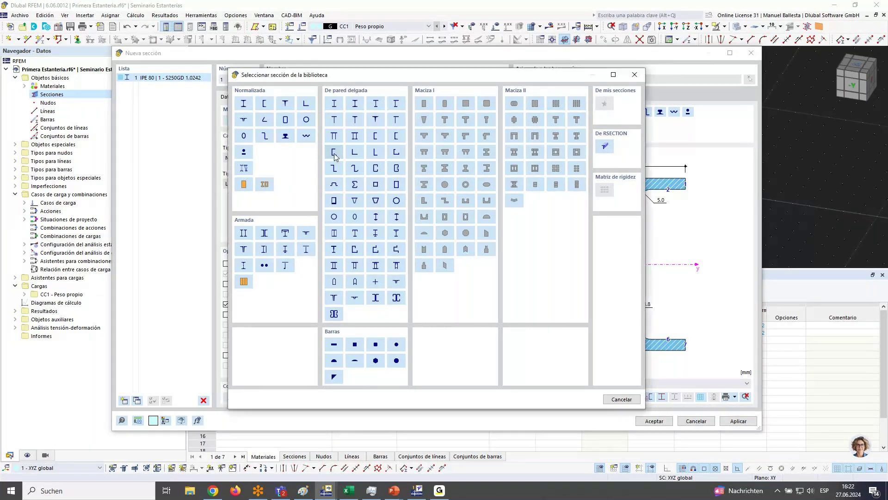
{"action": "key", "text": "Escape"}
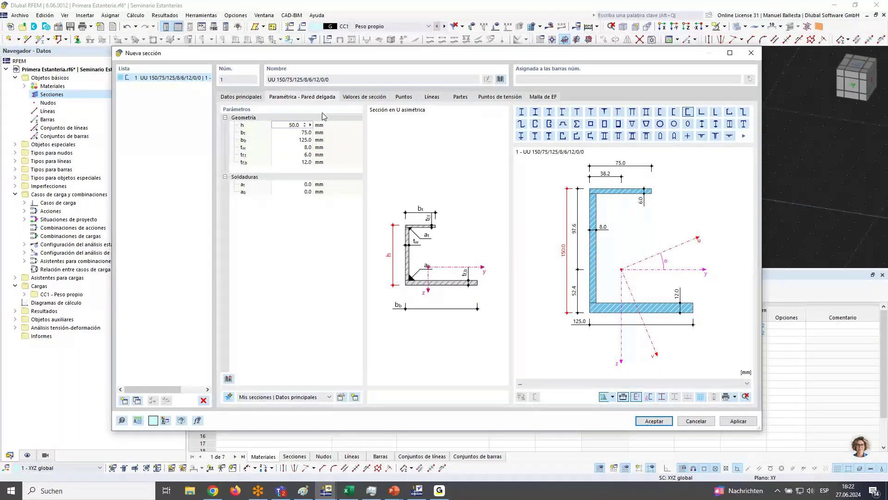
Set both the top and bottom flange widths of the asymmetric U section to 30 mm.
{"action": "left_click", "coordinate": [306, 133]}
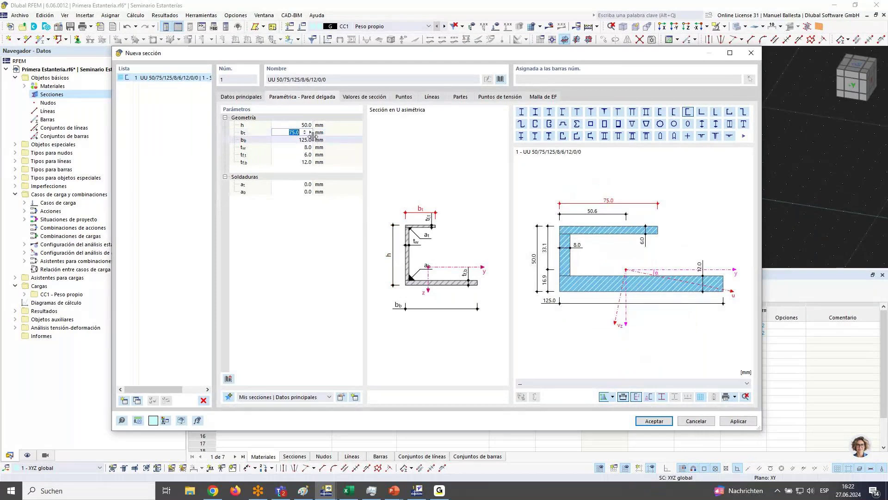
{"action": "type", "text": "30"}
{"action": "left_click", "coordinate": [286, 140]}
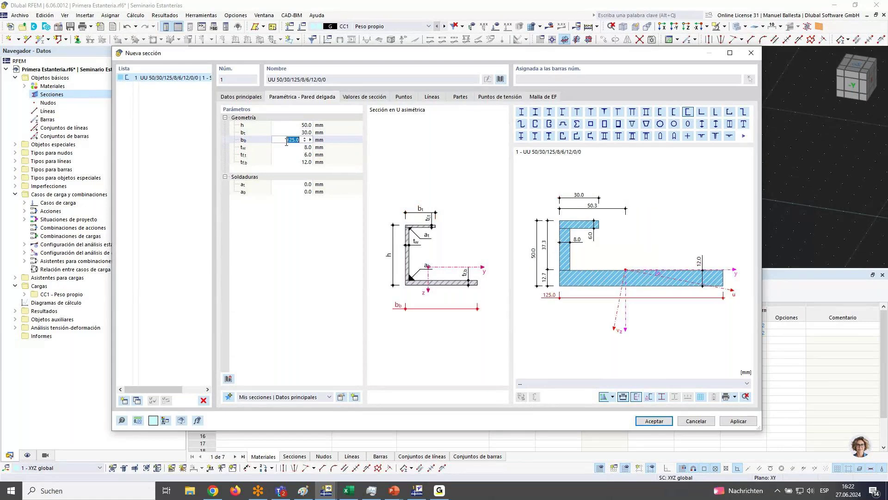
{"action": "type", "text": "30"}
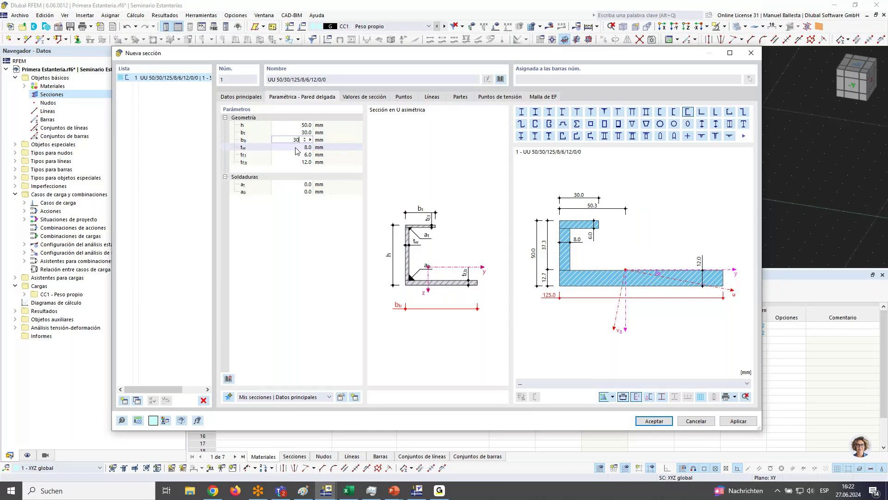
Set the web thickness and both the top and bottom flange thicknesses of the asymmetric U section to 1.5 mm.
{"action": "left_click", "coordinate": [296, 147]}
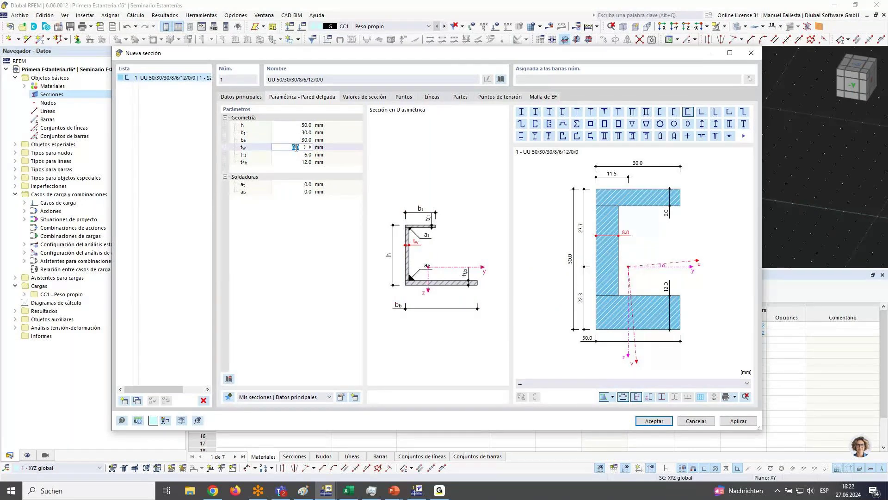
{"action": "type", "text": "1.5"}
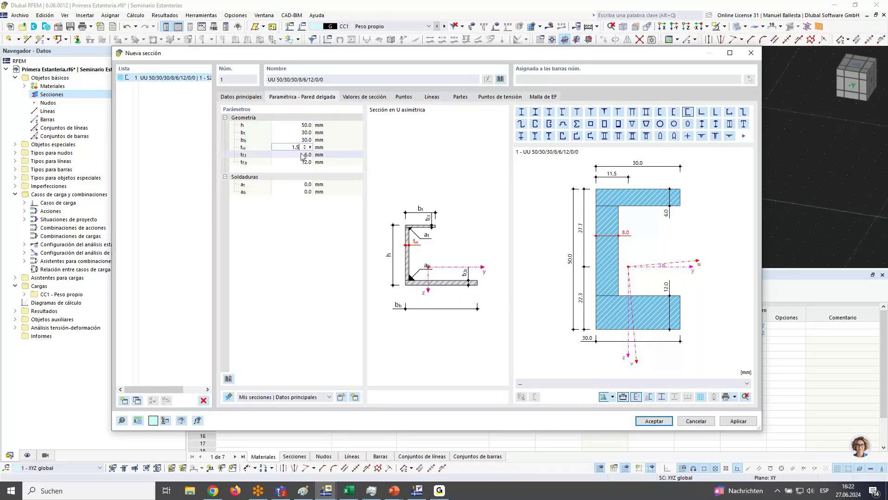
{"action": "left_click", "coordinate": [301, 155]}
{"action": "type", "text": "1.5"}
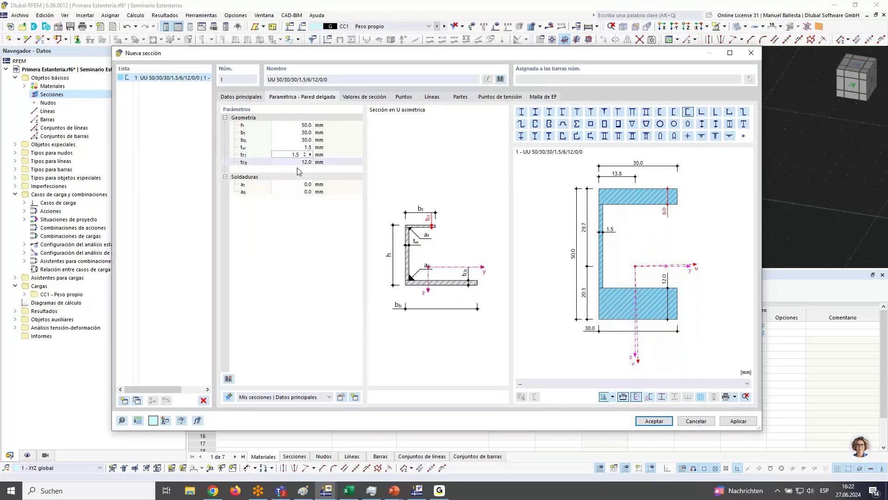
{"action": "key", "text": "Tab"}
{"action": "type", "text": "9"}
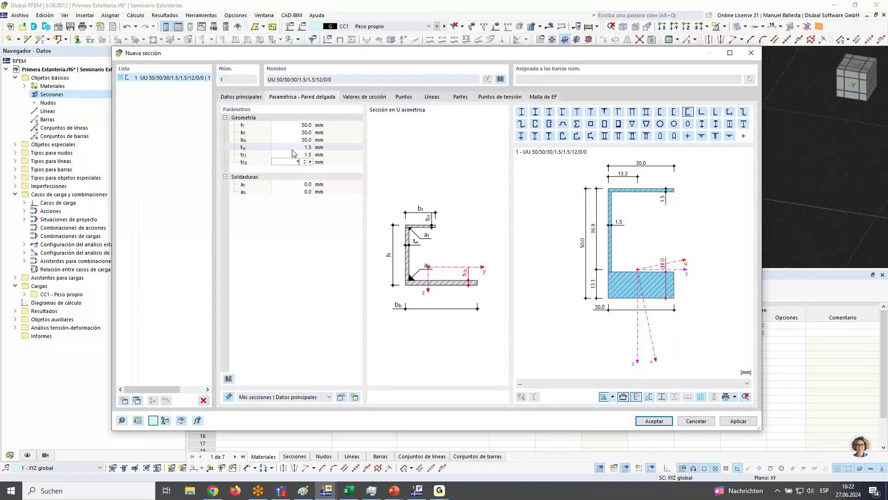
{"action": "type", "text": ".5"}
{"action": "key", "text": "BackSpace"}
{"action": "key", "text": "BackSpace"}
{"action": "key", "text": "BackSpace"}
{"action": "type", "text": "1.5"}
{"action": "left_click", "coordinate": [293, 147]}
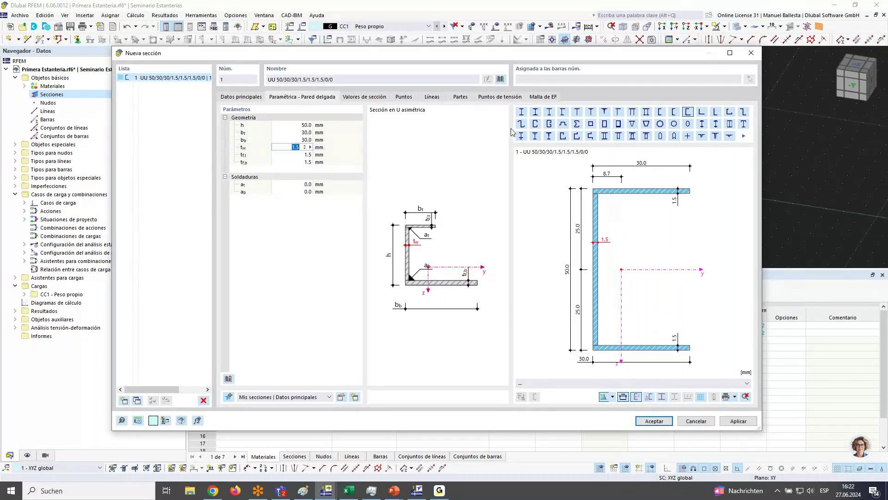
Change the manufacturing type of the asymmetric U section to cold-formed (Conformada en frío).
{"action": "left_click", "coordinate": [241, 97]}
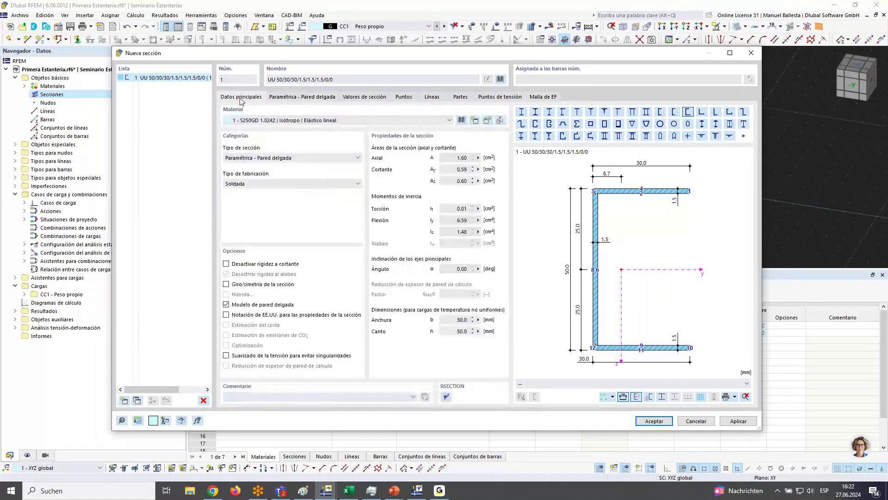
{"action": "left_click", "coordinate": [296, 185]}
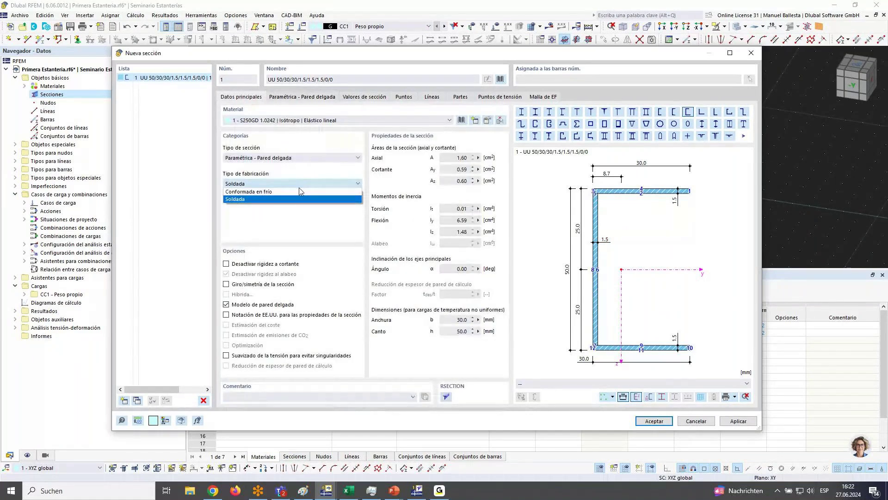
{"action": "left_click", "coordinate": [296, 192]}
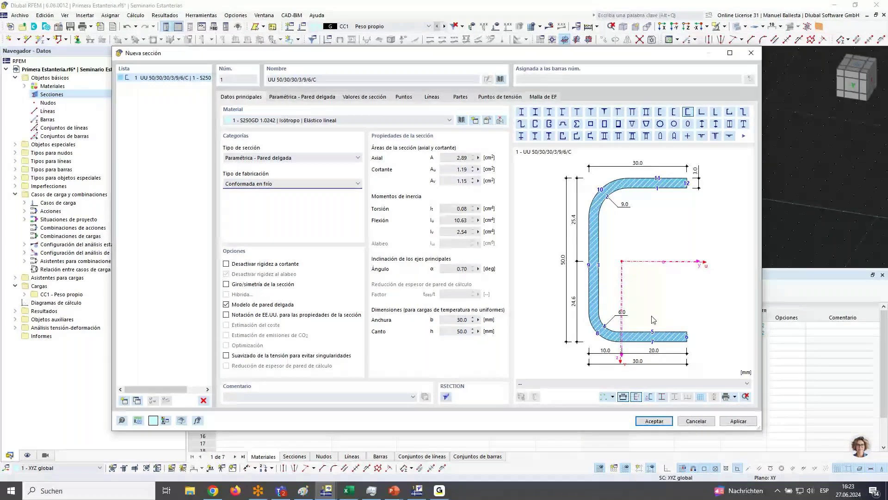
Replace section 1 with the RSECTION section Puntal CF Cad.dxf from the Seminario Estanterías project.
{"action": "left_click", "coordinate": [500, 80]}
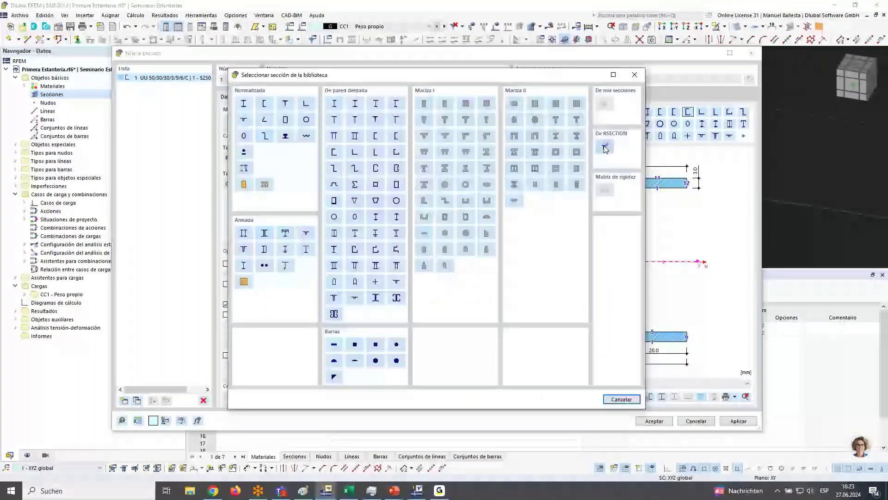
{"action": "left_click", "coordinate": [604, 147]}
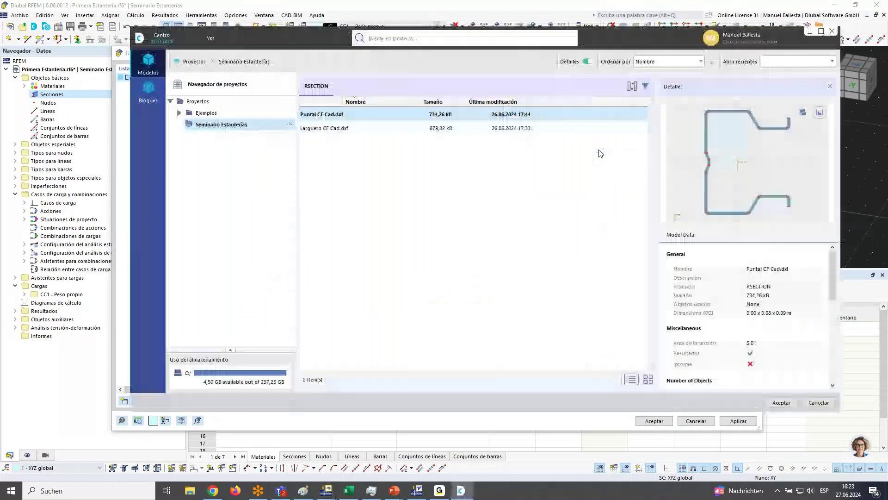
{"action": "left_click", "coordinate": [364, 128]}
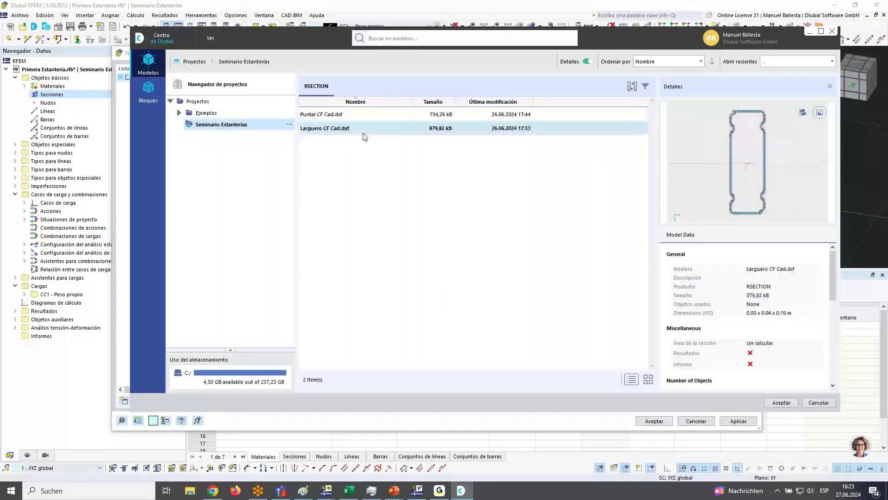
{"action": "left_click", "coordinate": [364, 116]}
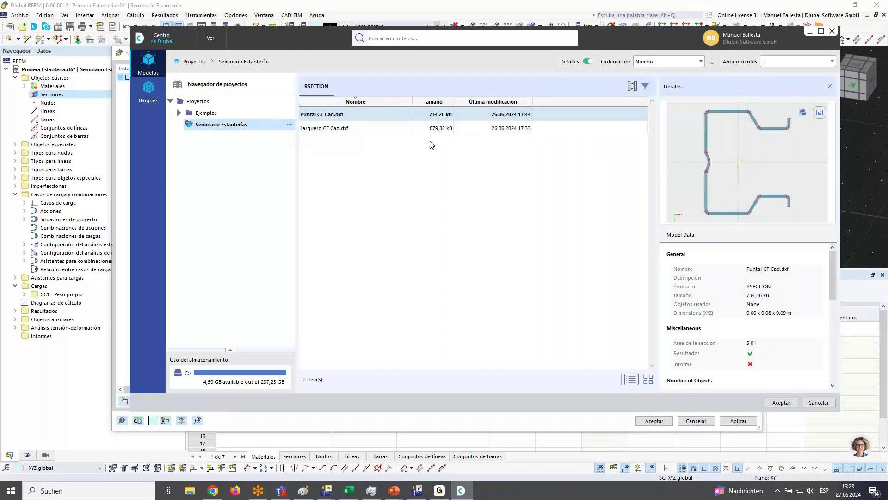
{"action": "left_click", "coordinate": [789, 406]}
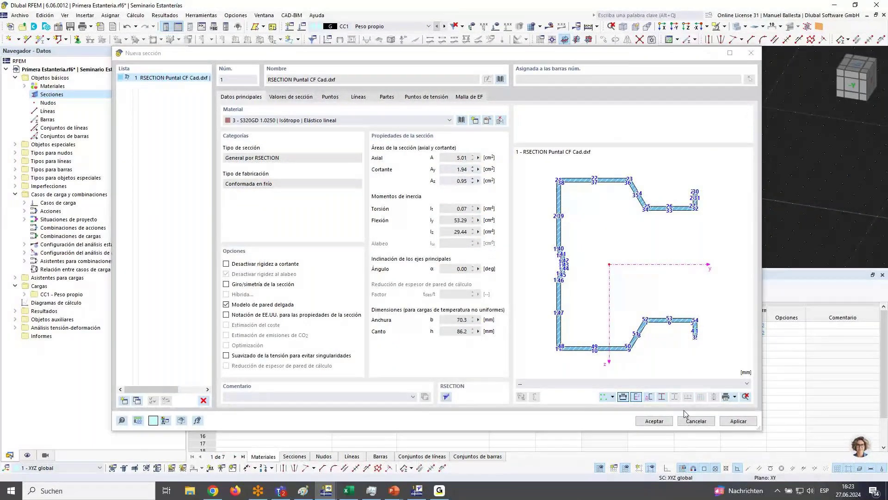
Hide the numbering in the section preview and view the unit normal stresses for N = 1 kN and My = 1 kNm.
{"action": "left_click", "coordinate": [637, 398]}
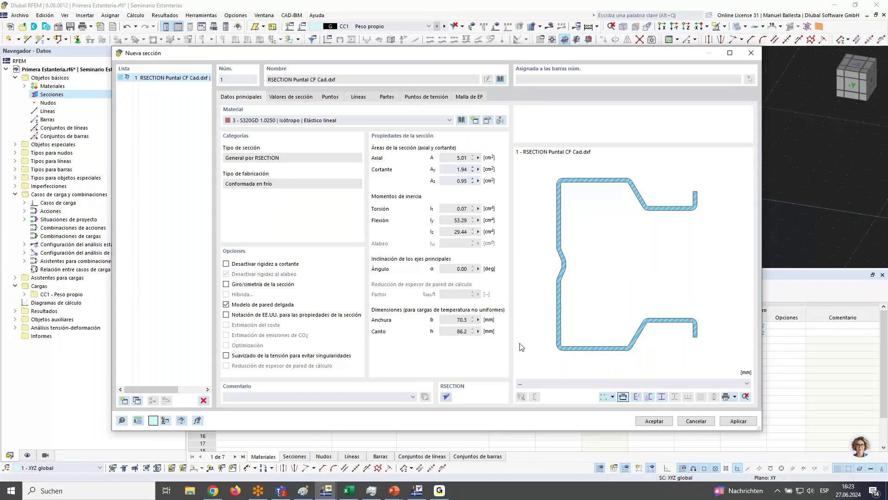
{"action": "left_click_drag", "start_coordinate": [648, 57], "coordinate": [698, 36]}
{"action": "left_click", "coordinate": [724, 360]}
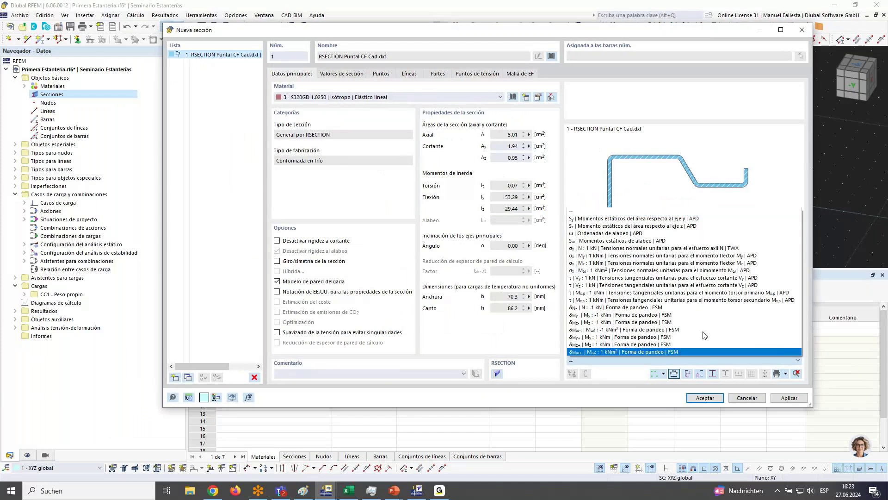
{"action": "left_click", "coordinate": [634, 248]}
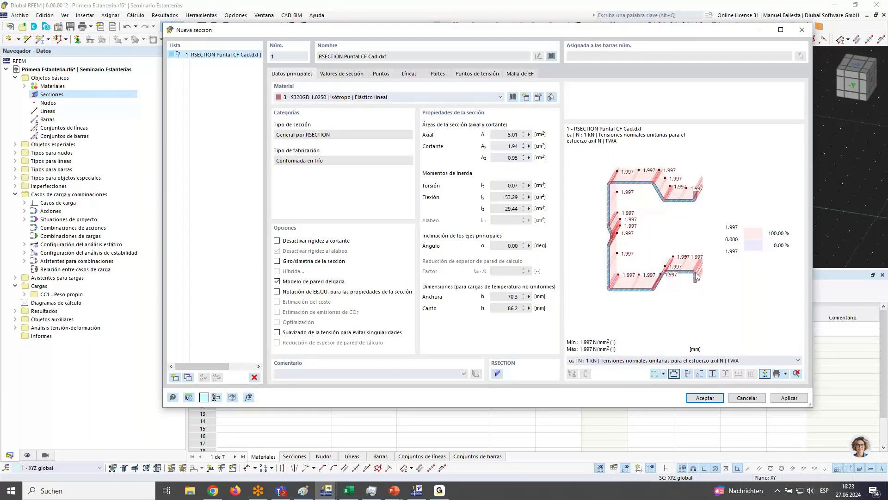
{"action": "left_click", "coordinate": [695, 360]}
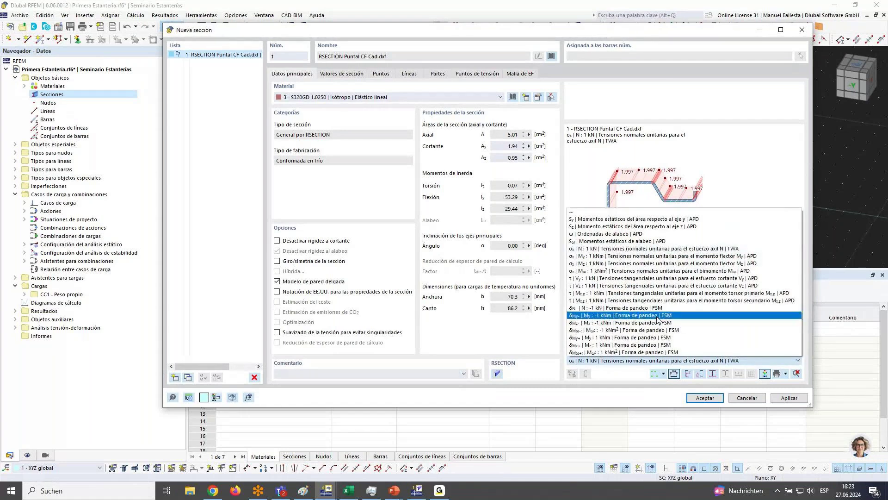
{"action": "left_click", "coordinate": [653, 257]}
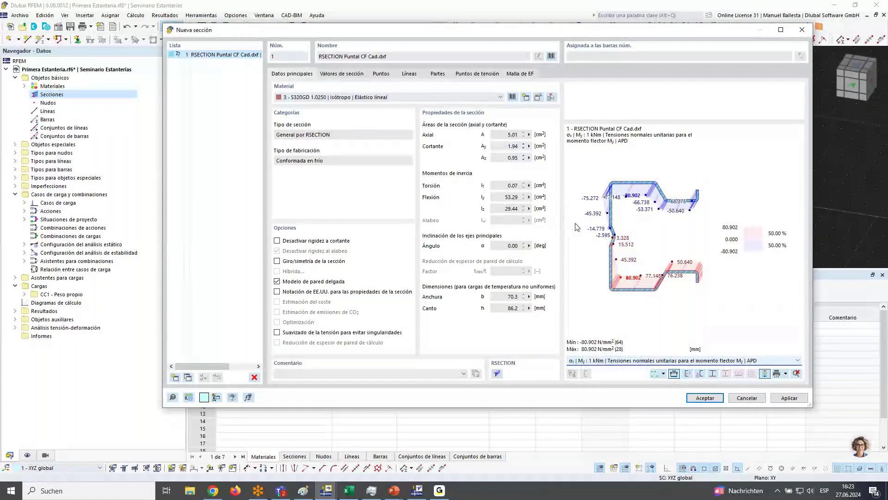
Display the FSM buckling shape for N = -1 kN with its finite strip results diagram and narrow the displayed load-factor range.
{"action": "left_click", "coordinate": [642, 363]}
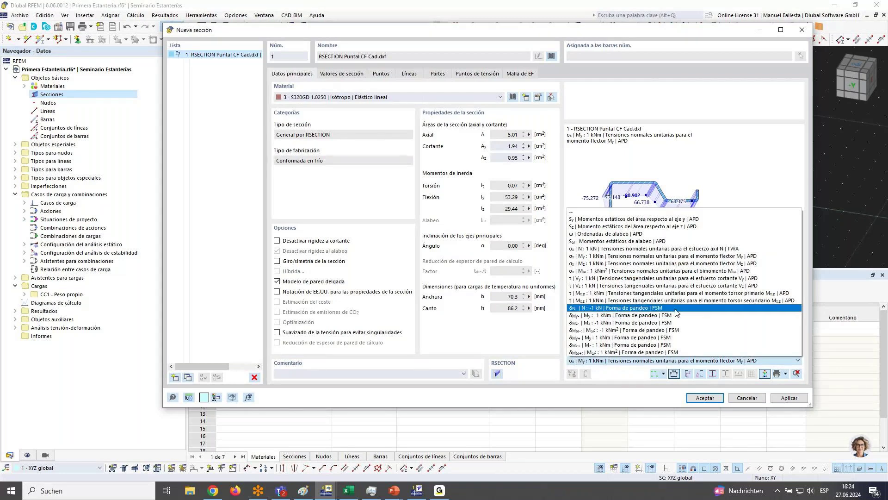
{"action": "key", "text": "Escape"}
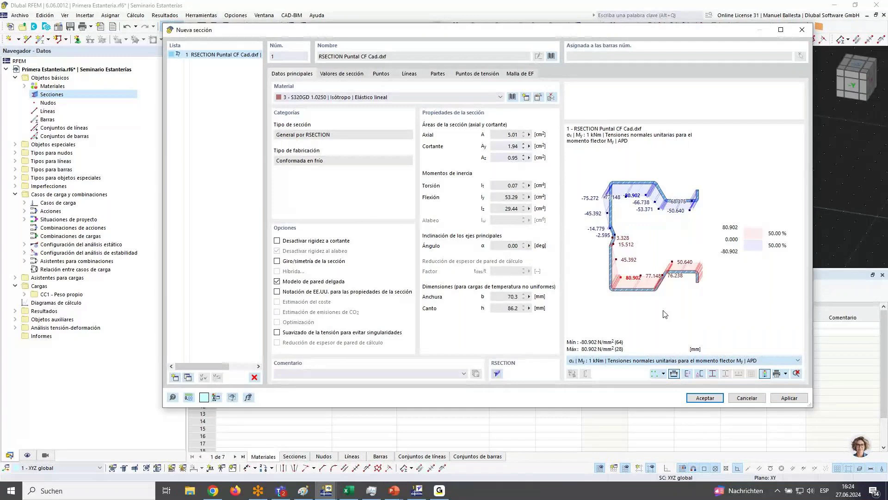
{"action": "left_click", "coordinate": [664, 314]}
{"action": "left_click_drag", "start_coordinate": [424, 170], "coordinate": [434, 88]}
{"action": "left_click", "coordinate": [389, 317]}
{"action": "left_click_drag", "start_coordinate": [481, 338], "coordinate": [406, 337]}
{"action": "left_click", "coordinate": [406, 337]}
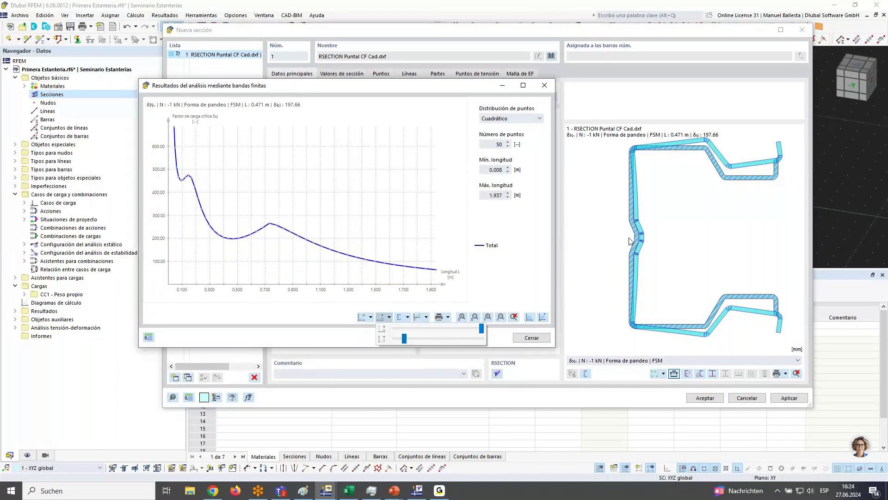
Examine the strut's buckling shapes on the critical load factor curve at lengths of about 0.089 m, 0.433 m and 1.359 m.
{"action": "left_click", "coordinate": [135, 194]}
{"action": "left_click", "coordinate": [181, 184]}
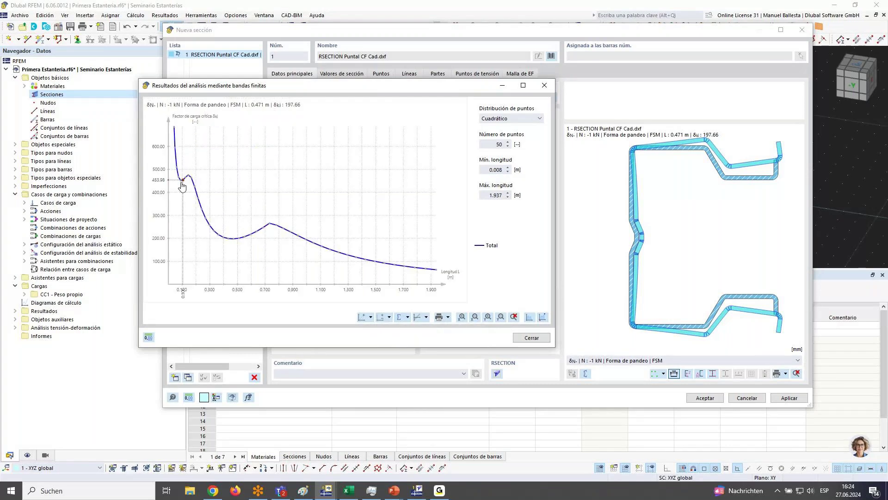
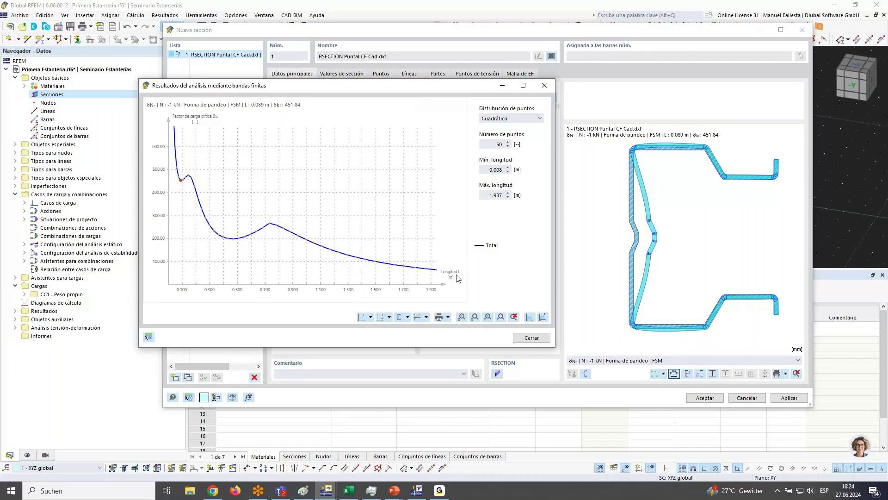
{"action": "mouse_move", "coordinate": [234, 250]}
{"action": "left_click", "coordinate": [226, 244]}
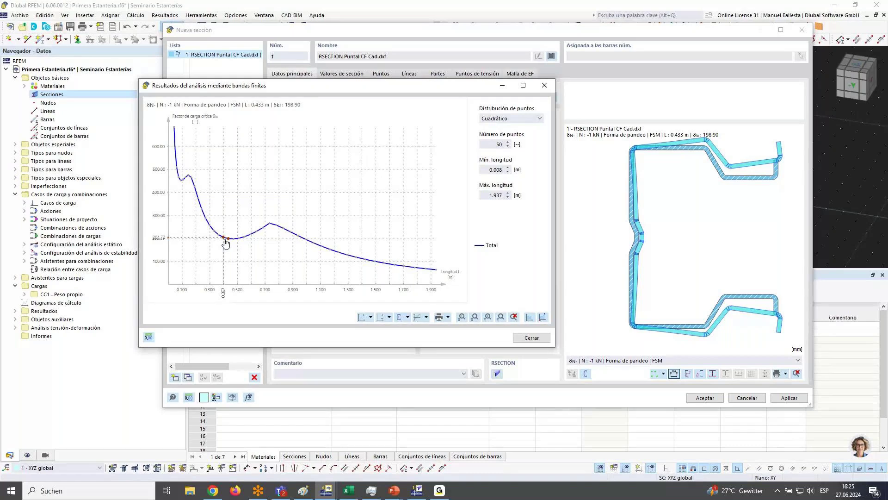
{"action": "left_click", "coordinate": [360, 259]}
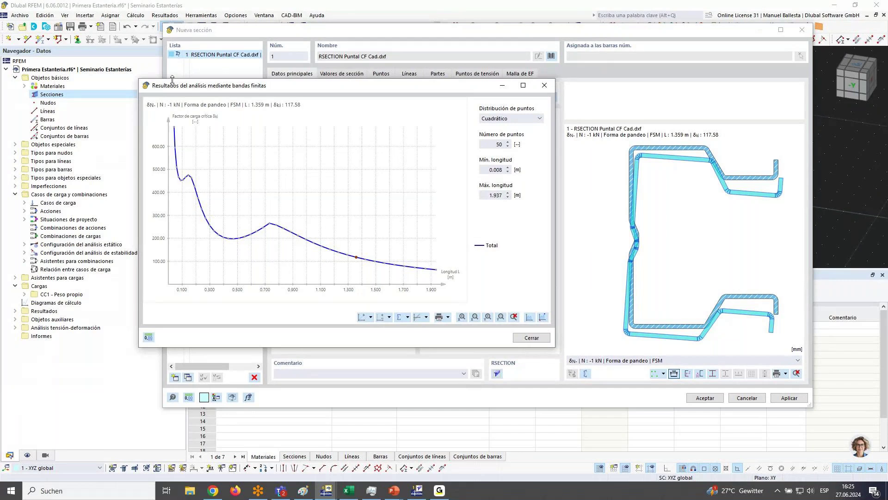
{"action": "mouse_move", "coordinate": [273, 224]}
{"action": "mouse_move", "coordinate": [236, 241]}
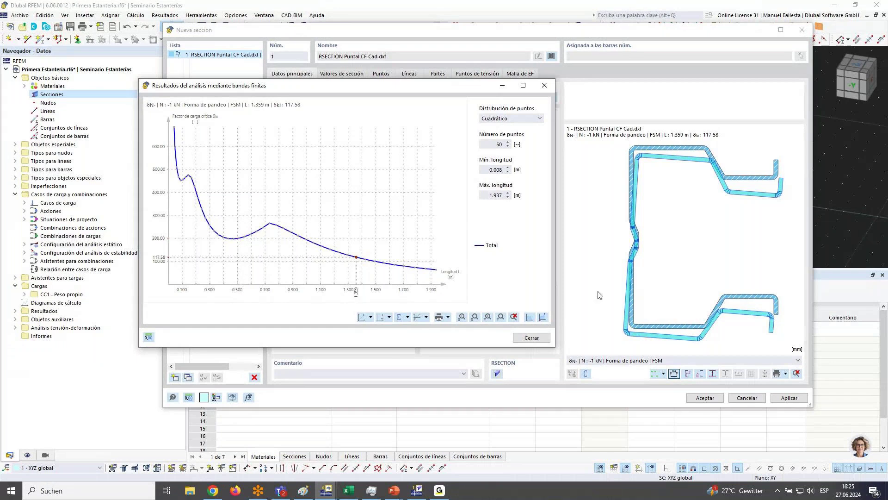
{"action": "mouse_move", "coordinate": [372, 260]}
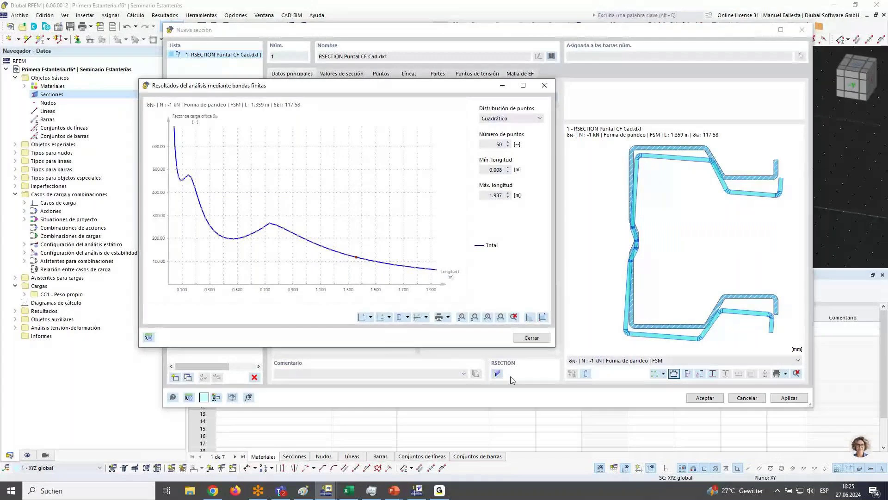
Inspect the N = -1 kN buckling shape in 3D with a member length of 4.300, and return to the 2D section view.
{"action": "key", "text": "Escape"}
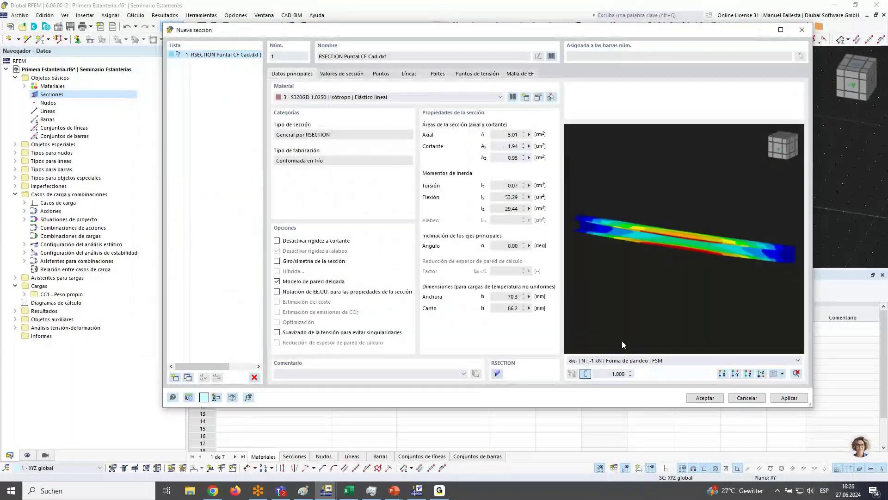
{"action": "middle_click_drag", "start_coordinate": [731, 301], "coordinate": [633, 390], "text": "ctrl"}
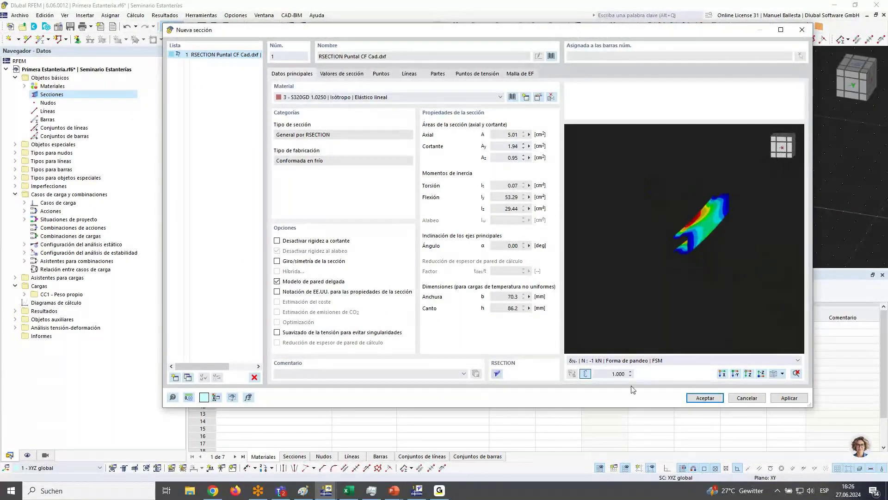
{"action": "scroll", "coordinate": [614, 375], "scroll_direction": "up", "scroll_amount": 1}
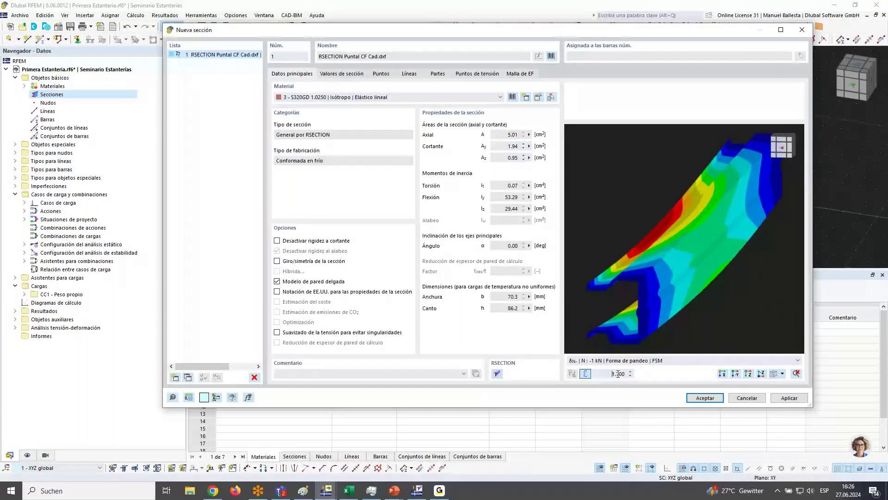
{"action": "scroll", "coordinate": [618, 373], "scroll_direction": "up", "scroll_amount": 3}
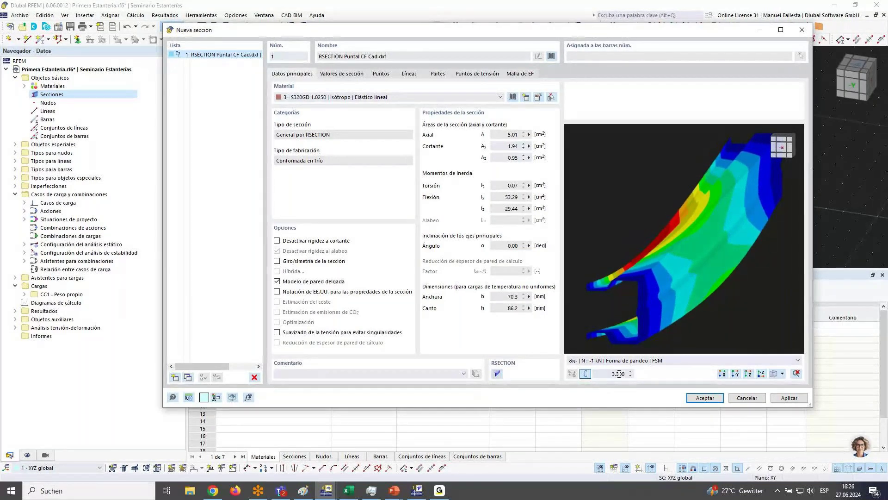
{"action": "scroll", "coordinate": [619, 374], "scroll_direction": "up", "scroll_amount": 2}
{"action": "middle_click_drag", "start_coordinate": [762, 270], "coordinate": [756, 257], "text": "ctrl"}
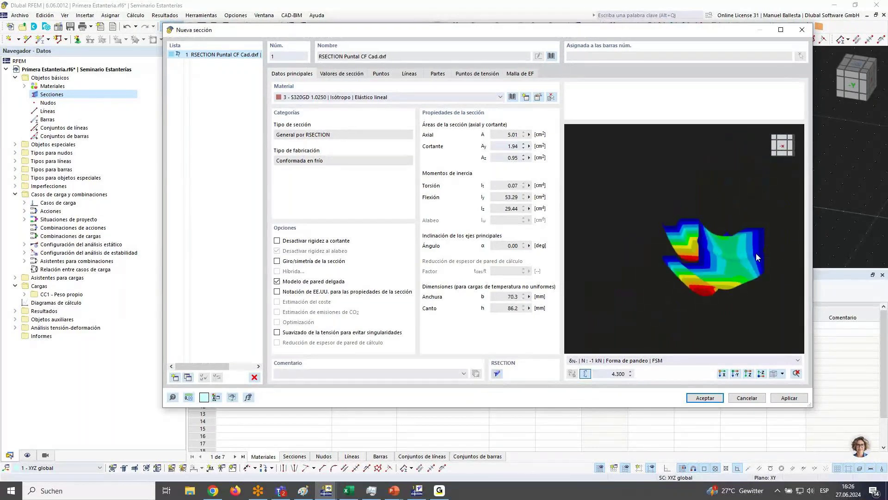
{"action": "middle_click_drag", "start_coordinate": [756, 254], "coordinate": [741, 243], "text": "ctrl"}
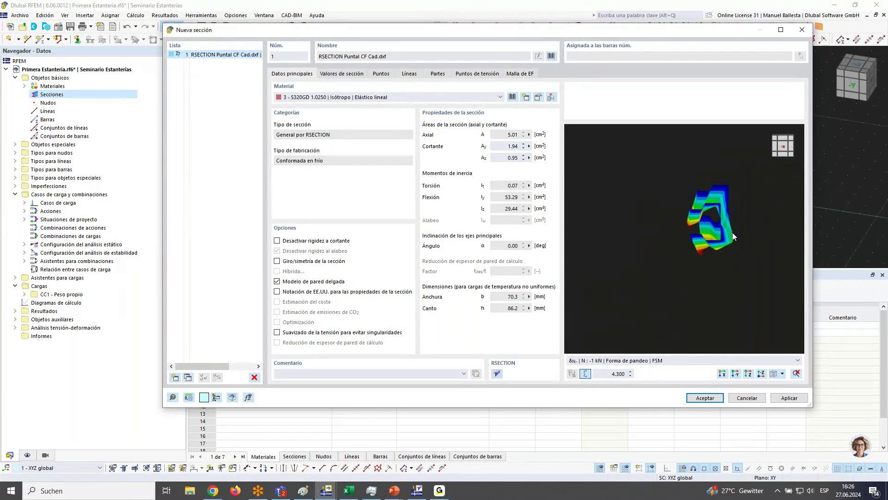
{"action": "left_click", "coordinate": [586, 374]}
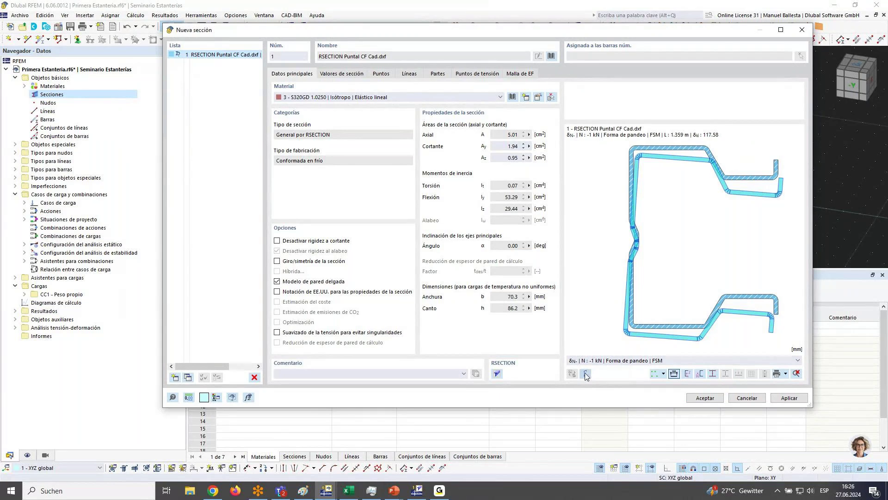
Display the strut's FSM buckling shape for My = -1 kNm together with its finite strip results diagram.
{"action": "left_click", "coordinate": [596, 361]}
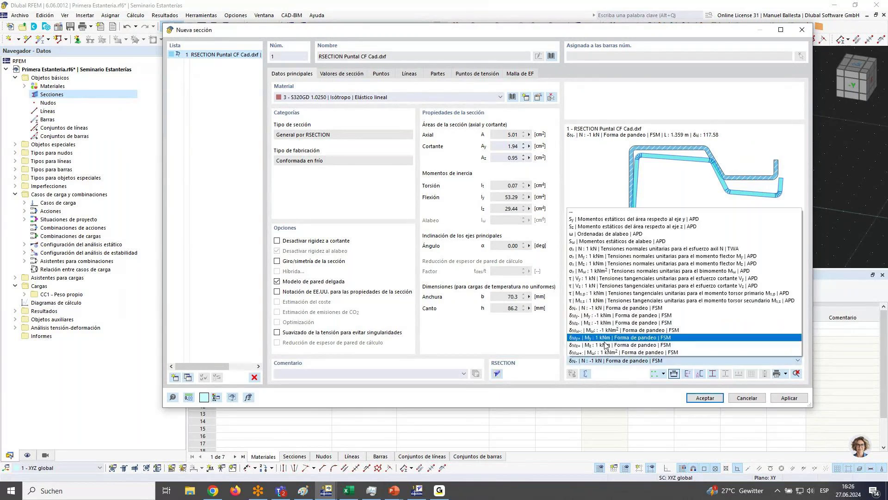
{"action": "left_click", "coordinate": [677, 272]}
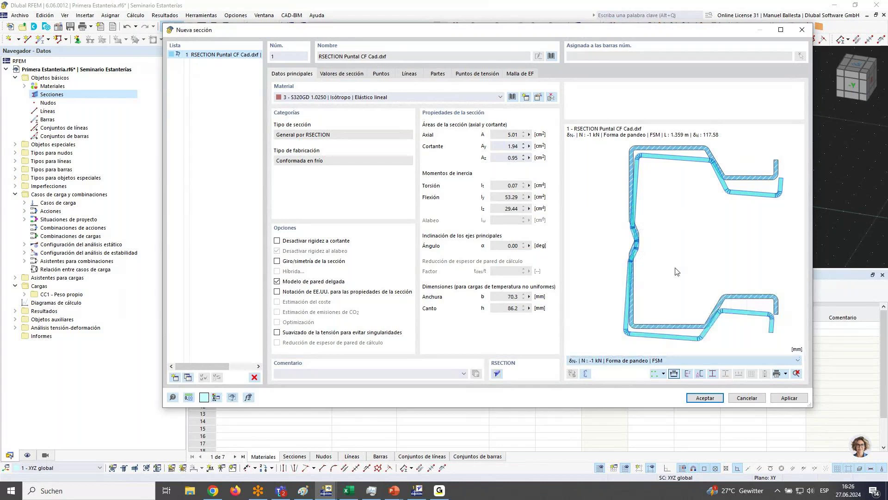
{"action": "double_click", "coordinate": [669, 272]}
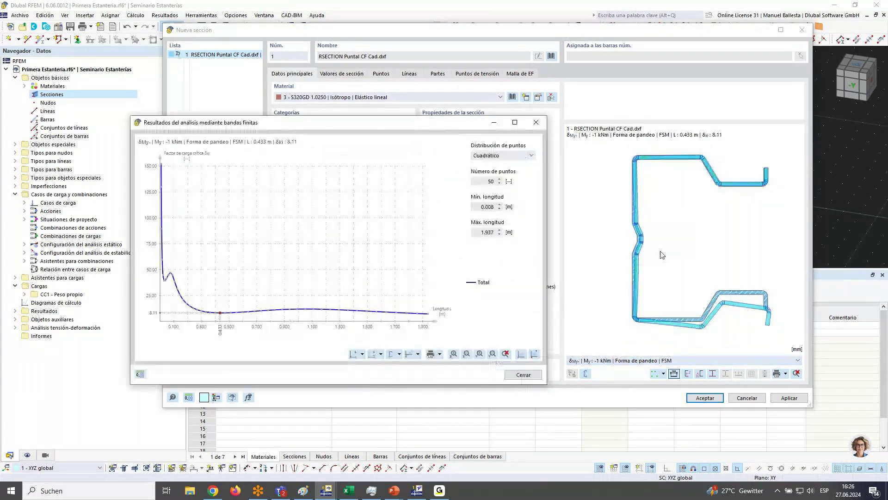
Examine the My = -1 kNm buckling shapes at lengths of about 0.029 m and 0.433 m, narrowing the displayed load-factor range, and close the diagram.
{"action": "left_click", "coordinate": [166, 281]}
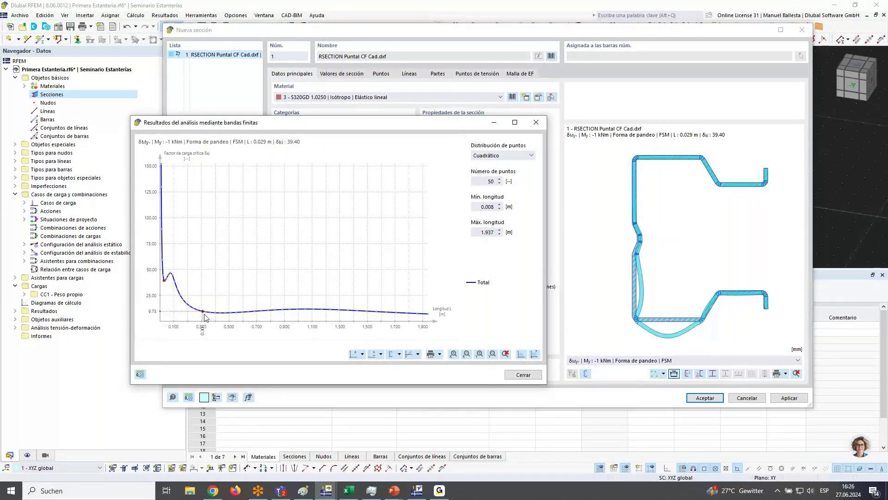
{"action": "left_click", "coordinate": [380, 354]}
{"action": "left_click_drag", "start_coordinate": [476, 377], "coordinate": [412, 375]}
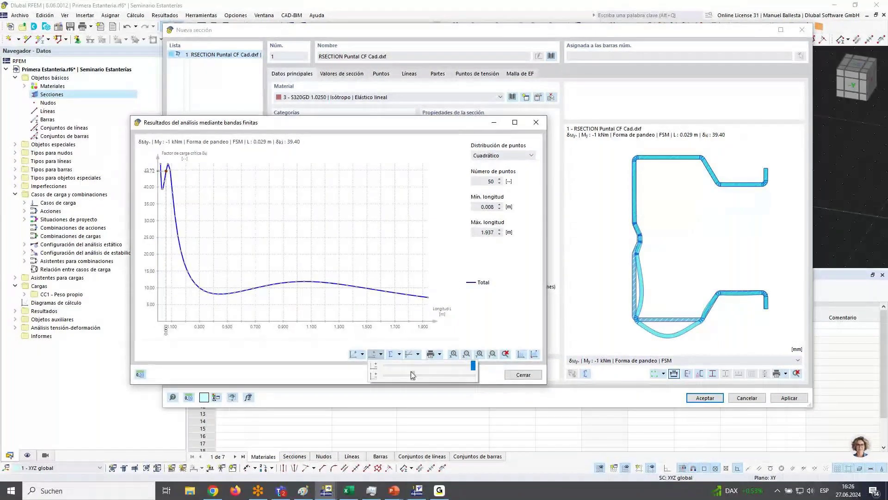
{"action": "left_click", "coordinate": [221, 299]}
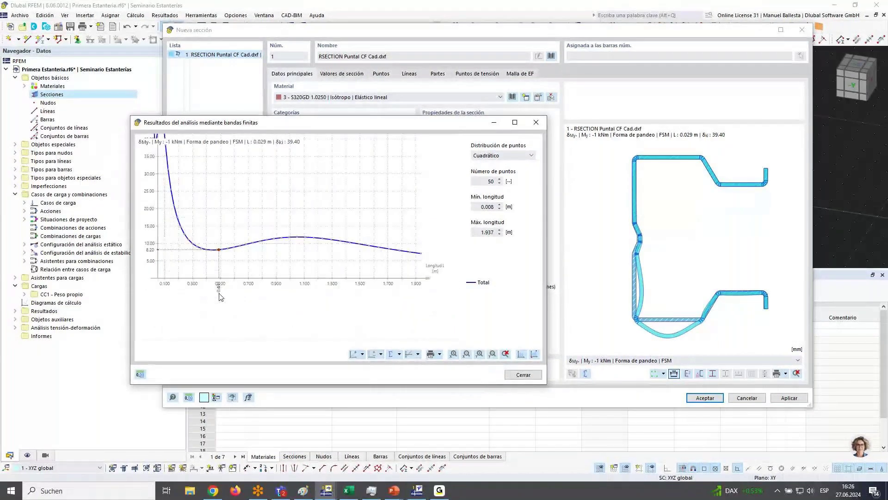
{"action": "left_click", "coordinate": [215, 256]}
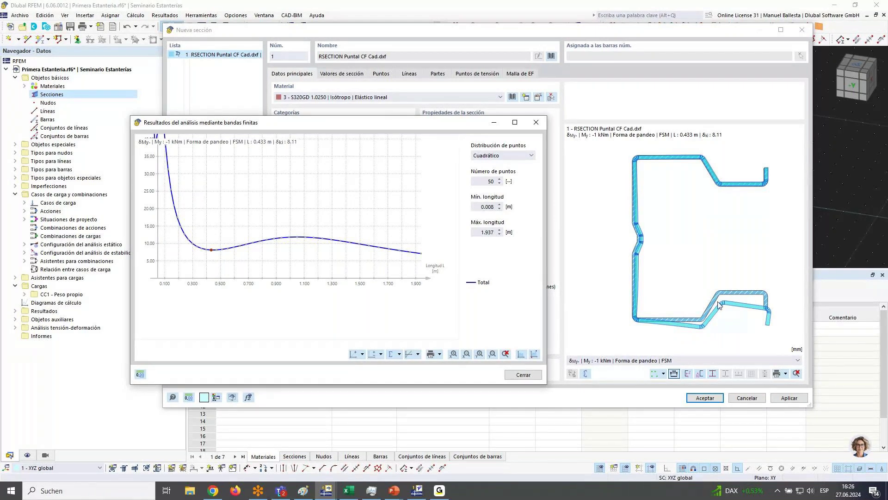
{"action": "left_click", "coordinate": [538, 123]}
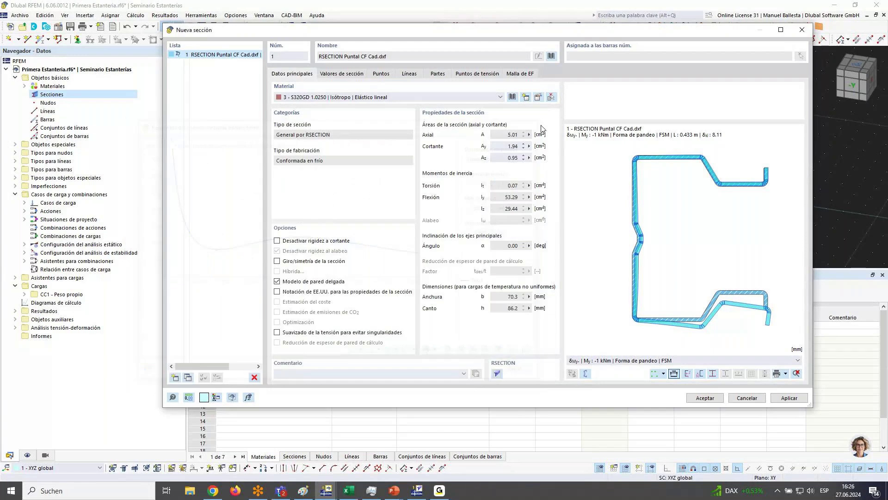
Inspect the My = -1 kNm buckling shape in 3D from several angles, and return to the 2D section view.
{"action": "left_click", "coordinate": [585, 373]}
{"action": "middle_click_drag", "start_coordinate": [633, 290], "coordinate": [665, 281], "text": "ctrl"}
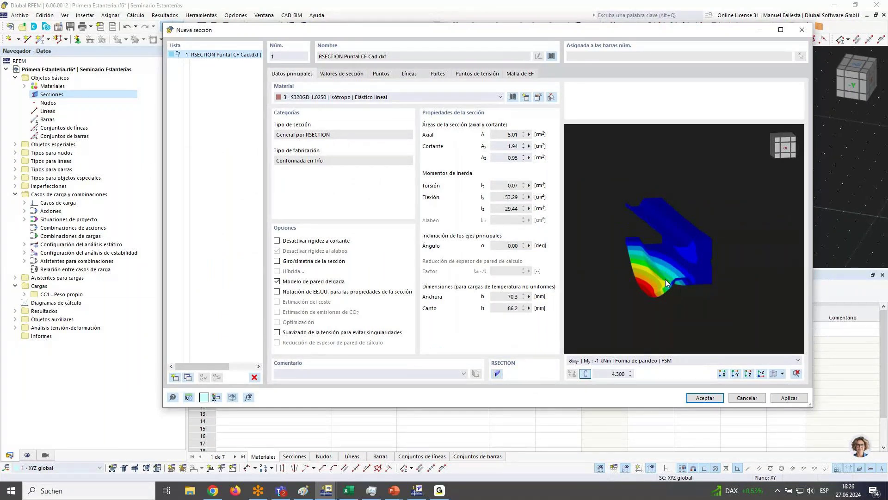
{"action": "middle_click_drag", "start_coordinate": [637, 228], "coordinate": [669, 233], "text": "ctrl"}
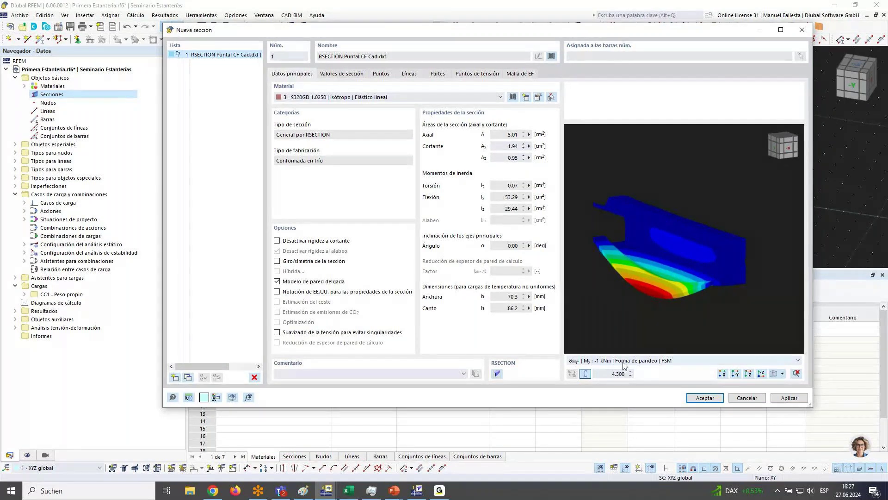
{"action": "left_click", "coordinate": [585, 373]}
Review the strut's section values from geometry to warping, and accept the RSECTION Puntal CF Cad.dxf section.
{"action": "left_click", "coordinate": [342, 74]}
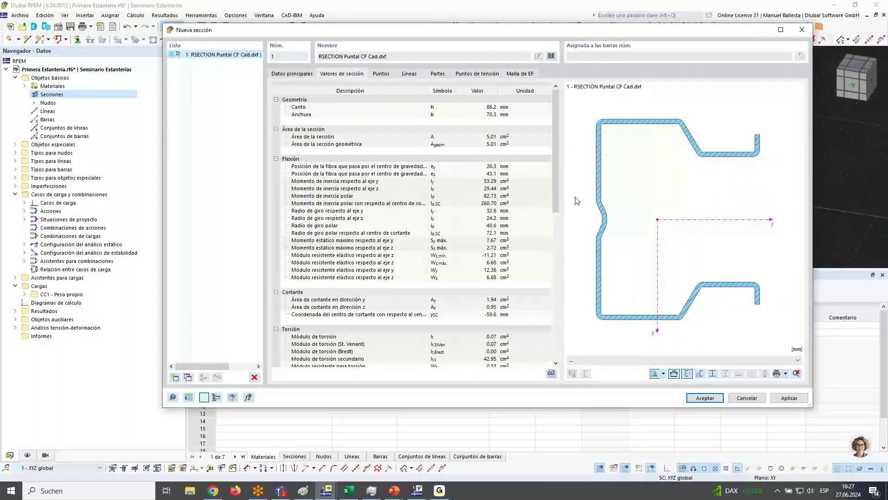
{"action": "scroll", "coordinate": [453, 181], "scroll_direction": "down", "scroll_amount": 4}
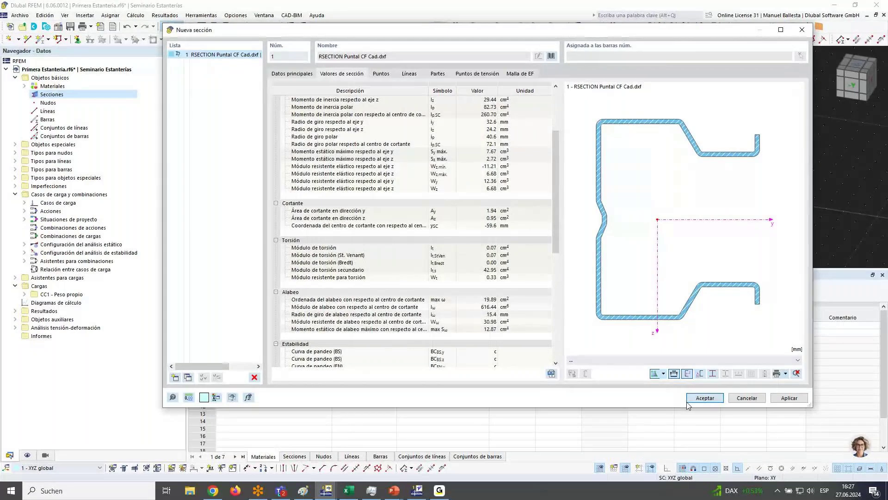
{"action": "left_click", "coordinate": [689, 400]}
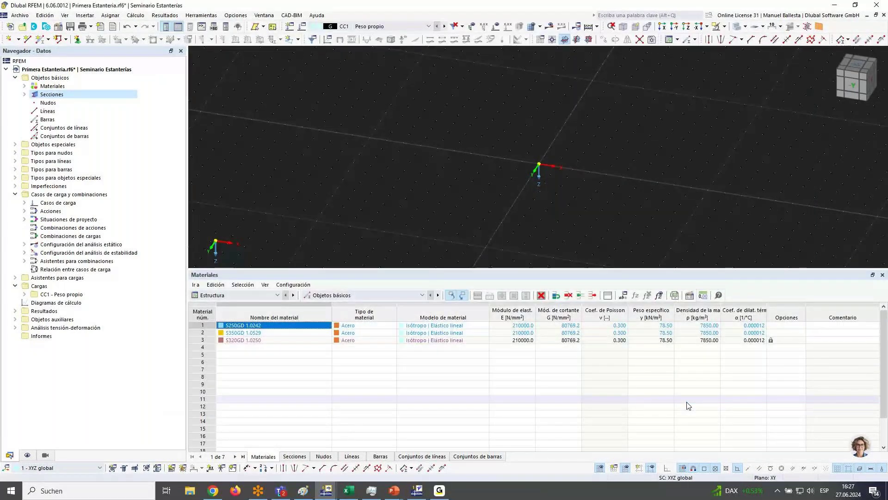
Change the material of the RSECTION Puntal CF Cad.dxf section to 2 - S350GD 1.0529.
{"action": "left_click", "coordinate": [24, 94]}
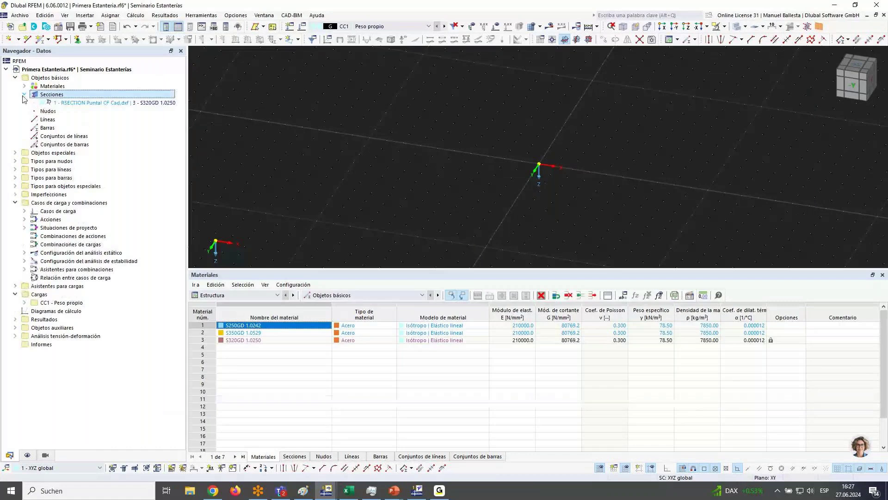
{"action": "double_click", "coordinate": [164, 102]}
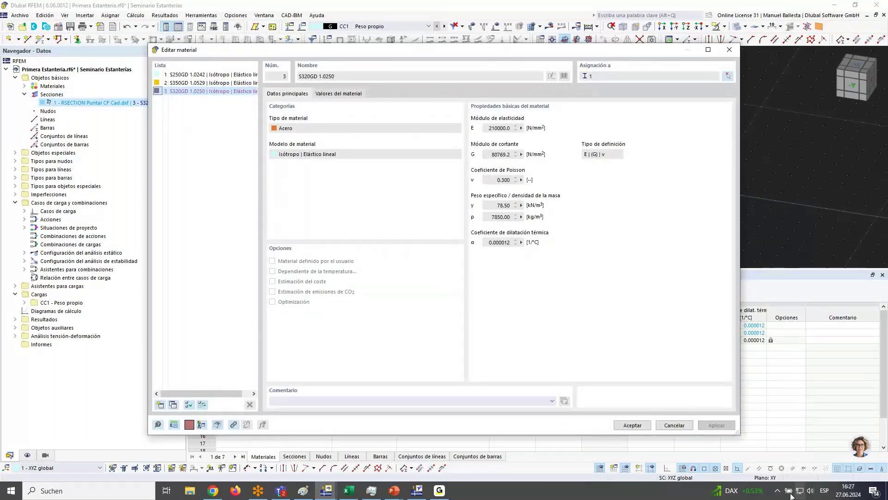
{"action": "key", "text": "Escape"}
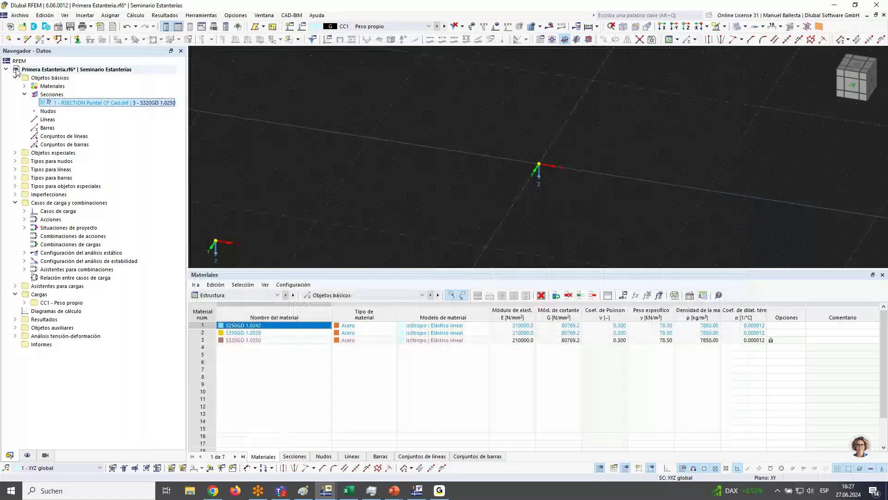
{"action": "double_click", "coordinate": [115, 103]}
{"action": "left_click", "coordinate": [388, 96]}
{"action": "left_click", "coordinate": [378, 112]}
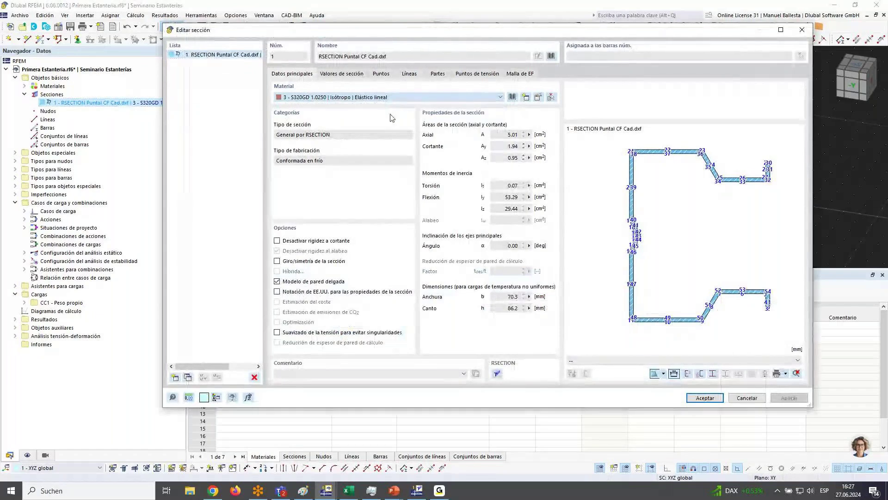
{"action": "left_click", "coordinate": [704, 398]}
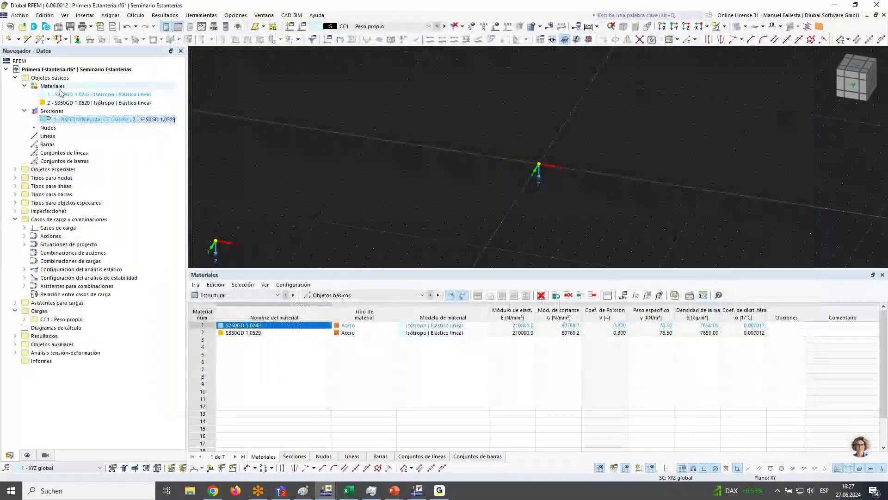
Add a second section imported from the RSECTION file Larguero CF Cad.dxf, with material 1 - S250GD 1.0242.
{"action": "left_click", "coordinate": [69, 111]}
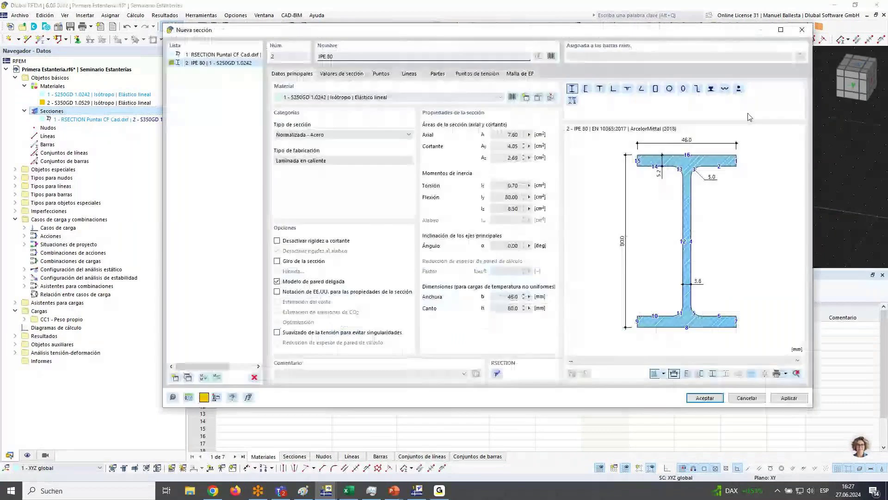
{"action": "left_click", "coordinate": [581, 83]}
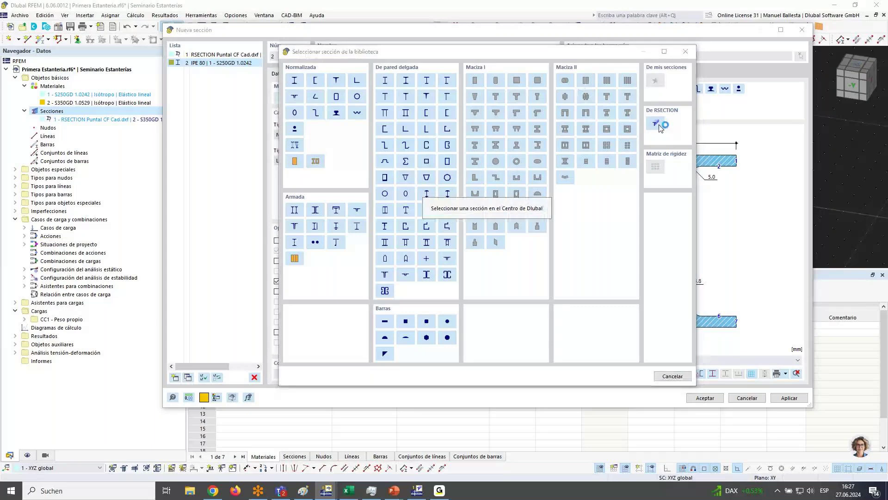
{"action": "left_click", "coordinate": [659, 127]}
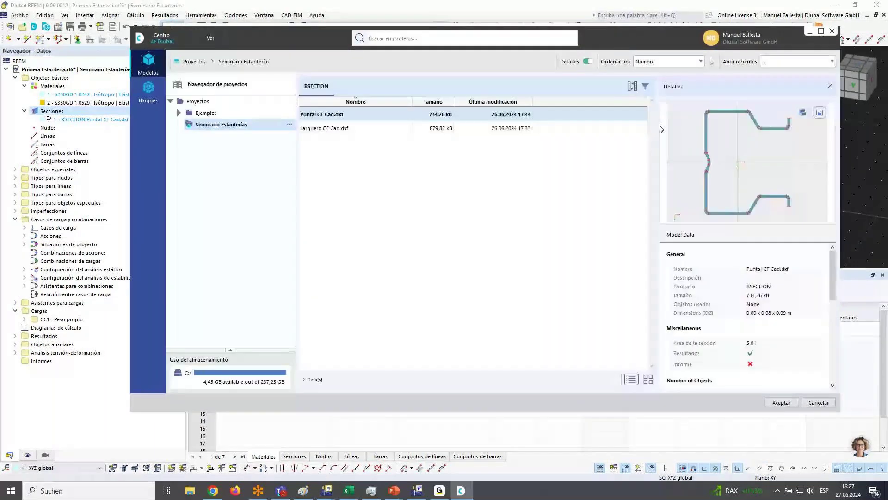
{"action": "left_click", "coordinate": [555, 128]}
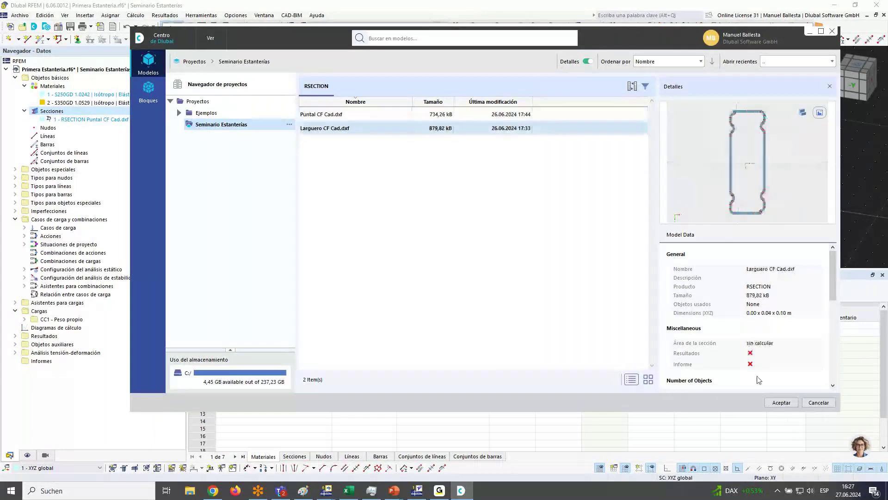
{"action": "left_click", "coordinate": [782, 403]}
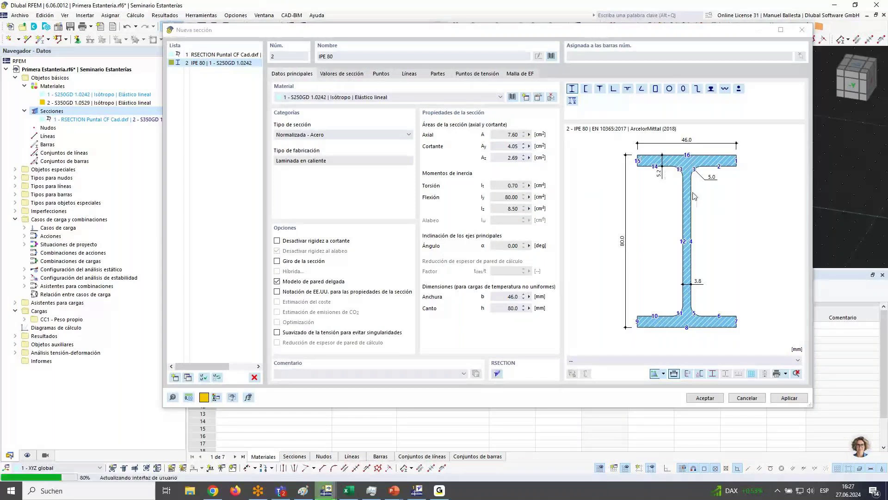
{"action": "left_click", "coordinate": [370, 97]}
{"action": "left_click", "coordinate": [346, 105]}
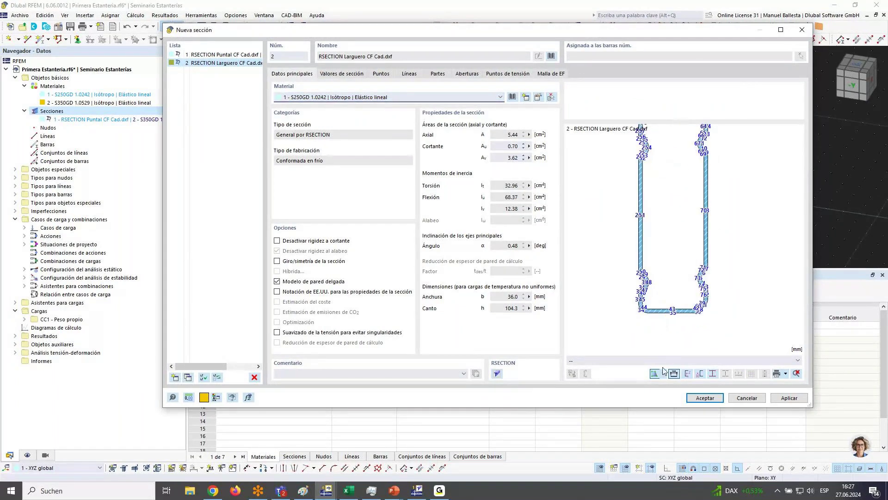
Show the beam preview's axes without numbering, and display the FSM buckling shape for N = -1 kN with its finite strip results diagram.
{"action": "left_click", "coordinate": [688, 375]}
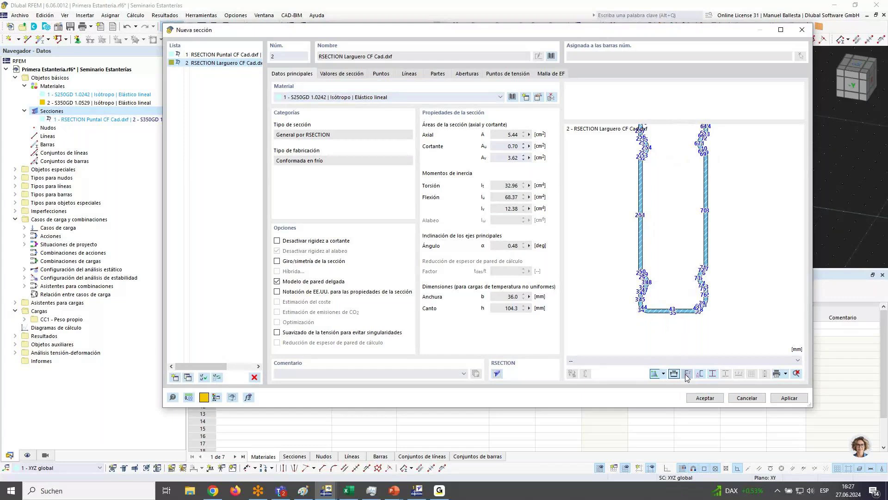
{"action": "left_click", "coordinate": [603, 360]}
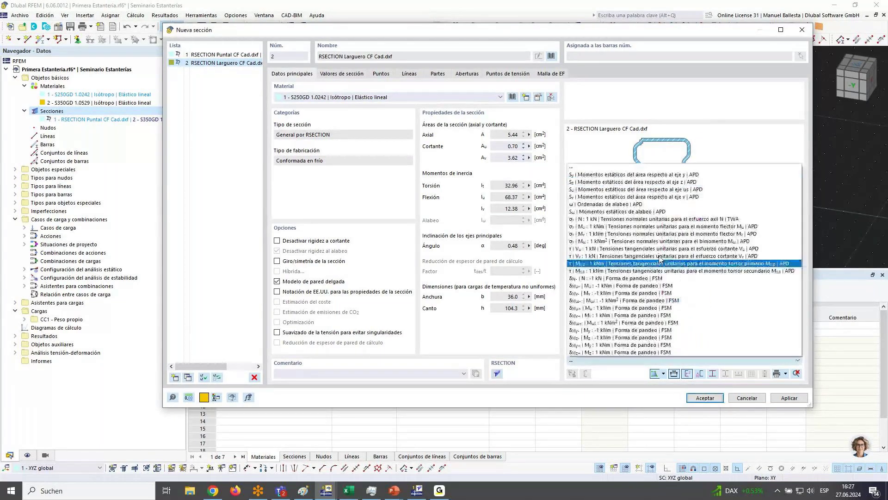
{"action": "key", "text": "Escape"}
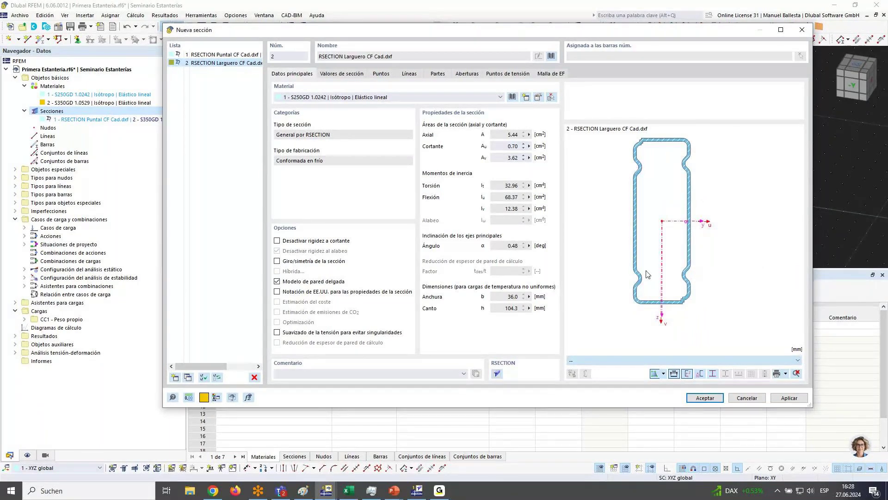
{"action": "double_click", "coordinate": [640, 259]}
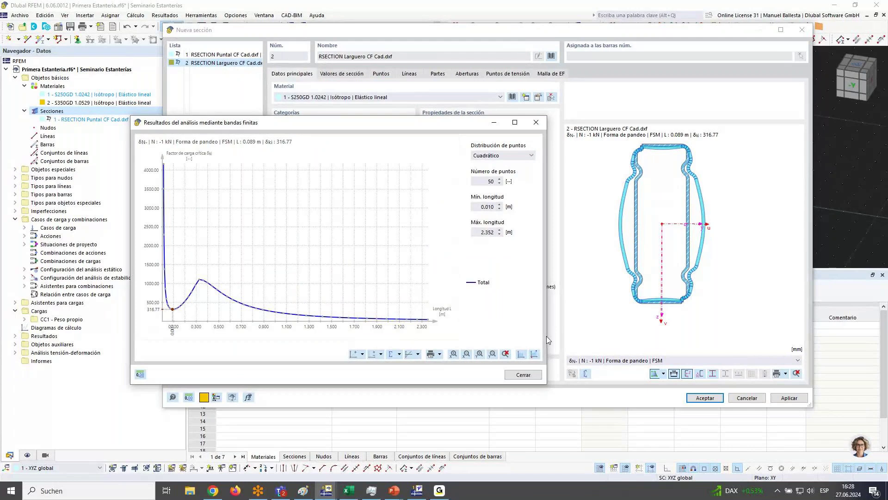
Examine the beam's N = -1 kN buckling shape at a length of about 1.345 m and in 3D, and open the list of section results.
{"action": "left_click_drag", "start_coordinate": [546, 336], "coordinate": [563, 332]}
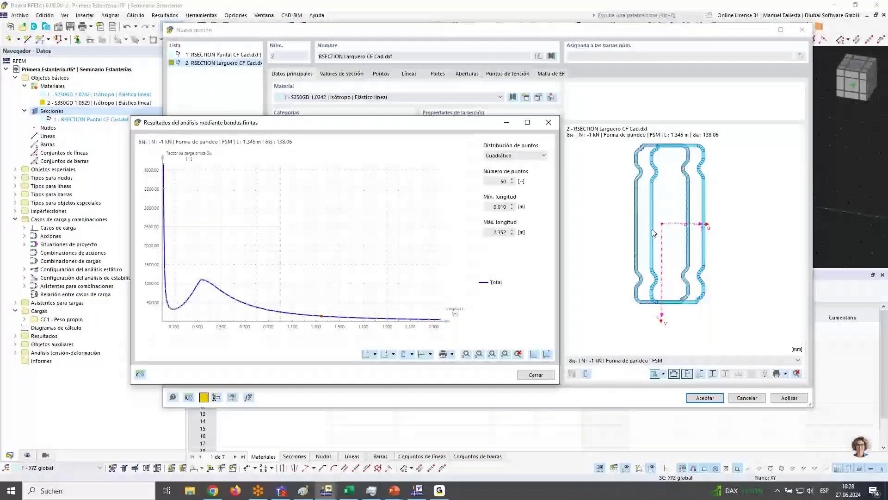
{"action": "left_click", "coordinate": [548, 123]}
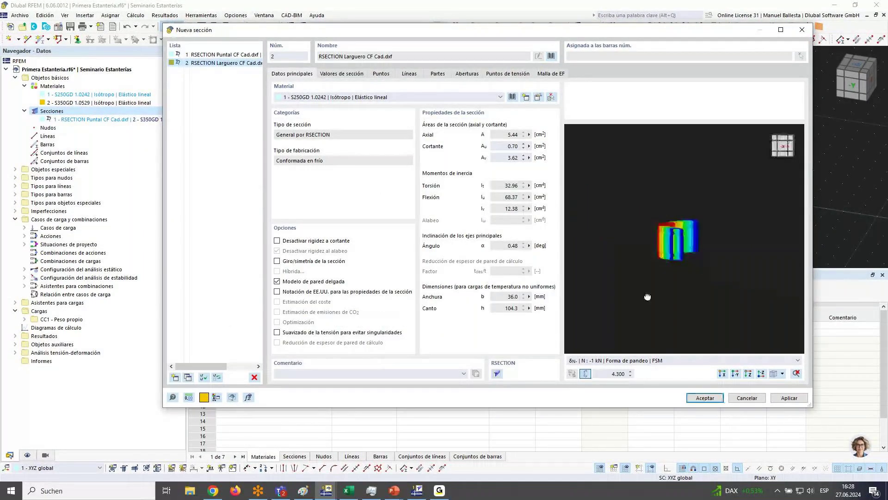
{"action": "middle_click_drag", "start_coordinate": [647, 297], "coordinate": [672, 287], "text": "ctrl"}
{"action": "left_click", "coordinate": [671, 360]}
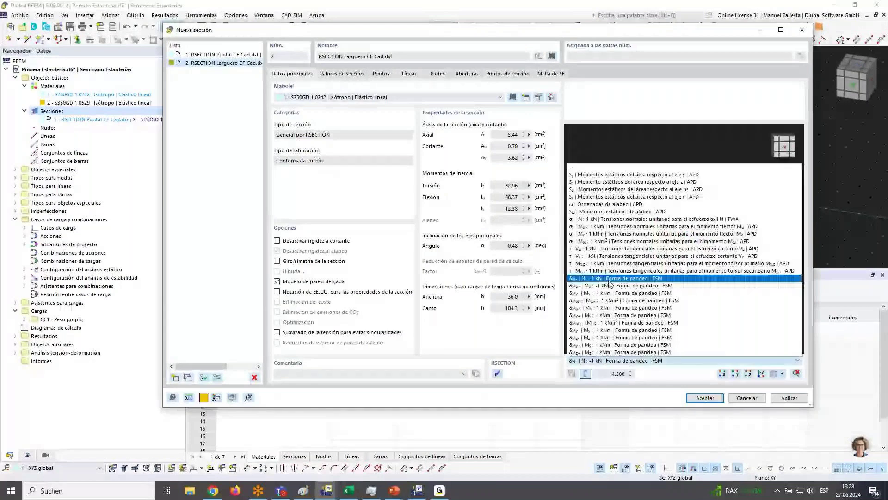
Display the Larguero section's FSM buckling shape for N: -1 kN, examine it in 3D and close the finite strip results.
{"action": "left_click", "coordinate": [661, 357]}
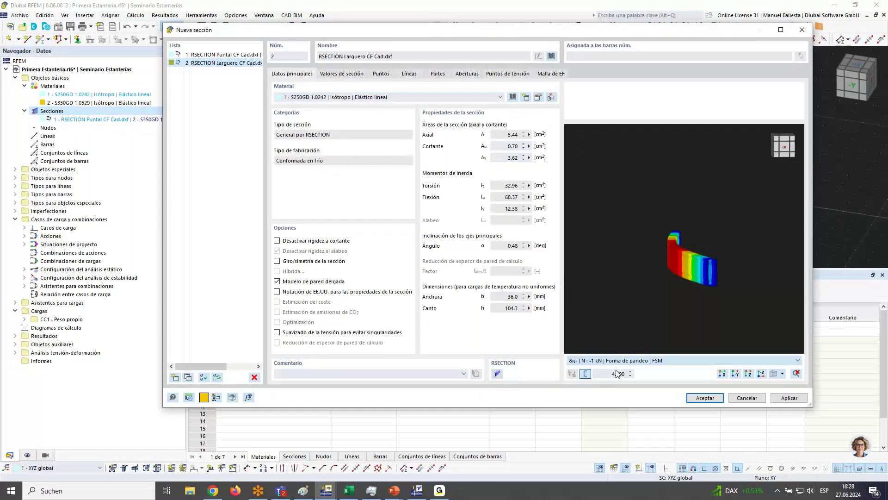
{"action": "left_click", "coordinate": [615, 361]}
{"action": "left_click", "coordinate": [614, 277]}
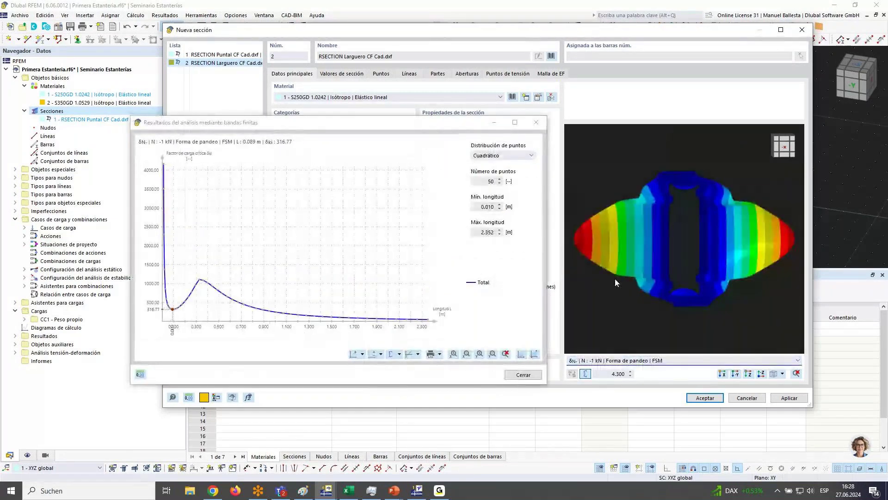
{"action": "middle_click_drag", "start_coordinate": [766, 264], "coordinate": [635, 216], "text": "ctrl"}
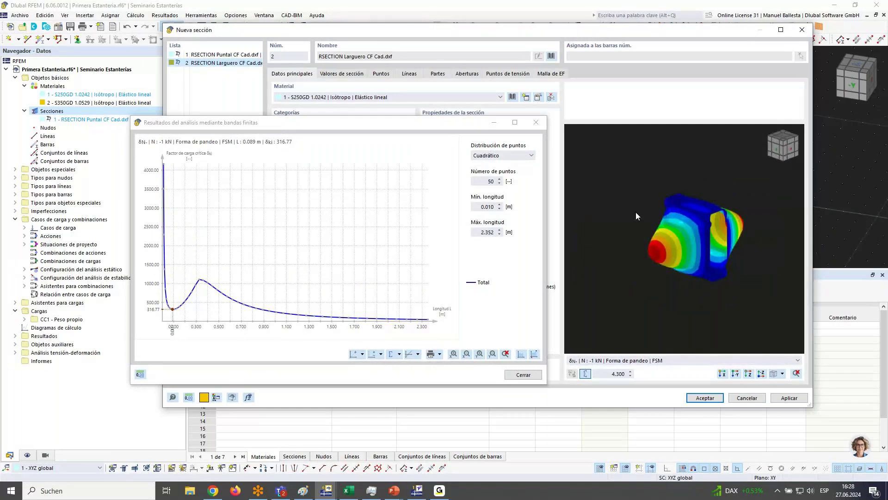
{"action": "scroll", "coordinate": [667, 227], "scroll_direction": "up", "scroll_amount": 2}
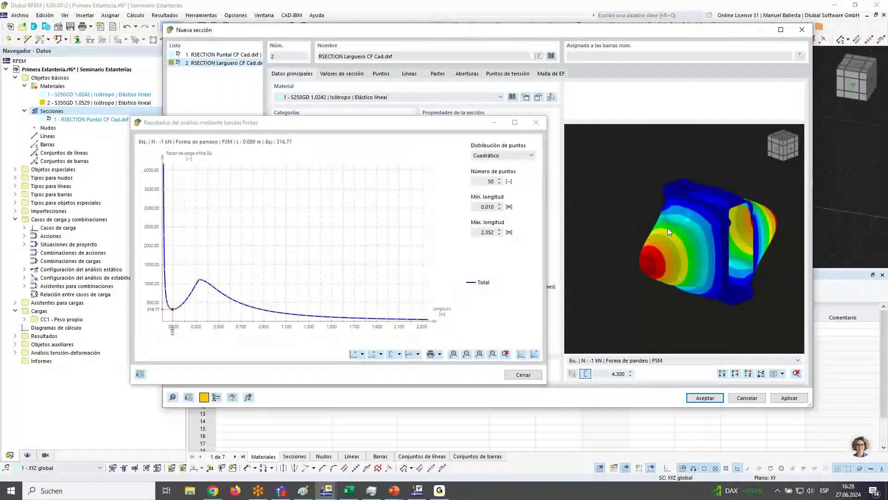
{"action": "scroll", "coordinate": [668, 228], "scroll_direction": "down", "scroll_amount": 2}
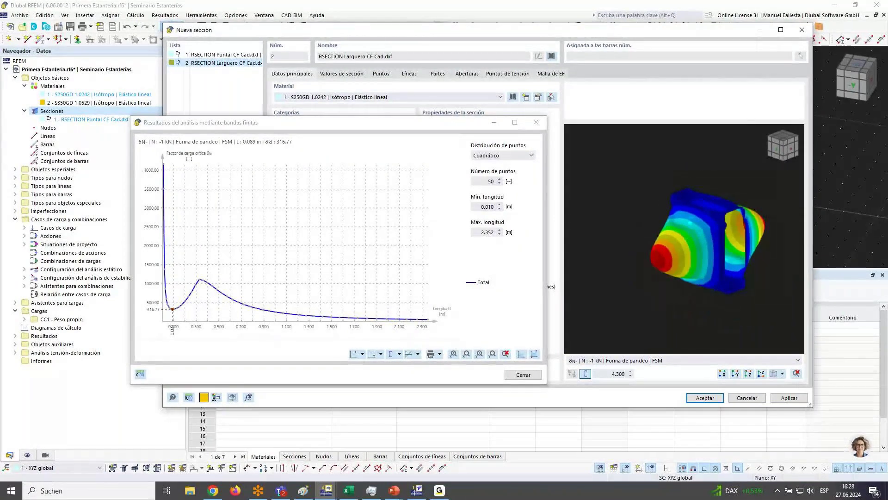
{"action": "left_click", "coordinate": [523, 374]}
Display the FSM buckling shape for Mu: -1 kNm and examine it in 3D with the length setting reduced to 1.700.
{"action": "left_click", "coordinate": [685, 360]}
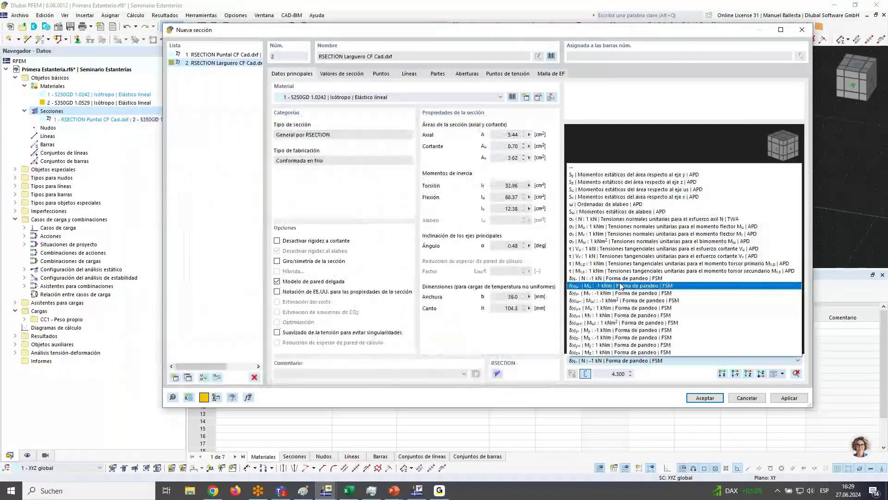
{"action": "left_click", "coordinate": [619, 286]}
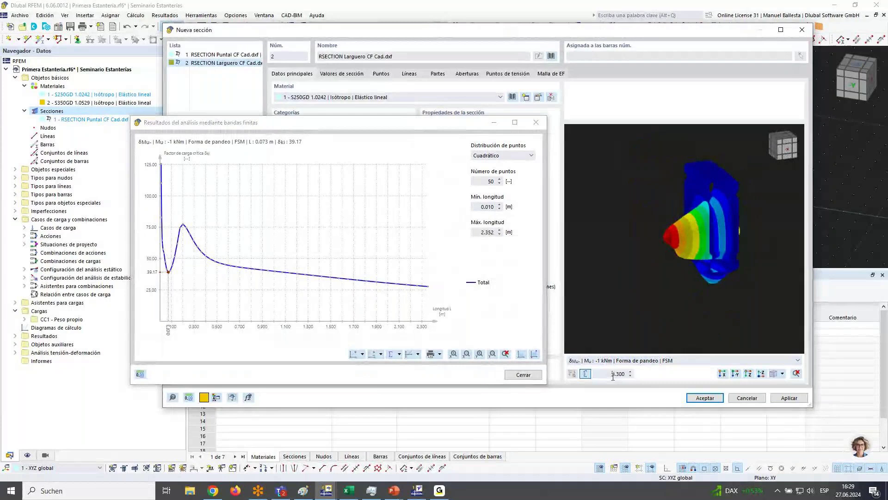
{"action": "scroll", "coordinate": [613, 376], "scroll_direction": "up", "scroll_amount": 2}
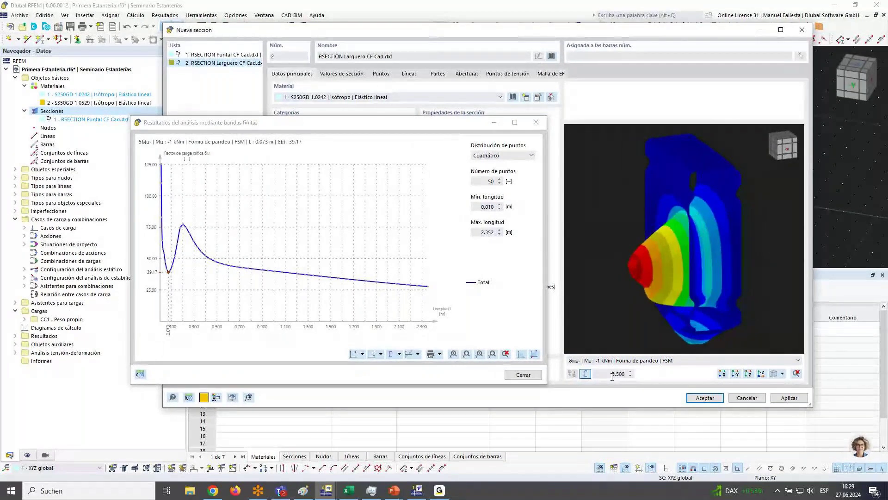
{"action": "scroll", "coordinate": [613, 374], "scroll_direction": "down", "scroll_amount": 10}
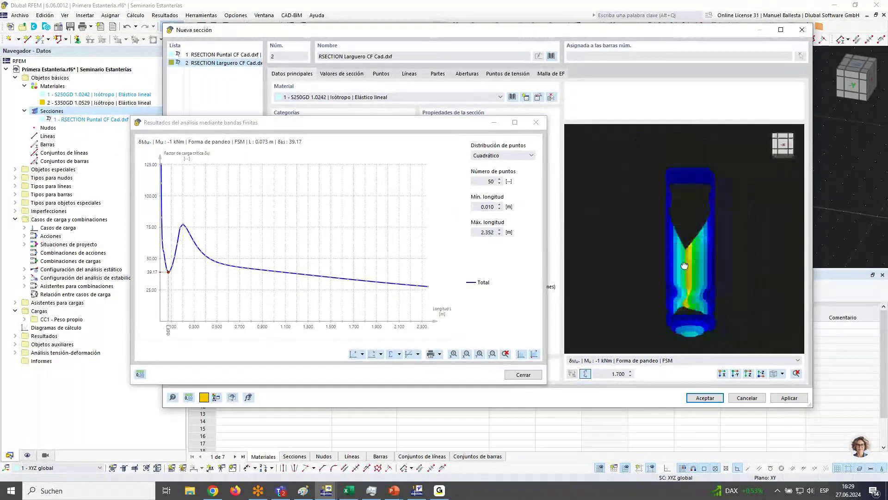
{"action": "scroll", "coordinate": [680, 278], "scroll_direction": "up", "scroll_amount": 4}
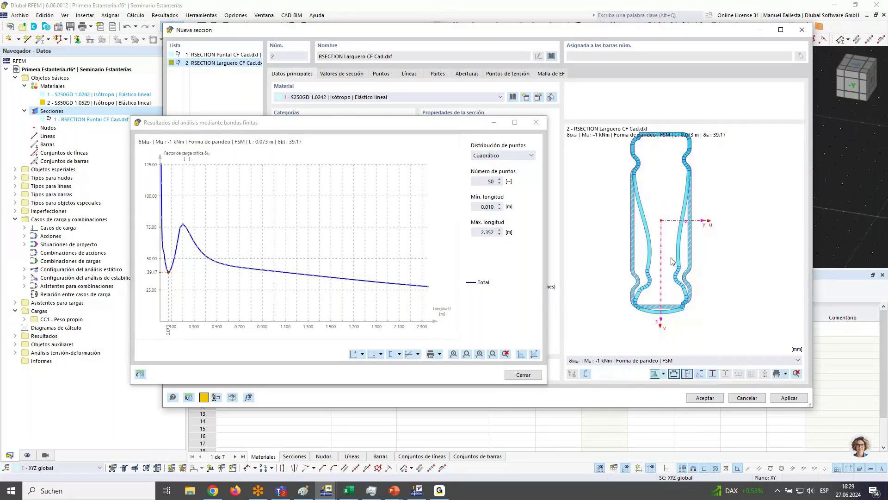
Compare the Mu: -1 kNm buckling shapes at about 1.731 m, 2.257 m and 1.418 m on the critical load curve.
{"action": "left_click", "coordinate": [383, 281]}
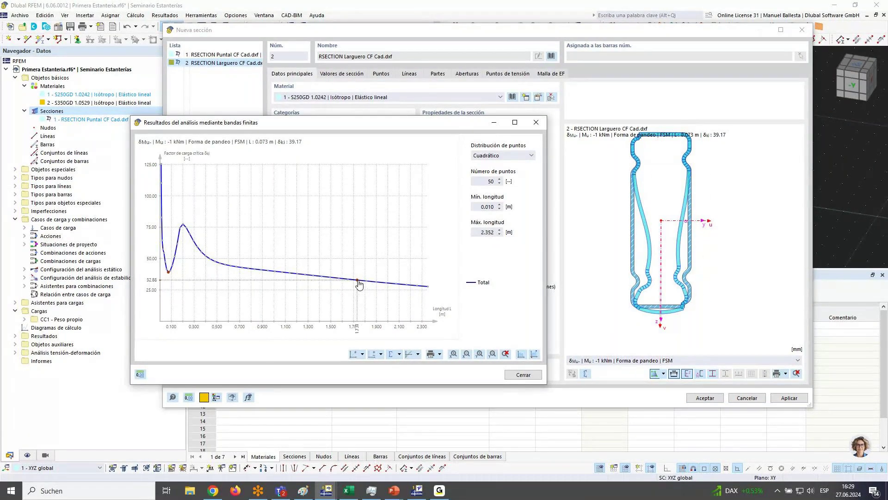
{"action": "left_click", "coordinate": [359, 285]}
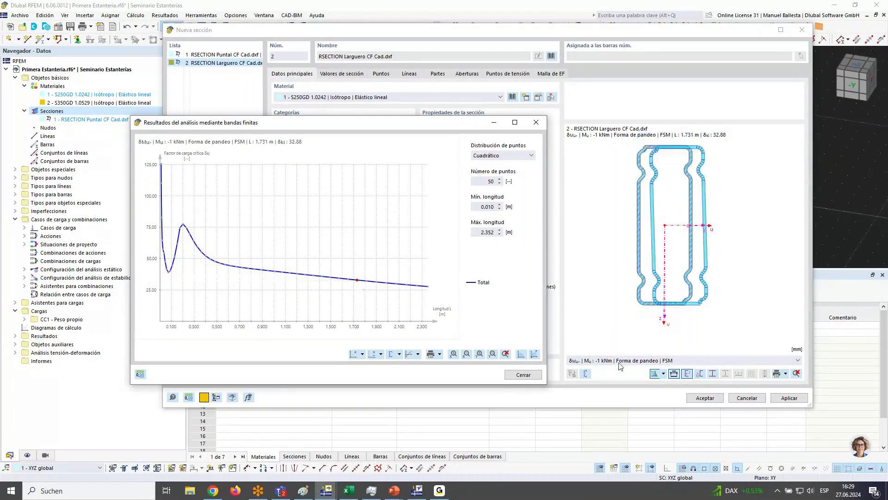
{"action": "left_click", "coordinate": [419, 287]}
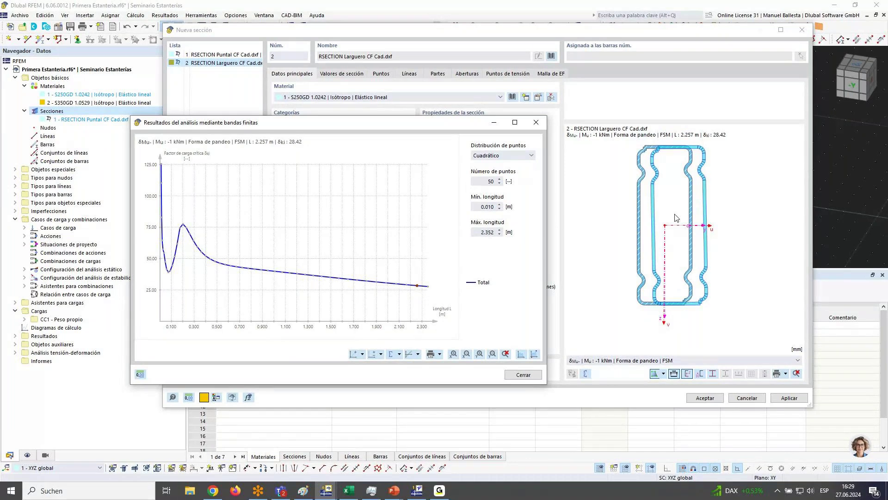
{"action": "left_click", "coordinate": [321, 276]}
Examine the Mu buckling shape for the 1.418 m length in 3D, close the results and accept the new Larguero section.
{"action": "left_click", "coordinate": [586, 373]}
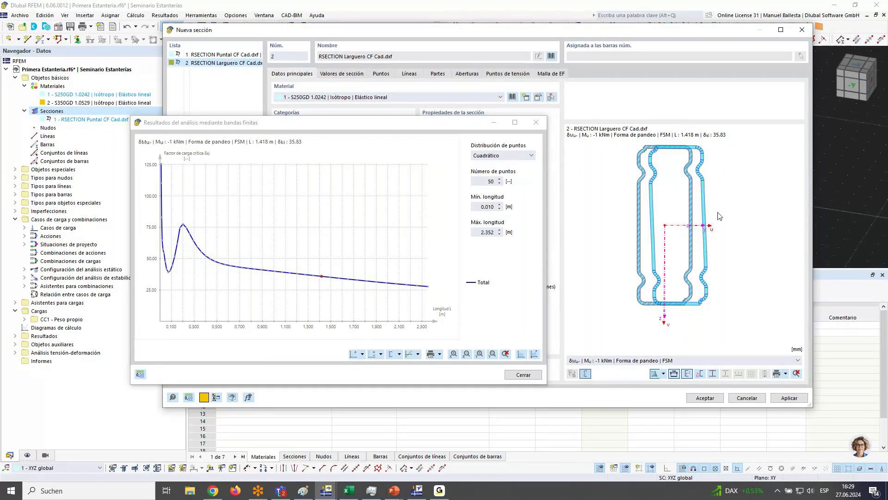
{"action": "scroll", "coordinate": [708, 225], "scroll_direction": "down", "scroll_amount": 3}
{"action": "middle_click_drag", "start_coordinate": [692, 244], "coordinate": [699, 227]}
{"action": "scroll", "coordinate": [602, 373], "scroll_direction": "up", "scroll_amount": 4}
{"action": "scroll", "coordinate": [602, 374], "scroll_direction": "up", "scroll_amount": 4}
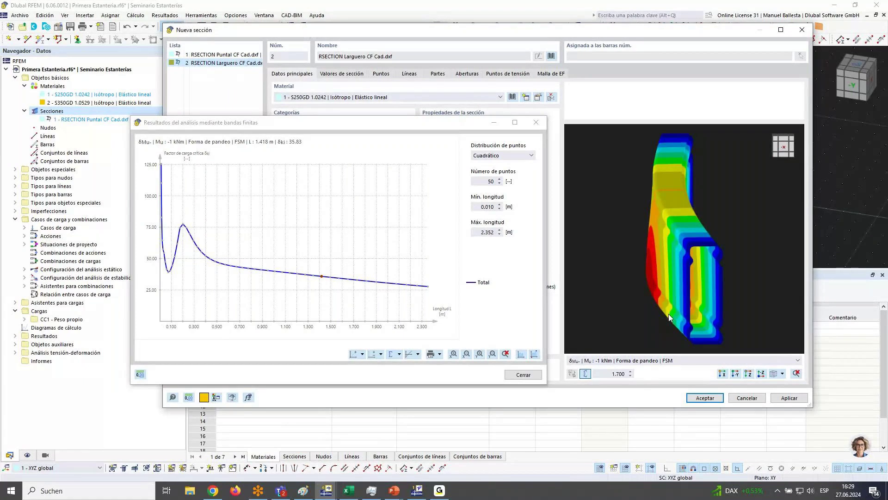
{"action": "scroll", "coordinate": [669, 318], "scroll_direction": "down", "scroll_amount": 2}
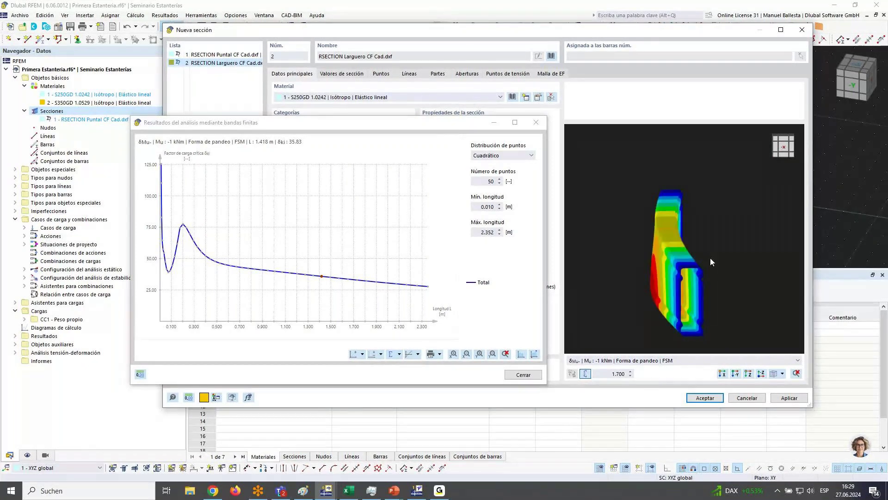
{"action": "middle_click_drag", "start_coordinate": [705, 316], "coordinate": [735, 319]}
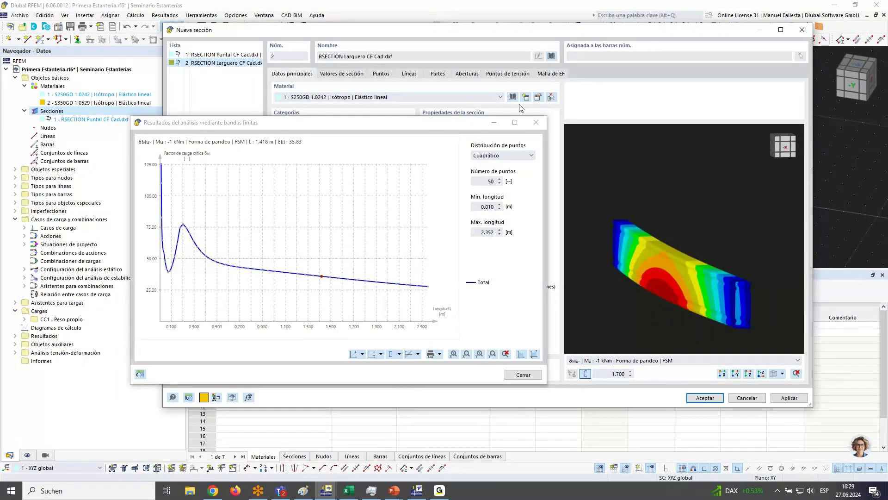
{"action": "key", "text": "Escape"}
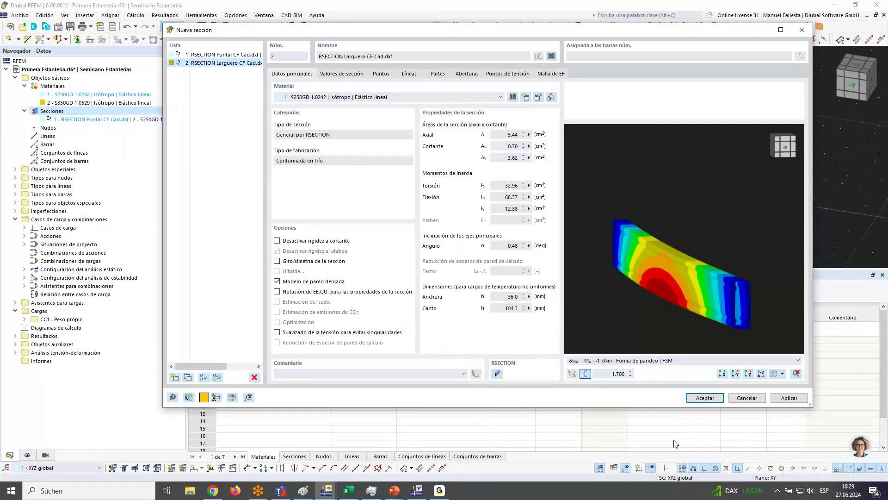
{"action": "left_click", "coordinate": [699, 397]}
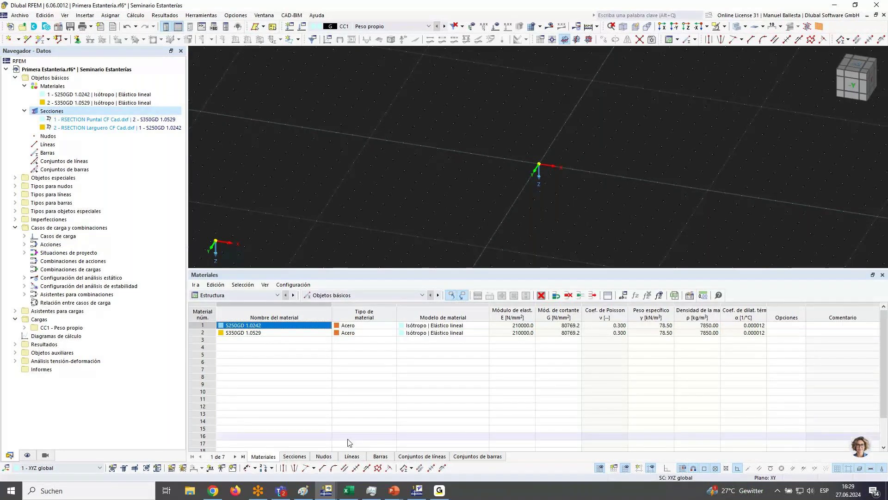
Add section 3 as U 50/30/1.5/1.5/C in the sections table.
{"action": "left_click", "coordinate": [296, 457]}
{"action": "left_click", "coordinate": [277, 340]}
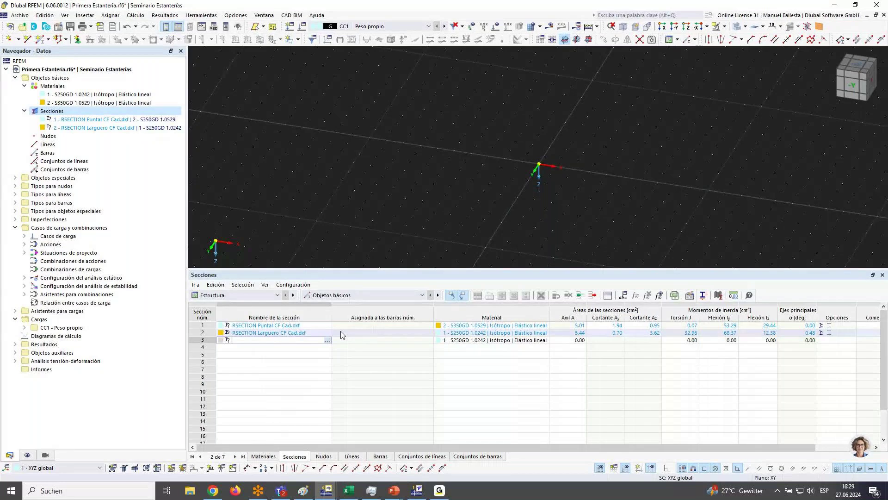
{"action": "type", "text": "U"}
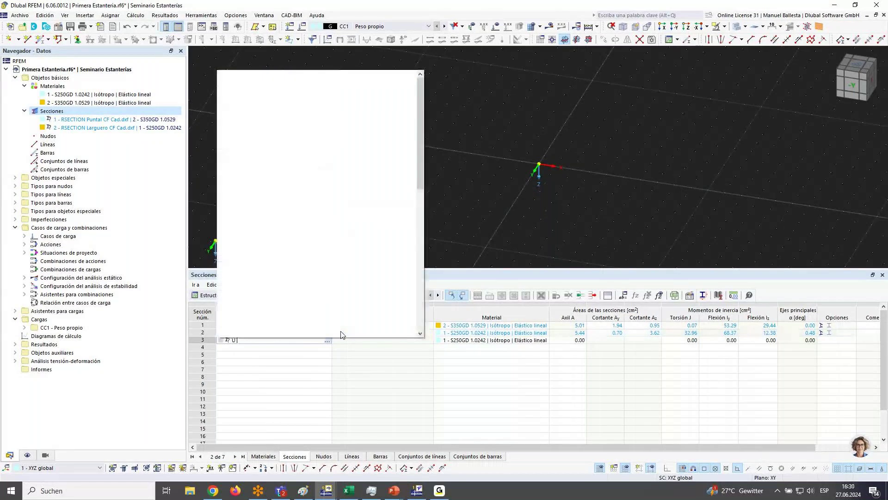
{"action": "type", "text": " 50/"}
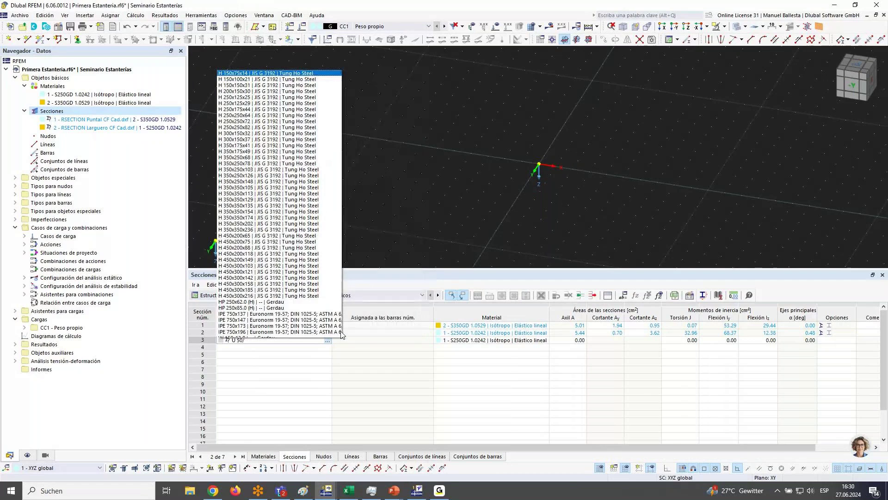
{"action": "type", "text": "30/"}
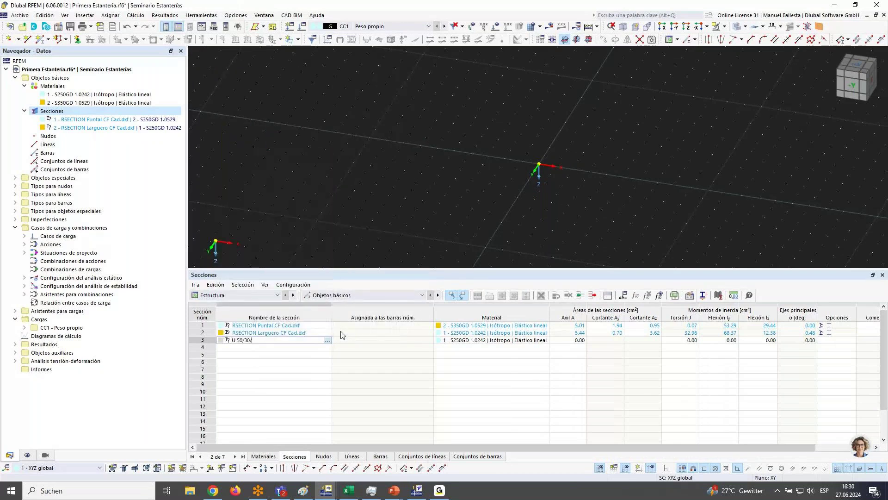
{"action": "type", "text": "1.5/1.5/C"}
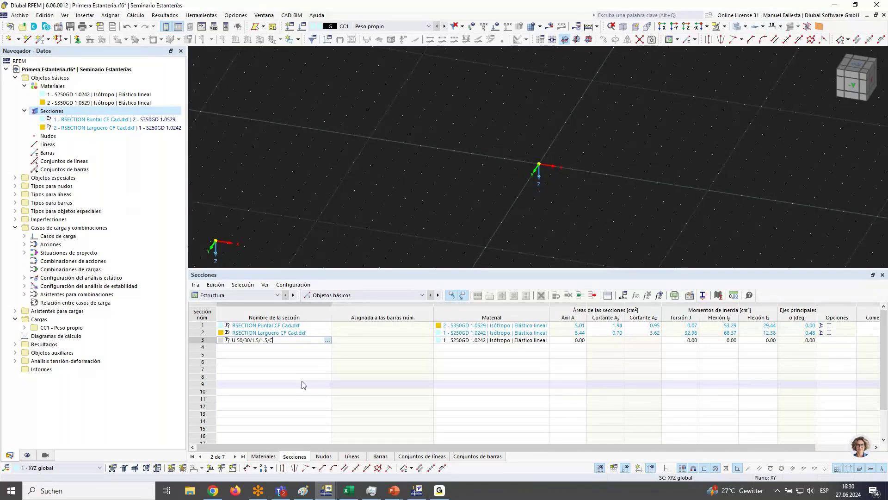
{"action": "left_click", "coordinate": [312, 368]}
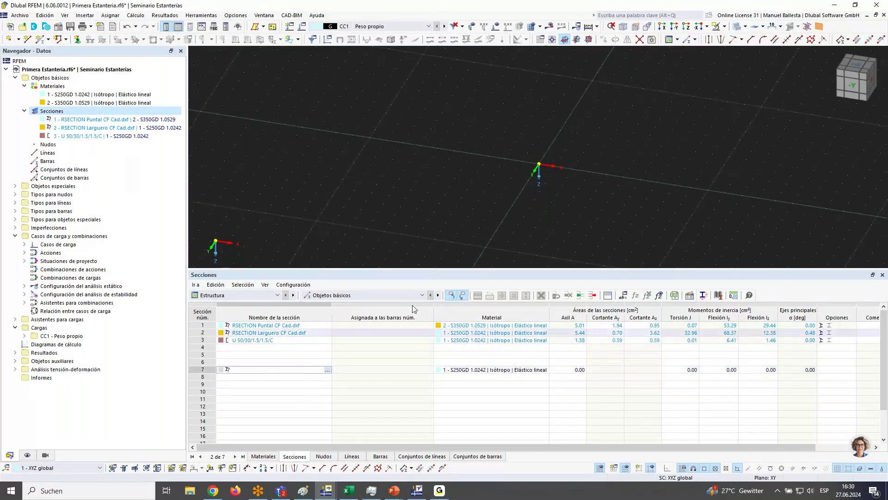
Set the view to -Y with the XZ work plane and create a node at the origin (0, 0, 0).
{"action": "scroll", "coordinate": [555, 139], "scroll_direction": "down", "scroll_amount": 2}
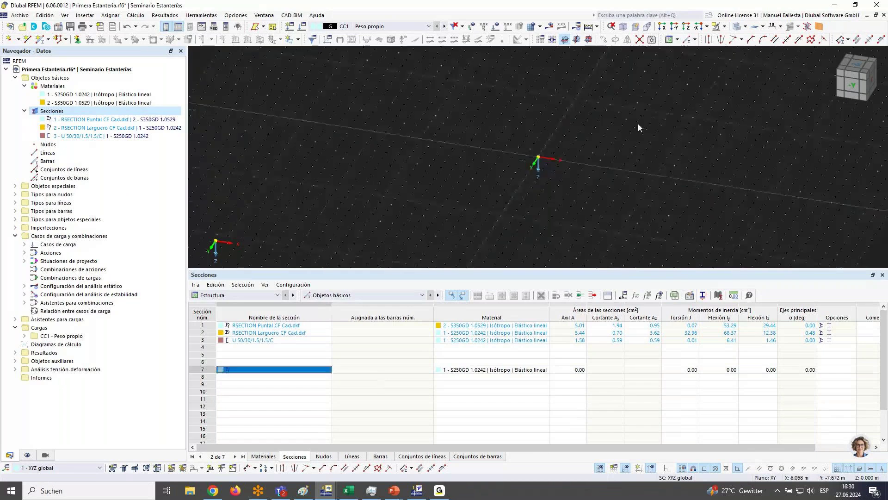
{"action": "left_click", "coordinate": [674, 26]}
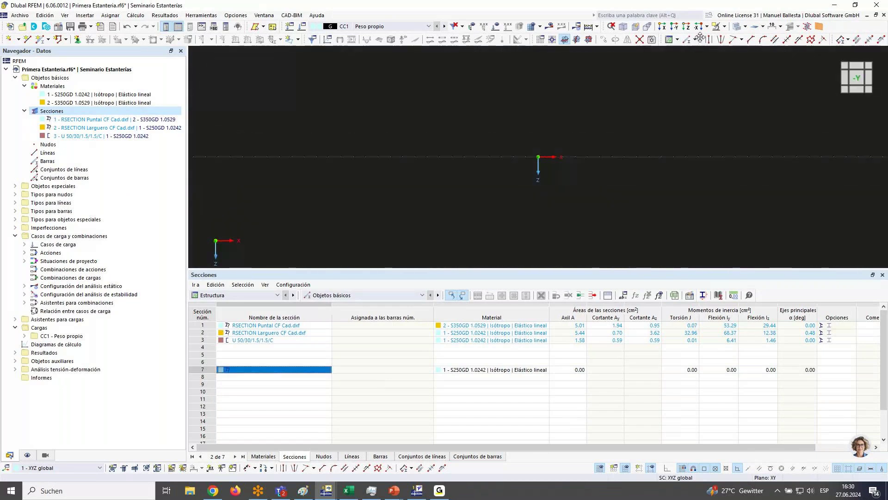
{"action": "left_click", "coordinate": [588, 39]}
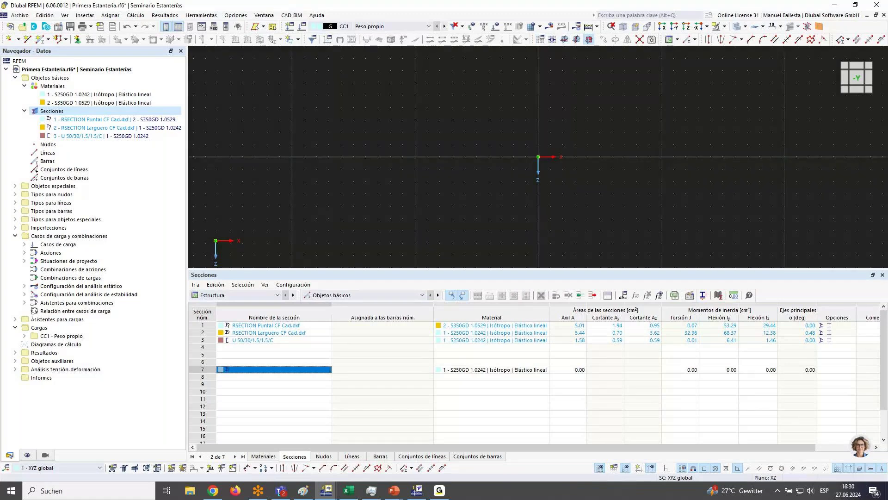
{"action": "left_click", "coordinate": [11, 39]}
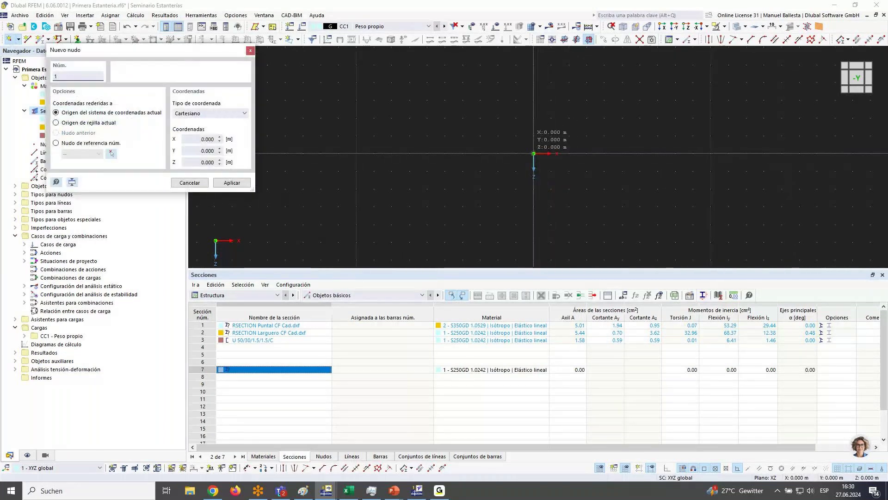
{"action": "key", "text": "Escape"}
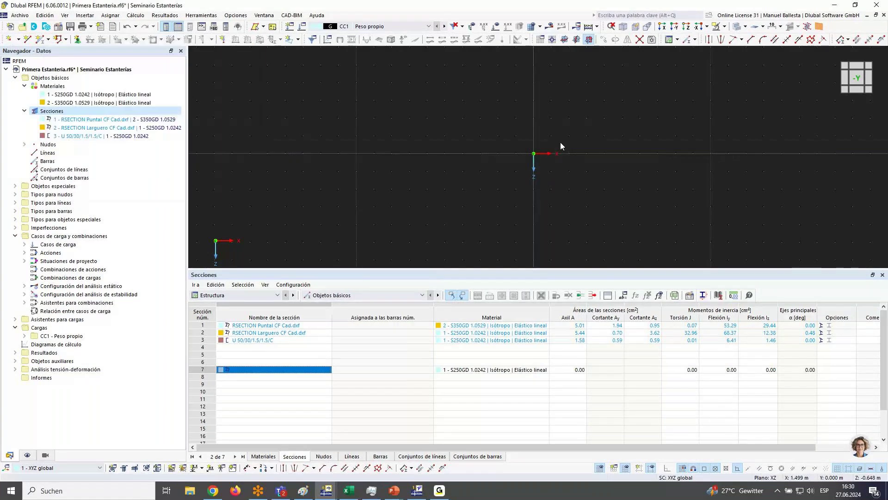
Move the node by -0.1 m in Z without creating a copy.
{"action": "left_click", "coordinate": [603, 39]}
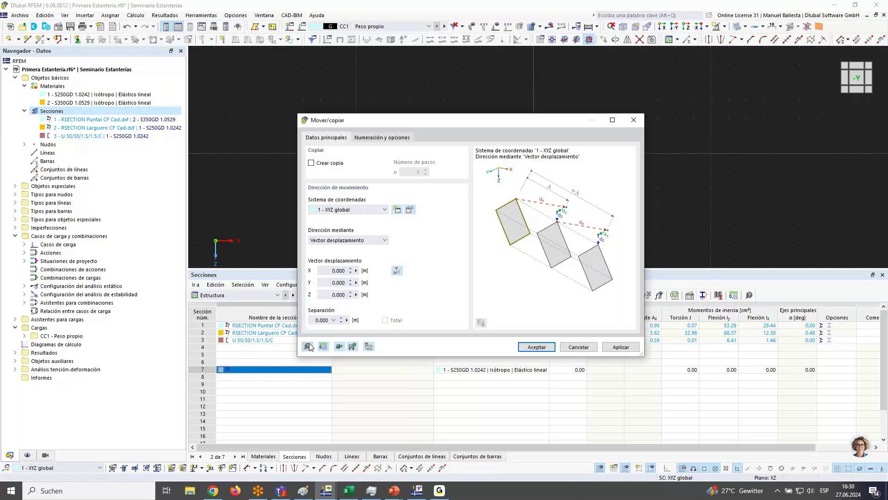
{"action": "left_click", "coordinate": [338, 295]}
{"action": "type", "text": "-0.1"}
{"action": "left_click", "coordinate": [536, 346]}
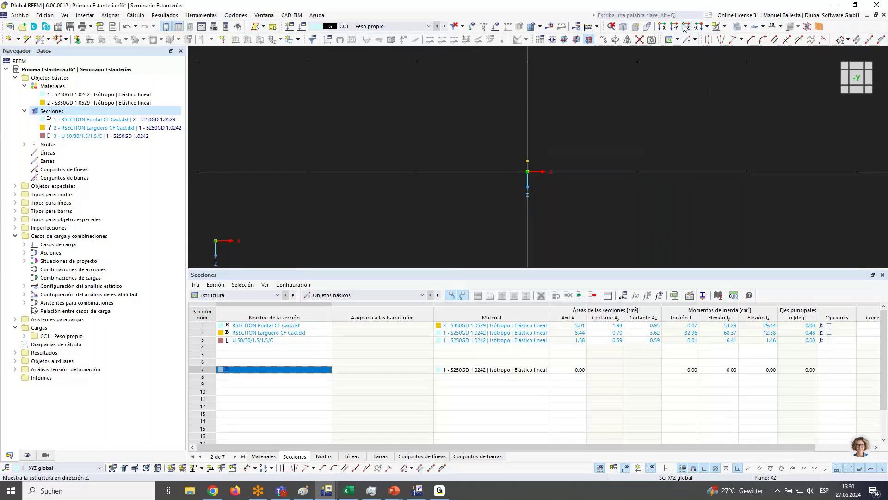
Copy the node once with a displacement of -10 m in Z.
{"action": "left_click", "coordinate": [603, 40]}
{"action": "left_click_drag", "start_coordinate": [324, 295], "coordinate": [390, 295]}
{"action": "type", "text": "-10"}
{"action": "left_click", "coordinate": [313, 163]}
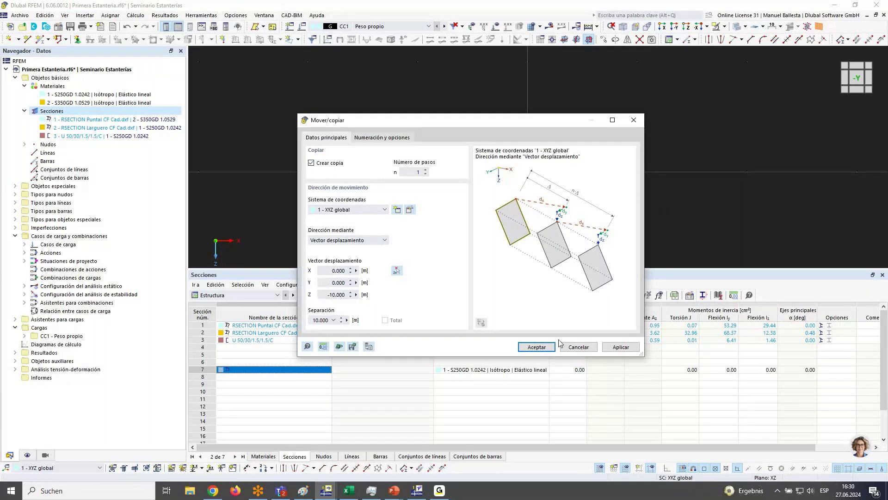
{"action": "left_click", "coordinate": [537, 347]}
Copy the top node of the upright once with a displacement of -0.1 m in Z.
{"action": "middle_click_drag", "start_coordinate": [573, 156], "coordinate": [561, 187]}
{"action": "scroll", "coordinate": [561, 186], "scroll_direction": "down", "scroll_amount": 5}
{"action": "scroll", "coordinate": [557, 109], "scroll_direction": "up", "scroll_amount": 8}
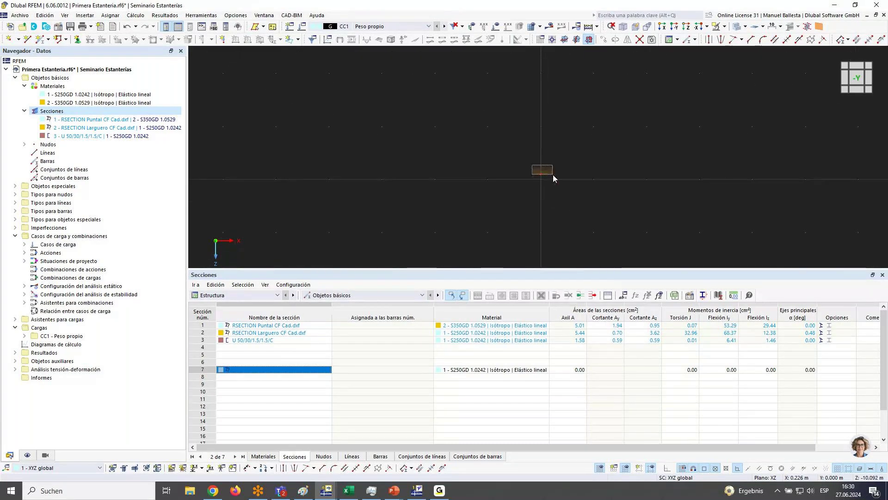
{"action": "right_click", "coordinate": [541, 177]}
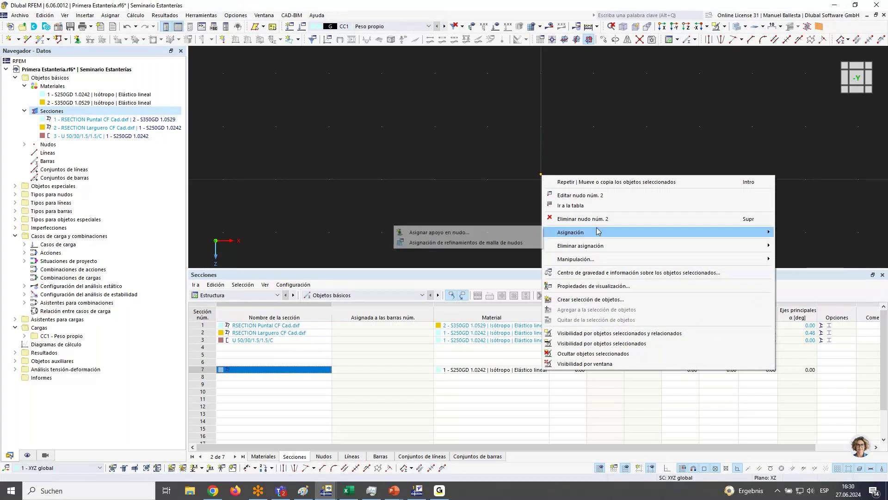
{"action": "left_click", "coordinate": [569, 182]}
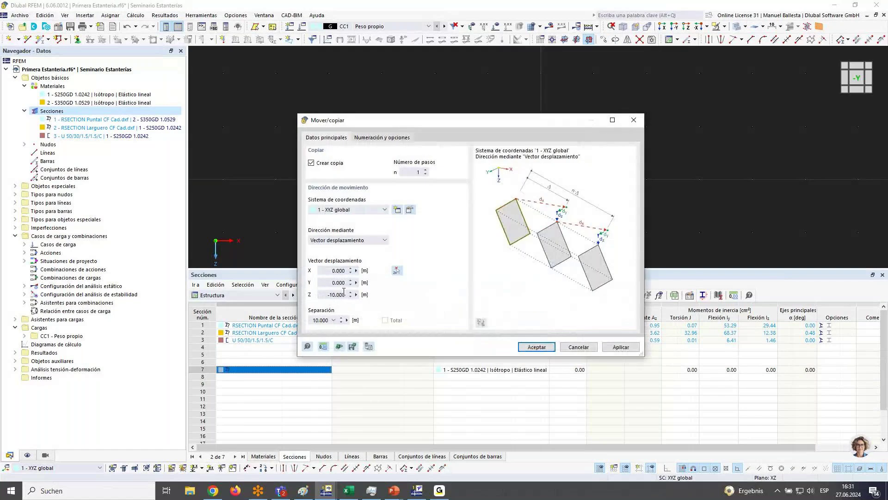
{"action": "double_click", "coordinate": [337, 294]}
{"action": "type", "text": "-0.1"}
{"action": "left_click", "coordinate": [536, 347]}
Define a new individual bar with uniform section 1 - RSECTION Puntal CF Cad.dxf and a rotation angle of 90°.
{"action": "middle_click_drag", "start_coordinate": [622, 146], "coordinate": [579, 212], "text": "ctrl"}
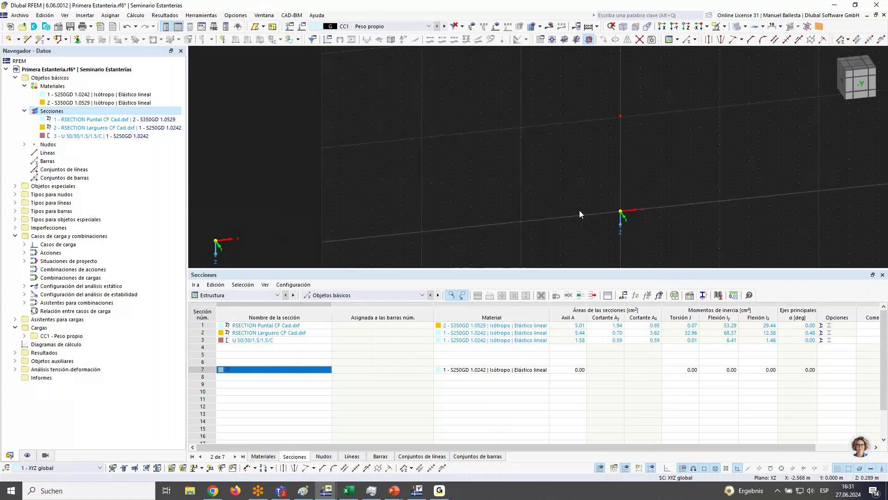
{"action": "left_click", "coordinate": [36, 42]}
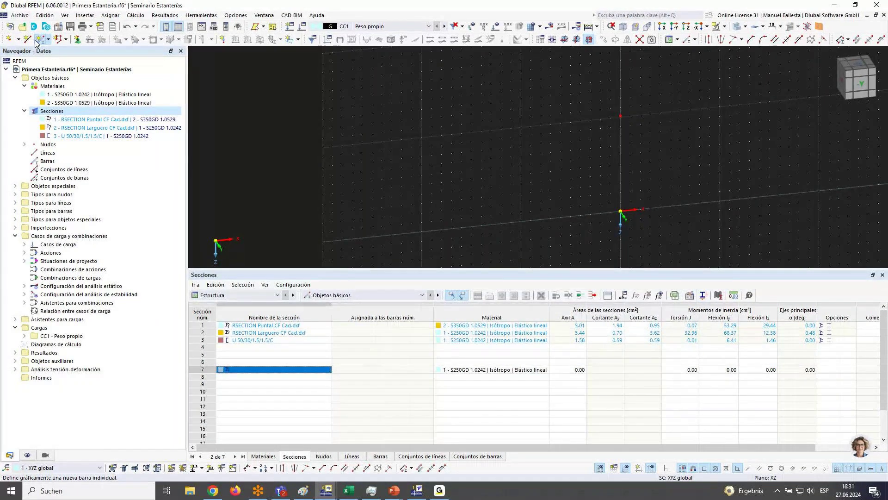
{"action": "left_click", "coordinate": [36, 42]}
{"action": "left_click", "coordinate": [233, 94]}
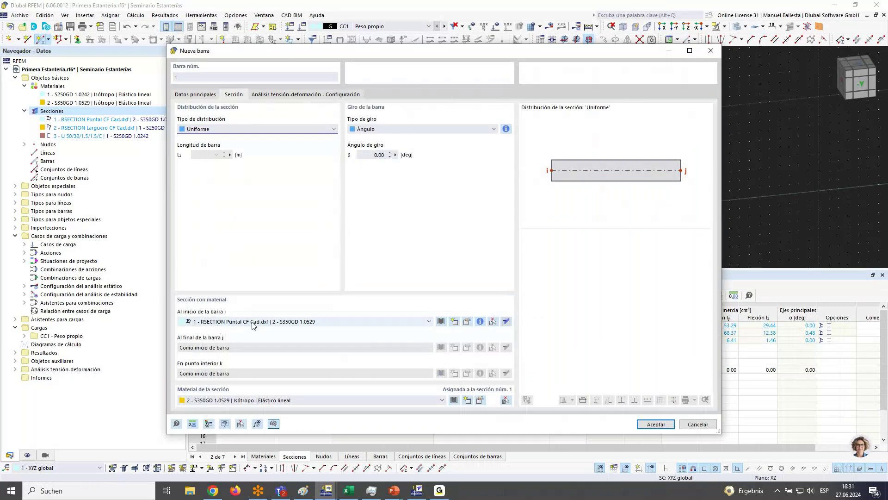
{"action": "left_click", "coordinate": [371, 154]}
{"action": "type", "text": "90"}
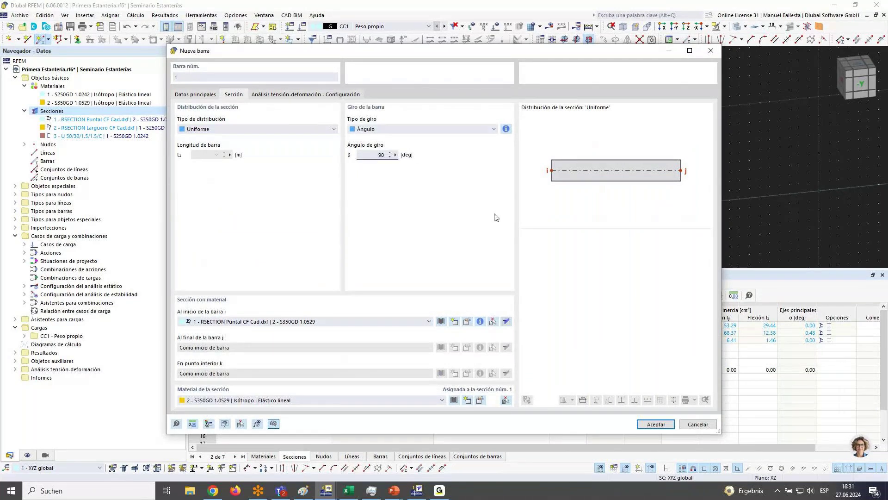
{"action": "left_click", "coordinate": [650, 426]}
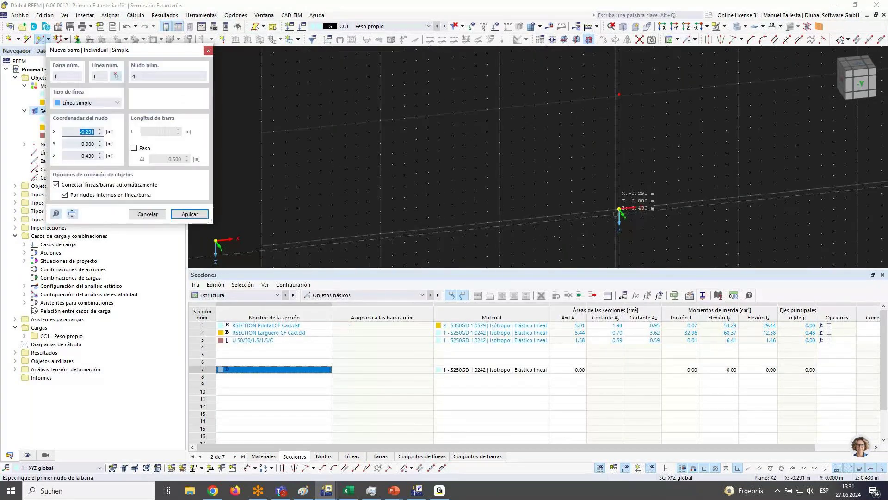
Draw the short base bar from the origin to the node at Z -0.1 m.
{"action": "scroll", "coordinate": [621, 199], "scroll_direction": "up", "scroll_amount": 2}
{"action": "middle_click_drag", "start_coordinate": [625, 191], "coordinate": [621, 183]}
{"action": "left_click", "coordinate": [621, 183]}
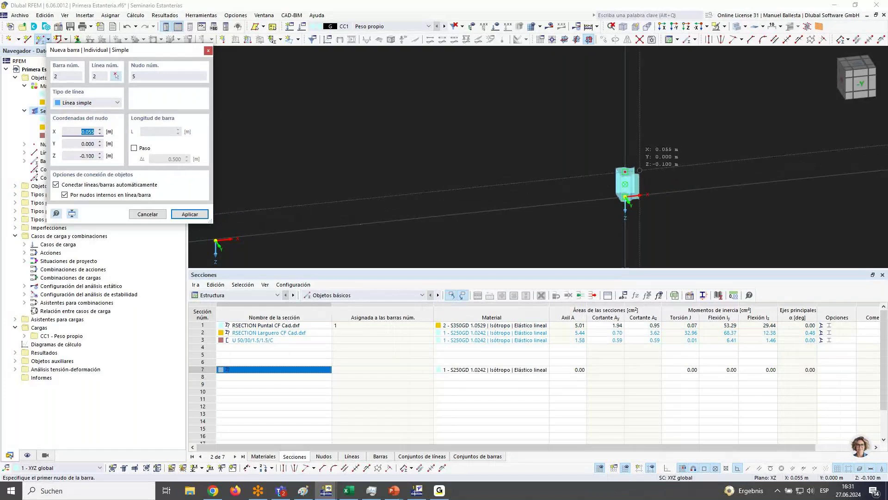
Draw the 10 m bar from the Z -0.1 m node to the Z -10.1 m node and the 0.1 m bar to the top node.
{"action": "left_click", "coordinate": [625, 171]}
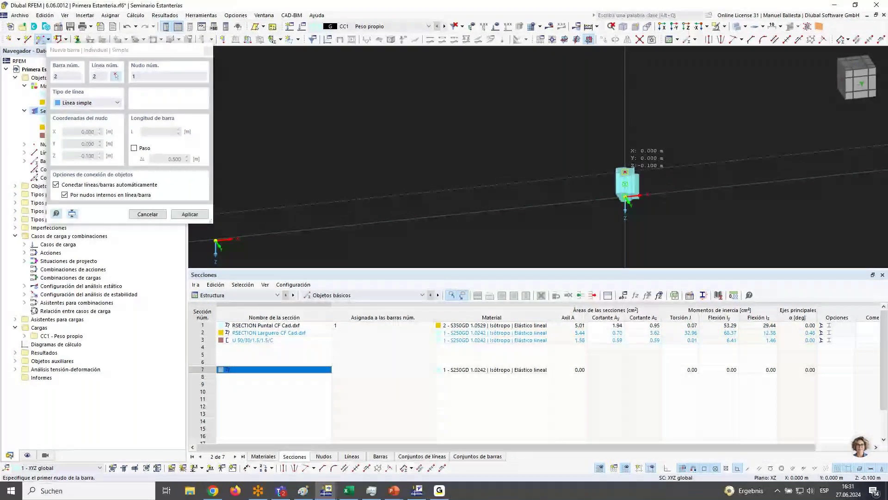
{"action": "left_click", "coordinate": [626, 171]}
{"action": "scroll", "coordinate": [697, 186], "scroll_direction": "down", "scroll_amount": 7}
{"action": "middle_click_drag", "start_coordinate": [667, 53], "coordinate": [661, 217]}
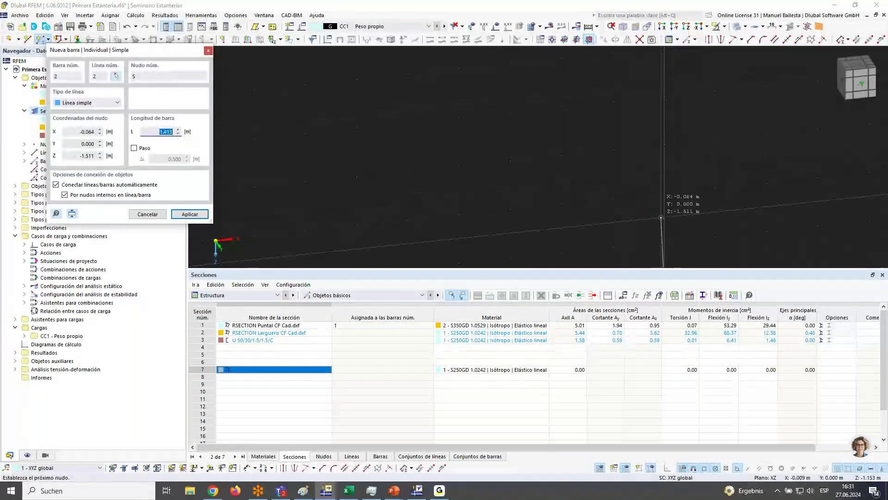
{"action": "scroll", "coordinate": [666, 121], "scroll_direction": "down", "scroll_amount": 3}
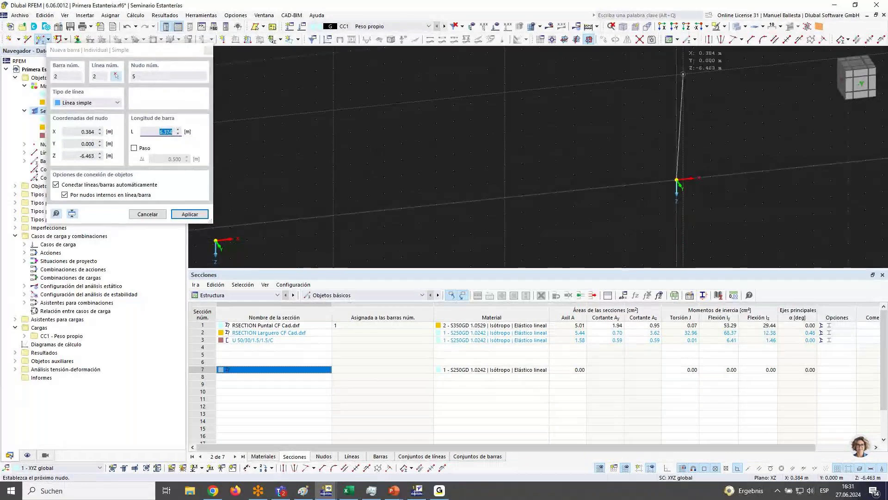
{"action": "scroll", "coordinate": [673, 139], "scroll_direction": "down", "scroll_amount": 3}
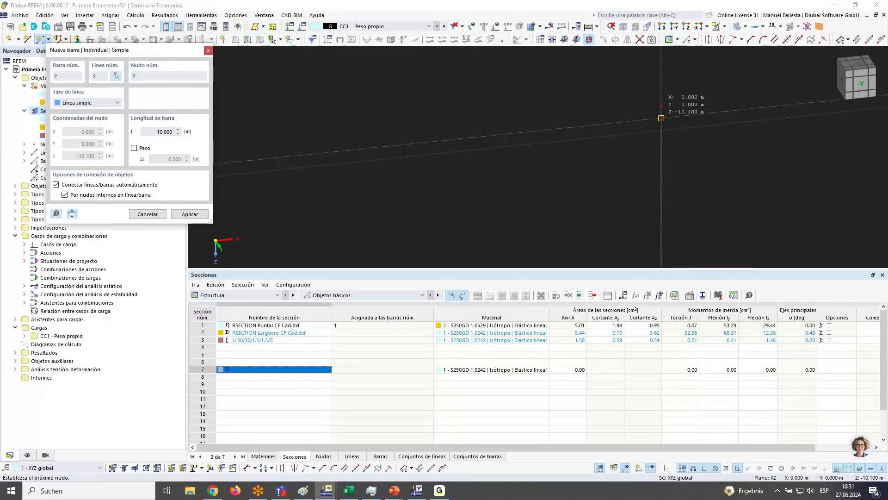
{"action": "left_click", "coordinate": [686, 109]}
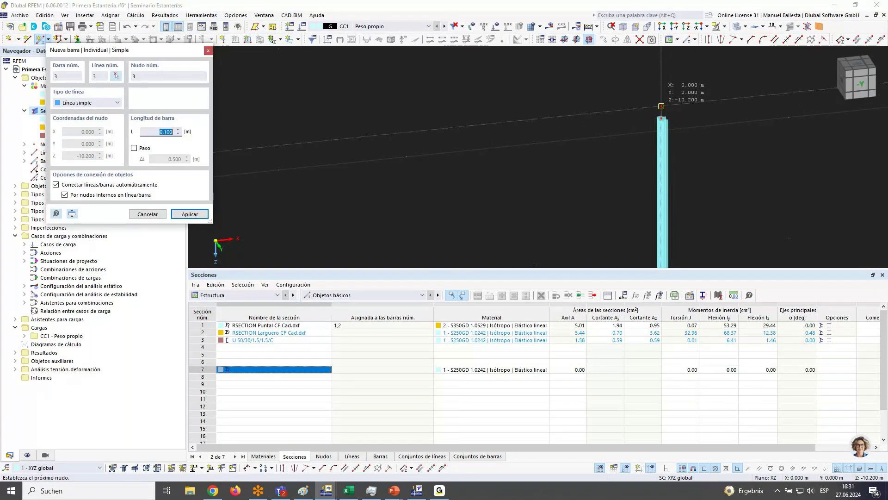
{"action": "left_click", "coordinate": [662, 118]}
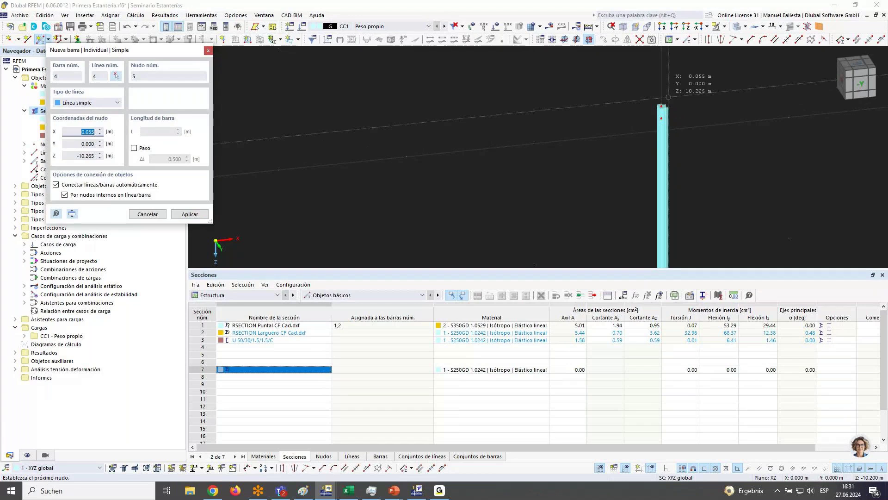
{"action": "left_click", "coordinate": [668, 97]}
{"action": "key", "text": "Escape"}
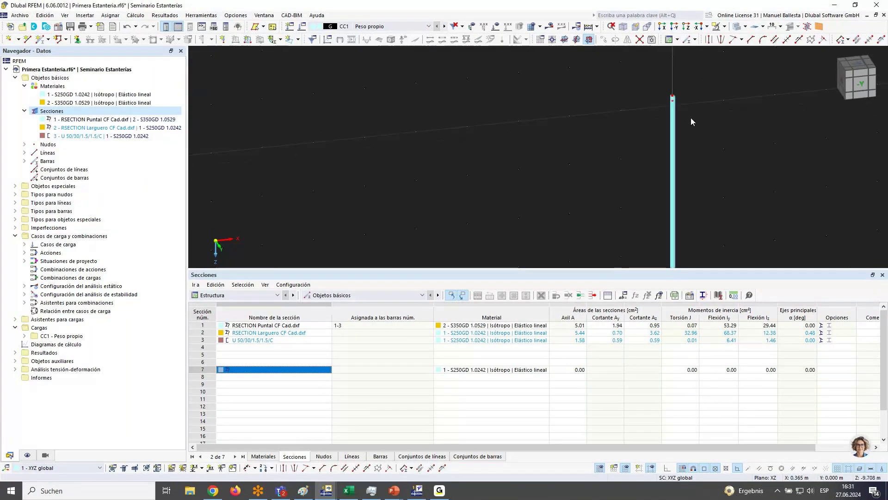
Set the rotation angle of all three upright bars to 180°.
{"action": "scroll", "coordinate": [680, 214], "scroll_direction": "down", "scroll_amount": 3}
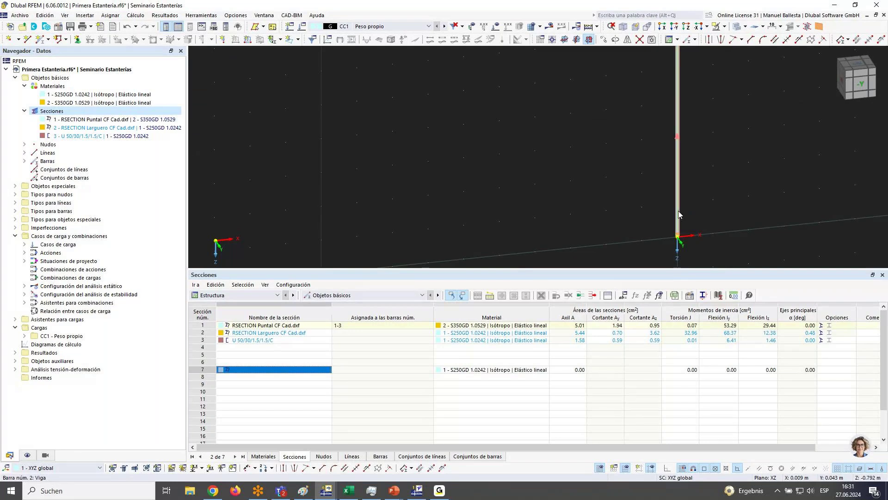
{"action": "right_click", "coordinate": [676, 213]}
{"action": "mouse_move", "coordinate": [696, 251]}
{"action": "left_click", "coordinate": [576, 250]}
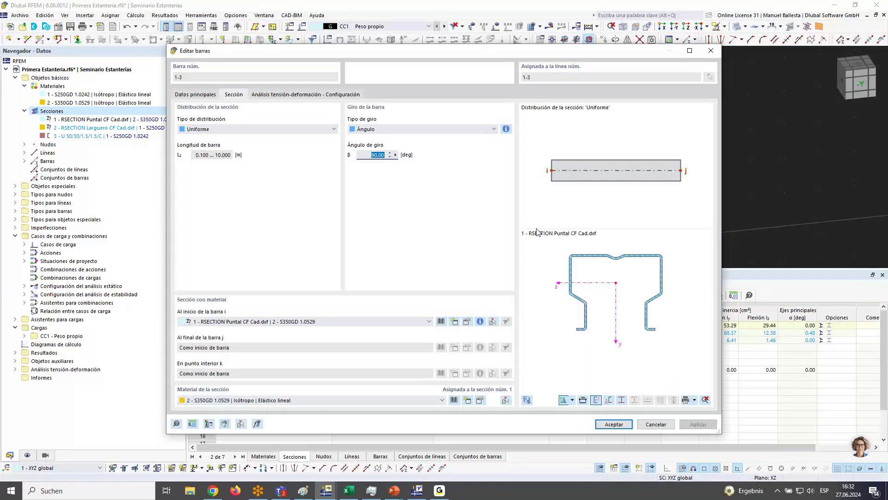
{"action": "type", "text": "180"}
{"action": "left_click", "coordinate": [613, 424]}
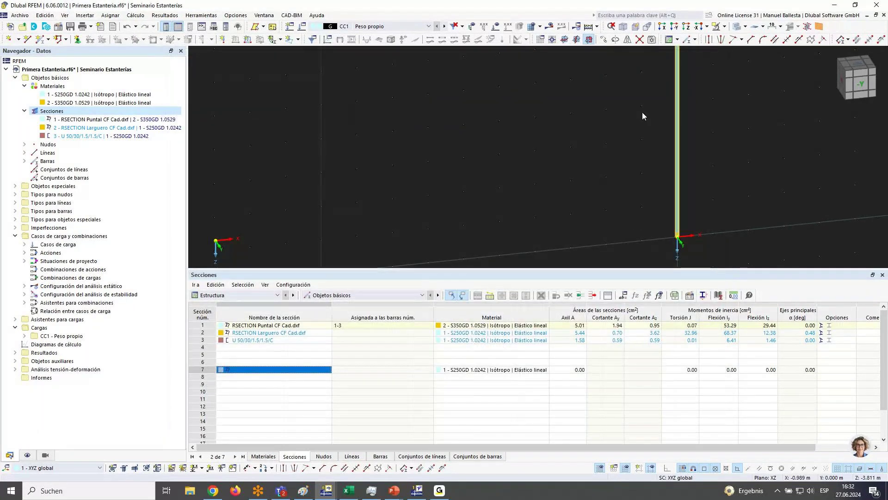
Divide the 10 m upright bar using 9 intermediate nodes.
{"action": "mouse_move", "coordinate": [639, 191]}
{"action": "middle_mouse_down", "text": "ctrl"}
{"action": "mouse_move", "coordinate": [696, 252]}
{"action": "mouse_move", "coordinate": [710, 248]}
{"action": "mouse_move", "coordinate": [638, 198]}
{"action": "middle_mouse_up", "text": "ctrl"}
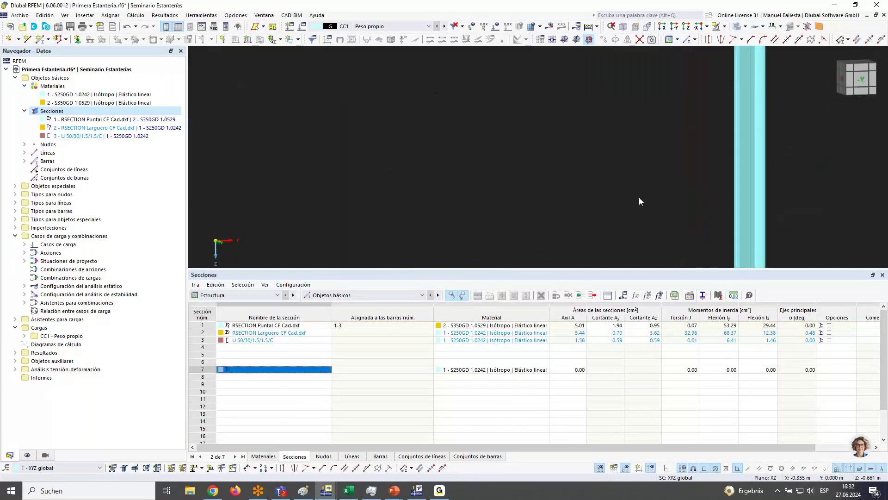
{"action": "middle_click", "coordinate": [684, 176]}
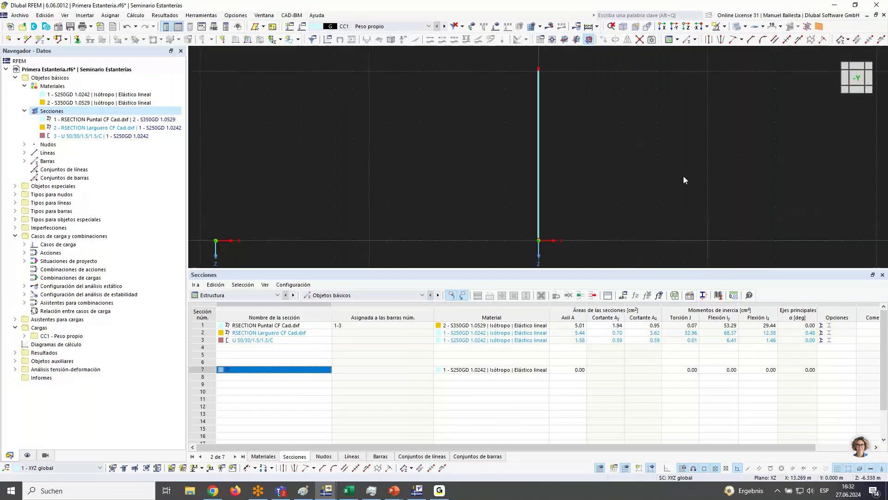
{"action": "left_click_drag", "start_coordinate": [584, 174], "coordinate": [507, 149]}
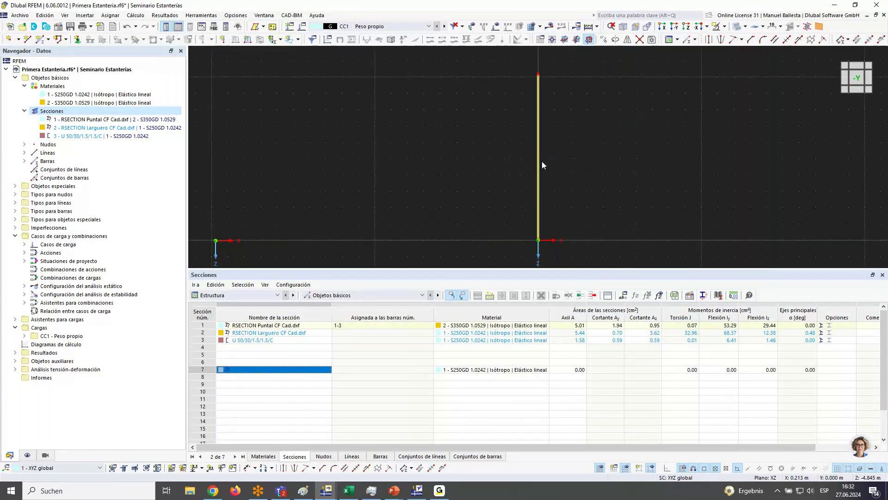
{"action": "right_click", "coordinate": [537, 168]}
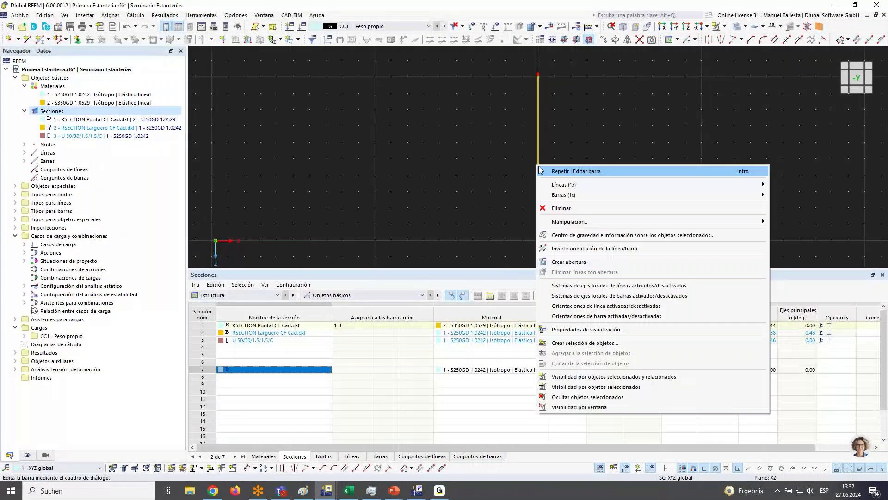
{"action": "mouse_move", "coordinate": [574, 193]}
{"action": "mouse_move", "coordinate": [509, 265]}
{"action": "left_click", "coordinate": [588, 280]}
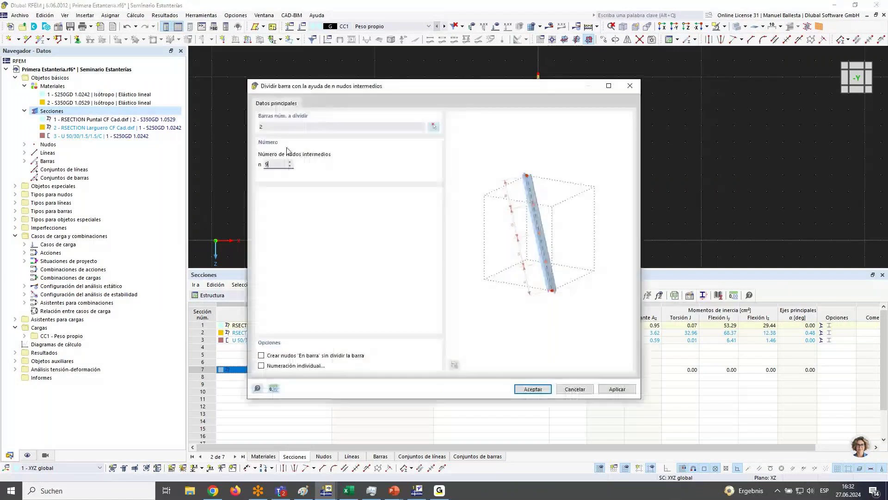
{"action": "left_click", "coordinate": [533, 389]}
Create a continuous member set (Barras continuas) from all the bars of the upright.
{"action": "middle_click_drag", "start_coordinate": [578, 192], "coordinate": [523, 213], "text": "ctrl"}
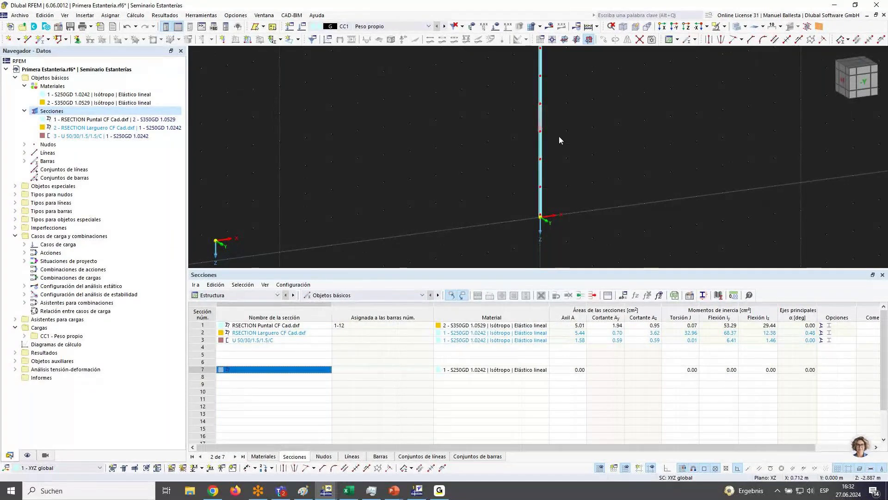
{"action": "mouse_move", "coordinate": [559, 140]}
{"action": "middle_mouse_down", "text": "ctrl"}
{"action": "mouse_move", "coordinate": [554, 159]}
{"action": "mouse_move", "coordinate": [568, 83]}
{"action": "mouse_move", "coordinate": [559, 79]}
{"action": "mouse_move", "coordinate": [561, 123]}
{"action": "middle_mouse_up", "text": "ctrl"}
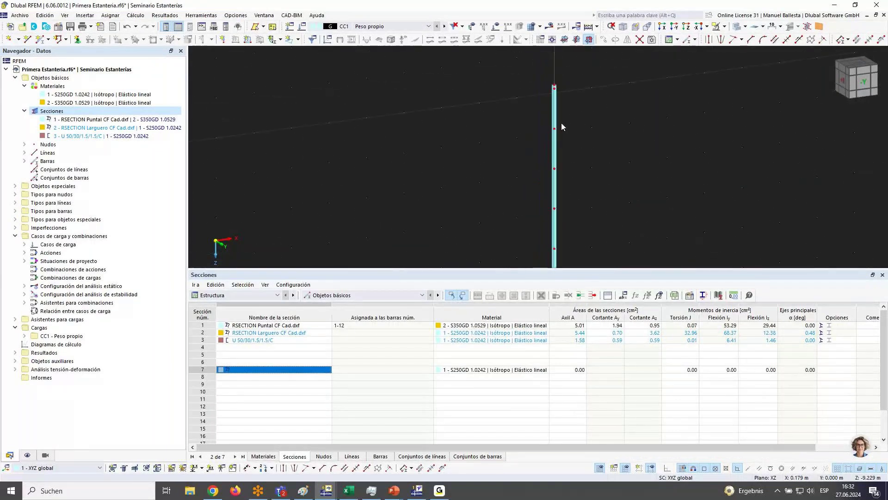
{"action": "scroll", "coordinate": [562, 115], "scroll_direction": "down", "scroll_amount": 3}
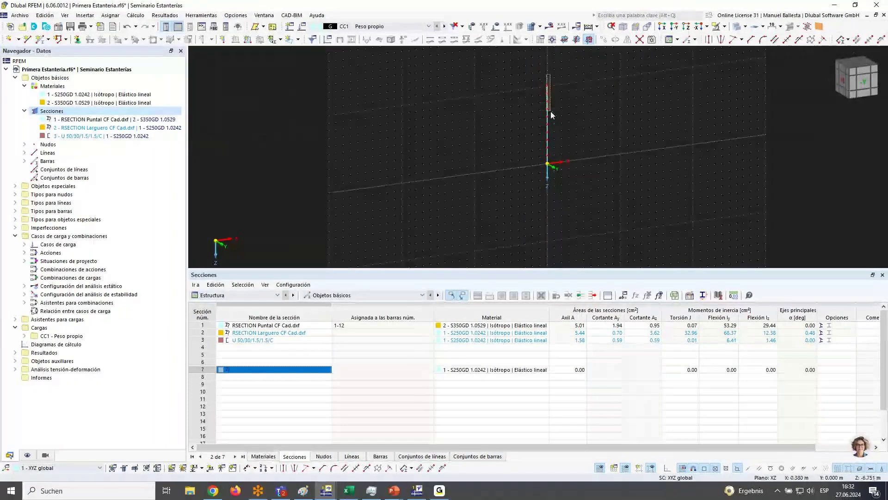
{"action": "scroll", "coordinate": [555, 185], "scroll_direction": "up", "scroll_amount": 5}
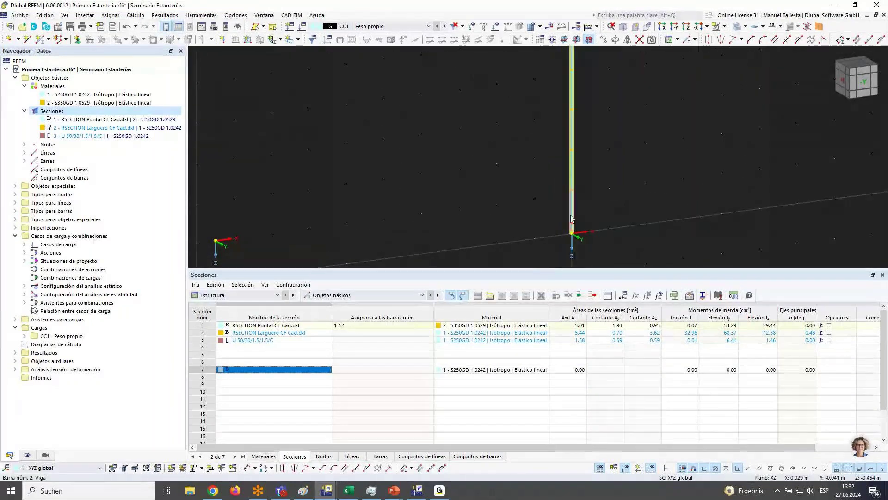
{"action": "right_click", "coordinate": [572, 216]}
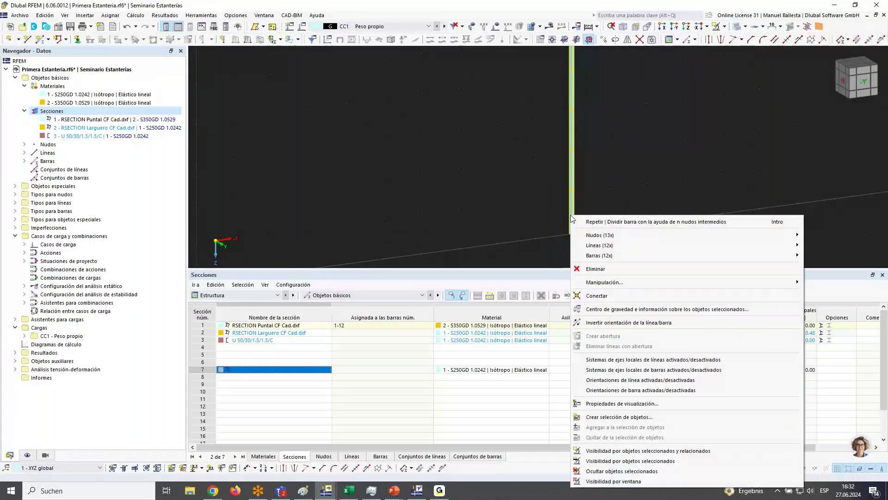
{"action": "left_click", "coordinate": [456, 231]}
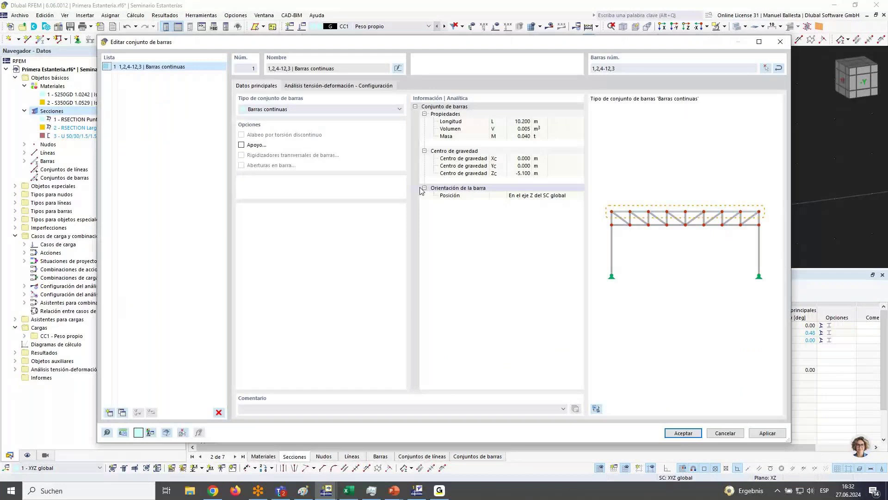
{"action": "left_click", "coordinate": [684, 432]}
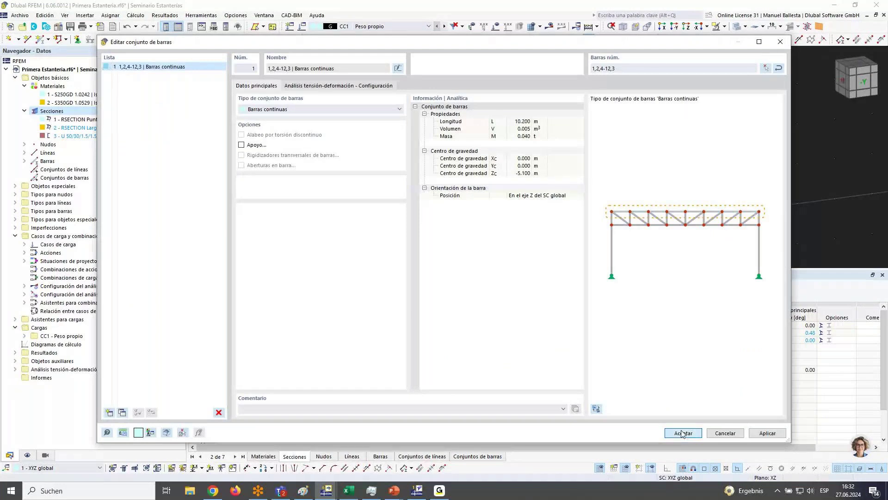
Return the model to the -Y view, zoomed in on the base of the upright.
{"action": "scroll", "coordinate": [584, 188], "scroll_direction": "up", "scroll_amount": 5}
{"action": "scroll", "coordinate": [583, 188], "scroll_direction": "down", "scroll_amount": 7}
{"action": "left_click", "coordinate": [862, 83]}
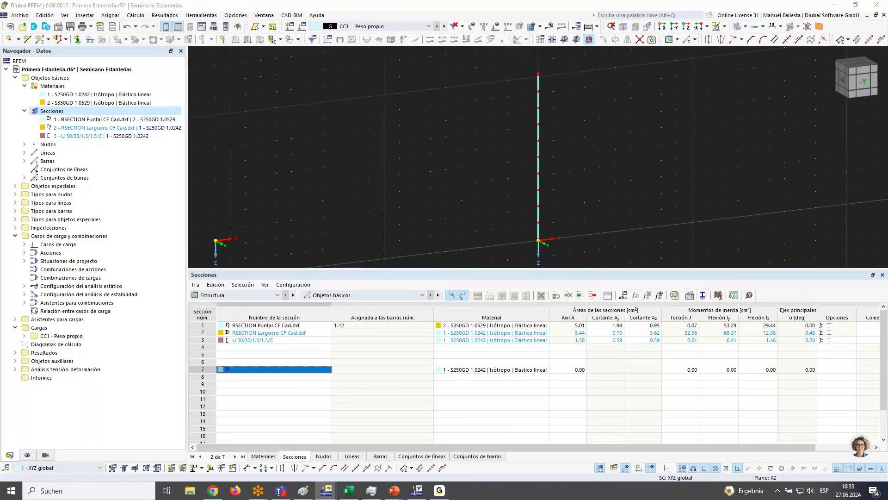
{"action": "left_click", "coordinate": [617, 168]}
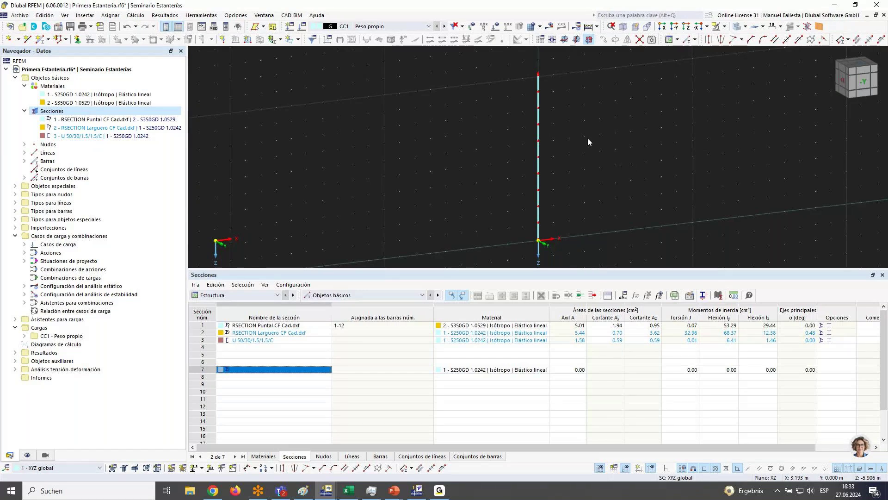
{"action": "middle_click_drag", "start_coordinate": [588, 138], "coordinate": [742, 174], "text": "ctrl"}
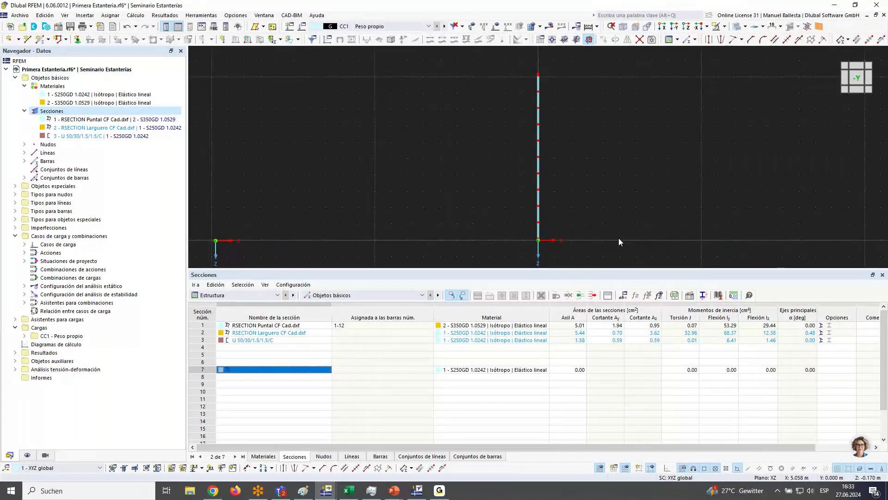
{"action": "scroll", "coordinate": [618, 237], "scroll_direction": "up", "scroll_amount": 3}
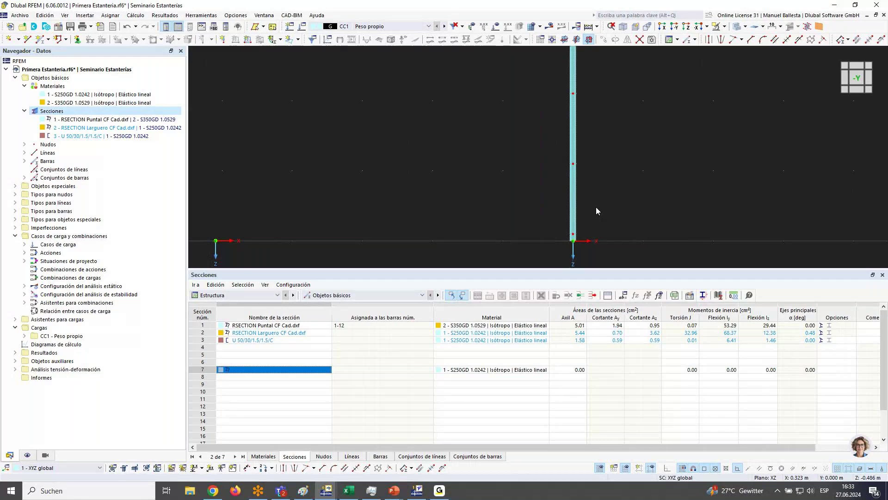
Divide the upright's second bar from the base using one intermediate node.
{"action": "right_click", "coordinate": [570, 195]}
{"action": "mouse_move", "coordinate": [509, 298]}
{"action": "left_click", "coordinate": [647, 307]}
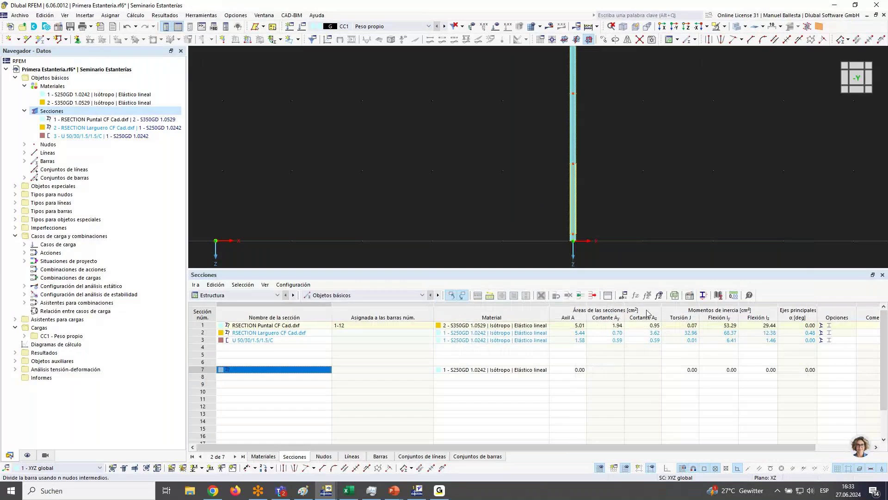
{"action": "left_click", "coordinate": [532, 385]}
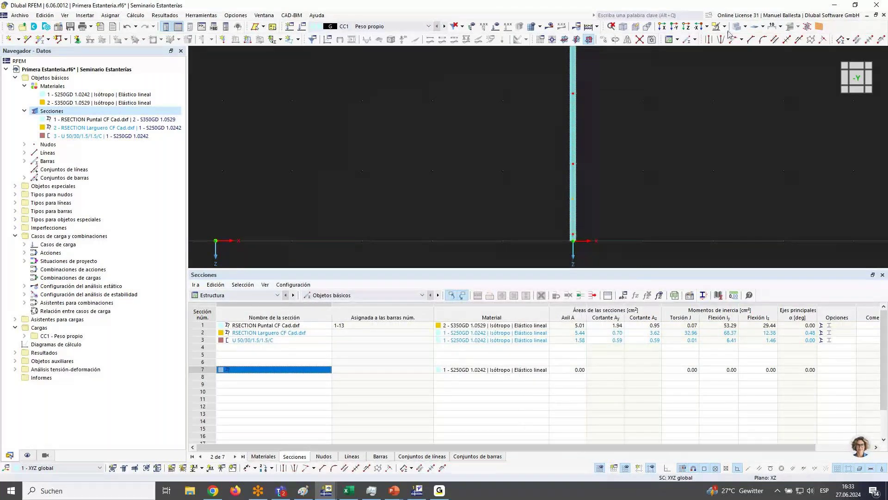
Copy the new intermediate node up the upright in 5 steps with a Z displacement of -2 m.
{"action": "left_click", "coordinate": [604, 40]}
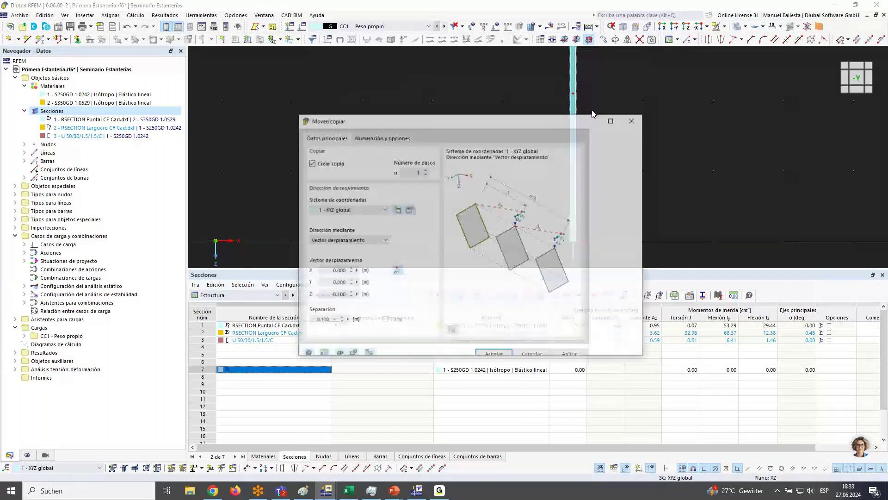
{"action": "type", "text": "-2"}
{"action": "double_click", "coordinate": [419, 171]}
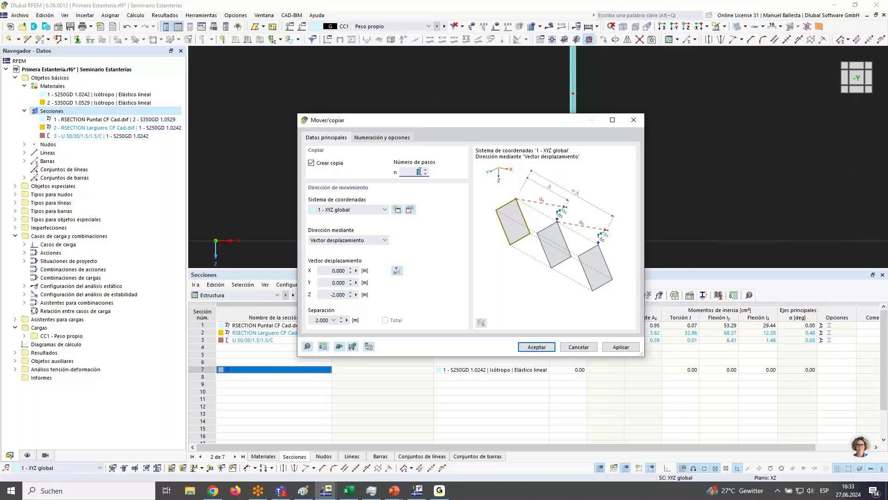
{"action": "left_click", "coordinate": [537, 347]}
{"action": "scroll", "coordinate": [631, 121], "scroll_direction": "down", "scroll_amount": 4}
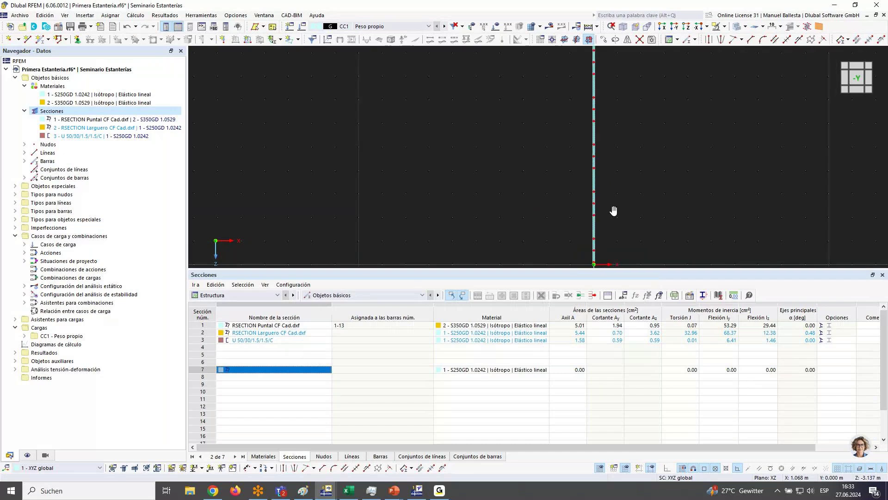
{"action": "scroll", "coordinate": [602, 124], "scroll_direction": "up", "scroll_amount": 2}
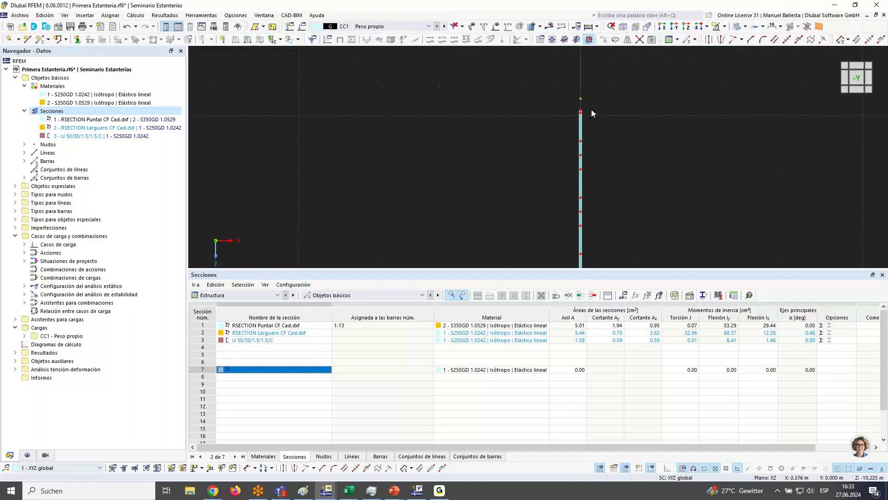
{"action": "scroll", "coordinate": [592, 113], "scroll_direction": "down", "scroll_amount": 2}
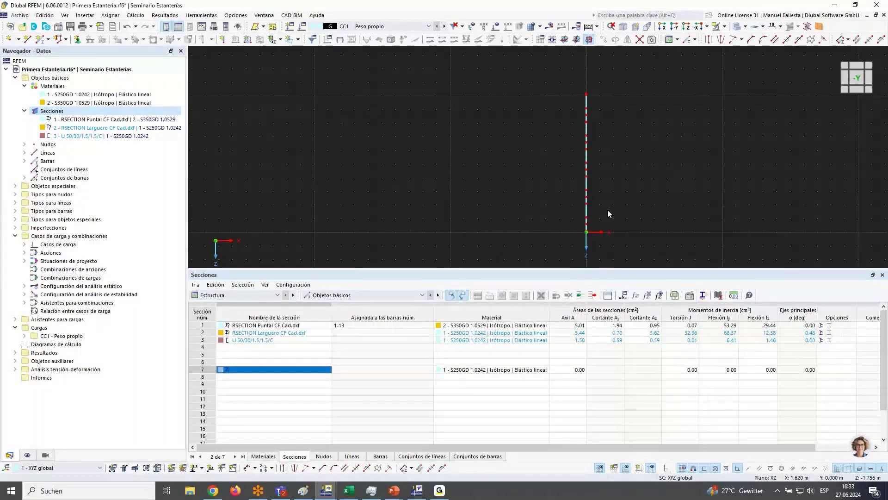
{"action": "scroll", "coordinate": [607, 209], "scroll_direction": "up", "scroll_amount": 3}
{"action": "scroll", "coordinate": [583, 219], "scroll_direction": "down", "scroll_amount": 2}
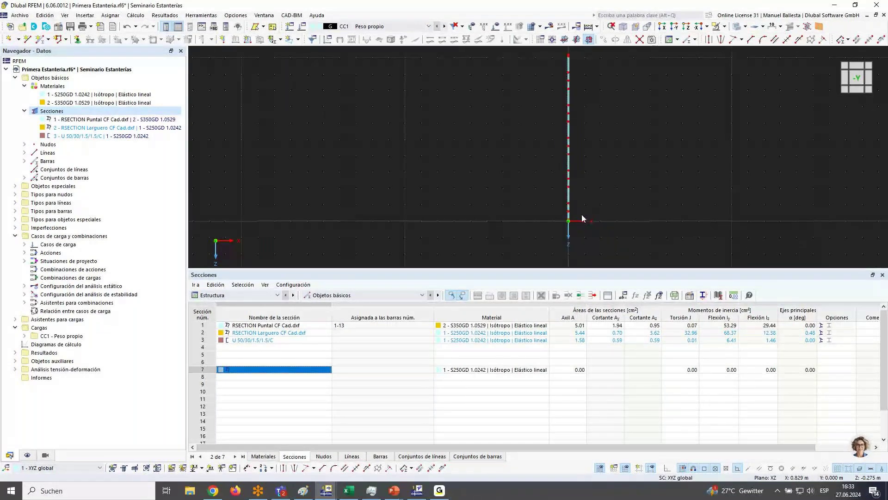
Try to copy the whole upright 3 times with displacements of 2.2 m in X and -2 m in Z, and undo the copies.
{"action": "scroll", "coordinate": [583, 219], "scroll_direction": "up", "scroll_amount": 2}
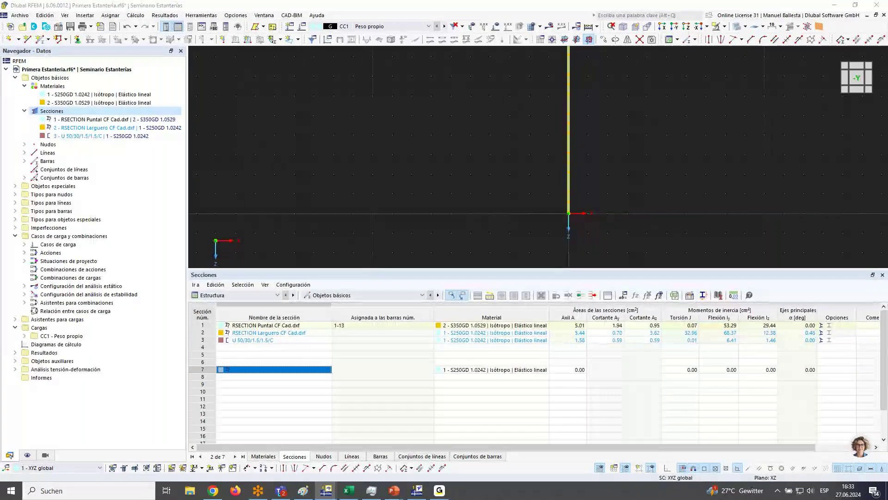
{"action": "left_click", "coordinate": [561, 26]}
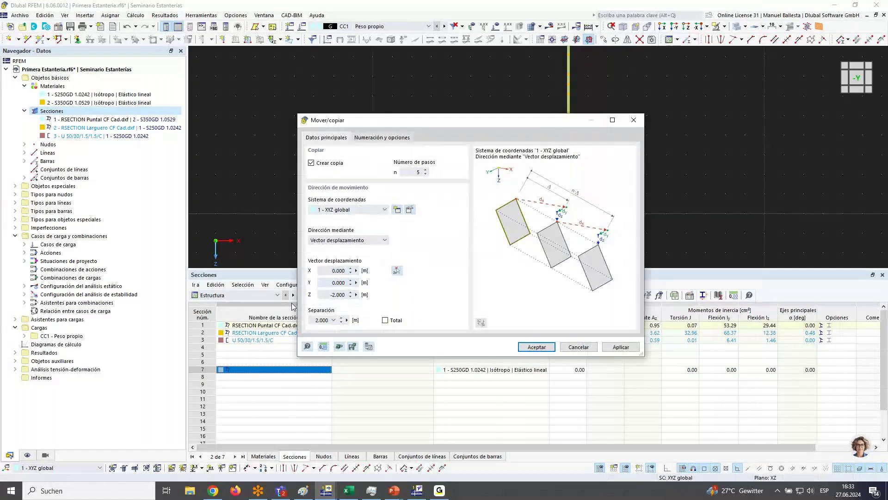
{"action": "double_click", "coordinate": [330, 272]}
{"action": "type", "text": "2.2"}
{"action": "key", "text": "Tab"}
{"action": "key", "text": "Tab"}
{"action": "type", "text": "0"}
{"action": "scroll", "coordinate": [419, 171], "scroll_direction": "down", "scroll_amount": 2}
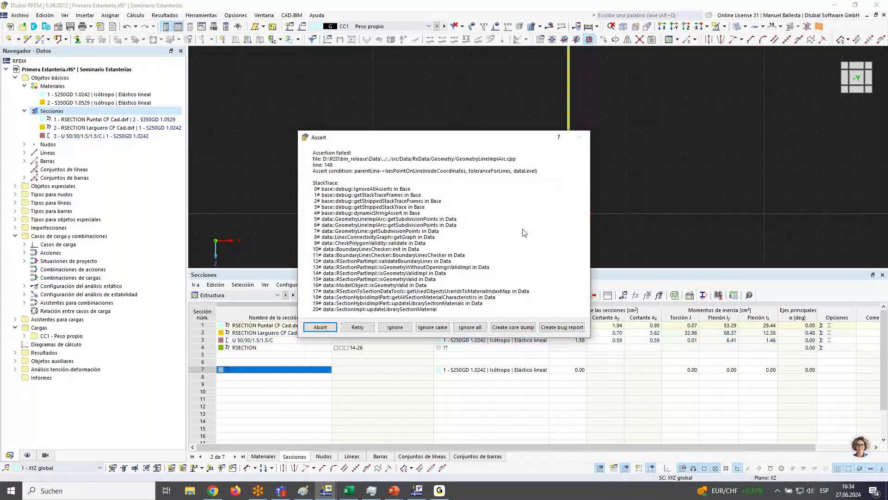
{"action": "left_click", "coordinate": [470, 327]}
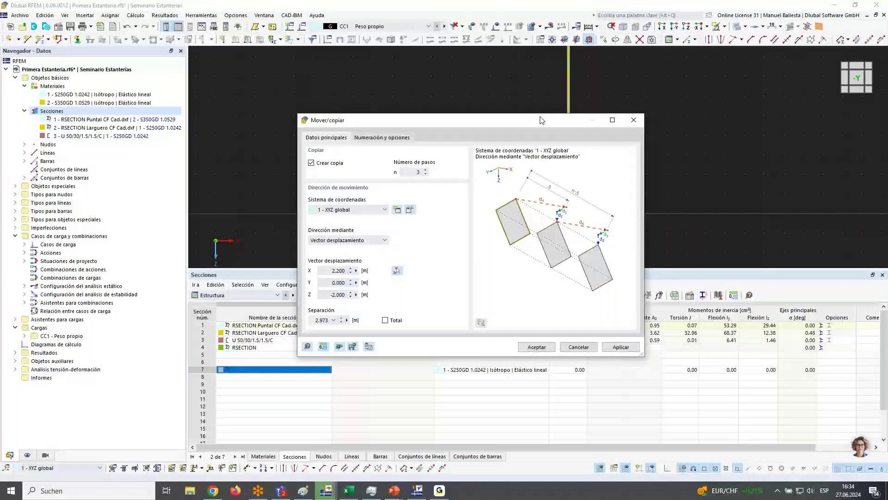
{"action": "left_click", "coordinate": [128, 27]}
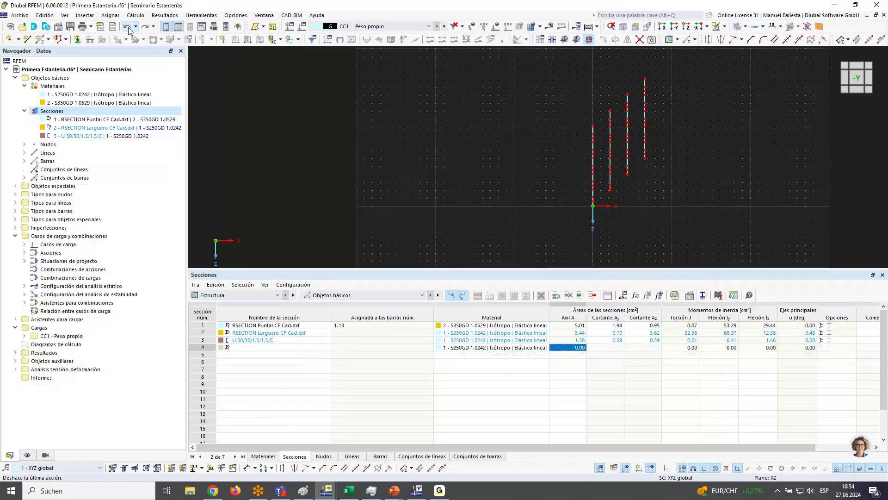
Copy the whole upright in 3 steps with a displacement of 2.2 m in X and 0 in Y and Z.
{"action": "left_click_drag", "start_coordinate": [518, 62], "coordinate": [593, 226]}
{"action": "key", "text": "ctrl+m"}
{"action": "key", "text": "Tab"}
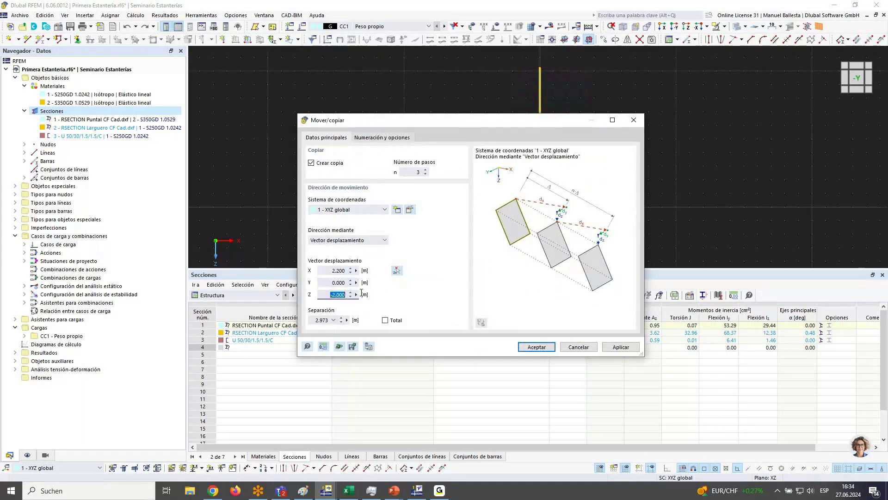
{"action": "type", "text": "0"}
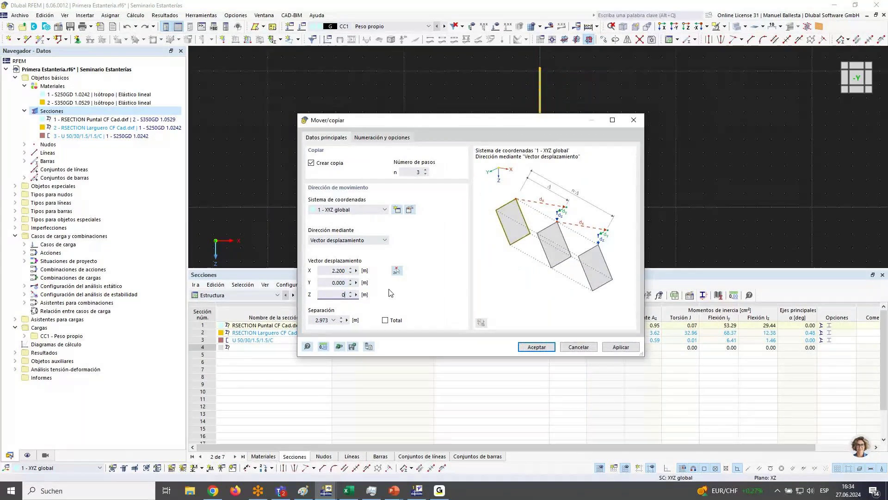
{"action": "left_click", "coordinate": [523, 347]}
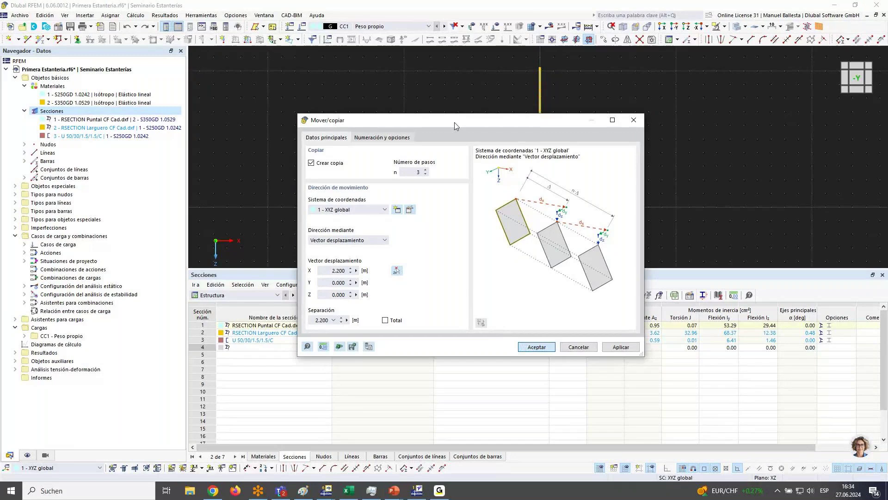
{"action": "key", "text": "Return"}
Start defining a new bar and assign it the section 2 - RSECTION Larguero CF Cad.dxf.
{"action": "middle_click_drag", "start_coordinate": [665, 145], "coordinate": [680, 168], "text": "ctrl"}
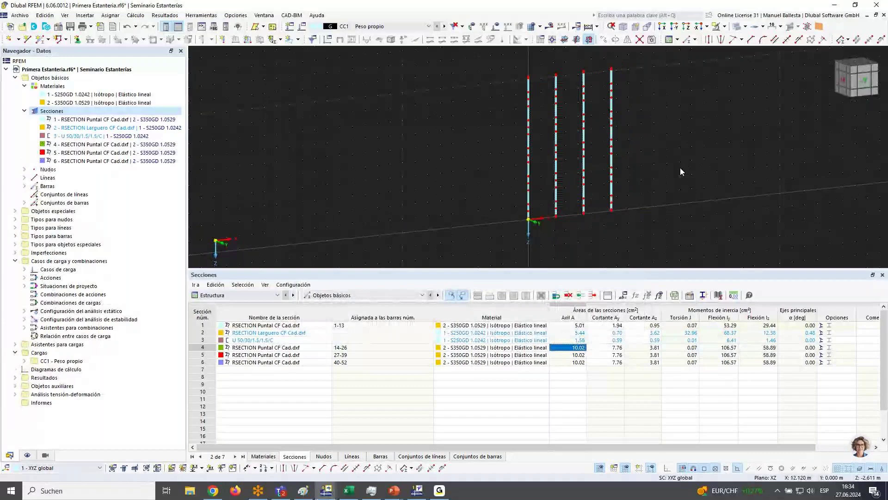
{"action": "scroll", "coordinate": [510, 102], "scroll_direction": "up", "scroll_amount": 2}
{"action": "scroll", "coordinate": [565, 155], "scroll_direction": "up", "scroll_amount": 3}
{"action": "scroll", "coordinate": [522, 160], "scroll_direction": "up", "scroll_amount": 4}
{"action": "scroll", "coordinate": [465, 101], "scroll_direction": "down", "scroll_amount": 2}
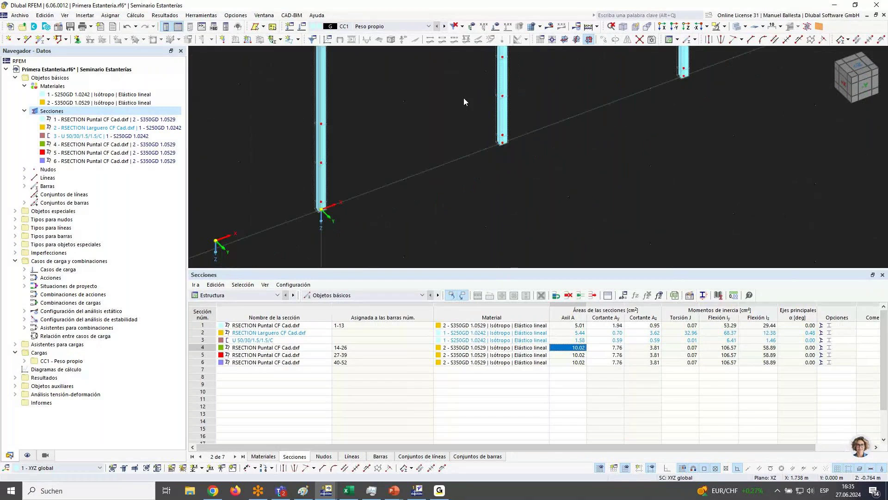
{"action": "scroll", "coordinate": [464, 99], "scroll_direction": "down", "scroll_amount": 3}
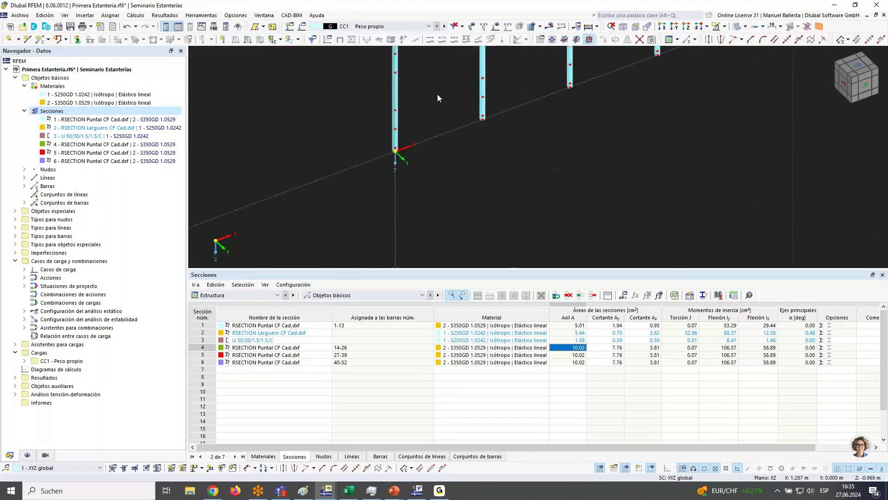
{"action": "double_click", "coordinate": [40, 40]}
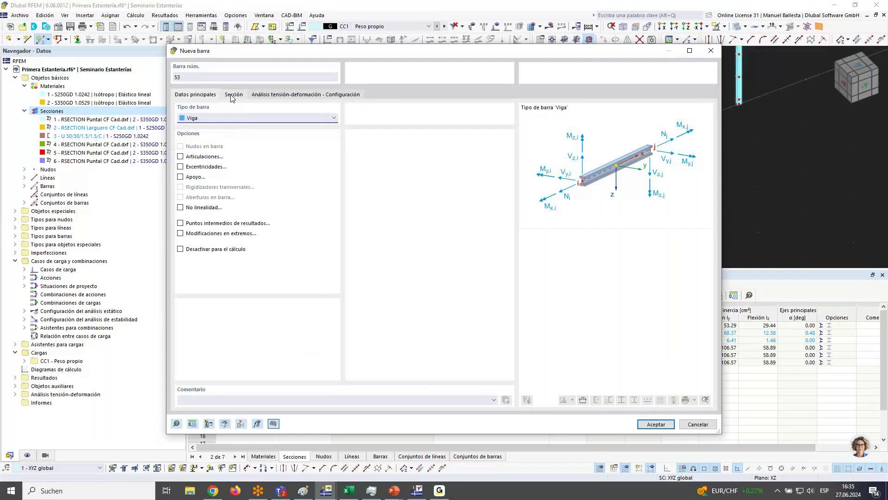
{"action": "left_click", "coordinate": [232, 95]}
{"action": "left_click", "coordinate": [240, 321]}
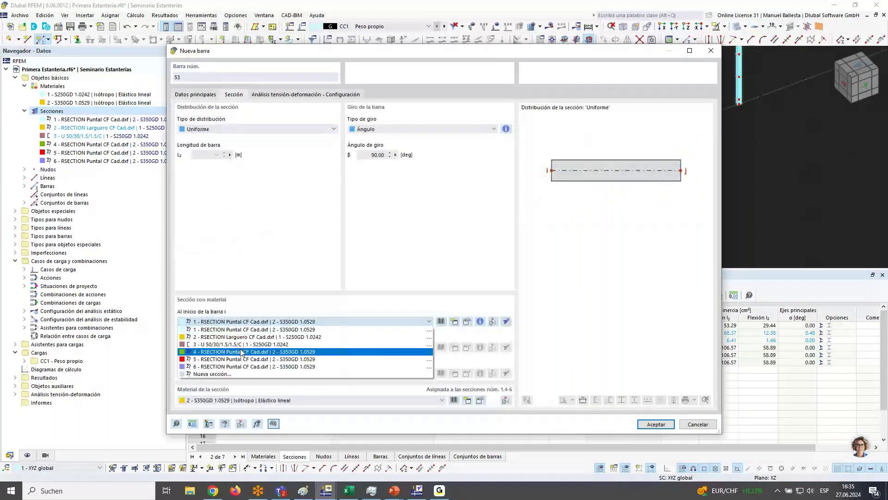
{"action": "left_click", "coordinate": [240, 337]}
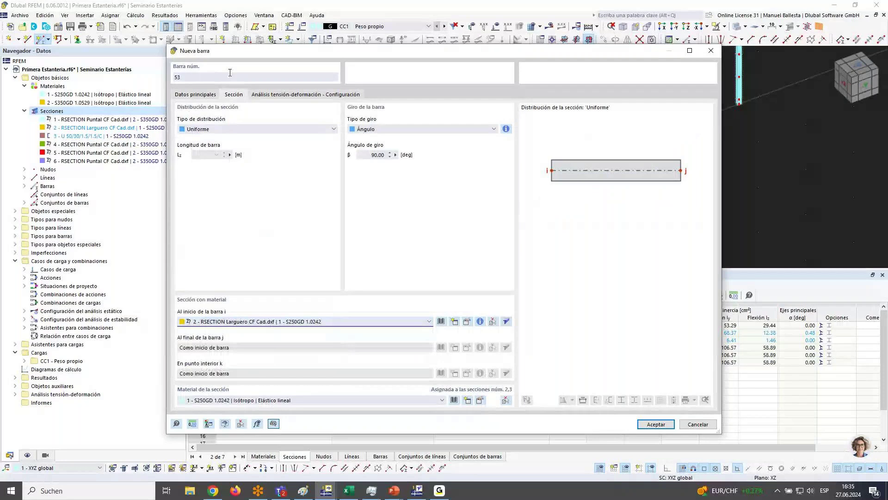
Define a bar hinge with rotational springs of 236 kNm/rad about y and 0.1 kNm/rad about z, assigned to both ends of the new bar.
{"action": "left_click", "coordinate": [195, 94]}
{"action": "left_click", "coordinate": [180, 157]}
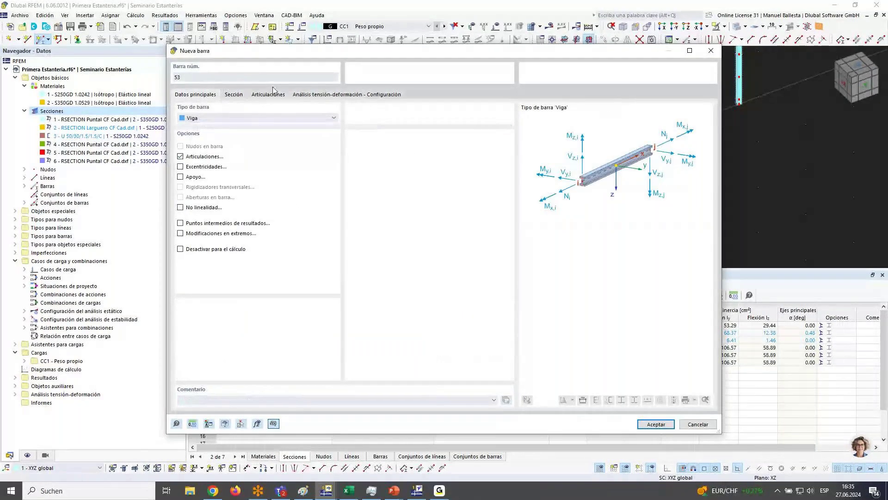
{"action": "left_click", "coordinate": [271, 94]}
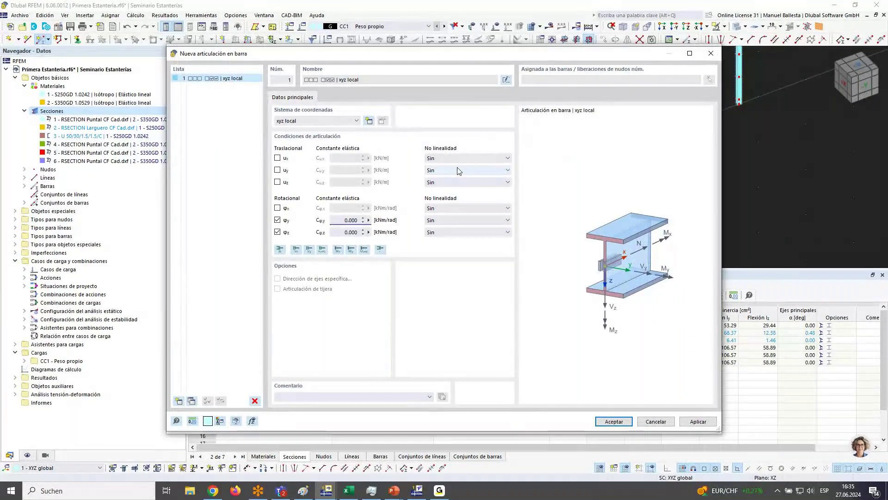
{"action": "left_click_drag", "start_coordinate": [342, 220], "coordinate": [382, 227]}
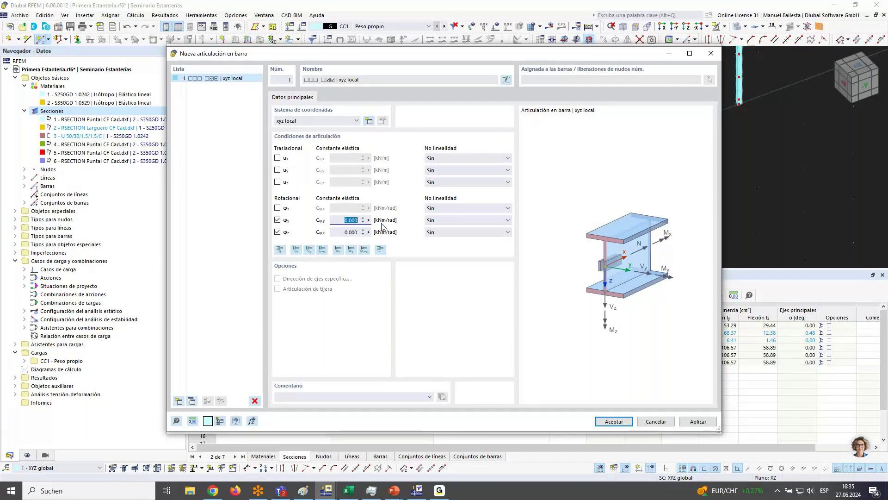
{"action": "type", "text": "236"}
{"action": "left_click", "coordinate": [341, 234]}
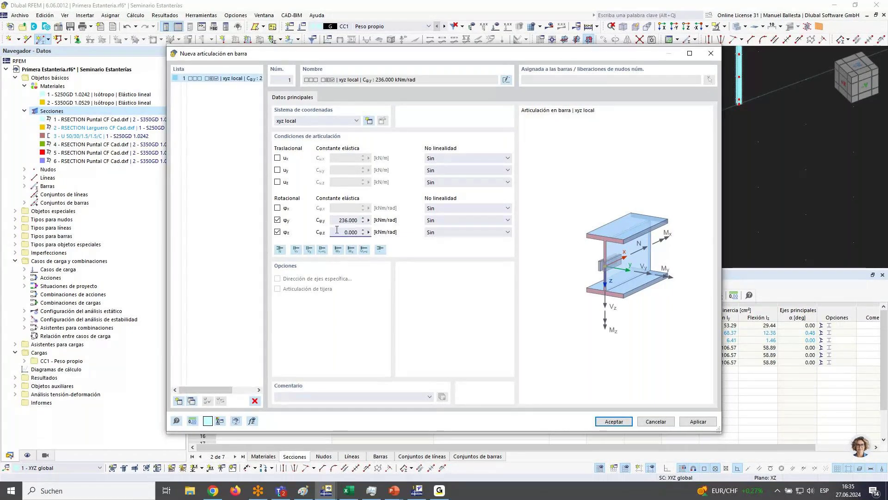
{"action": "double_click", "coordinate": [348, 232]}
{"action": "type", "text": "0.1"}
{"action": "left_click", "coordinate": [615, 421]}
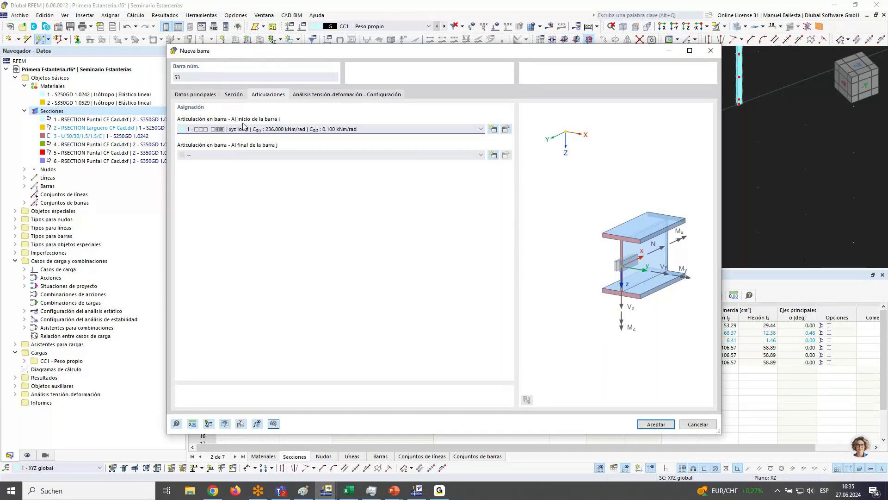
{"action": "left_click", "coordinate": [328, 156]}
{"action": "left_click", "coordinate": [328, 171]}
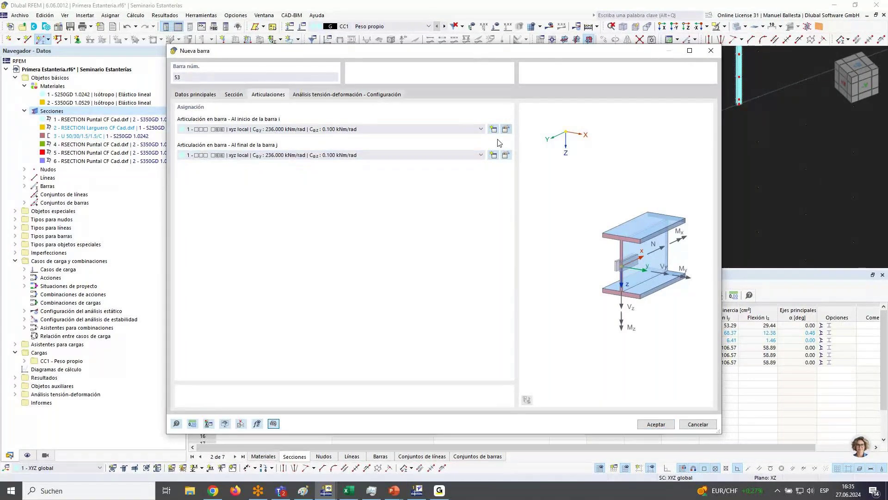
Edit the bar hinge and set the nonlinearity of its φy rotation to Diagrama.
{"action": "left_click", "coordinate": [506, 129]}
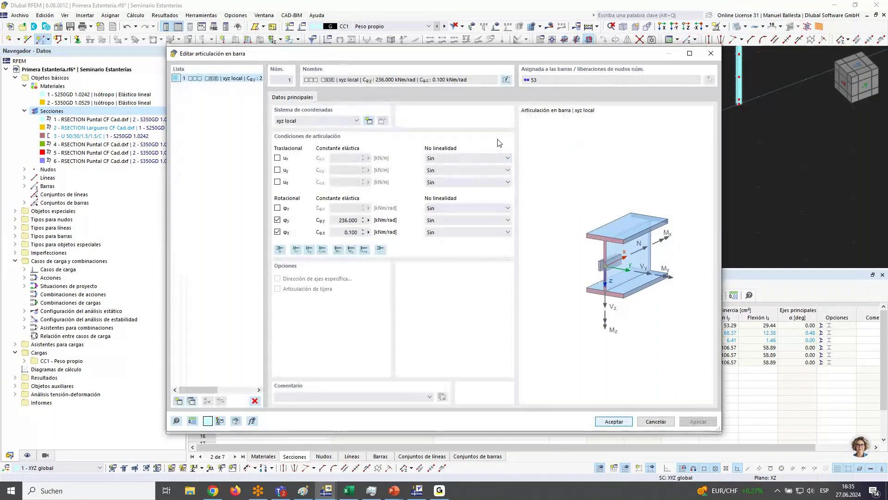
{"action": "left_click", "coordinate": [459, 220]}
{"action": "left_click", "coordinate": [465, 258]}
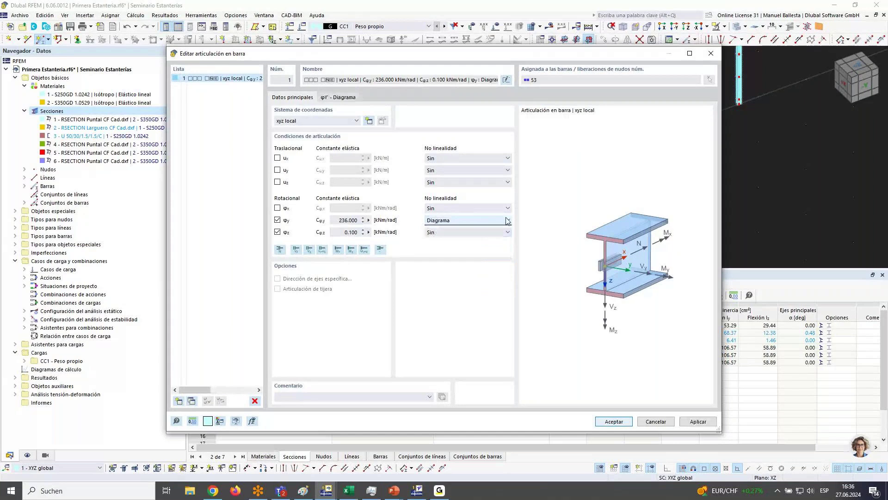
Try to enter 0 mrad rotation and 0 kNm moment as the first point of the hinge's φy diagram.
{"action": "left_click", "coordinate": [332, 97]}
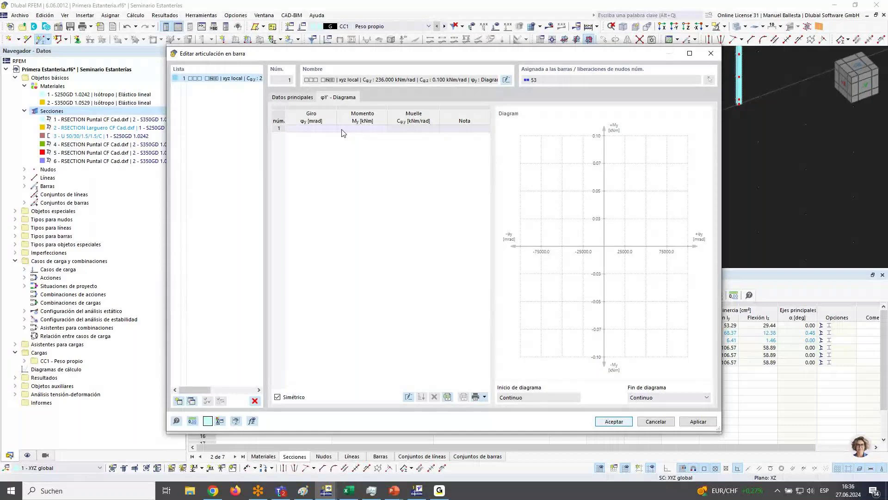
{"action": "left_click", "coordinate": [310, 129]}
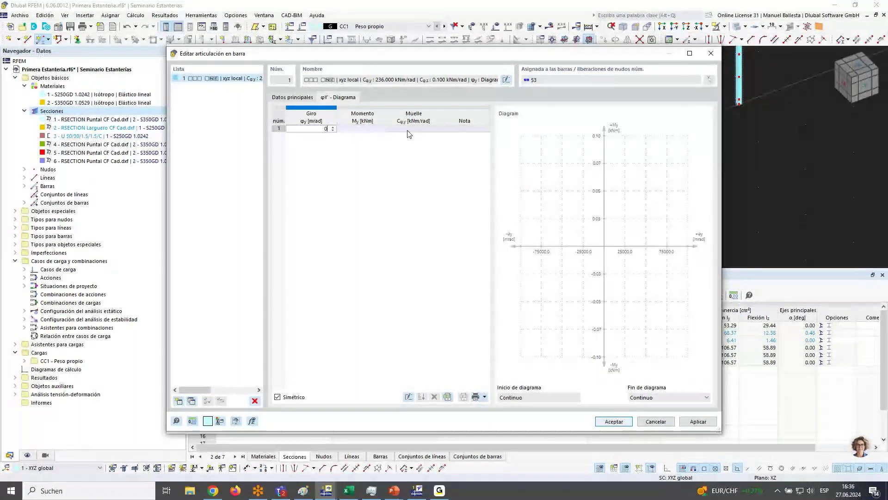
{"action": "key", "text": "Tab"}
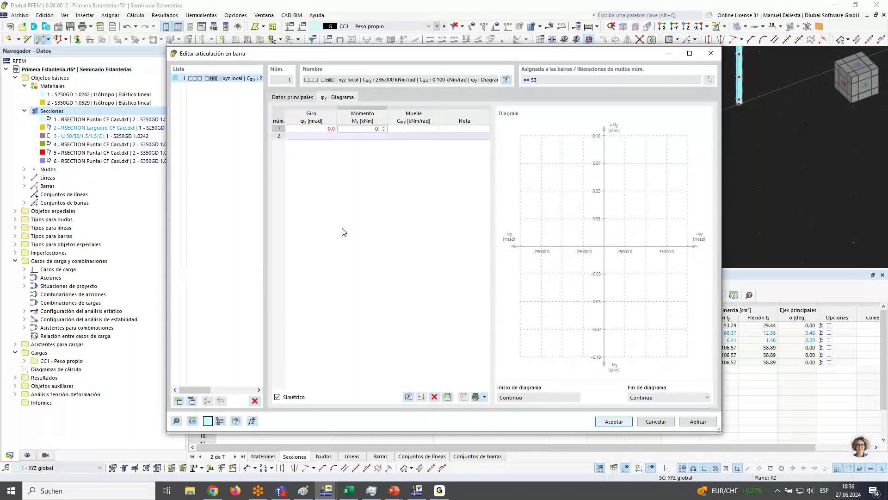
{"action": "left_click", "coordinate": [310, 137]}
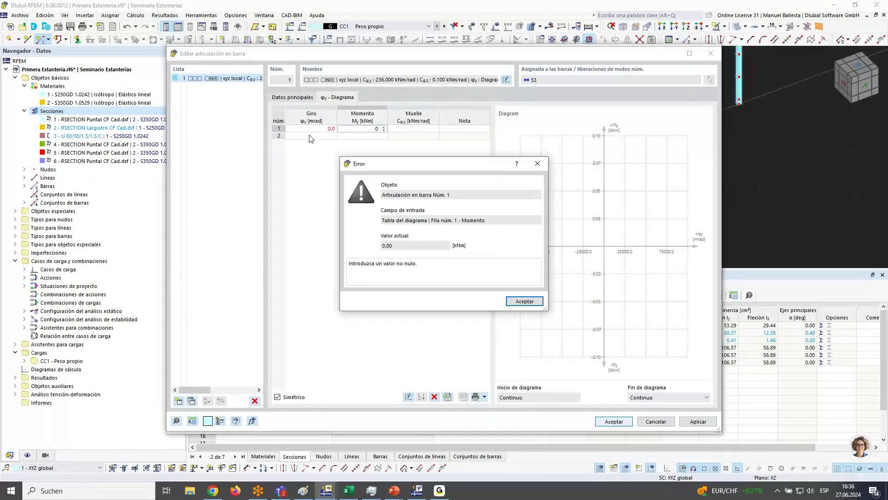
{"action": "key", "text": "Return"}
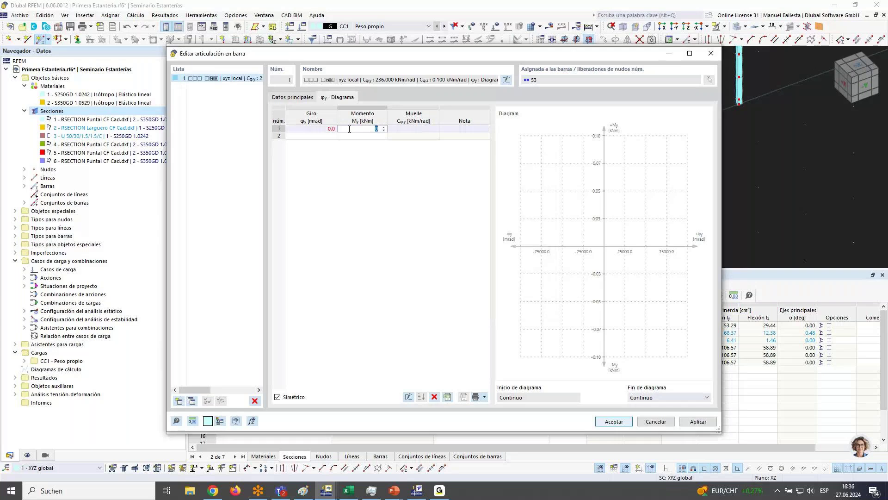
{"action": "left_click", "coordinate": [545, 278]}
{"action": "left_click", "coordinate": [537, 302]}
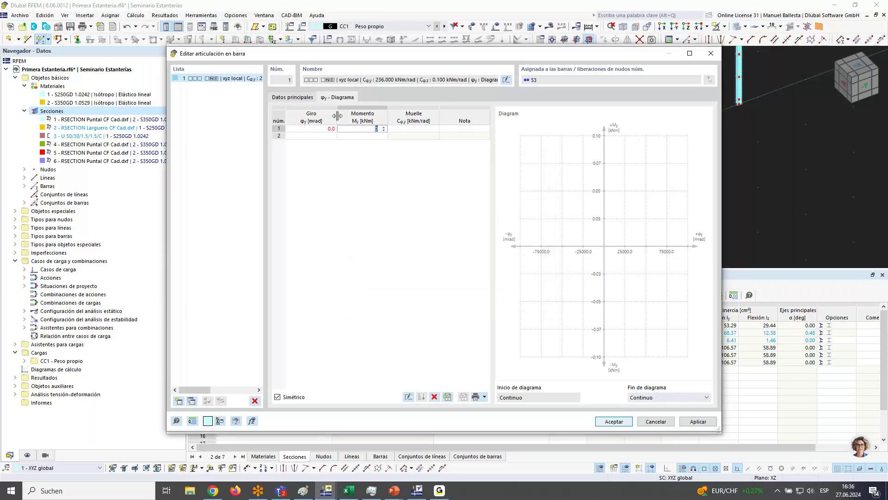
Set the first point of the φy diagram to a moment of 2 kNm and a rotation of 0.1 mrad.
{"action": "left_click", "coordinate": [524, 300]}
{"action": "type", "text": "2"}
{"action": "left_click", "coordinate": [320, 128]}
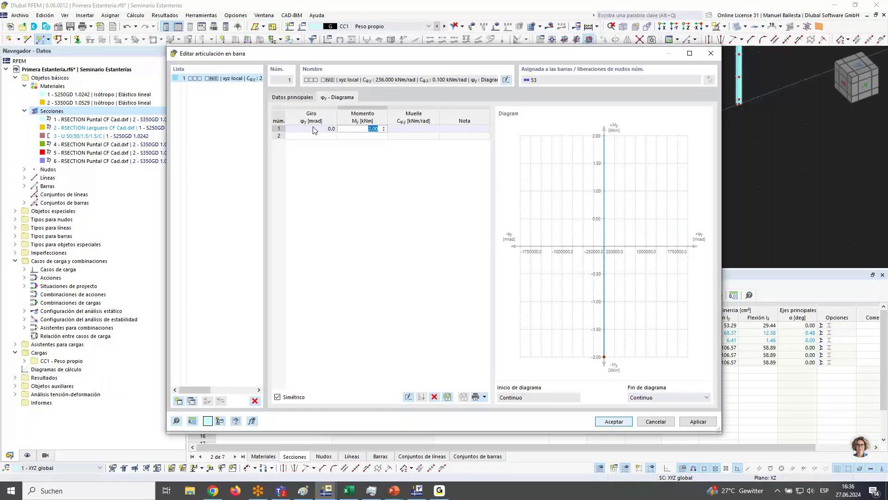
{"action": "type", "text": "0.1"}
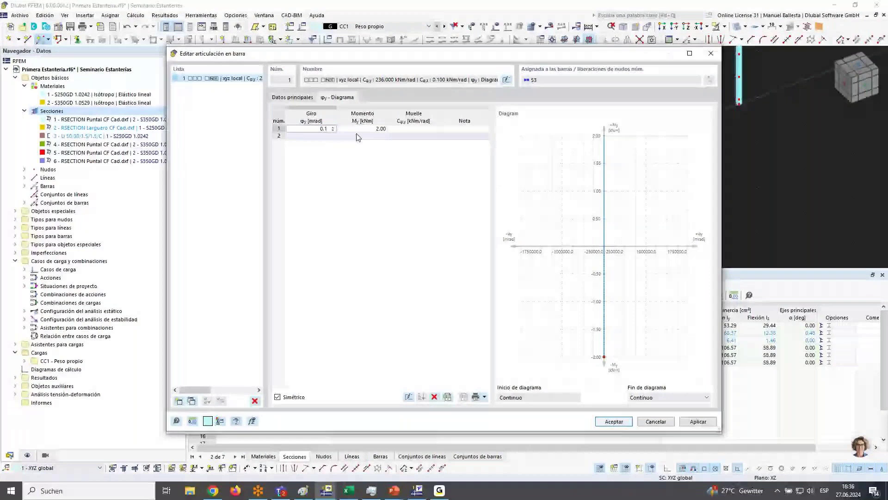
{"action": "key", "text": "Tab"}
{"action": "key", "text": "Return"}
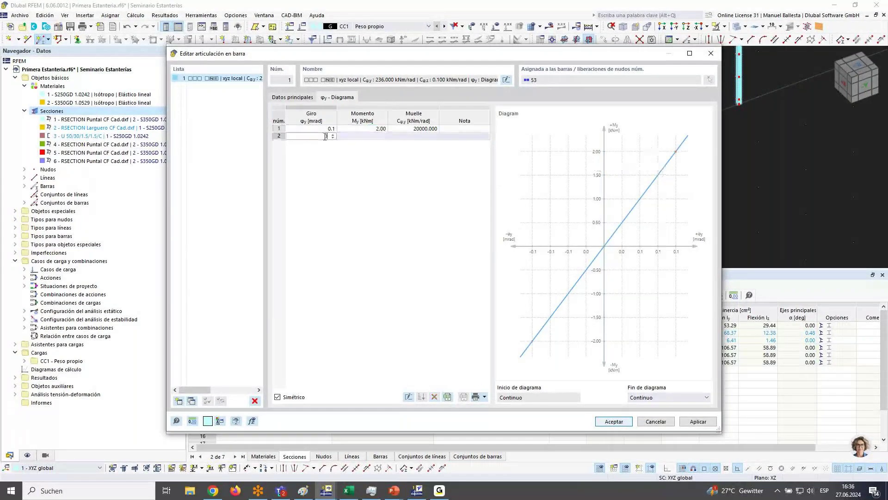
Add a second point to the φy diagram with a rotation of 0.2 mrad and a moment of 3 kNm.
{"action": "left_click", "coordinate": [376, 131]}
{"action": "left_click", "coordinate": [373, 138]}
{"action": "left_click", "coordinate": [370, 137]}
{"action": "double_click", "coordinate": [371, 137]}
{"action": "type", "text": "3"}
{"action": "left_click", "coordinate": [368, 131]}
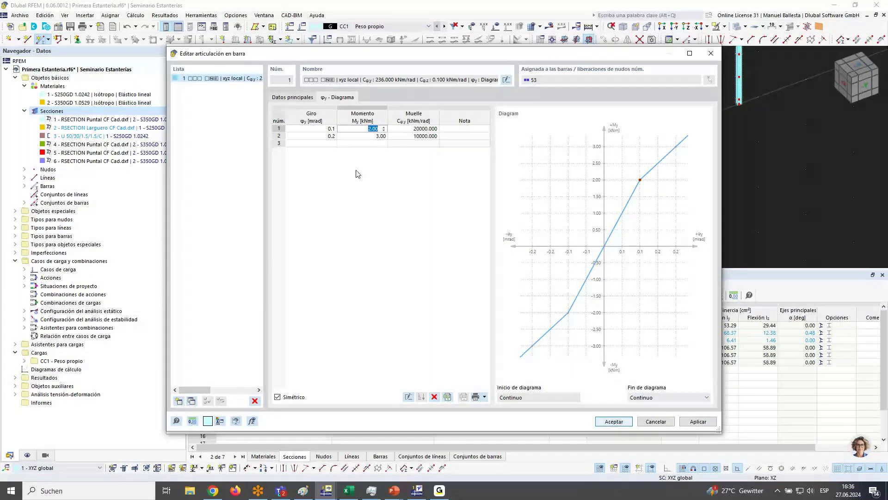
Add a third point to the φy diagram with a rotation of 0.3 mrad and a moment of 3.5 kNm.
{"action": "left_click", "coordinate": [314, 143]}
{"action": "type", "text": "0.3"}
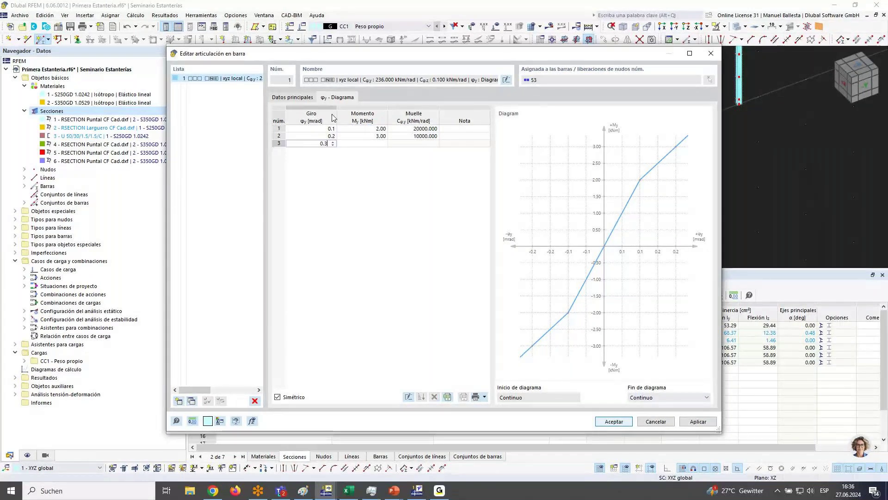
{"action": "key", "text": "Tab"}
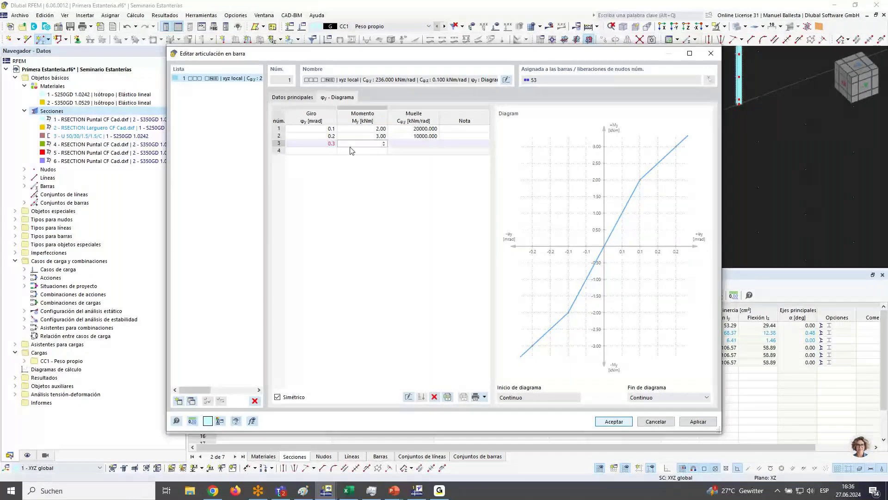
{"action": "type", "text": "3.5"}
{"action": "left_click", "coordinate": [369, 136]}
Add a fourth point to the φy diagram with a rotation of 0.4 mrad and a moment of 3.75 kNm.
{"action": "left_click", "coordinate": [324, 151]}
{"action": "type", "text": "0.4"}
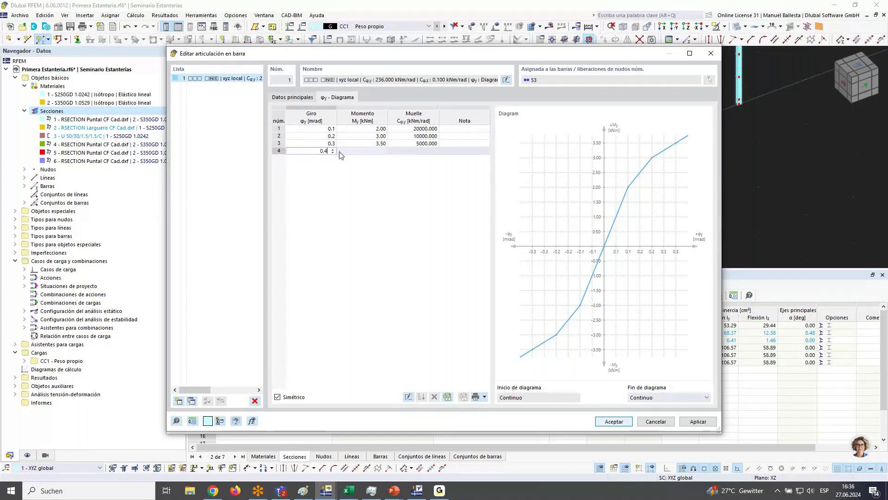
{"action": "key", "text": "Tab"}
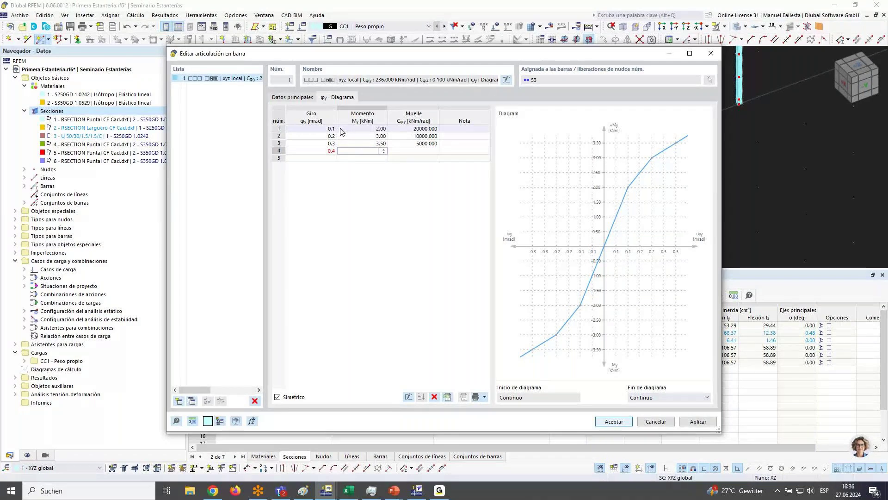
{"action": "type", "text": "3.75"}
{"action": "left_click", "coordinate": [372, 142]}
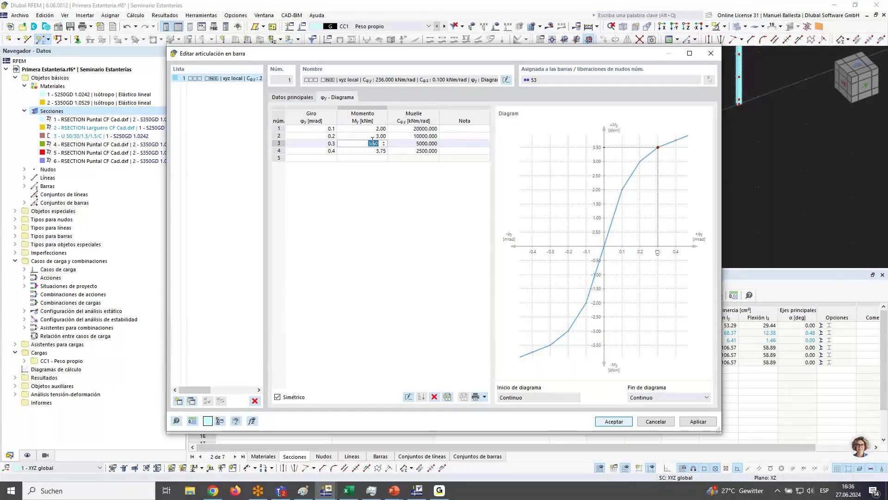
Try the diagram end types Fluencia, Interrupción and Fallo in turn, and discard the edits to the bar hinge.
{"action": "left_click", "coordinate": [661, 397]}
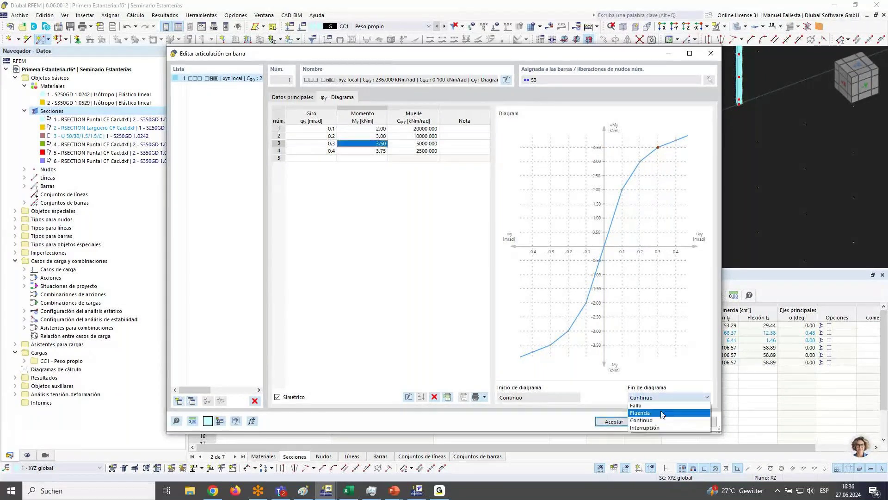
{"action": "left_click", "coordinate": [662, 413]}
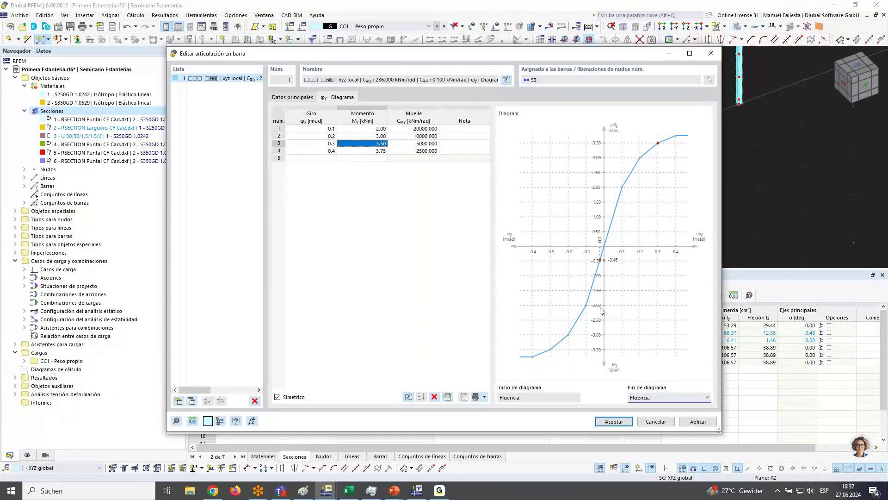
{"action": "left_click", "coordinate": [666, 397]}
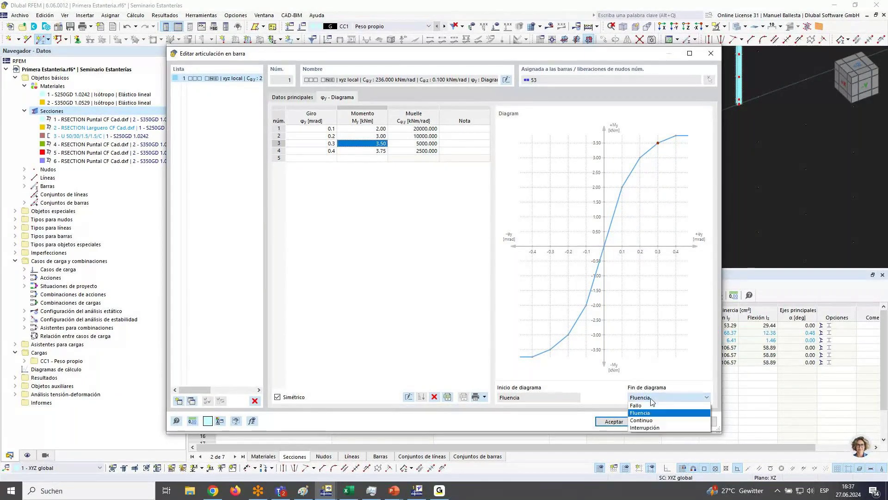
{"action": "left_click", "coordinate": [658, 427]}
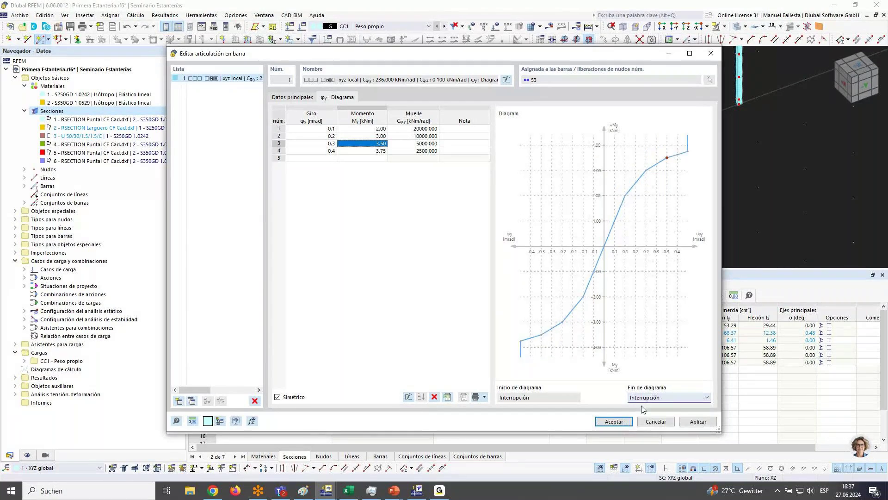
{"action": "left_click", "coordinate": [661, 397]}
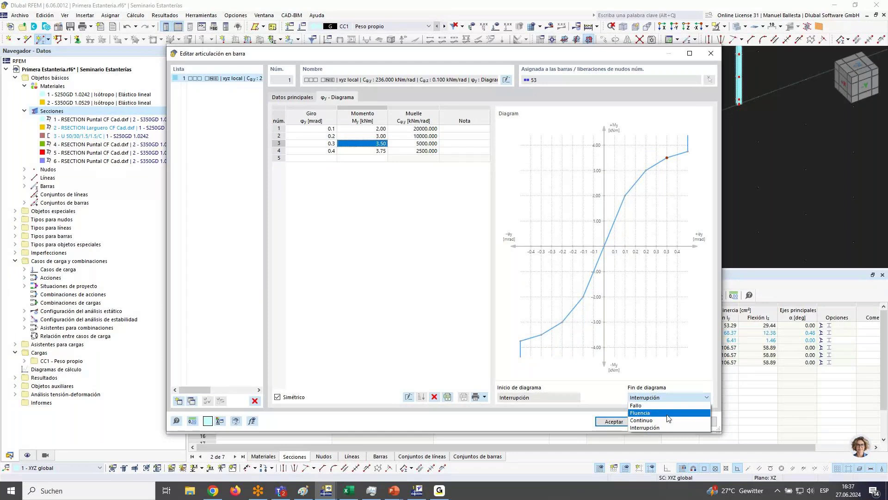
{"action": "left_click", "coordinate": [664, 406]}
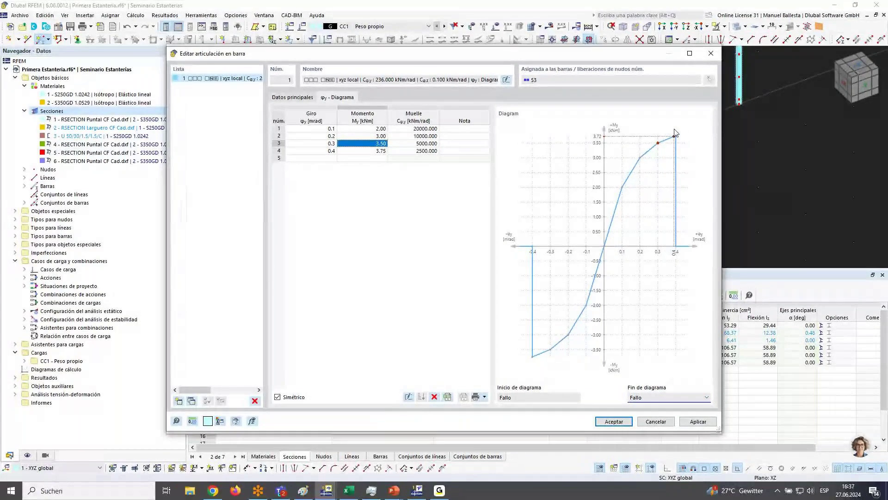
{"action": "left_click", "coordinate": [646, 422]}
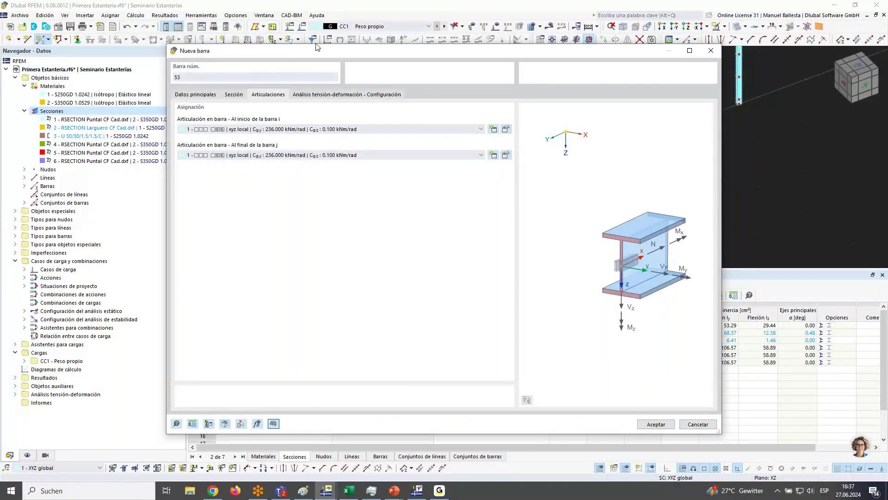
Accept the new bar definition and place a 2.2 m beam between the first and second uprights at Z = -0.6 m.
{"action": "left_click", "coordinate": [656, 424]}
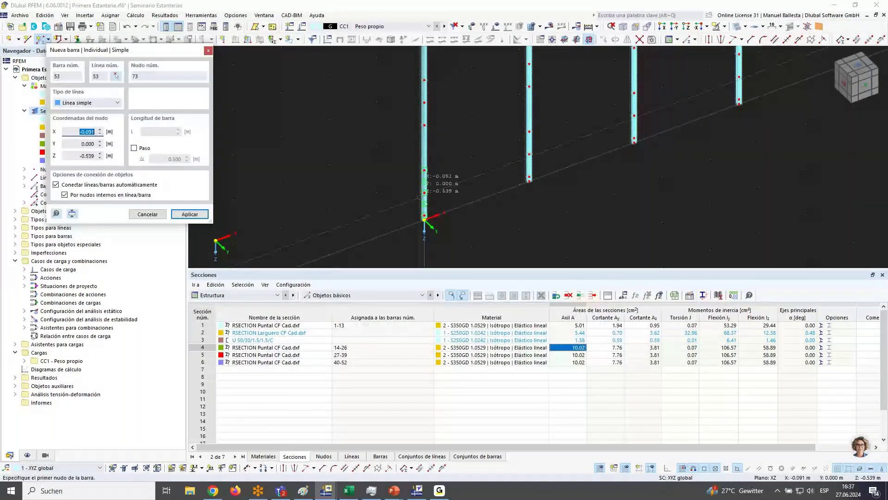
{"action": "key", "text": "Return"}
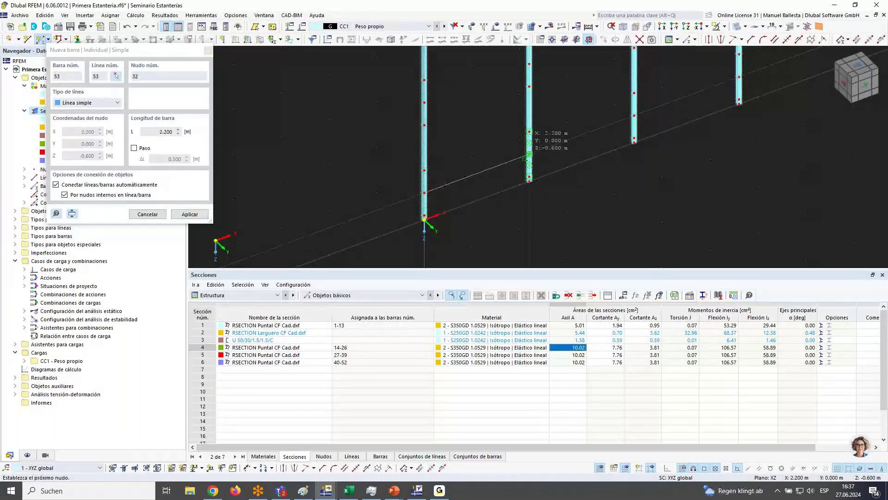
{"action": "left_click", "coordinate": [529, 154]}
{"action": "key", "text": "Escape"}
{"action": "left_click", "coordinate": [476, 173]}
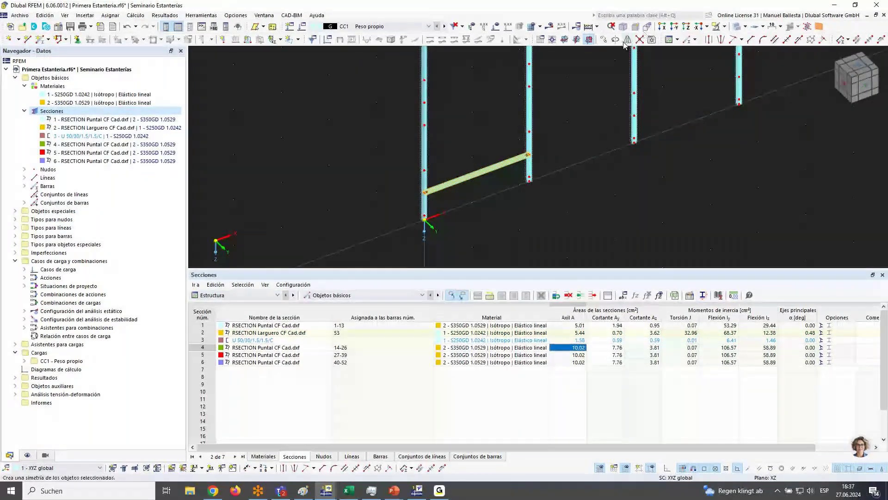
{"action": "left_click", "coordinate": [604, 40]}
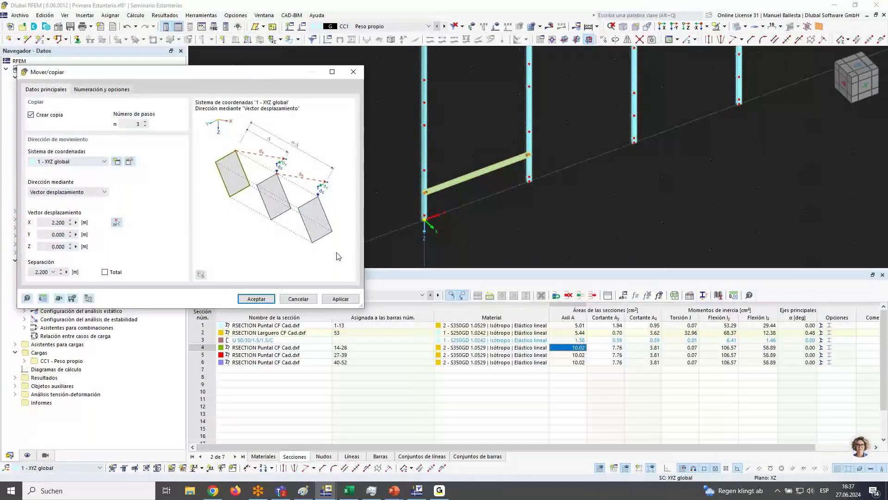
{"action": "key", "text": "Escape"}
Set the section rotation angle β of the new beam to 0° and close the Microsoft Teams window.
{"action": "scroll", "coordinate": [448, 198], "scroll_direction": "up", "scroll_amount": 5}
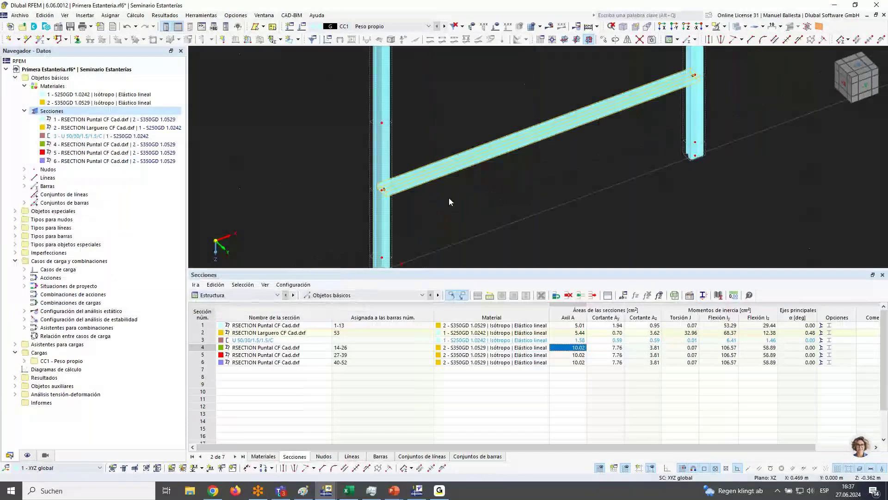
{"action": "scroll", "coordinate": [418, 182], "scroll_direction": "down", "scroll_amount": 3}
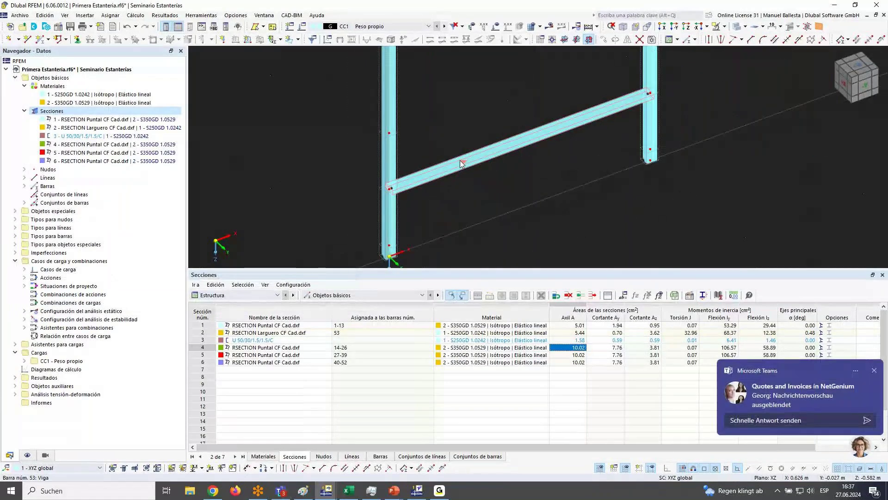
{"action": "right_click", "coordinate": [460, 160]}
{"action": "mouse_move", "coordinate": [579, 190]}
{"action": "left_click", "coordinate": [729, 188]}
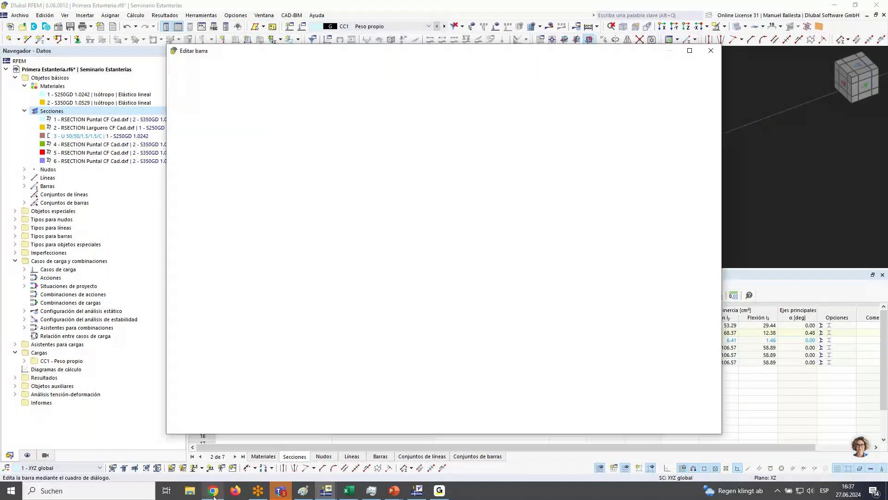
{"action": "right_click", "coordinate": [280, 491]}
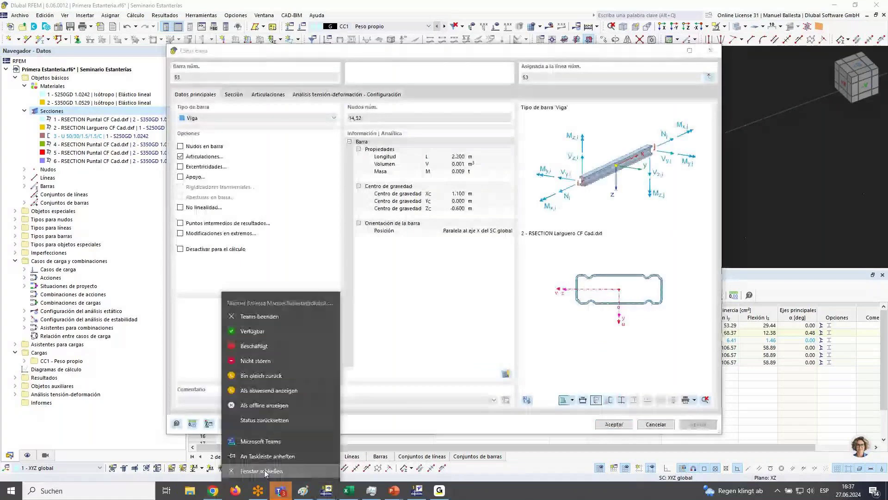
{"action": "left_click", "coordinate": [265, 471]}
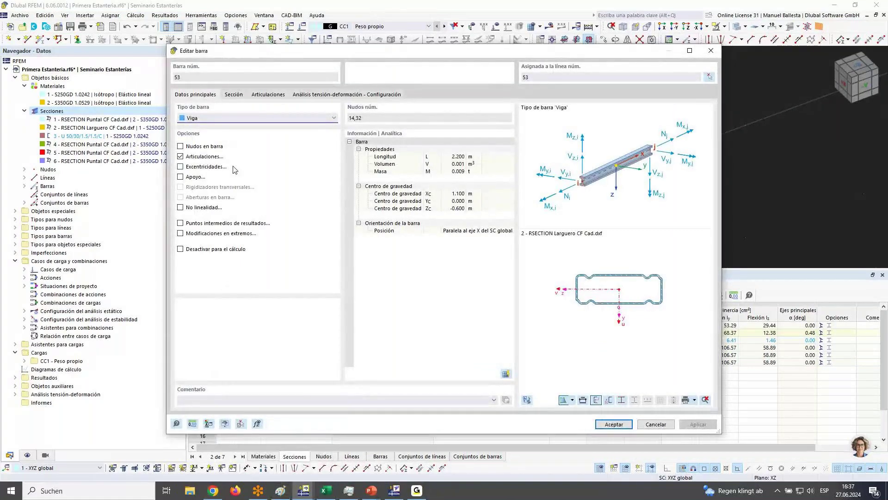
{"action": "left_click", "coordinate": [234, 95]}
{"action": "left_click", "coordinate": [377, 154]}
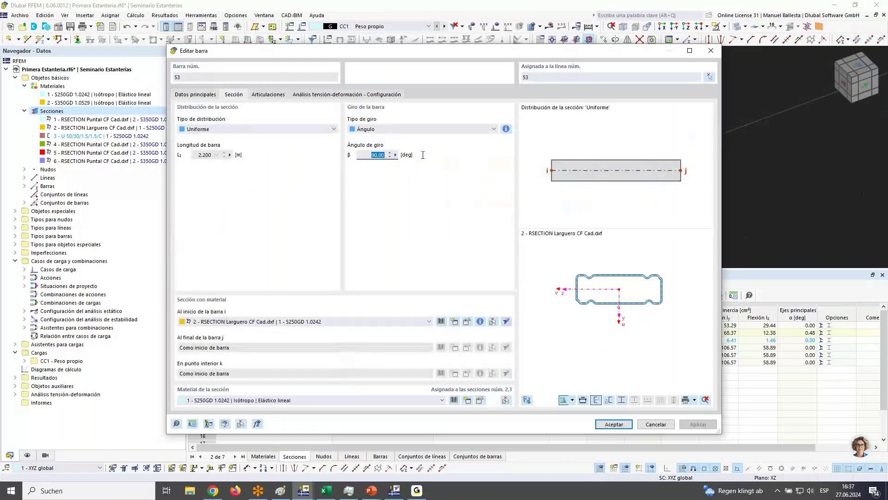
{"action": "left_click", "coordinate": [613, 424]}
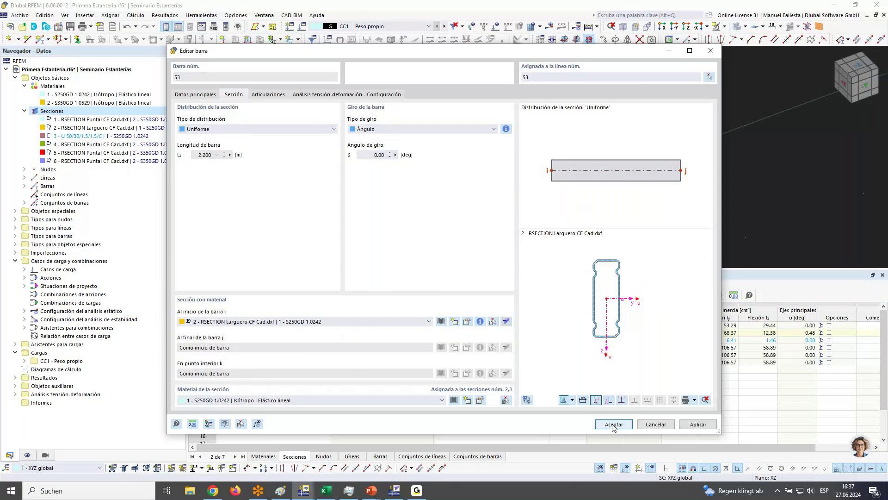
{"action": "left_click", "coordinate": [778, 490]}
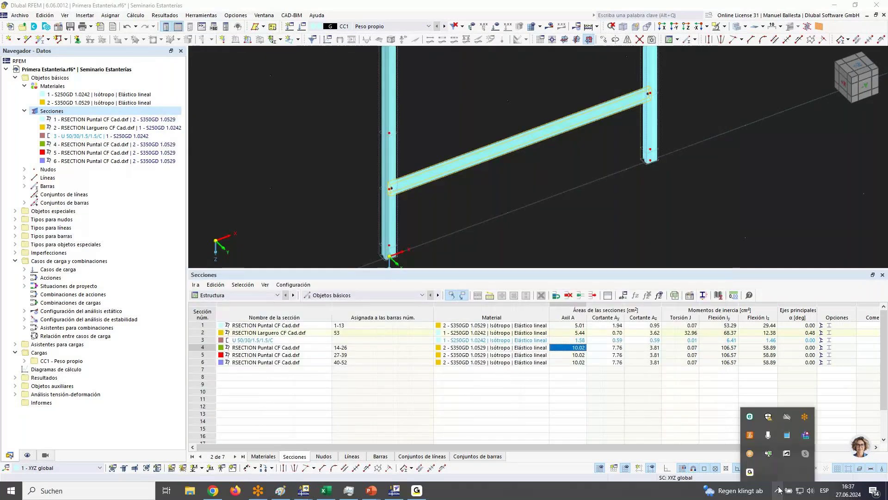
{"action": "left_click", "coordinate": [482, 195]}
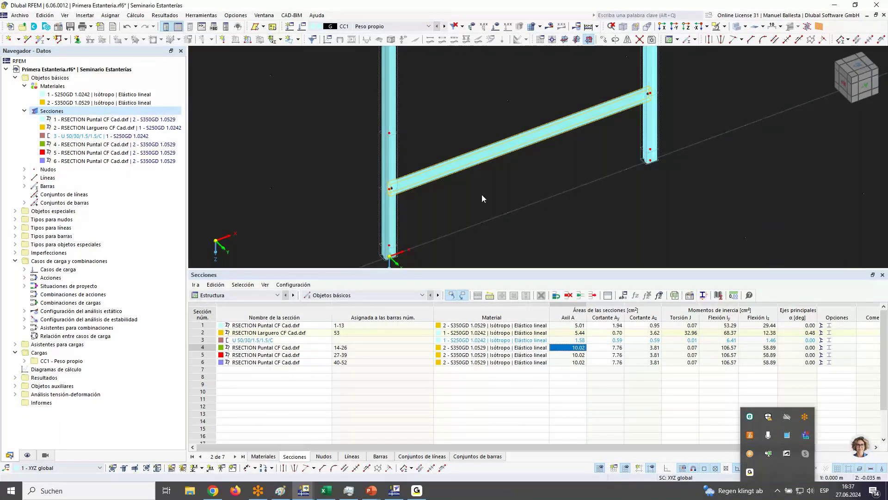
Copy the selected beam twice along X with a 2.2 m displacement to fill the remaining two bays.
{"action": "scroll", "coordinate": [482, 194], "scroll_direction": "down", "scroll_amount": 5}
{"action": "middle_click_drag", "start_coordinate": [481, 160], "coordinate": [478, 163]}
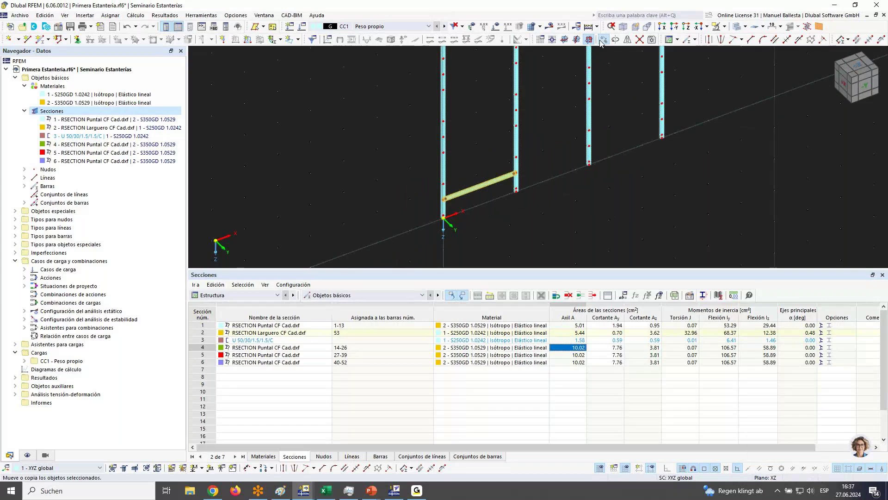
{"action": "left_click", "coordinate": [602, 41]}
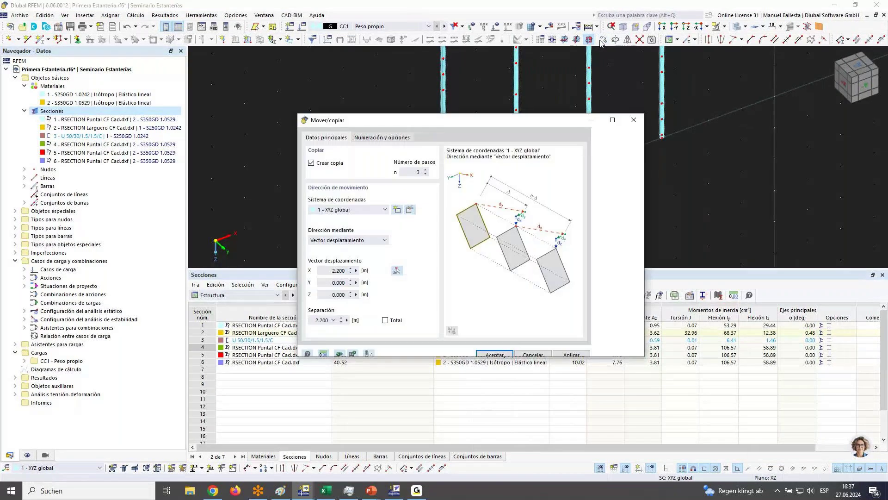
{"action": "left_click_drag", "start_coordinate": [468, 121], "coordinate": [245, 87]}
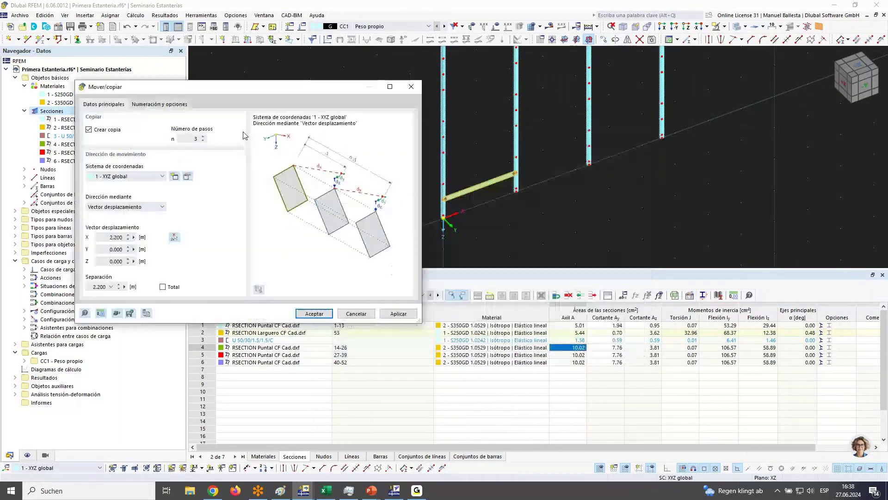
{"action": "left_click", "coordinate": [203, 141]}
{"action": "left_click", "coordinate": [302, 313]}
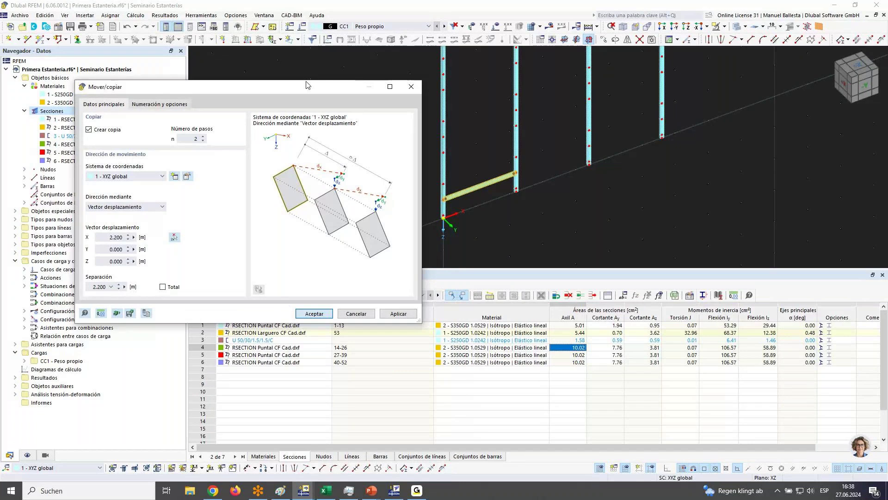
{"action": "left_click", "coordinate": [299, 311]}
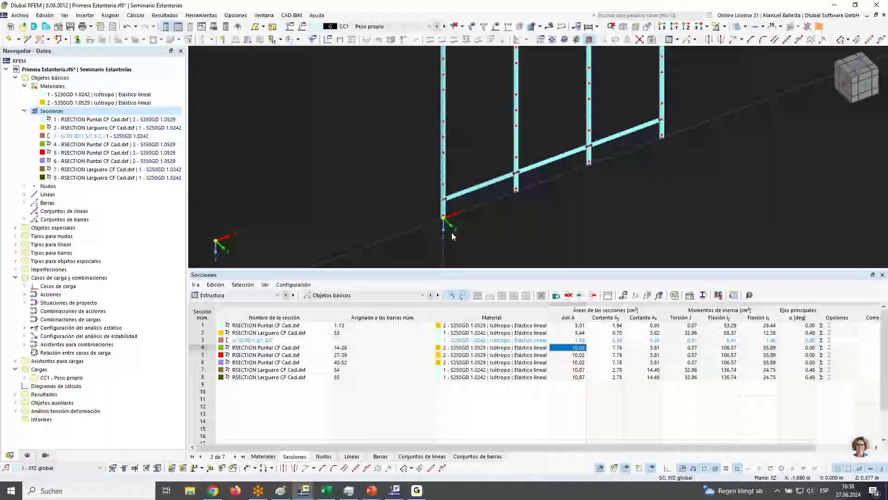
Select the three bottom beams and copy them four times with a displacement vector of X = 0 and Z = -2 m.
{"action": "left_click", "coordinate": [495, 182]}
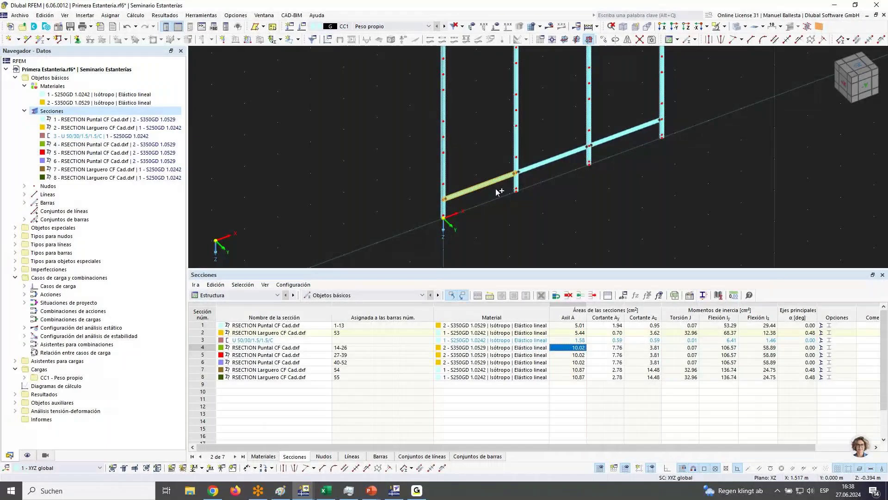
{"action": "middle_click_drag", "start_coordinate": [614, 106], "coordinate": [616, 105]}
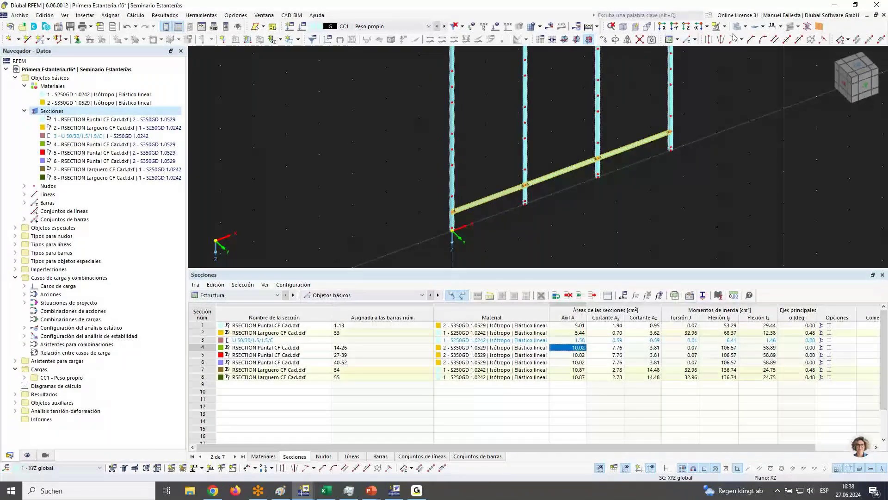
{"action": "left_click", "coordinate": [604, 41]}
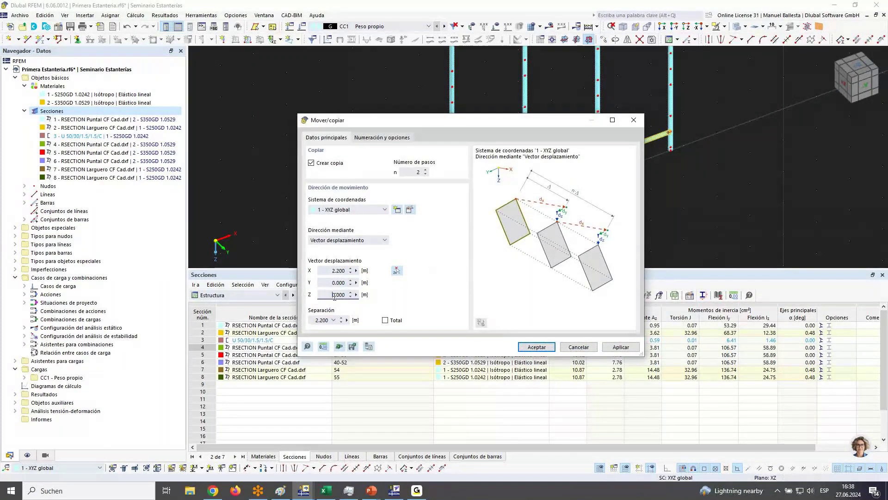
{"action": "key", "text": "ctrl+a"}
{"action": "type", "text": "-2"}
{"action": "left_click", "coordinate": [364, 269]}
{"action": "type", "text": "0"}
{"action": "left_click", "coordinate": [413, 172]}
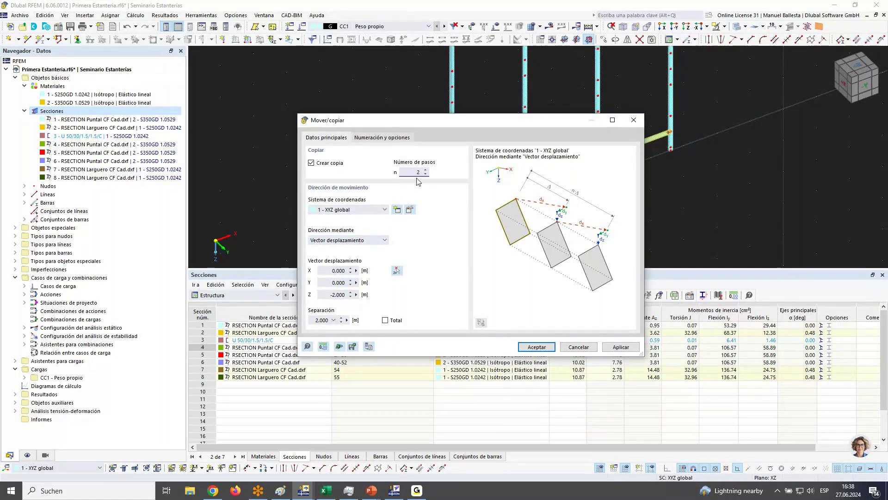
{"action": "left_click_drag", "start_coordinate": [411, 172], "coordinate": [433, 173]}
{"action": "type", "text": "4"}
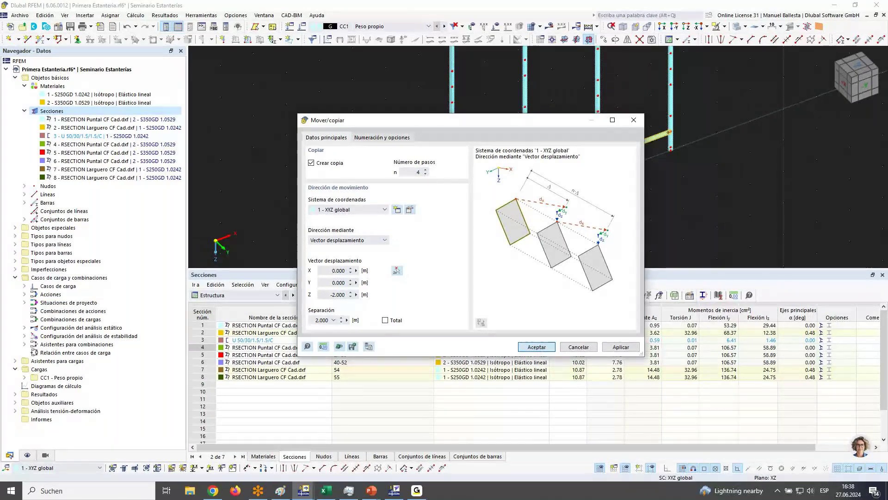
{"action": "key", "text": "Return"}
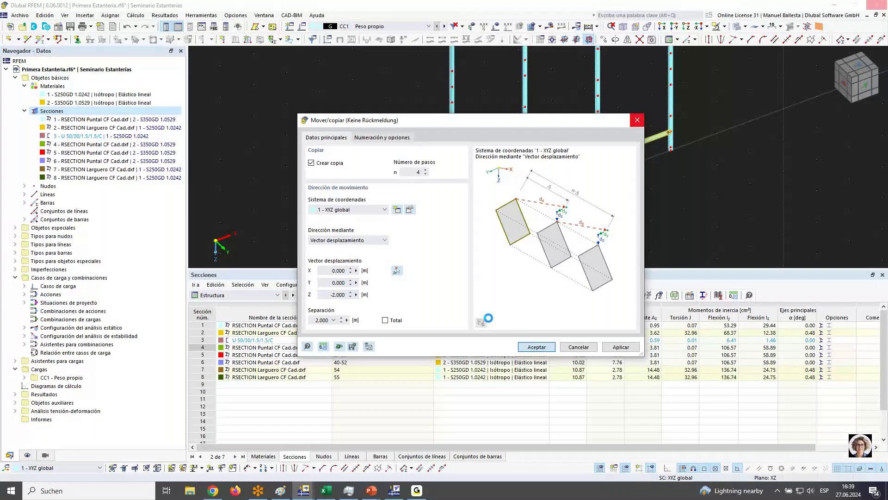
{"action": "key", "text": "ctrl+shift+Escape"}
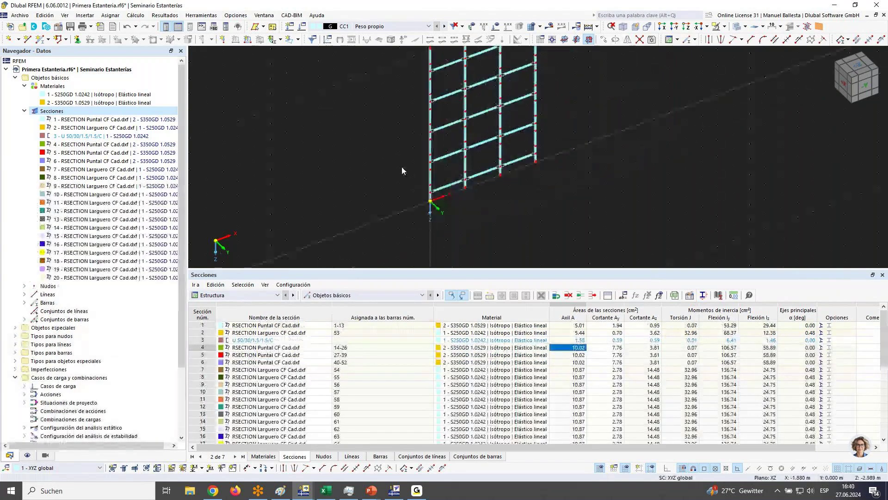
Isolate the four uprights in visibility mode by selecting the members of RSECTION Puntal sections 1, 4, 5 and 6.
{"action": "scroll", "coordinate": [394, 161], "scroll_direction": "down", "scroll_amount": 1}
{"action": "scroll", "coordinate": [444, 200], "scroll_direction": "up", "scroll_amount": 2}
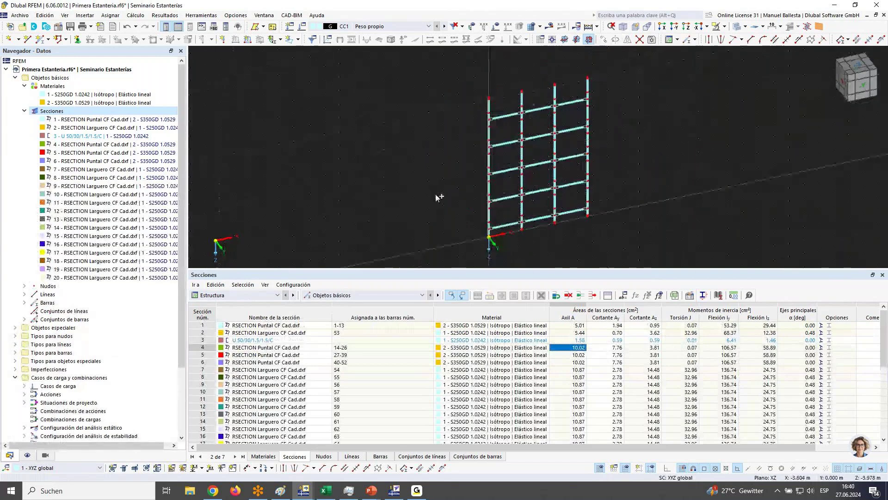
{"action": "middle_click_drag", "start_coordinate": [515, 197], "coordinate": [501, 130], "text": "ctrl"}
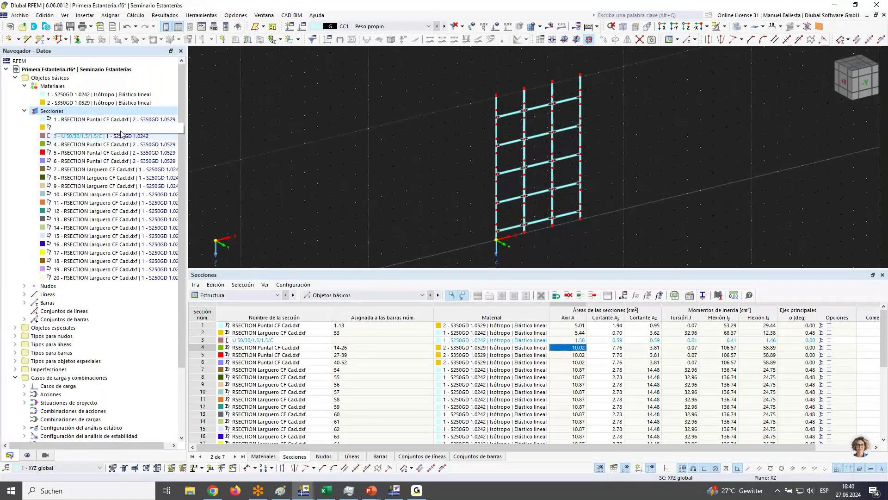
{"action": "left_click", "coordinate": [111, 120]}
{"action": "left_click", "coordinate": [109, 144], "text": "ctrl"}
{"action": "left_click", "coordinate": [113, 152], "text": "ctrl"}
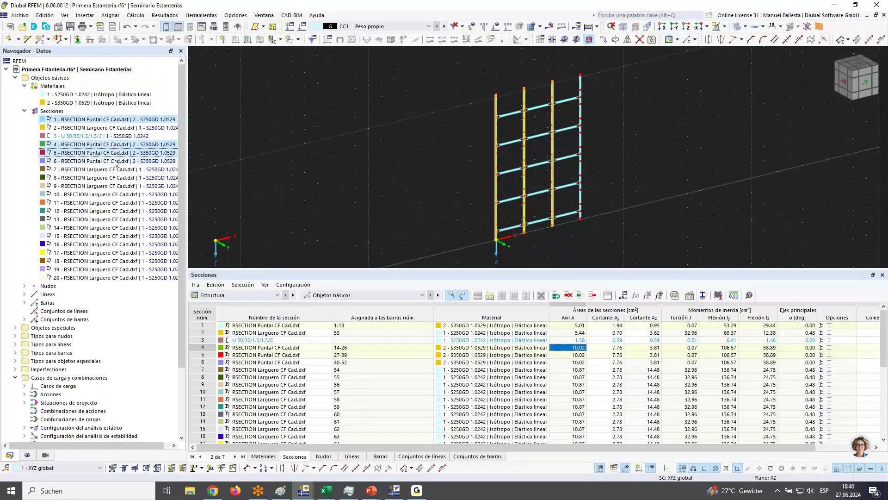
{"action": "left_click", "coordinate": [115, 161], "text": "ctrl"}
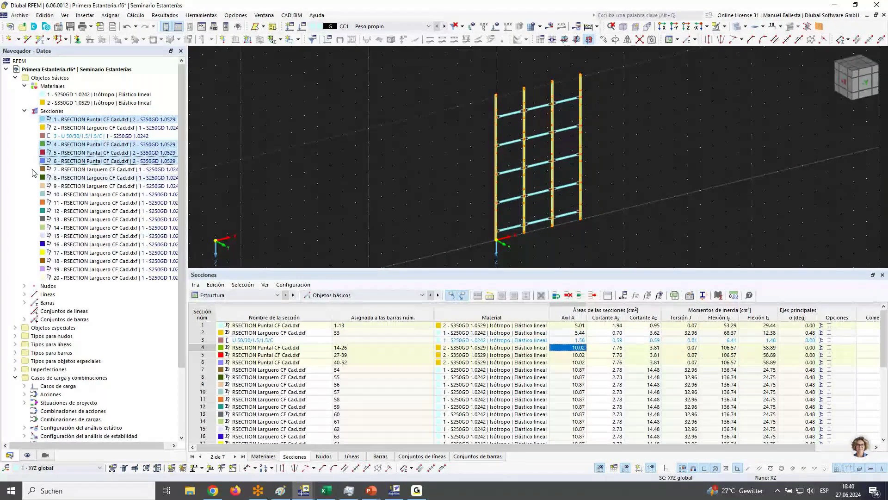
{"action": "left_click", "coordinate": [690, 127]}
{"action": "left_click_drag", "start_coordinate": [467, 47], "coordinate": [643, 219]}
{"action": "scroll", "coordinate": [556, 162], "scroll_direction": "up", "scroll_amount": 2}
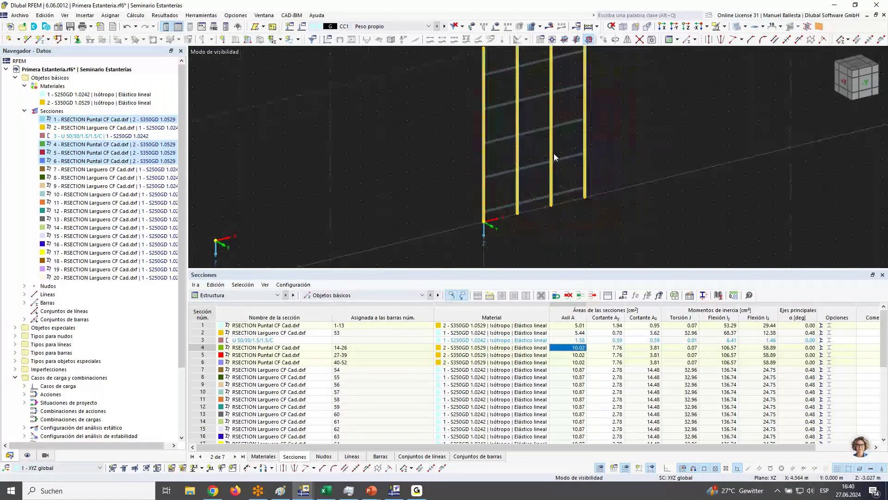
Assign section 1, RSECTION Puntal CF Cad.dxf in S350GD 1.0529, to upright members 1-41 and 43-52.
{"action": "right_click", "coordinate": [553, 156]}
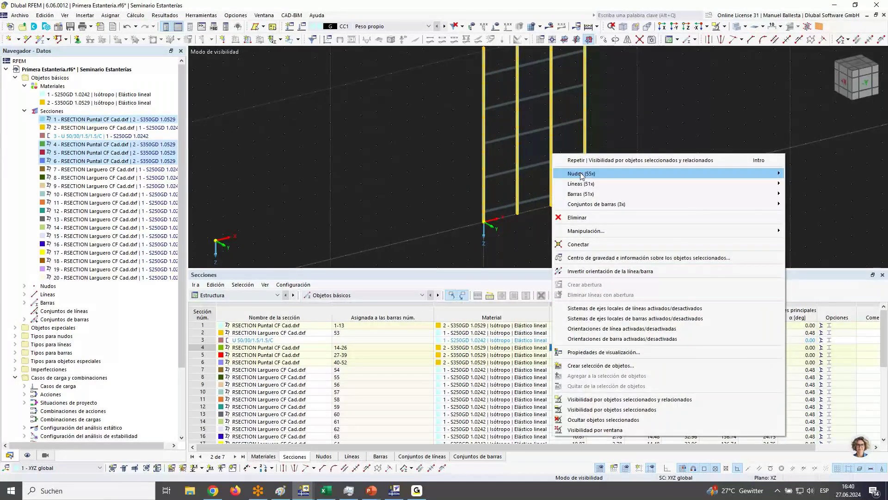
{"action": "key", "text": "Escape"}
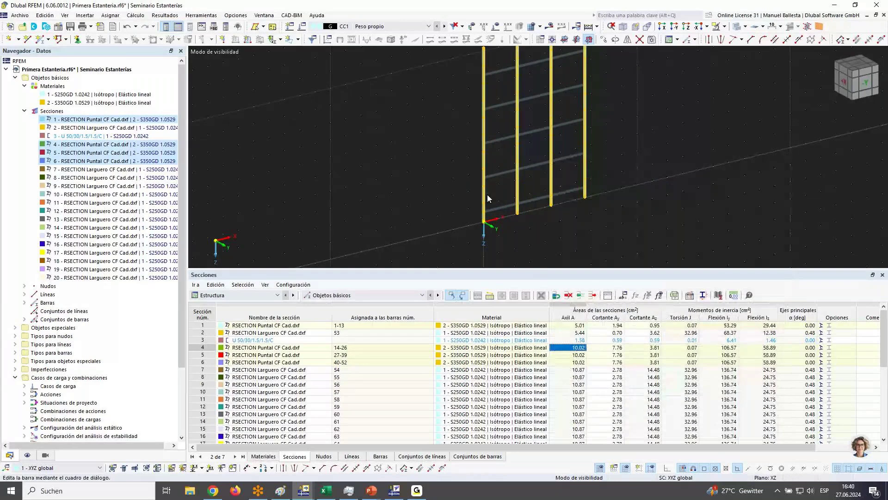
{"action": "double_click", "coordinate": [488, 198]}
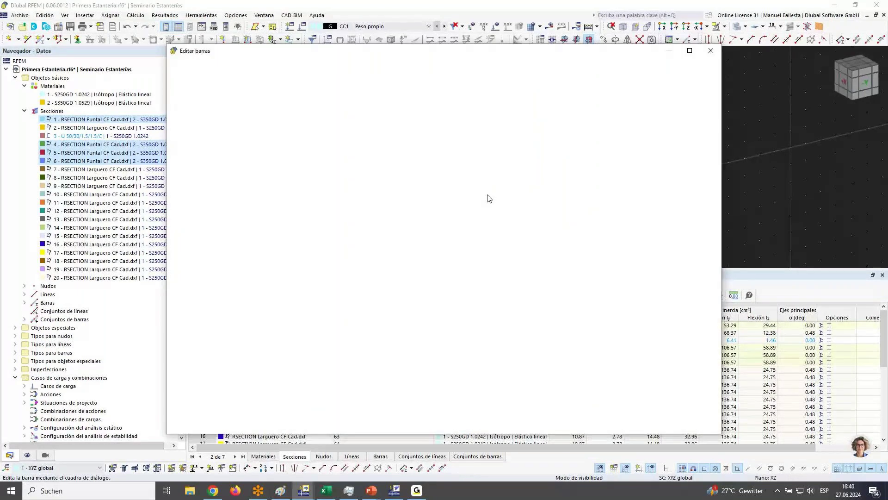
{"action": "left_click", "coordinate": [256, 321]}
{"action": "left_click", "coordinate": [248, 336]}
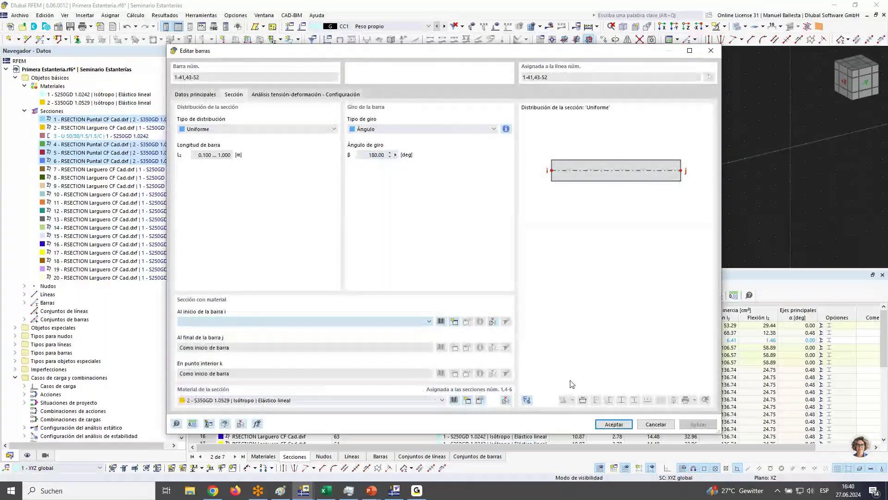
{"action": "left_click", "coordinate": [613, 424]}
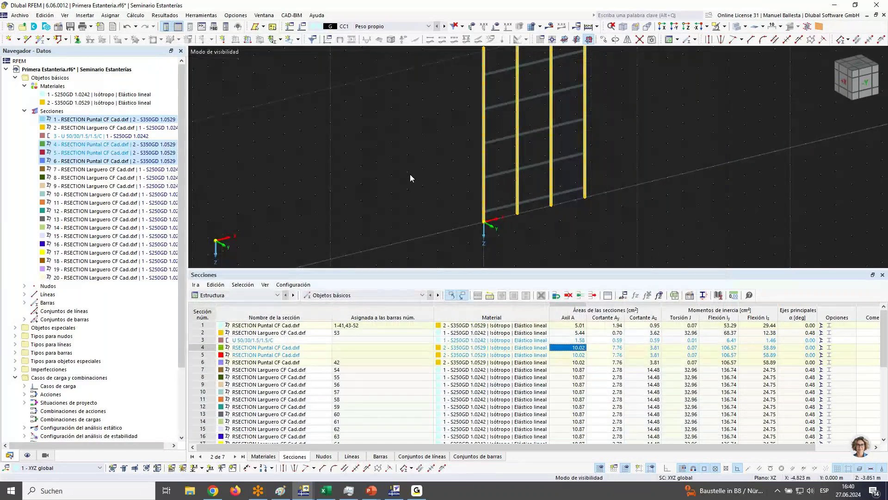
Reselect all the uprights and assign section 1, RSECTION Puntal CF Cad.dxf, to the complete set of members 1-52.
{"action": "scroll", "coordinate": [423, 160], "scroll_direction": "down", "scroll_amount": 3}
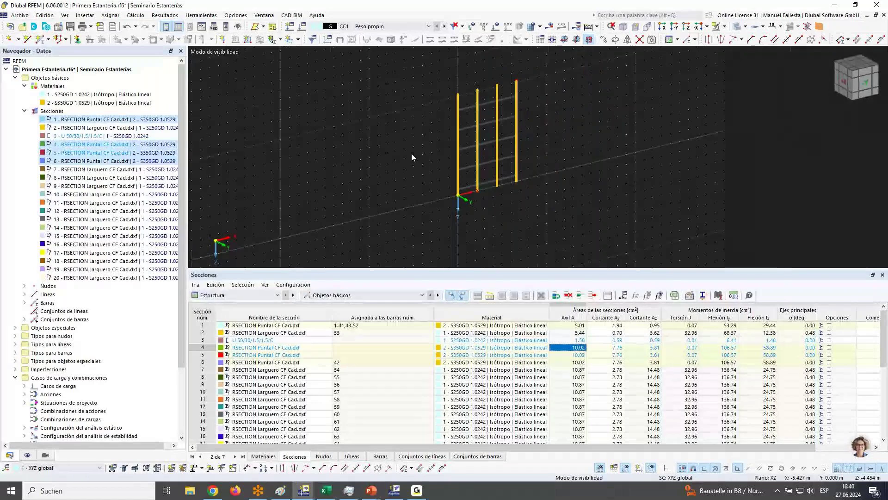
{"action": "scroll", "coordinate": [415, 140], "scroll_direction": "up", "scroll_amount": 2}
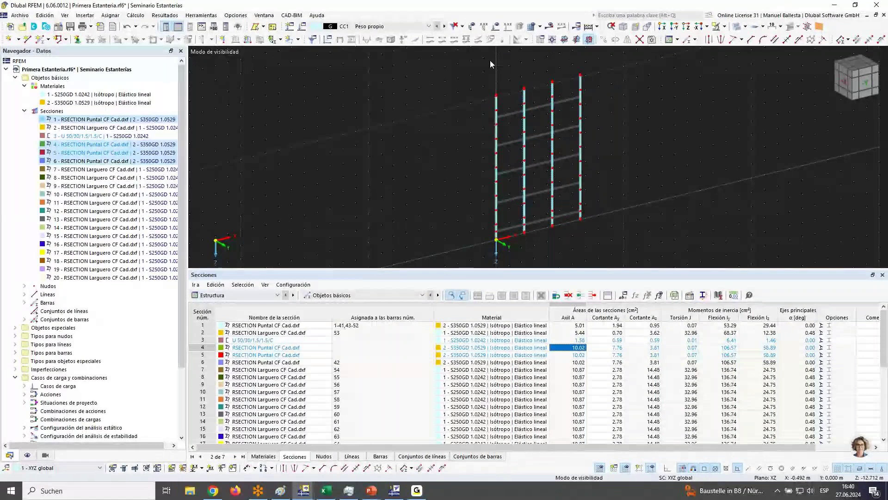
{"action": "right_click", "coordinate": [519, 168]}
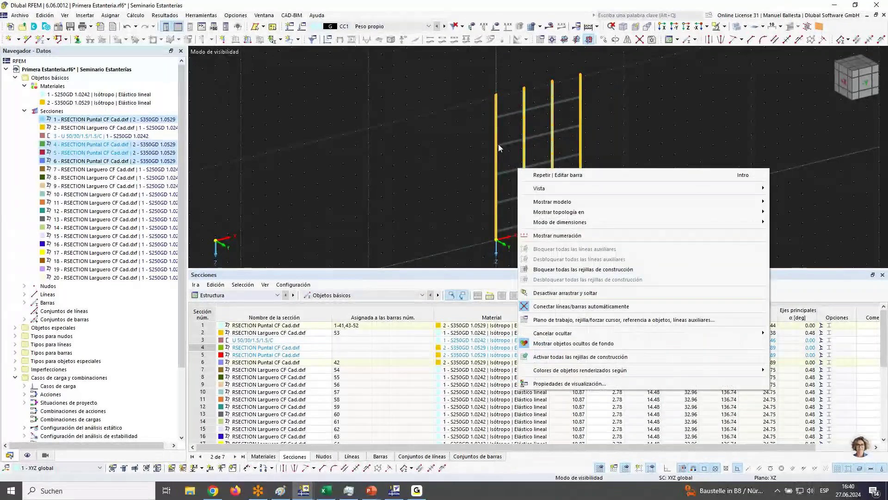
{"action": "key", "text": "Escape"}
{"action": "right_click", "coordinate": [498, 147]}
{"action": "mouse_move", "coordinate": [671, 186]}
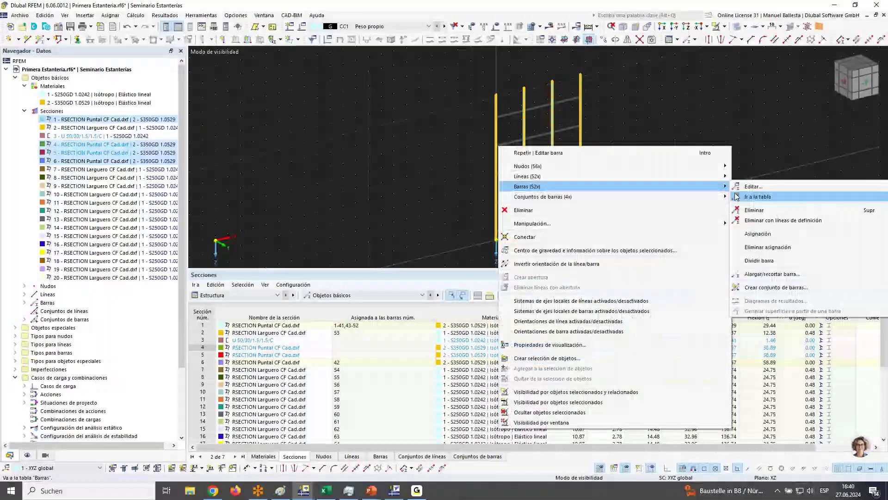
{"action": "left_click", "coordinate": [753, 185]}
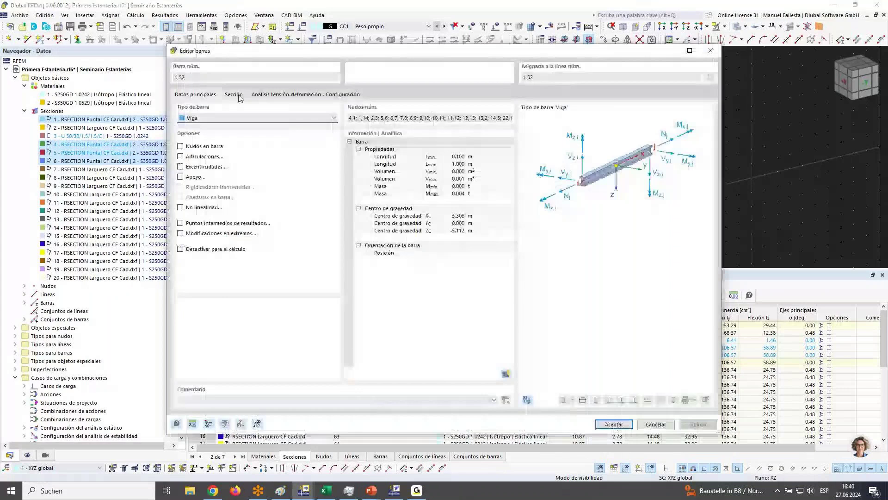
{"action": "left_click", "coordinate": [234, 94]}
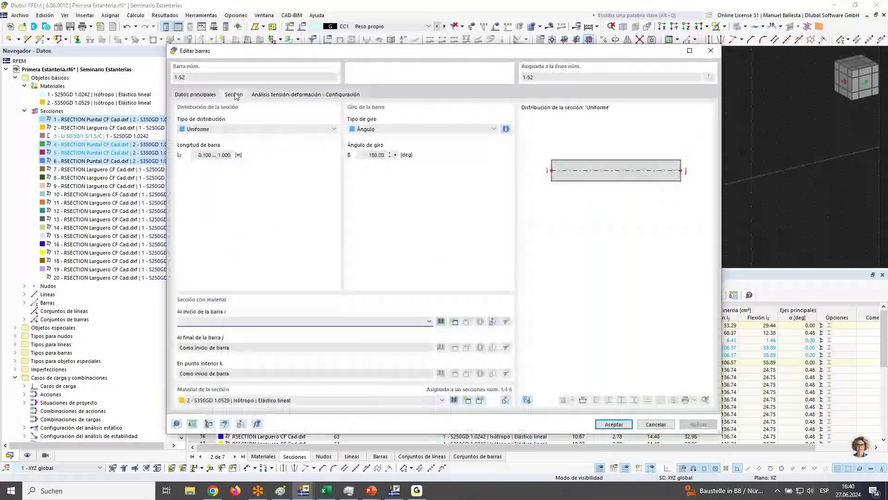
{"action": "left_click", "coordinate": [305, 321]}
{"action": "left_click", "coordinate": [305, 321]}
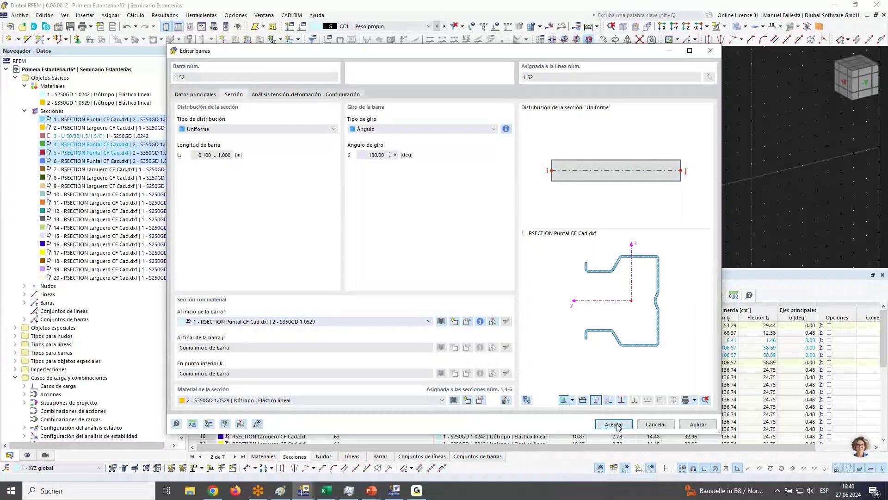
{"action": "left_click", "coordinate": [614, 424]}
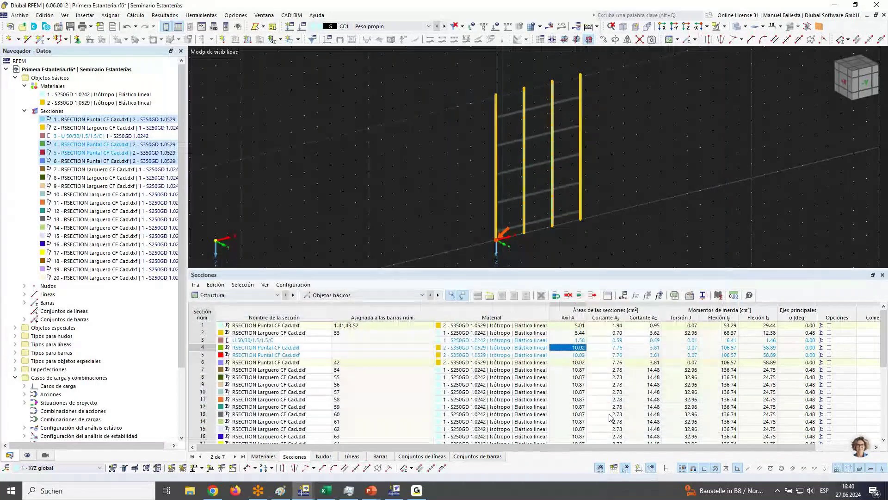
Isolate the beams in visibility mode by selecting the members of RSECTION Larguero sections 2 and 7 to 20.
{"action": "left_click", "coordinate": [116, 131]}
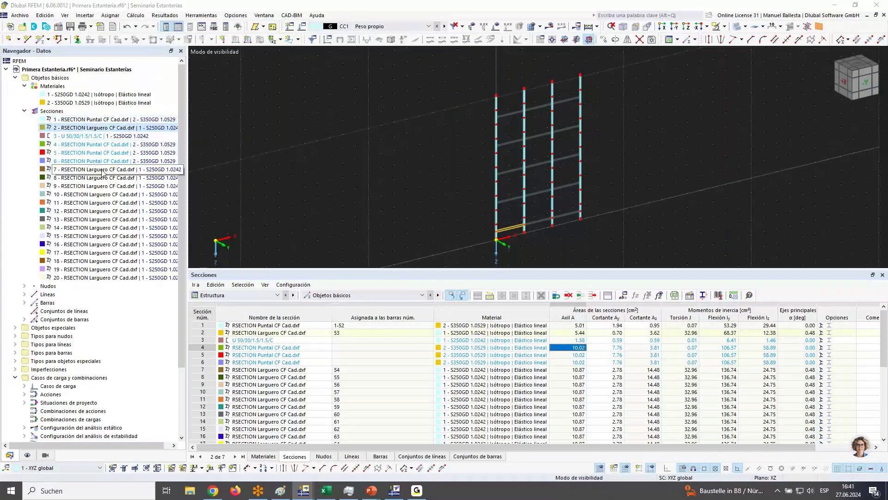
{"action": "left_click", "coordinate": [103, 185], "text": "ctrl"}
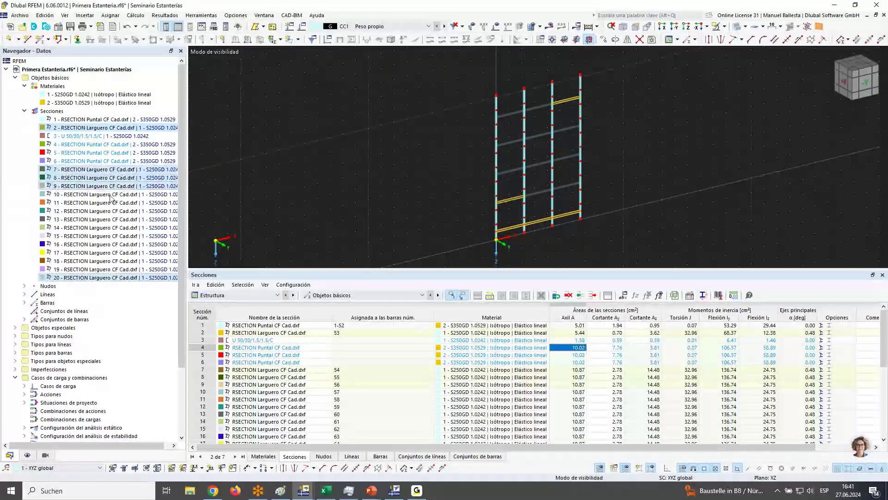
{"action": "left_click", "coordinate": [114, 219], "text": "ctrl+shift"}
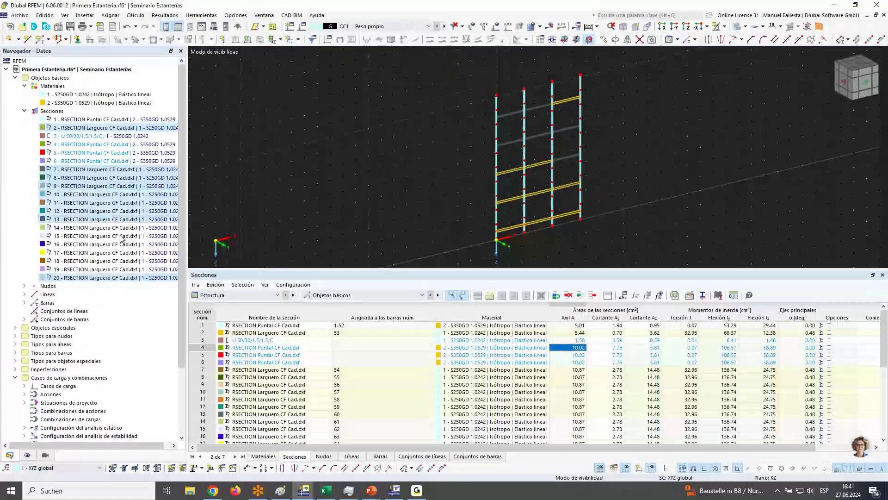
{"action": "left_click", "coordinate": [119, 252], "text": "ctrl+shift"}
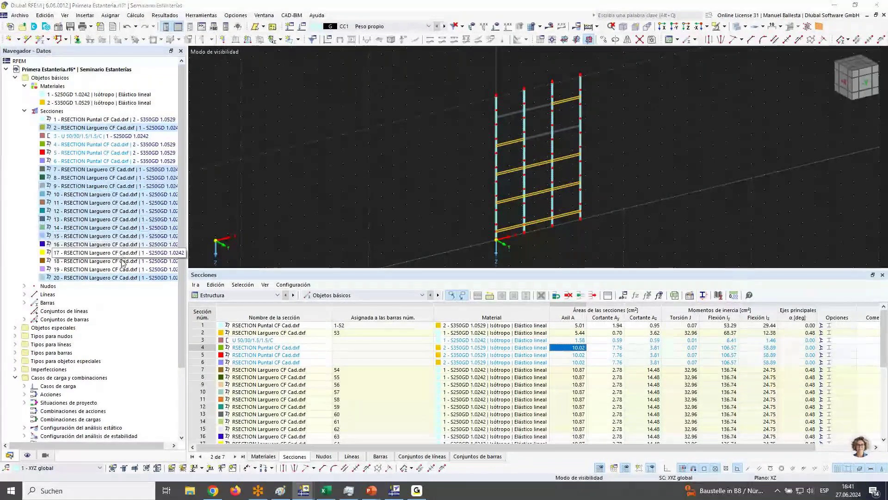
{"action": "left_click", "coordinate": [124, 272], "text": "ctrl+shift"}
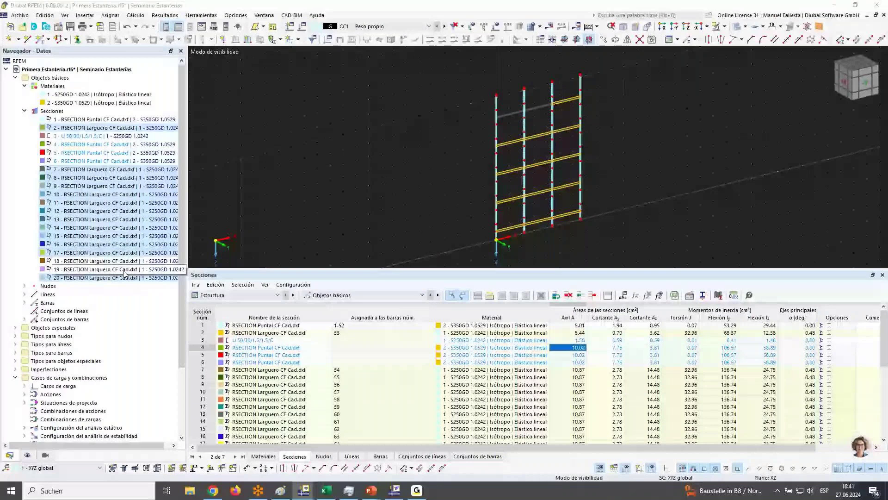
{"action": "left_click", "coordinate": [725, 26]}
{"action": "left_click", "coordinate": [740, 40]}
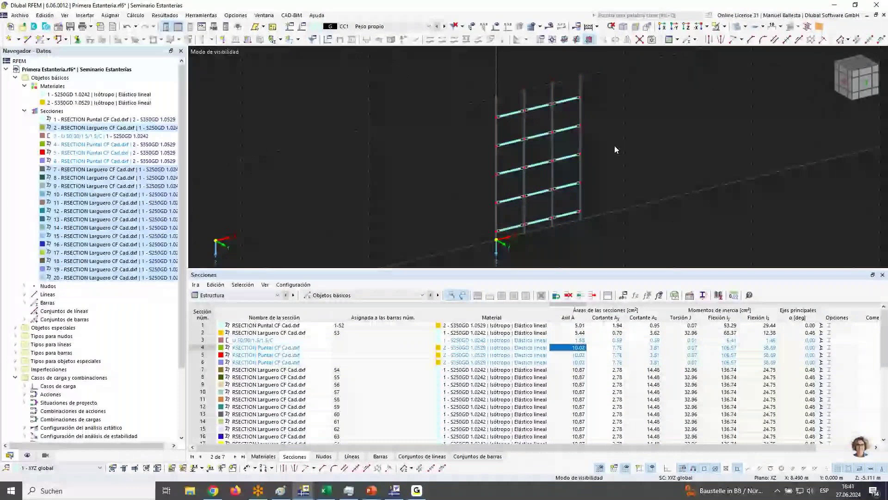
Assign section 2, RSECTION Larguero CF Cad.dxf in S250GD 1.0242, to beam members 53-67.
{"action": "right_click", "coordinate": [541, 107]}
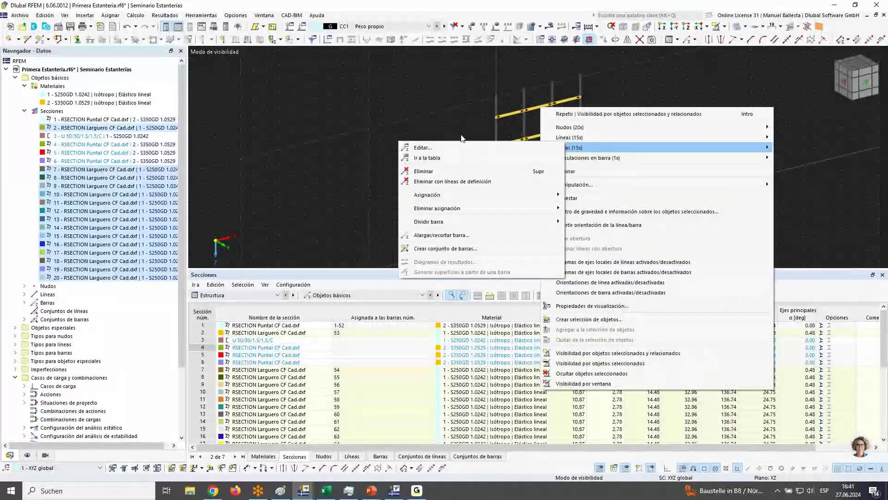
{"action": "left_click", "coordinate": [464, 148]}
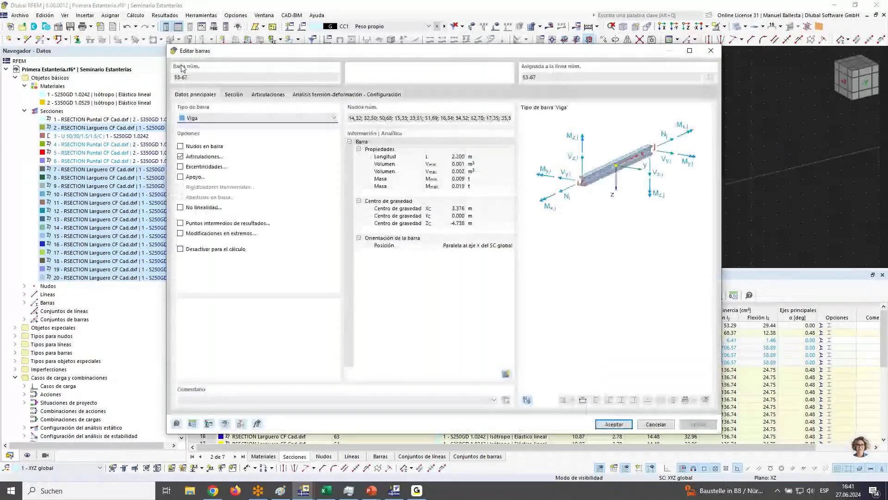
{"action": "left_click", "coordinate": [234, 94]}
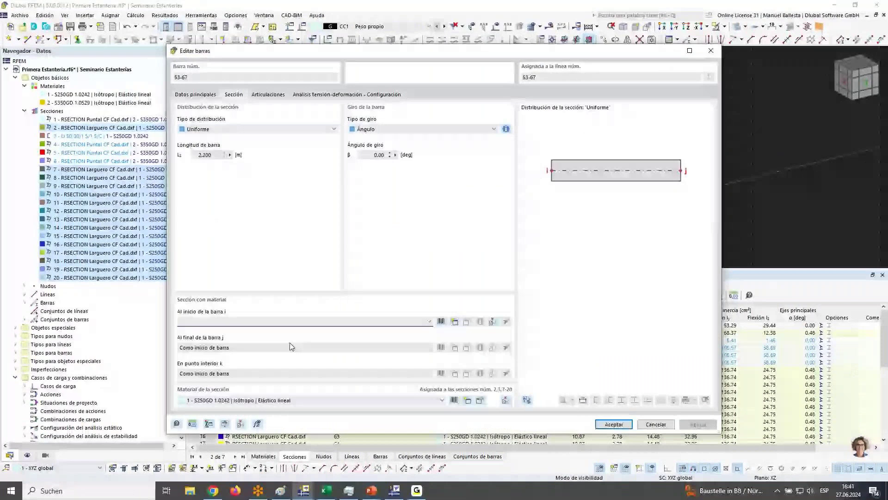
{"action": "key", "text": "alt+Down"}
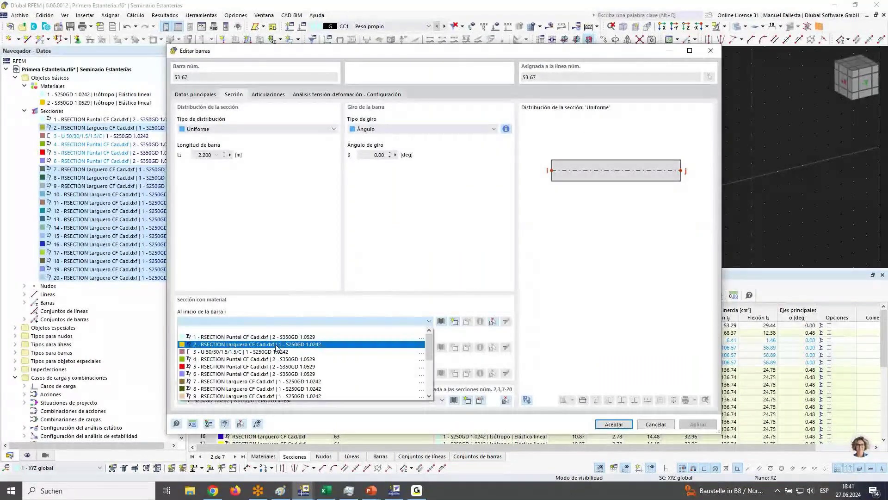
{"action": "left_click", "coordinate": [276, 344]}
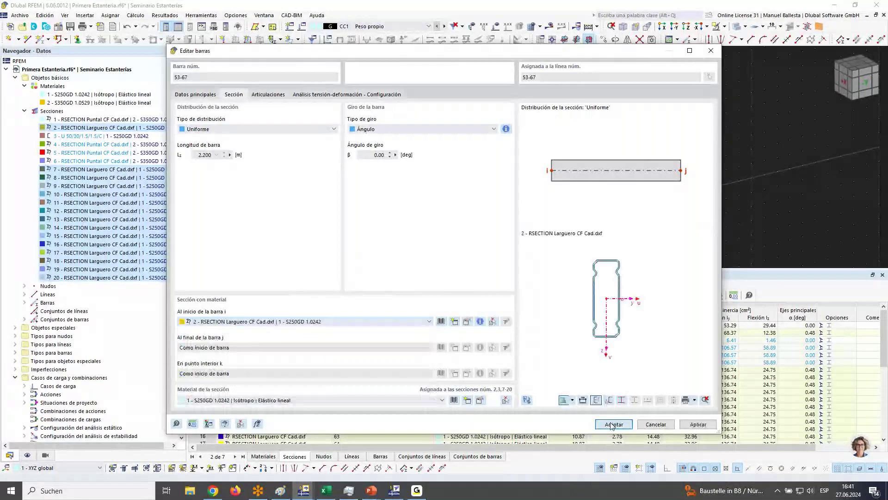
{"action": "left_click", "coordinate": [613, 424]}
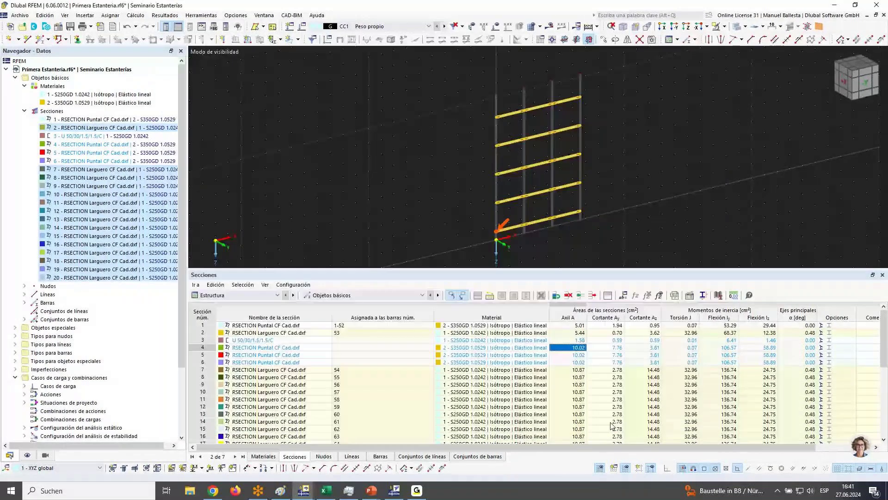
Delete the unused duplicate sections 4 to 20 from the model.
{"action": "left_click", "coordinate": [97, 147]}
{"action": "key", "text": "shift+End"}
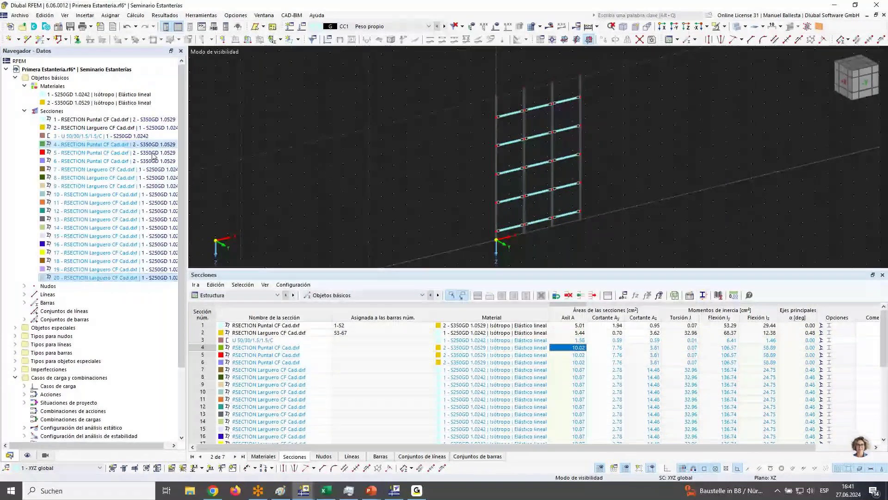
{"action": "left_click_drag", "start_coordinate": [154, 155], "coordinate": [116, 205]}
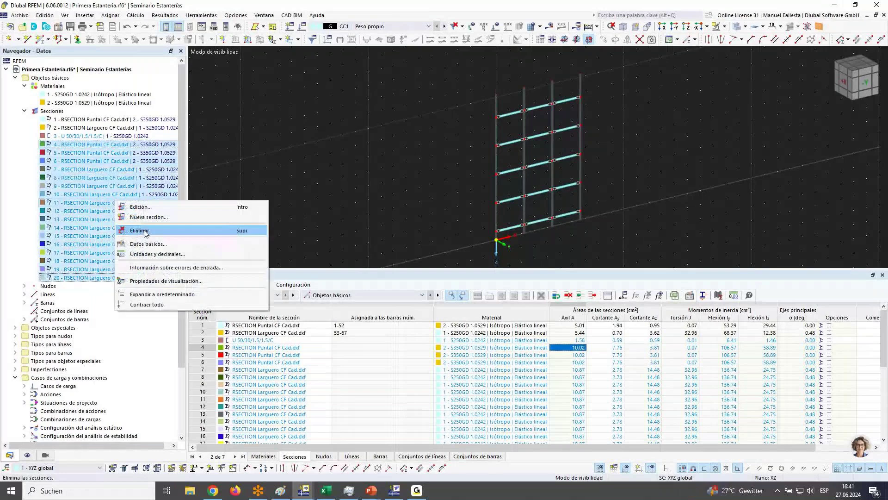
{"action": "left_click", "coordinate": [138, 231]}
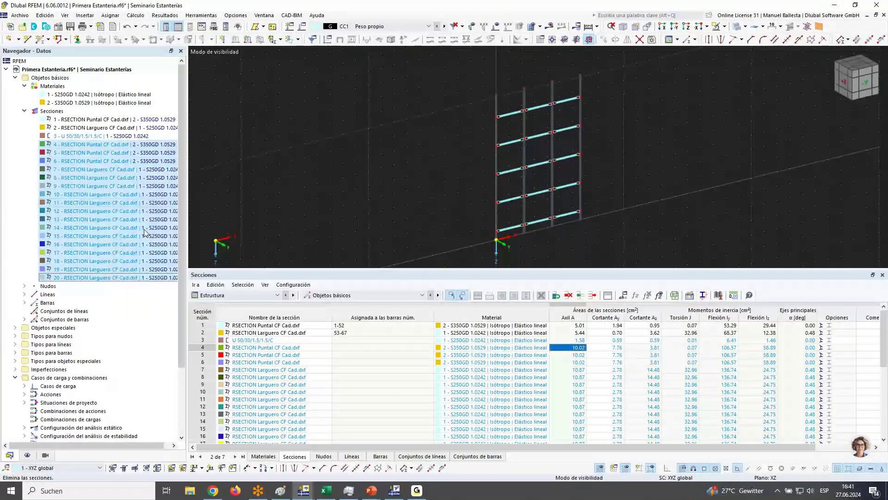
{"action": "left_click", "coordinate": [445, 270]}
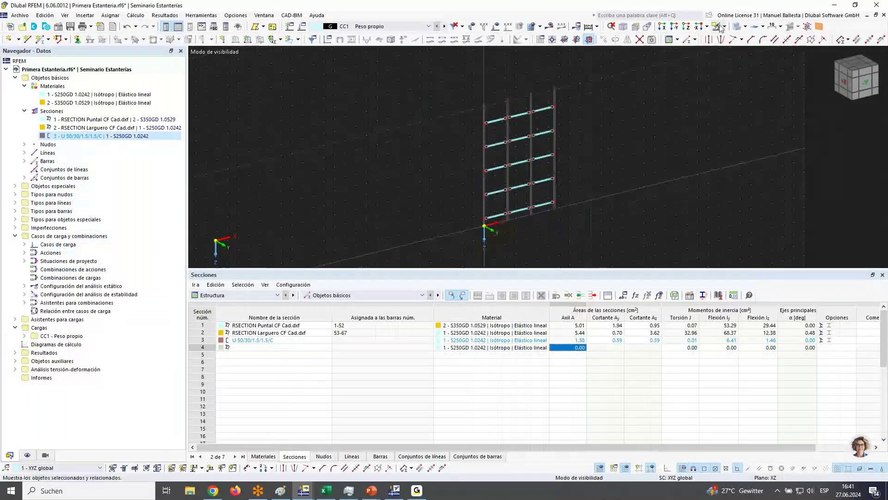
Show the full rack again and start defining a new nodal support type from the nodal support assignment.
{"action": "scroll", "coordinate": [515, 246], "scroll_direction": "up", "scroll_amount": 8}
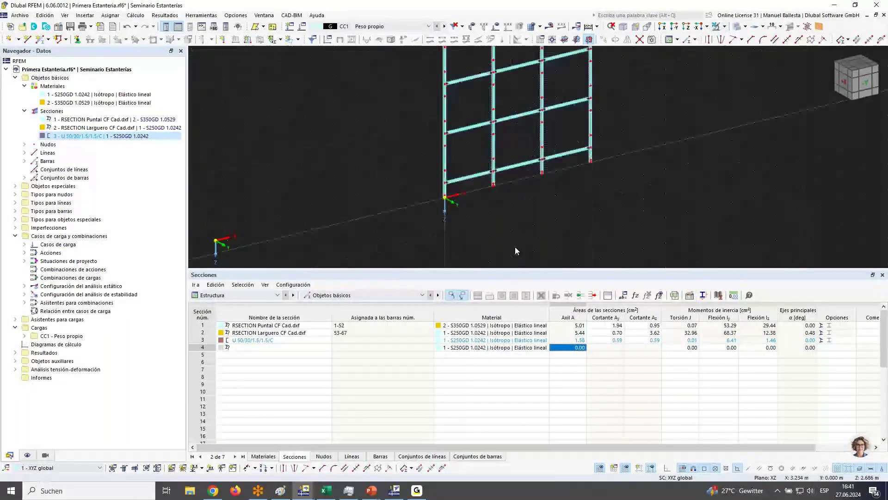
{"action": "scroll", "coordinate": [442, 178], "scroll_direction": "up", "scroll_amount": 2}
{"action": "mouse_move", "coordinate": [438, 185]}
{"action": "middle_mouse_down"}
{"action": "mouse_move", "coordinate": [470, 184]}
{"action": "mouse_move", "coordinate": [452, 195]}
{"action": "middle_mouse_up"}
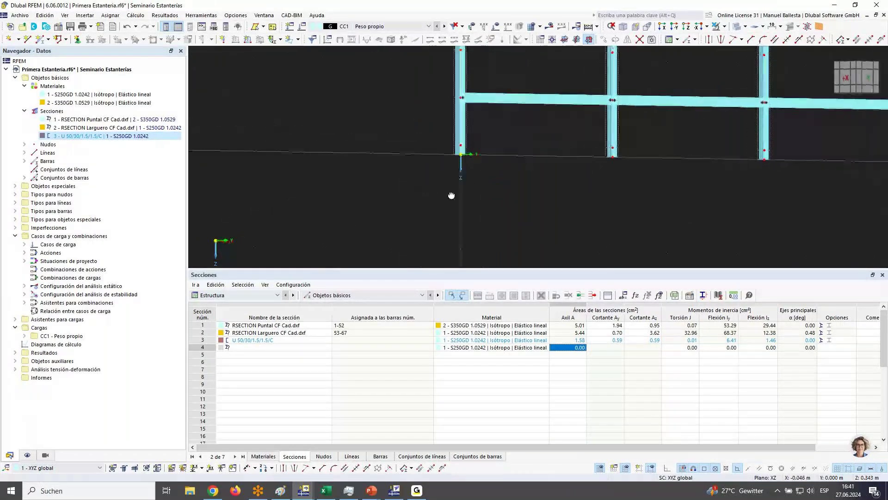
{"action": "left_click", "coordinate": [77, 39]}
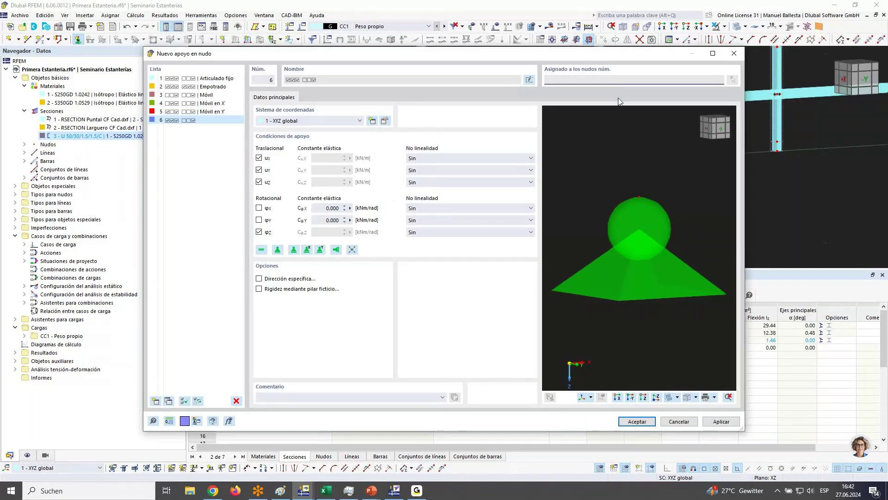
{"action": "left_click", "coordinate": [683, 422]}
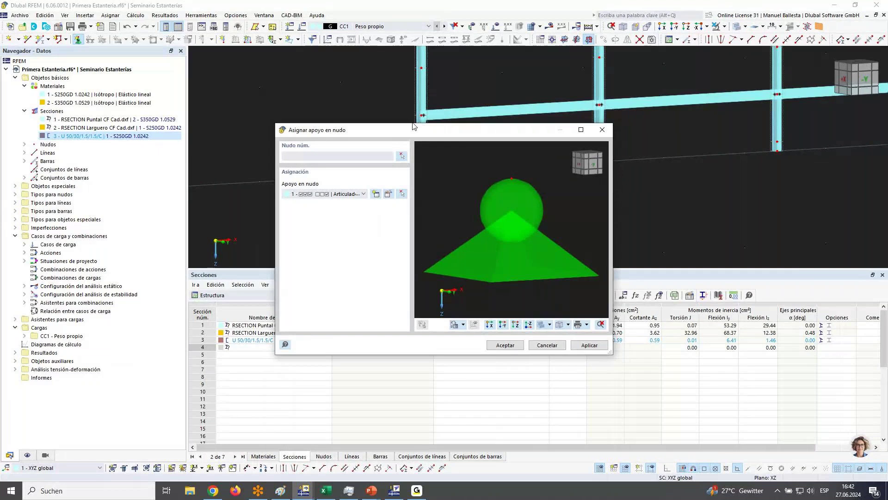
{"action": "left_click_drag", "start_coordinate": [414, 126], "coordinate": [599, 93]}
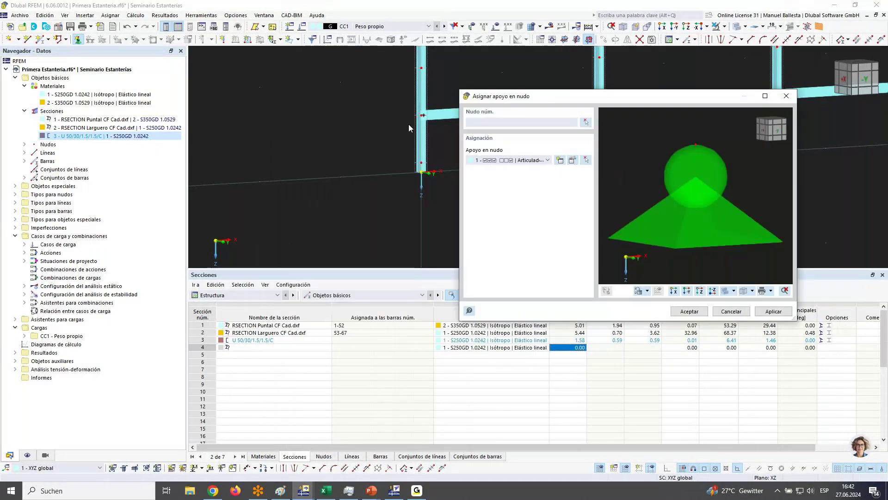
{"action": "left_click", "coordinate": [560, 160]}
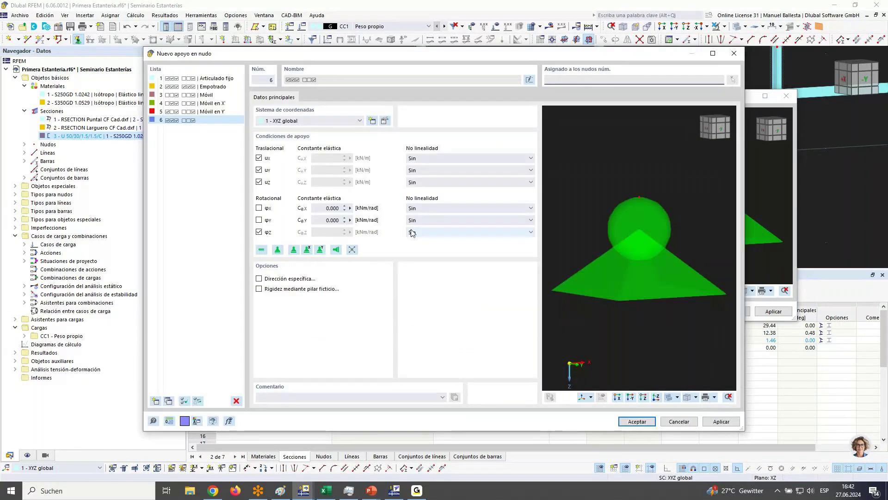
Set the nonlinearity of the new support's rotation φX to Diagrama de rigidez.
{"action": "left_click", "coordinate": [438, 220]}
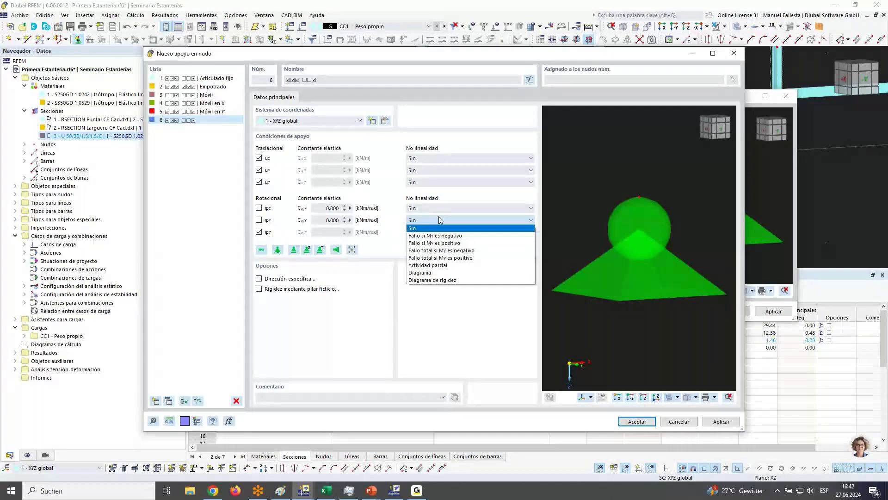
{"action": "left_click", "coordinate": [439, 220]}
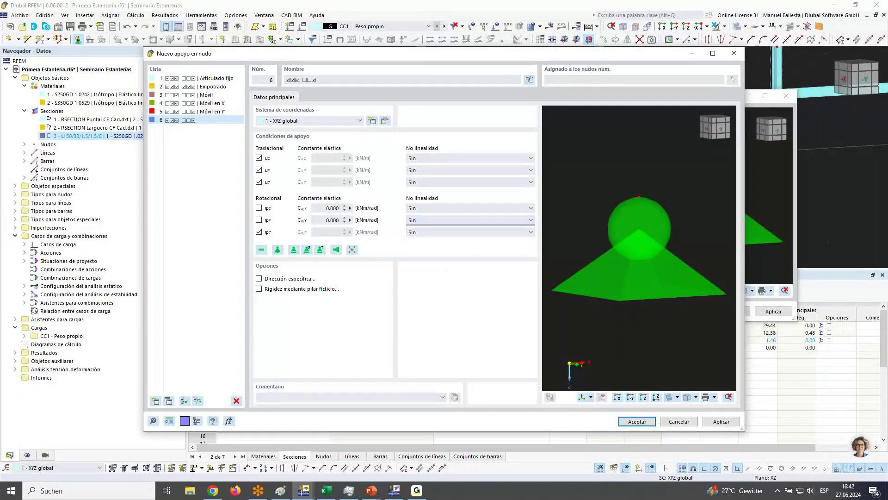
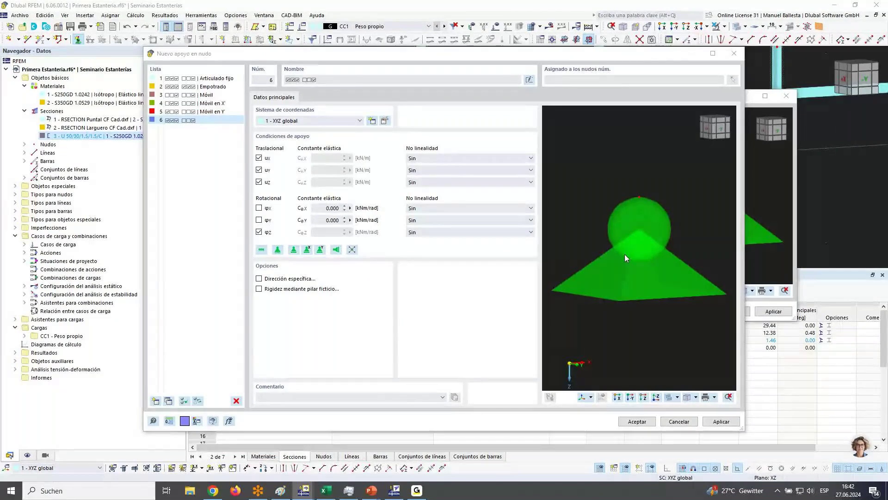
{"action": "left_click_drag", "start_coordinate": [555, 53], "coordinate": [203, 93]}
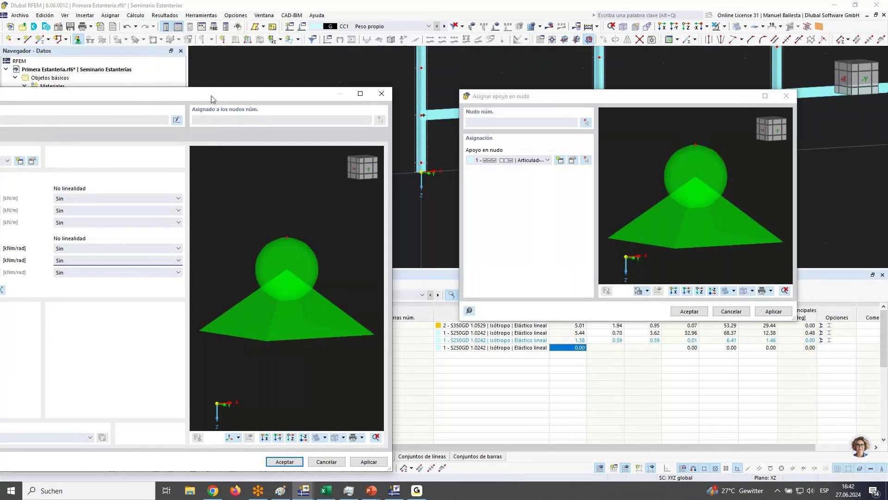
{"action": "left_click_drag", "start_coordinate": [209, 97], "coordinate": [335, 78]}
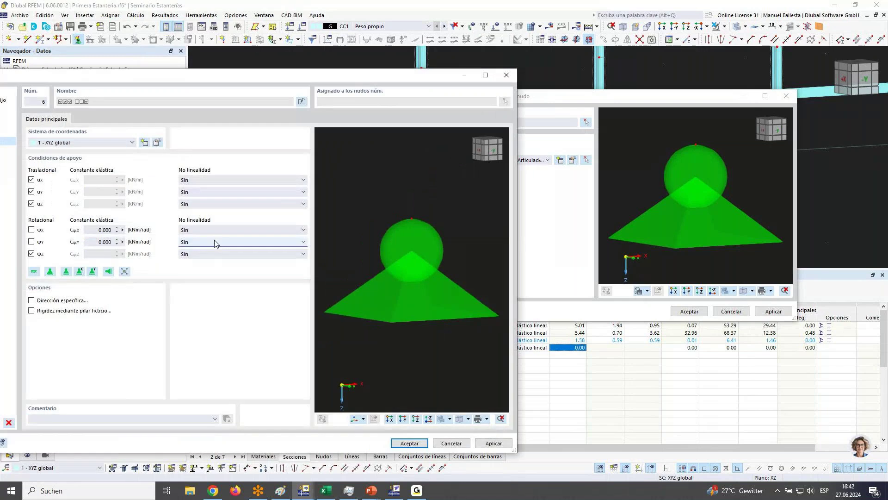
{"action": "left_click", "coordinate": [216, 230]}
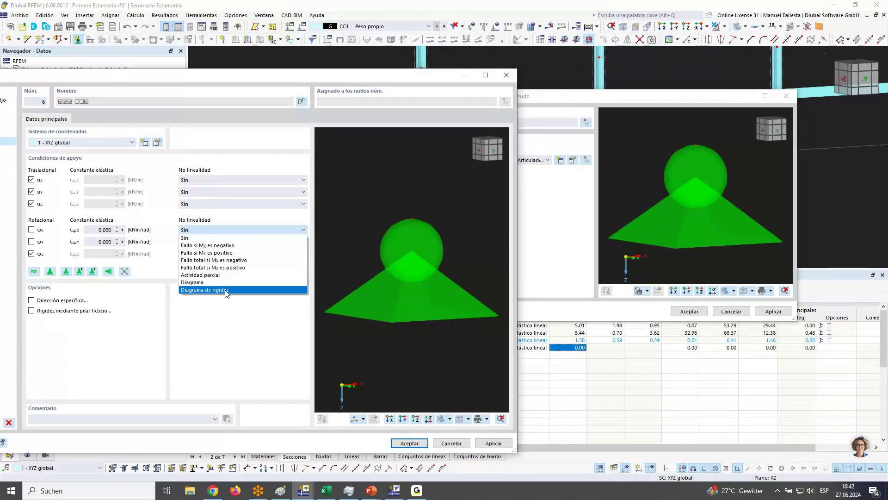
{"action": "key", "text": "Escape"}
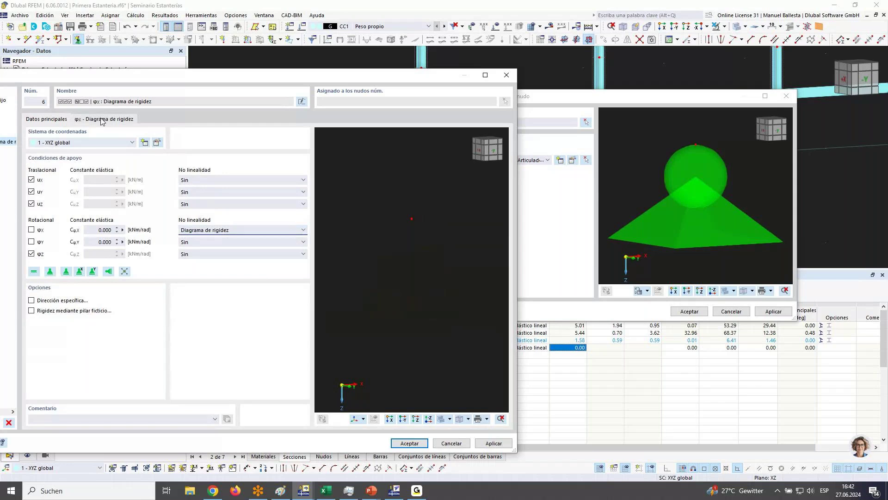
Make the φX stiffness diagram non-symmetric and enter its first point as PZ = 0 kN with spring stiffness 0 kNm/rad.
{"action": "left_click", "coordinate": [102, 119]}
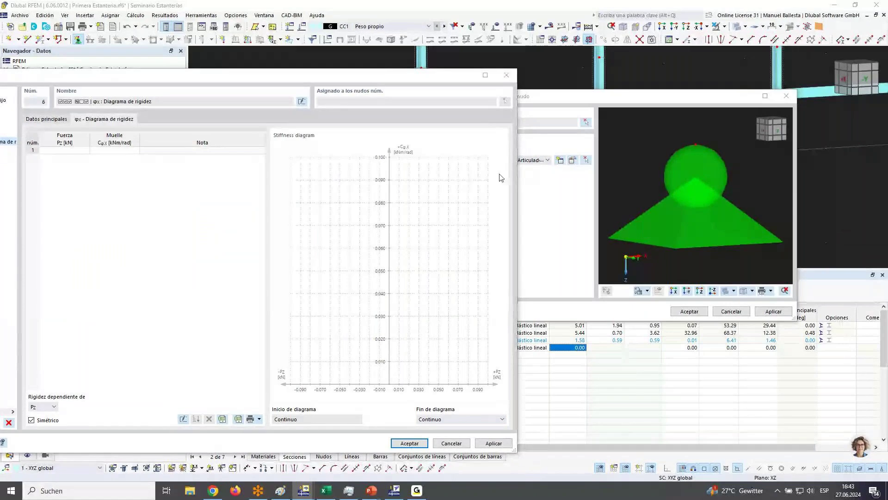
{"action": "left_click_drag", "start_coordinate": [251, 77], "coordinate": [275, 71]}
{"action": "left_click", "coordinate": [56, 415]}
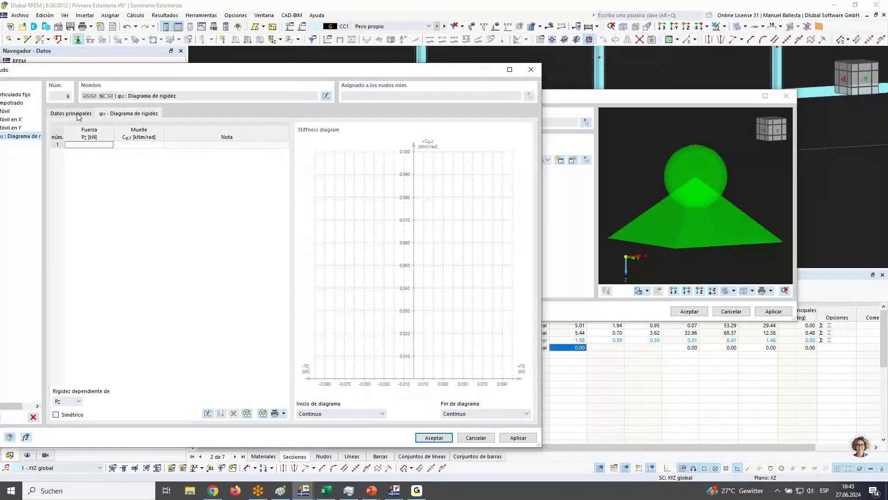
{"action": "left_click", "coordinate": [101, 145]}
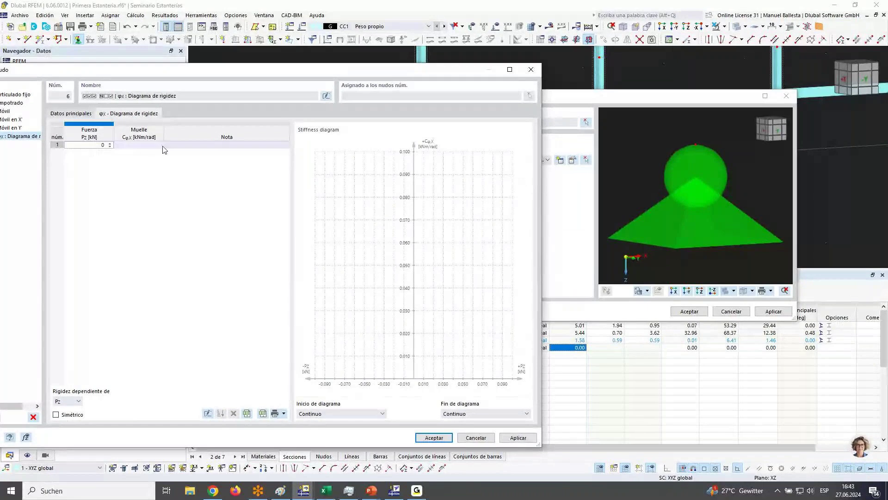
{"action": "left_click", "coordinate": [150, 145]}
{"action": "type", "text": "0"}
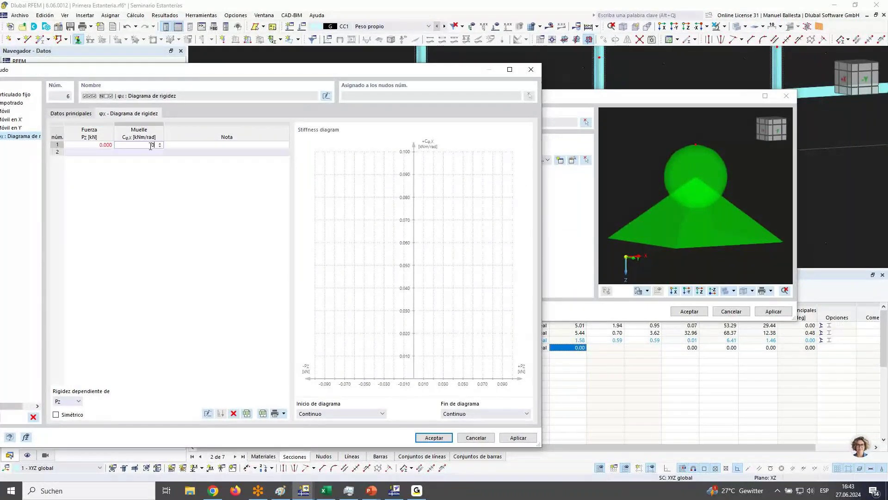
Enter the second point of the φX stiffness diagram as PZ = 50 kN with spring stiffness 29 kNm/rad.
{"action": "left_click", "coordinate": [94, 152]}
{"action": "type", "text": "50"}
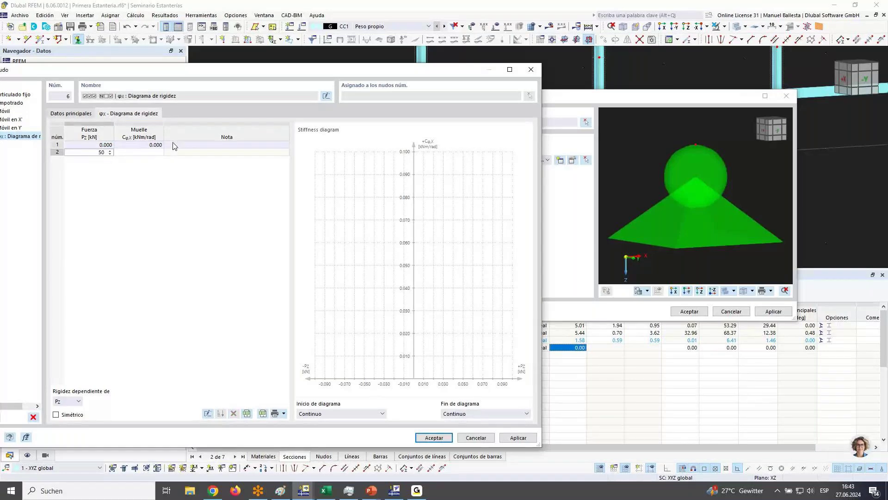
{"action": "left_click", "coordinate": [137, 150]}
{"action": "type", "text": "28"}
{"action": "double_click", "coordinate": [137, 152]}
{"action": "type", "text": "29"}
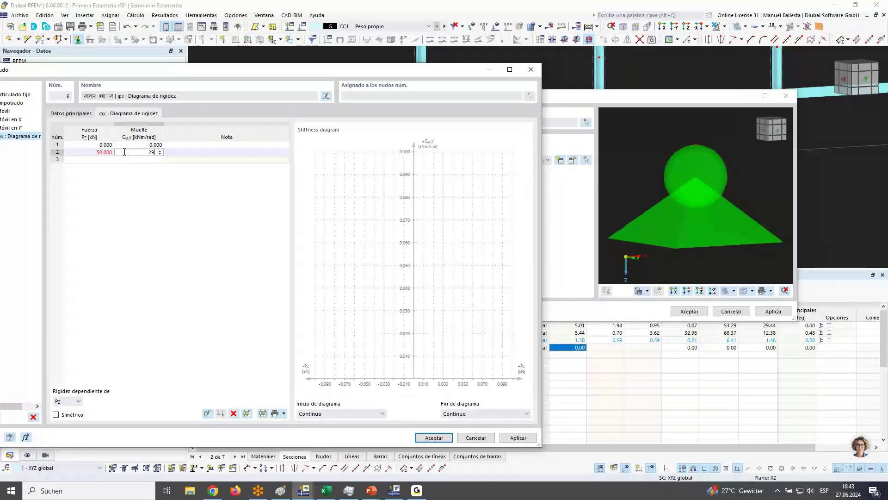
Complete the second φX stiffness point's spring as 295 kNm/rad and enter the third point as PZ = 100 kN with 620 kNm/rad.
{"action": "type", "text": "5"}
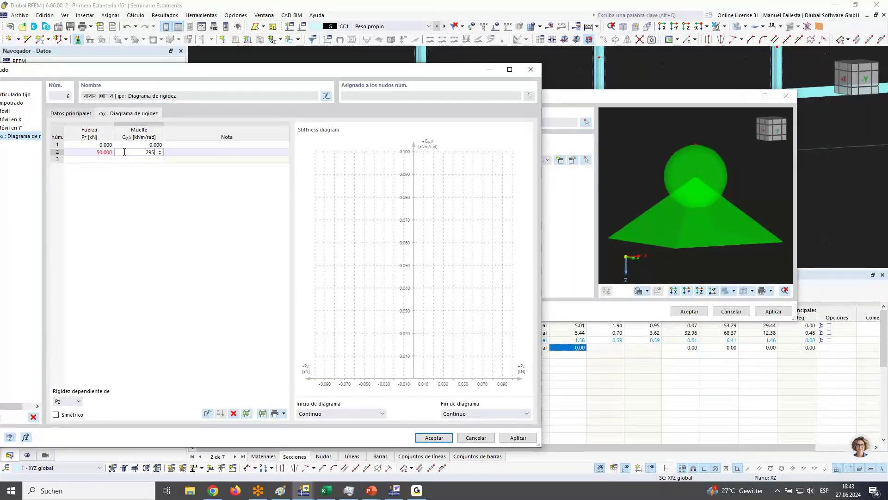
{"action": "left_click", "coordinate": [99, 160]}
{"action": "type", "text": "100"}
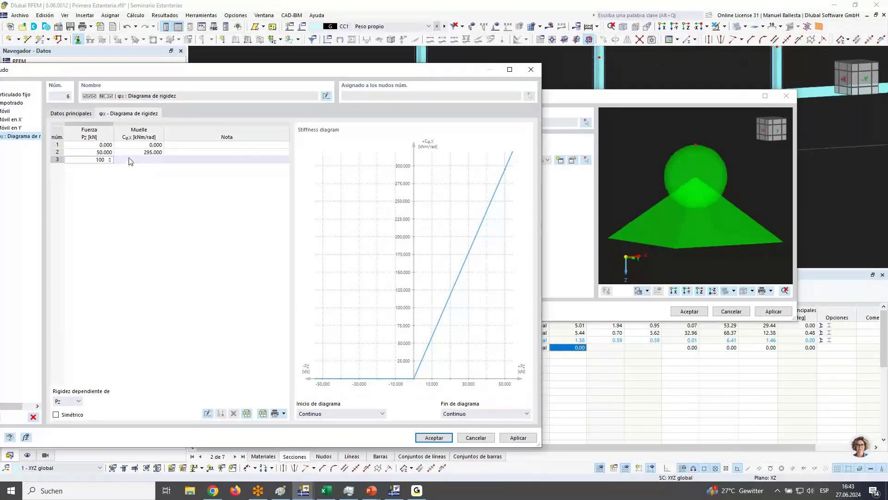
{"action": "left_click", "coordinate": [144, 160]}
{"action": "type", "text": "620"}
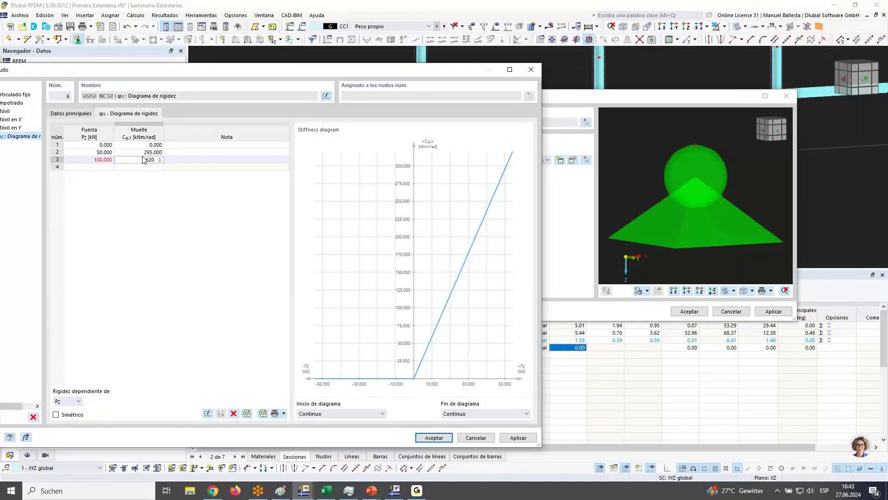
Add the fourth and fifth φX stiffness points as 150 kN with 916 kNm/rad and 200 kN with 1150 kNm/rad.
{"action": "left_click", "coordinate": [90, 167]}
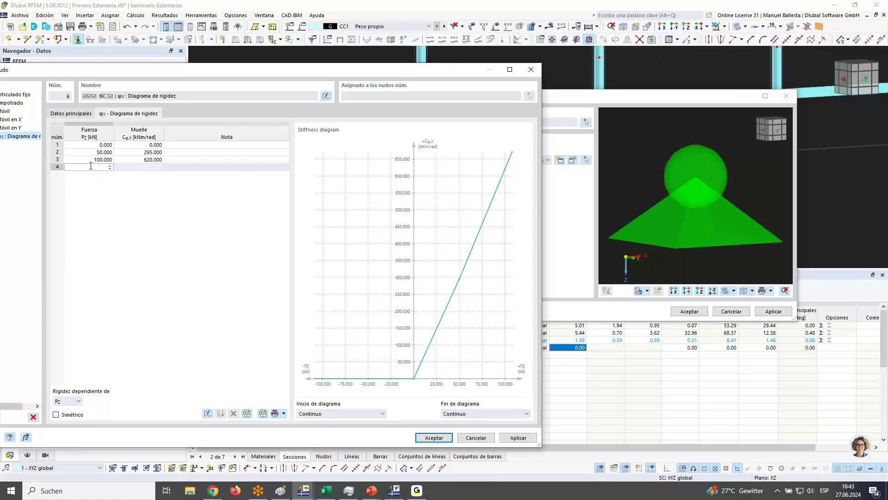
{"action": "type", "text": "150"}
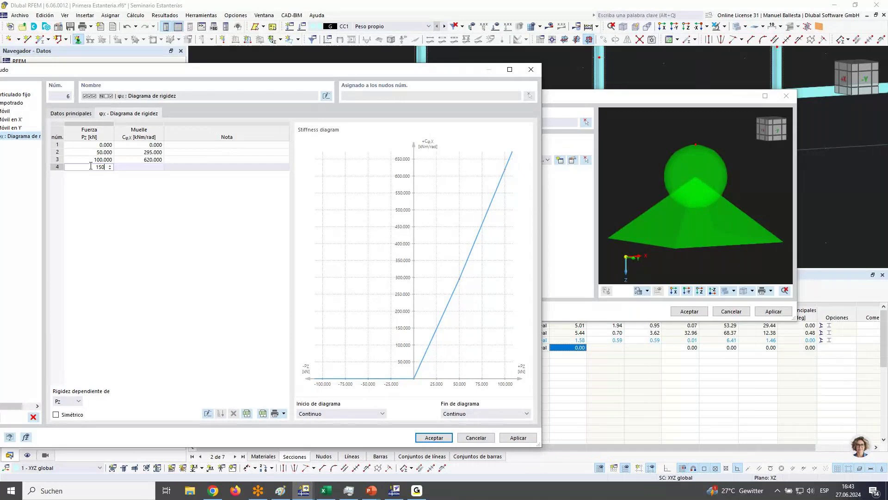
{"action": "key", "text": "Tab"}
{"action": "type", "text": "916"}
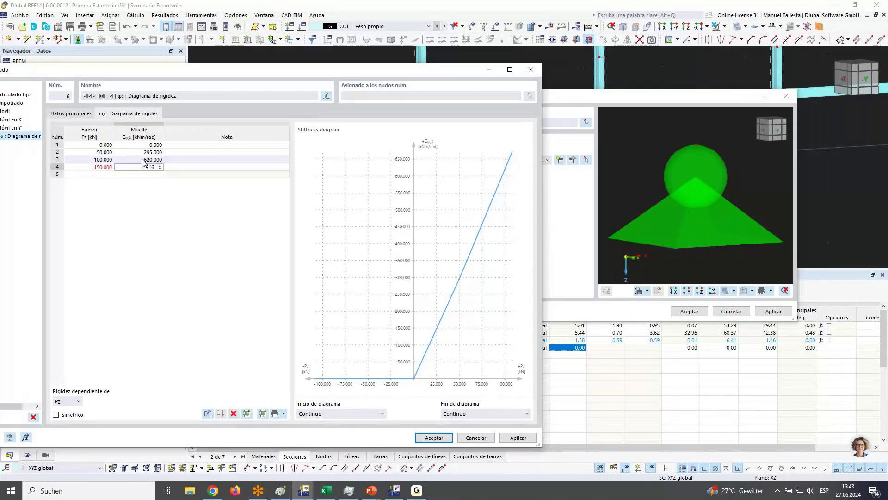
{"action": "left_click", "coordinate": [100, 174]}
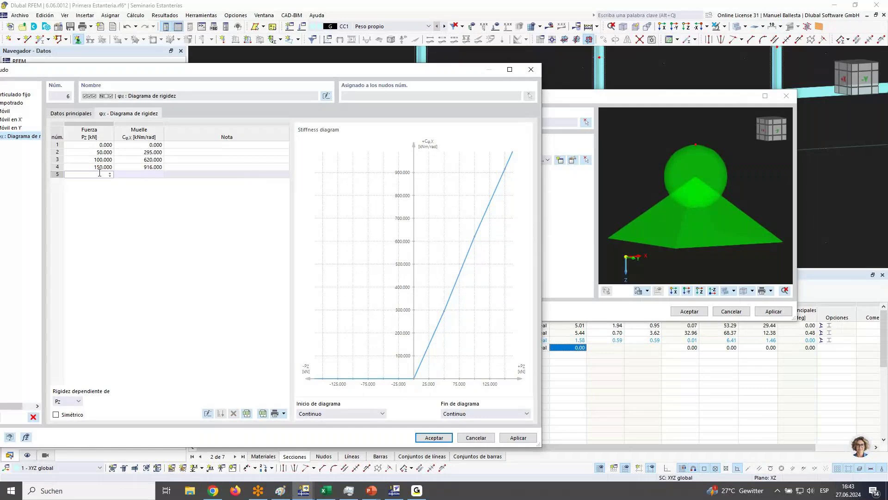
{"action": "left_click", "coordinate": [143, 175]}
{"action": "type", "text": "115"}
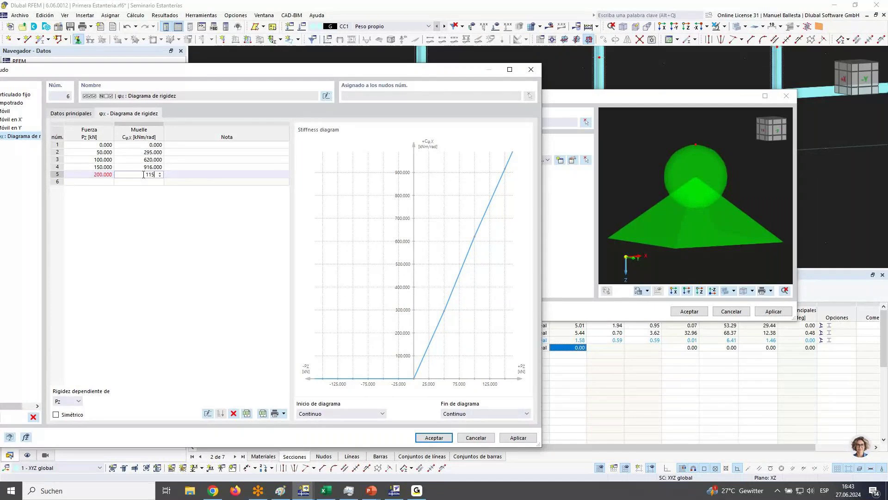
{"action": "type", "text": "0"}
Add the sixth and seventh φX stiffness points as 250 kN with 1300 kNm/rad and 300 kN with 1400 kNm/rad.
{"action": "left_click", "coordinate": [99, 184]}
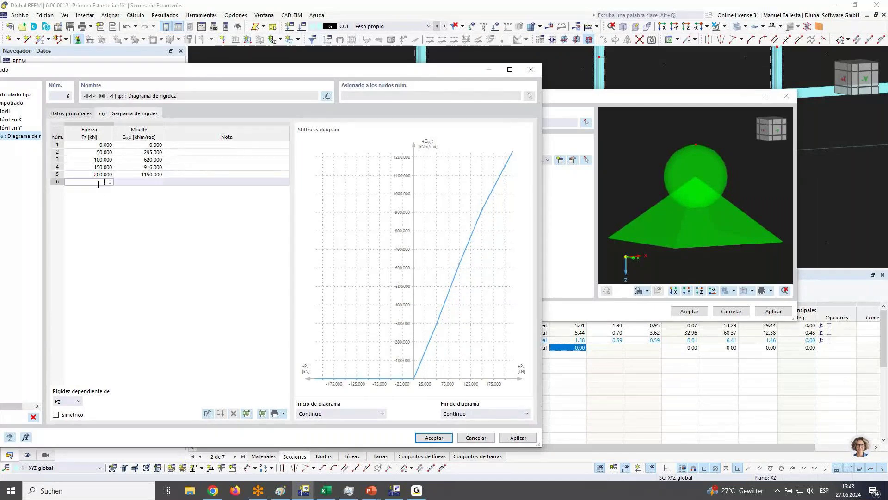
{"action": "type", "text": "250"}
{"action": "left_click", "coordinate": [130, 183]}
{"action": "type", "text": "1300"}
{"action": "left_click", "coordinate": [95, 187]}
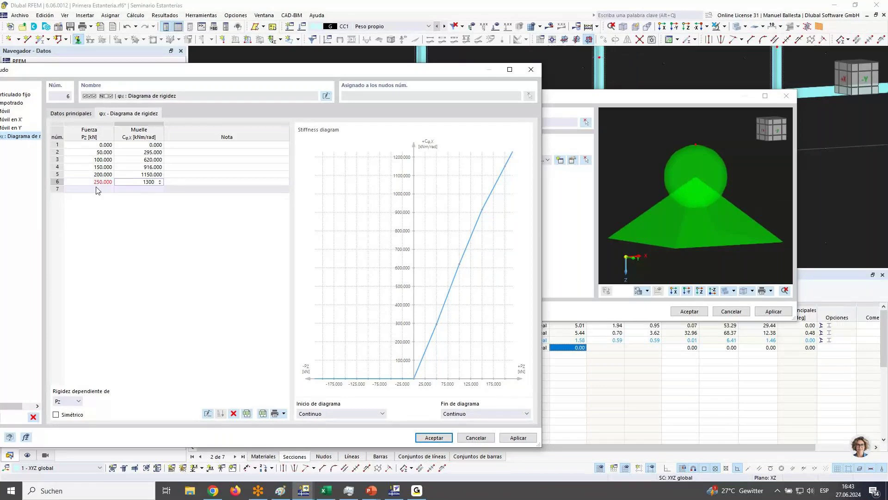
{"action": "type", "text": "300"}
{"action": "left_click", "coordinate": [143, 190]}
{"action": "type", "text": "1400"}
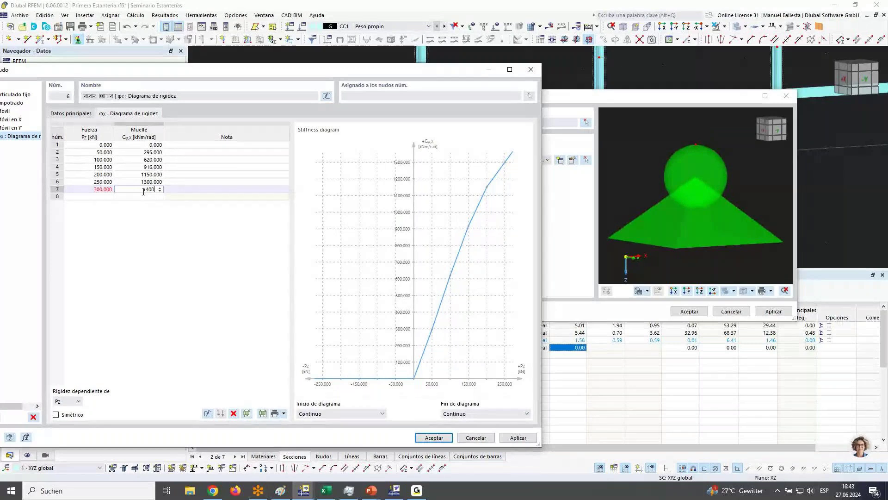
Enter the eighth φX stiffness point as PZ = 350 kN with 1450 kNm/rad and accept the new support type.
{"action": "left_click", "coordinate": [106, 196]}
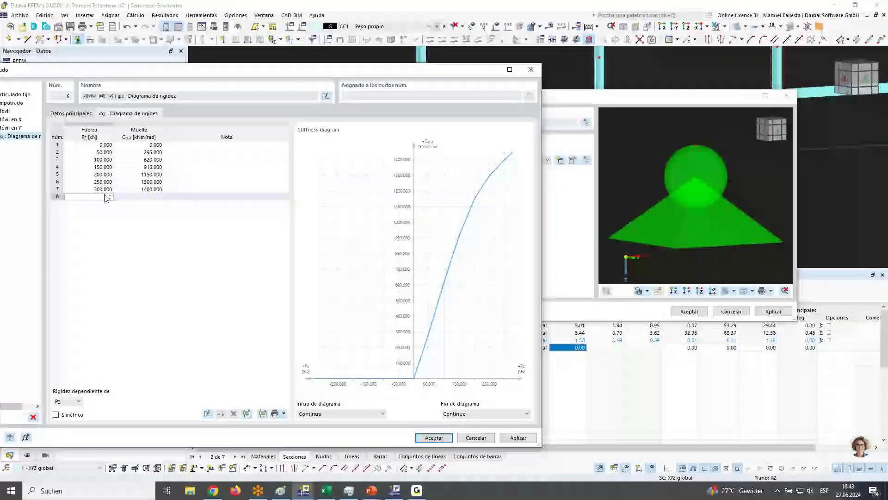
{"action": "type", "text": "350"}
{"action": "left_click", "coordinate": [147, 198]}
{"action": "type", "text": "14"}
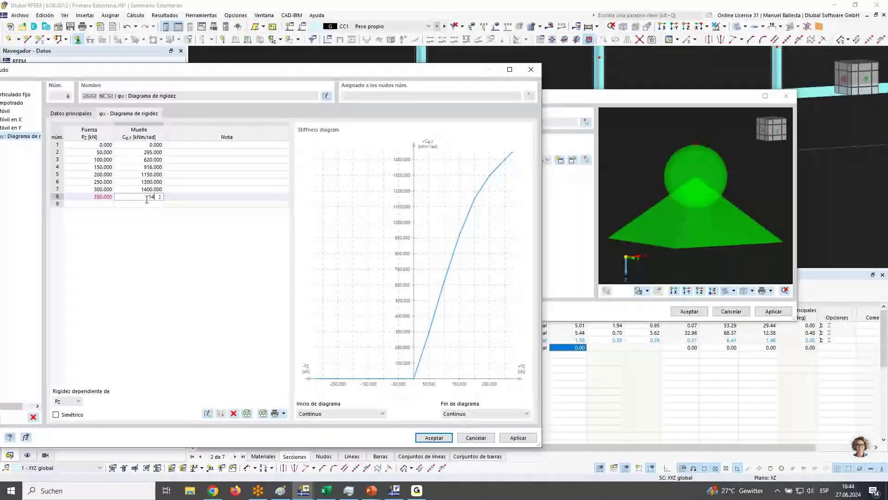
{"action": "type", "text": "50"}
{"action": "left_click", "coordinate": [143, 174]}
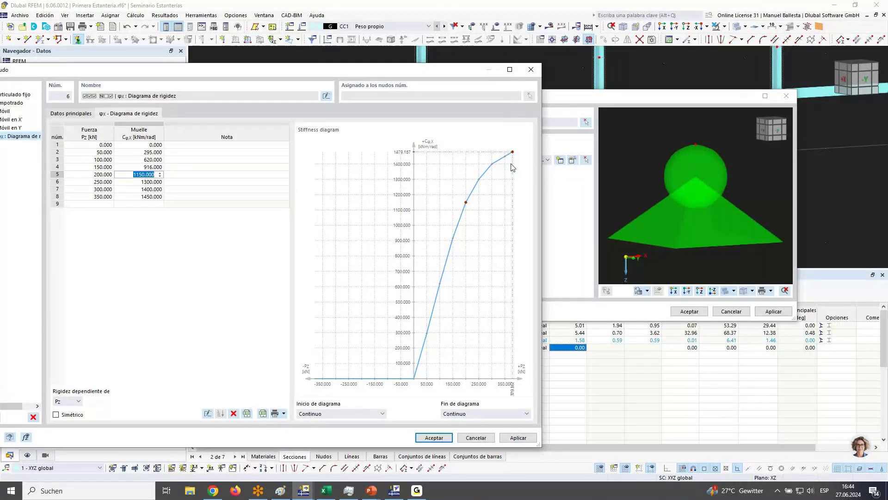
{"action": "left_click", "coordinate": [434, 437]}
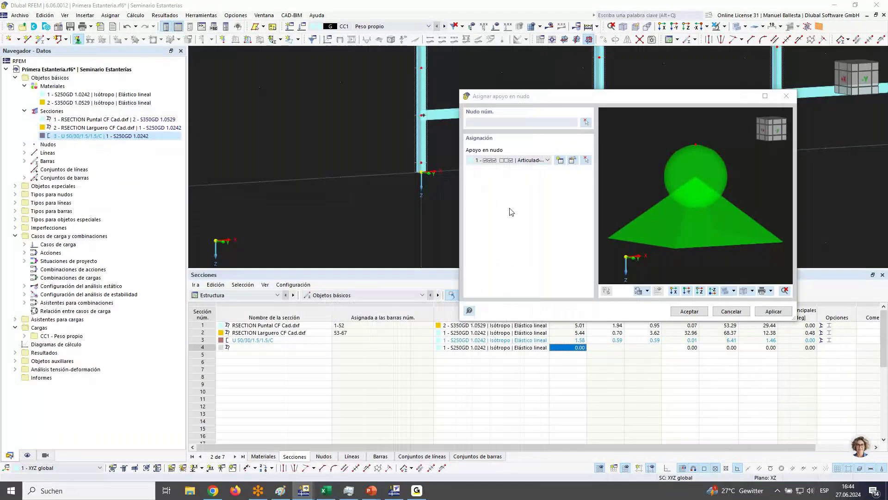
Reopen support type 6 from the assignment to review its support conditions and the φX nonlinearity.
{"action": "left_click_drag", "start_coordinate": [555, 95], "coordinate": [422, 93]}
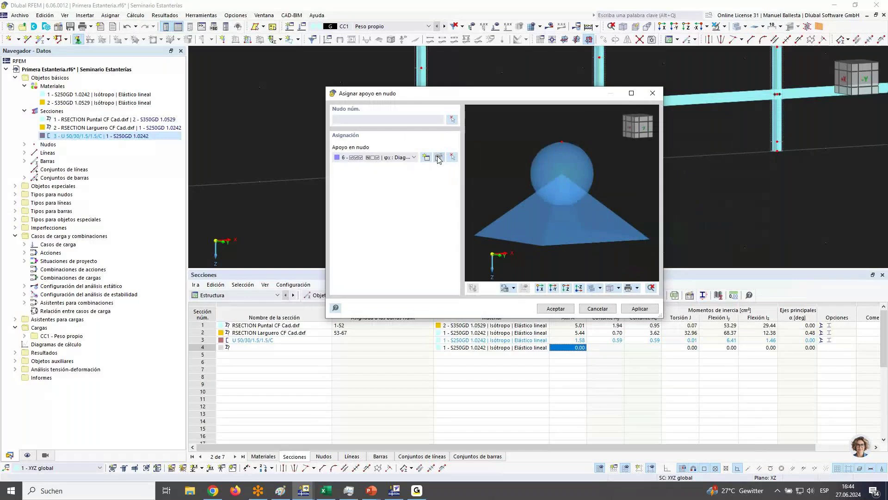
{"action": "left_click", "coordinate": [439, 158]}
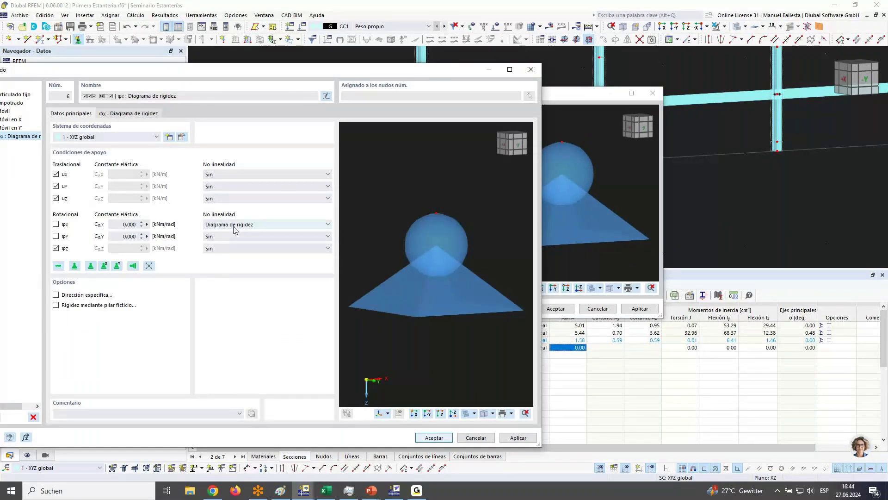
{"action": "left_click_drag", "start_coordinate": [475, 66], "coordinate": [536, 58]}
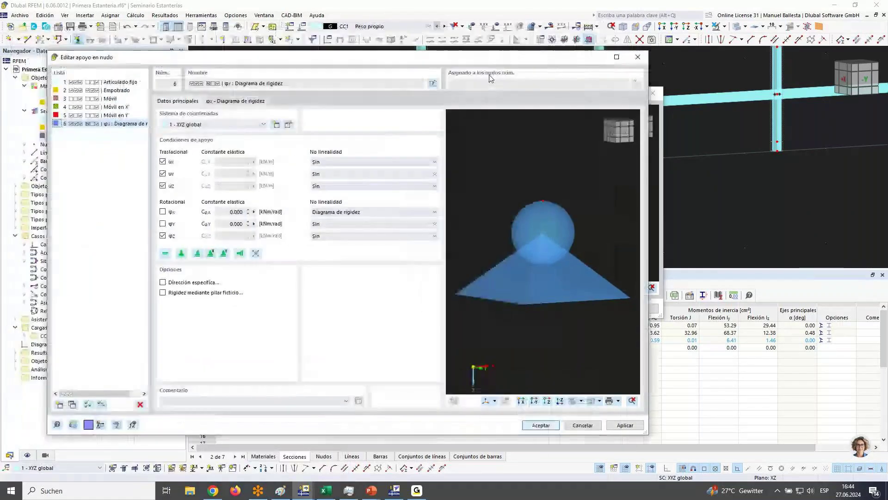
{"action": "left_click", "coordinate": [349, 212]}
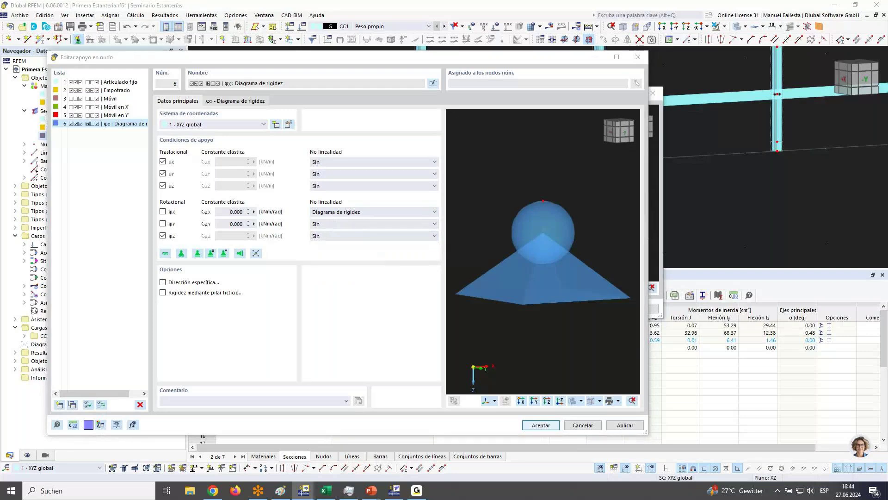
{"action": "left_click_drag", "start_coordinate": [576, 56], "coordinate": [442, 295]}
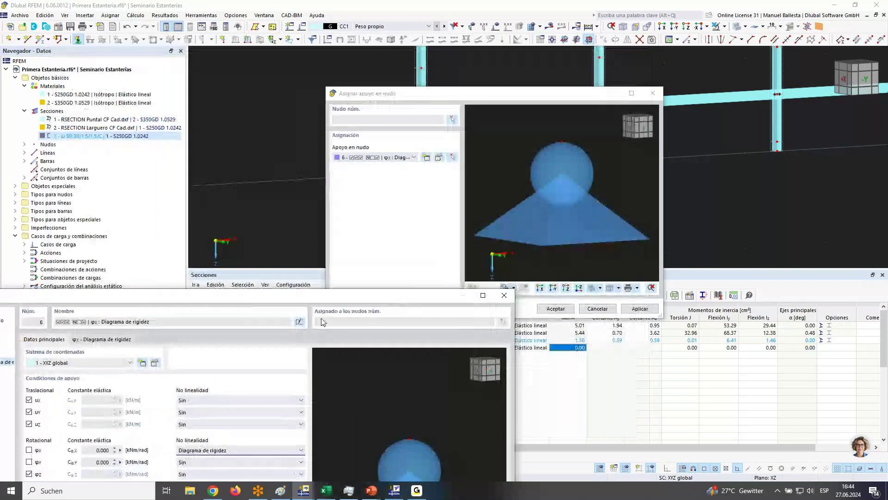
{"action": "left_click_drag", "start_coordinate": [322, 301], "coordinate": [539, 65]}
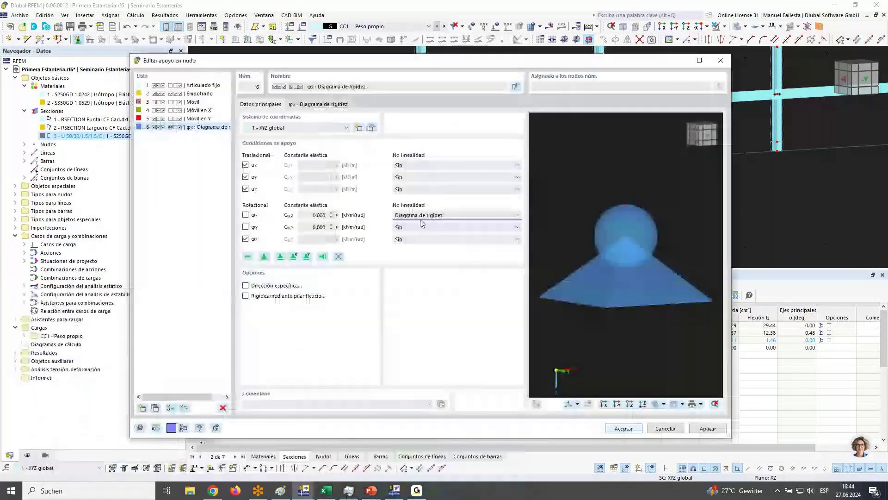
{"action": "left_click", "coordinate": [627, 429]}
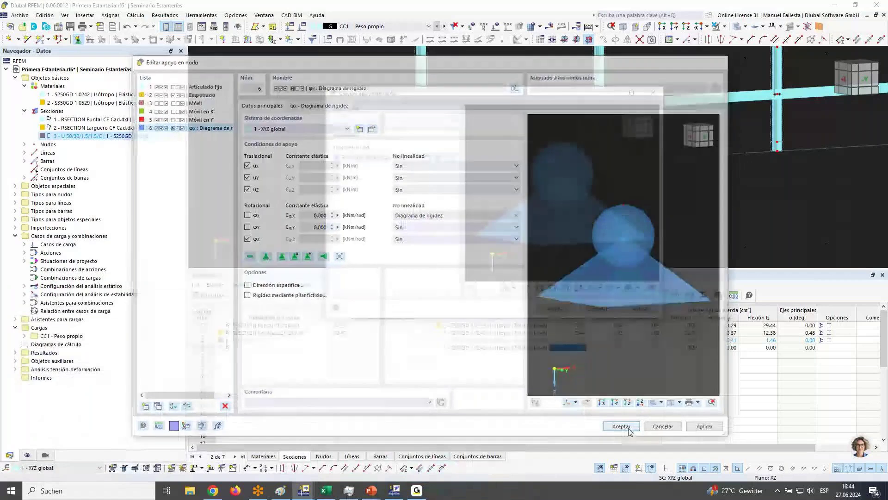
Assign the support with the φX stiffness diagram to the base nodes of the rack's uprights.
{"action": "left_click", "coordinate": [556, 308]}
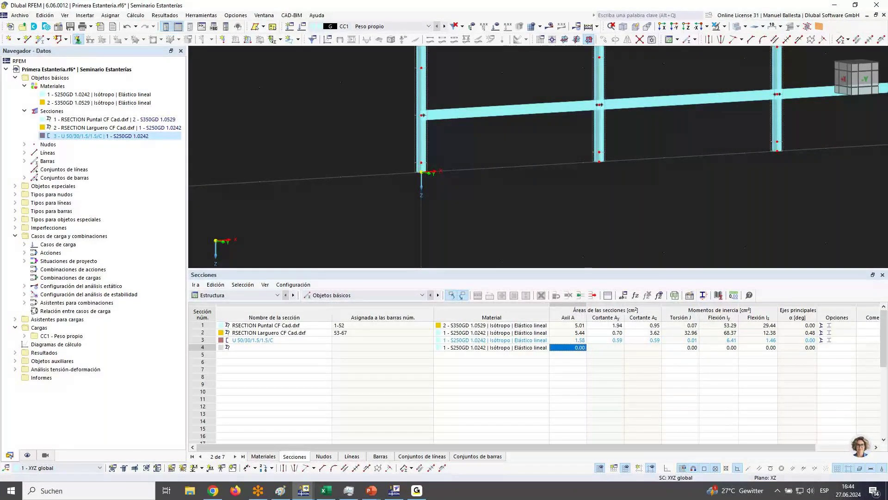
{"action": "left_click", "coordinate": [421, 172]}
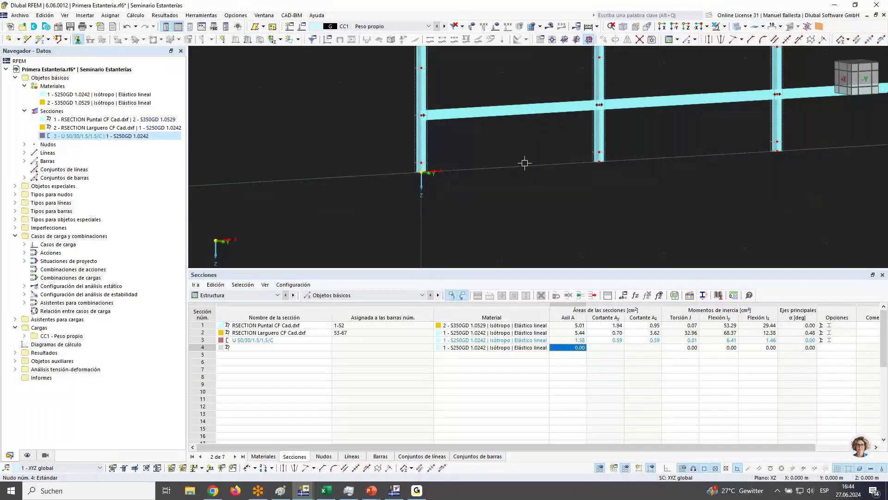
{"action": "left_click", "coordinate": [603, 163]}
{"action": "middle_click_drag", "start_coordinate": [676, 215], "coordinate": [608, 224]}
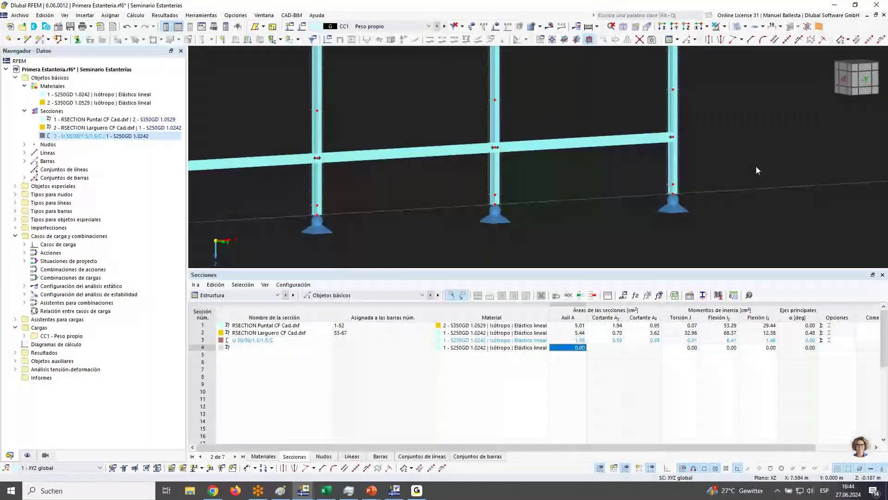
{"action": "scroll", "coordinate": [756, 165], "scroll_direction": "down", "scroll_amount": 3}
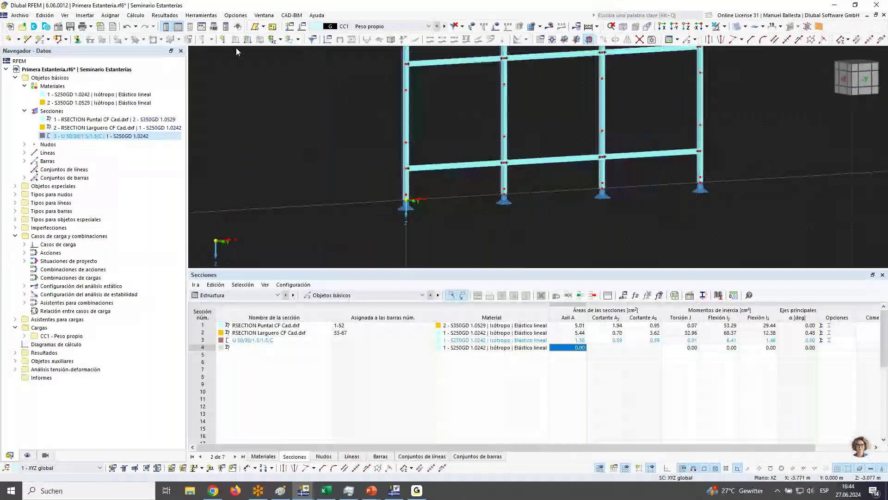
Define another nodal support type that restrains only uY, releasing uX, uZ and φZ.
{"action": "left_click", "coordinate": [78, 39]}
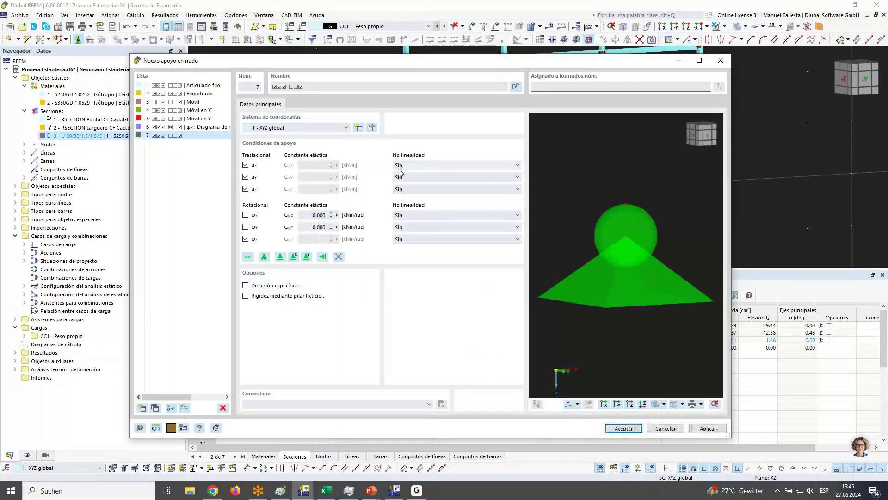
{"action": "left_click", "coordinate": [245, 165]}
{"action": "left_click", "coordinate": [245, 189]}
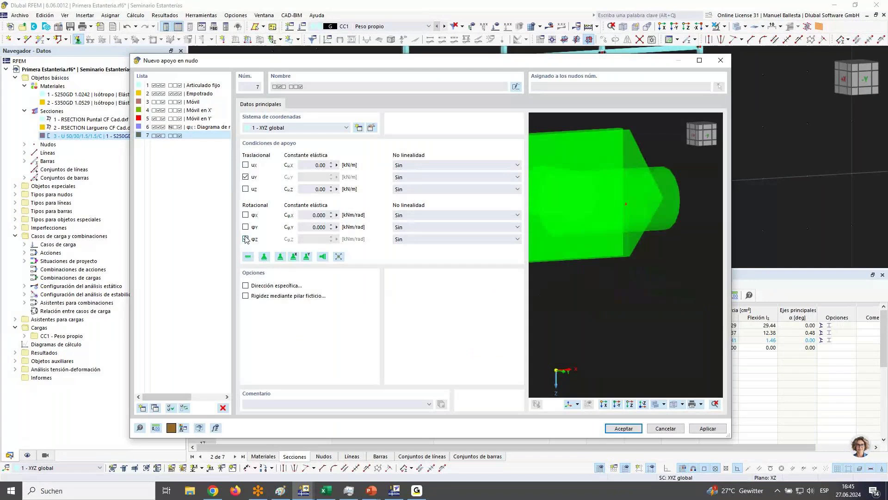
{"action": "left_click", "coordinate": [245, 238]}
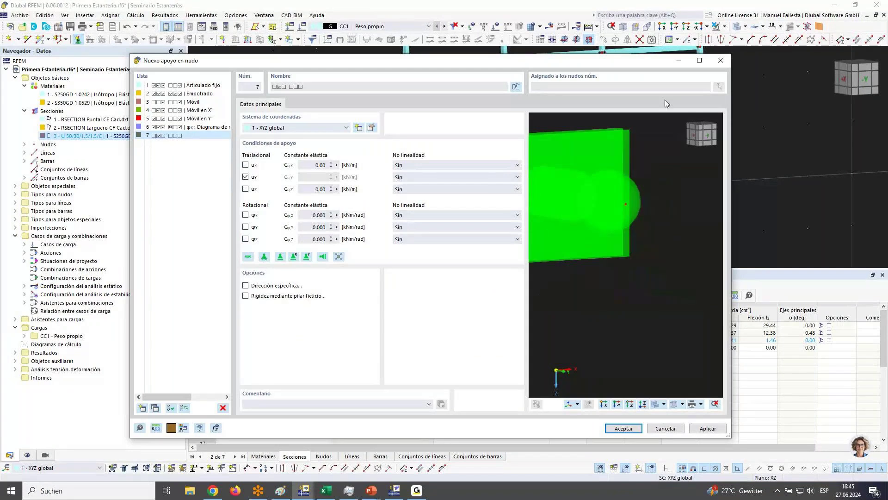
{"action": "left_click", "coordinate": [621, 428]}
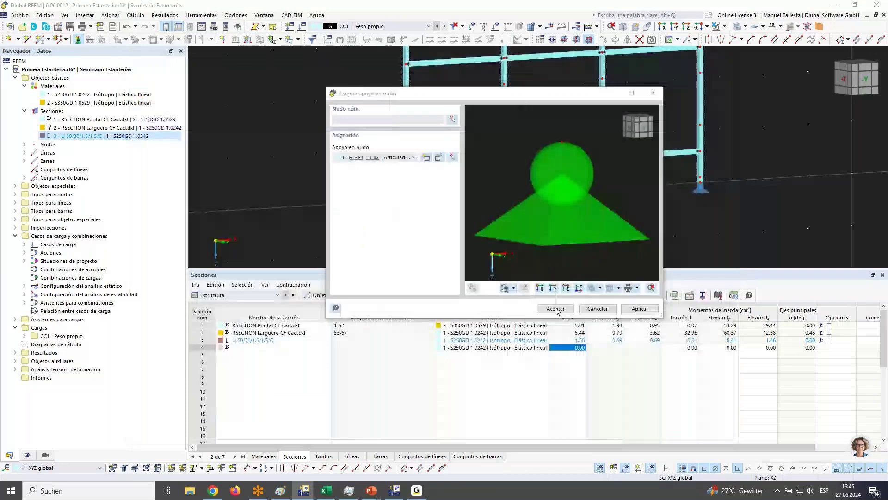
Assign the uY-only support to the base nodes of the first two uprights, starting at the origin.
{"action": "left_click", "coordinate": [556, 308]}
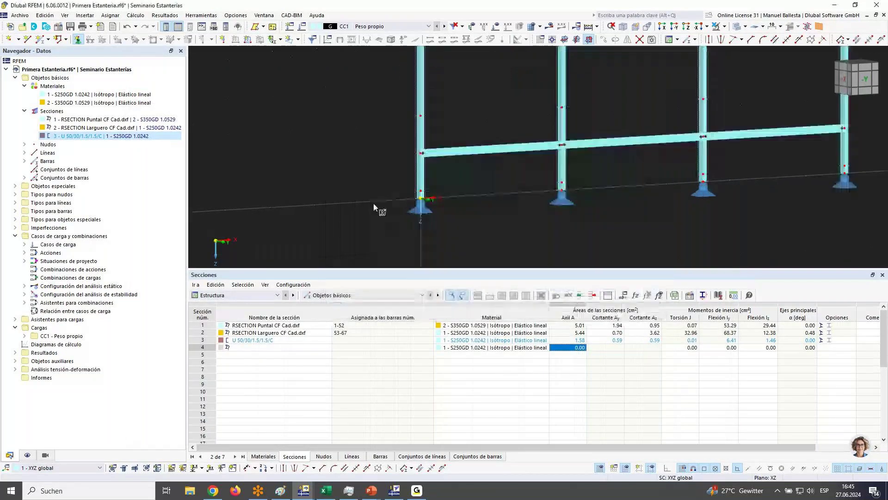
{"action": "scroll", "coordinate": [384, 200], "scroll_direction": "up", "scroll_amount": 2}
{"action": "left_click", "coordinate": [439, 196]}
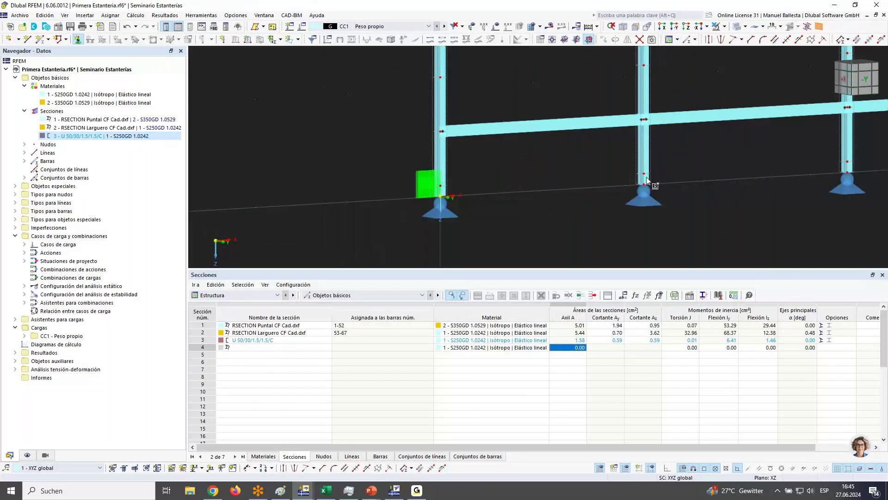
{"action": "left_click", "coordinate": [643, 184]}
{"action": "scroll", "coordinate": [588, 179], "scroll_direction": "down", "scroll_amount": 1}
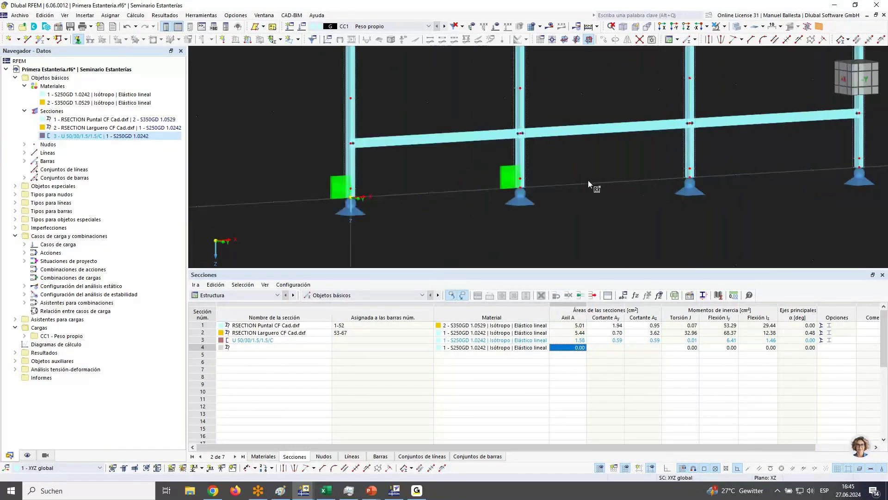
Assign the uY-only support to the four upright nodes just below the second beam level.
{"action": "middle_click_drag", "start_coordinate": [602, 141], "coordinate": [637, 130]}
{"action": "scroll", "coordinate": [499, 120], "scroll_direction": "down", "scroll_amount": 2}
{"action": "left_click_drag", "start_coordinate": [448, 101], "coordinate": [737, 118]}
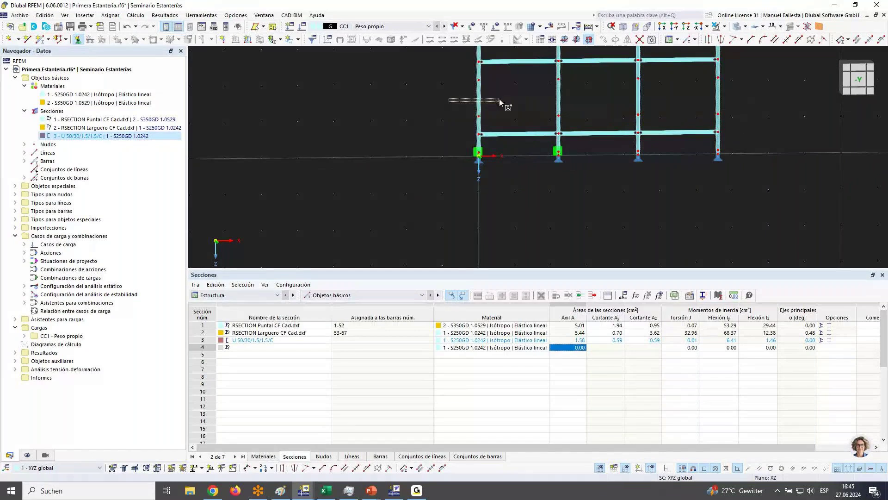
{"action": "left_click_drag", "start_coordinate": [537, 106], "coordinate": [725, 130]}
{"action": "left_click_drag", "start_coordinate": [461, 82], "coordinate": [638, 107]}
{"action": "middle_click_drag", "start_coordinate": [638, 107], "coordinate": [577, 195]}
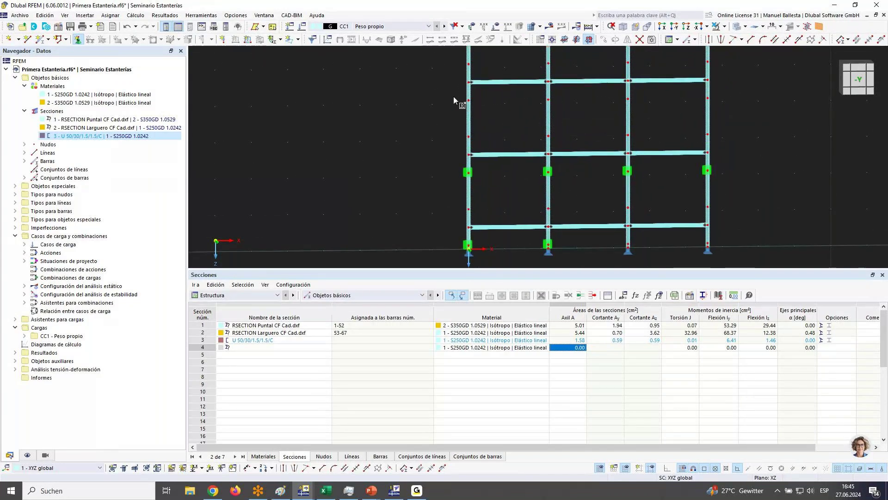
Assign the uY-only support to the upright nodes just below the third, fourth and fifth beam levels.
{"action": "left_click_drag", "start_coordinate": [453, 96], "coordinate": [781, 108]}
{"action": "middle_click_drag", "start_coordinate": [620, 186], "coordinate": [609, 195]}
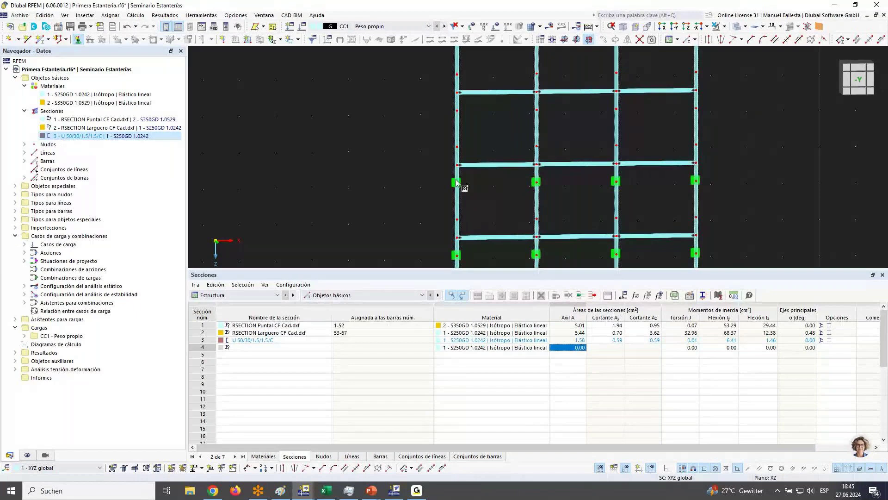
{"action": "left_click_drag", "start_coordinate": [440, 103], "coordinate": [728, 121]}
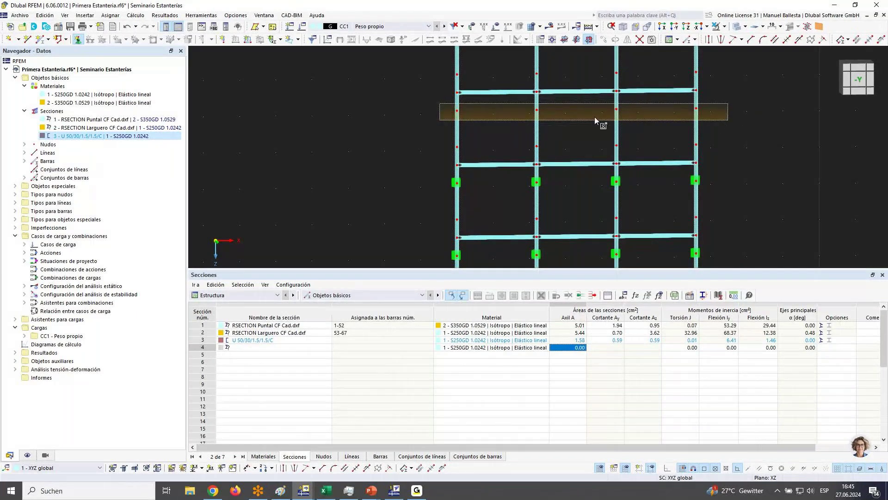
{"action": "middle_click_drag", "start_coordinate": [496, 125], "coordinate": [492, 207]}
{"action": "key", "text": "Delete"}
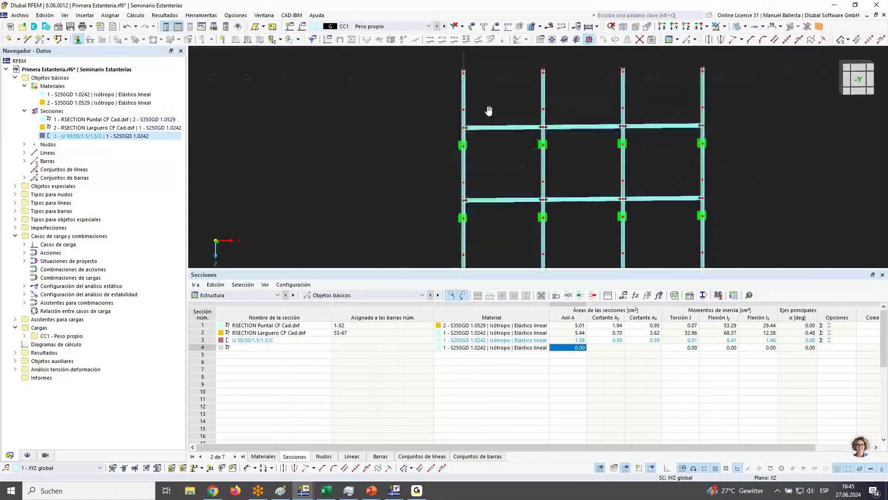
Assign the uY-only support to the top end nodes of the four uprights.
{"action": "scroll", "coordinate": [452, 96], "scroll_direction": "up", "scroll_amount": 2}
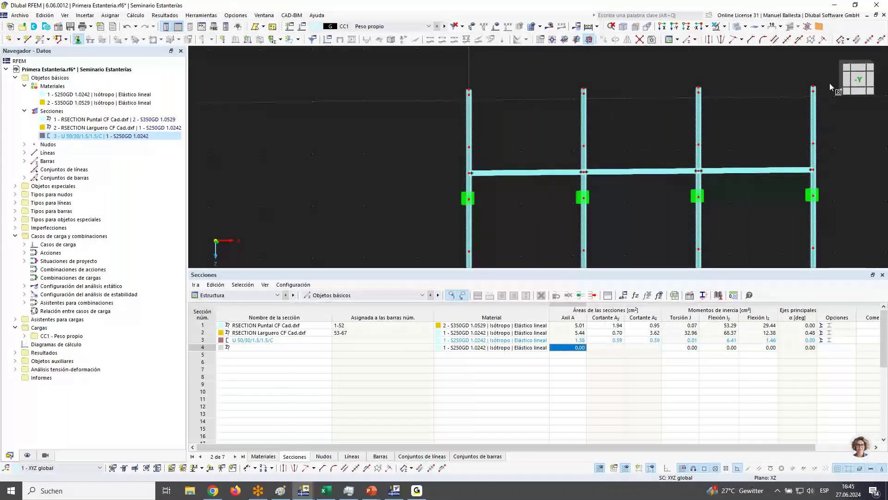
{"action": "scroll", "coordinate": [479, 96], "scroll_direction": "up", "scroll_amount": 1}
{"action": "scroll", "coordinate": [489, 119], "scroll_direction": "down", "scroll_amount": 2}
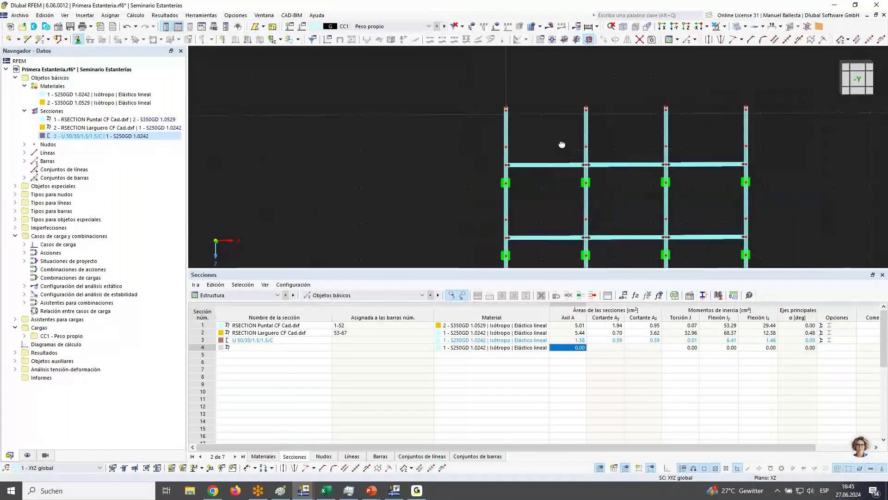
{"action": "left_click_drag", "start_coordinate": [492, 108], "coordinate": [773, 141]}
Assign the uY-only support to the nodes just above the bases of the third and fourth uprights.
{"action": "scroll", "coordinate": [738, 135], "scroll_direction": "down", "scroll_amount": 3}
{"action": "middle_click_drag", "start_coordinate": [737, 133], "coordinate": [743, 160], "text": "ctrl"}
{"action": "scroll", "coordinate": [743, 160], "scroll_direction": "down", "scroll_amount": 2}
{"action": "scroll", "coordinate": [585, 196], "scroll_direction": "up", "scroll_amount": 5}
{"action": "middle_click_drag", "start_coordinate": [708, 240], "coordinate": [697, 224]}
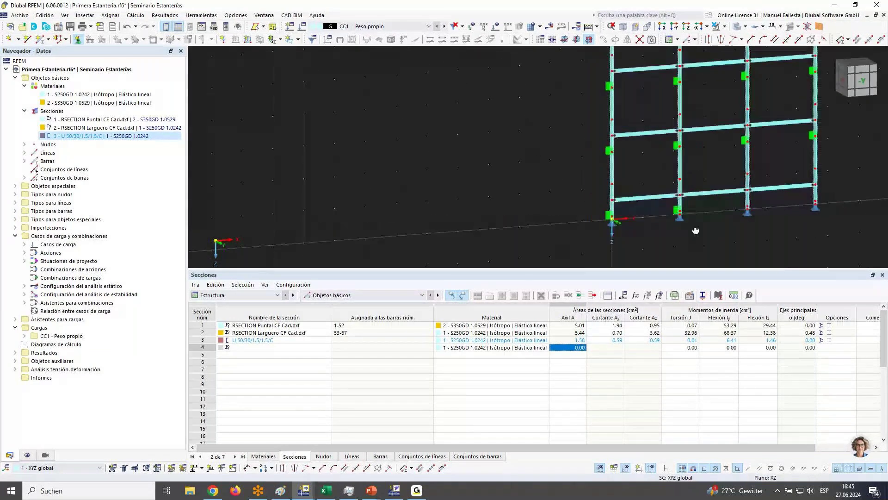
{"action": "scroll", "coordinate": [713, 223], "scroll_direction": "up", "scroll_amount": 5}
{"action": "middle_click_drag", "start_coordinate": [806, 200], "coordinate": [871, 208]}
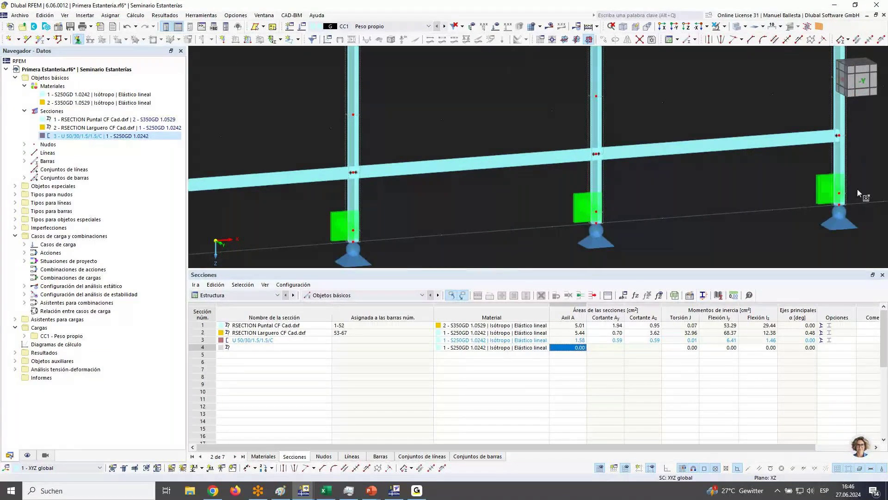
Show the model in solid mode and examine a beam-to-upright joint up close.
{"action": "left_click", "coordinate": [745, 28]}
{"action": "left_click", "coordinate": [762, 49]}
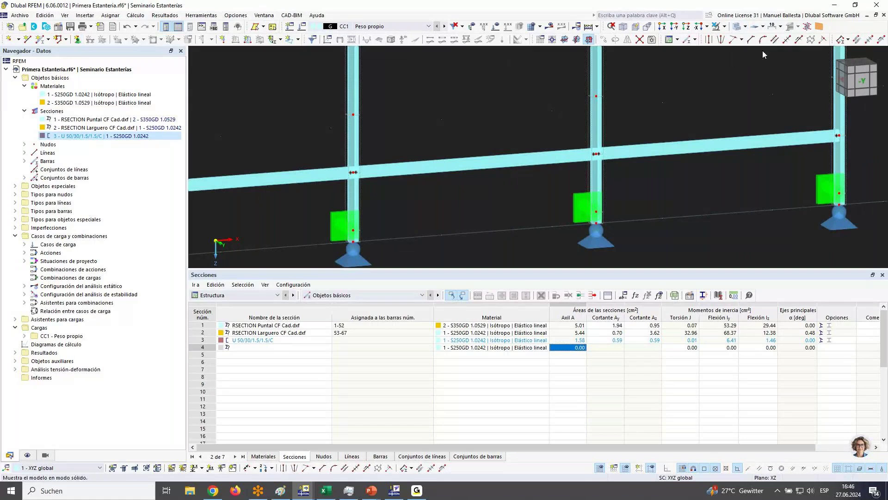
{"action": "scroll", "coordinate": [776, 229], "scroll_direction": "down", "scroll_amount": 5}
{"action": "scroll", "coordinate": [781, 220], "scroll_direction": "down", "scroll_amount": 3}
{"action": "middle_click_drag", "start_coordinate": [636, 224], "coordinate": [666, 226], "text": "ctrl"}
{"action": "scroll", "coordinate": [667, 226], "scroll_direction": "up", "scroll_amount": 3}
{"action": "scroll", "coordinate": [668, 222], "scroll_direction": "up", "scroll_amount": 5}
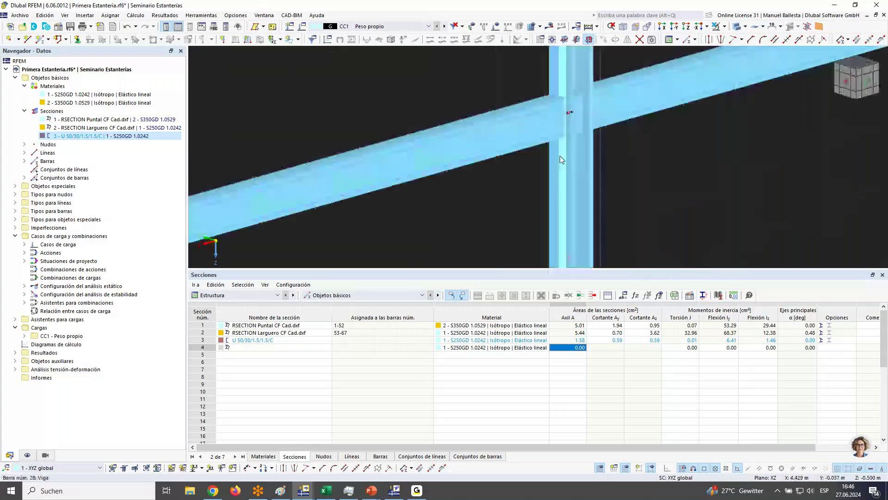
{"action": "middle_click_drag", "start_coordinate": [586, 77], "coordinate": [602, 120], "text": "ctrl"}
Examine the supports at the base of the upright at the origin, ending in the full -Y front view.
{"action": "scroll", "coordinate": [573, 139], "scroll_direction": "down", "scroll_amount": 8}
{"action": "scroll", "coordinate": [774, 213], "scroll_direction": "down", "scroll_amount": 5}
{"action": "scroll", "coordinate": [451, 163], "scroll_direction": "up", "scroll_amount": 6}
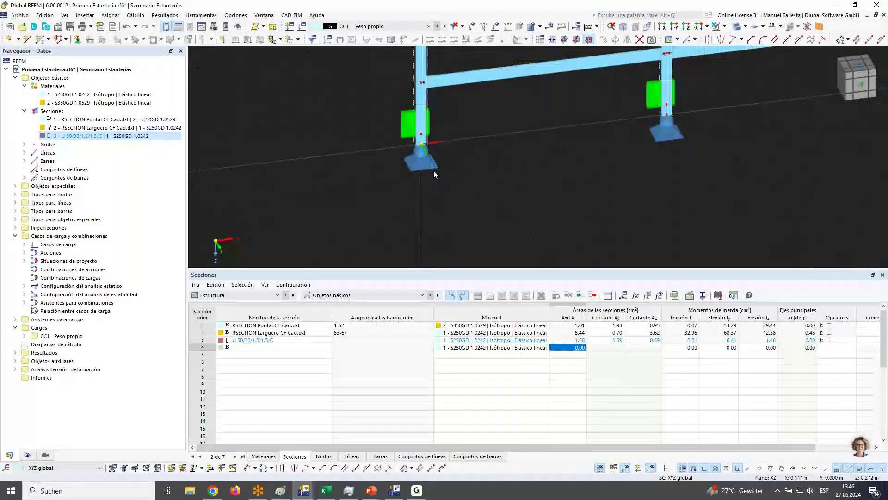
{"action": "scroll", "coordinate": [440, 132], "scroll_direction": "up", "scroll_amount": 2}
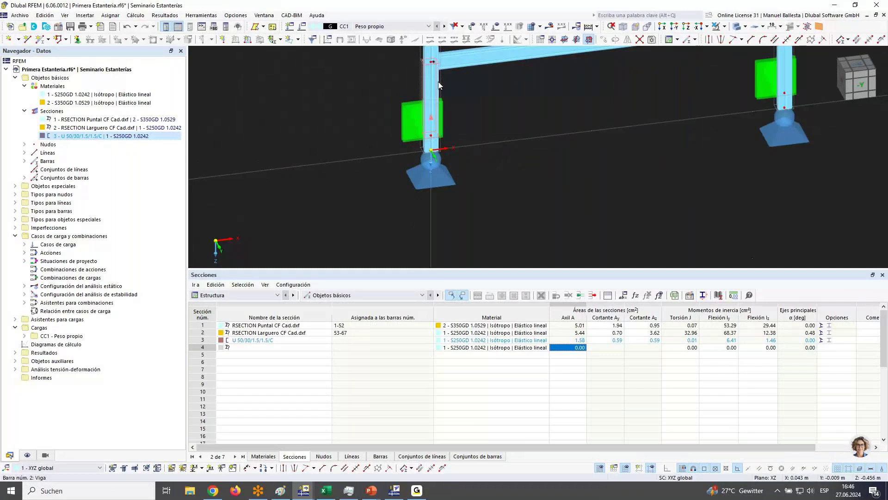
{"action": "scroll", "coordinate": [438, 84], "scroll_direction": "up", "scroll_amount": 2}
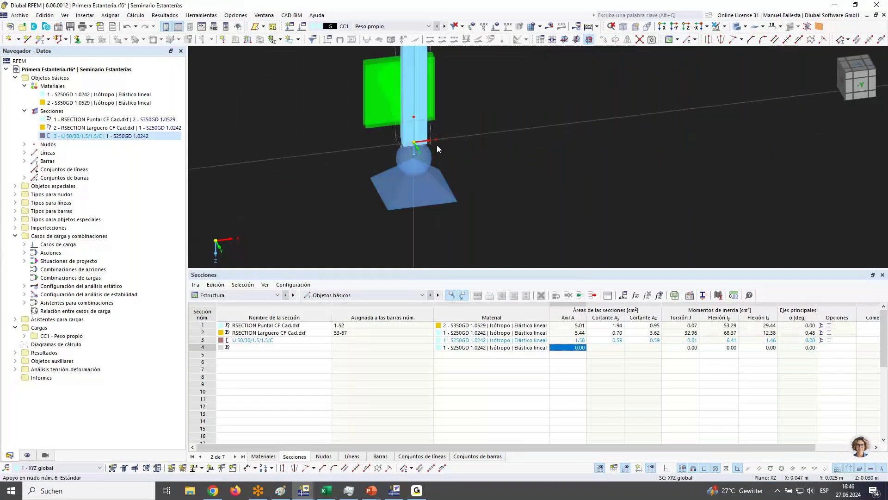
{"action": "middle_click", "coordinate": [429, 155]}
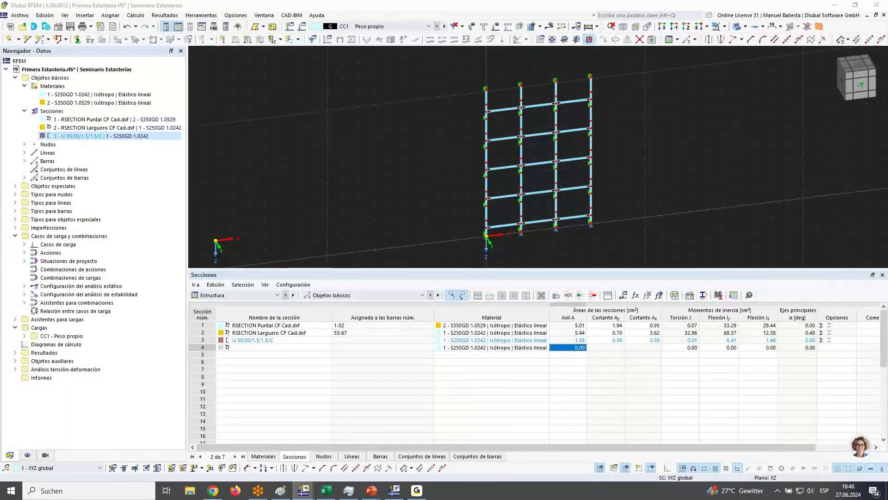
{"action": "left_click", "coordinate": [853, 92]}
Create load case CC2 named Uso Total with the action category Cargas unitarias.
{"action": "right_click", "coordinate": [41, 327]}
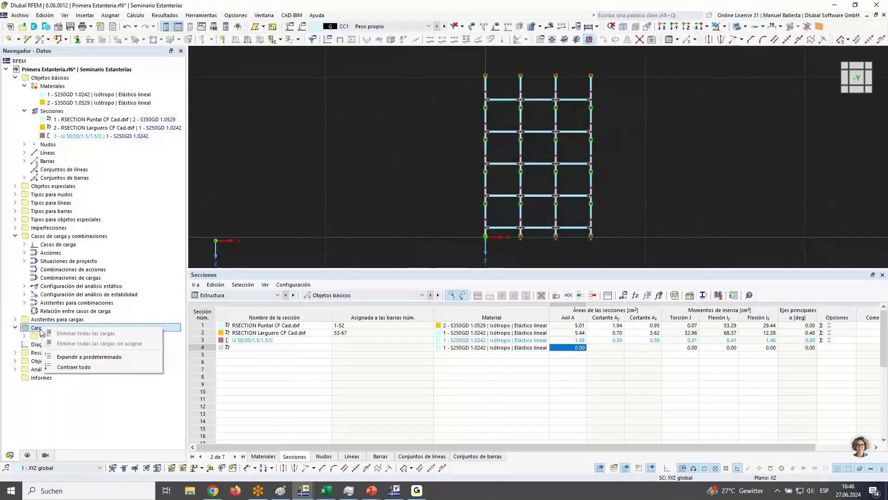
{"action": "right_click", "coordinate": [42, 335]}
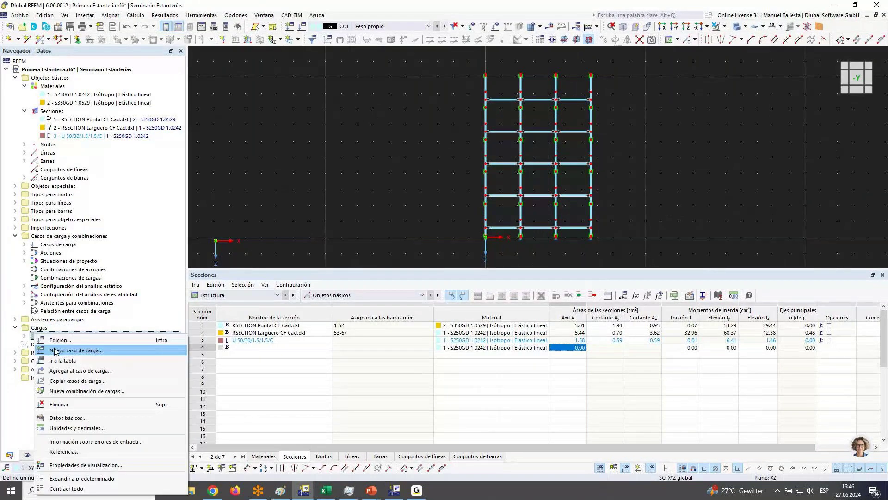
{"action": "left_click", "coordinate": [65, 347]}
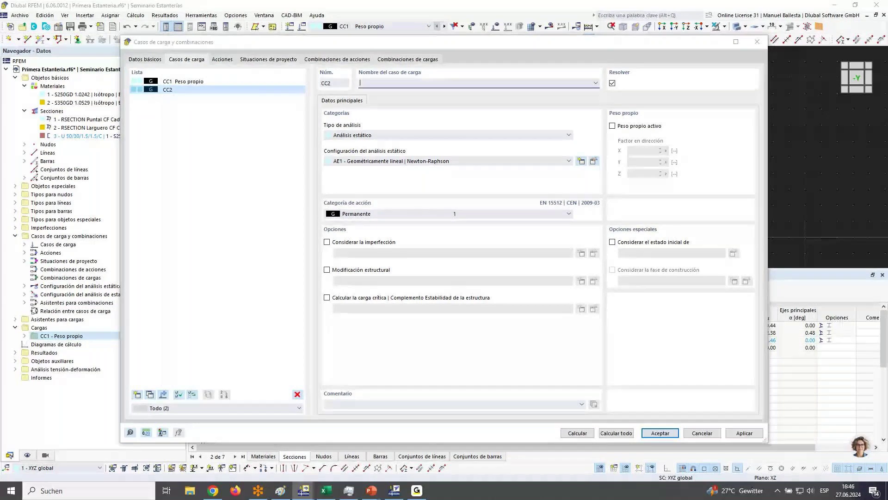
{"action": "left_click", "coordinate": [399, 213]}
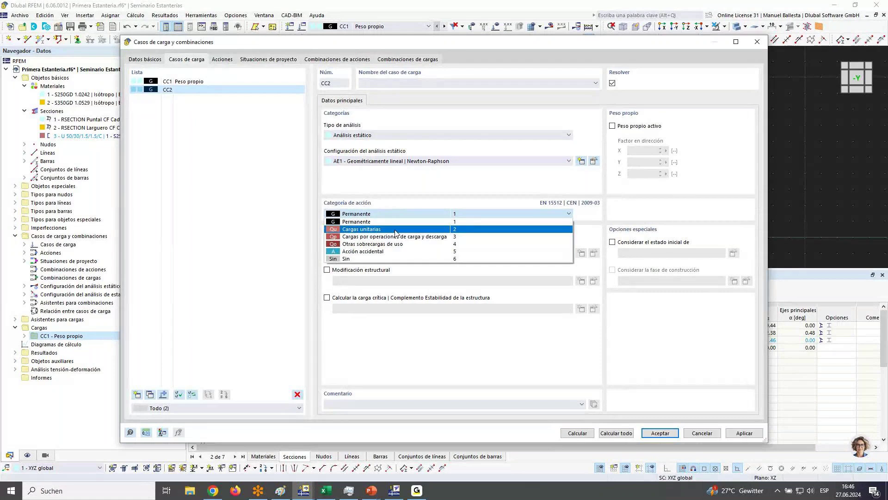
{"action": "left_click", "coordinate": [395, 229]}
{"action": "left_click", "coordinate": [388, 214]}
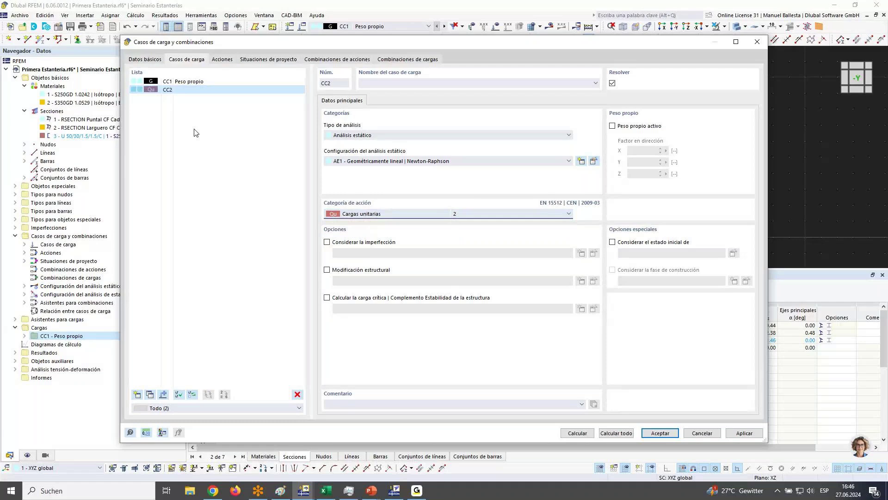
{"action": "left_click", "coordinate": [548, 81]}
{"action": "type", "text": "u"}
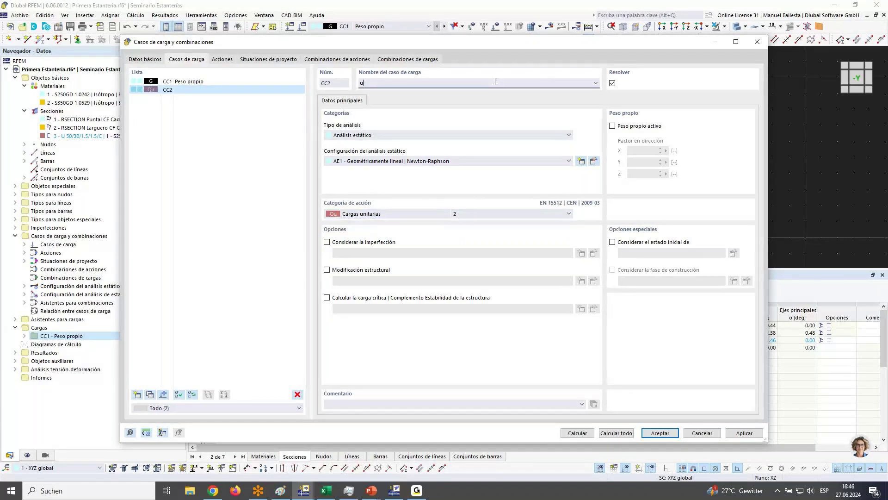
{"action": "type", "text": "so Total"}
Copy the Uso Total load case and name the copy Uso Descompensado.
{"action": "left_click", "coordinate": [162, 394]}
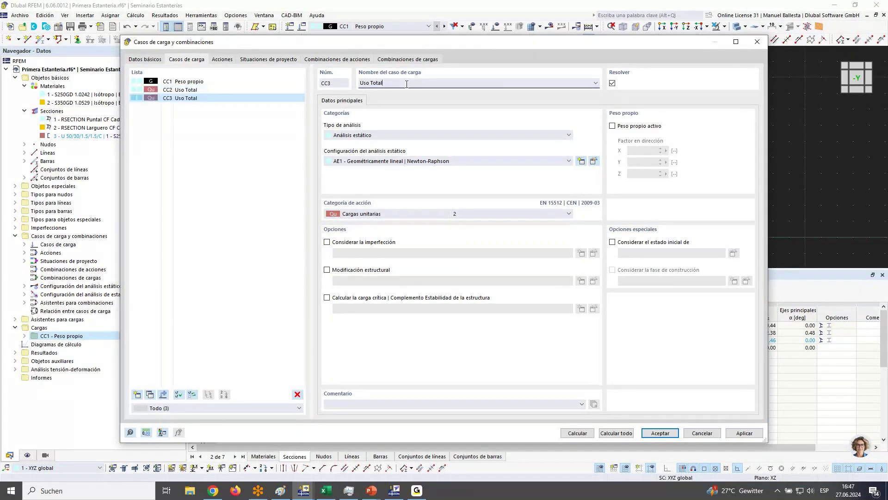
{"action": "key", "text": "BackSpace"}
{"action": "key", "text": "BackSpace"}
{"action": "key", "text": "BackSpace"}
{"action": "type", "text": "Descompo"}
{"action": "key", "text": "BackSpace"}
{"action": "key", "text": "BackSpace"}
{"action": "type", "text": "pensado"}
{"action": "left_click", "coordinate": [190, 98]}
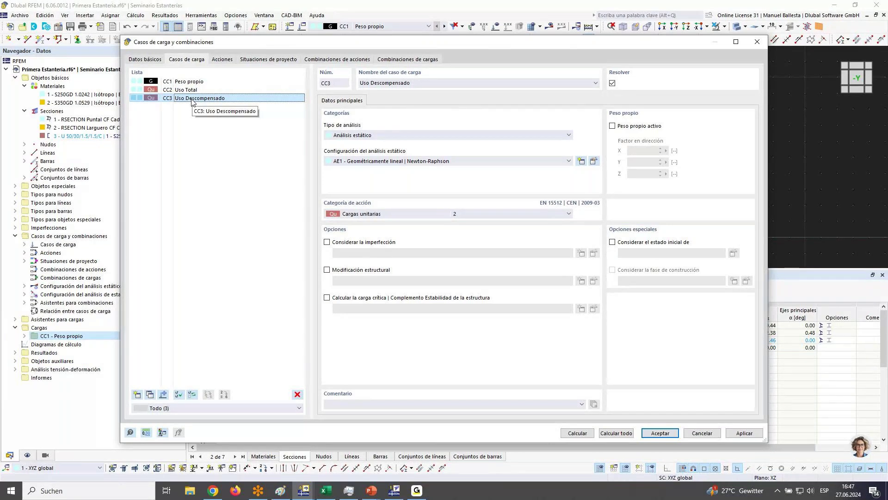
Create load case CC4 named Operación with category Cargas por operaciones de carga y descarga, and review the four load cases.
{"action": "left_click", "coordinate": [137, 394]}
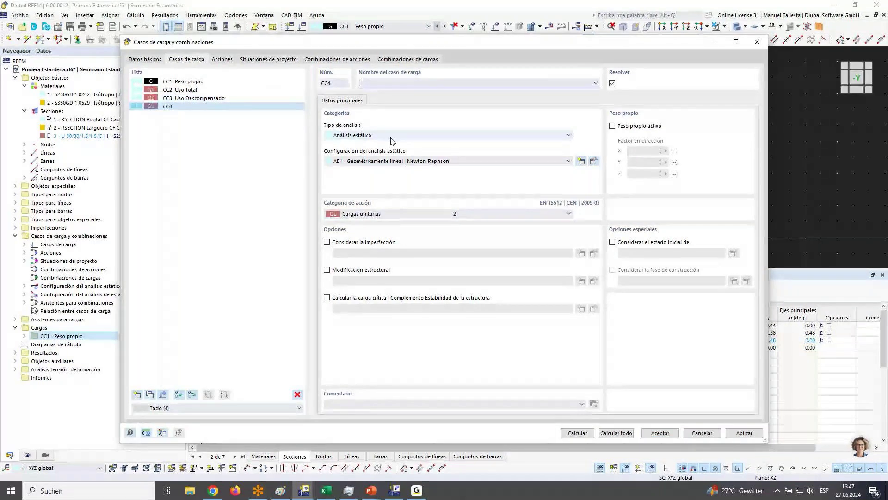
{"action": "left_click", "coordinate": [405, 214]}
{"action": "left_click", "coordinate": [398, 239]}
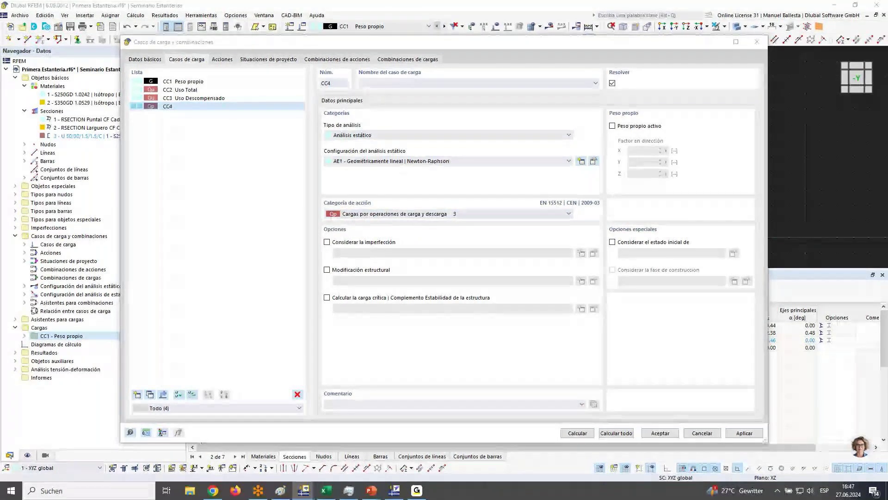
{"action": "left_click", "coordinate": [420, 82]}
{"action": "type", "text": "Opera"}
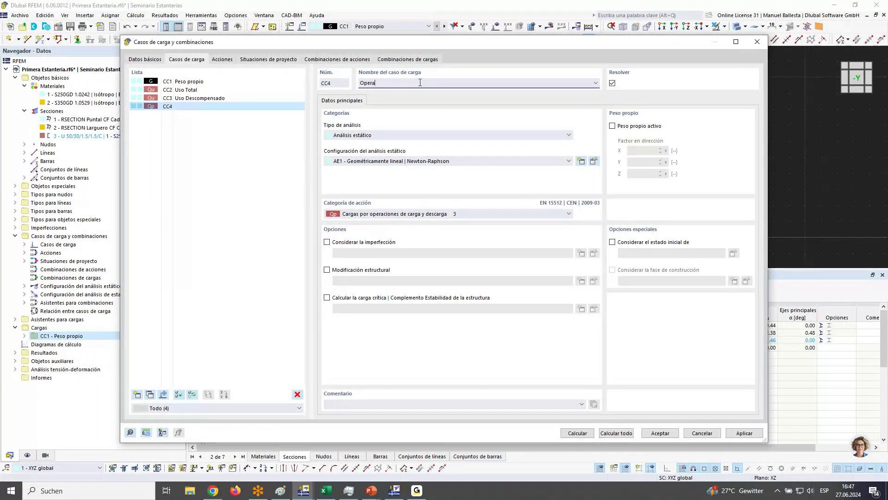
{"action": "type", "text": "ción"}
{"action": "left_click", "coordinate": [193, 82]}
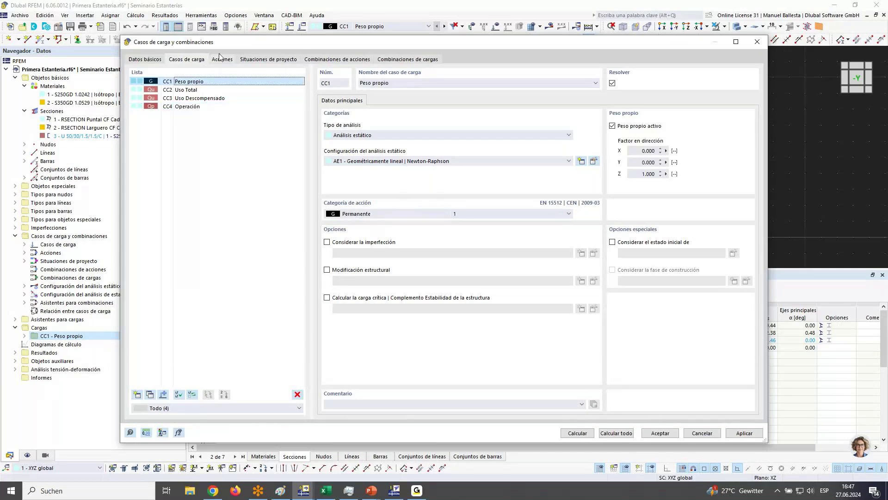
{"action": "left_click", "coordinate": [188, 90]}
{"action": "left_click", "coordinate": [187, 98]}
{"action": "left_click", "coordinate": [185, 107]}
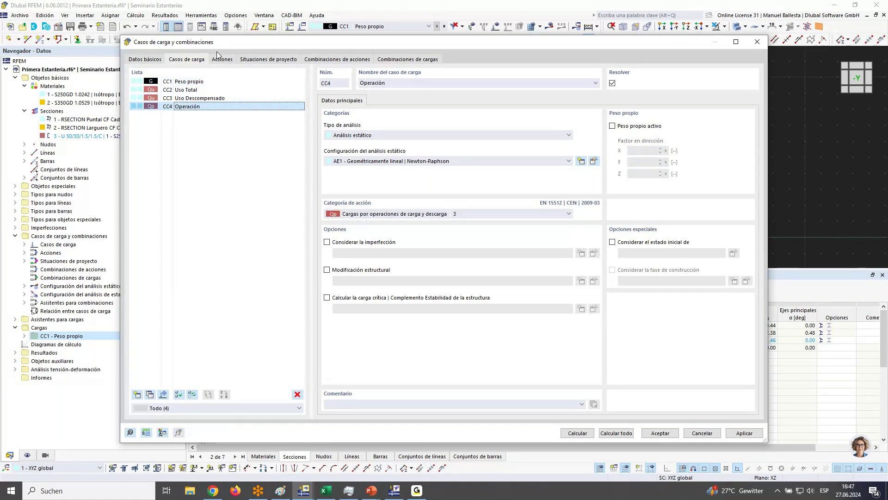
Set the action type of the Cargas unitarias action to De manera alternativa.
{"action": "left_click", "coordinate": [221, 59]}
{"action": "left_click", "coordinate": [178, 91]}
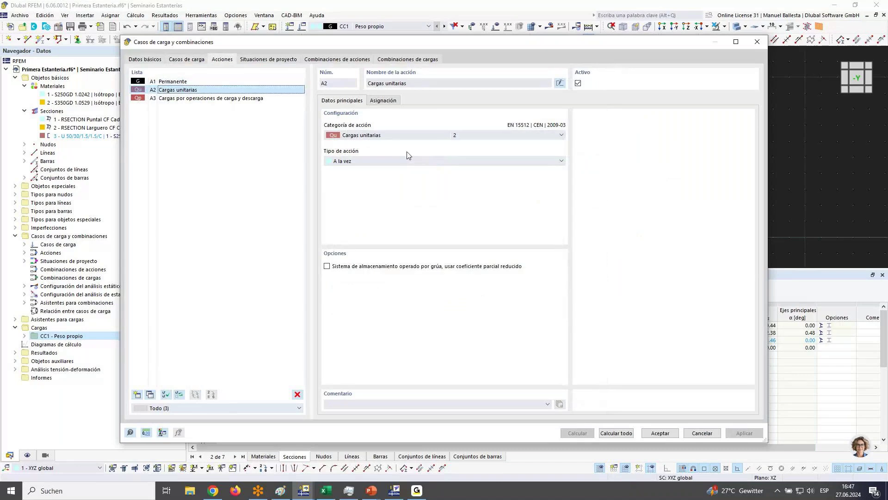
{"action": "left_click", "coordinate": [367, 161]}
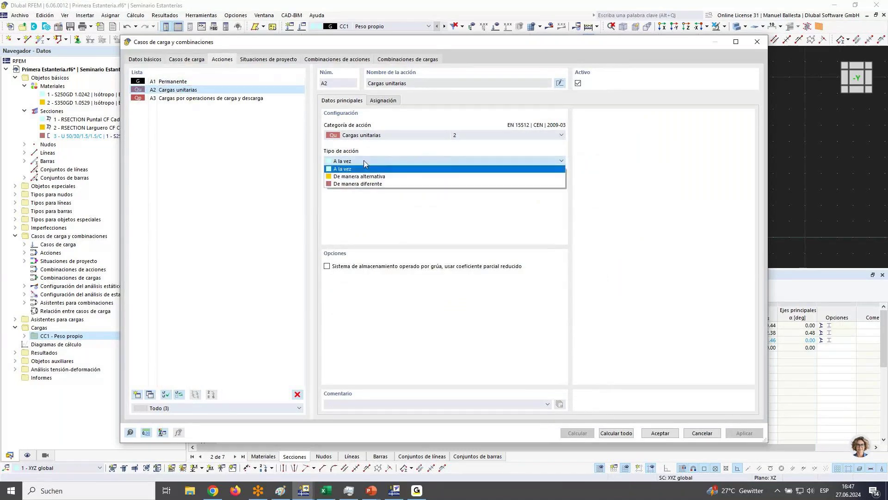
{"action": "left_click", "coordinate": [367, 178]}
Assign the geometrically linear Newton-Raphson combination wizard (number 2) to the design situation ELU - Todas las acciones variables.
{"action": "left_click", "coordinate": [273, 59]}
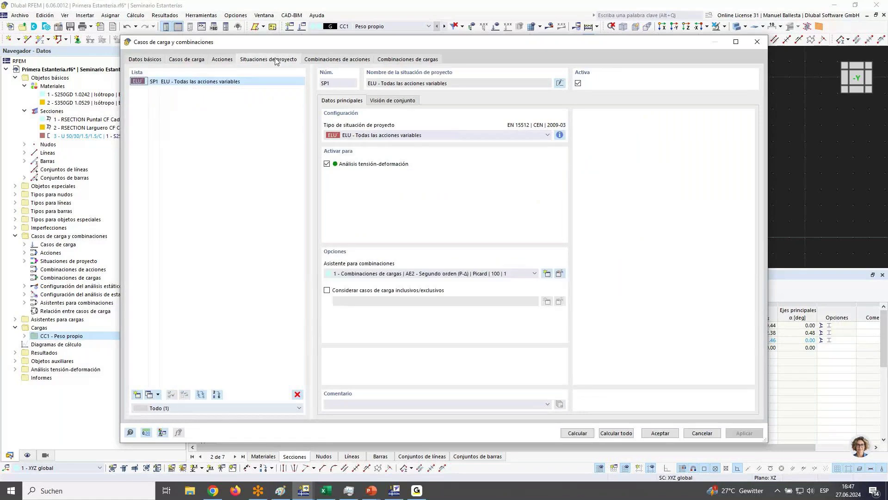
{"action": "left_click", "coordinate": [431, 274]}
{"action": "left_click", "coordinate": [374, 291]}
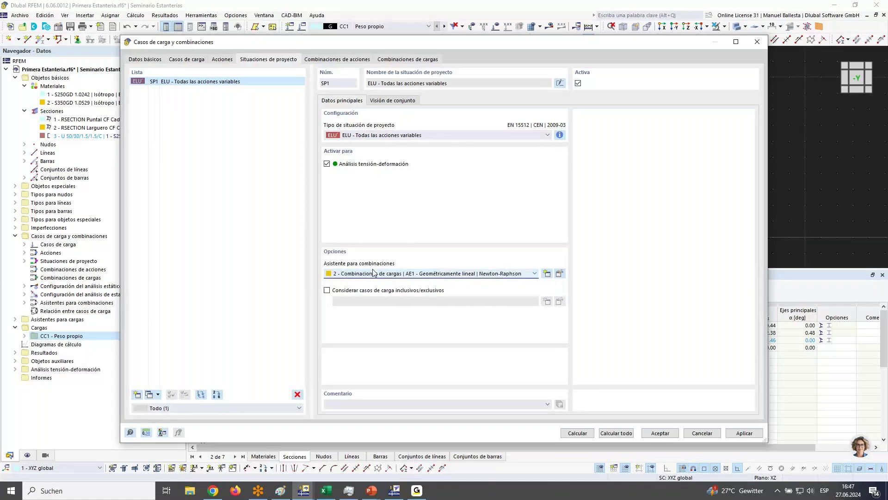
Review the generated action combinations and load combinations for the ELU design situation.
{"action": "left_click", "coordinate": [337, 61]}
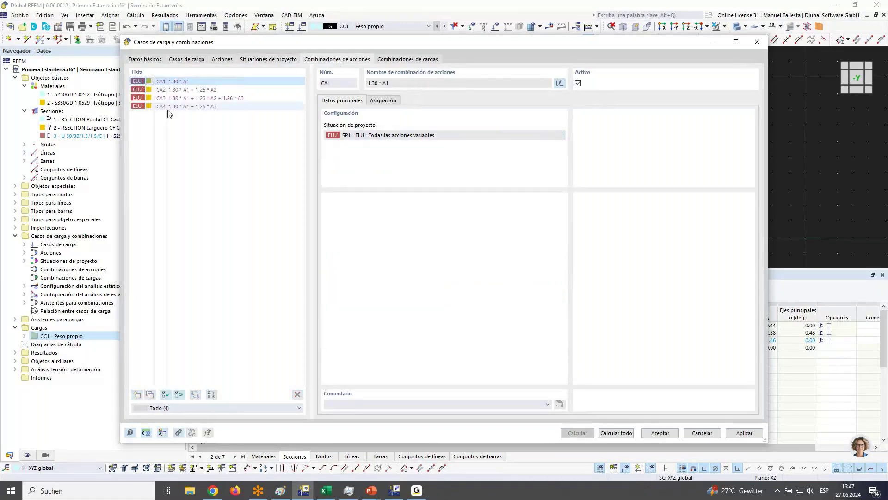
{"action": "left_click", "coordinate": [183, 91]}
{"action": "left_click", "coordinate": [190, 98]}
{"action": "left_click", "coordinate": [199, 107]}
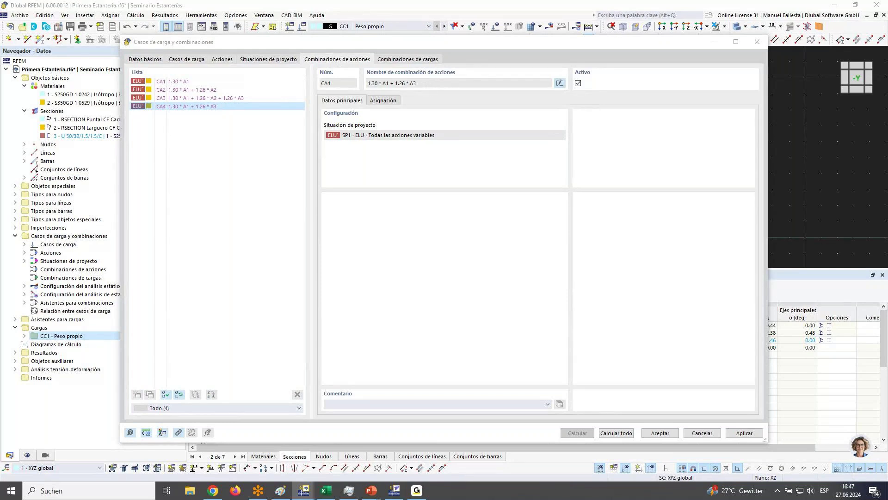
{"action": "left_click", "coordinate": [389, 52]}
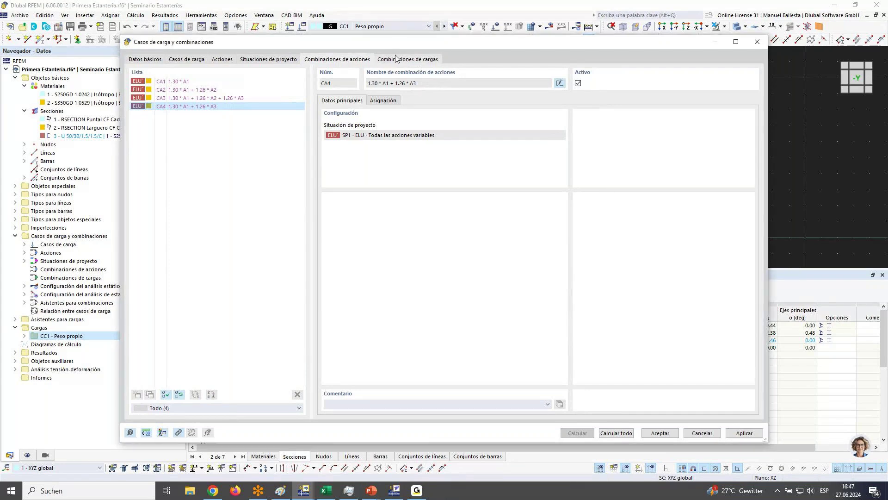
{"action": "left_click", "coordinate": [395, 58]}
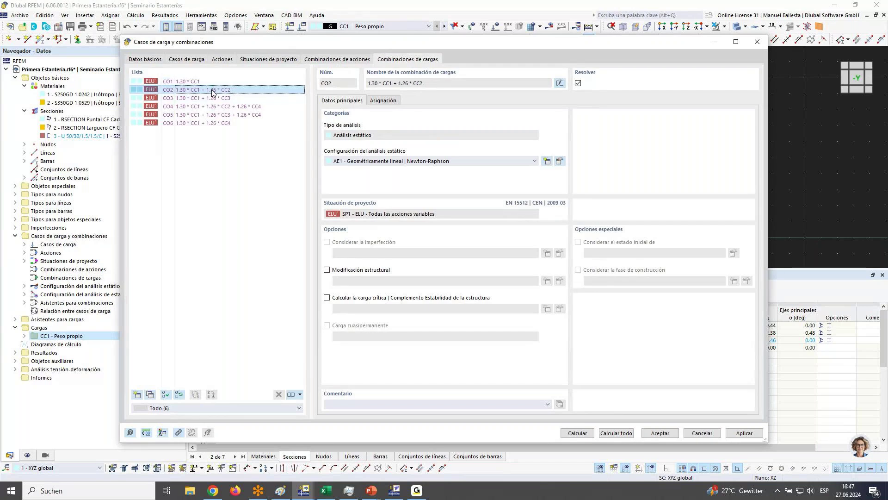
{"action": "left_click", "coordinate": [214, 107]}
{"action": "left_click", "coordinate": [215, 124]}
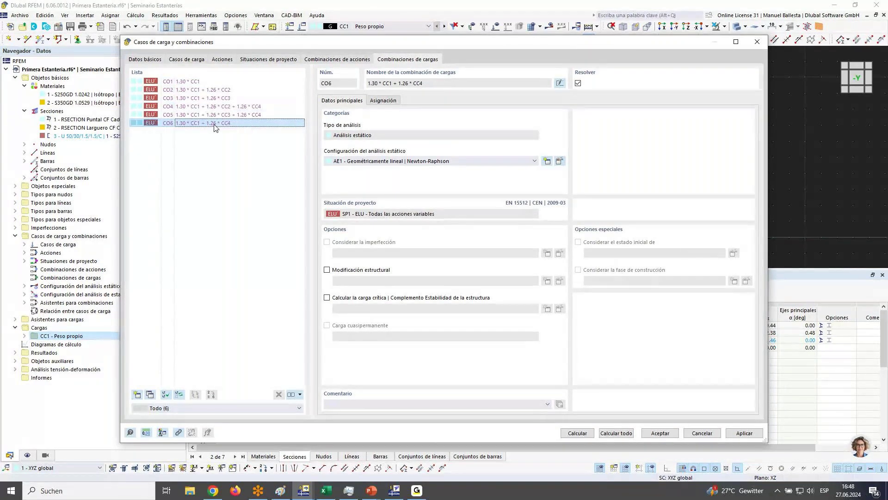
Accept the load combinations and add a uniform 0.200 kN/m ZL member load to beams 53-67 in load case CC1 - Peso propio.
{"action": "left_click", "coordinate": [652, 433]}
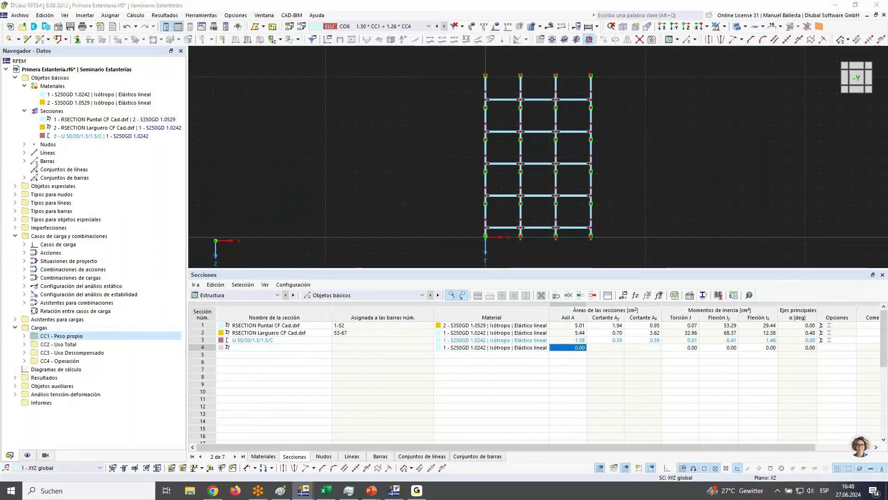
{"action": "left_click", "coordinate": [249, 40]}
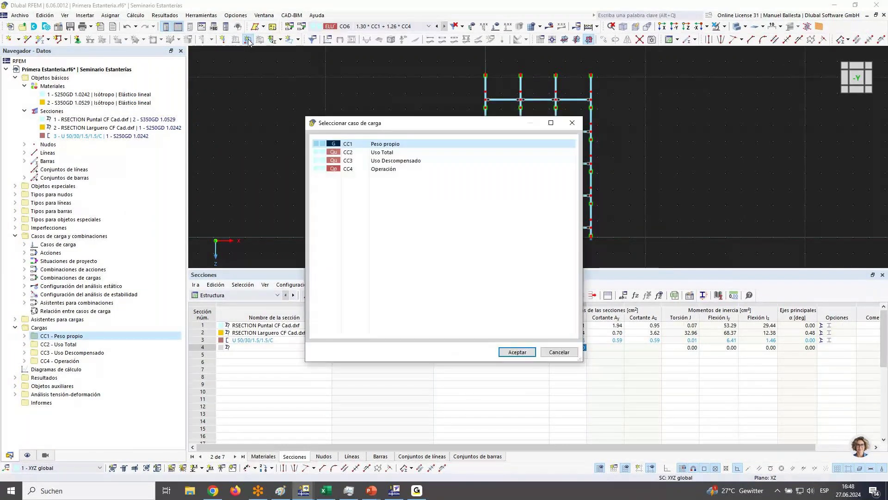
{"action": "left_click", "coordinate": [515, 352]}
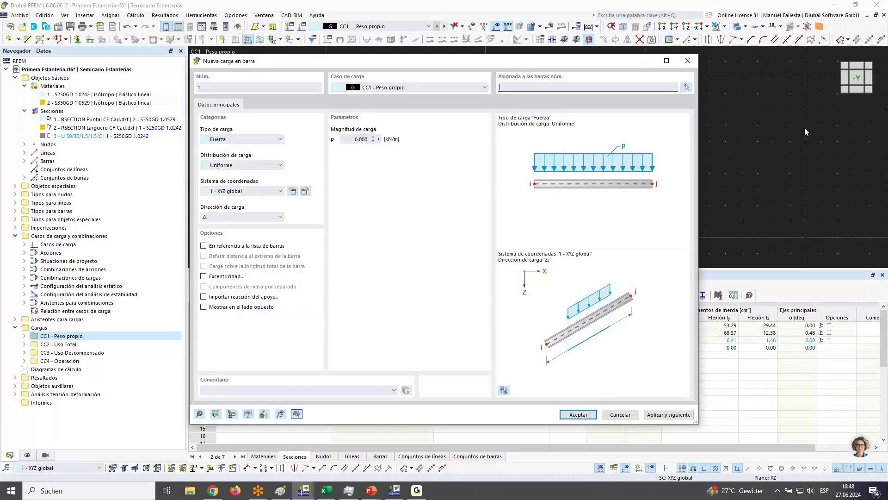
{"action": "left_click", "coordinate": [353, 139]}
{"action": "type", "text": "0.200"}
{"action": "left_click", "coordinate": [578, 414]}
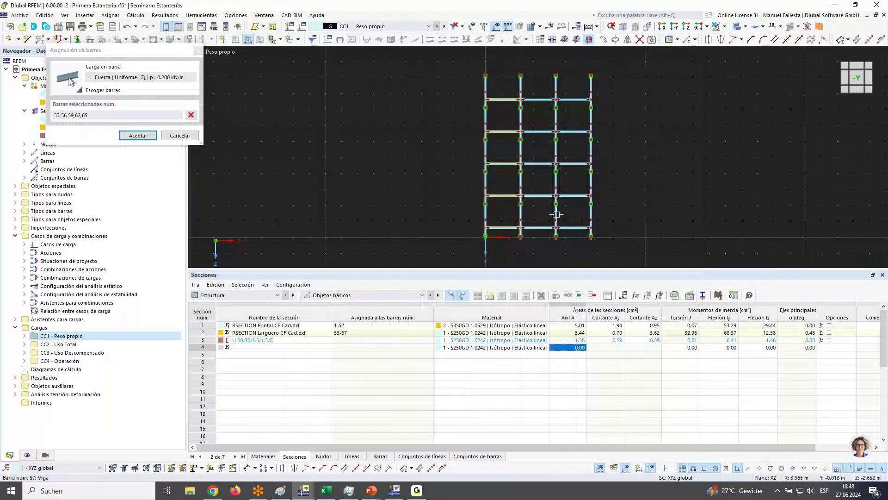
{"action": "left_click_drag", "start_coordinate": [554, 245], "coordinate": [575, 90]}
{"action": "left_click", "coordinate": [135, 137]}
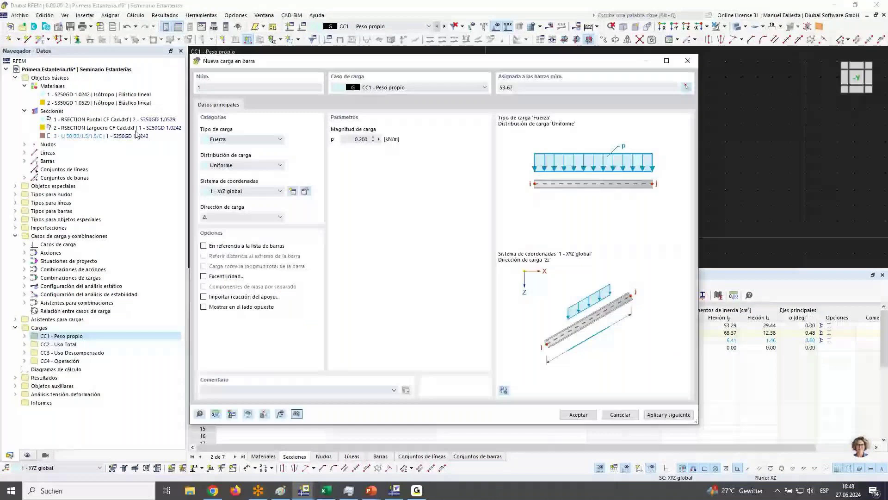
{"action": "left_click", "coordinate": [669, 414]}
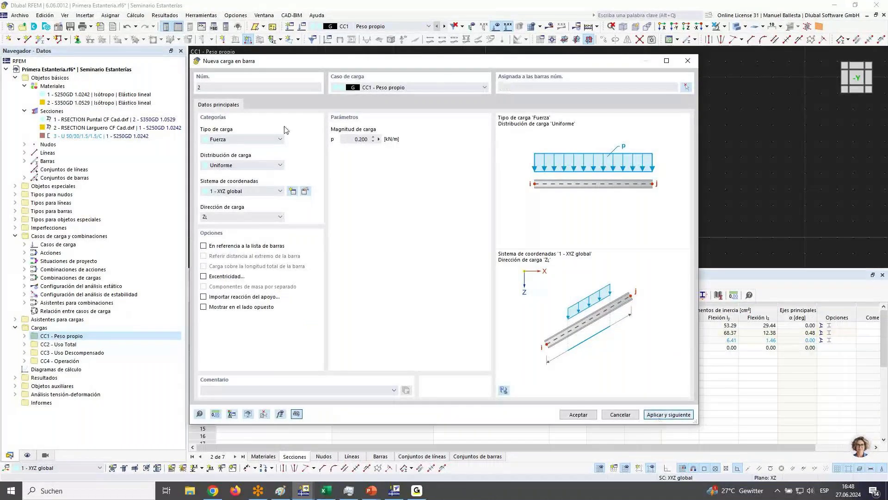
In load case CC2 - Uso Total, set a uniform 10 kN/m ZL member load and assign it to all beams 53-67.
{"action": "left_click", "coordinate": [447, 87]}
{"action": "left_click", "coordinate": [407, 105]}
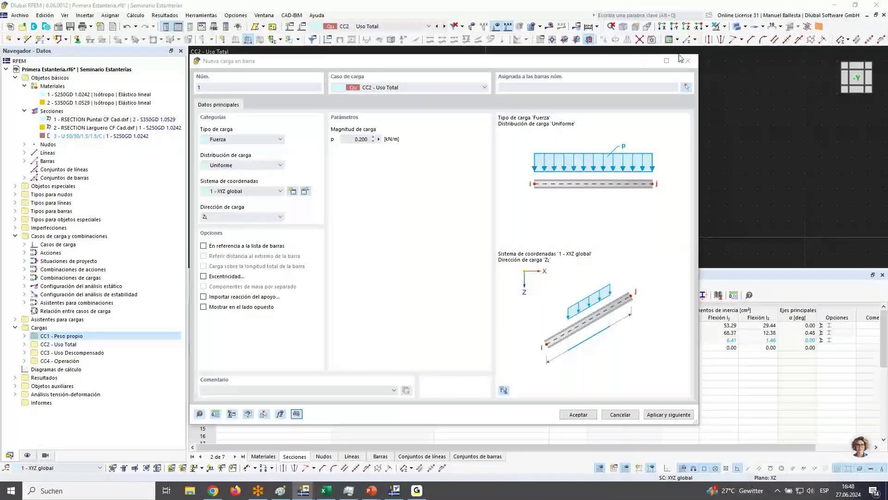
{"action": "left_click", "coordinate": [357, 139]}
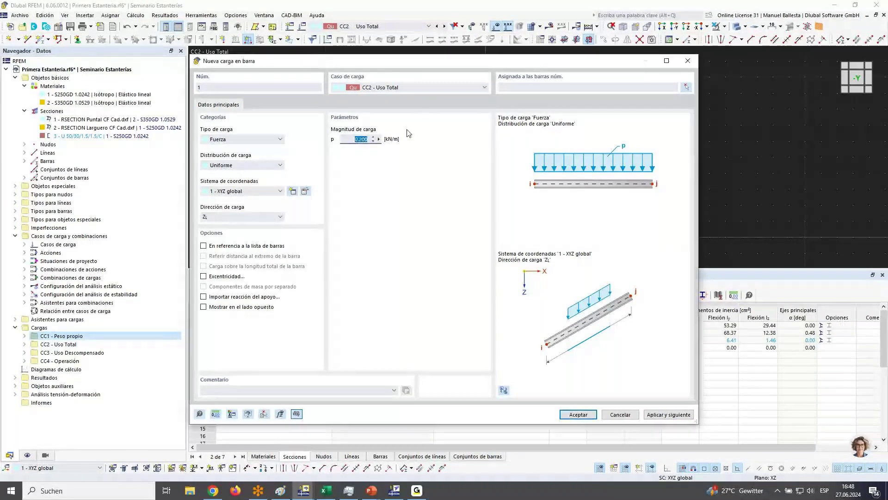
{"action": "type", "text": "10"}
{"action": "key", "text": "Tab"}
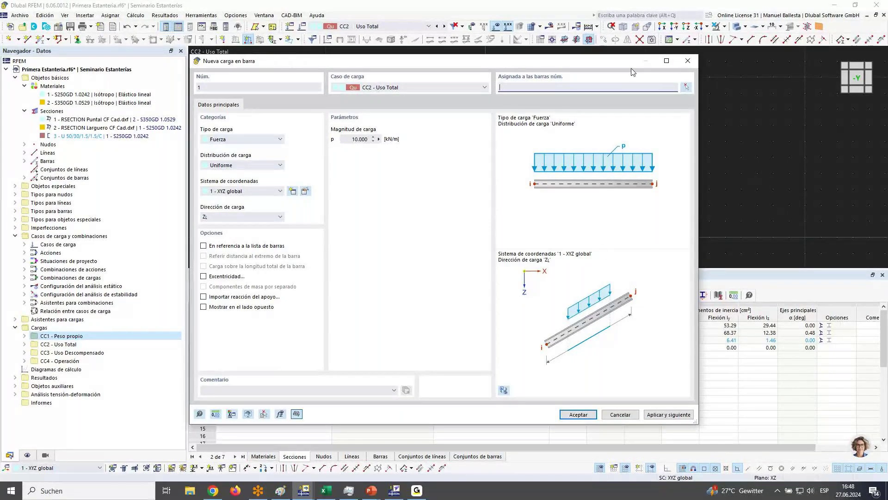
{"action": "left_click", "coordinate": [686, 87]}
{"action": "left_click_drag", "start_coordinate": [507, 247], "coordinate": [491, 92]}
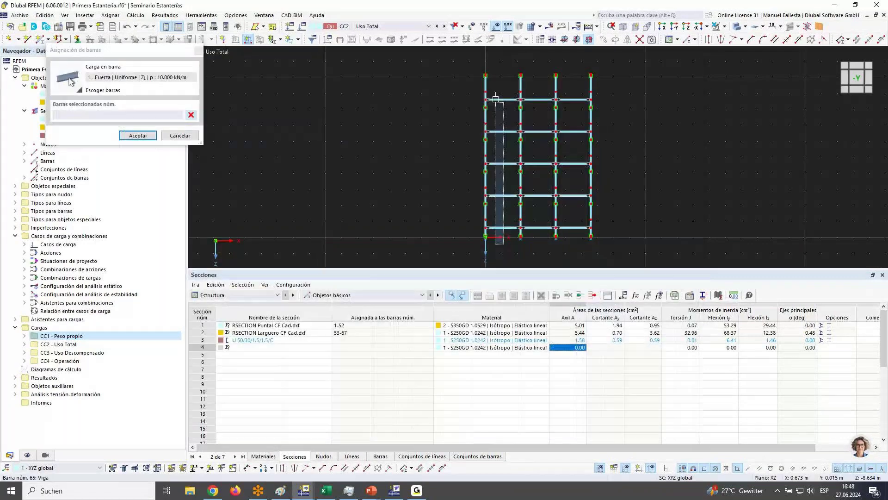
{"action": "left_click_drag", "start_coordinate": [541, 186], "coordinate": [534, 83]}
{"action": "key", "text": "Return"}
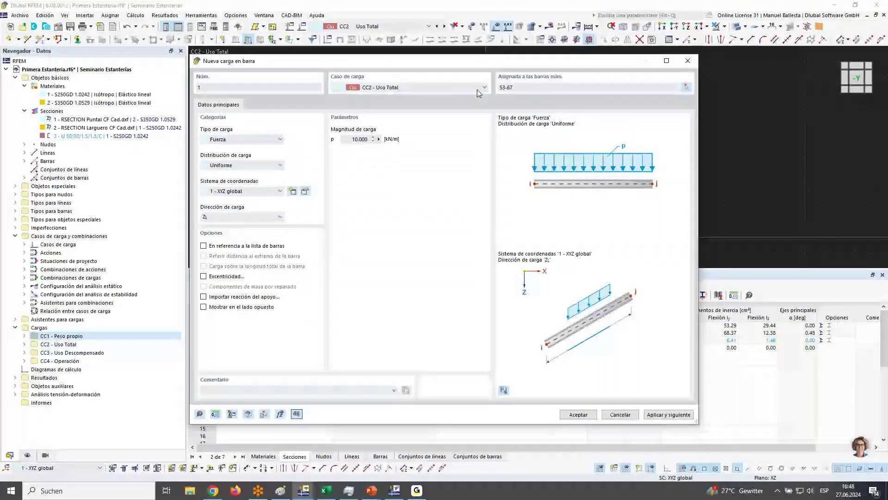
In load case CC3 - Uso Descompensado, apply the uniform 10 kN/m load to beams 53,55-67, omitting the middle bay's lowest beam.
{"action": "left_click_drag", "start_coordinate": [597, 63], "coordinate": [408, 55]}
{"action": "left_click", "coordinate": [409, 105]}
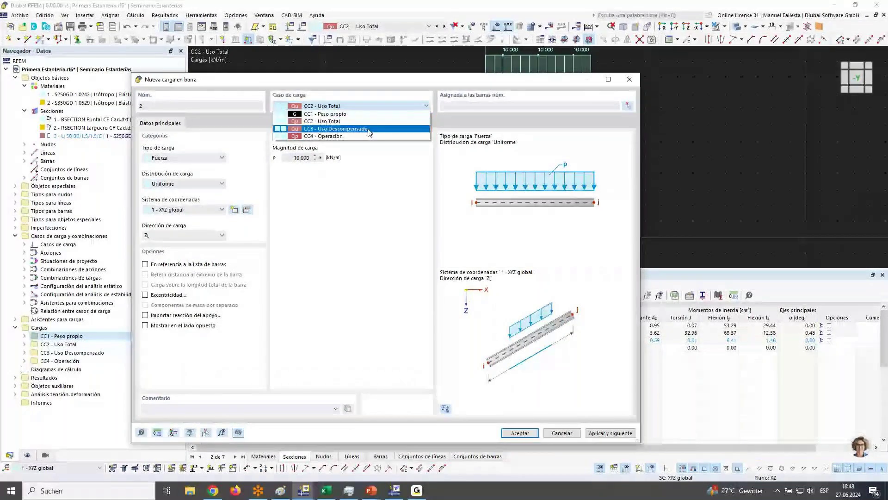
{"action": "left_click", "coordinate": [369, 133]}
{"action": "left_click", "coordinate": [520, 433]}
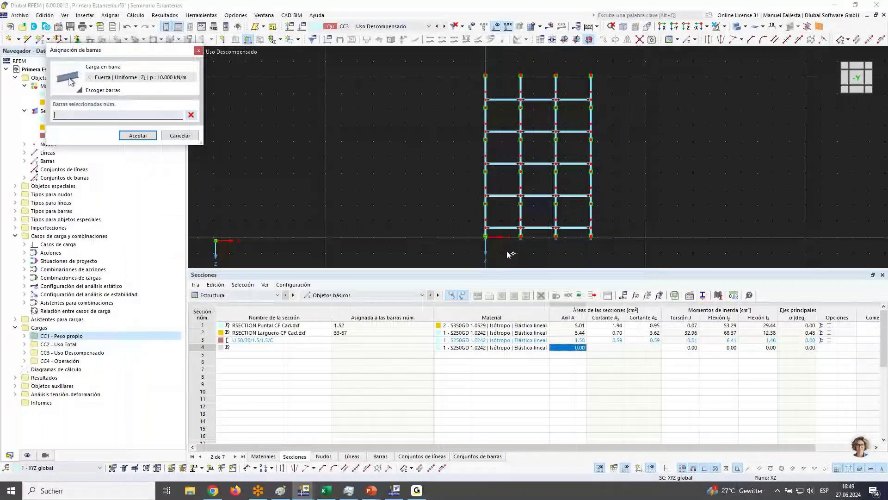
{"action": "left_click_drag", "start_coordinate": [506, 79], "coordinate": [545, 198]}
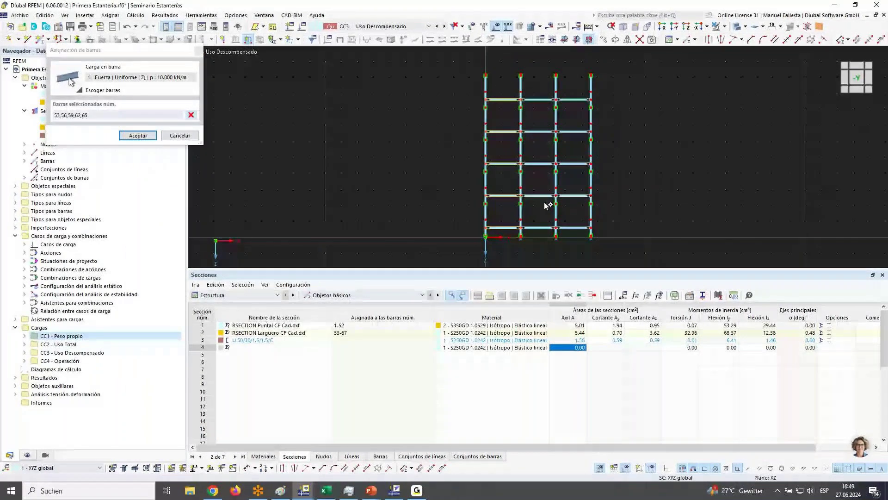
{"action": "left_click", "coordinate": [138, 135]}
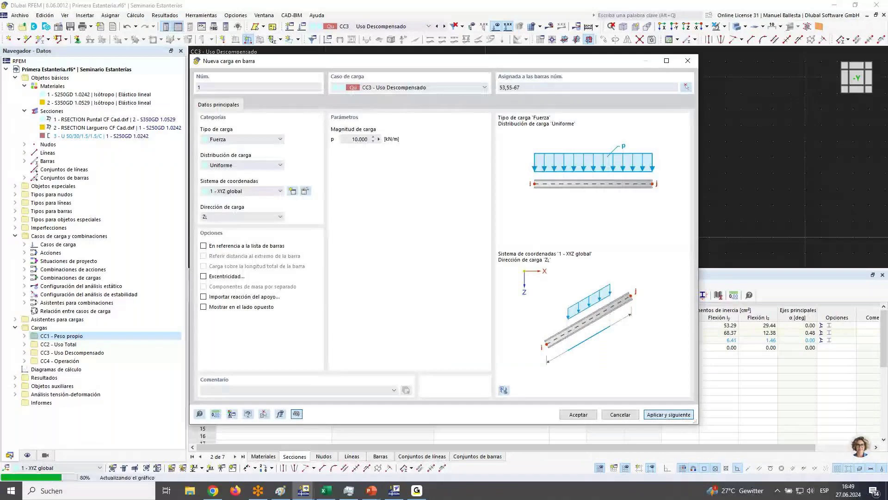
{"action": "left_click", "coordinate": [668, 415]}
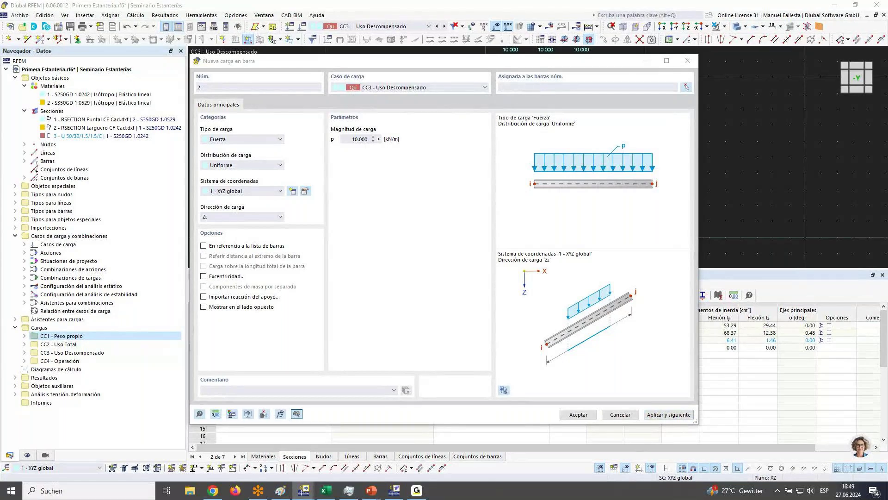
Define the next CC3 member load as a Puntual - 1 force of 1 kN in direction XL.
{"action": "left_click", "coordinate": [230, 140]}
{"action": "left_click", "coordinate": [230, 147]}
{"action": "left_click", "coordinate": [241, 165]}
{"action": "left_click", "coordinate": [233, 191]}
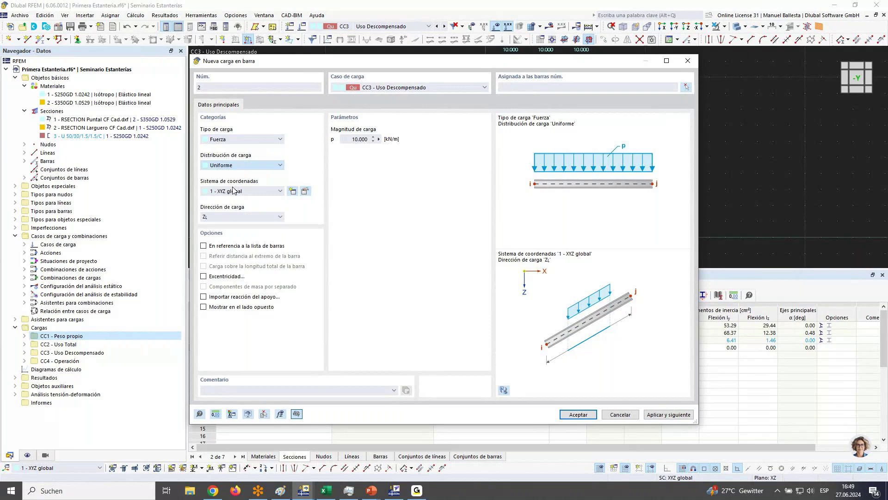
{"action": "left_click", "coordinate": [352, 142]}
{"action": "type", "text": "1"}
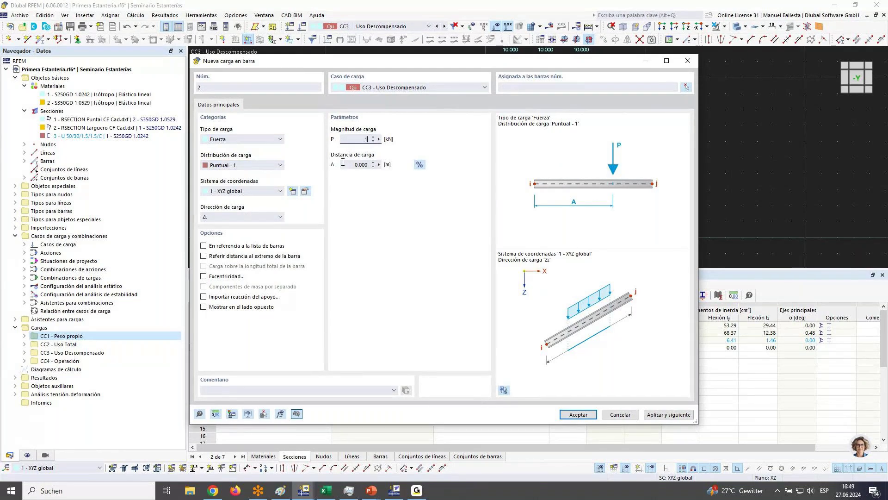
{"action": "left_click_drag", "start_coordinate": [399, 61], "coordinate": [598, 47]}
{"action": "left_click", "coordinate": [477, 199]}
{"action": "left_click", "coordinate": [439, 206]}
Enter a load distance A of 100 and assign the point load to upright member 39 in the lower middle bay.
{"action": "left_click", "coordinate": [553, 147]}
{"action": "double_click", "coordinate": [553, 147]}
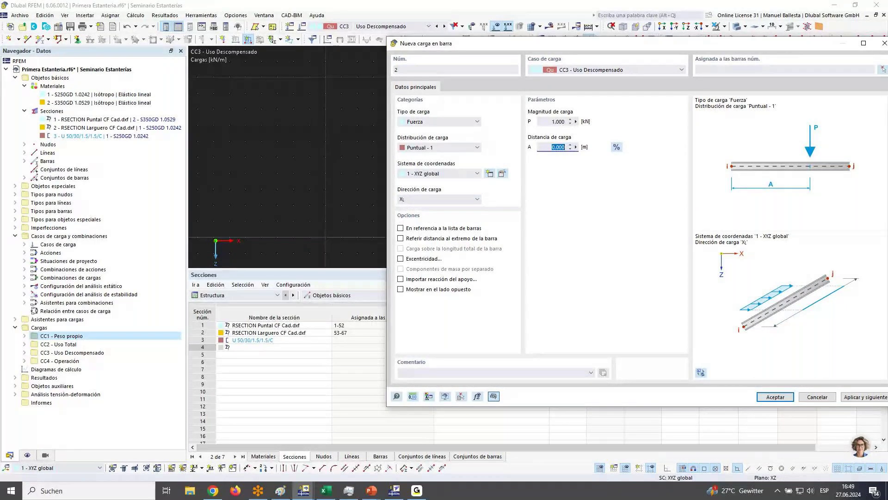
{"action": "left_click", "coordinate": [884, 69]}
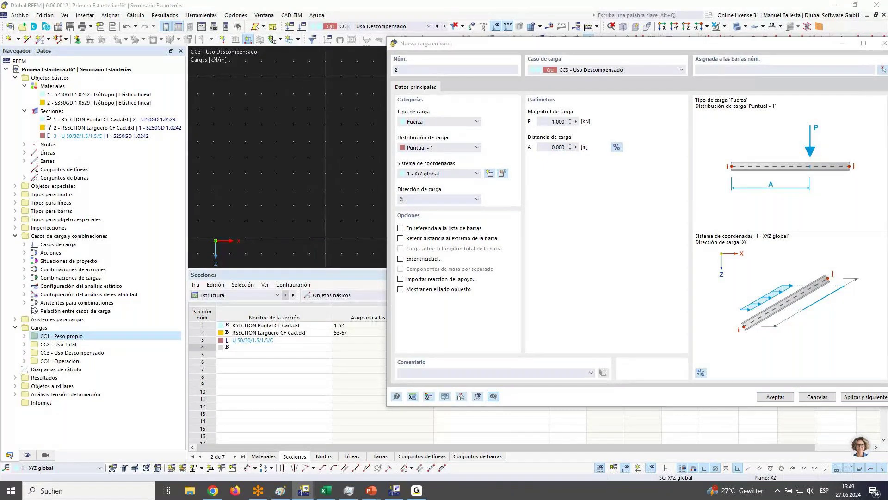
{"action": "double_click", "coordinate": [554, 147]}
{"action": "left_click_drag", "start_coordinate": [555, 148], "coordinate": [580, 147]}
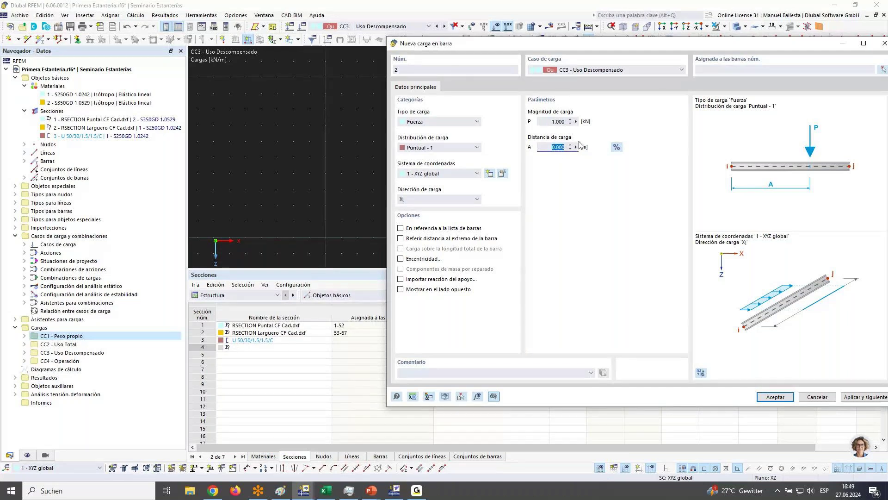
{"action": "type", "text": "100"}
{"action": "left_click_drag", "start_coordinate": [733, 45], "coordinate": [718, 48]}
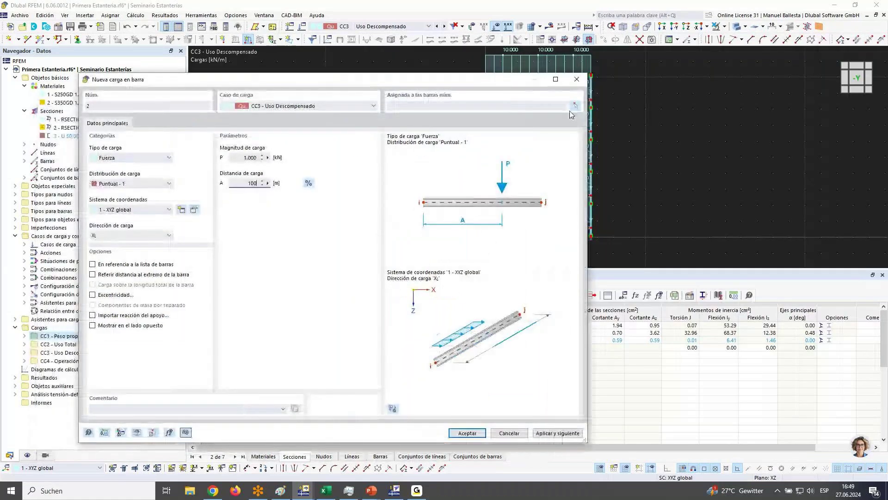
{"action": "left_click", "coordinate": [575, 106]}
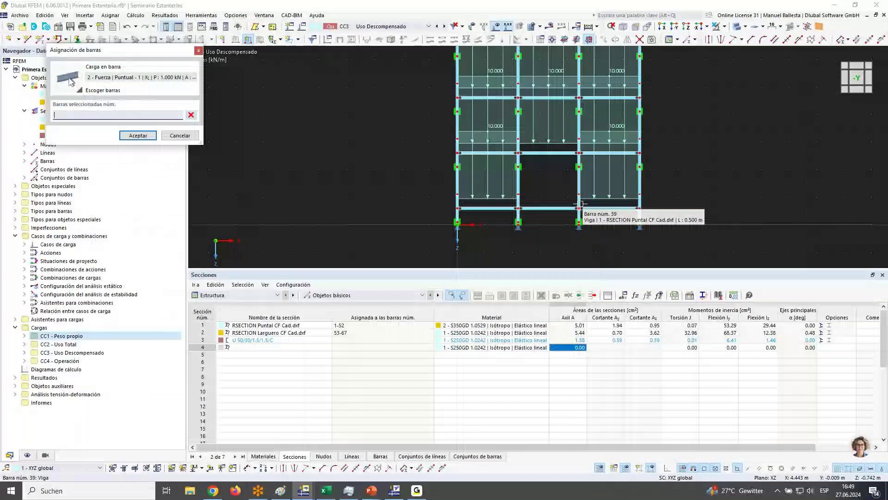
{"action": "left_click", "coordinate": [580, 204]}
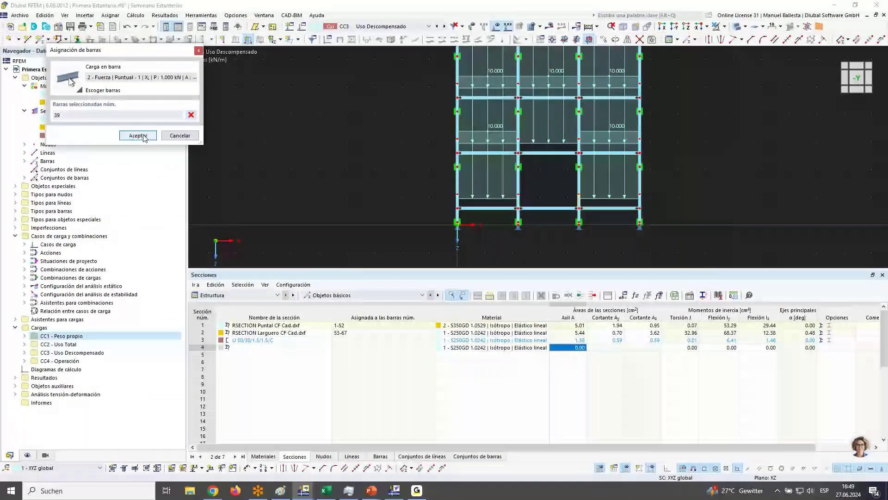
{"action": "left_click", "coordinate": [138, 136]}
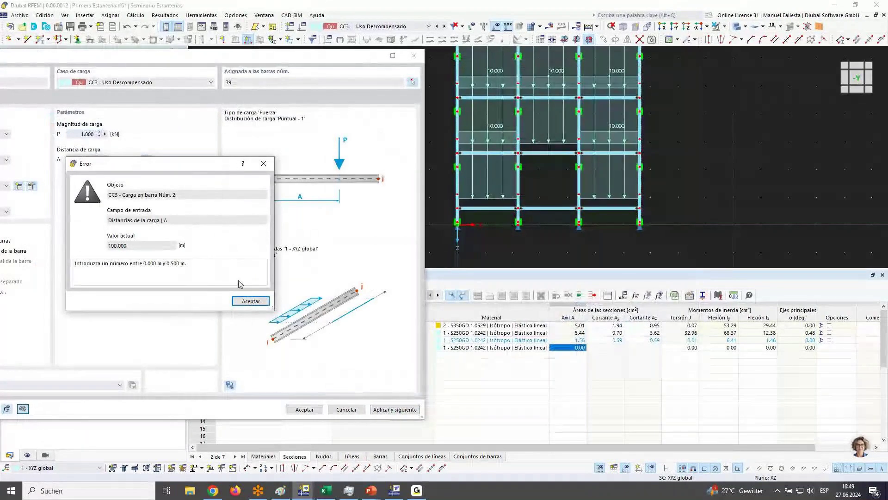
Switch the point load's distance to relative, set it to 100 %, and apply the load.
{"action": "left_click", "coordinate": [250, 301]}
{"action": "left_click", "coordinate": [145, 159]}
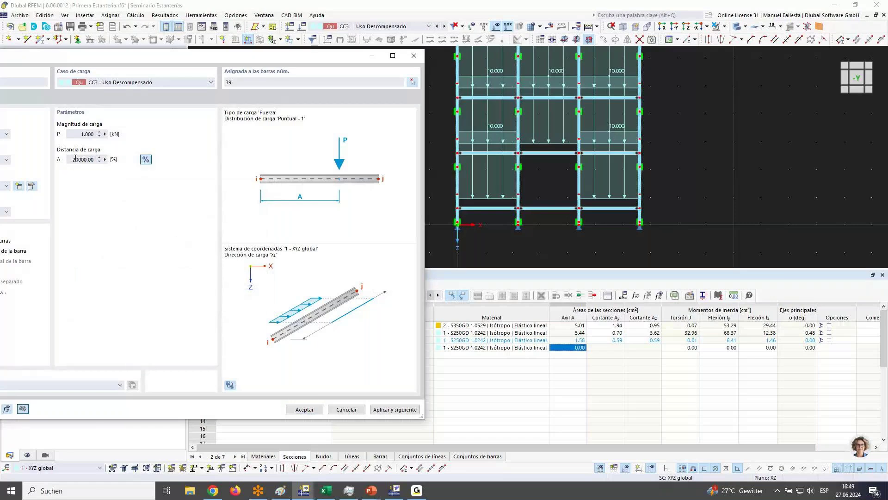
{"action": "type", "text": "00"}
{"action": "left_click", "coordinate": [395, 409]}
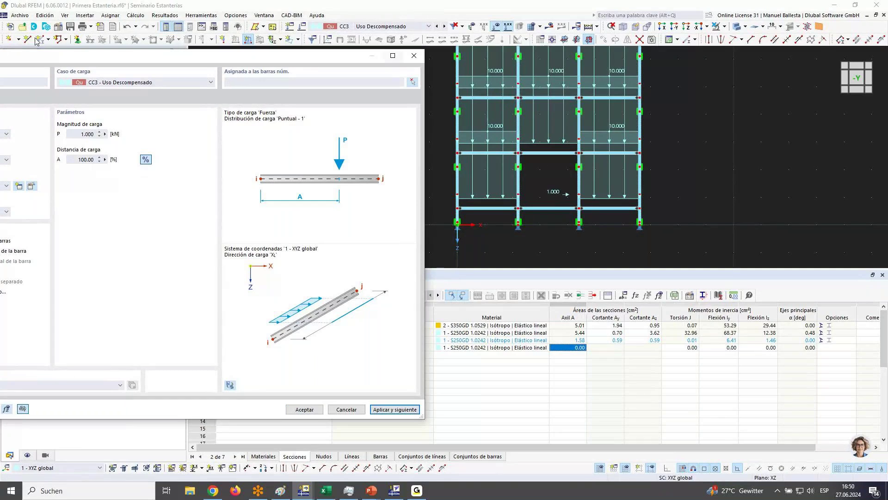
Add a second 1 kN point load at 100 % of member 39 in CC3, acting in direction YL.
{"action": "left_click_drag", "start_coordinate": [234, 56], "coordinate": [440, 84]}
{"action": "left_click", "coordinate": [179, 240]}
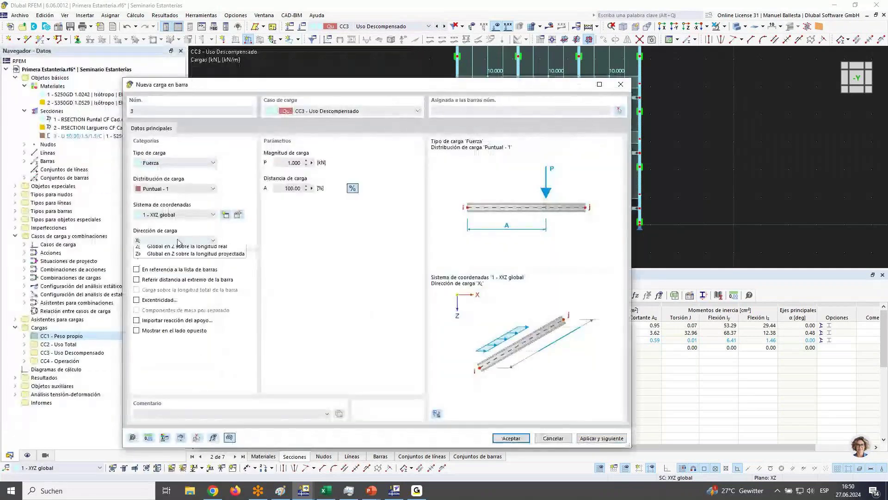
{"action": "left_click", "coordinate": [168, 259]}
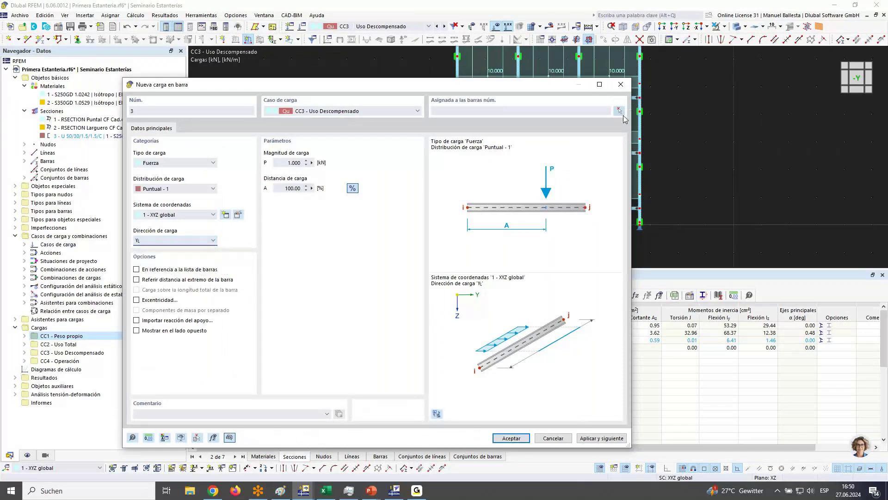
{"action": "left_click", "coordinate": [620, 112]}
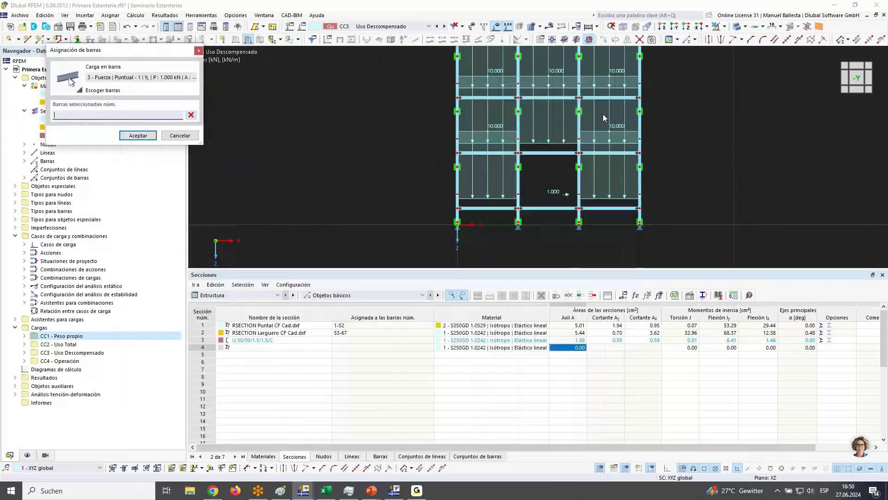
{"action": "left_click", "coordinate": [530, 193]}
{"action": "key", "text": "Return"}
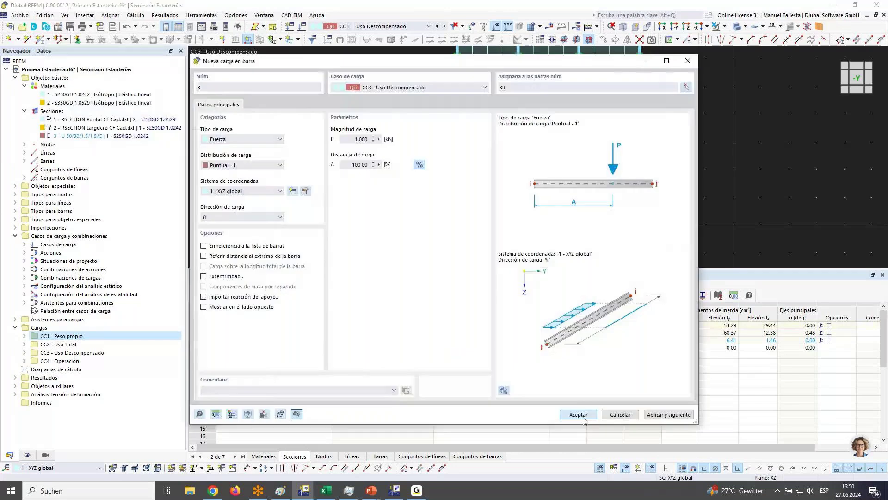
{"action": "left_click", "coordinate": [578, 414]}
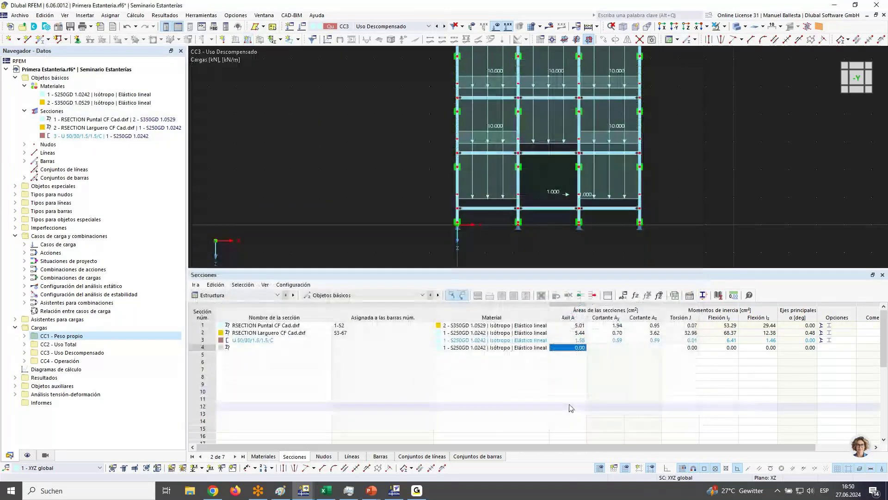
Move the two 1.000 kN member point loads from CC3 to load case CC4 - Operación, pasting with zero displacement.
{"action": "middle_click_drag", "start_coordinate": [597, 252], "coordinate": [584, 197], "text": "ctrl"}
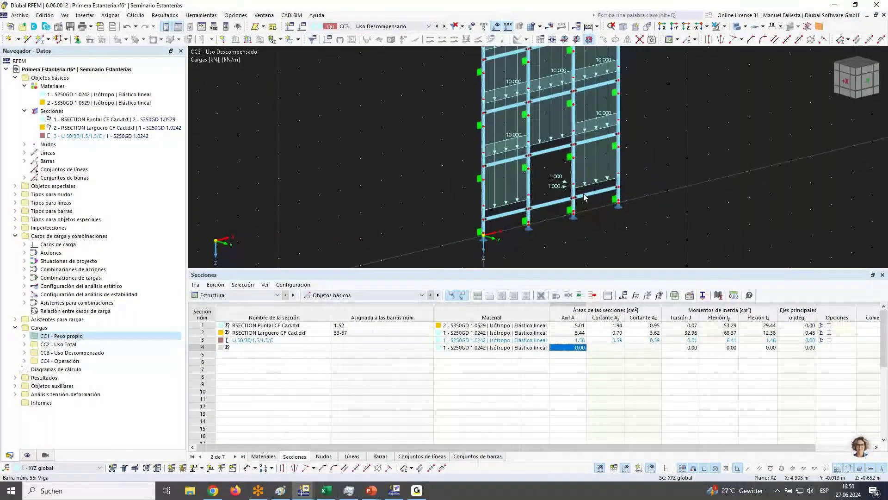
{"action": "scroll", "coordinate": [555, 181], "scroll_direction": "up", "scroll_amount": 2}
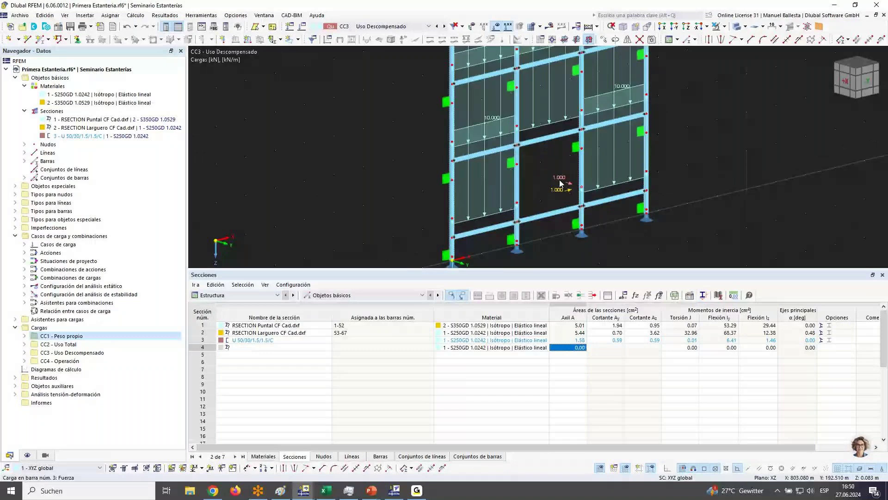
{"action": "scroll", "coordinate": [559, 183], "scroll_direction": "up", "scroll_amount": 1}
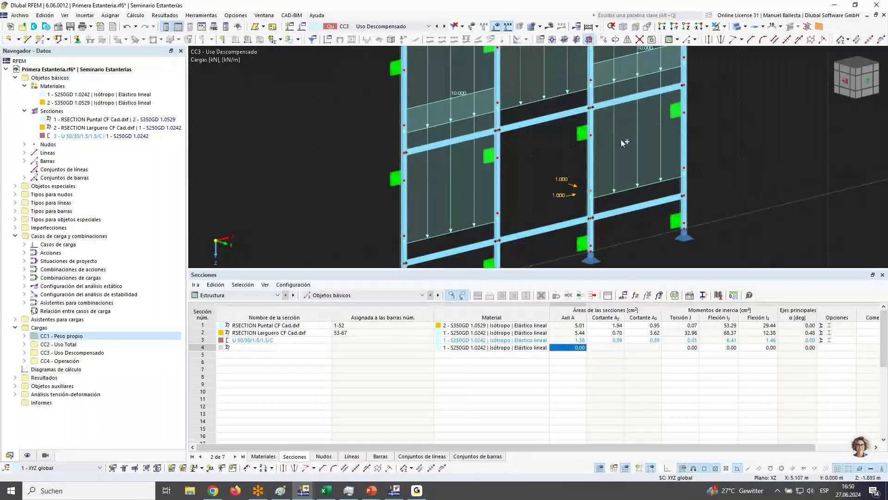
{"action": "left_click", "coordinate": [444, 27]}
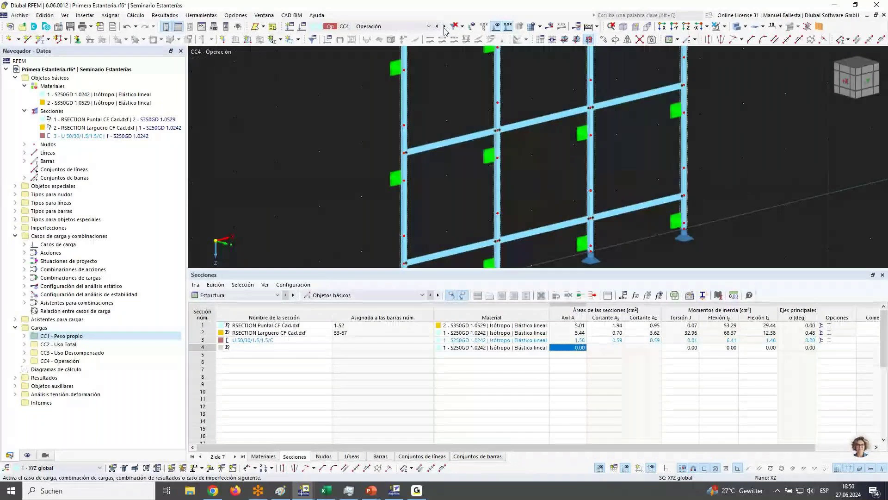
{"action": "double_click", "coordinate": [341, 115]}
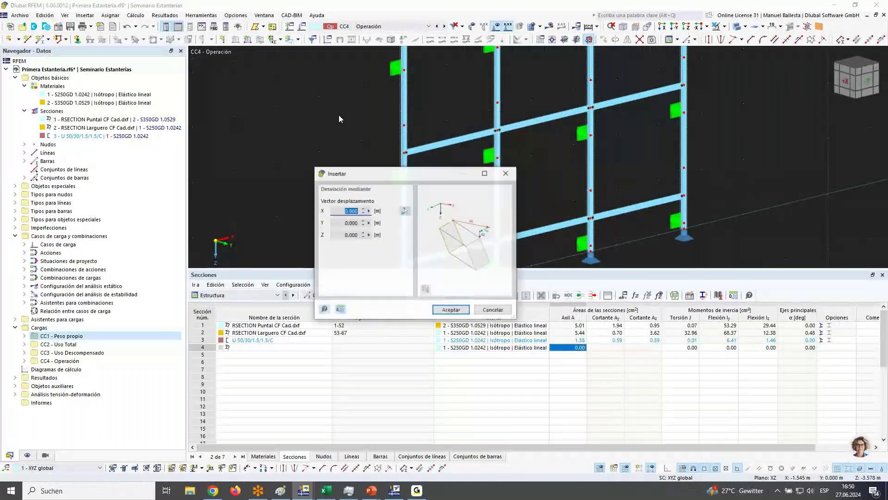
{"action": "left_click", "coordinate": [452, 310]}
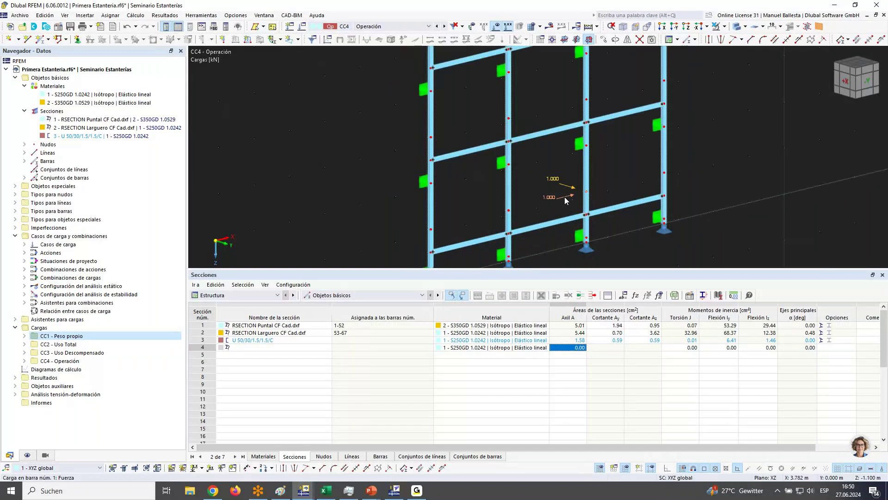
Return to load case CC3 - Uso Descompensado, reduce the display size of the distributed loads and set the view to -Y.
{"action": "key", "text": "Page_Up"}
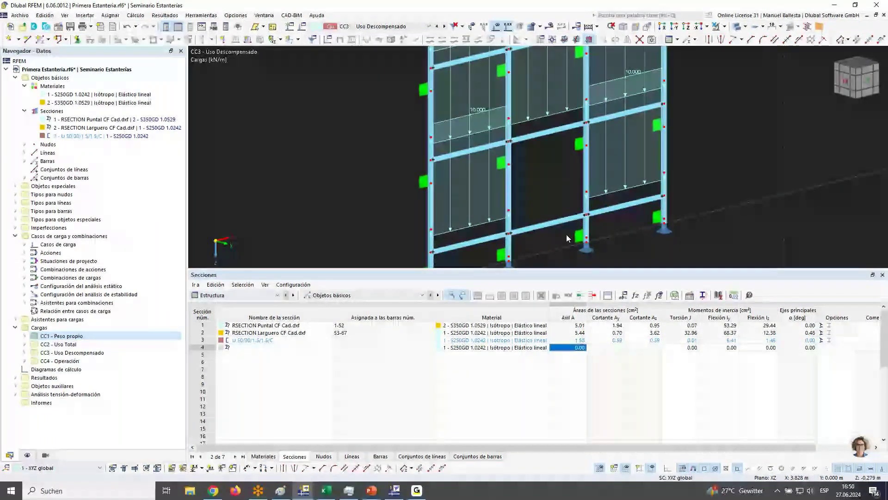
{"action": "scroll", "coordinate": [554, 214], "scroll_direction": "down", "scroll_amount": 4}
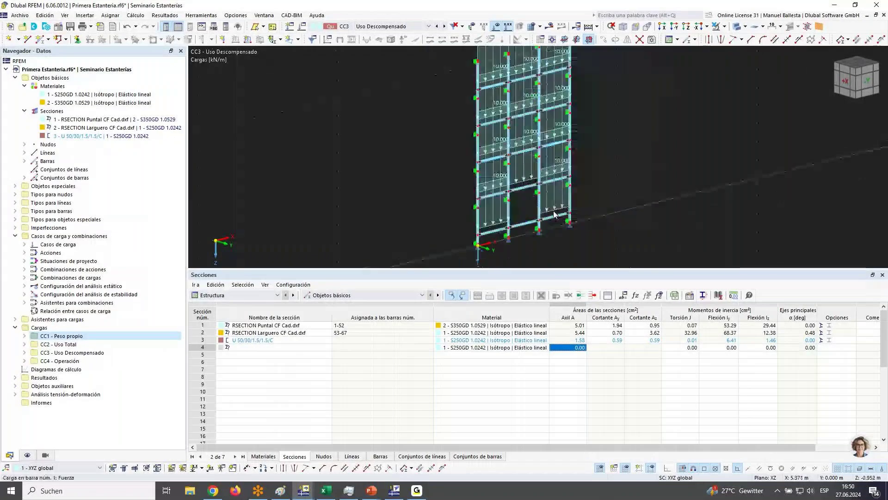
{"action": "right_click", "coordinate": [554, 215]}
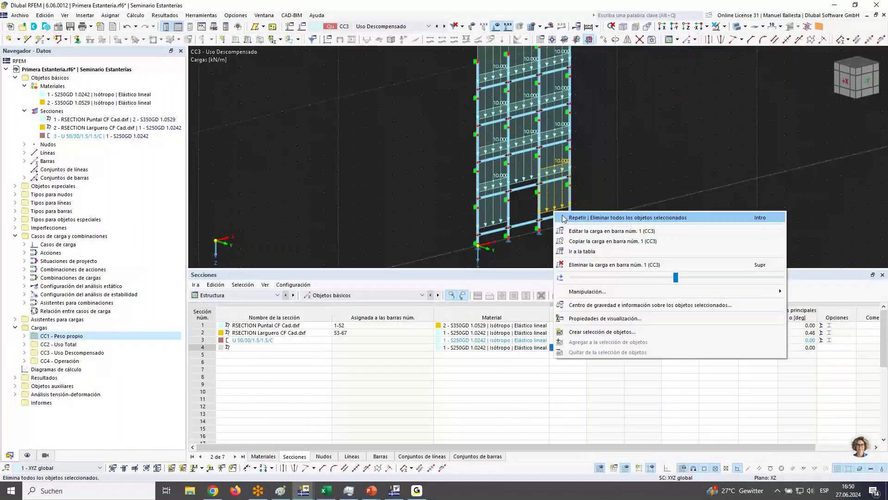
{"action": "left_click", "coordinate": [564, 217]}
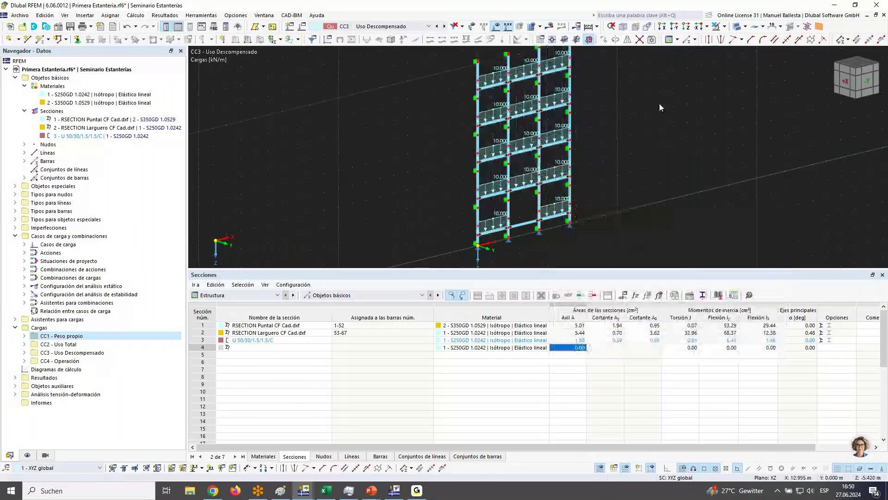
{"action": "left_click", "coordinate": [864, 83]}
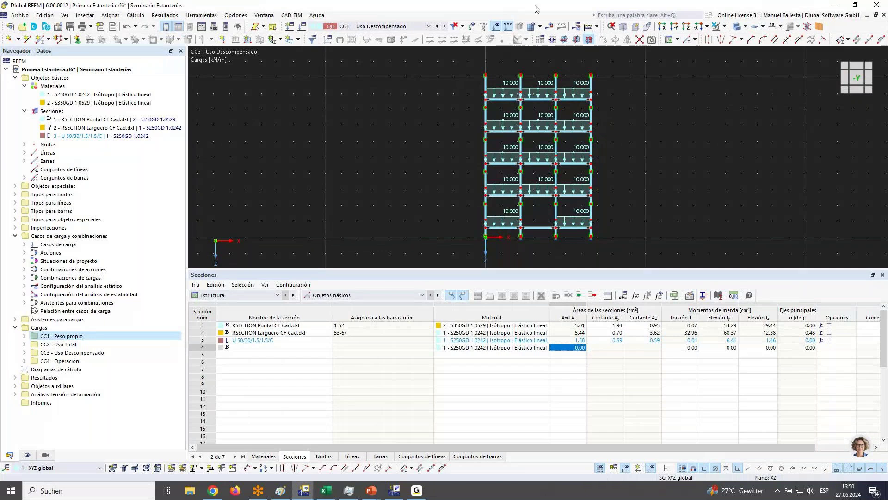
Enable the mesh display on members and generate the mesh.
{"action": "left_click", "coordinate": [27, 454]}
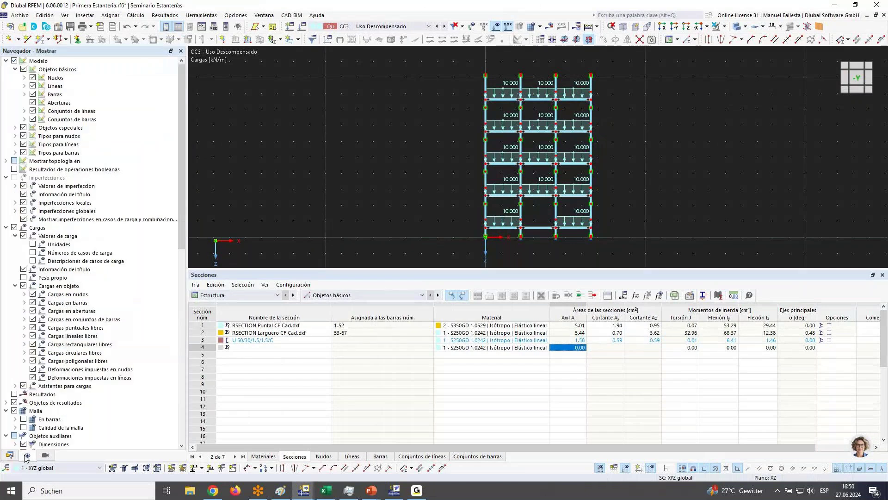
{"action": "scroll", "coordinate": [35, 307], "scroll_direction": "down", "scroll_amount": 5}
{"action": "left_click", "coordinate": [23, 294]}
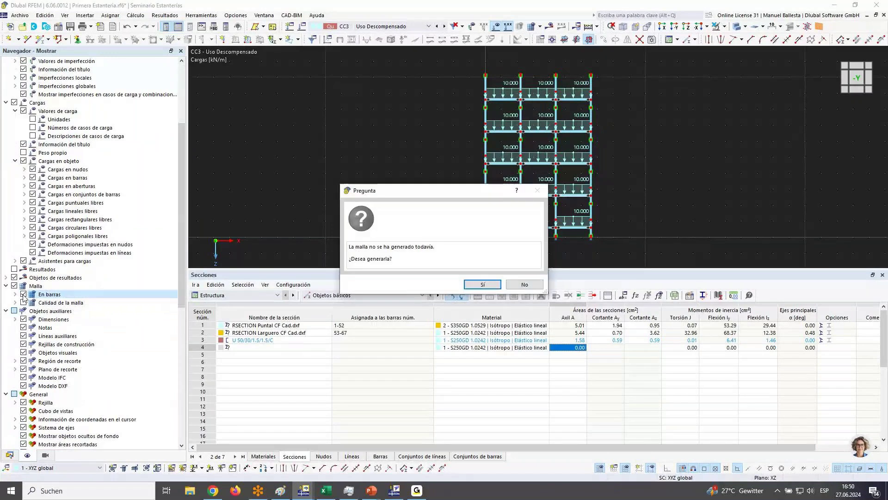
{"action": "left_click", "coordinate": [480, 285]}
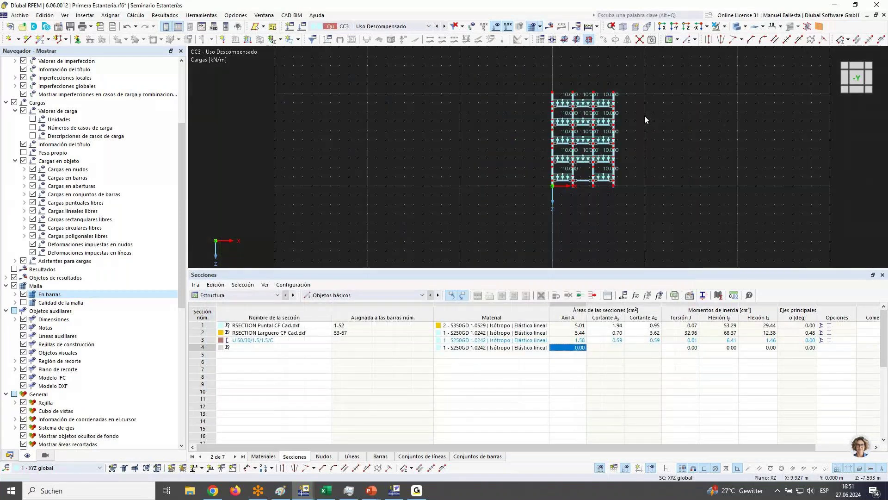
Hide the loads and the model so that only the rack's member mesh is shown, in an oblique view.
{"action": "scroll", "coordinate": [645, 115], "scroll_direction": "up", "scroll_amount": 3}
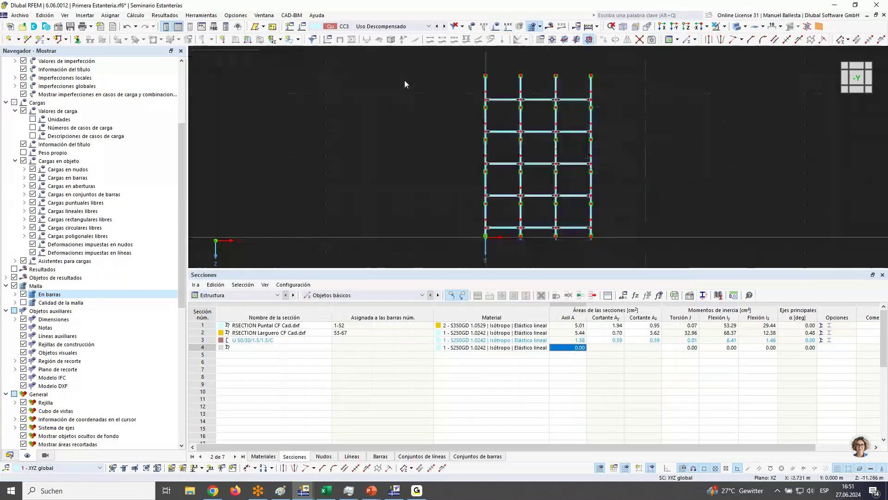
{"action": "left_click", "coordinate": [28, 455]}
{"action": "middle_click_drag", "start_coordinate": [415, 166], "coordinate": [563, 201], "text": "ctrl"}
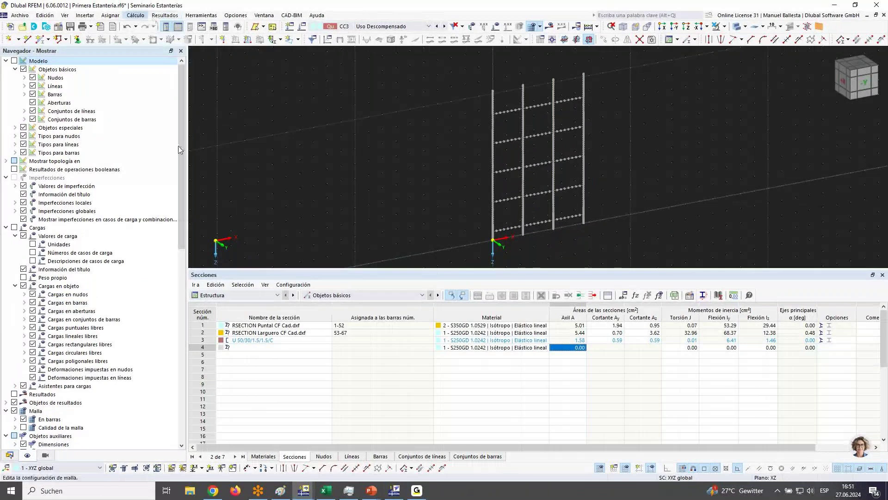
Activate member divisions for straight members in the mesh configuration and regenerate the member mesh.
{"action": "left_click", "coordinate": [294, 84]}
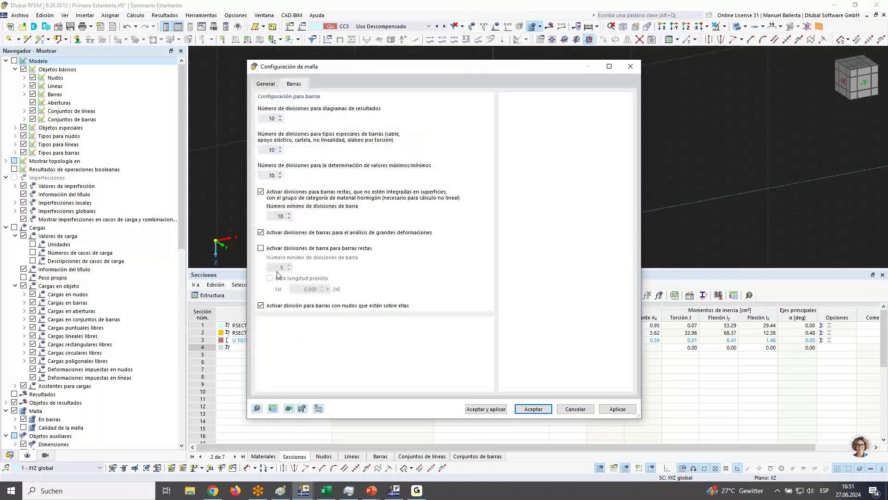
{"action": "left_click", "coordinate": [261, 248]}
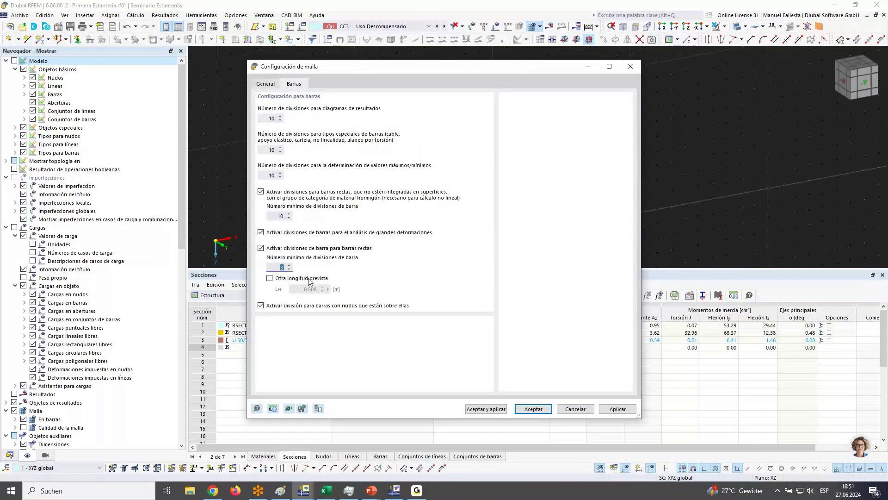
{"action": "left_click", "coordinate": [279, 278]}
{"action": "key", "text": "Return"}
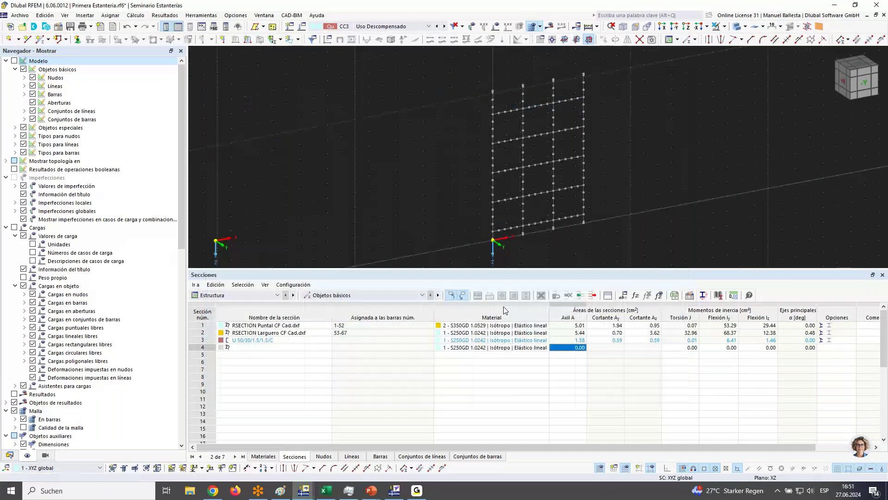
{"action": "scroll", "coordinate": [615, 179], "scroll_direction": "up", "scroll_amount": 3}
{"action": "scroll", "coordinate": [615, 180], "scroll_direction": "down", "scroll_amount": 3}
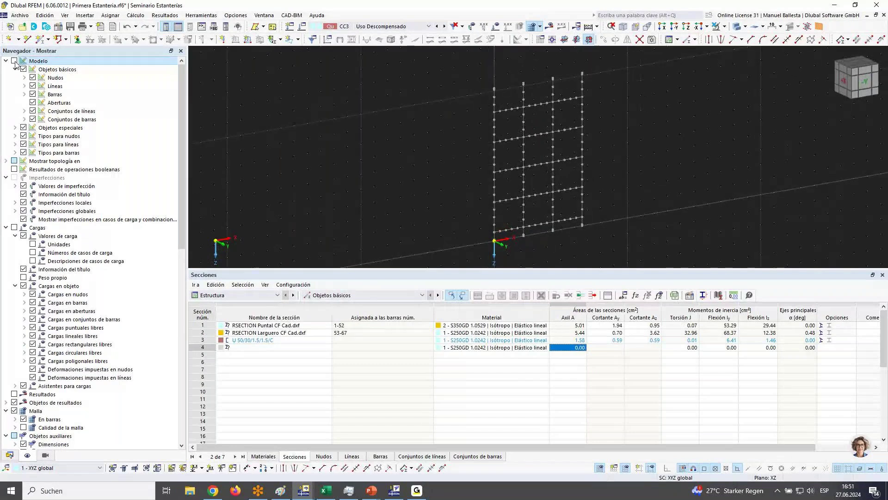
Show the model again with its nodes hidden, in transparent display mode and seen from -Y.
{"action": "left_click", "coordinate": [14, 60]}
{"action": "left_click", "coordinate": [32, 77]}
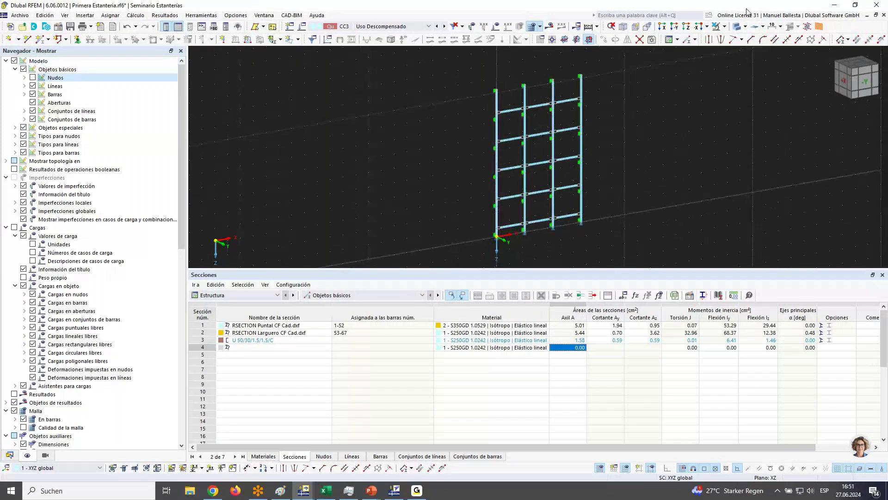
{"action": "left_click", "coordinate": [745, 26]}
{"action": "left_click", "coordinate": [755, 62]}
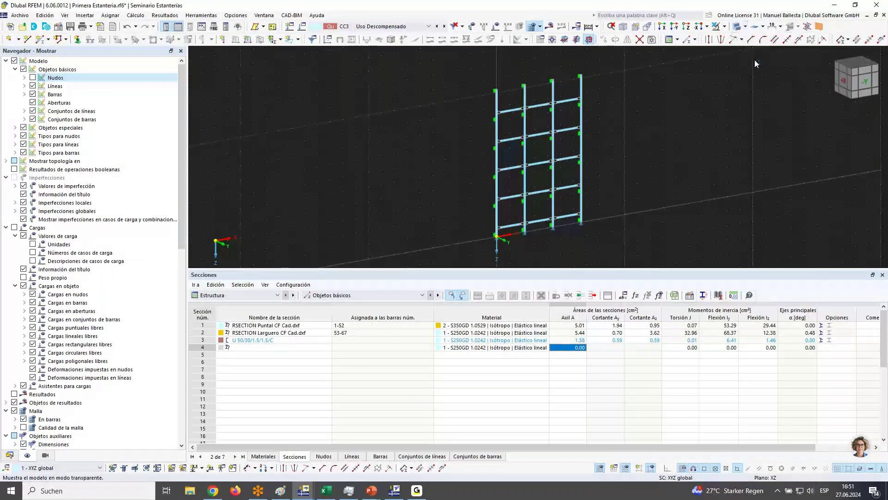
{"action": "left_click", "coordinate": [864, 83]}
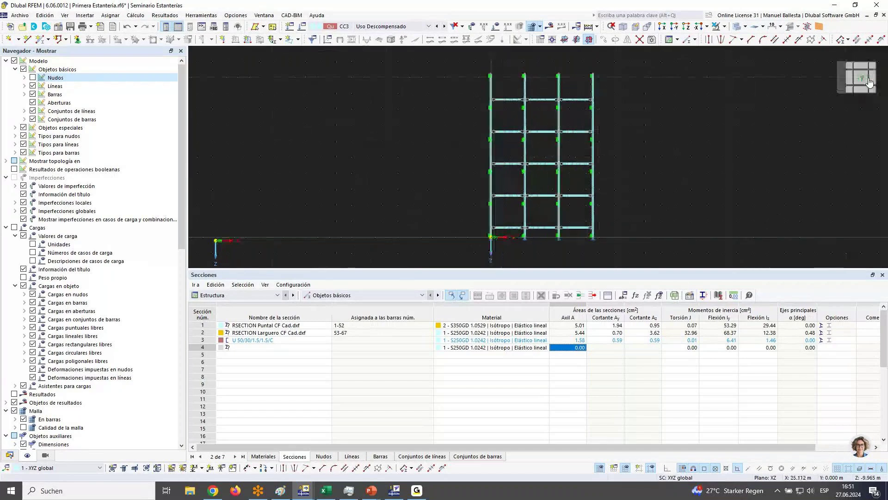
Select design situation SP1 - ELU and calculate and display its static analysis results.
{"action": "left_click", "coordinate": [403, 27]}
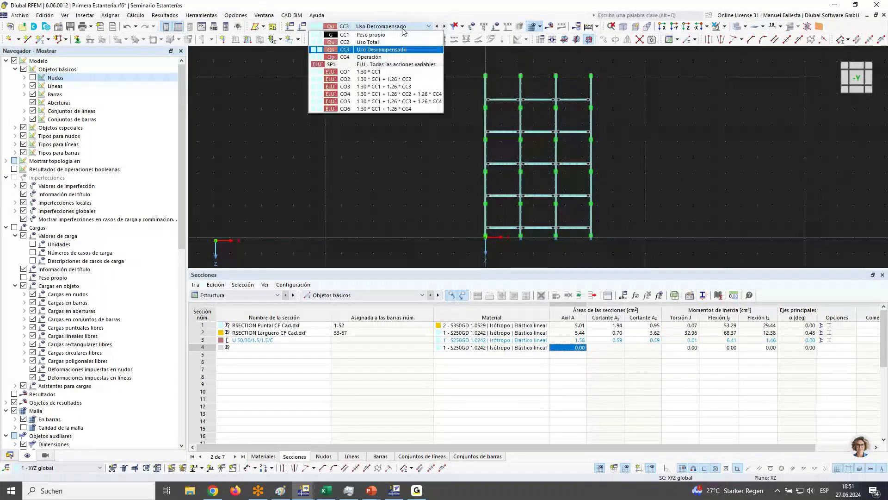
{"action": "left_click", "coordinate": [396, 65]}
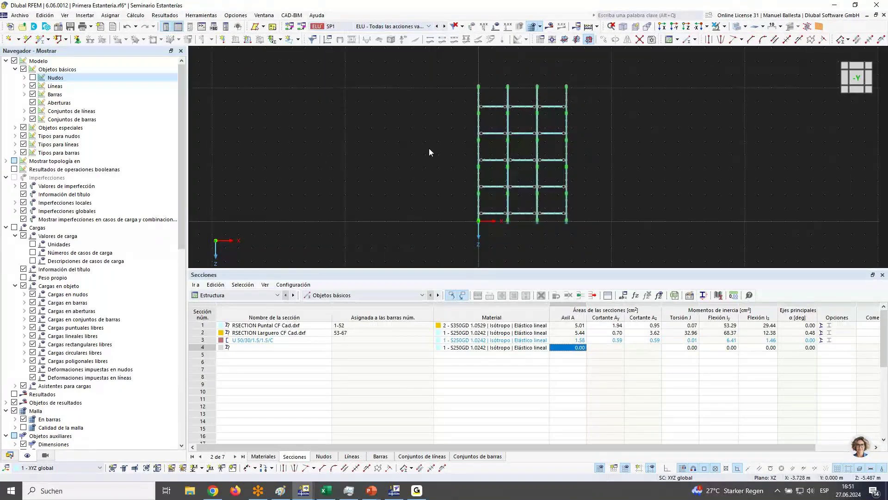
{"action": "left_click", "coordinate": [552, 28]}
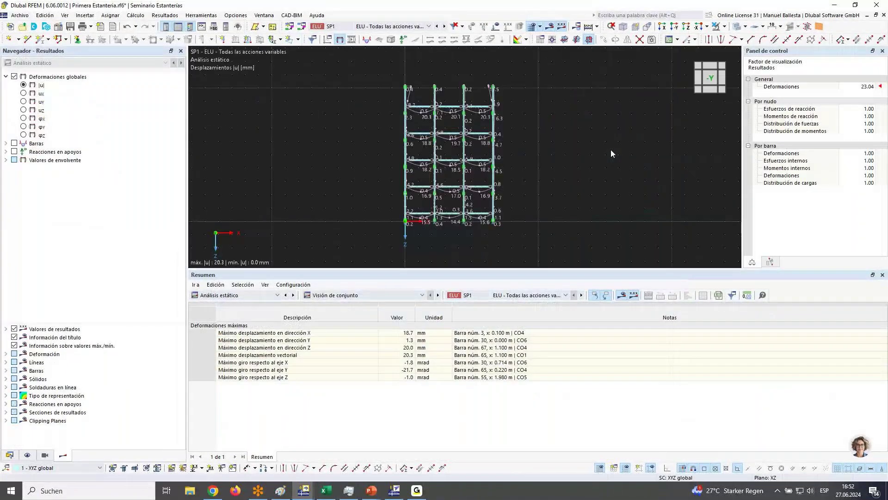
Isolate the upright members that use section 1 - RSECTION Puntal CF Cad.dxf, together with their related objects.
{"action": "left_click", "coordinate": [11, 456]}
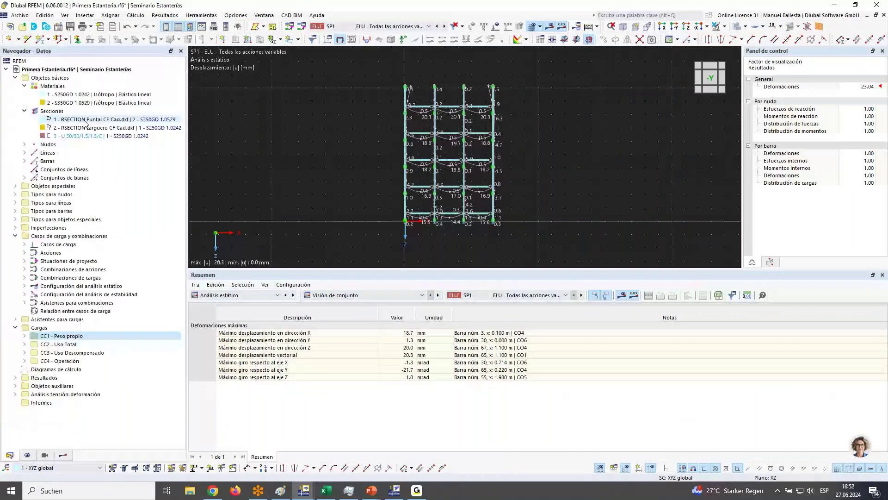
{"action": "left_click", "coordinate": [86, 120]}
{"action": "left_click", "coordinate": [724, 26]}
{"action": "left_click", "coordinate": [740, 57]}
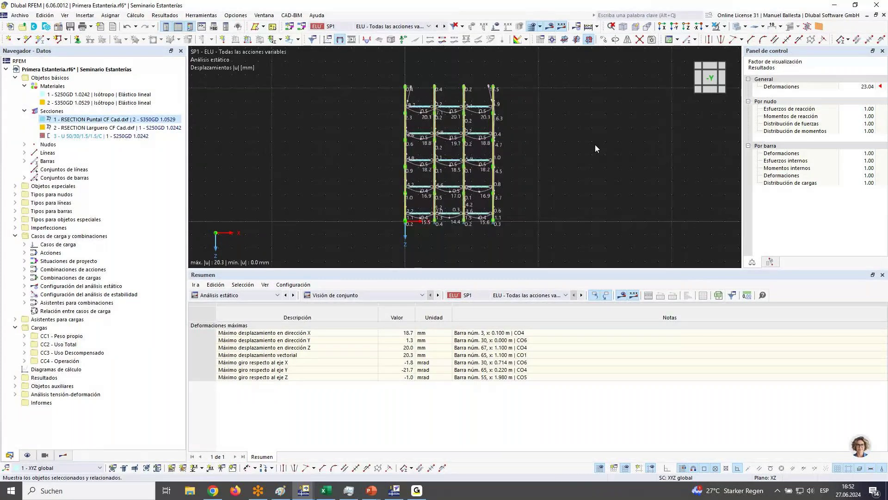
Display the axial force N results on the isolated upright members and turn the model to an oblique view.
{"action": "left_click", "coordinate": [63, 455]}
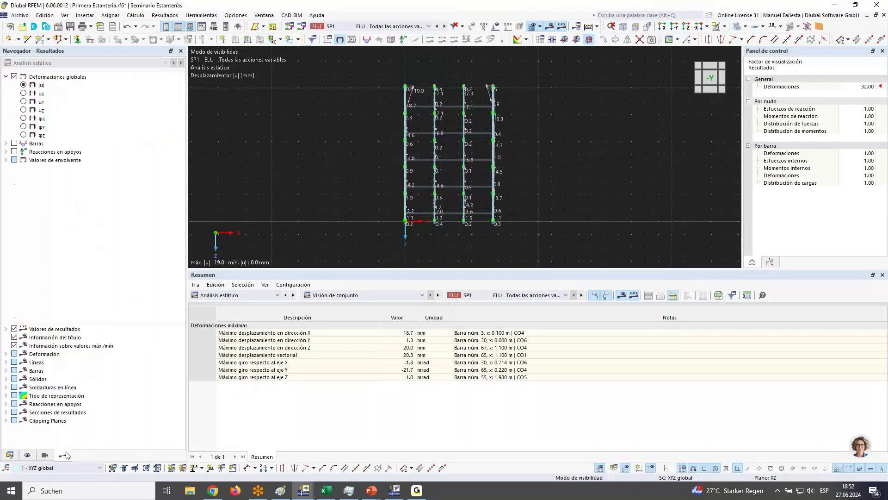
{"action": "left_click", "coordinate": [6, 144]}
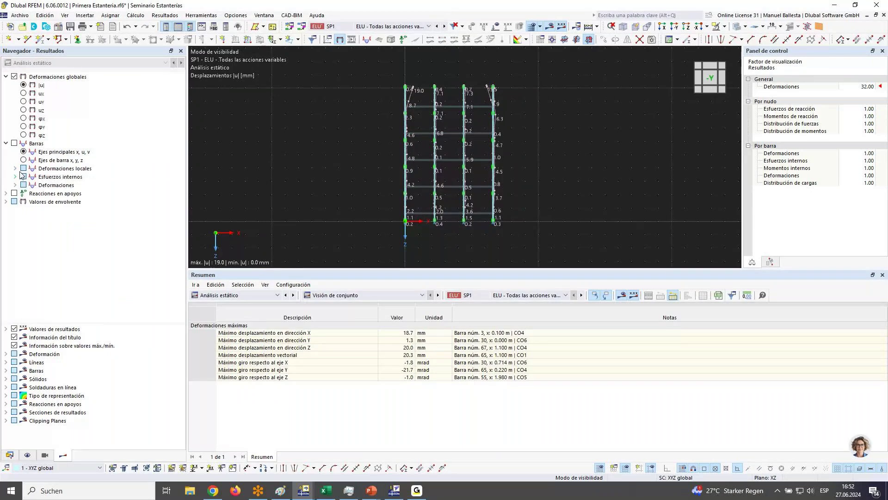
{"action": "left_click", "coordinate": [23, 176]}
{"action": "middle_click_drag", "start_coordinate": [450, 216], "coordinate": [514, 218], "text": "ctrl"}
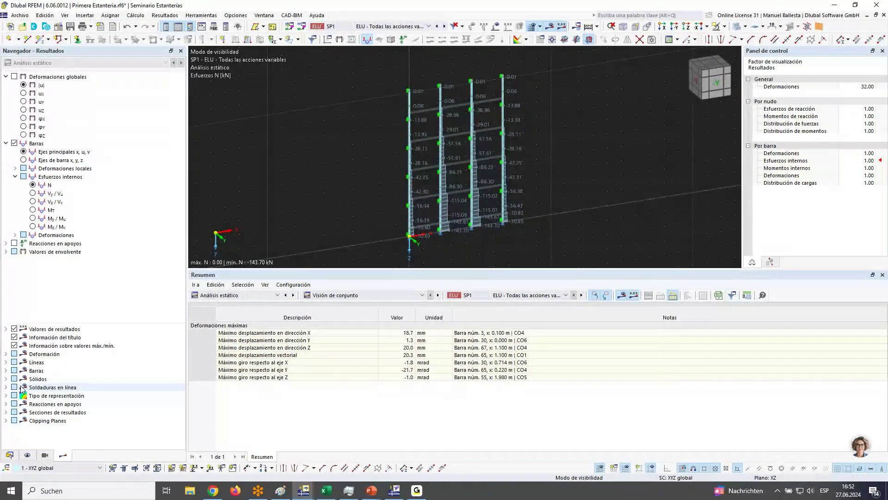
Turn off the hatching of the member result diagrams and set the members' internal forces display factor to 1.50.
{"action": "left_click", "coordinate": [6, 370]}
{"action": "scroll", "coordinate": [612, 230], "scroll_direction": "up", "scroll_amount": 1}
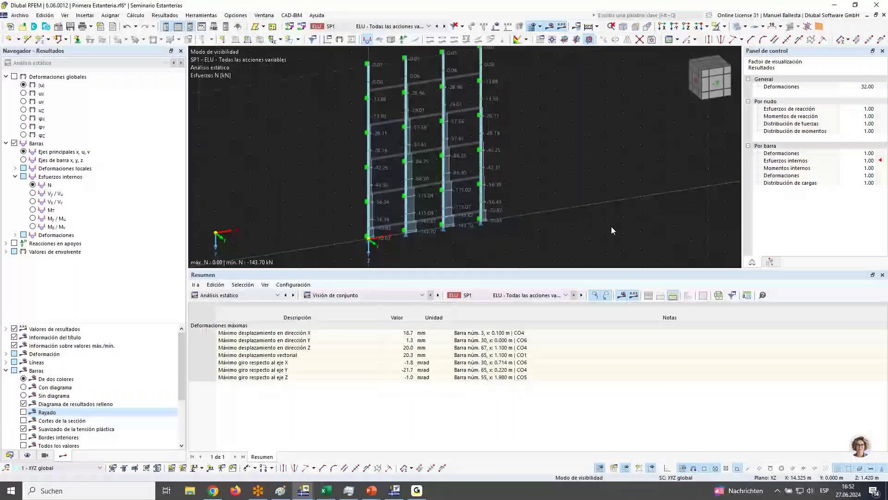
{"action": "key", "text": "ctrl+2"}
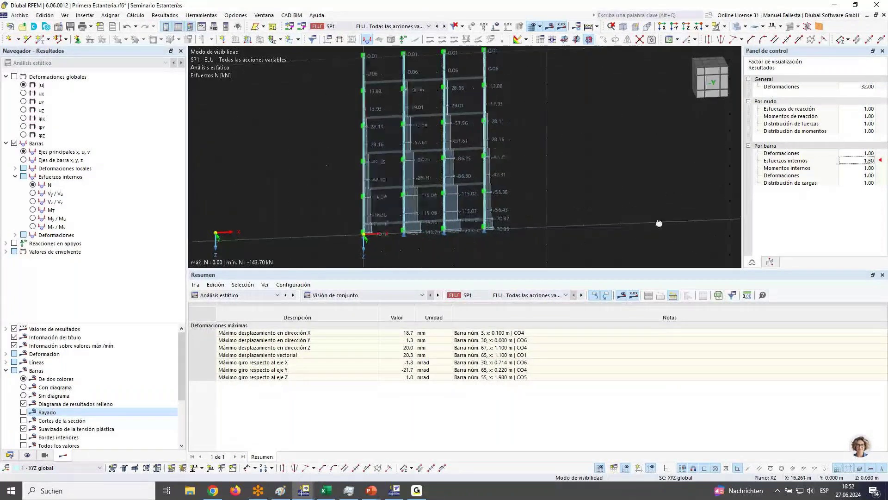
Compare the maximum and minimum envelope values of axial force N at the upright bases, then restore the combined maximum and minimum display.
{"action": "scroll", "coordinate": [458, 232], "scroll_direction": "up", "scroll_amount": 5}
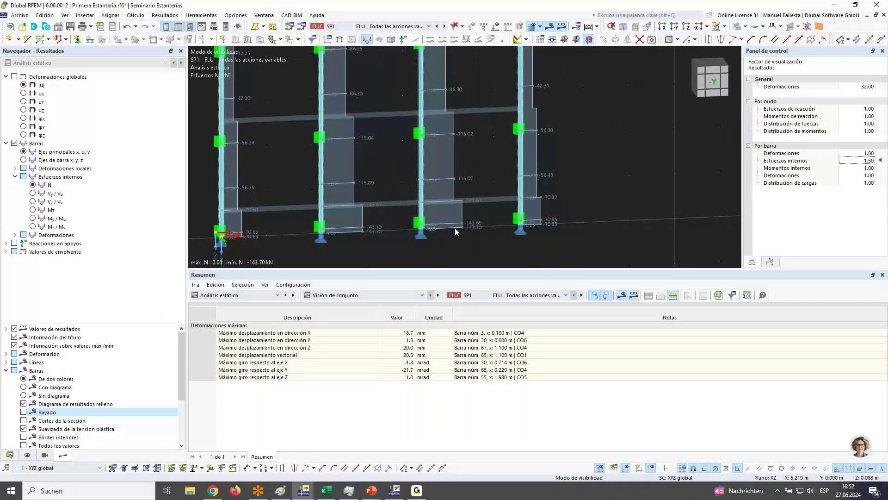
{"action": "scroll", "coordinate": [455, 231], "scroll_direction": "up", "scroll_amount": 2}
{"action": "left_click", "coordinate": [6, 252]}
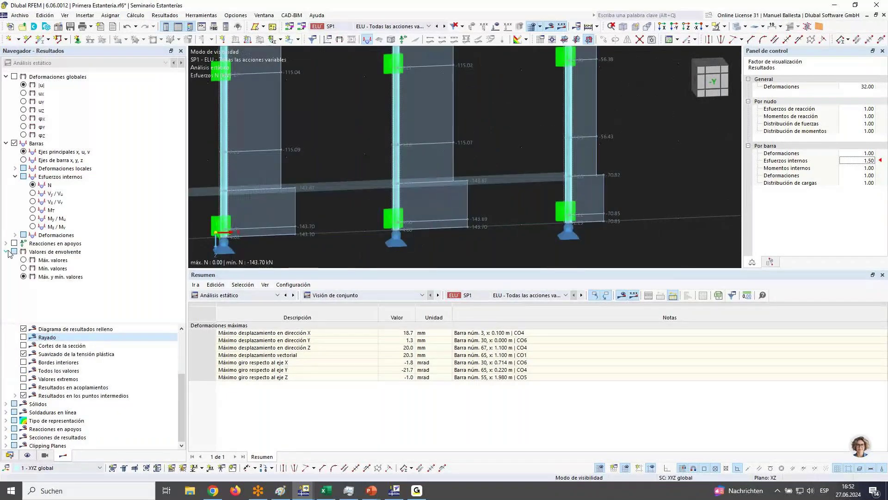
{"action": "left_click", "coordinate": [24, 260]}
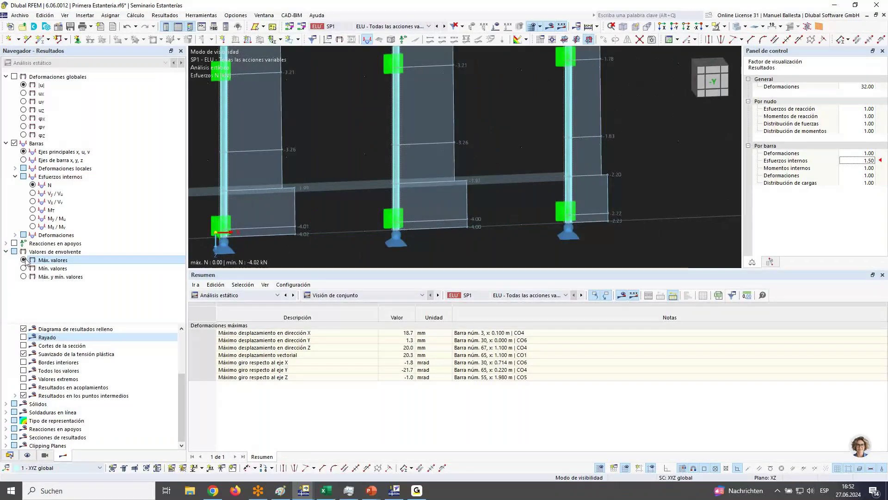
{"action": "left_click", "coordinate": [23, 268]}
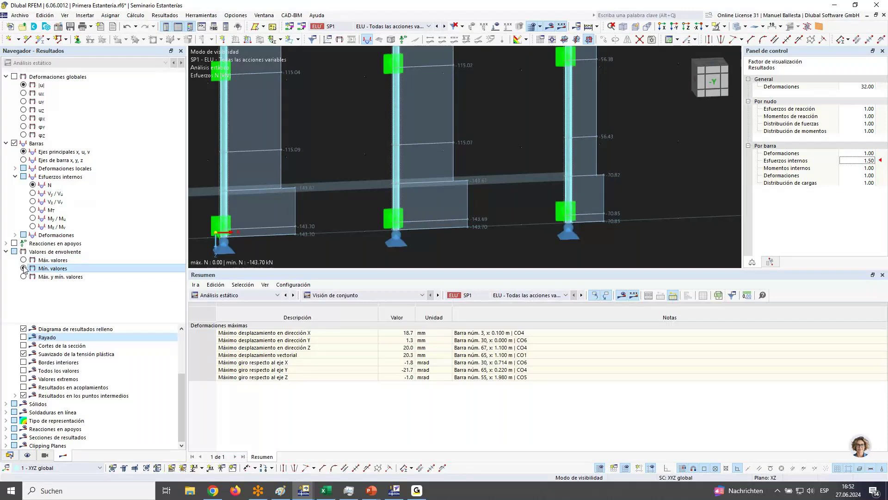
{"action": "left_click", "coordinate": [24, 260]}
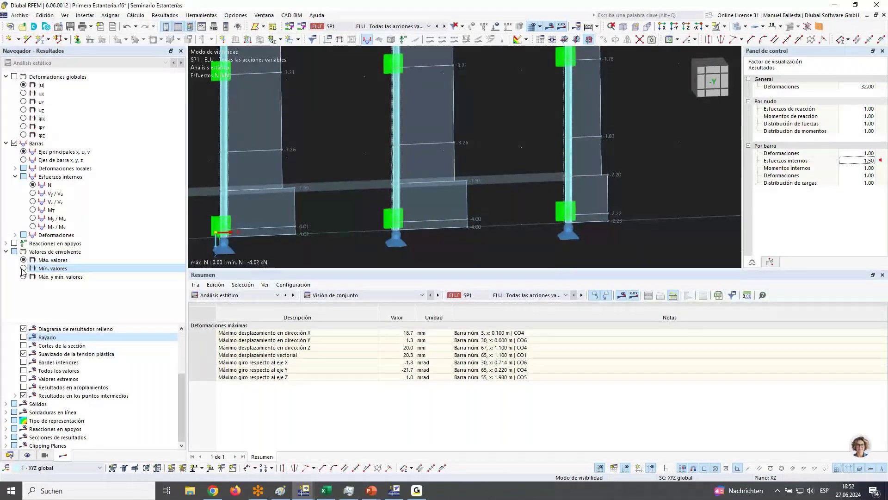
{"action": "left_click", "coordinate": [23, 276]}
Display the bending moments My / Mu on the isolated uprights in the front view facing -Y.
{"action": "scroll", "coordinate": [446, 214], "scroll_direction": "down", "scroll_amount": 3}
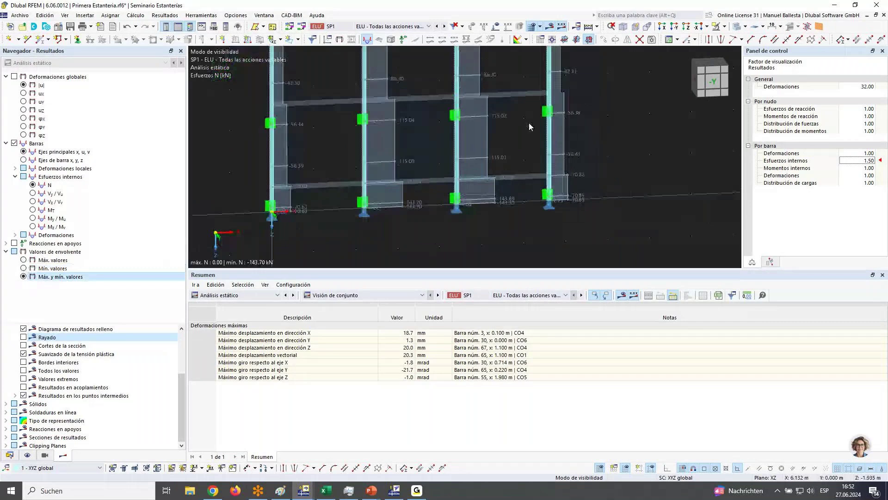
{"action": "scroll", "coordinate": [529, 126], "scroll_direction": "down", "scroll_amount": 5}
{"action": "left_click", "coordinate": [33, 217]}
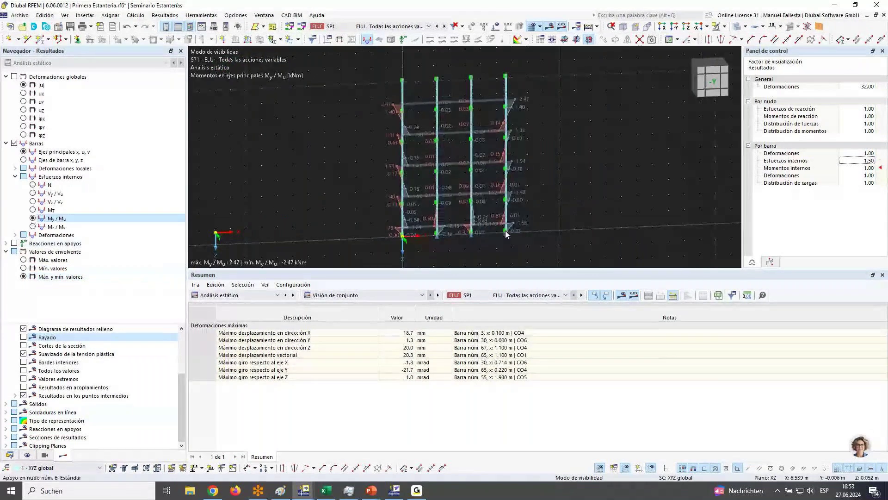
{"action": "left_click", "coordinate": [713, 83]}
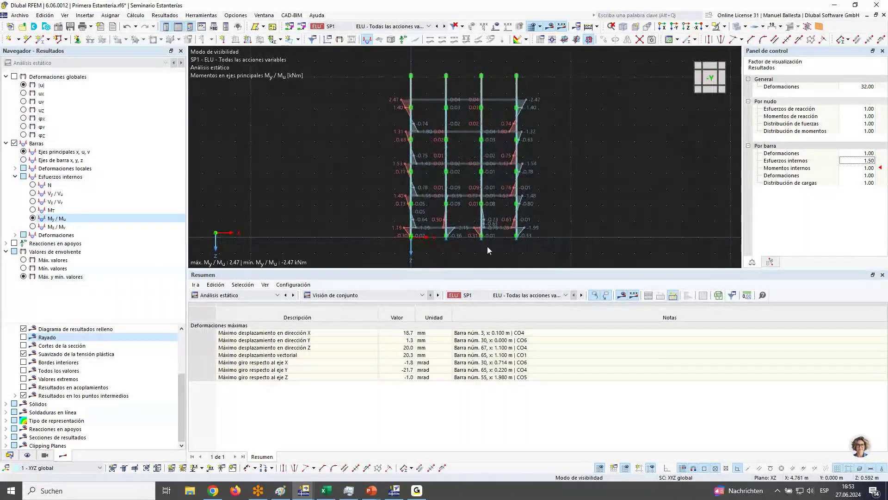
{"action": "scroll", "coordinate": [467, 243], "scroll_direction": "up", "scroll_amount": 3}
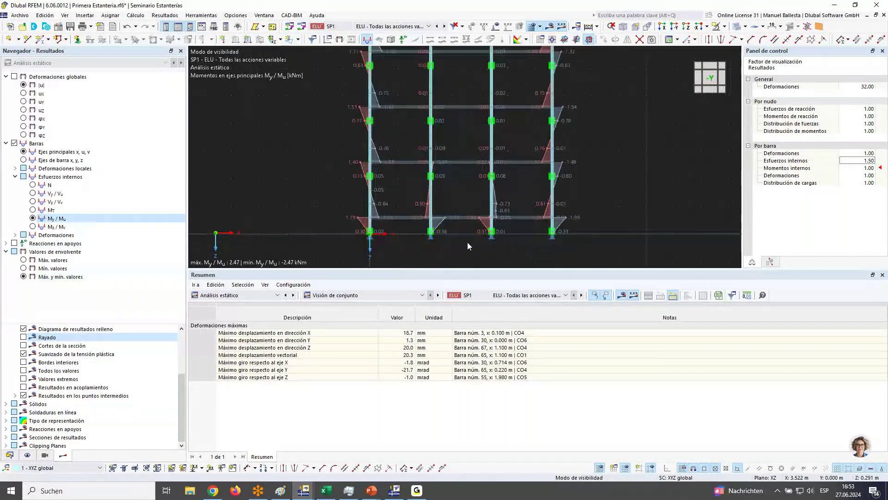
Examine the upright bending moments under load combination CO3 and then under CO2.
{"action": "left_click", "coordinate": [407, 26]}
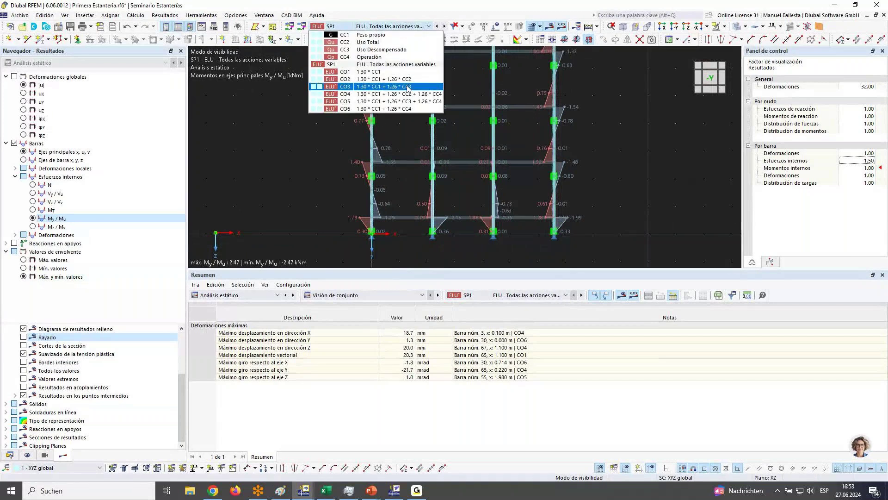
{"action": "key", "text": "Escape"}
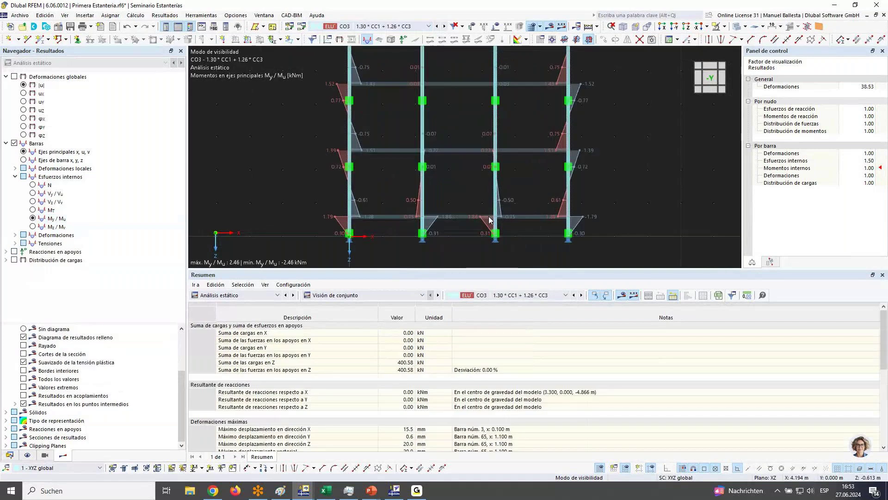
{"action": "scroll", "coordinate": [489, 220], "scroll_direction": "down", "scroll_amount": 2}
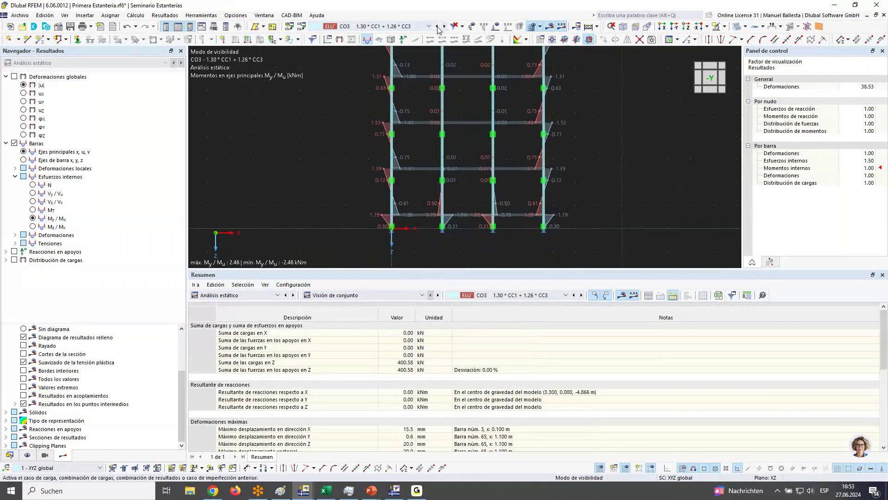
{"action": "left_click", "coordinate": [438, 26]}
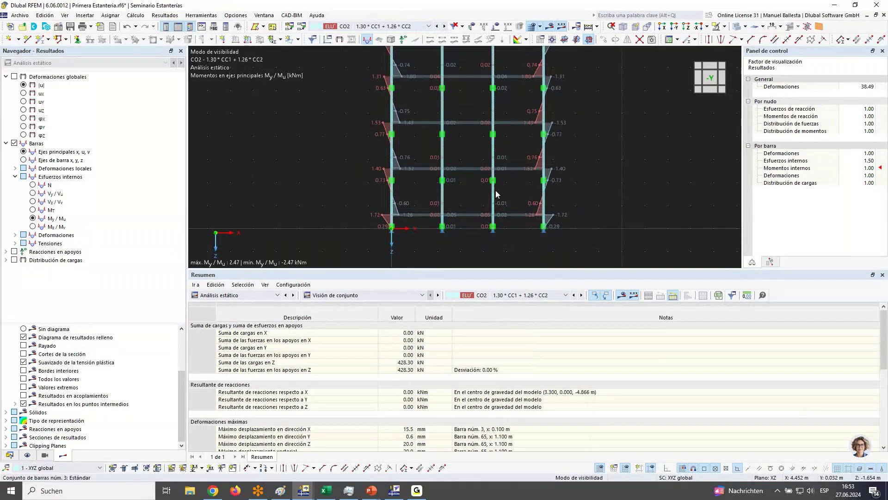
{"action": "scroll", "coordinate": [465, 149], "scroll_direction": "down", "scroll_amount": 2}
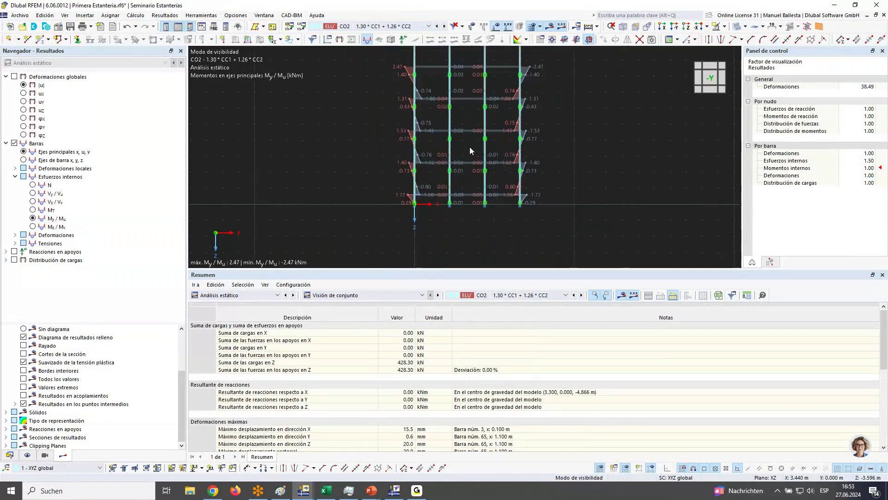
Cancel the visibility mode and examine the CO2 bending moments on the whole rack.
{"action": "left_click", "coordinate": [735, 26]}
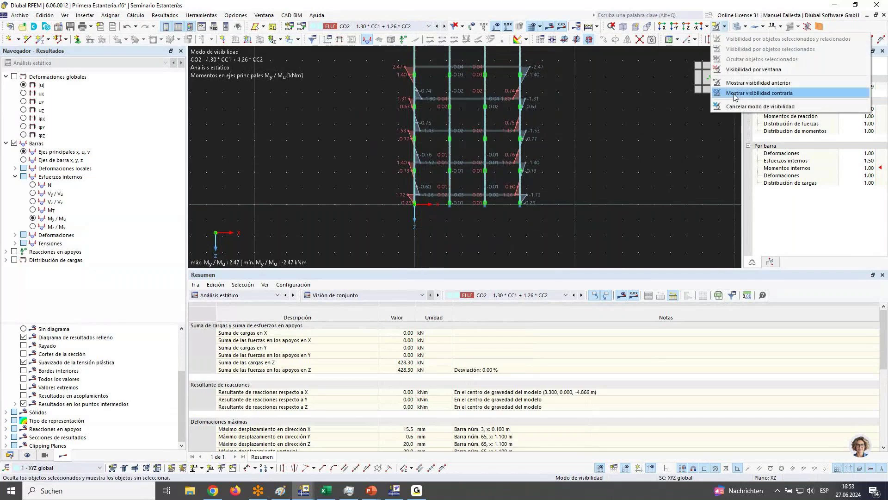
{"action": "left_click", "coordinate": [746, 110]}
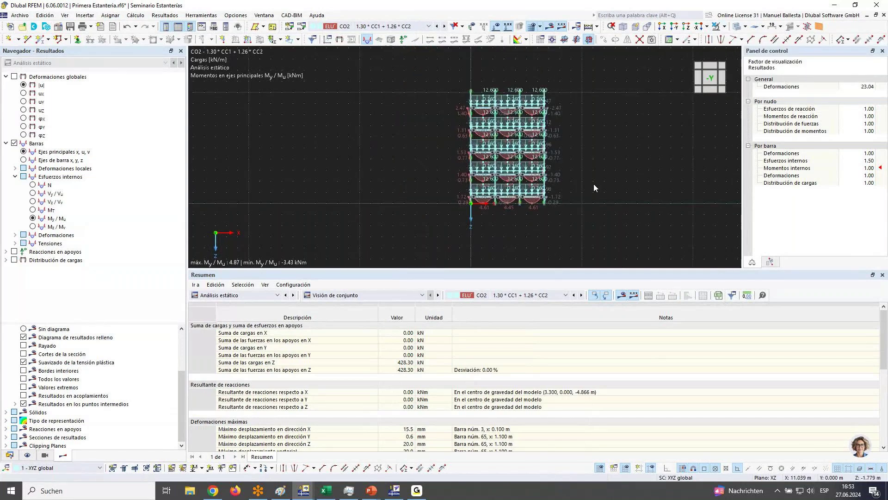
{"action": "scroll", "coordinate": [519, 209], "scroll_direction": "up", "scroll_amount": 1}
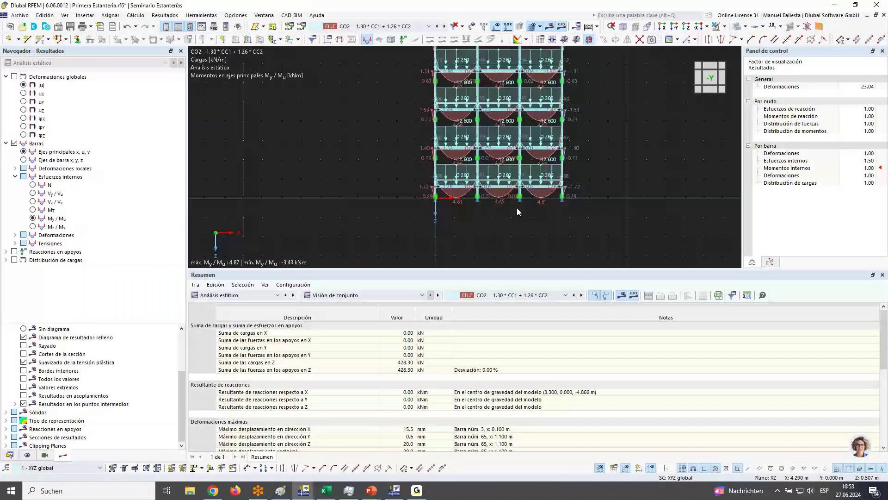
{"action": "scroll", "coordinate": [517, 212], "scroll_direction": "up", "scroll_amount": 1}
Isolate the section 1 upright members with their related objects again and turn the results model to an oblique view.
{"action": "left_click", "coordinate": [9, 454]}
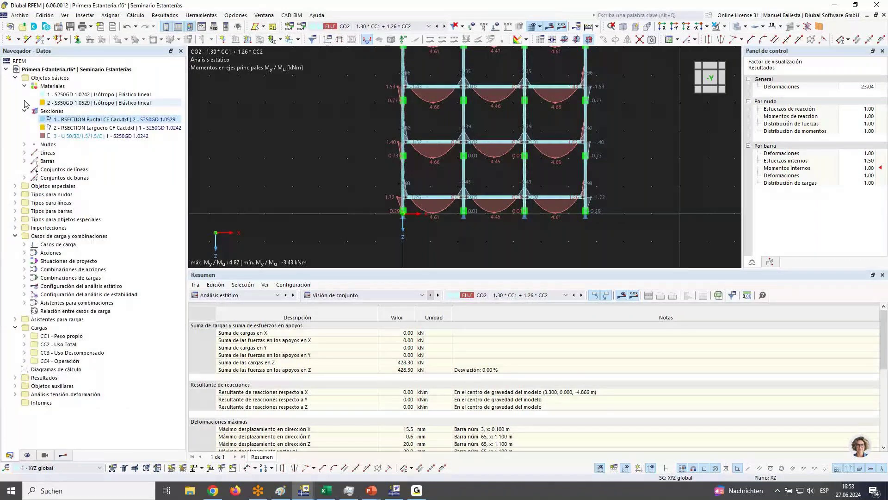
{"action": "left_click", "coordinate": [497, 26]}
{"action": "left_click", "coordinate": [497, 27]}
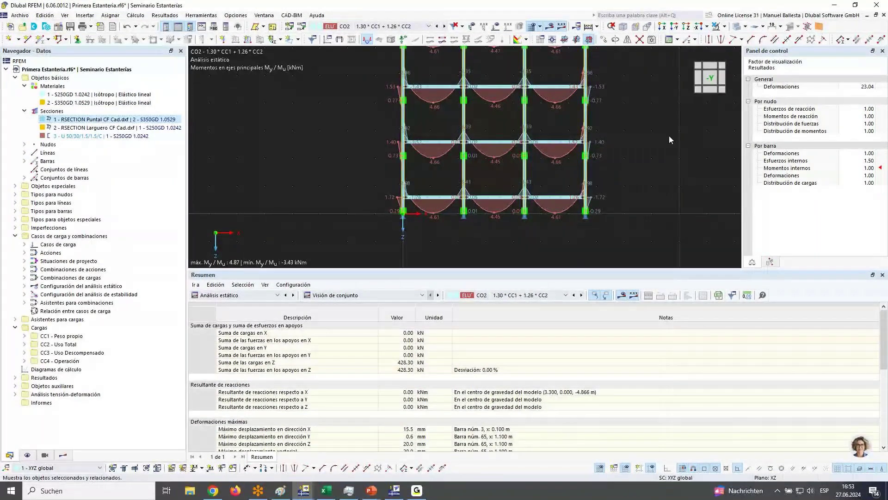
{"action": "left_click", "coordinate": [62, 456]}
{"action": "middle_click_drag", "start_coordinate": [463, 204], "coordinate": [429, 87], "text": "ctrl"}
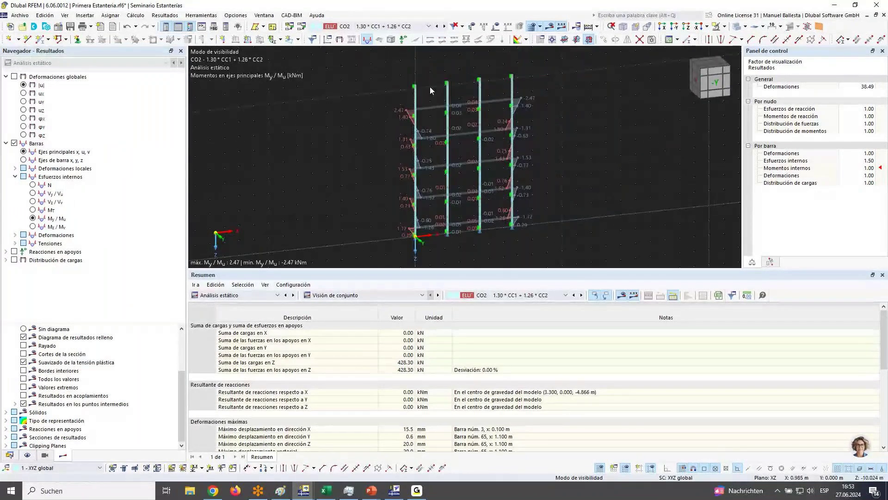
Display the axial force N on the uprights for load combination CO2 and then for CO3.
{"action": "left_click", "coordinate": [33, 184]}
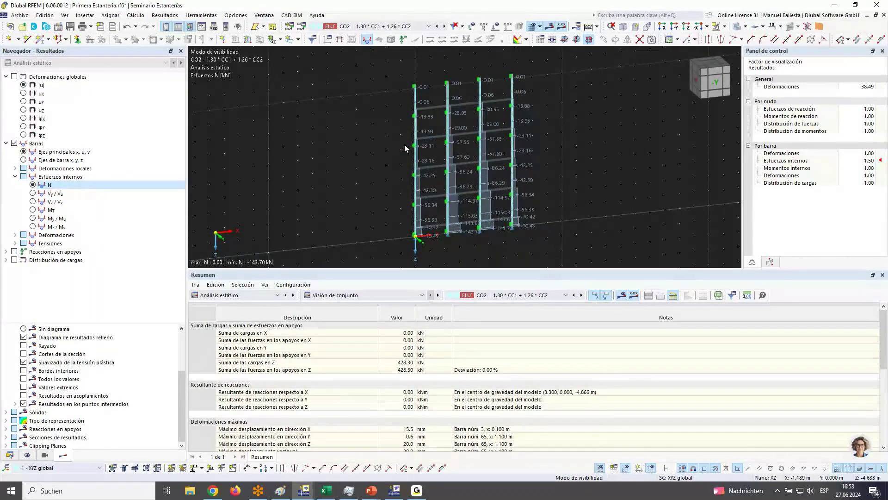
{"action": "left_click", "coordinate": [412, 26]}
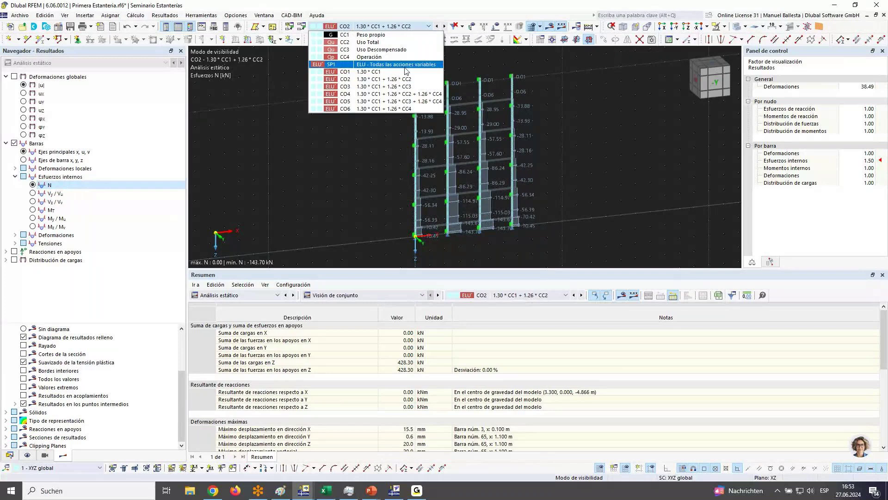
{"action": "left_click", "coordinate": [403, 86]}
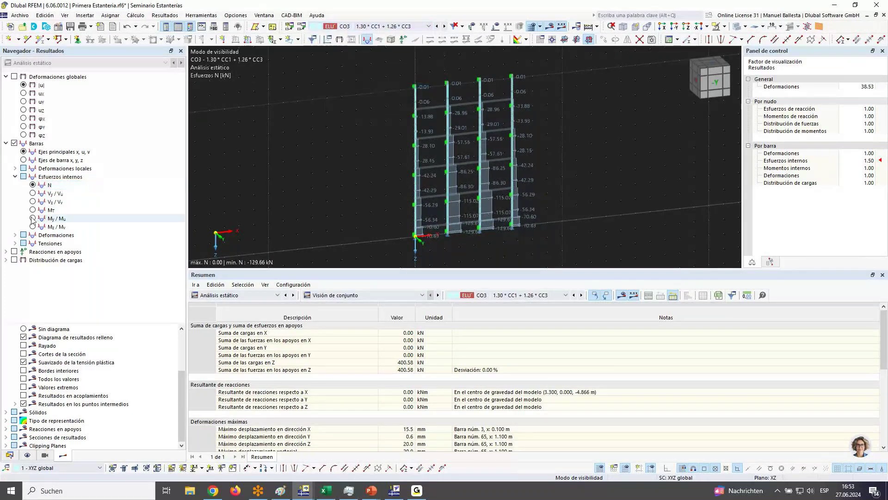
Examine the CO3 bending moments My / Mu near the upright bases and across the frame in front and oblique views.
{"action": "left_click", "coordinate": [33, 219]}
{"action": "scroll", "coordinate": [475, 212], "scroll_direction": "up", "scroll_amount": 3}
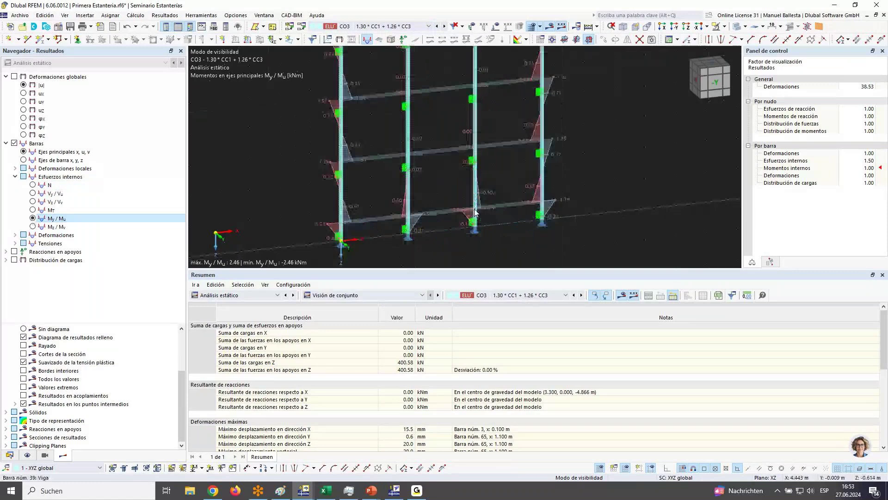
{"action": "scroll", "coordinate": [470, 212], "scroll_direction": "up", "scroll_amount": 1}
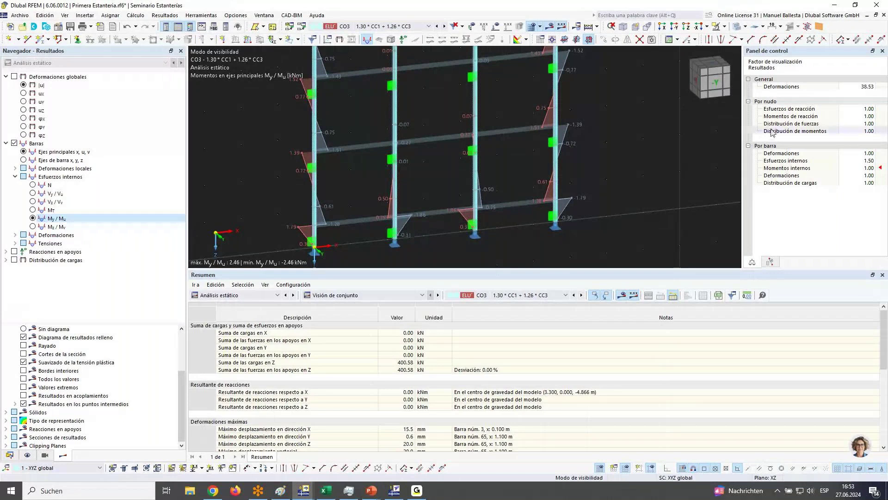
{"action": "left_click", "coordinate": [716, 88]}
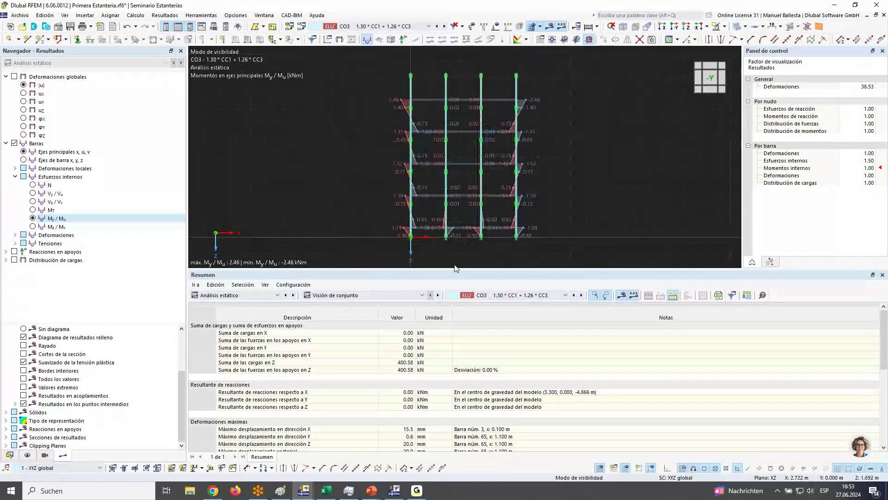
{"action": "middle_click_drag", "start_coordinate": [476, 237], "coordinate": [379, 151], "text": "ctrl"}
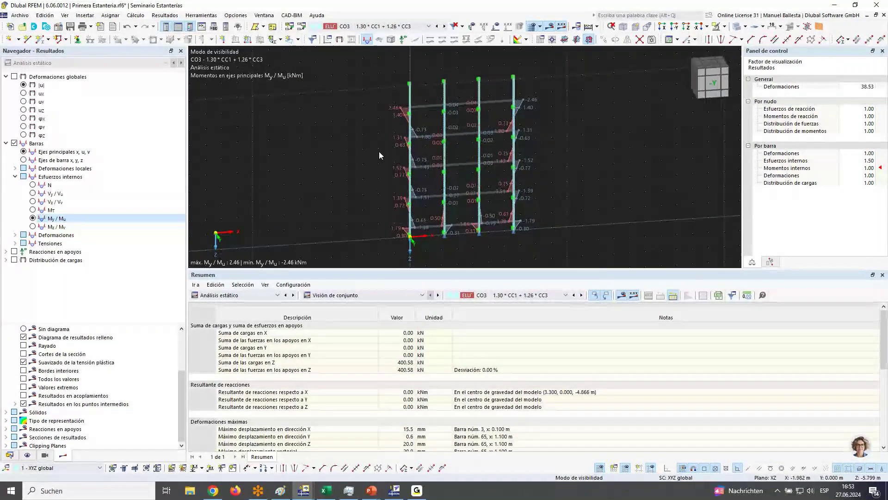
Open the load cases and combinations settings and activate the critical load calculation for load combination CO2.
{"action": "left_click", "coordinate": [9, 455]}
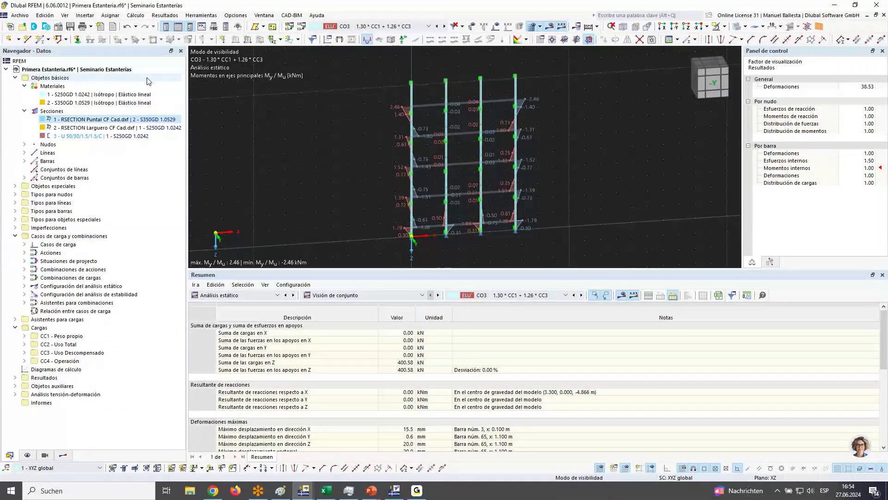
{"action": "left_click", "coordinate": [59, 341]}
{"action": "right_click", "coordinate": [60, 341]}
{"action": "left_click", "coordinate": [69, 346]}
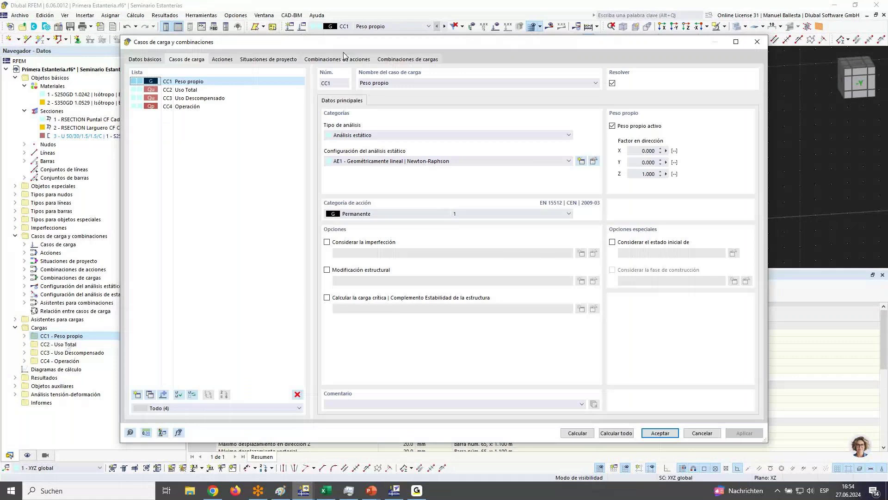
{"action": "left_click", "coordinate": [407, 59]}
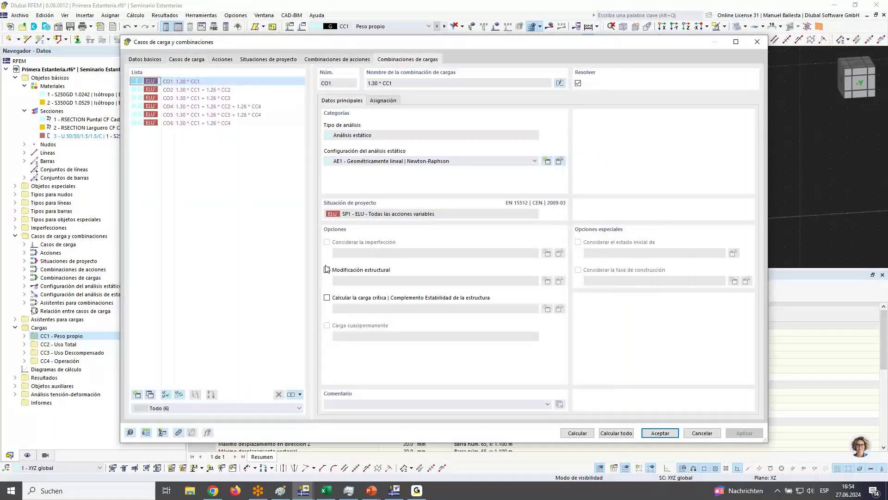
{"action": "left_click", "coordinate": [327, 297]}
{"action": "left_click", "coordinate": [223, 91]}
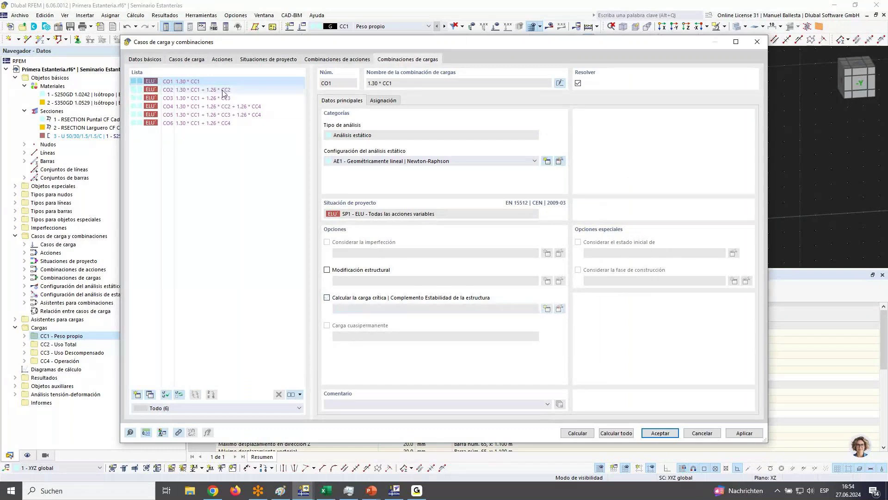
{"action": "left_click", "coordinate": [327, 298]}
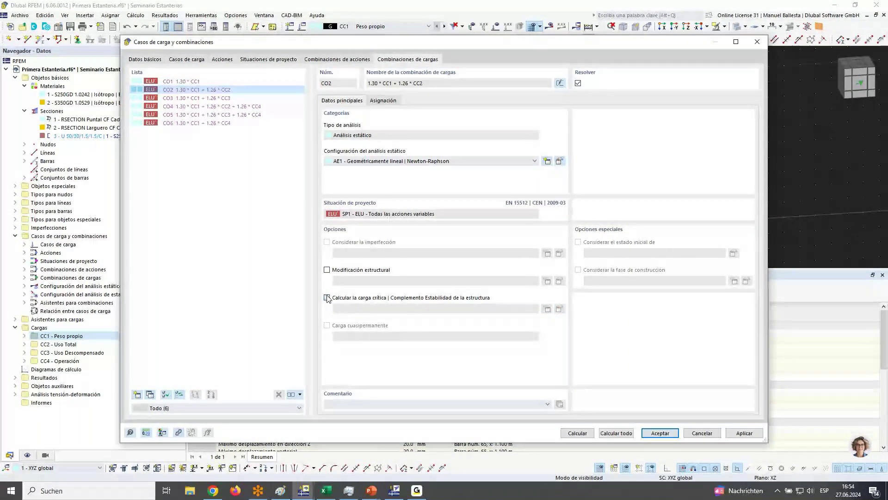
Set the number of lowest eigenvalues to 20 in stability analysis configuration ST1 and accept it.
{"action": "left_click", "coordinate": [559, 309]}
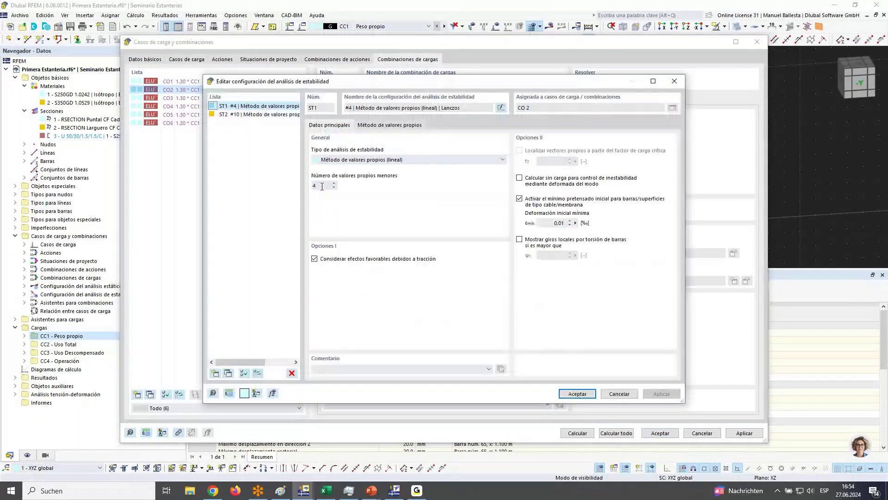
{"action": "double_click", "coordinate": [314, 186]}
{"action": "type", "text": "10"}
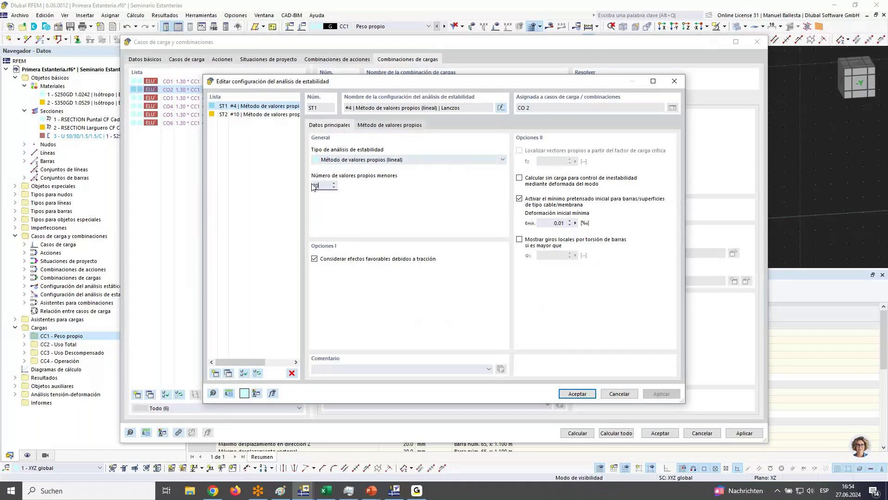
{"action": "left_click", "coordinate": [574, 398]}
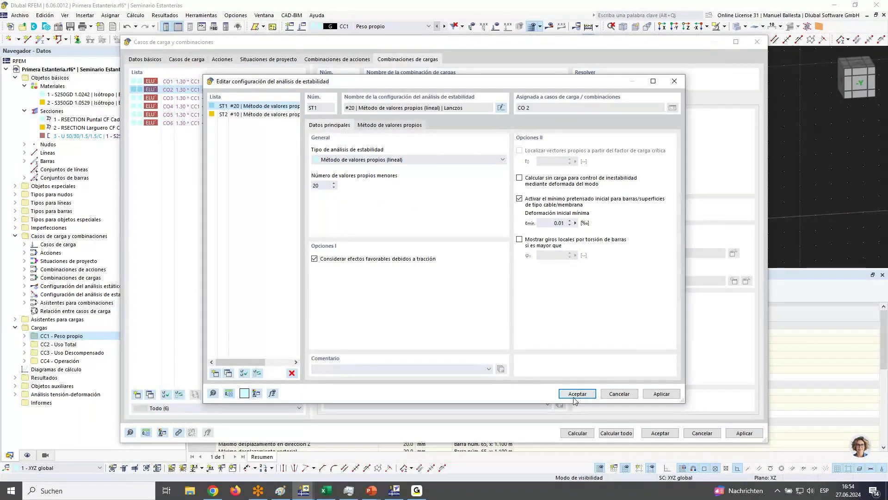
Calculate load combination CO2 and display its stability analysis results in the front view.
{"action": "left_click", "coordinate": [579, 433]}
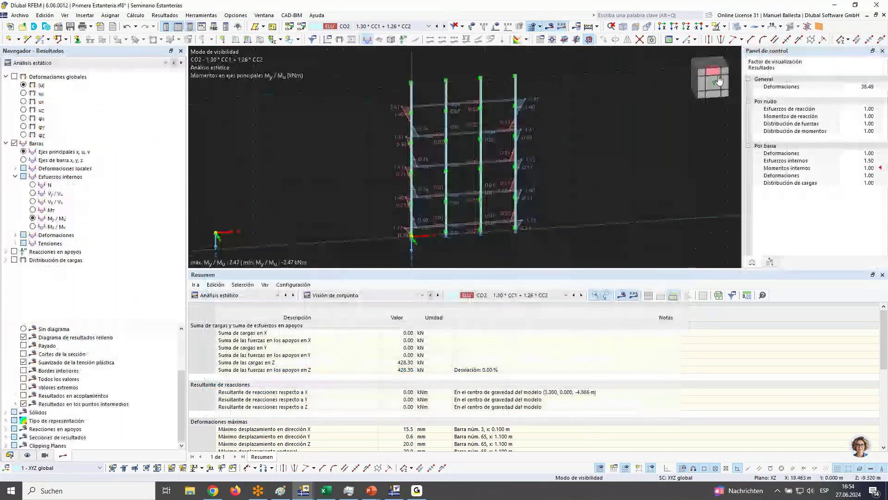
{"action": "left_click", "coordinate": [719, 80]}
{"action": "left_click", "coordinate": [55, 63]}
{"action": "left_click", "coordinate": [48, 78]}
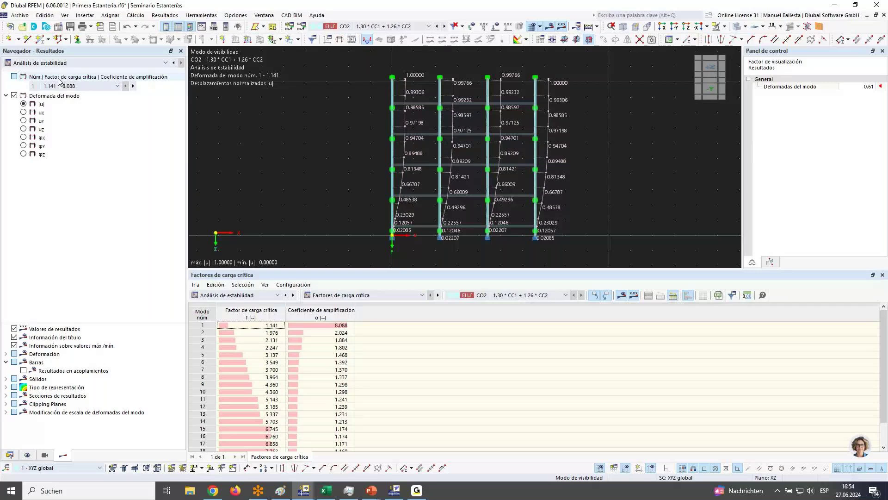
Display the member deformations as coloured sections and hide the result values.
{"action": "left_click", "coordinate": [5, 354]}
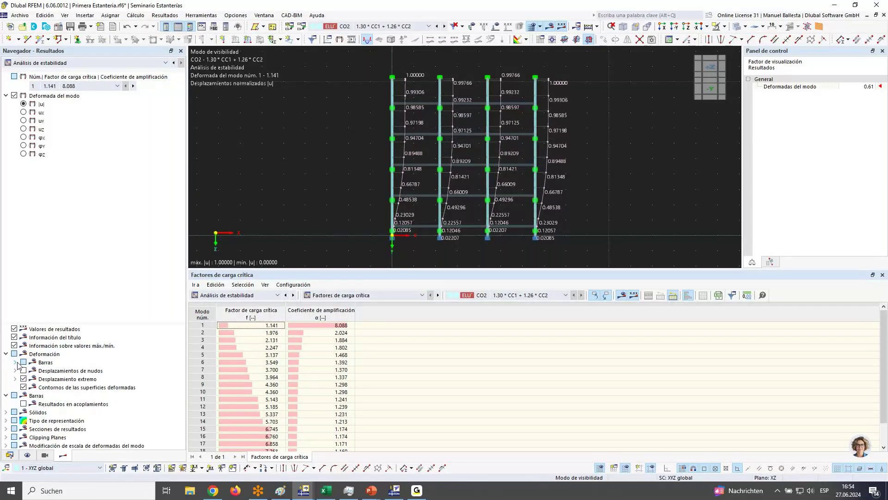
{"action": "left_click", "coordinate": [16, 362]}
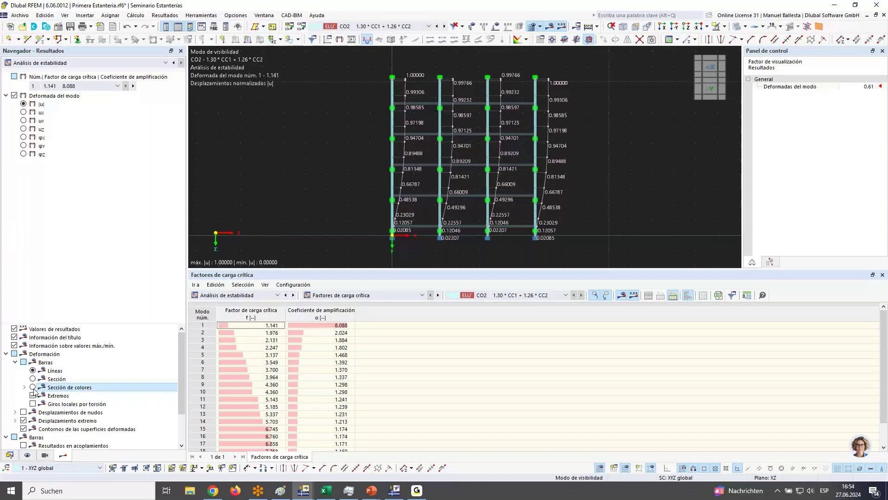
{"action": "left_click", "coordinate": [33, 388]}
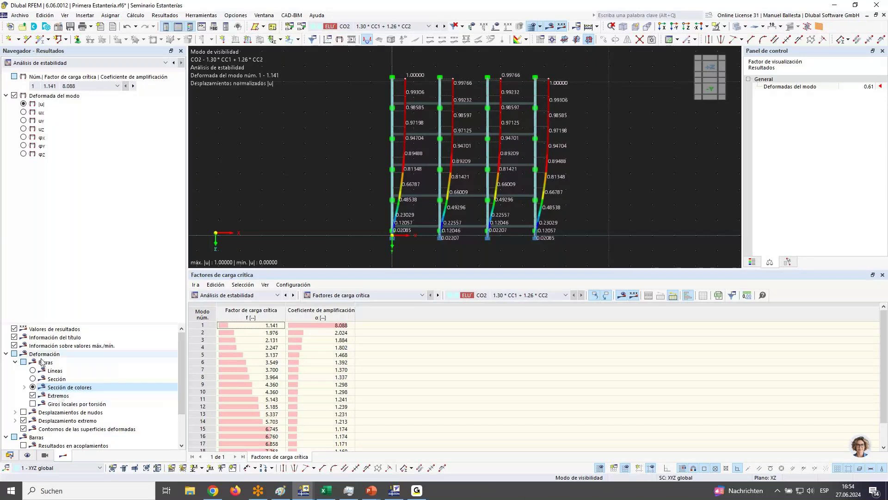
{"action": "left_click", "coordinate": [14, 328]}
Cancel the visibility mode to show the whole rack and animate its mode 1 shape in an oblique view.
{"action": "left_click", "coordinate": [745, 27]}
{"action": "left_click", "coordinate": [716, 106]}
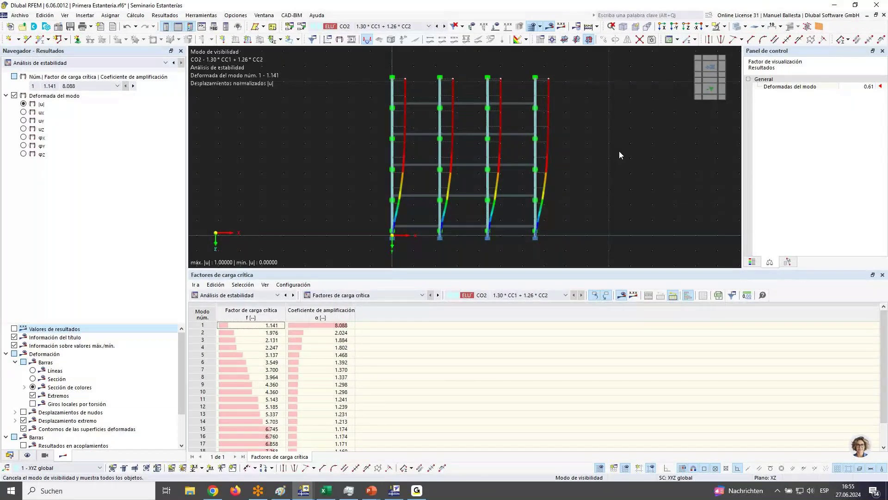
{"action": "middle_click_drag", "start_coordinate": [619, 155], "coordinate": [329, 54], "text": "ctrl"}
{"action": "left_click", "coordinate": [352, 38]}
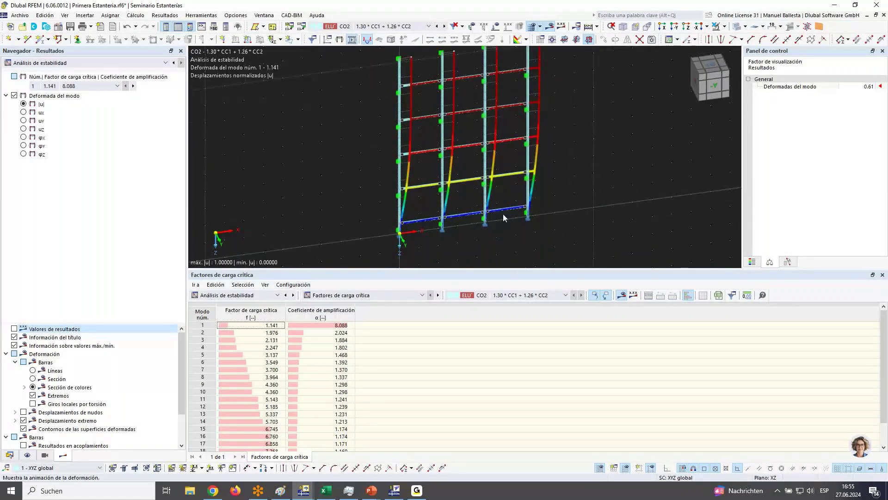
{"action": "scroll", "coordinate": [508, 209], "scroll_direction": "down", "scroll_amount": 2}
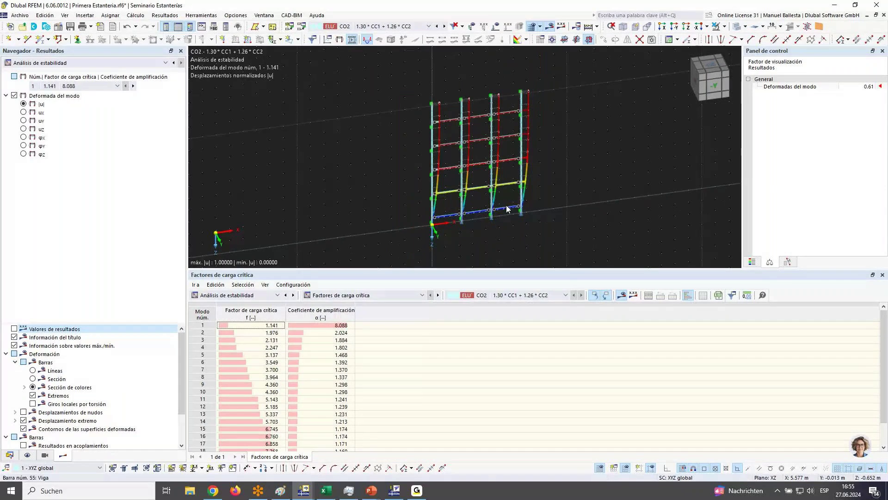
{"action": "scroll", "coordinate": [512, 175], "scroll_direction": "up", "scroll_amount": 1}
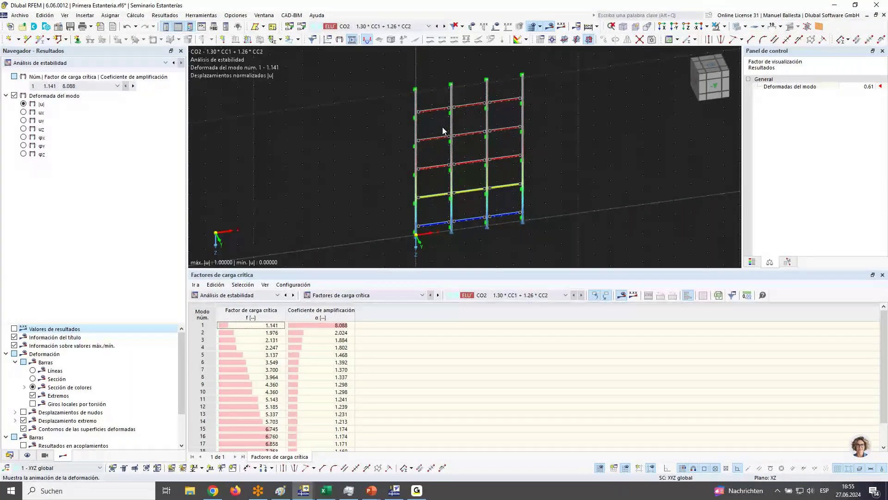
{"action": "scroll", "coordinate": [440, 131], "scroll_direction": "up", "scroll_amount": 3}
{"action": "scroll", "coordinate": [446, 163], "scroll_direction": "down", "scroll_amount": 3}
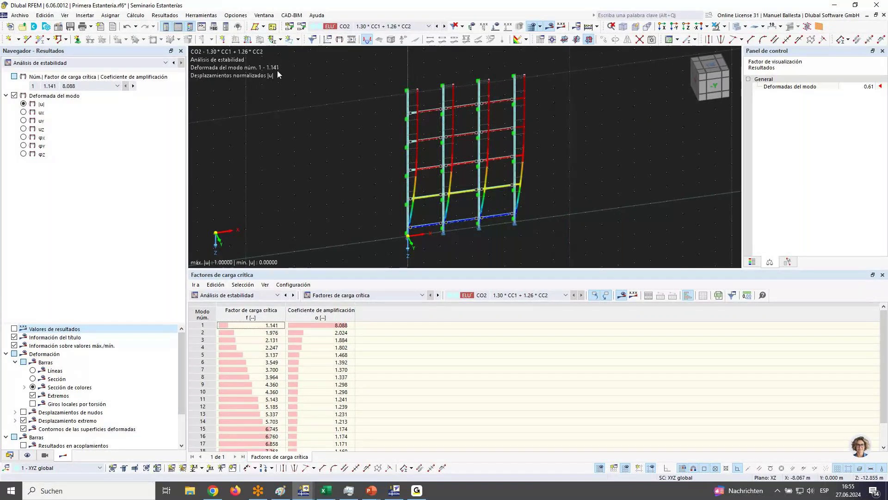
Display the mode 2 shape from the critical load factors and set the mode shape display factor to 1.36.
{"action": "left_click", "coordinate": [331, 326]}
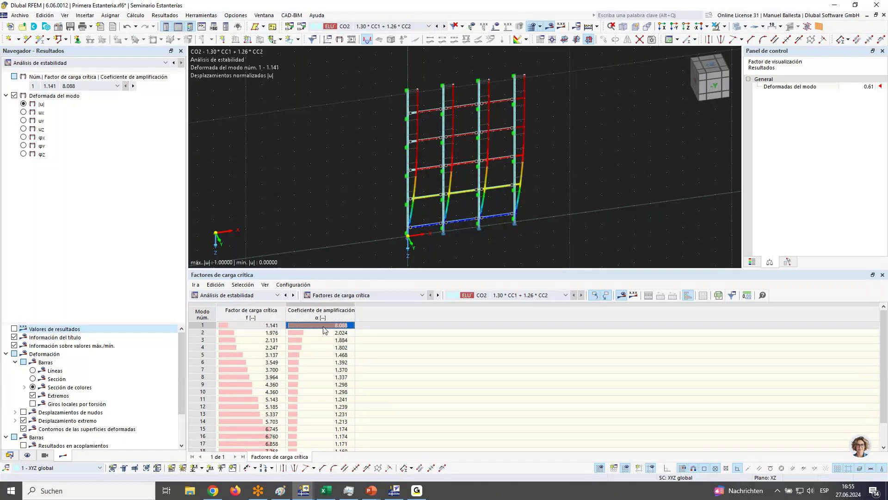
{"action": "left_click", "coordinate": [259, 333]}
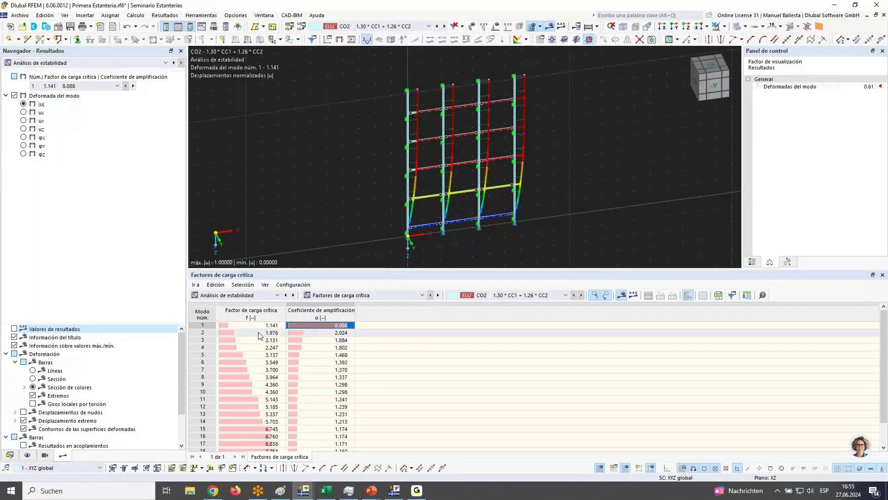
{"action": "left_click", "coordinate": [866, 87]}
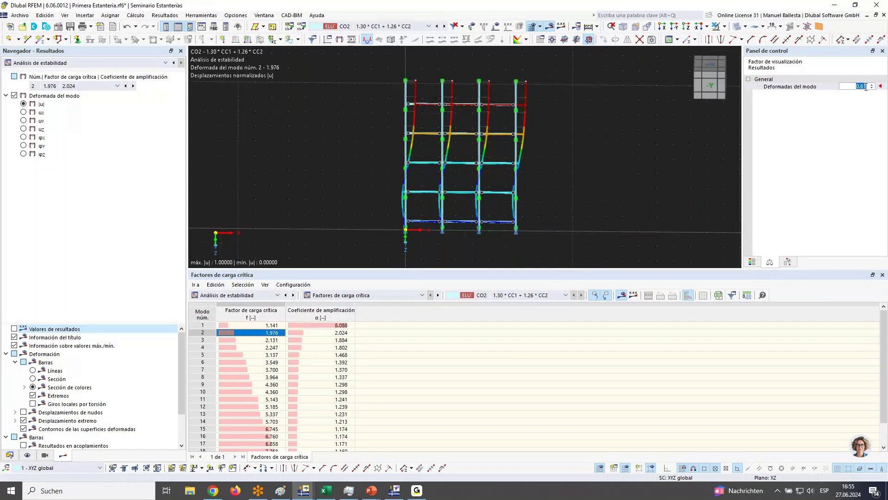
{"action": "type", "text": "1.36"}
{"action": "key", "text": "Return"}
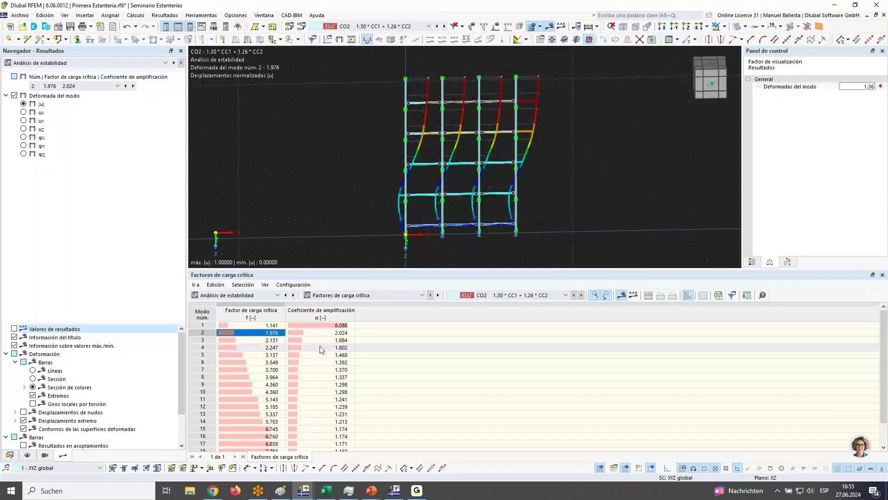
Examine the mode 3 shape from an oblique angle, and also display the mode 5 shape.
{"action": "left_click", "coordinate": [326, 341]}
{"action": "middle_click_drag", "start_coordinate": [597, 180], "coordinate": [480, 199], "text": "ctrl"}
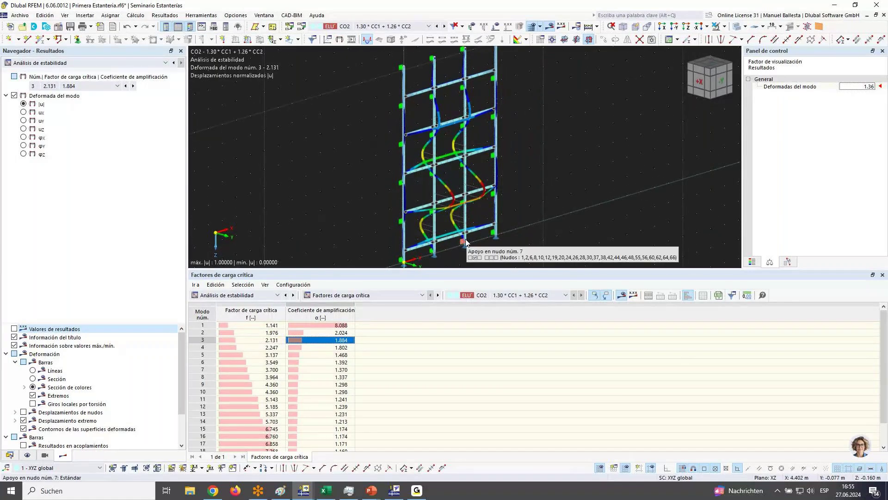
{"action": "scroll", "coordinate": [466, 243], "scroll_direction": "up", "scroll_amount": 2}
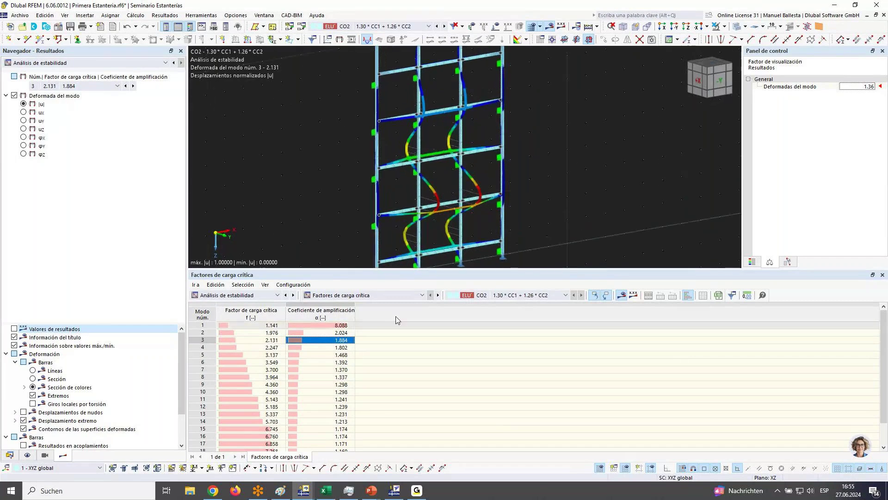
{"action": "left_click", "coordinate": [332, 355]}
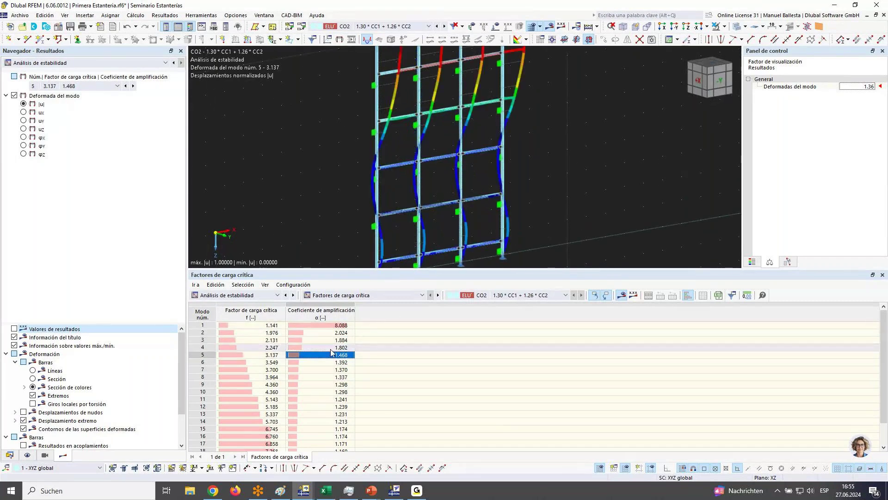
Return to the mode 1 shape and examine the deformation near the upright bases from the front.
{"action": "left_click", "coordinate": [344, 325]}
{"action": "middle_click_drag", "start_coordinate": [641, 131], "coordinate": [409, 118], "text": "ctrl"}
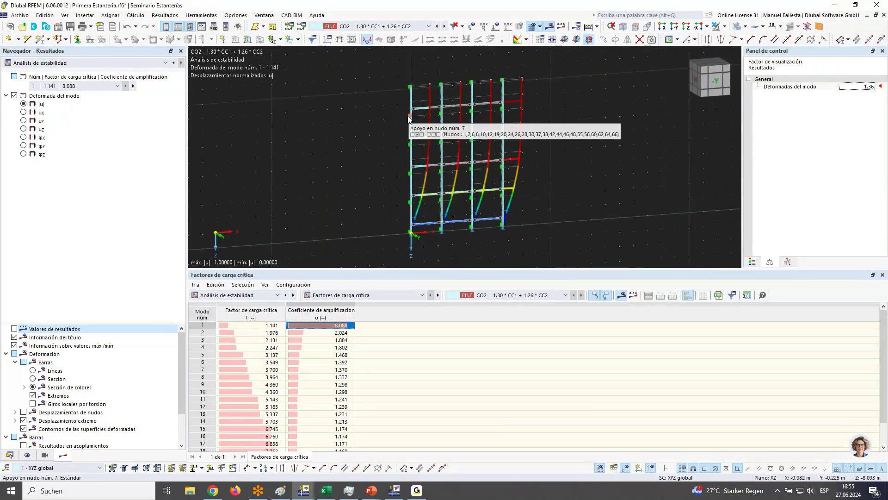
{"action": "middle_click_drag", "start_coordinate": [495, 259], "coordinate": [467, 248]}
{"action": "scroll", "coordinate": [468, 257], "scroll_direction": "up", "scroll_amount": 3}
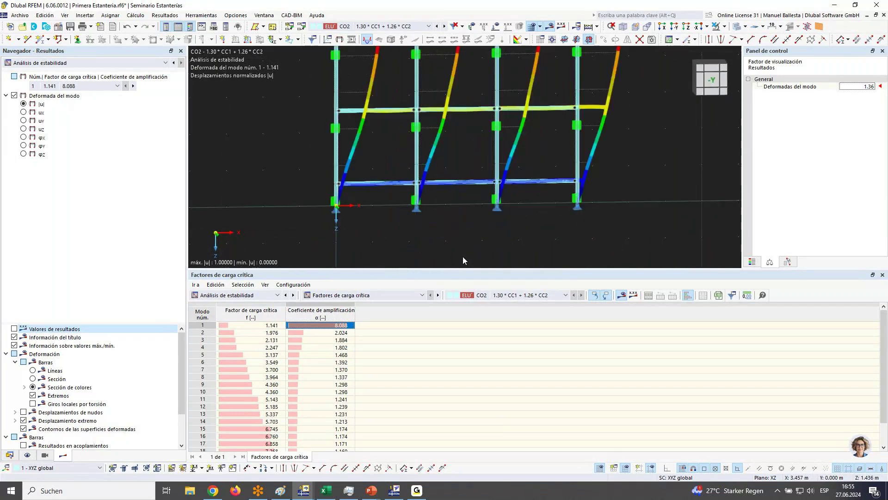
{"action": "scroll", "coordinate": [463, 257], "scroll_direction": "down", "scroll_amount": 3}
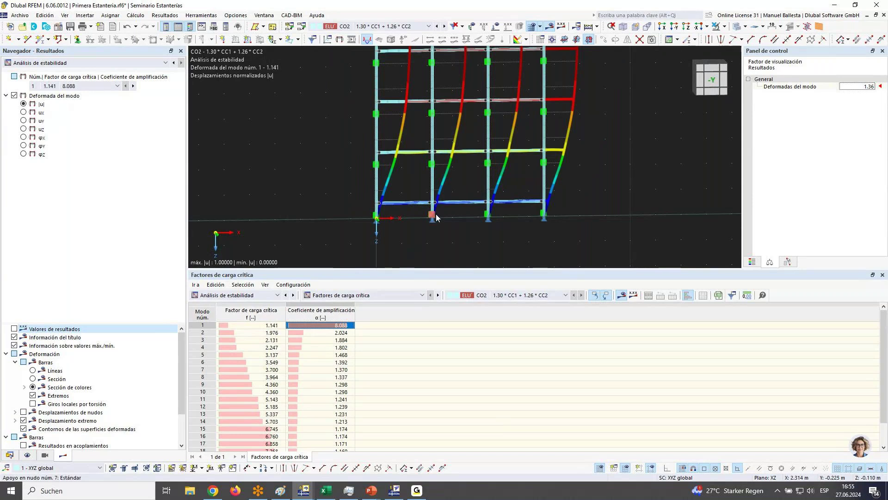
Show the effective lengths and critical loads by mode shape for only the base member of the second upright.
{"action": "left_click", "coordinate": [352, 295]}
{"action": "left_click", "coordinate": [338, 319]}
{"action": "scroll", "coordinate": [463, 246], "scroll_direction": "up", "scroll_amount": 4}
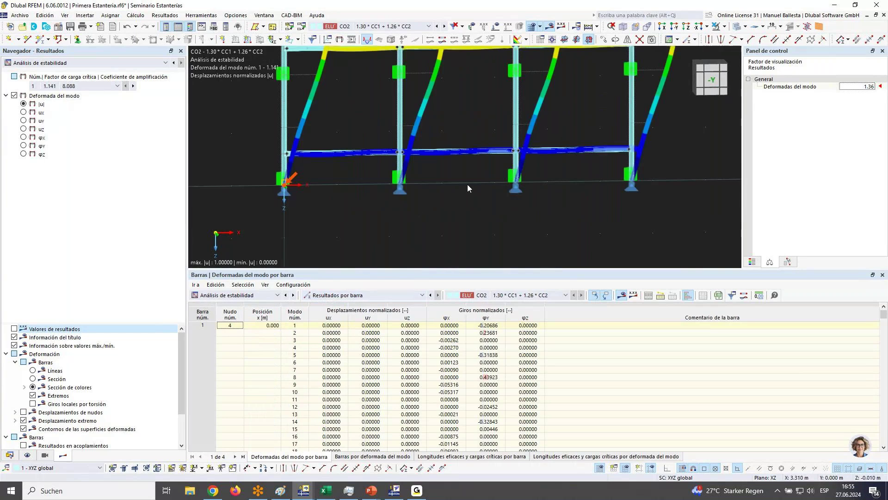
{"action": "left_click", "coordinate": [401, 165]}
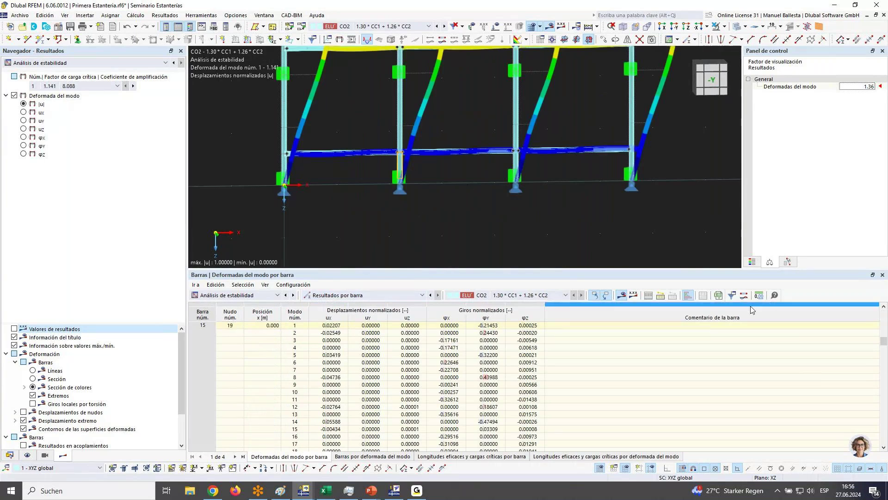
{"action": "left_click", "coordinate": [662, 296]}
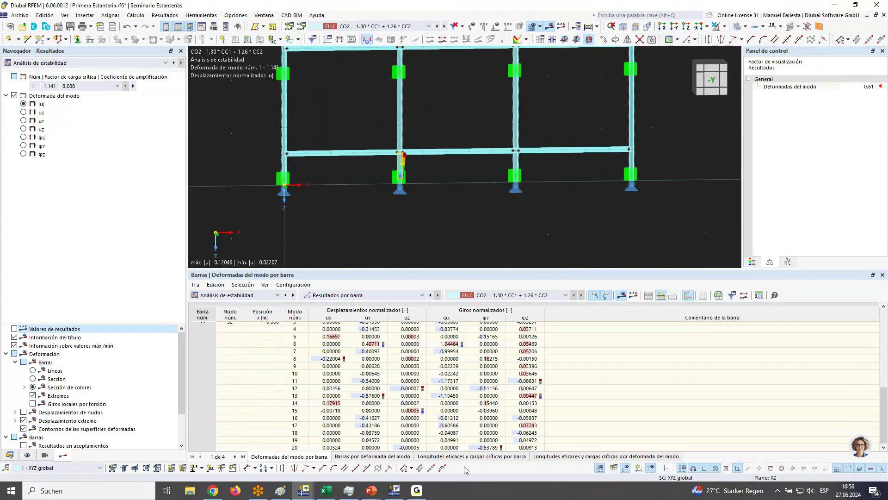
{"action": "left_click", "coordinate": [547, 457]}
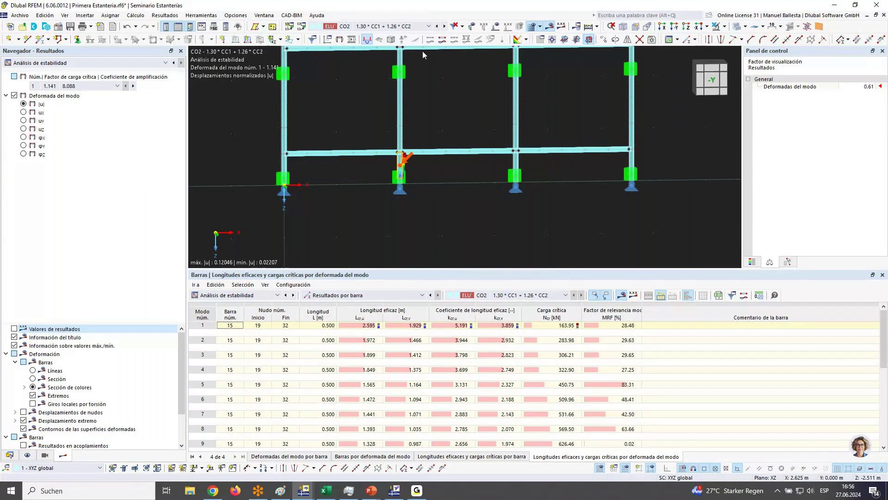
Compare the base member's mode relevance factors for modes 5 and 1 with the corresponding mode shapes.
{"action": "scroll", "coordinate": [570, 234], "scroll_direction": "down", "scroll_amount": 2}
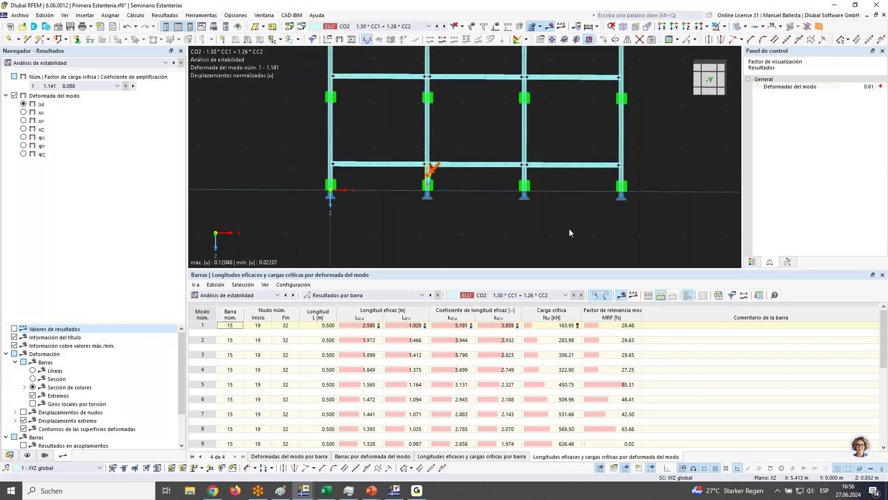
{"action": "scroll", "coordinate": [570, 233], "scroll_direction": "down", "scroll_amount": 1}
{"action": "left_click", "coordinate": [626, 386]}
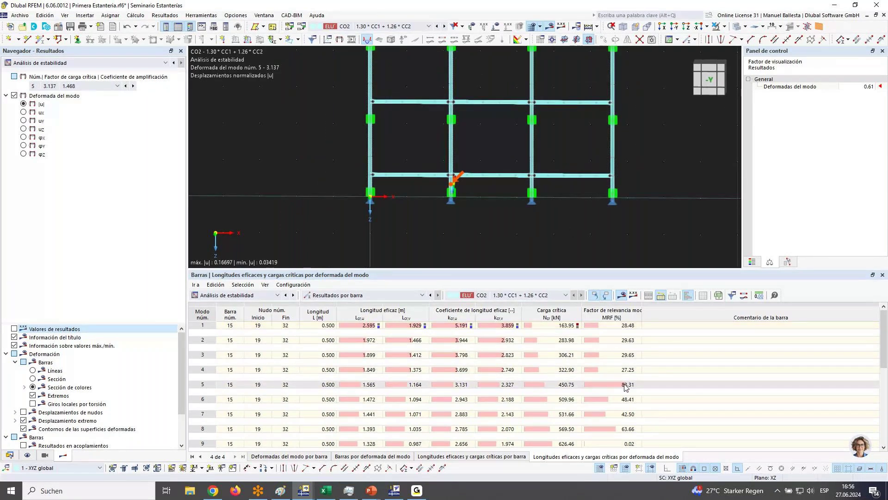
{"action": "left_click", "coordinate": [626, 326]}
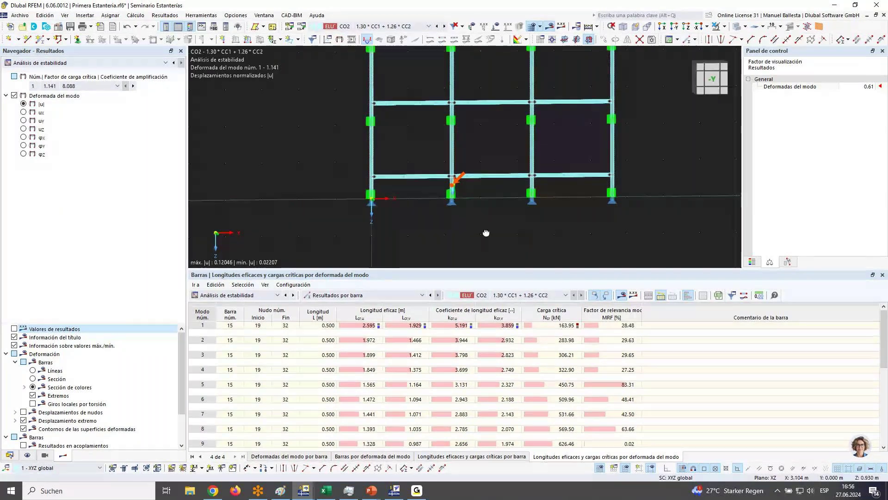
{"action": "left_click", "coordinate": [600, 322]}
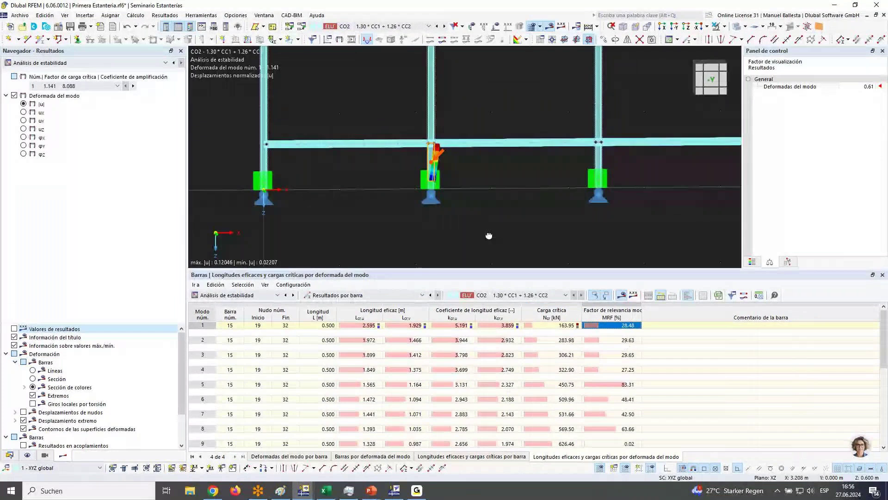
Isolate the second upright in visibility mode to view its mode 1 shape and member results.
{"action": "left_click", "coordinate": [634, 27]}
{"action": "left_click", "coordinate": [725, 27]}
{"action": "left_click", "coordinate": [726, 41]}
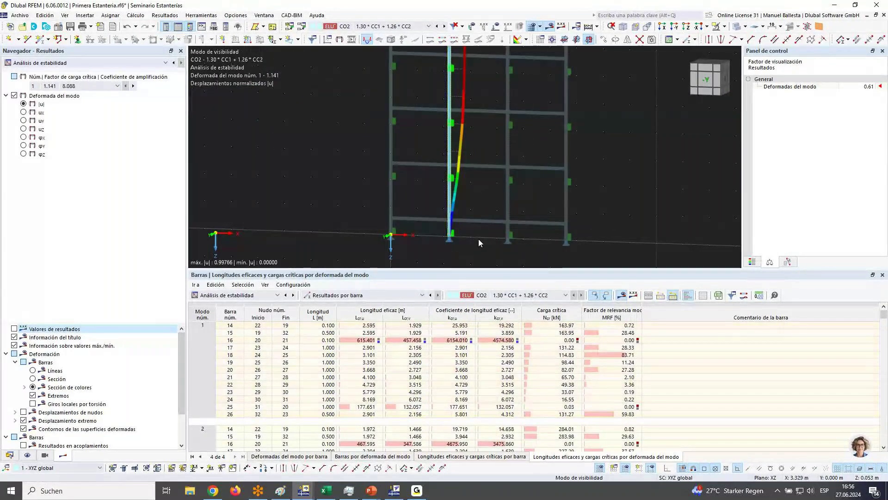
Display the x, y, z axis systems of the members on the isolated upright.
{"action": "scroll", "coordinate": [478, 239], "scroll_direction": "up", "scroll_amount": 2}
{"action": "left_click", "coordinate": [27, 455]}
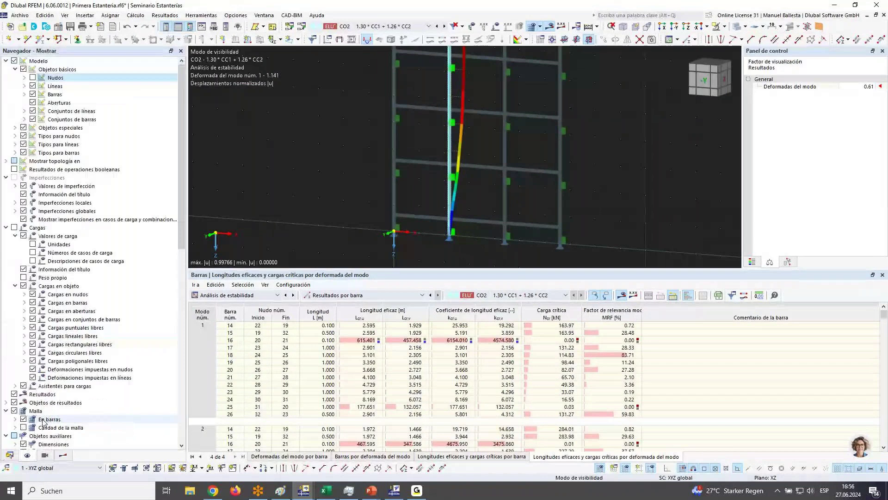
{"action": "left_click", "coordinate": [24, 94]}
{"action": "left_click", "coordinate": [42, 127]}
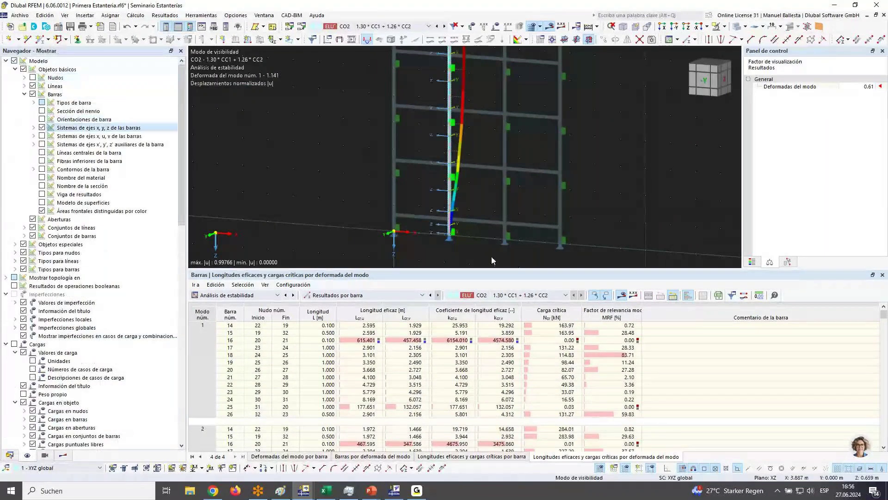
Filter the results table and mode shape display to only the base member of the second upright, and show its mode 1 shape.
{"action": "scroll", "coordinate": [474, 240], "scroll_direction": "up", "scroll_amount": 2}
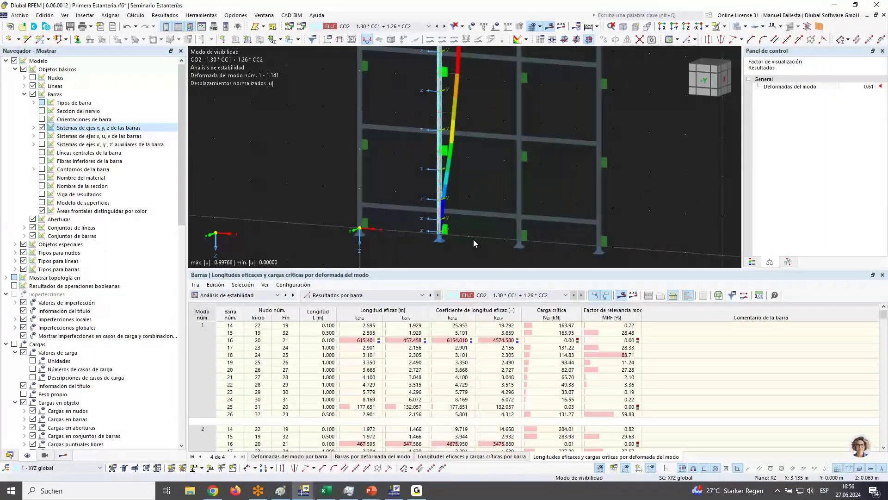
{"action": "scroll", "coordinate": [440, 199], "scroll_direction": "up", "scroll_amount": 4}
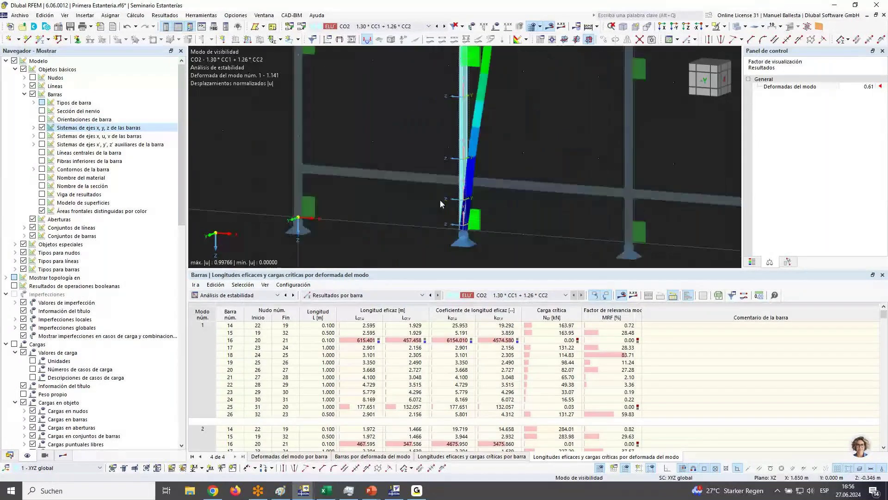
{"action": "left_click", "coordinate": [466, 196]}
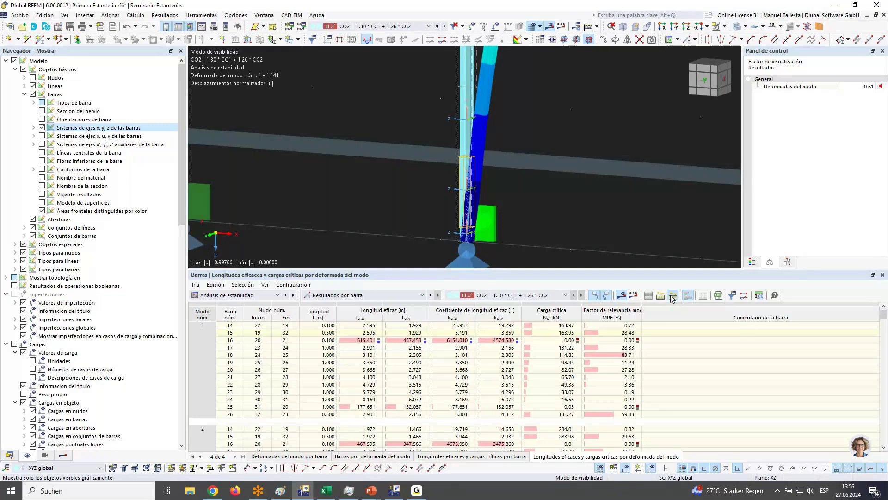
{"action": "left_click", "coordinate": [672, 298]}
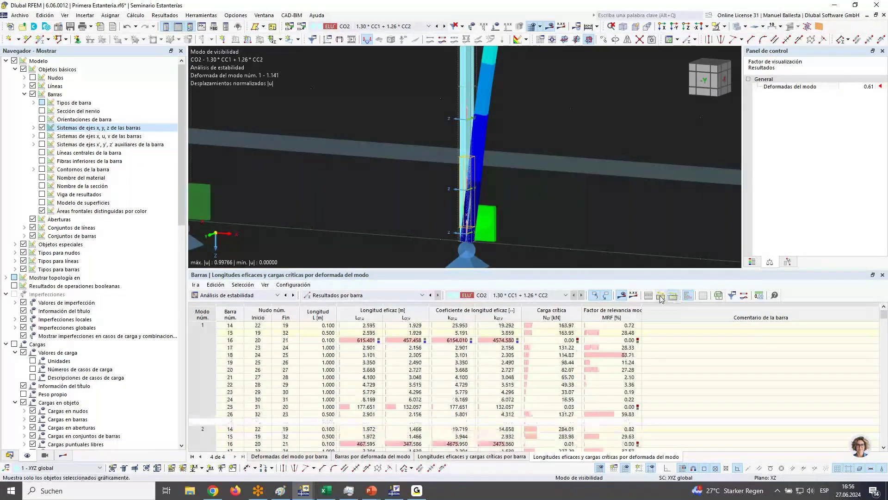
{"action": "left_click", "coordinate": [660, 299]}
{"action": "left_click", "coordinate": [632, 329]}
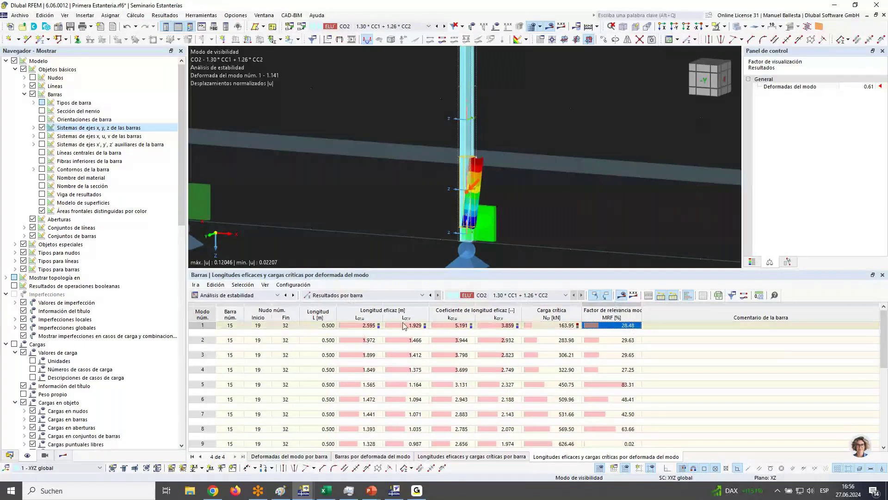
Compare the base member's effective lengths and mode relevance factors across the modes, viewing the mode 5 and mode 4 shapes.
{"action": "scroll", "coordinate": [469, 203], "scroll_direction": "down", "scroll_amount": 2}
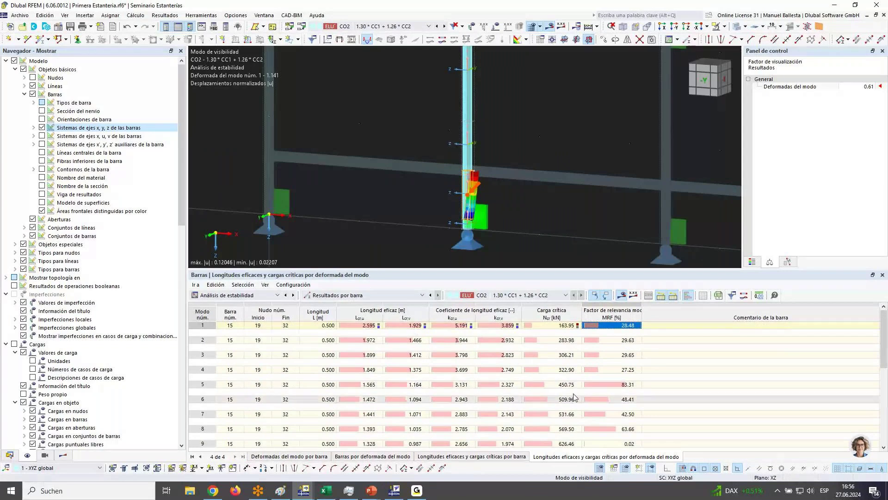
{"action": "left_click", "coordinate": [447, 382]}
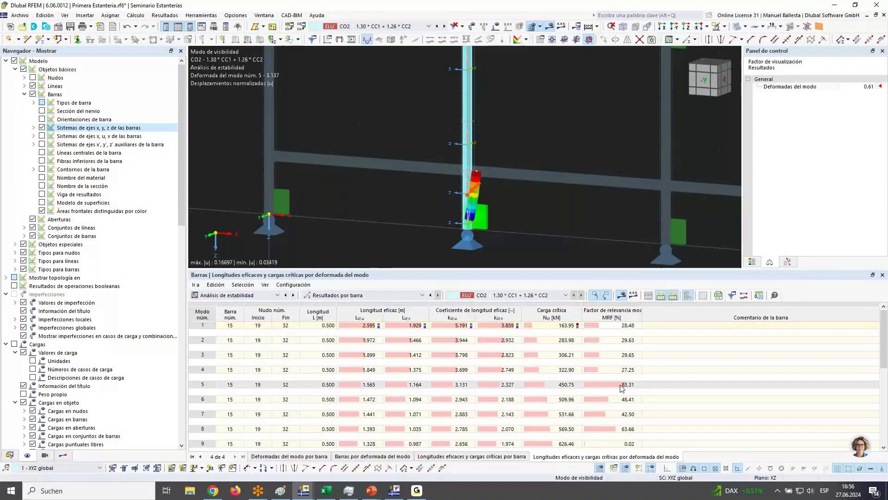
{"action": "left_click", "coordinate": [403, 370]}
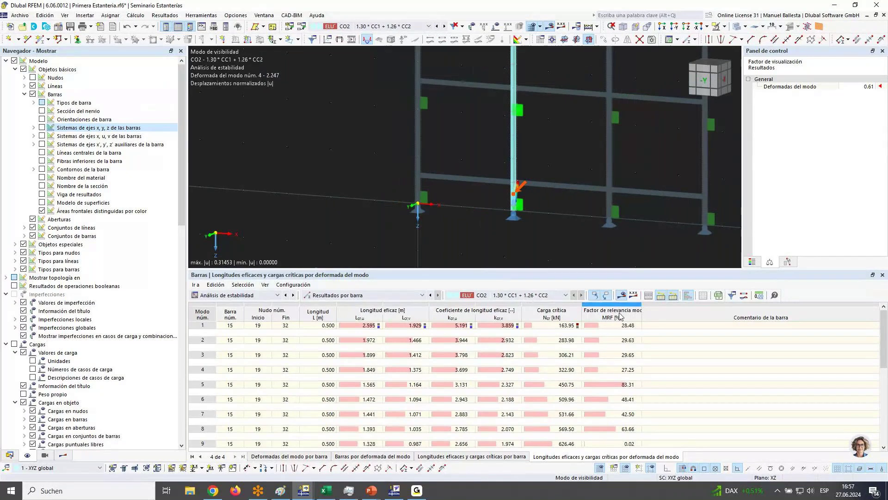
{"action": "scroll", "coordinate": [620, 333], "scroll_direction": "down", "scroll_amount": 2}
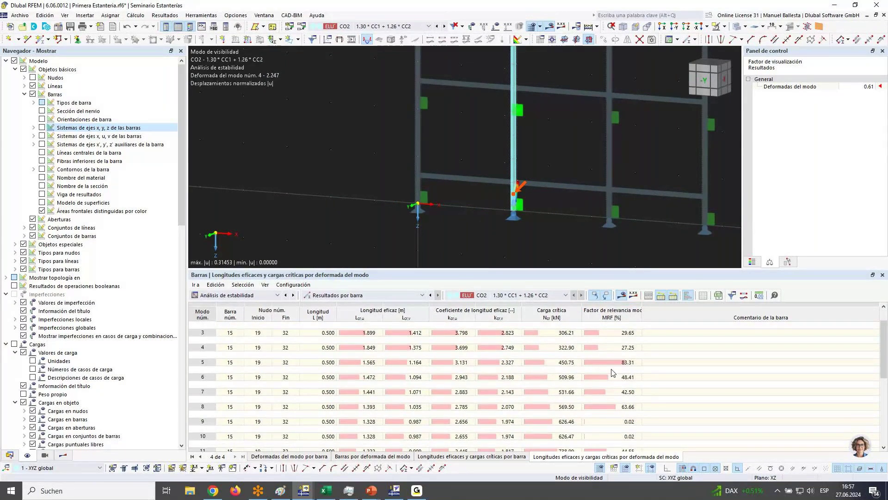
{"action": "scroll", "coordinate": [620, 347], "scroll_direction": "down", "scroll_amount": 3}
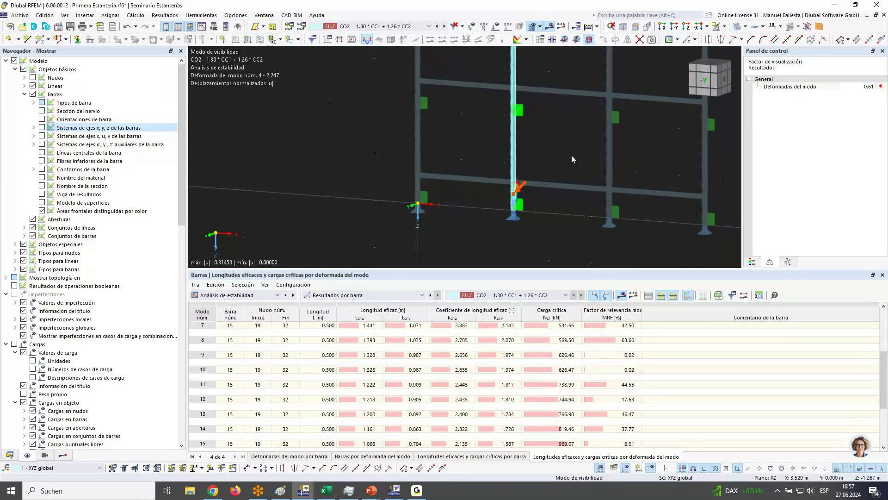
Cancel the visibility mode to show the whole rack and bring up the stability analysis result settings.
{"action": "scroll", "coordinate": [571, 155], "scroll_direction": "down", "scroll_amount": 5}
{"action": "left_click", "coordinate": [724, 26]}
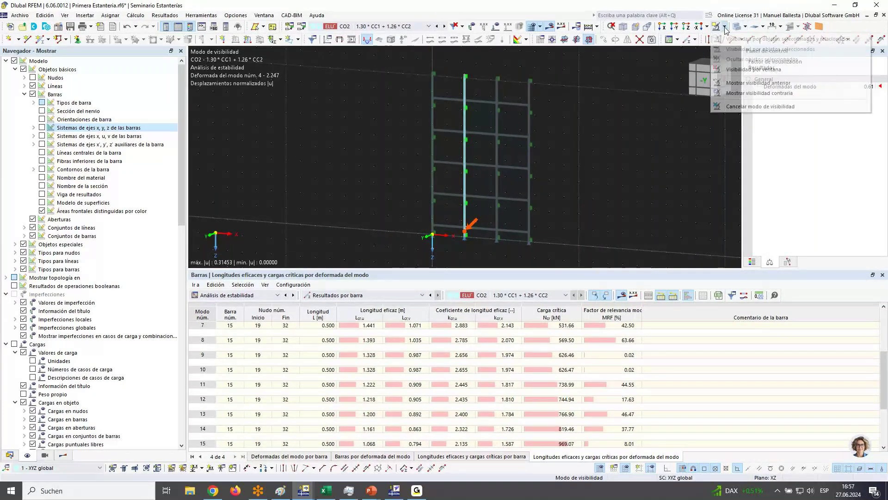
{"action": "left_click", "coordinate": [760, 106]}
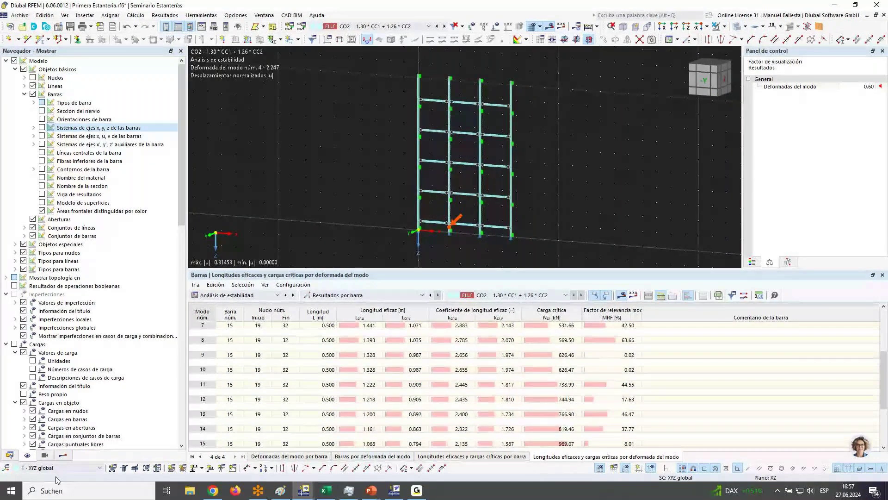
{"action": "left_click", "coordinate": [62, 455]}
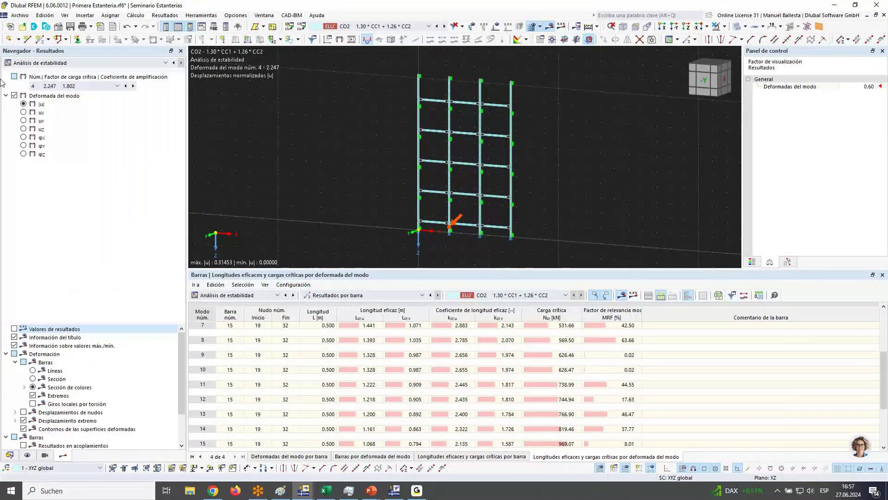
{"action": "left_click", "coordinate": [746, 28]}
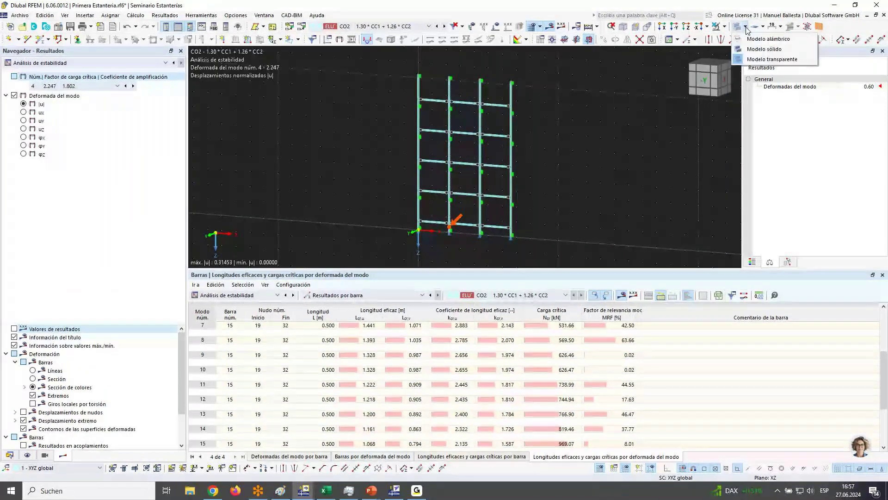
{"action": "left_click", "coordinate": [622, 131]}
Set the display factor of the mode shapes to 2.85.
{"action": "left_click", "coordinate": [858, 87]}
{"action": "double_click", "coordinate": [858, 87]}
{"action": "type", "text": "2.85"}
{"action": "key", "text": "Return"}
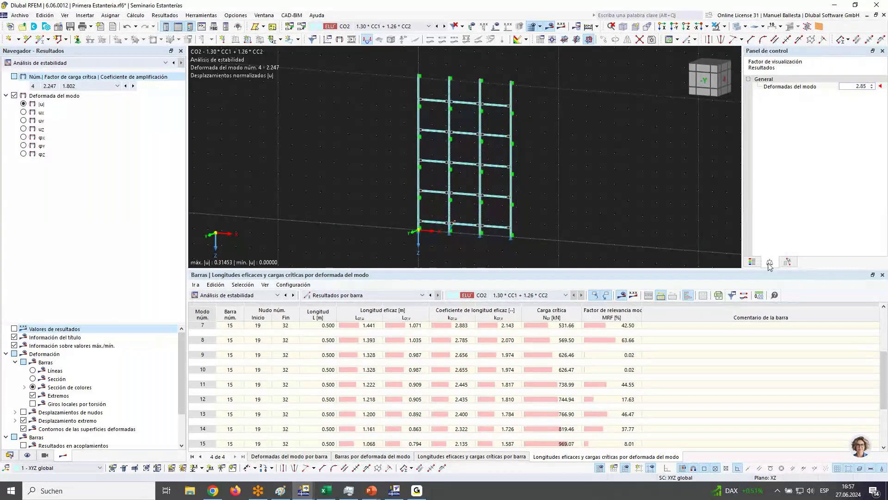
Show the results on all members and set the display factor of the mode 1 shape to 2.32.
{"action": "left_click", "coordinate": [785, 262]}
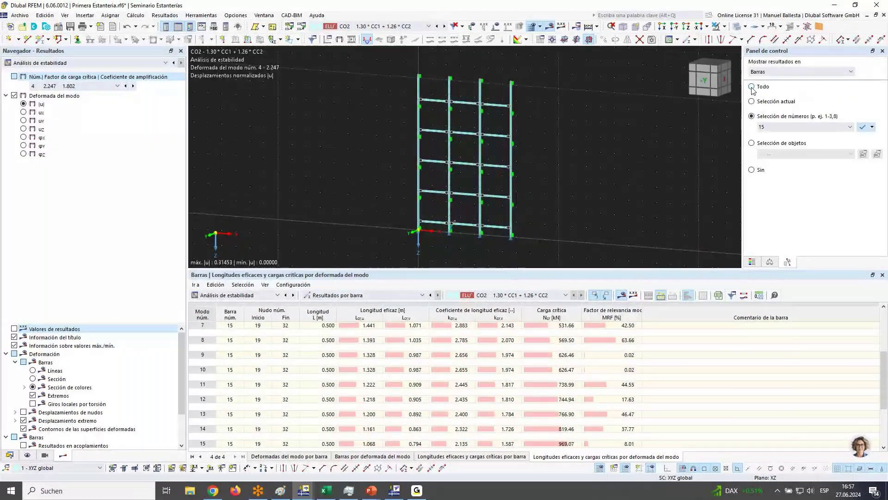
{"action": "left_click", "coordinate": [578, 184]}
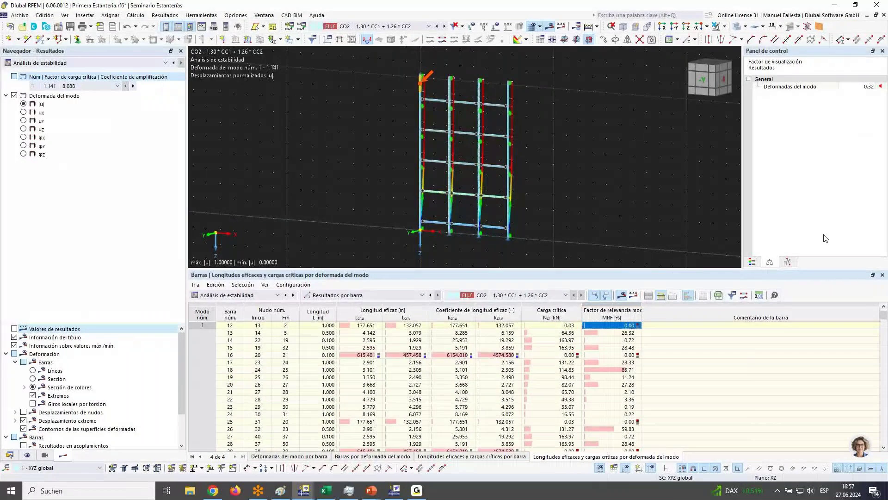
{"action": "left_click", "coordinate": [863, 86]}
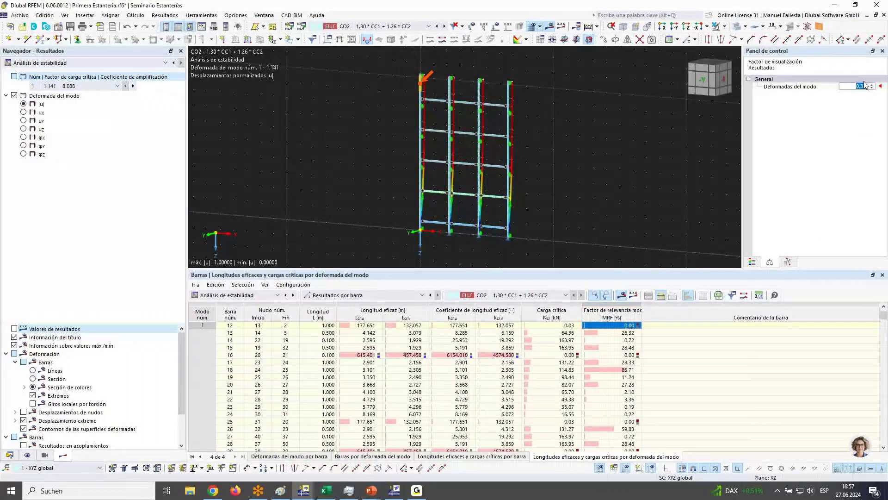
{"action": "scroll", "coordinate": [849, 88], "scroll_direction": "up", "scroll_amount": 5}
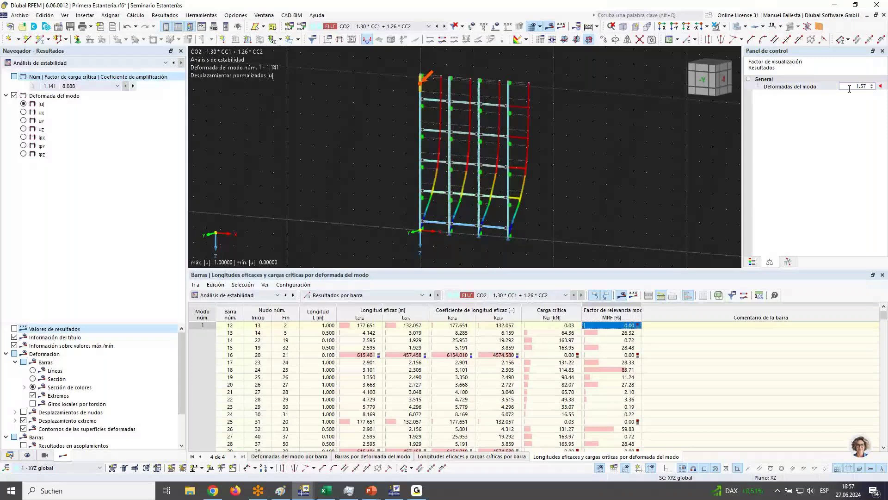
{"action": "scroll", "coordinate": [450, 239], "scroll_direction": "up", "scroll_amount": 2}
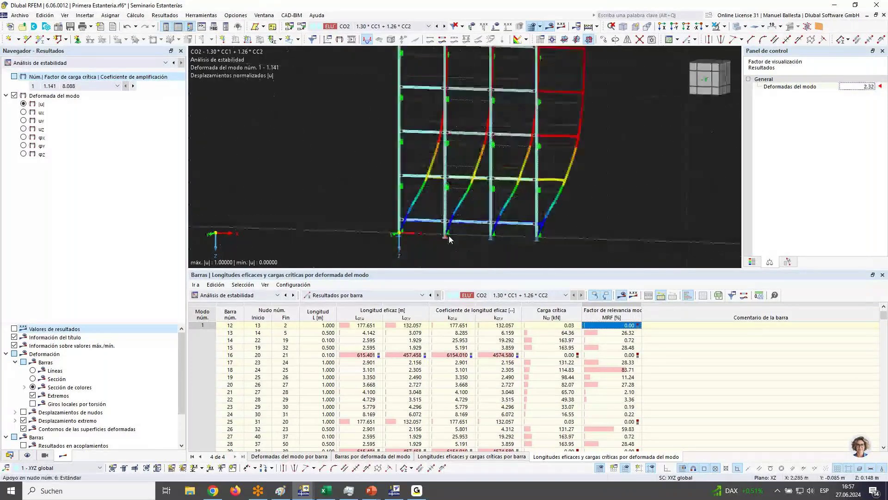
{"action": "scroll", "coordinate": [439, 225], "scroll_direction": "down", "scroll_amount": 2}
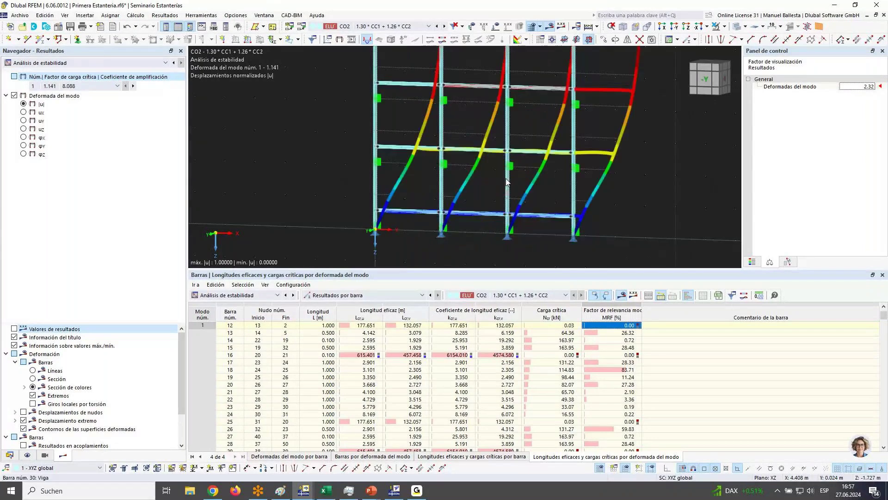
{"action": "middle_click_drag", "start_coordinate": [316, 133], "coordinate": [389, 149], "text": "ctrl"}
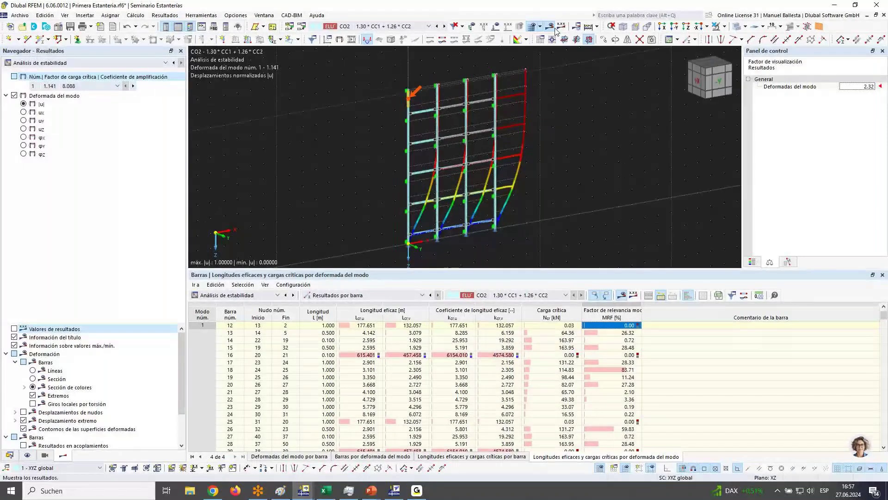
Hide the results and create a new imperfection case of local imperfections named Local X.
{"action": "key", "text": "F6"}
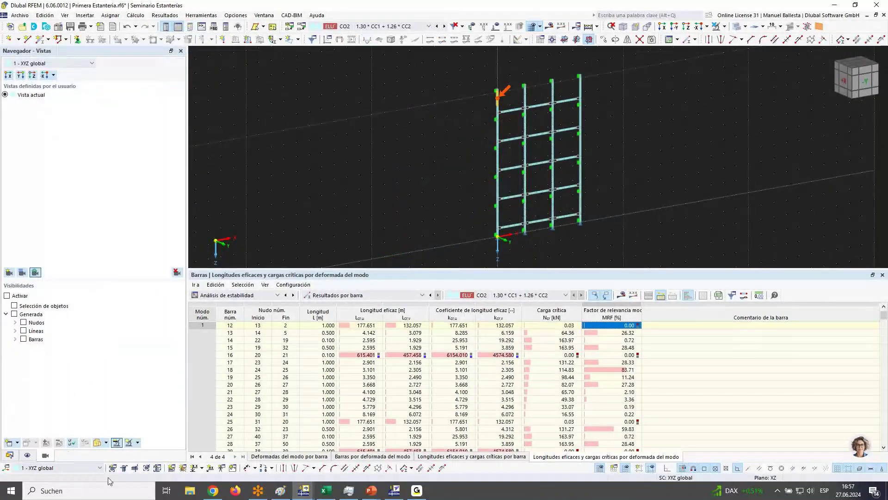
{"action": "left_click", "coordinate": [9, 454]}
{"action": "right_click", "coordinate": [46, 228]}
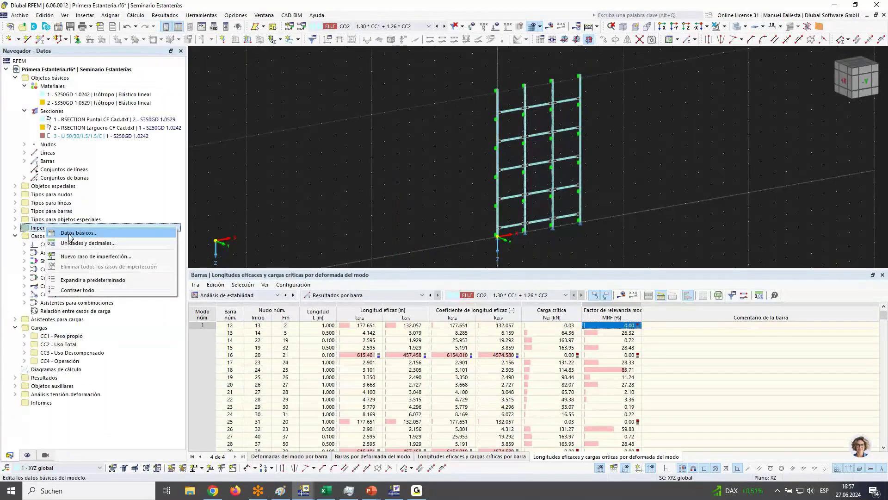
{"action": "left_click", "coordinate": [15, 228]}
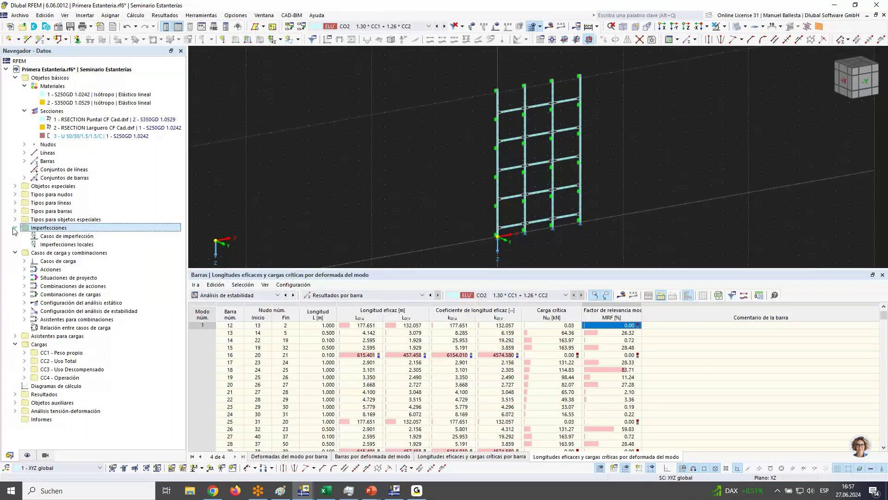
{"action": "double_click", "coordinate": [170, 236]}
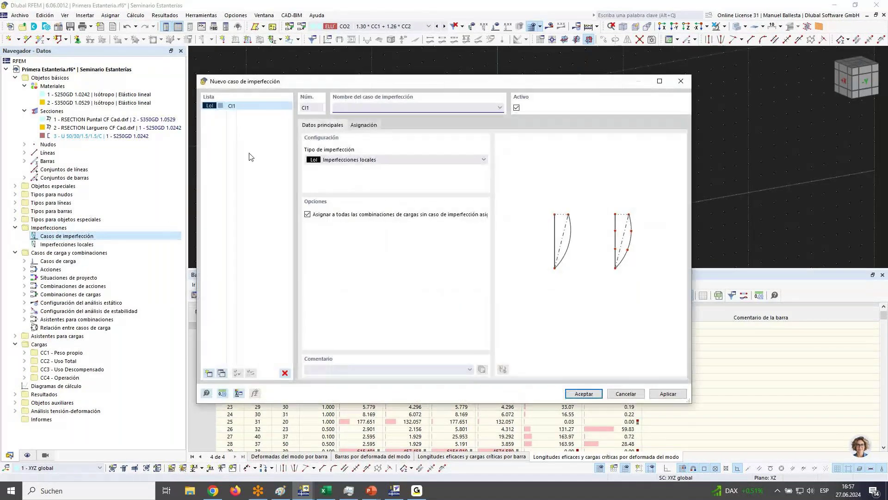
{"action": "type", "text": "Local"}
{"action": "left_click_drag", "start_coordinate": [461, 83], "coordinate": [601, 66]}
{"action": "type", "text": "X"}
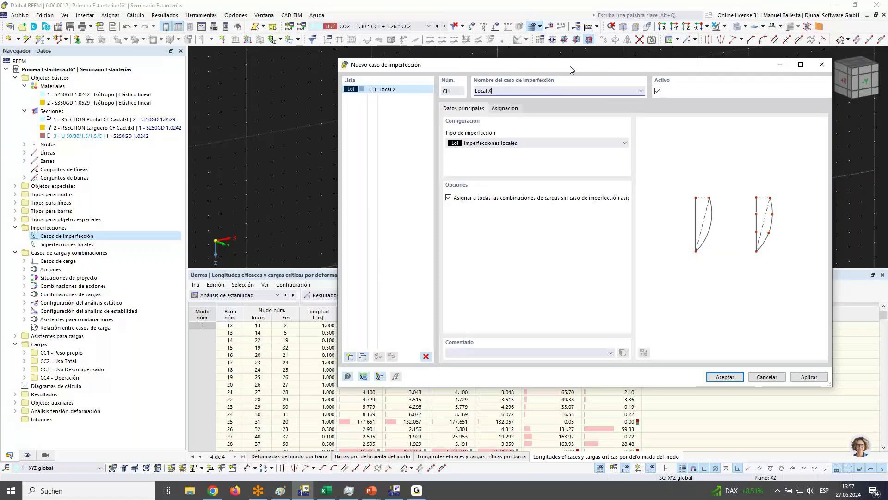
Add a second local imperfection case named Global X and accept both cases.
{"action": "key", "text": "alt+a"}
{"action": "key", "text": "ctrl+a"}
{"action": "key", "text": "BackSpace"}
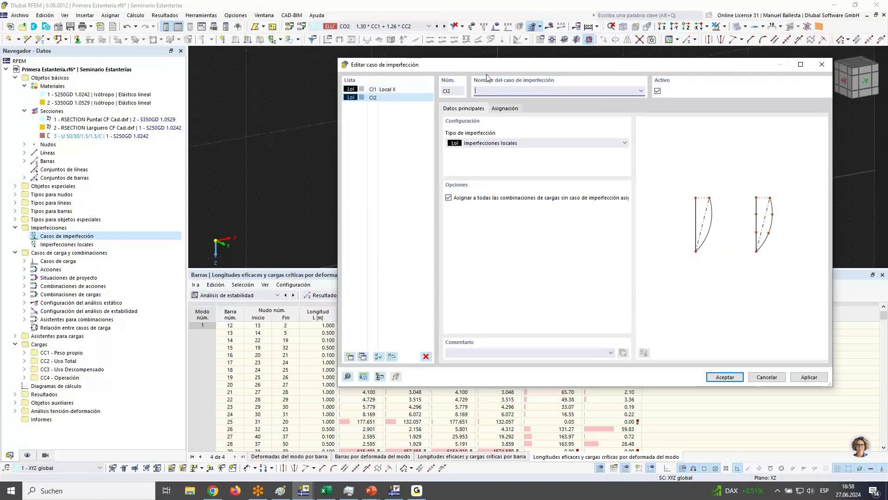
{"action": "type", "text": "L"}
{"action": "key", "text": "BackSpace"}
{"action": "type", "text": "g"}
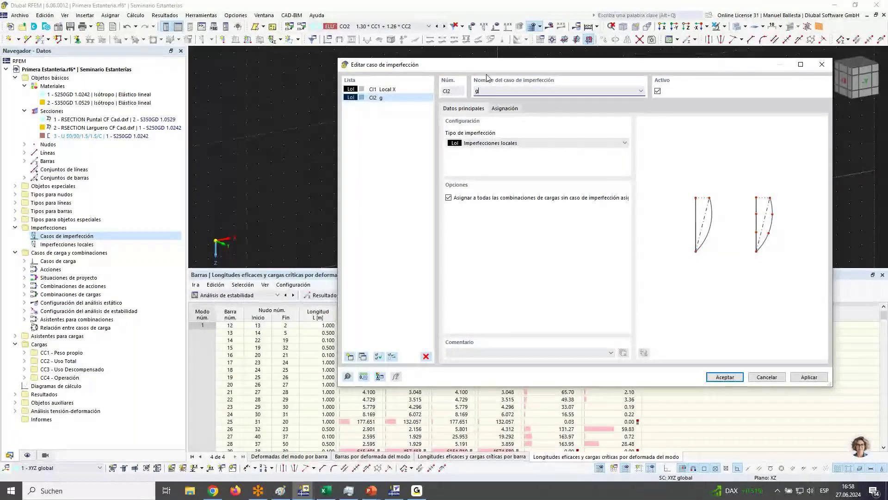
{"action": "key", "text": "BackSpace"}
{"action": "type", "text": "Glov"}
{"action": "type", "text": "a"}
{"action": "type", "text": "l X"}
{"action": "left_click", "coordinate": [725, 376]}
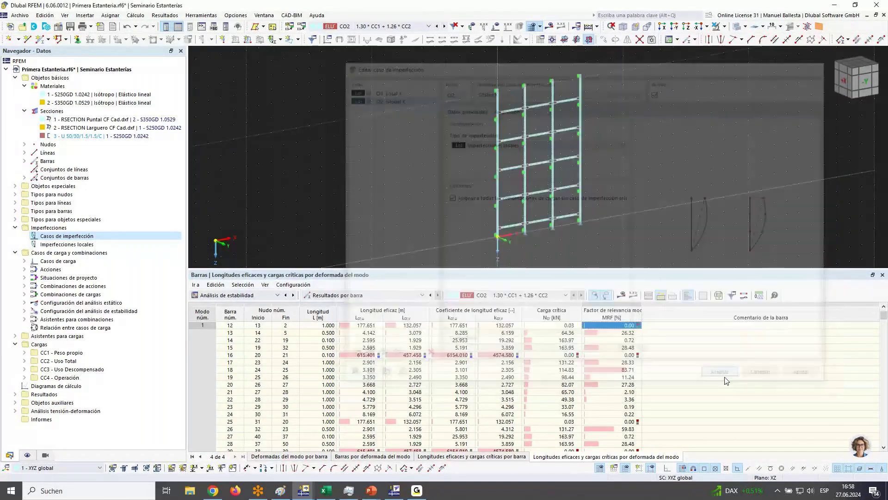
Start a new member imperfection in case Global X as an initial sway per EN 1993-1-1 with 4 columns in a row.
{"action": "middle_click_drag", "start_coordinate": [674, 204], "coordinate": [610, 175]}
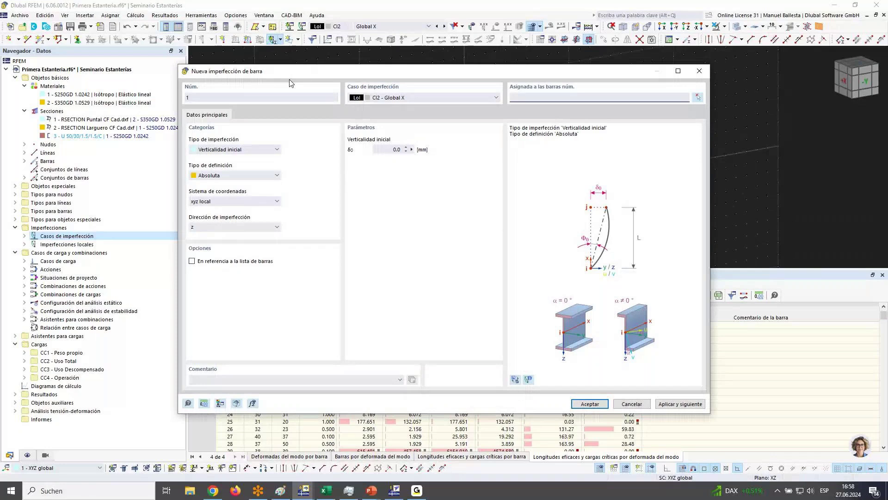
{"action": "left_click", "coordinate": [244, 150]}
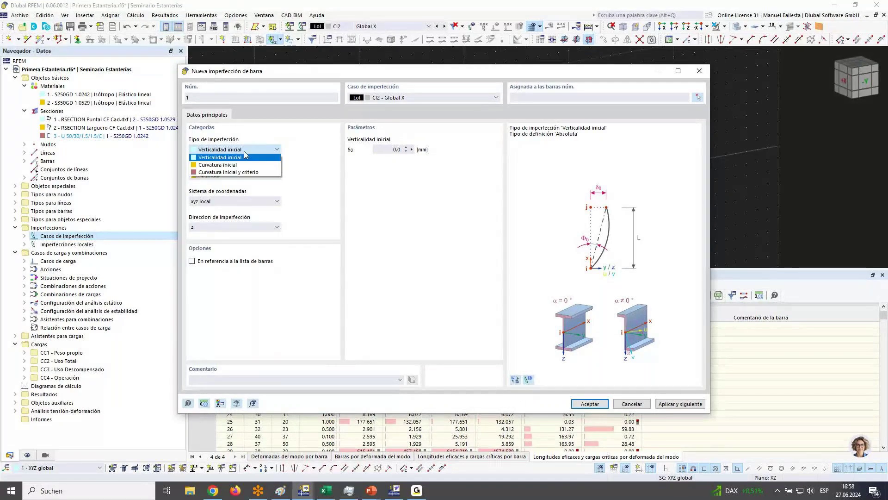
{"action": "left_click", "coordinate": [236, 176]}
{"action": "left_click", "coordinate": [227, 208]}
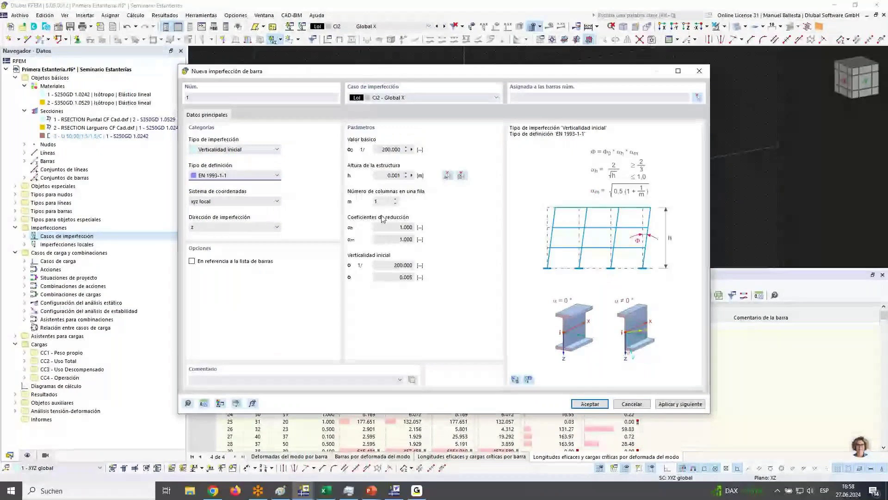
{"action": "double_click", "coordinate": [378, 201]}
{"action": "type", "text": "4"}
{"action": "key", "text": "Tab"}
{"action": "left_click", "coordinate": [447, 175]}
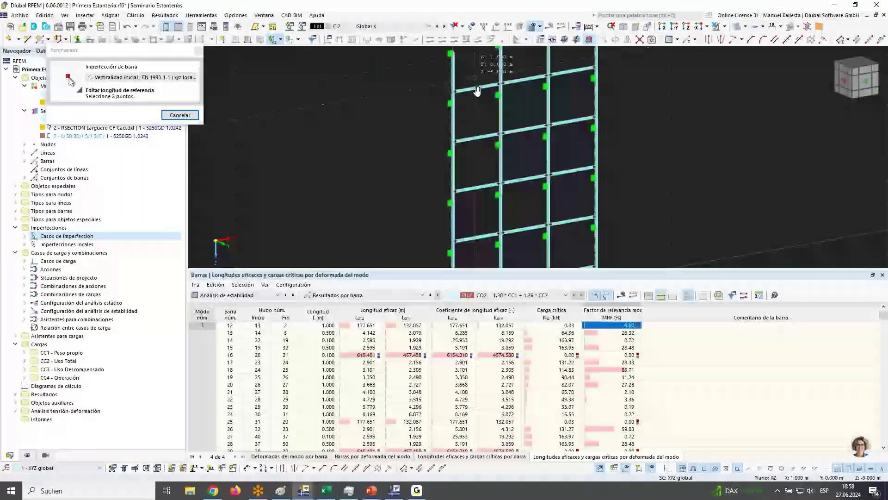
{"action": "scroll", "coordinate": [477, 91], "scroll_direction": "up", "scroll_amount": 3}
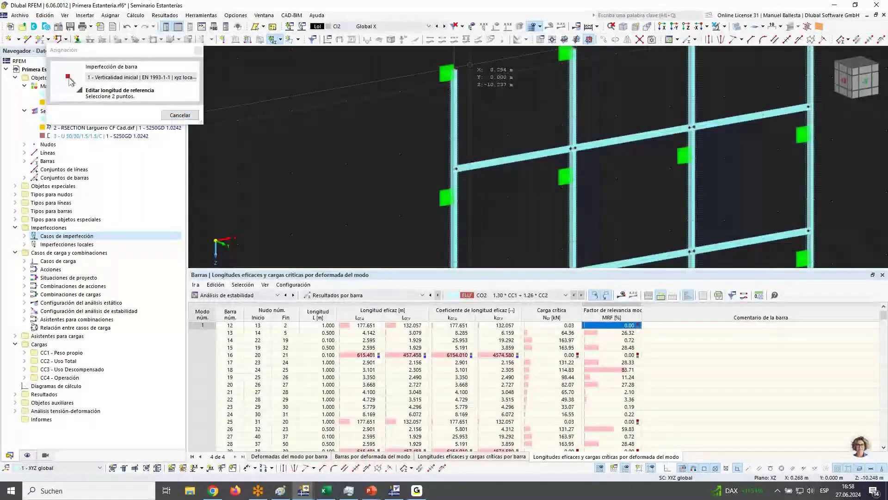
{"action": "scroll", "coordinate": [469, 64], "scroll_direction": "down", "scroll_amount": 3}
{"action": "scroll", "coordinate": [502, 119], "scroll_direction": "up", "scroll_amount": 3}
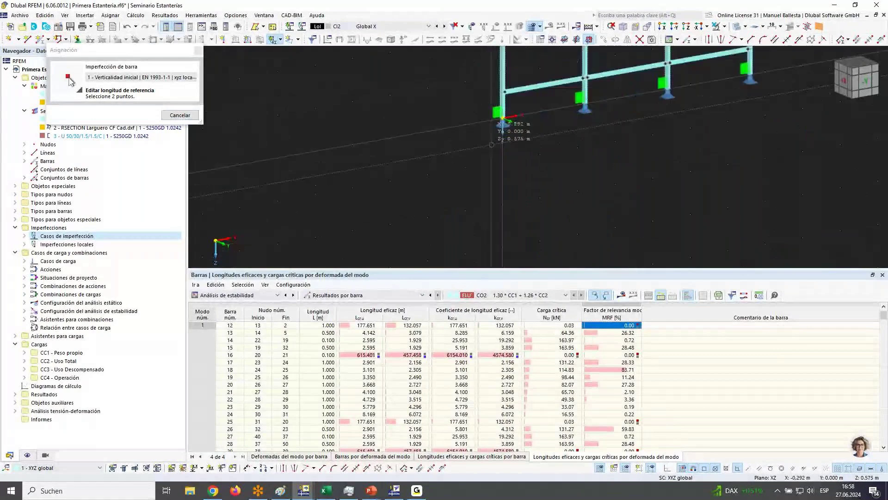
{"action": "left_click", "coordinate": [502, 119]}
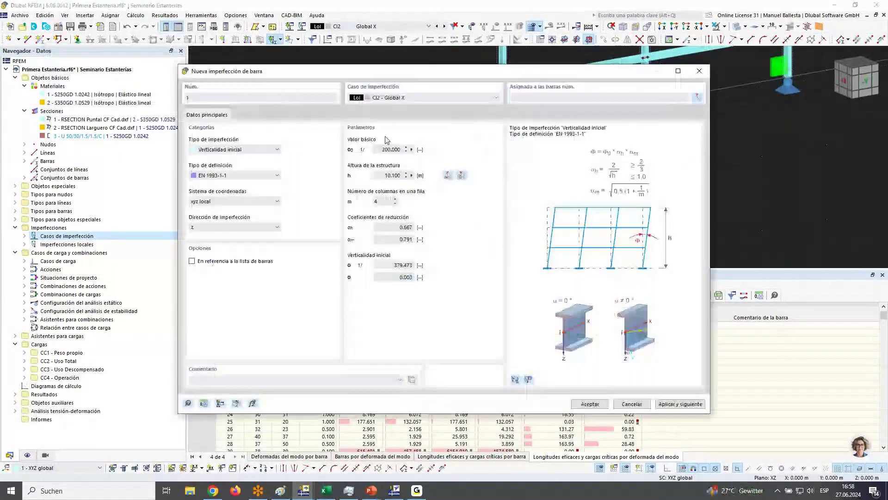
{"action": "left_click_drag", "start_coordinate": [478, 70], "coordinate": [641, 69]}
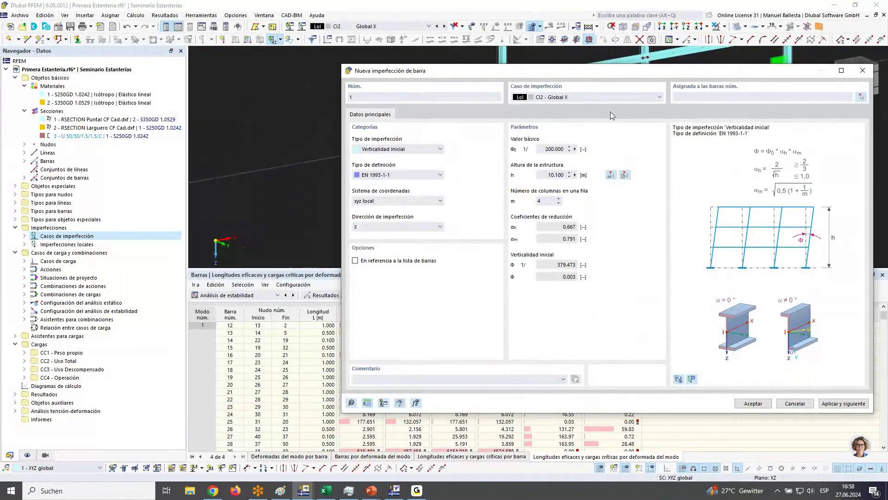
{"action": "left_click", "coordinate": [861, 96]}
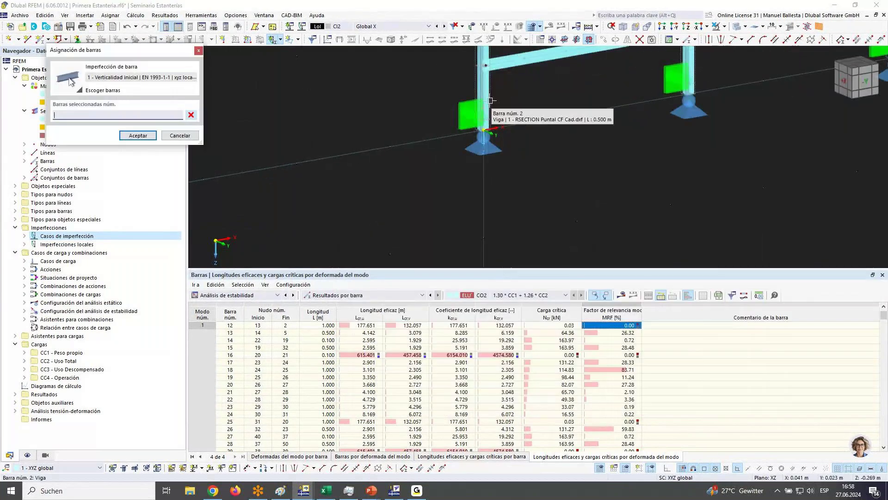
{"action": "left_click", "coordinate": [483, 111]}
{"action": "key", "text": "Return"}
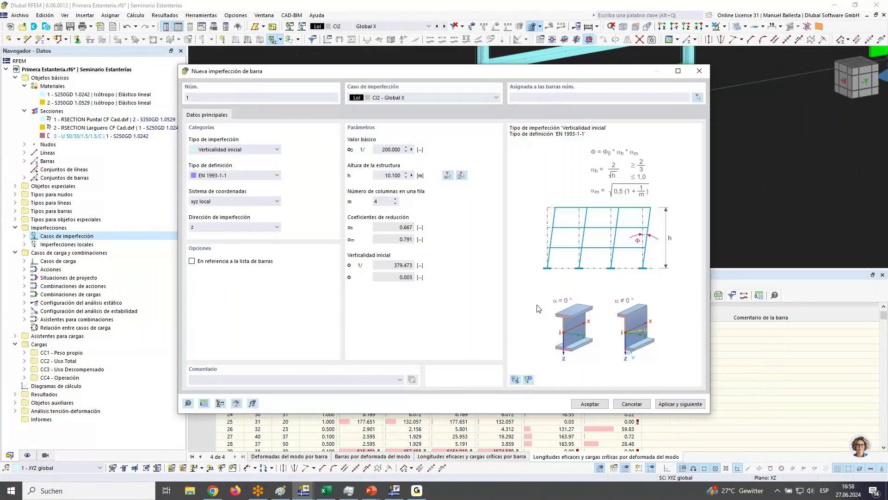
{"action": "left_click", "coordinate": [632, 407]}
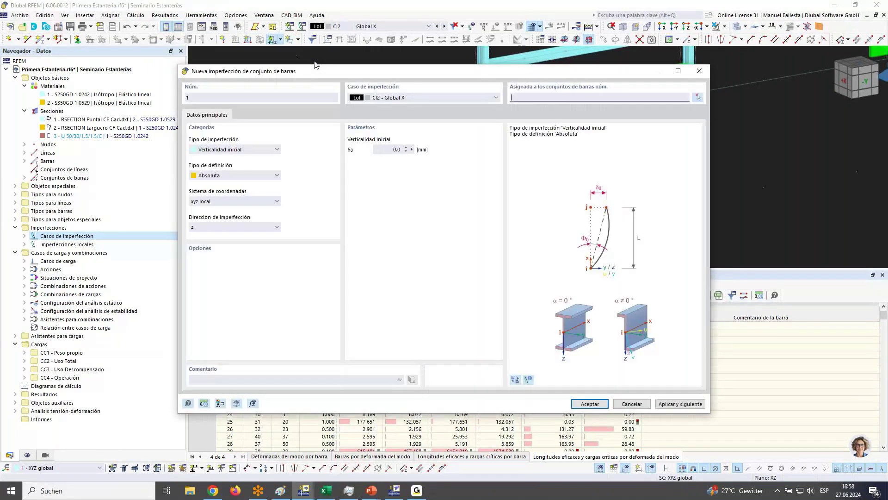
Define a member set imperfection in case Global X as initial sway per EN 1993-1-1, with structure height 10.100 m and 4 columns in a row.
{"action": "left_click", "coordinate": [222, 151]}
{"action": "left_click", "coordinate": [226, 178]}
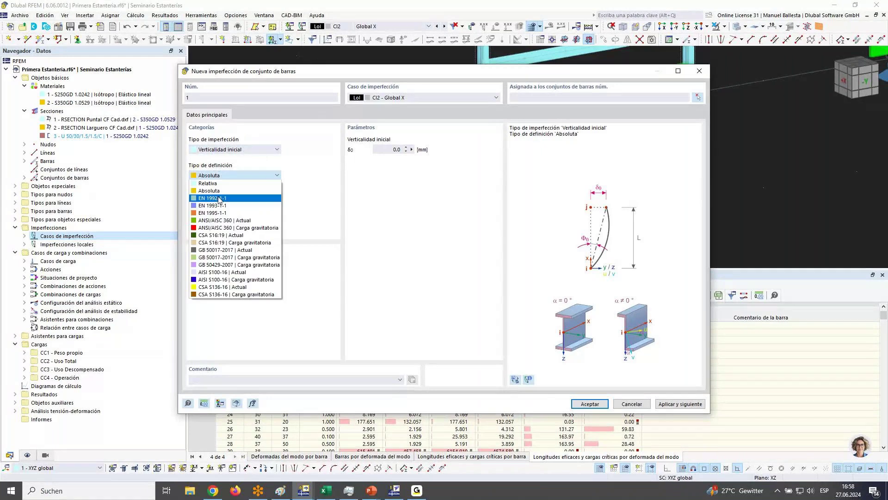
{"action": "left_click", "coordinate": [218, 206]}
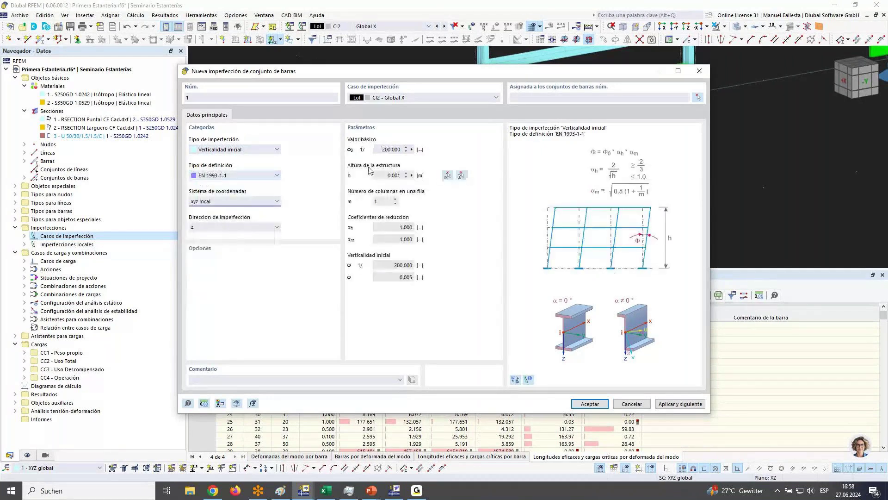
{"action": "left_click", "coordinate": [393, 176]}
{"action": "type", "text": "10.01"}
{"action": "left_click", "coordinate": [396, 199]}
{"action": "left_click", "coordinate": [395, 199]}
{"action": "left_click", "coordinate": [395, 199]}
{"action": "left_click", "coordinate": [529, 379]}
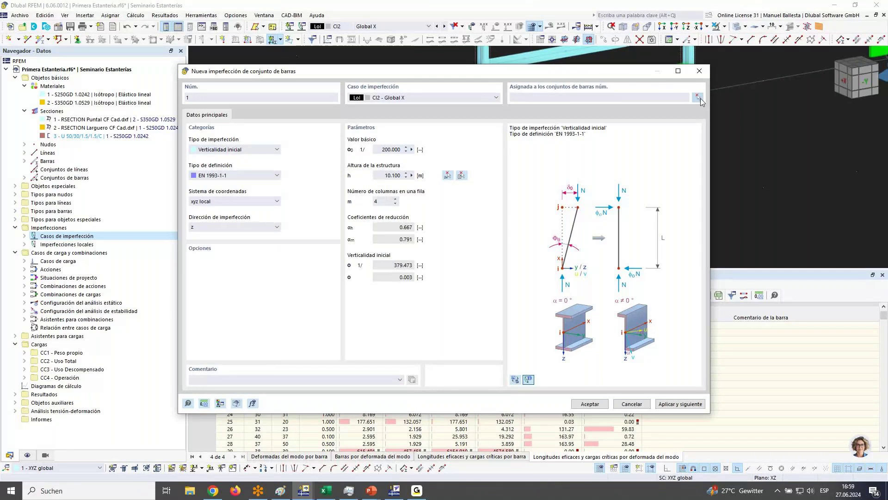
Assign the initial sway imperfection to upright member sets 1-4 and accept it.
{"action": "left_click", "coordinate": [699, 97]}
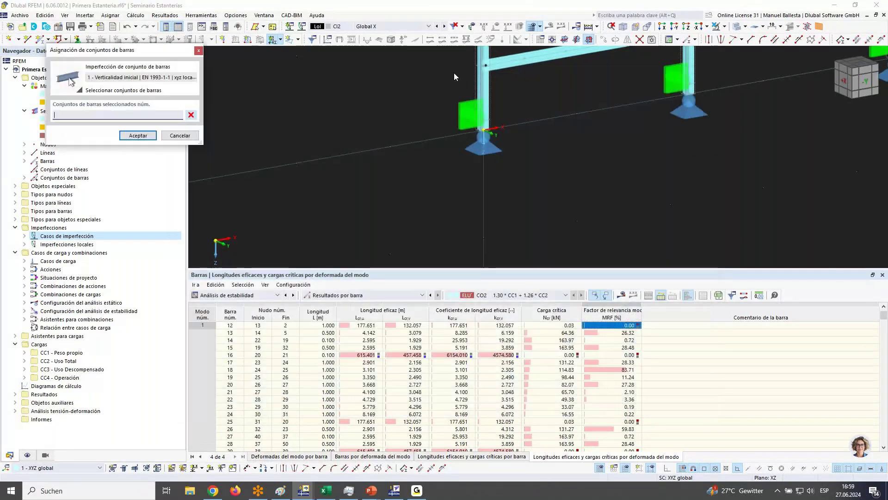
{"action": "left_click", "coordinate": [475, 96]}
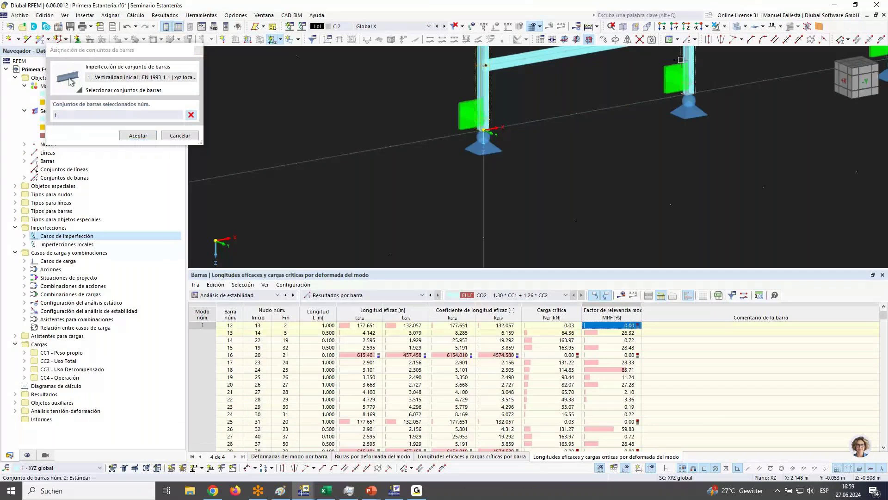
{"action": "scroll", "coordinate": [699, 233], "scroll_direction": "up", "scroll_amount": 3}
{"action": "scroll", "coordinate": [701, 222], "scroll_direction": "up", "scroll_amount": 2}
{"action": "left_click", "coordinate": [706, 181]}
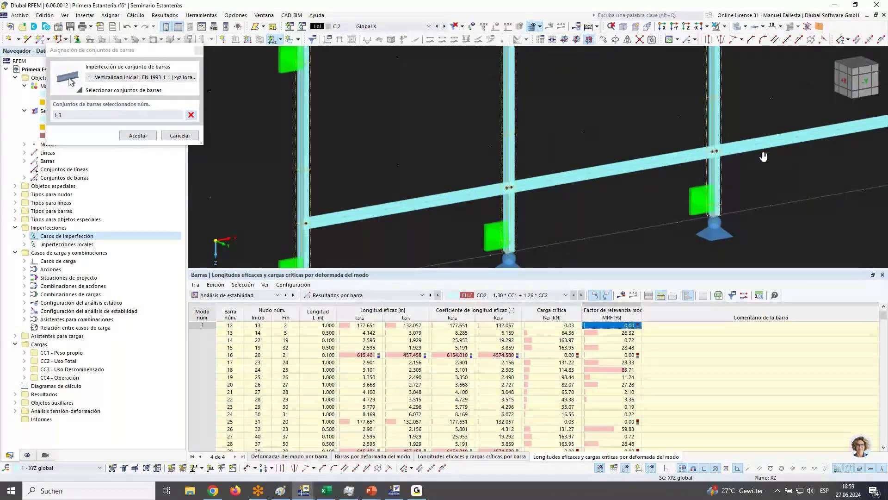
{"action": "left_click", "coordinate": [686, 173]}
{"action": "scroll", "coordinate": [740, 181], "scroll_direction": "down", "scroll_amount": 3}
{"action": "scroll", "coordinate": [741, 181], "scroll_direction": "down", "scroll_amount": 3}
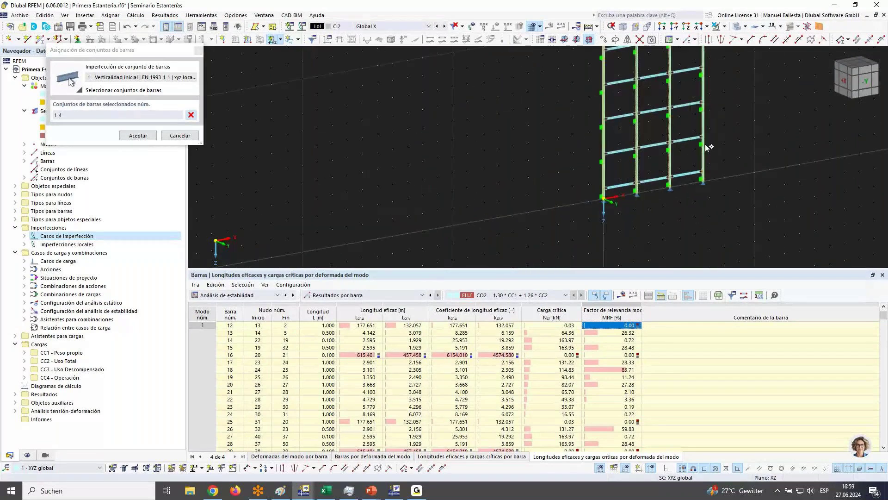
{"action": "middle_click_drag", "start_coordinate": [707, 147], "coordinate": [646, 207]}
{"action": "left_click", "coordinate": [137, 135]}
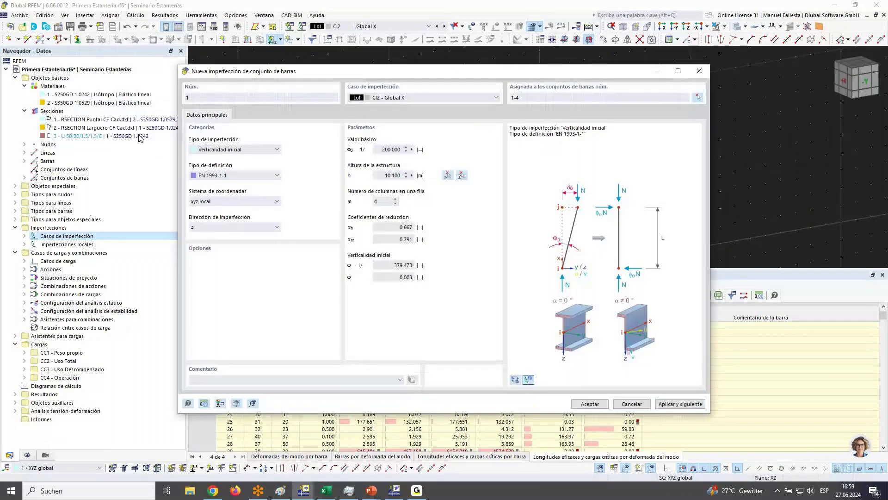
{"action": "left_click", "coordinate": [589, 404]}
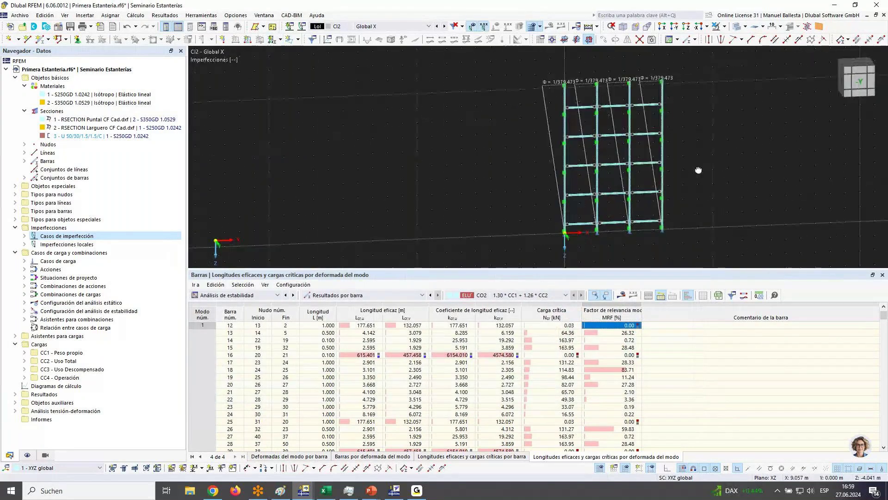
Reopen the member set imperfection of case Global X and set its imperfection direction to local -z.
{"action": "middle_click_drag", "start_coordinate": [675, 123], "coordinate": [689, 124], "text": "ctrl"}
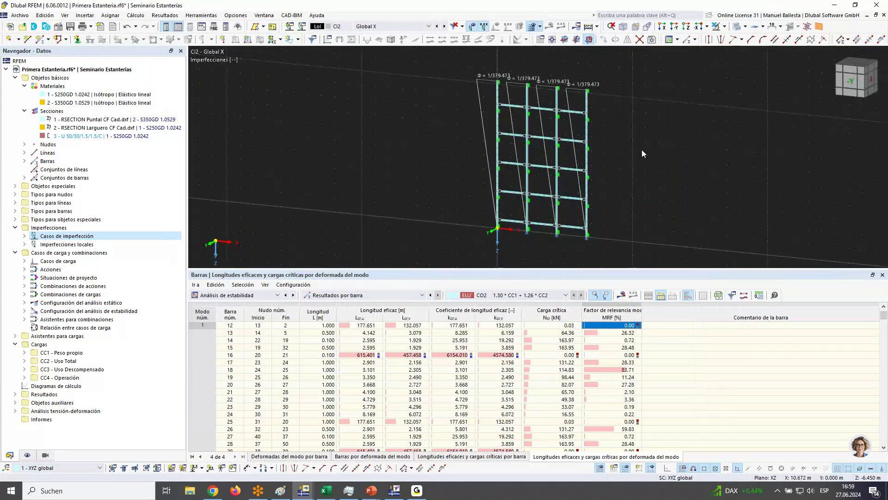
{"action": "left_click", "coordinate": [22, 236]}
{"action": "left_click", "coordinate": [25, 261]}
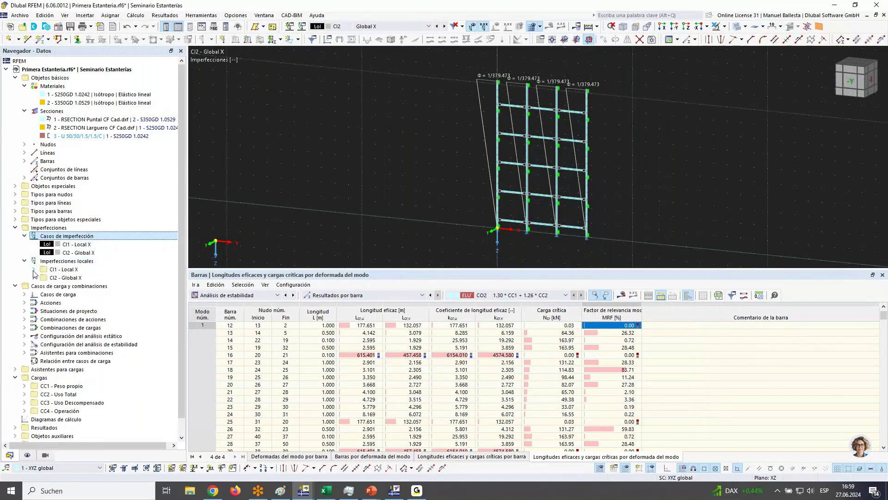
{"action": "left_click", "coordinate": [34, 269]}
{"action": "left_click", "coordinate": [34, 295]}
{"action": "left_click", "coordinate": [43, 311]}
{"action": "double_click", "coordinate": [70, 319]}
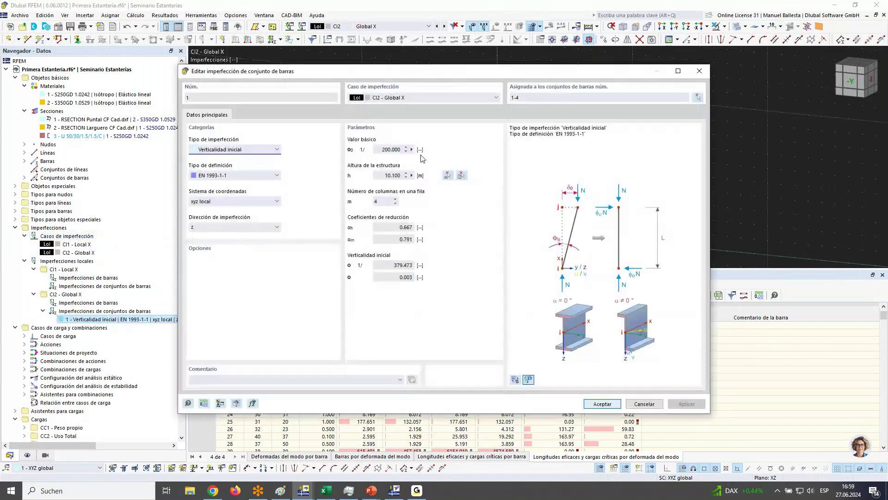
{"action": "left_click", "coordinate": [231, 226]}
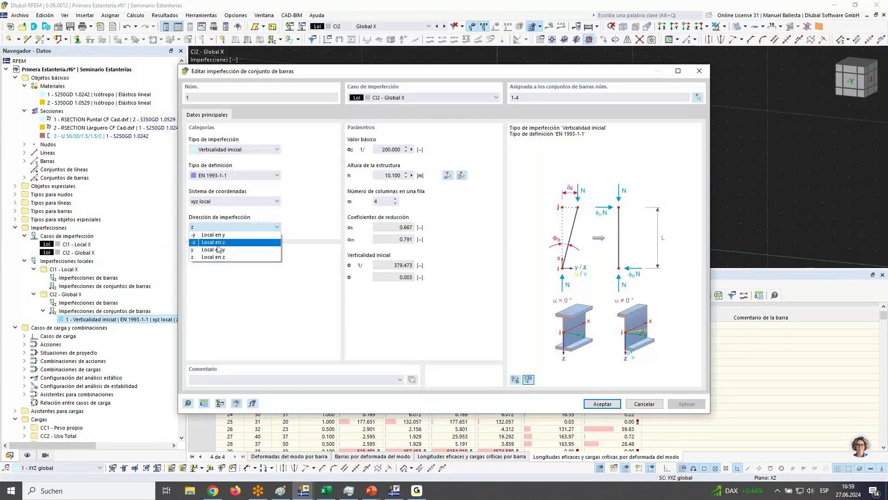
{"action": "left_click", "coordinate": [217, 242]}
{"action": "left_click", "coordinate": [601, 404]}
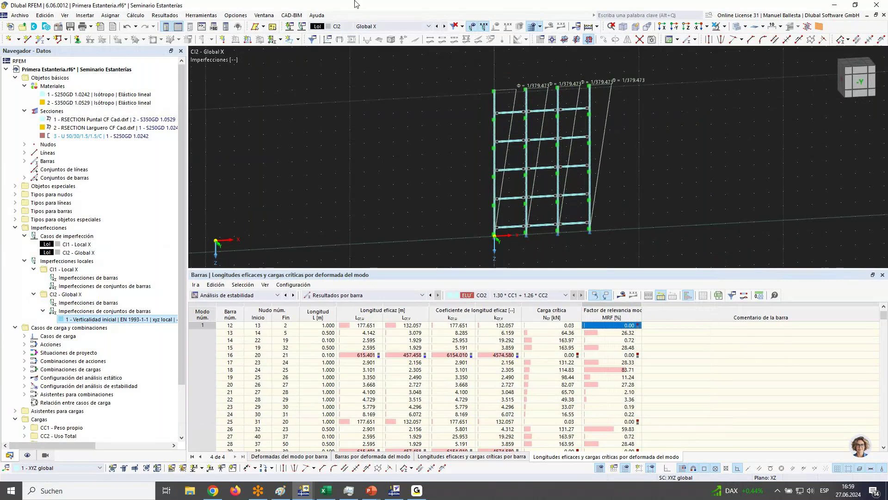
Define a member imperfection in case Local X as an initial bow per EN 1993-1-1, referenced to the list of members, with elastic section calculation.
{"action": "scroll", "coordinate": [526, 201], "scroll_direction": "up", "scroll_amount": 1}
{"action": "scroll", "coordinate": [526, 202], "scroll_direction": "up", "scroll_amount": 1}
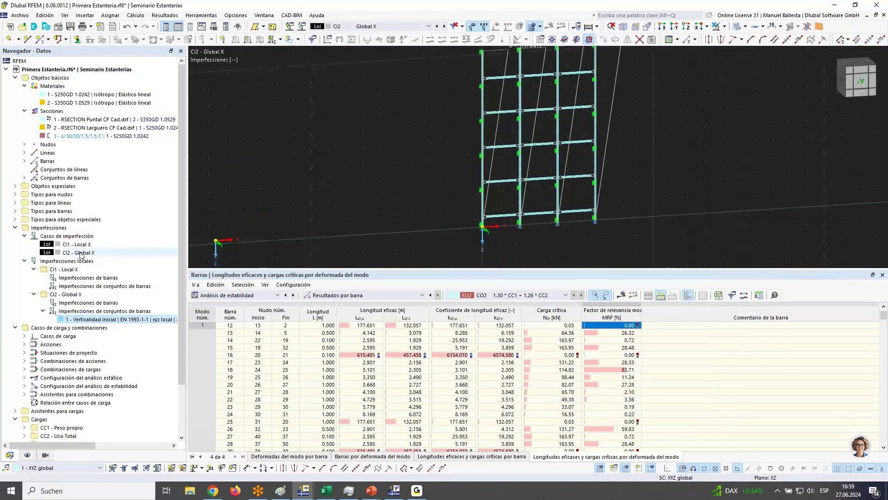
{"action": "scroll", "coordinate": [533, 235], "scroll_direction": "up", "scroll_amount": 1}
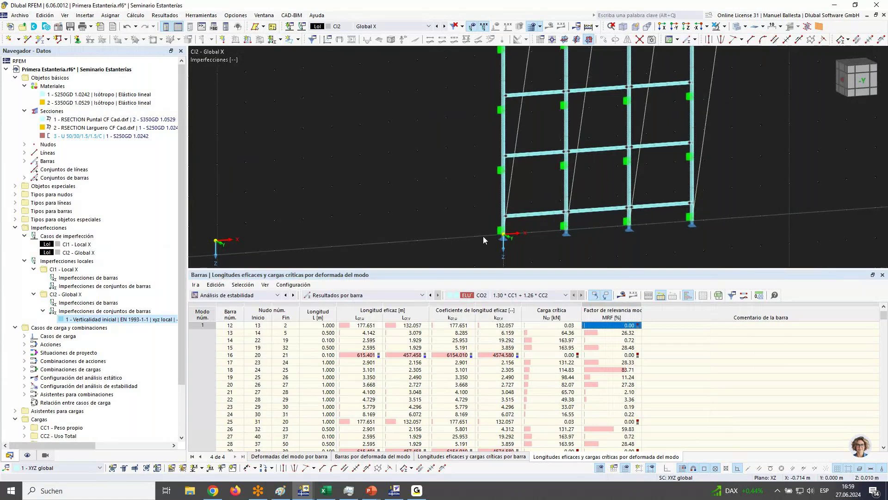
{"action": "scroll", "coordinate": [483, 236], "scroll_direction": "up", "scroll_amount": 1}
{"action": "scroll", "coordinate": [483, 235], "scroll_direction": "up", "scroll_amount": 1}
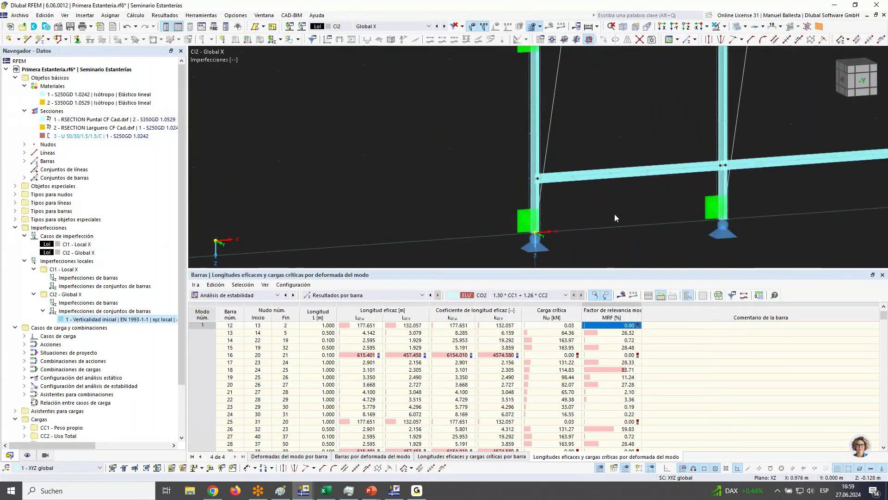
{"action": "scroll", "coordinate": [512, 153], "scroll_direction": "up", "scroll_amount": 1}
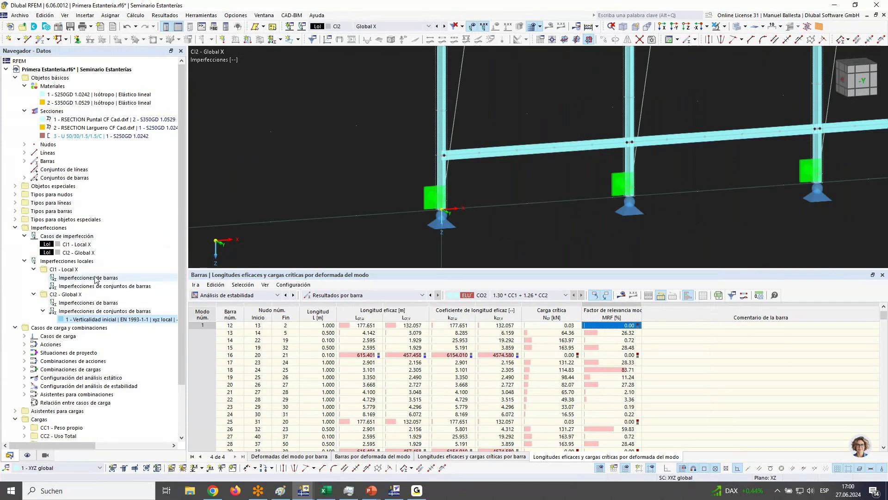
{"action": "left_click", "coordinate": [95, 278]}
{"action": "right_click", "coordinate": [96, 278]}
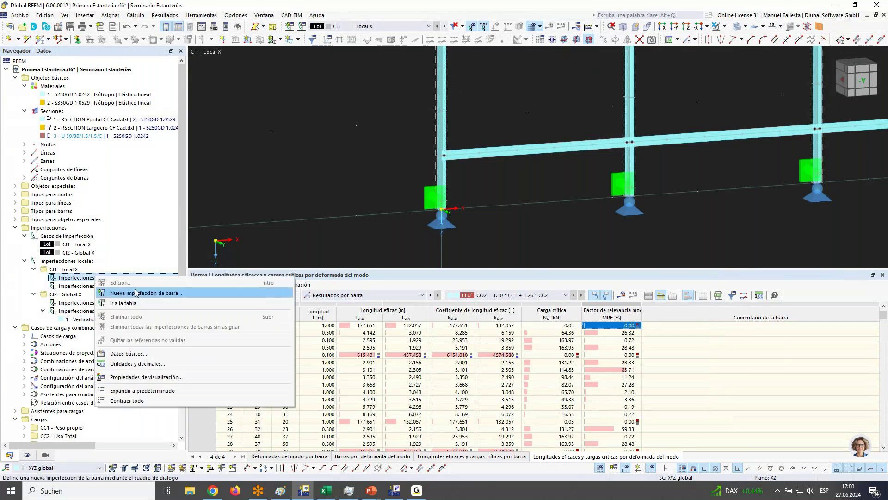
{"action": "left_click", "coordinate": [141, 293]}
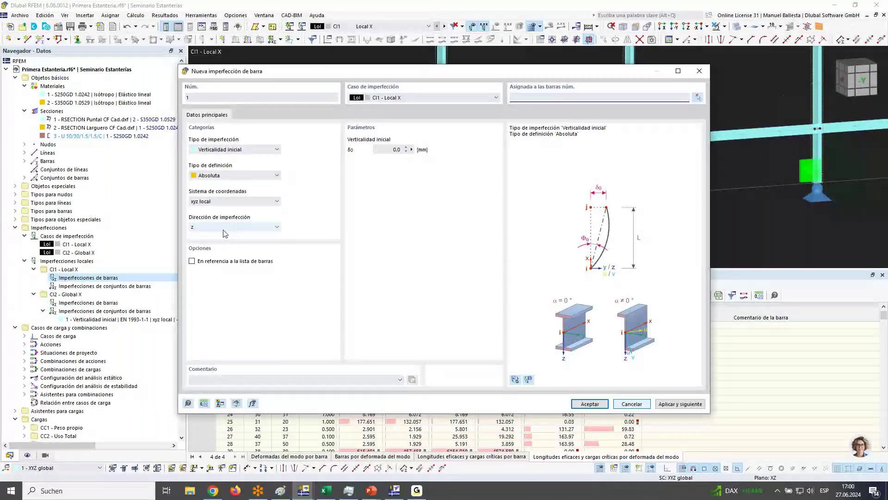
{"action": "left_click", "coordinate": [234, 149]}
{"action": "left_click", "coordinate": [215, 166]}
{"action": "left_click", "coordinate": [217, 175]}
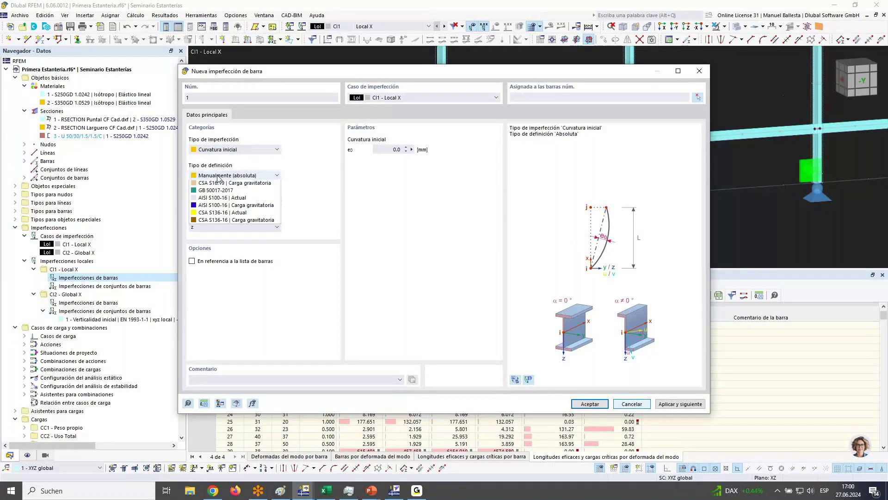
{"action": "left_click", "coordinate": [217, 177]}
{"action": "left_click", "coordinate": [200, 261]}
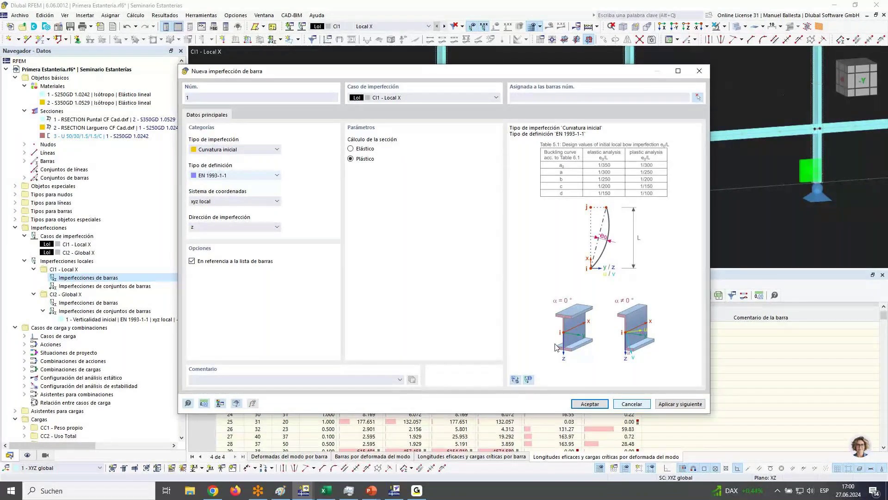
{"action": "left_click", "coordinate": [527, 379]}
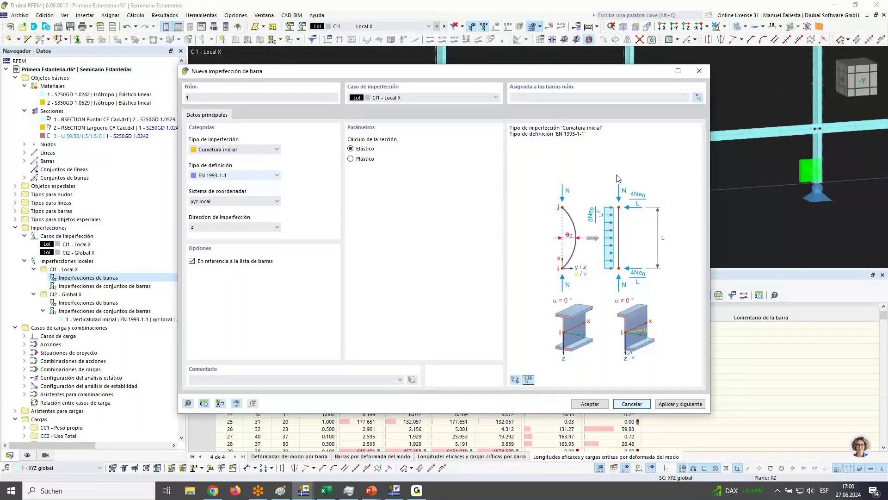
Assign the initial bow imperfection to members 1 and 2 of the first upright and apply it, continuing with another imperfection.
{"action": "left_click", "coordinate": [698, 97]}
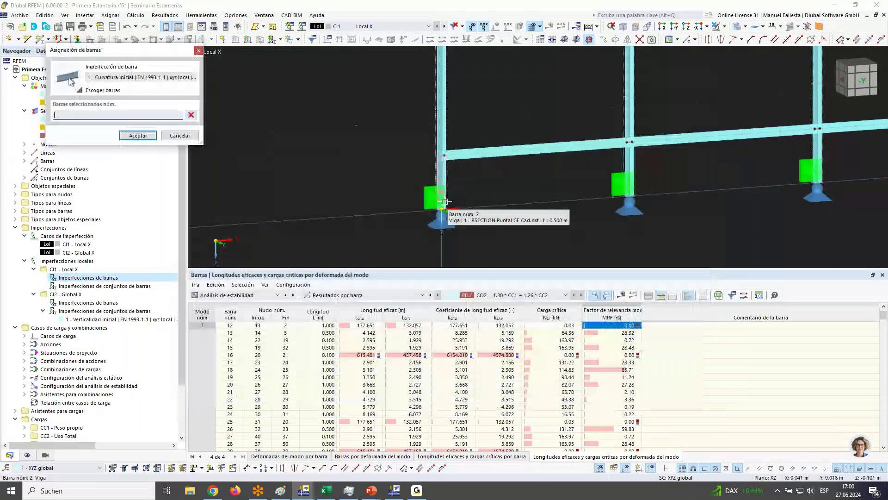
{"action": "left_click", "coordinate": [445, 201]}
{"action": "left_click", "coordinate": [131, 137]}
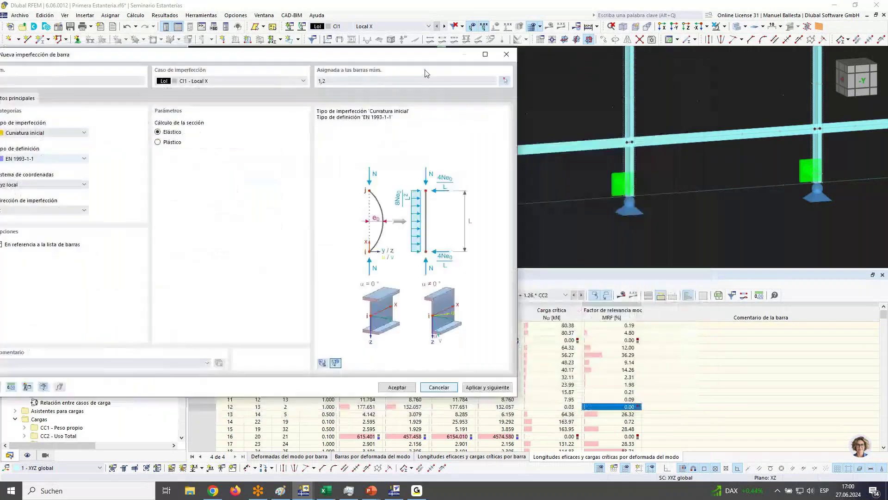
{"action": "left_click", "coordinate": [496, 389]}
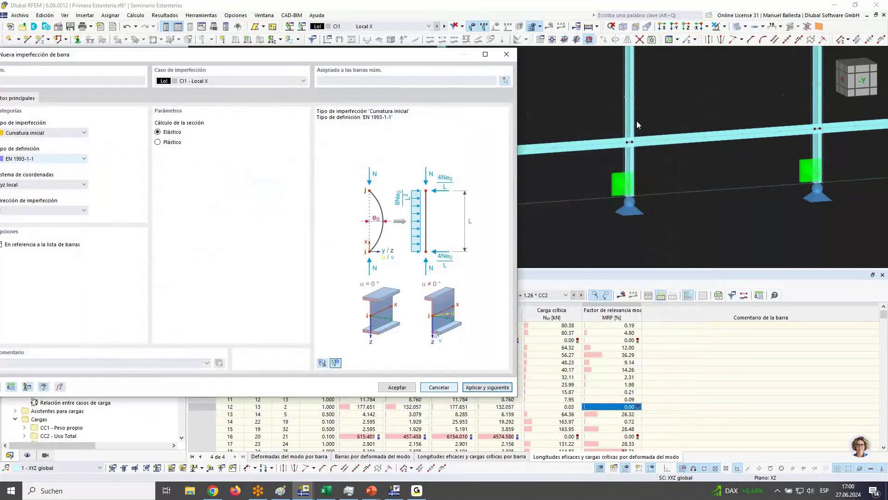
Assign the elastic initial bow imperfection of case Local X to members 14 and 15 at the base of the second upright.
{"action": "left_click_drag", "start_coordinate": [411, 53], "coordinate": [374, 79]}
{"action": "left_click", "coordinate": [468, 97]}
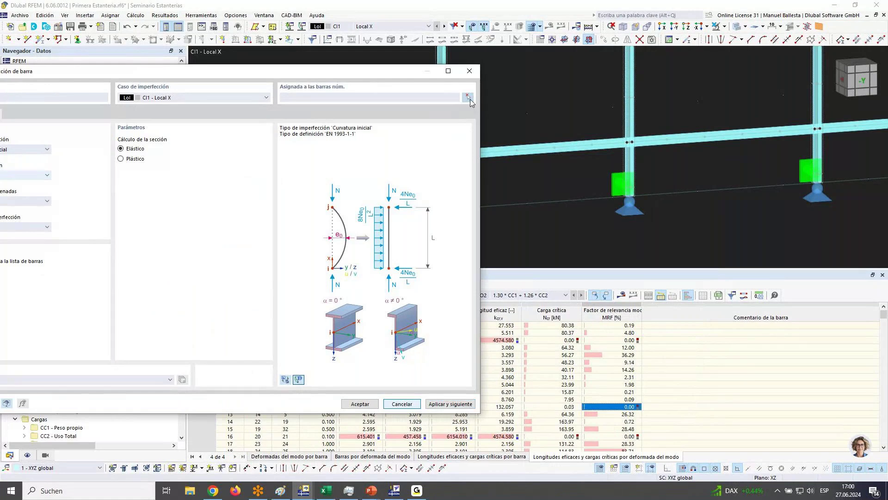
{"action": "left_click", "coordinate": [630, 189]}
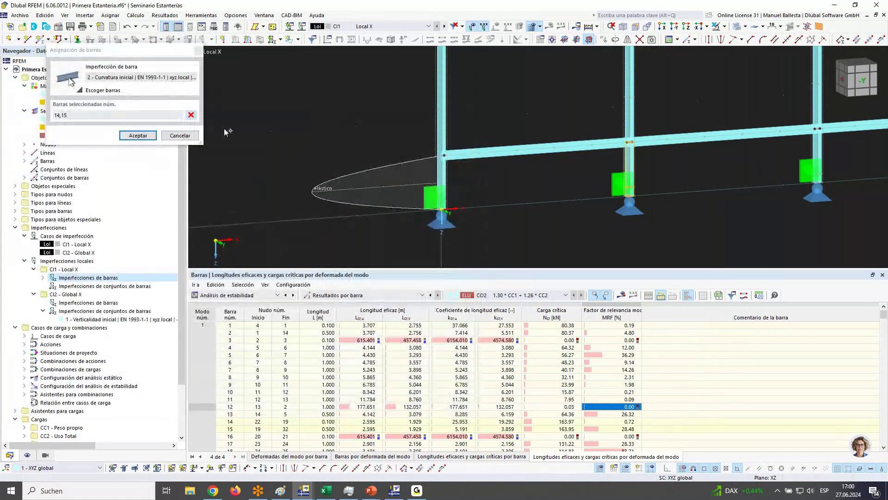
{"action": "left_click", "coordinate": [178, 135]}
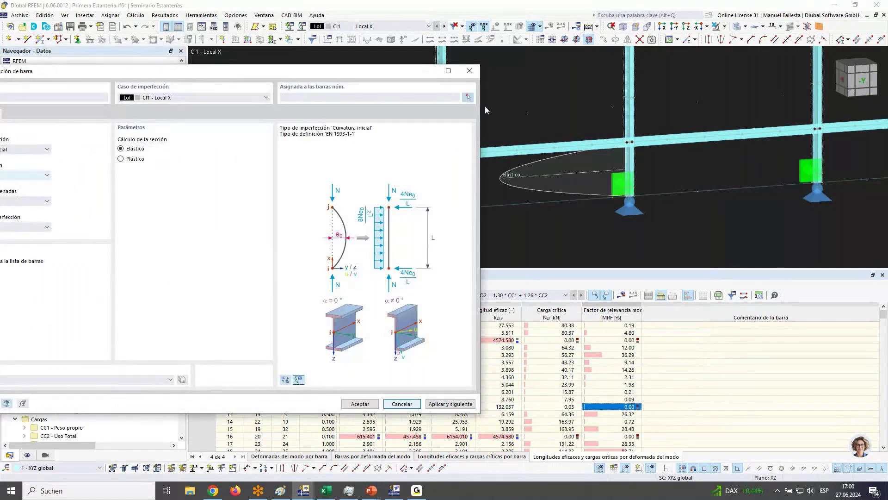
Assign another initial bow imperfection to members 27 and 28 at the base of the third upright and apply it, continuing with another imperfection.
{"action": "left_click", "coordinate": [468, 97]}
{"action": "left_click", "coordinate": [818, 168]}
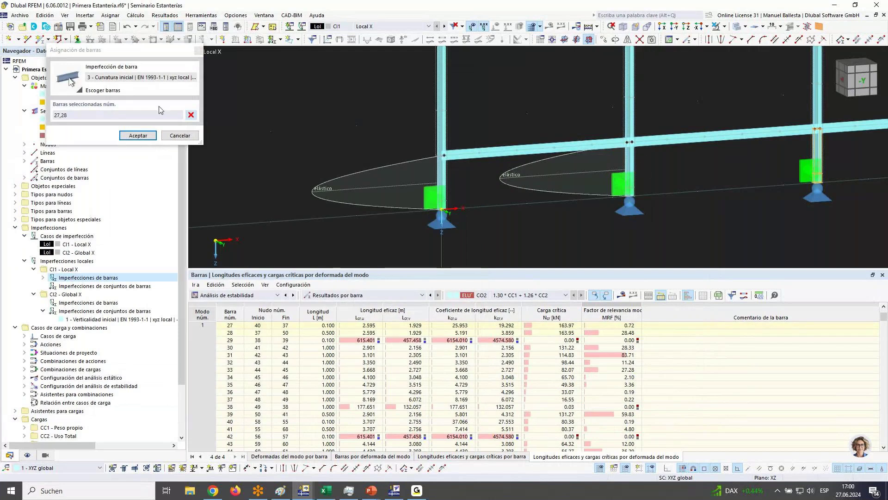
{"action": "left_click", "coordinate": [138, 136]}
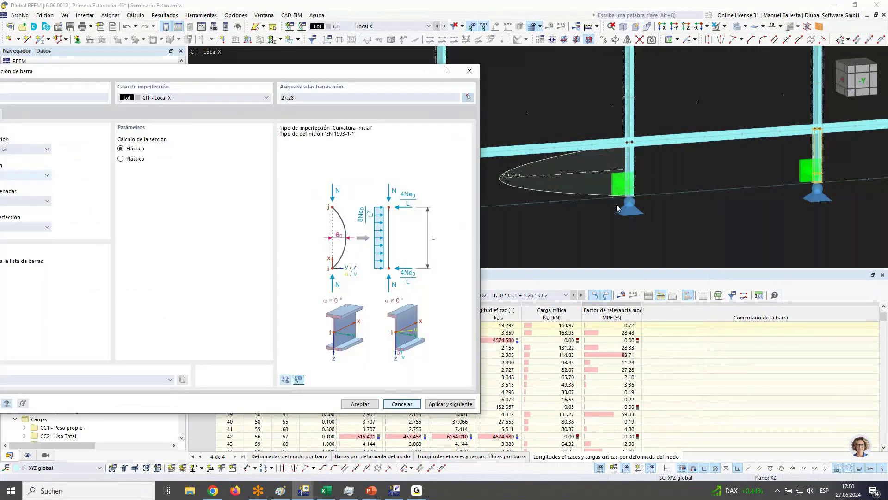
{"action": "left_click", "coordinate": [444, 404]}
{"action": "left_click", "coordinate": [444, 403]}
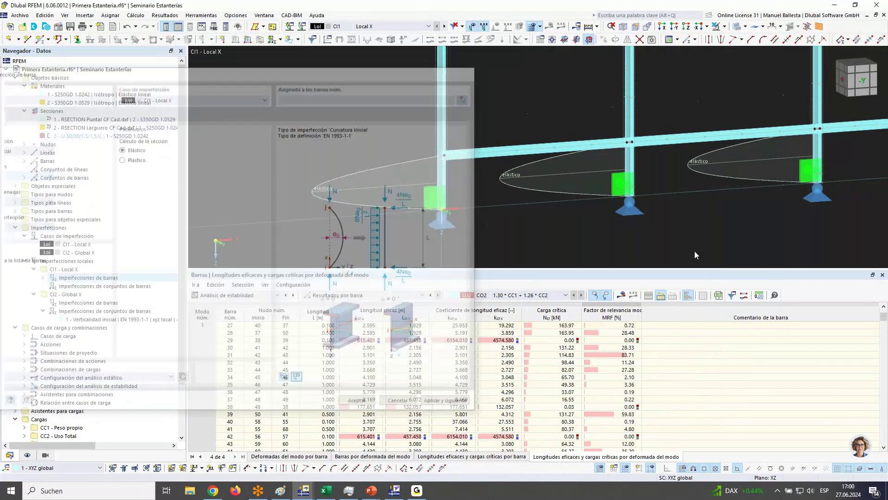
Assign another initial bow imperfection to members 40 and 41 at the base of the fourth upright and apply it, continuing with another imperfection.
{"action": "scroll", "coordinate": [701, 242], "scroll_direction": "down", "scroll_amount": 2}
{"action": "middle_click_drag", "start_coordinate": [466, 241], "coordinate": [175, 242]}
{"action": "left_click", "coordinate": [621, 180]}
{"action": "left_click", "coordinate": [623, 180]}
{"action": "left_click", "coordinate": [138, 135]}
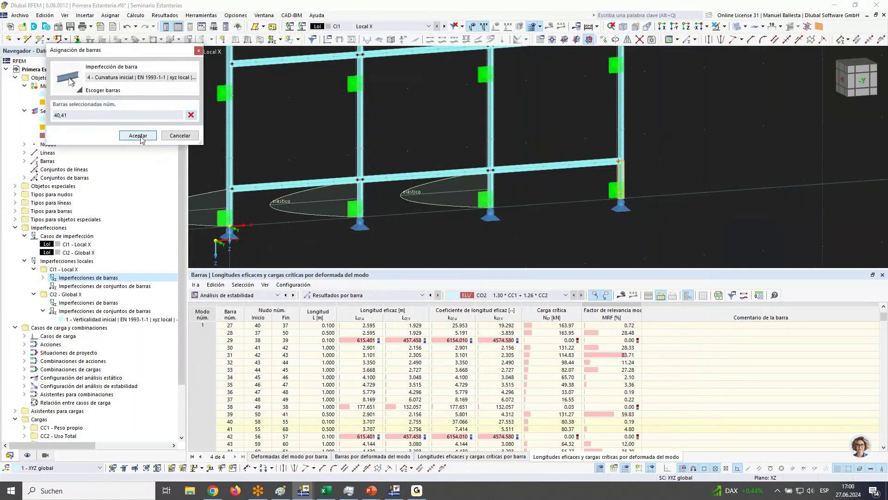
{"action": "left_click", "coordinate": [449, 403]}
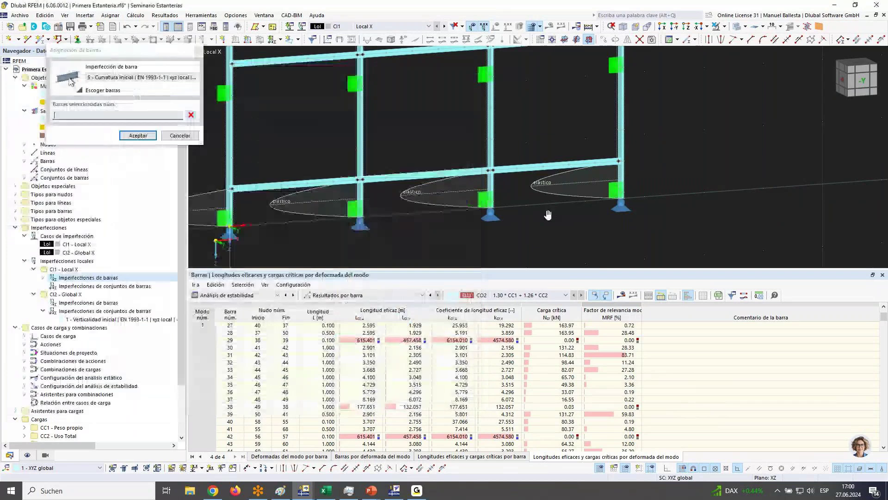
{"action": "scroll", "coordinate": [615, 185], "scroll_direction": "up", "scroll_amount": 2}
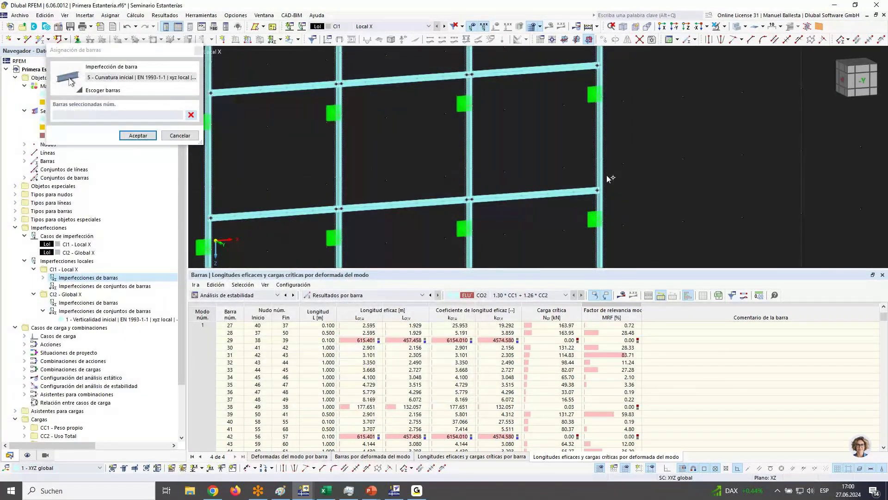
{"action": "middle_click_drag", "start_coordinate": [609, 178], "coordinate": [628, 158]}
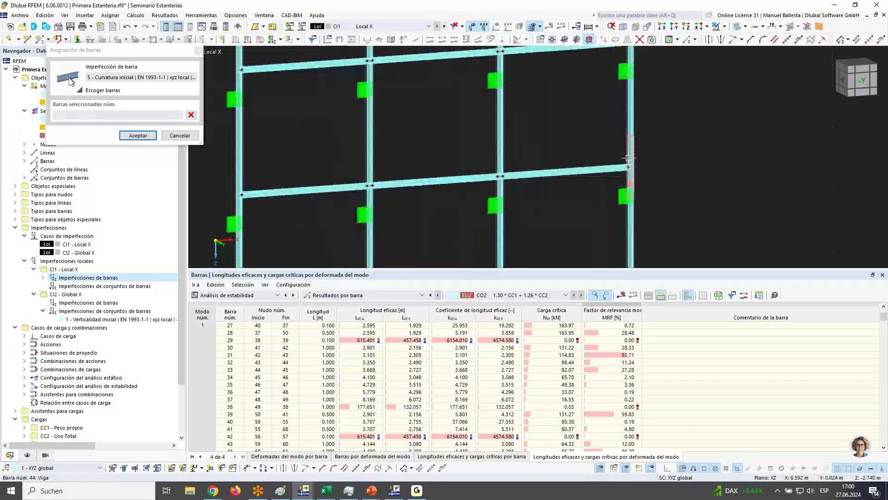
{"action": "scroll", "coordinate": [628, 158], "scroll_direction": "down", "scroll_amount": 1}
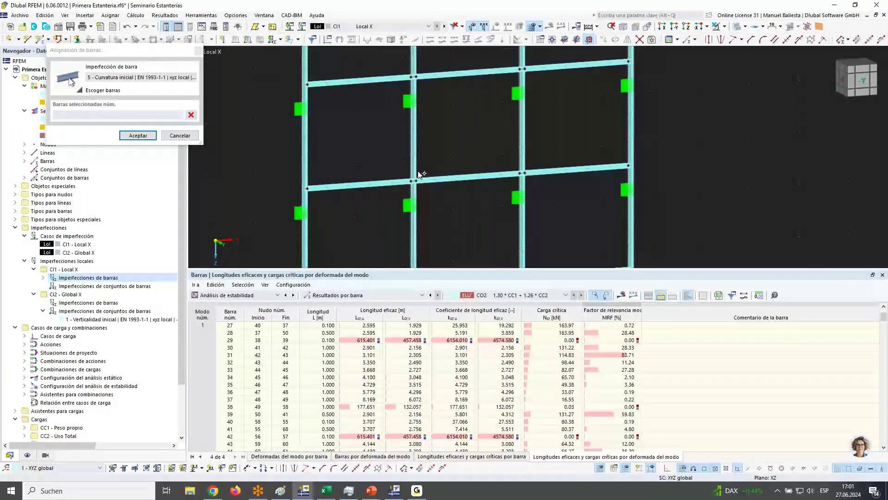
{"action": "left_click", "coordinate": [196, 136]}
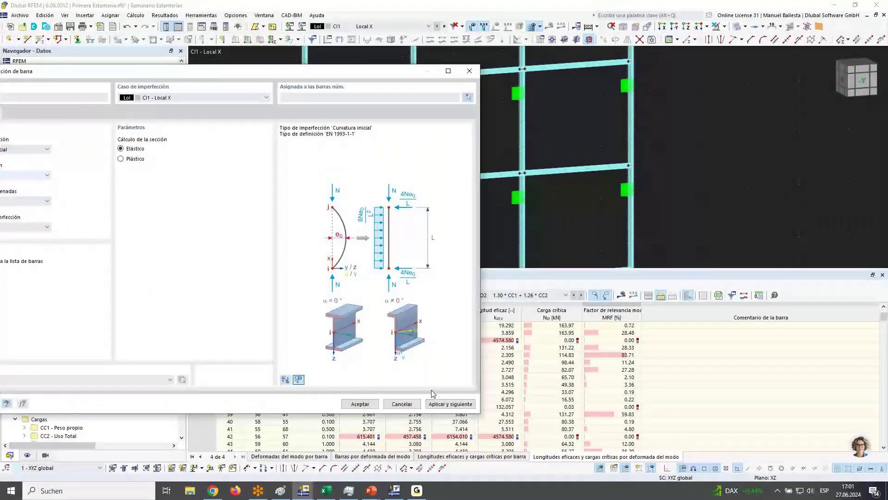
{"action": "key", "text": "Escape"}
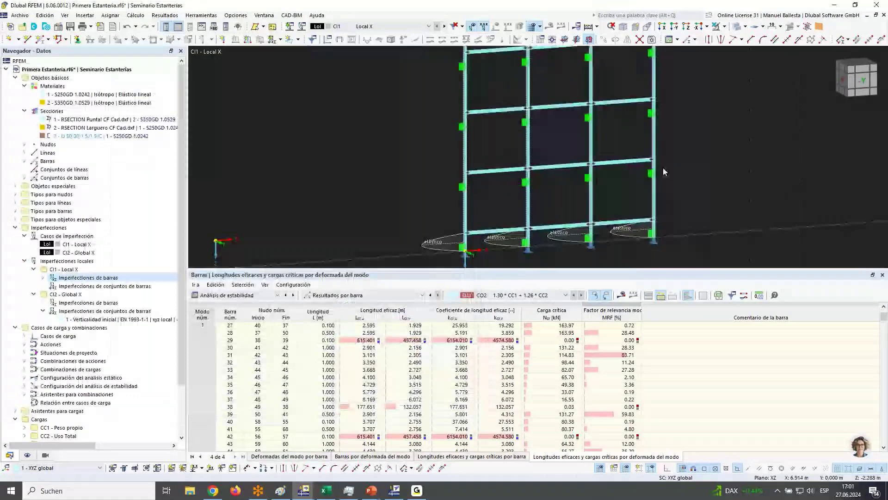
Connect the rack's lines and members at their intersections.
{"action": "scroll", "coordinate": [647, 115], "scroll_direction": "down", "scroll_amount": 5}
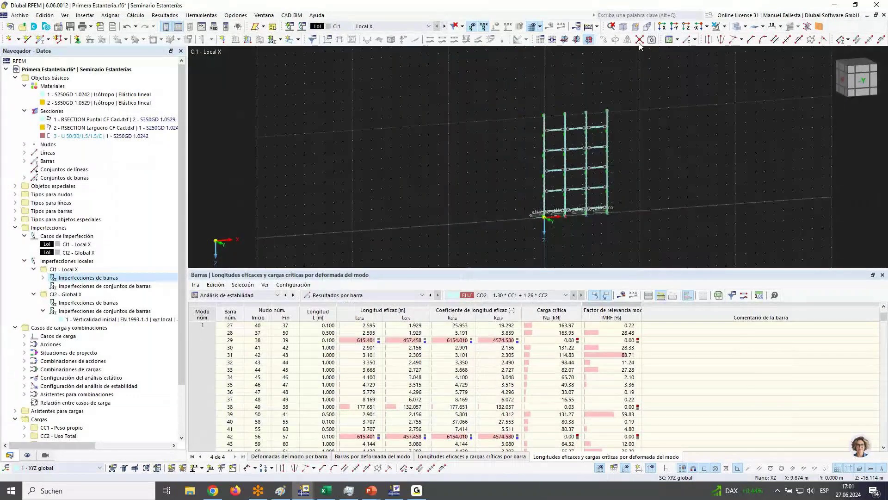
{"action": "left_click", "coordinate": [639, 39]}
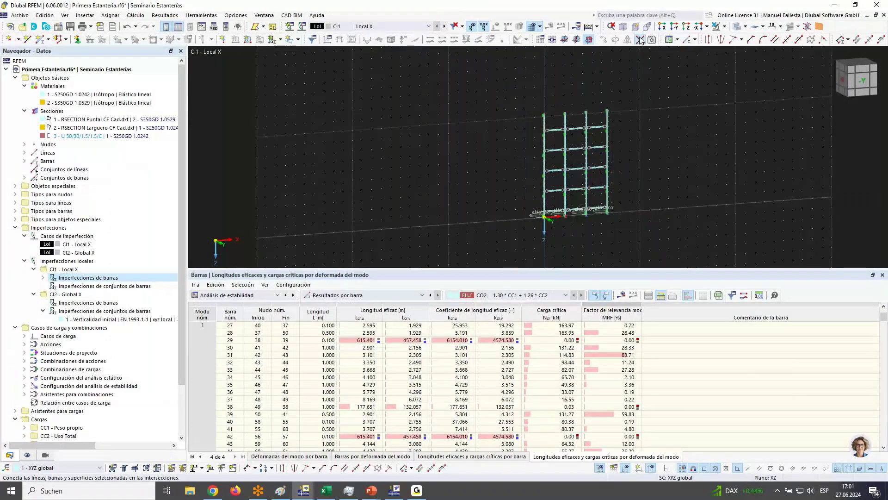
{"action": "left_click", "coordinate": [482, 284]}
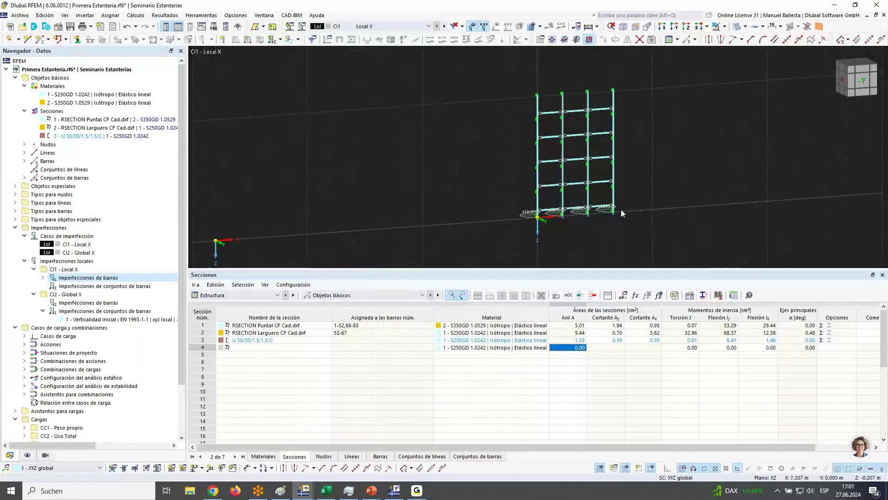
Define a new member imperfection in case Local X as an initial bow per EN 1993-1-1, referenced to the list of members, with elastic section calculation.
{"action": "scroll", "coordinate": [621, 213], "scroll_direction": "up", "scroll_amount": 5}
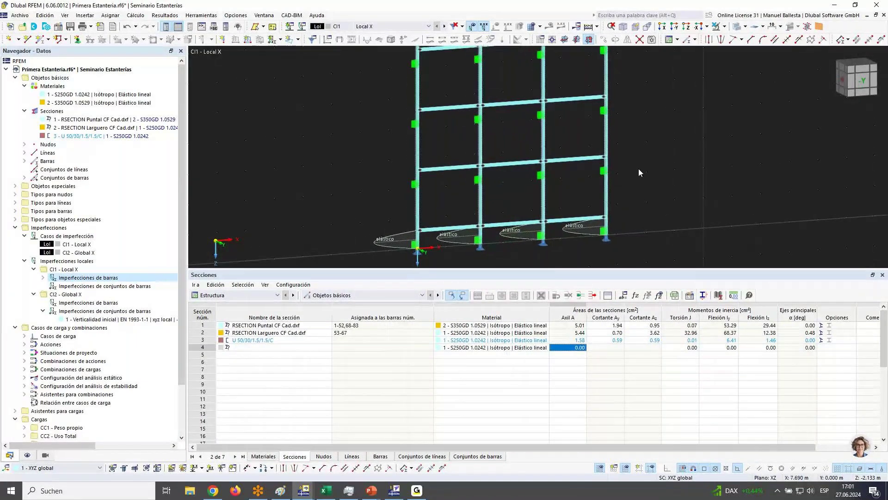
{"action": "scroll", "coordinate": [638, 173], "scroll_direction": "down", "scroll_amount": 2}
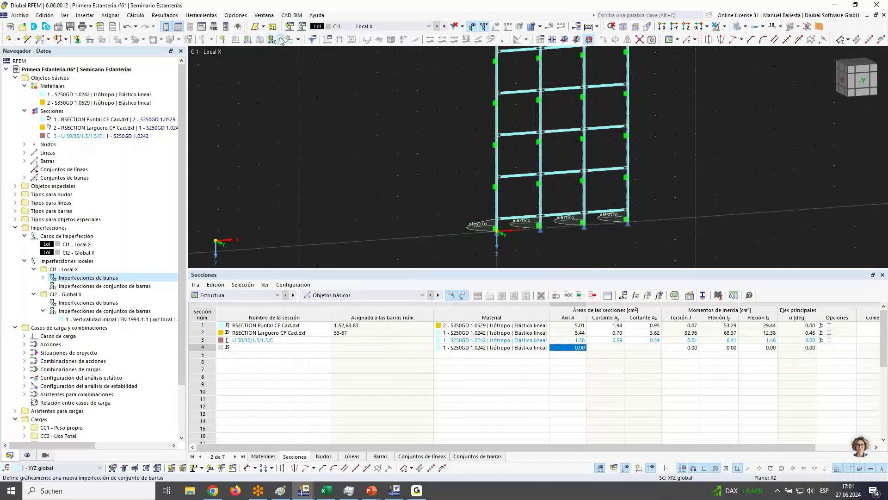
{"action": "left_click", "coordinate": [280, 40]}
{"action": "left_click", "coordinate": [308, 49]}
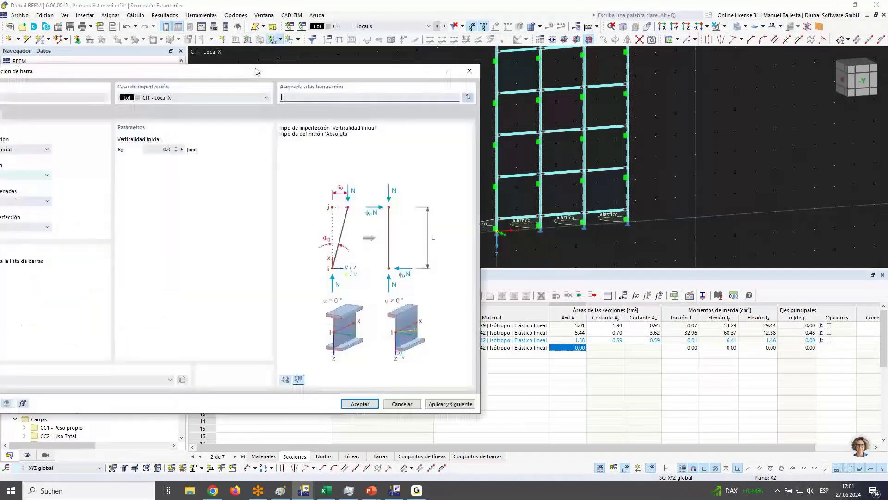
{"action": "left_click", "coordinate": [208, 158]}
{"action": "left_click", "coordinate": [195, 173]}
{"action": "left_click", "coordinate": [205, 184]}
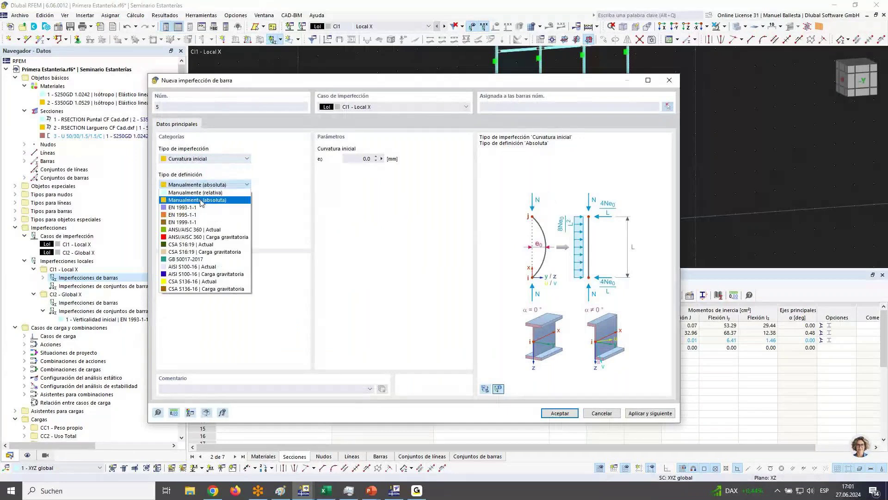
{"action": "left_click", "coordinate": [194, 207]}
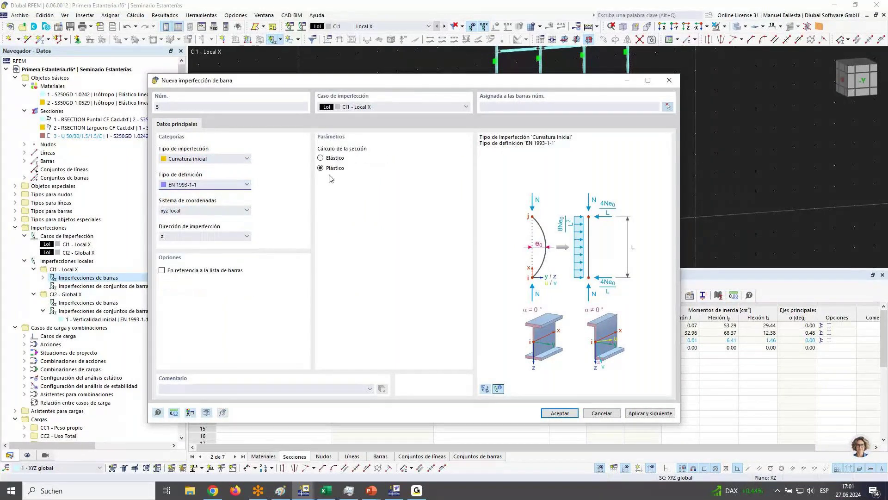
Display the model as wireframe and assign the initial bow to members 68, 6 and 7 of the first upright, continuing with another imperfection.
{"action": "left_click", "coordinate": [667, 106]}
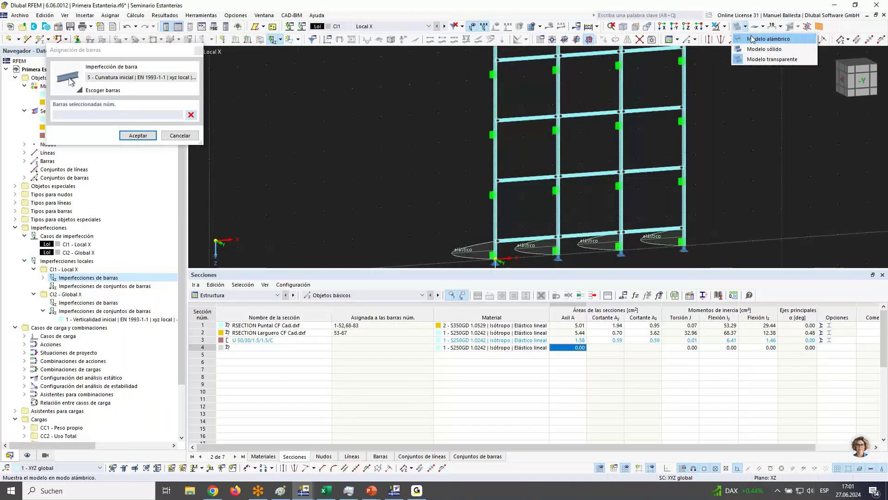
{"action": "left_click", "coordinate": [752, 39]}
{"action": "scroll", "coordinate": [502, 176], "scroll_direction": "up", "scroll_amount": 3}
{"action": "left_click", "coordinate": [528, 74]}
{"action": "left_click", "coordinate": [637, 116]}
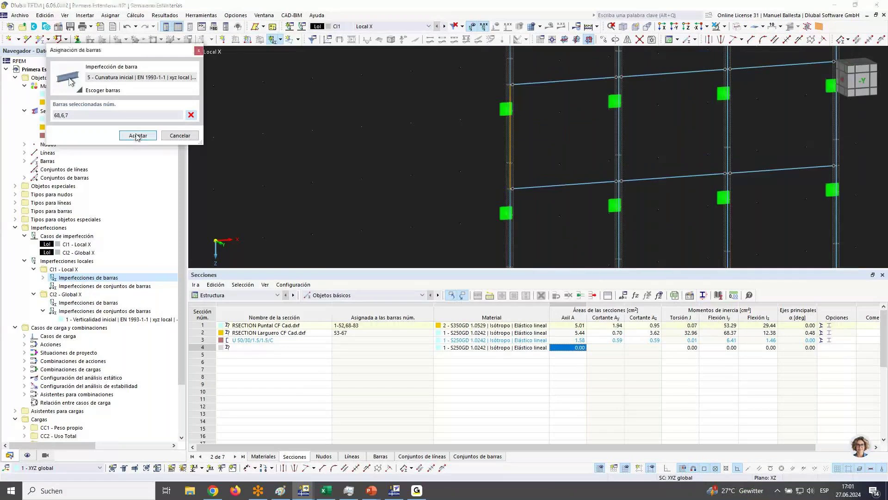
{"action": "left_click", "coordinate": [138, 135]}
{"action": "left_click", "coordinate": [650, 413]}
Assign the next initial bow to members 72, 19 and 20 of the second upright and apply it, continuing with another imperfection.
{"action": "left_click", "coordinate": [668, 107]}
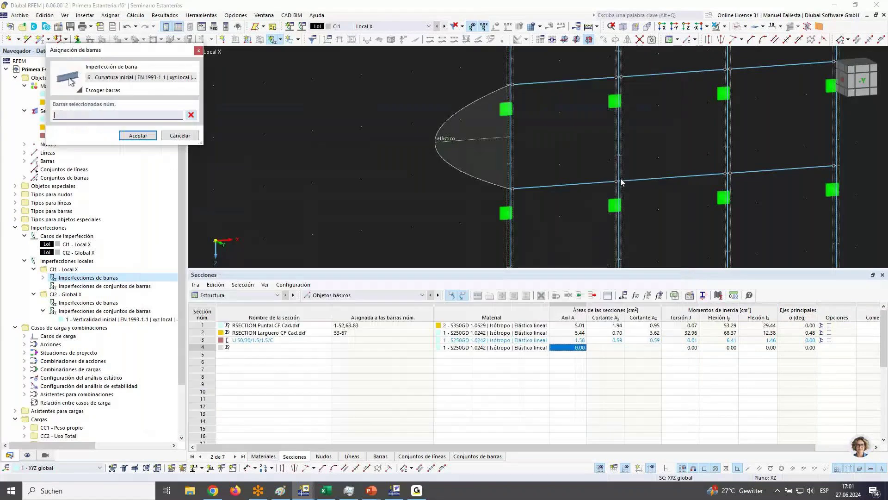
{"action": "left_click", "coordinate": [621, 138]}
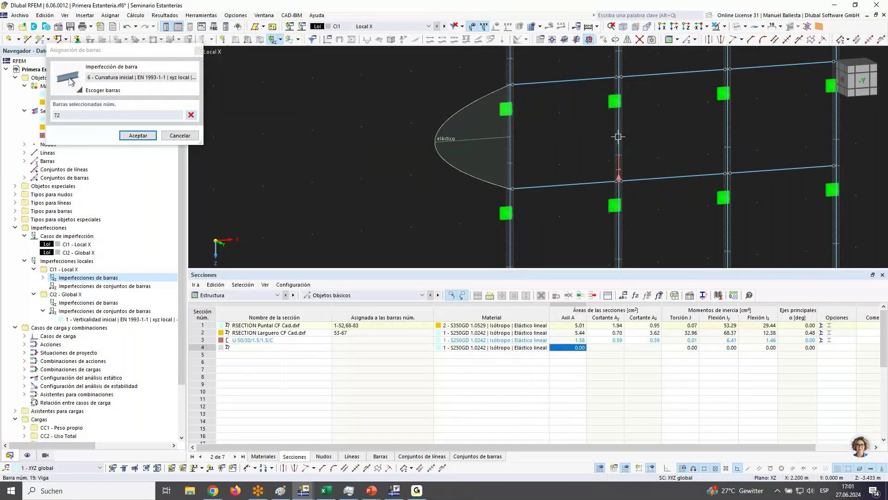
{"action": "left_click", "coordinate": [137, 135]}
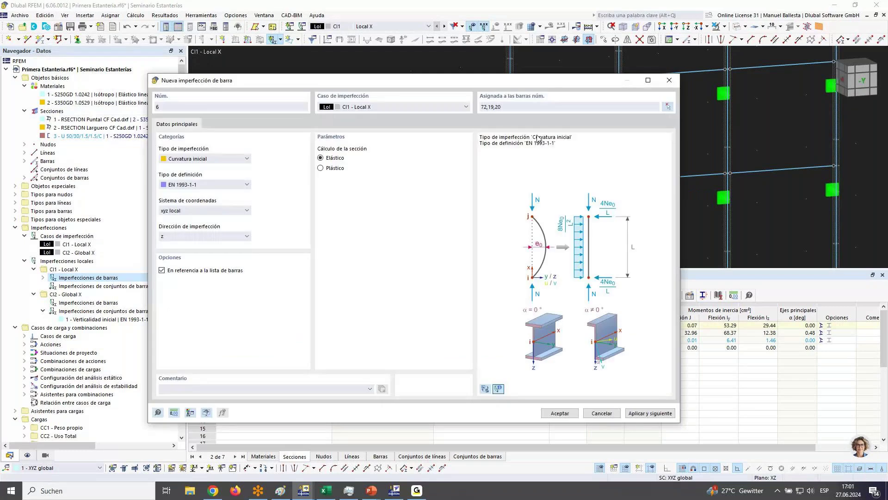
{"action": "left_click", "coordinate": [638, 412]}
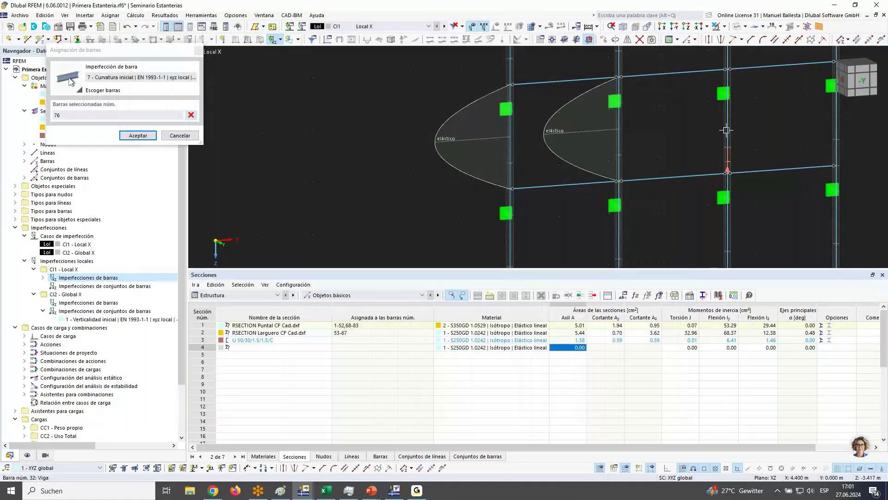
Assign the next initial bow to the third upright's members between the same two beam levels, starting with member 76, and apply it.
{"action": "left_click", "coordinate": [728, 79]}
{"action": "left_click", "coordinate": [154, 134]}
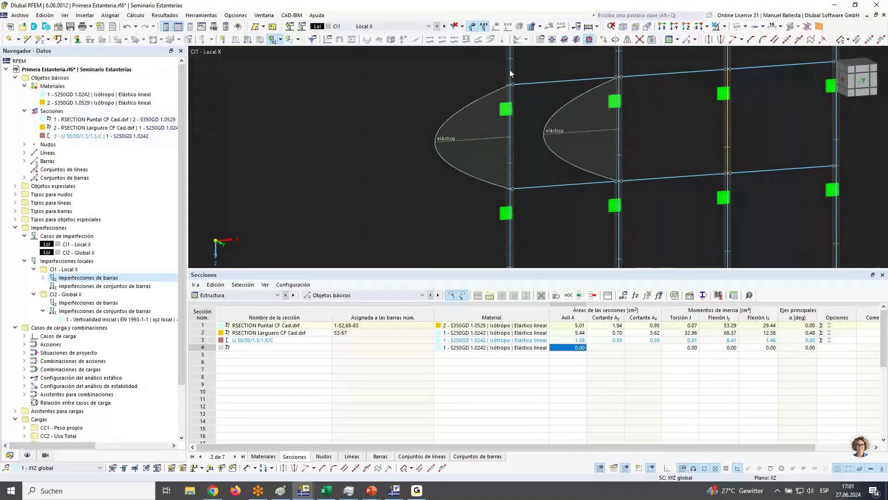
{"action": "left_click", "coordinate": [639, 413]}
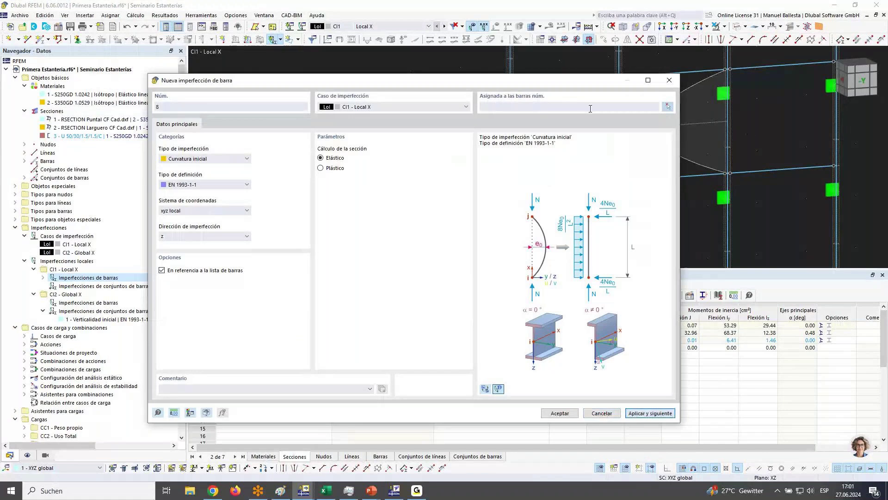
Assign the next initial bow to the fourth upright's members between the same two beam levels, including members 80 and 45, and apply it.
{"action": "left_click", "coordinate": [668, 105]}
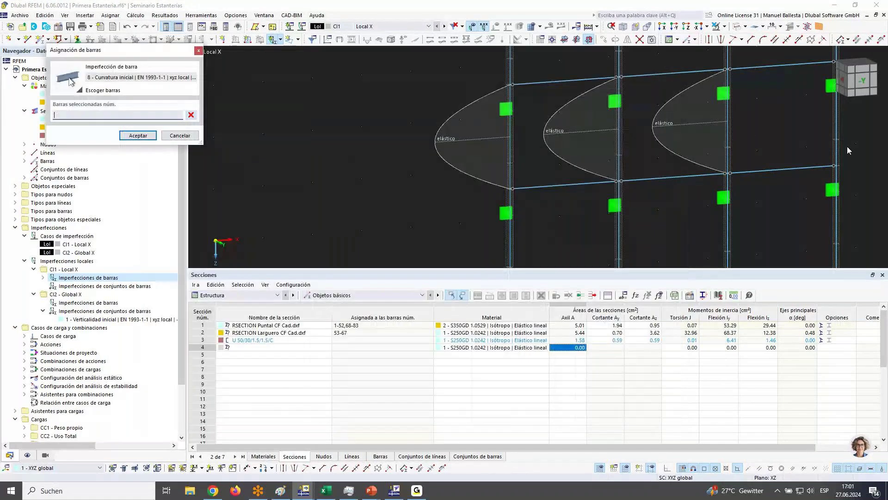
{"action": "left_click", "coordinate": [838, 153]}
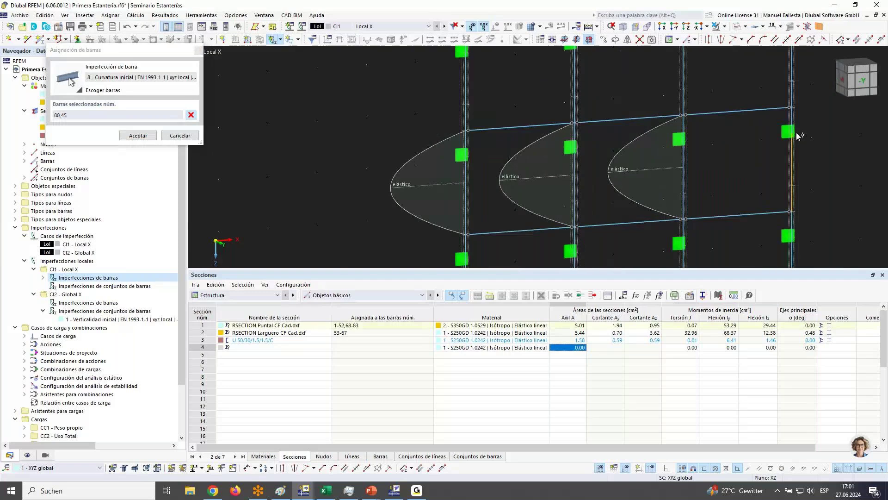
{"action": "left_click", "coordinate": [138, 135]}
{"action": "left_click", "coordinate": [650, 413]}
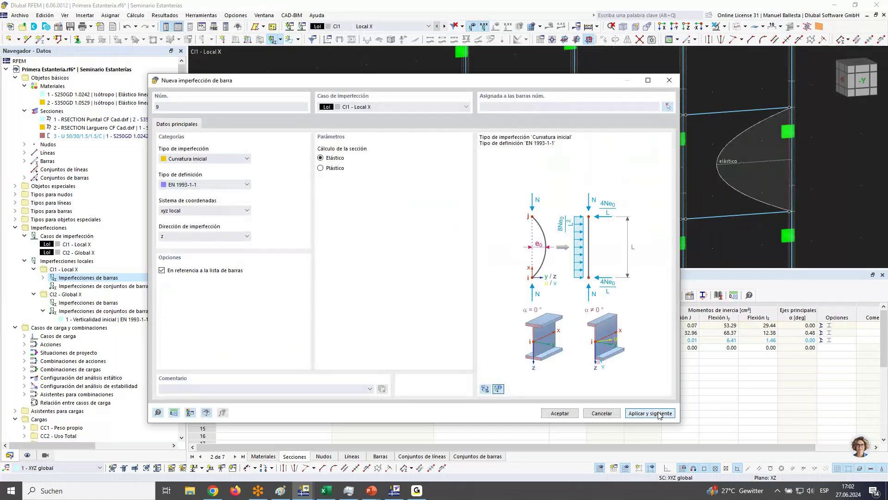
Assign the next initial bow to members 70, 10 and 11 of the first upright, between the two highest beam levels, and apply it.
{"action": "left_click", "coordinate": [669, 106]}
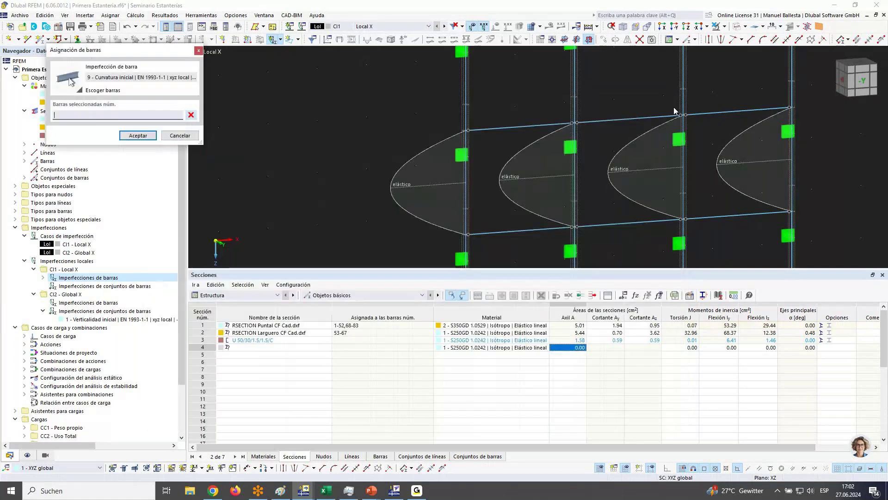
{"action": "scroll", "coordinate": [622, 111], "scroll_direction": "down", "scroll_amount": 1}
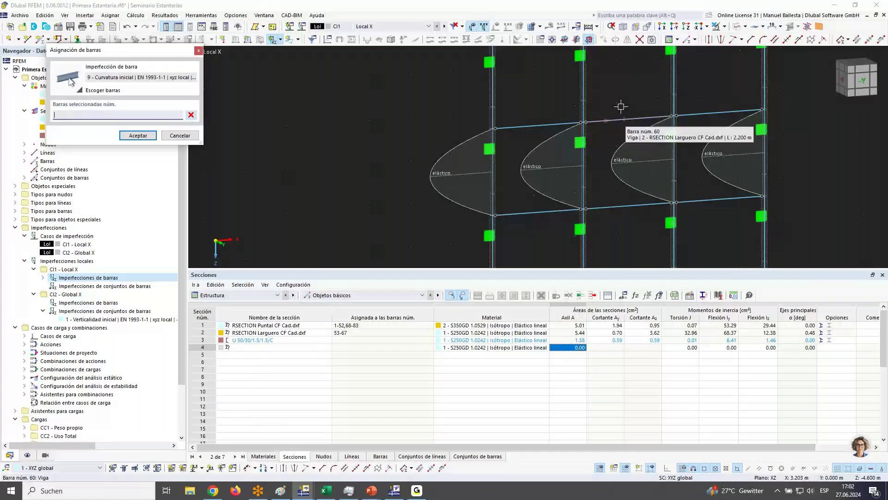
{"action": "scroll", "coordinate": [621, 107], "scroll_direction": "down", "scroll_amount": 1}
{"action": "type", "text": "70,10"}
{"action": "scroll", "coordinate": [505, 87], "scroll_direction": "up", "scroll_amount": 1}
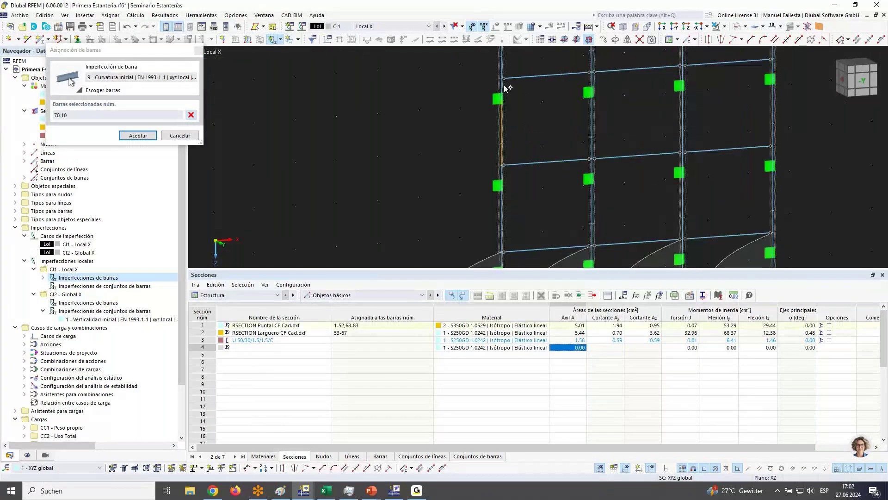
{"action": "left_click", "coordinate": [500, 88]}
{"action": "key", "text": "Return"}
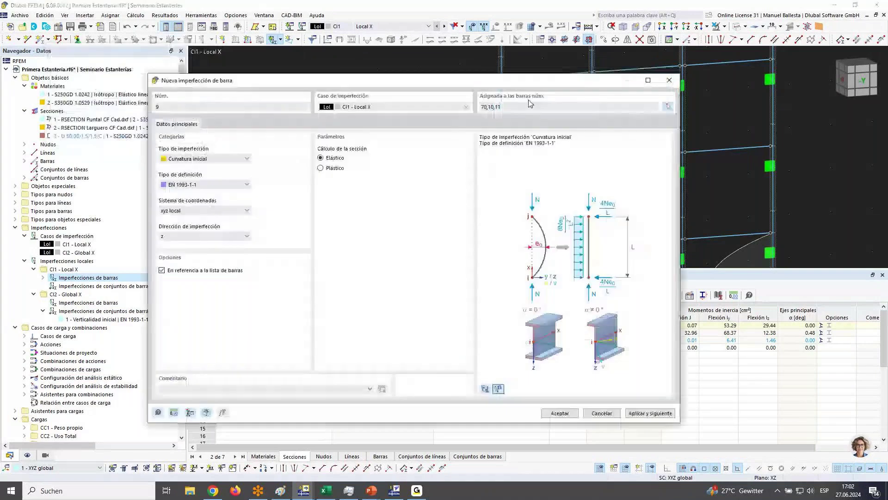
{"action": "left_click", "coordinate": [660, 414]}
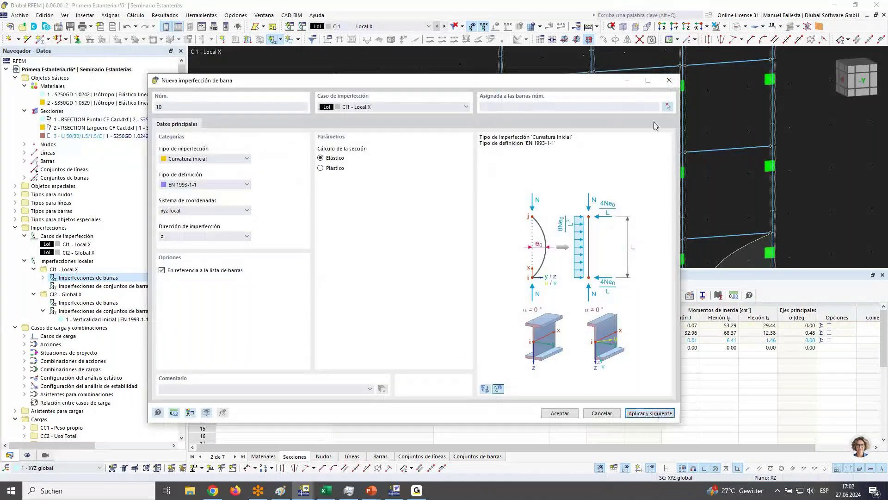
Assign the next initial bow to members 74, 23 and 24 of the second upright and apply it, continuing with another imperfection.
{"action": "left_click", "coordinate": [667, 107]}
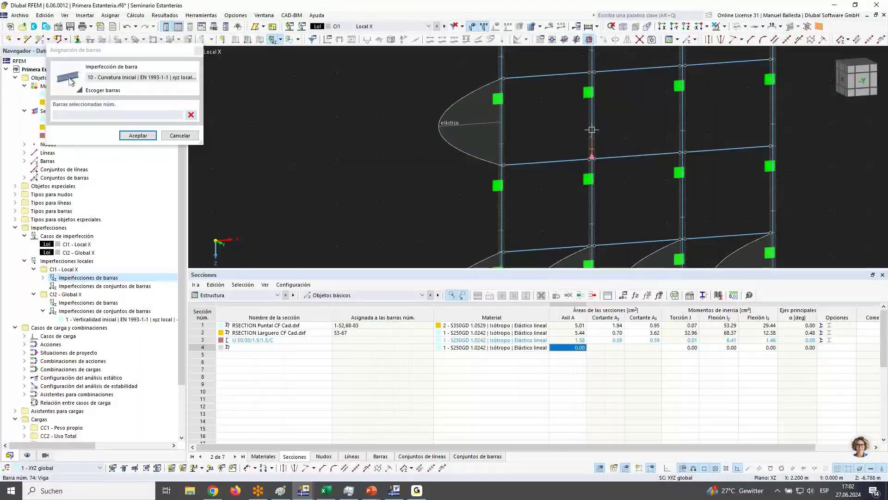
{"action": "left_click", "coordinate": [85, 116]}
{"action": "type", "text": "74,23,24"}
{"action": "key", "text": "Return"}
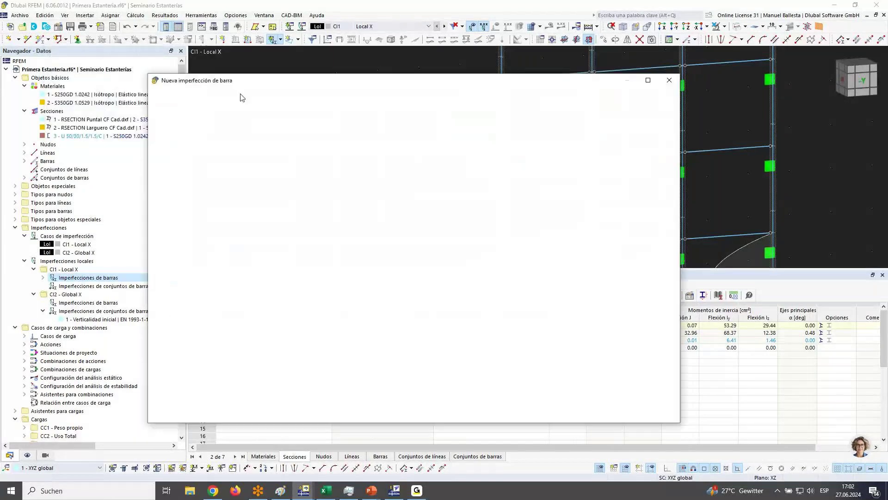
{"action": "key", "text": "Return"}
Assign the next initial bow to members 78, 36 and 37 of the third upright and apply it, continuing with another imperfection.
{"action": "left_click", "coordinate": [668, 107]}
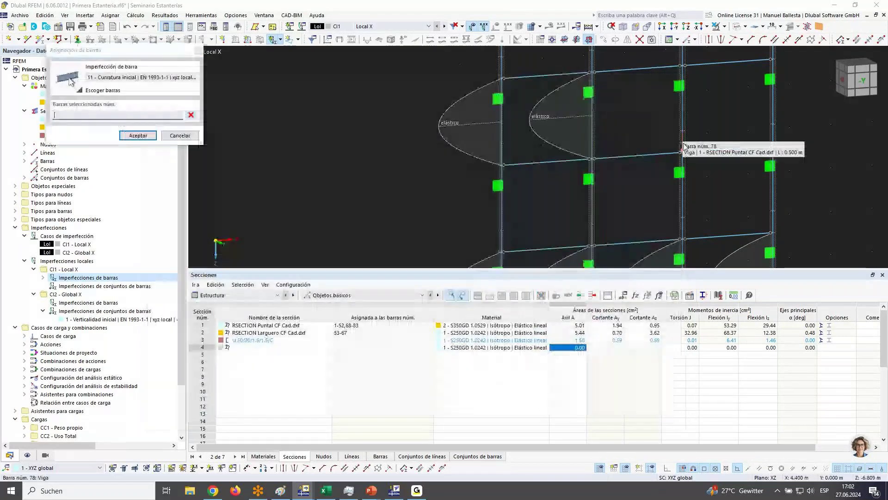
{"action": "left_click", "coordinate": [683, 148]}
{"action": "type", "text": ",36,37"}
{"action": "left_click", "coordinate": [138, 136]}
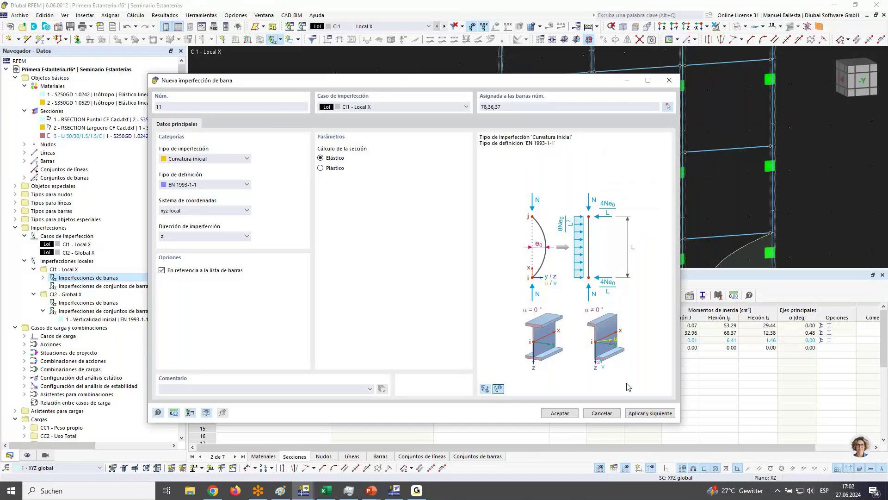
{"action": "left_click_drag", "start_coordinate": [561, 82], "coordinate": [333, 71]}
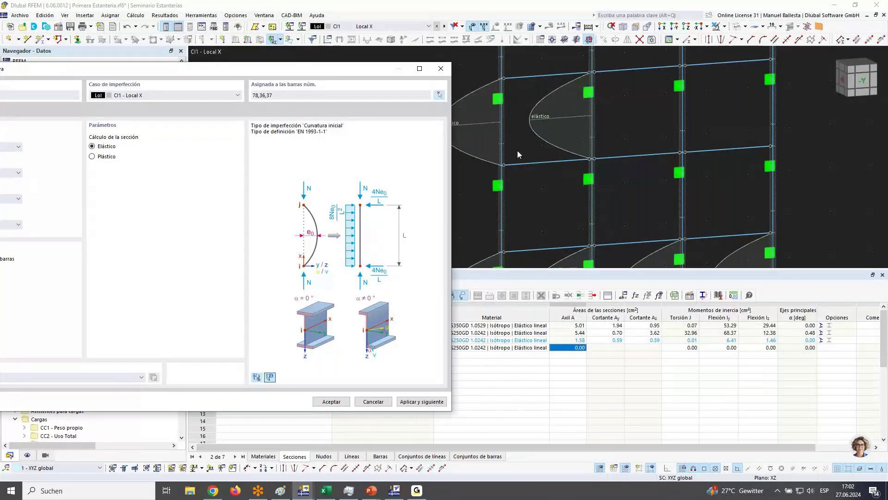
{"action": "left_click", "coordinate": [426, 400]}
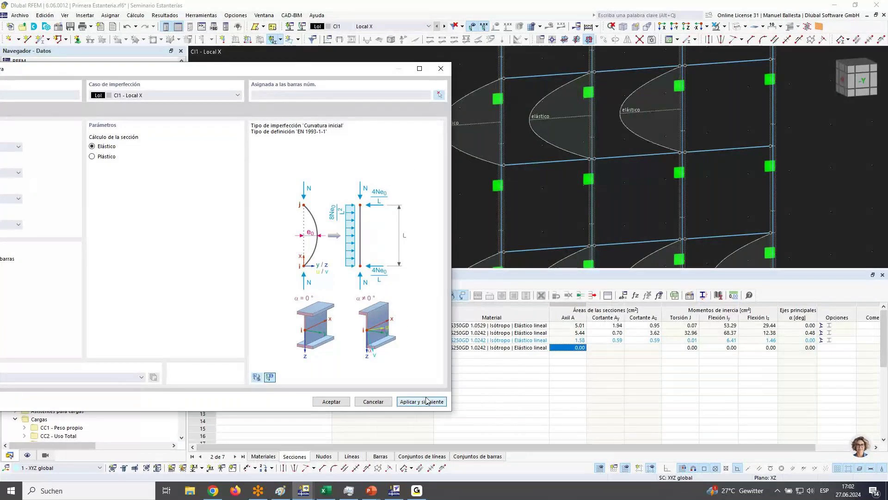
Assign the next initial bow to the fourth upright's members between the two highest beam levels, including members 82 and 49, and apply it.
{"action": "left_click", "coordinate": [439, 95]}
{"action": "left_click", "coordinate": [772, 111]}
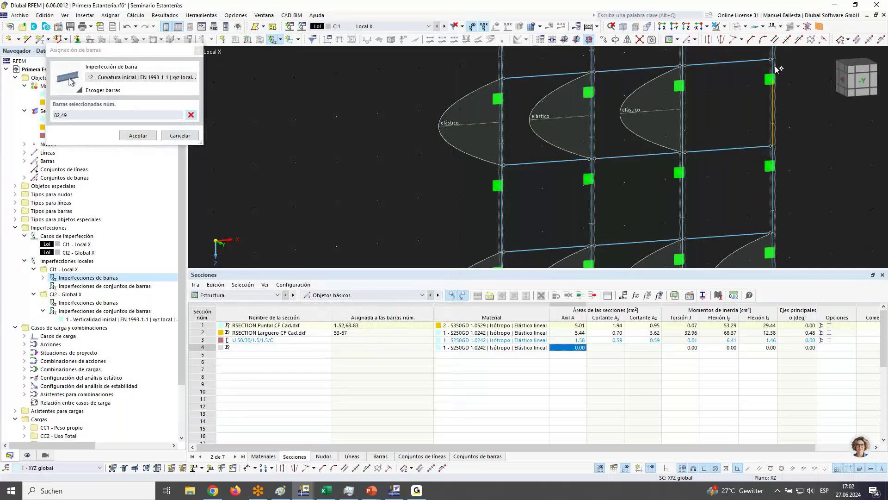
{"action": "left_click", "coordinate": [128, 137]}
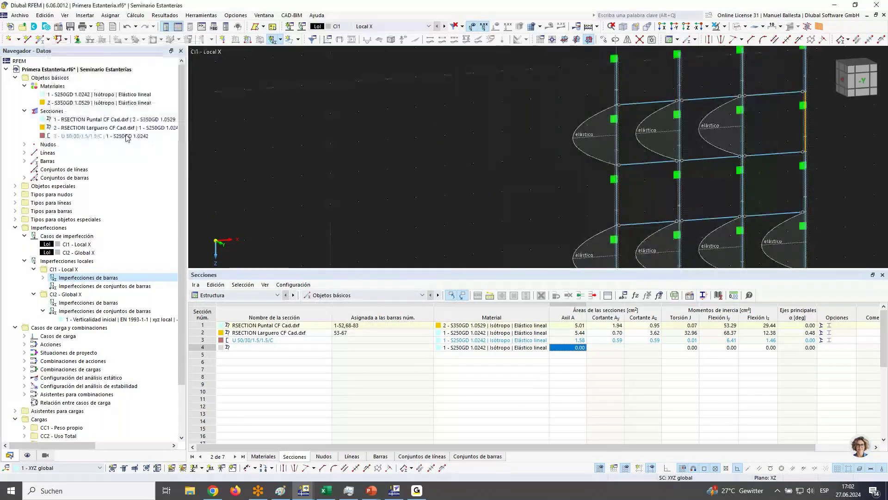
{"action": "left_click", "coordinate": [405, 402]}
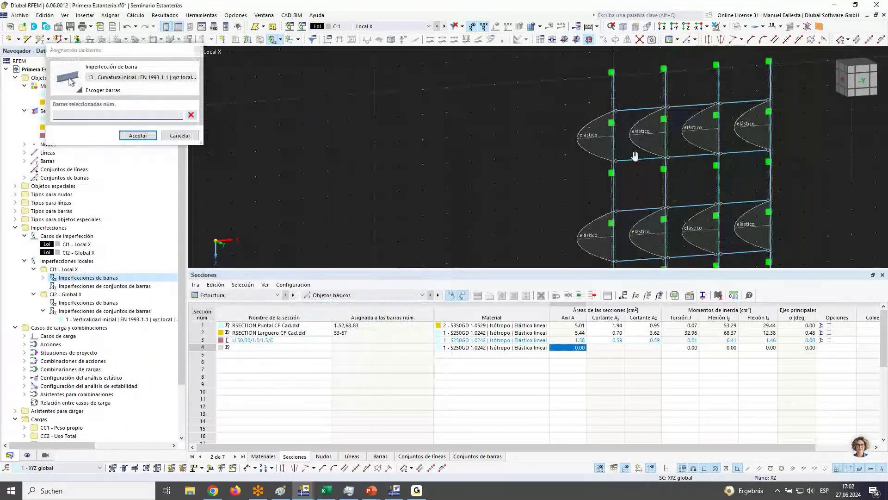
{"action": "scroll", "coordinate": [635, 156], "scroll_direction": "down", "scroll_amount": 2}
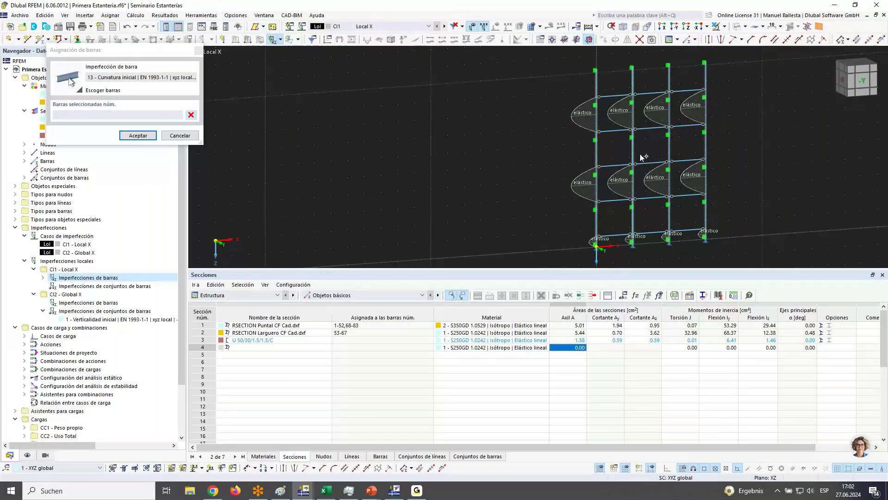
{"action": "scroll", "coordinate": [539, 229], "scroll_direction": "up", "scroll_amount": 1}
{"action": "scroll", "coordinate": [666, 222], "scroll_direction": "down", "scroll_amount": 1}
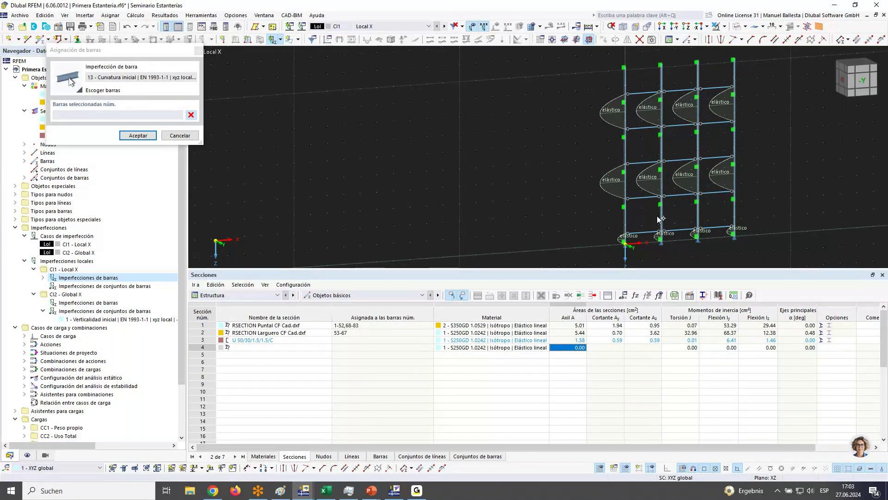
{"action": "left_click_drag", "start_coordinate": [131, 52], "coordinate": [278, 70]}
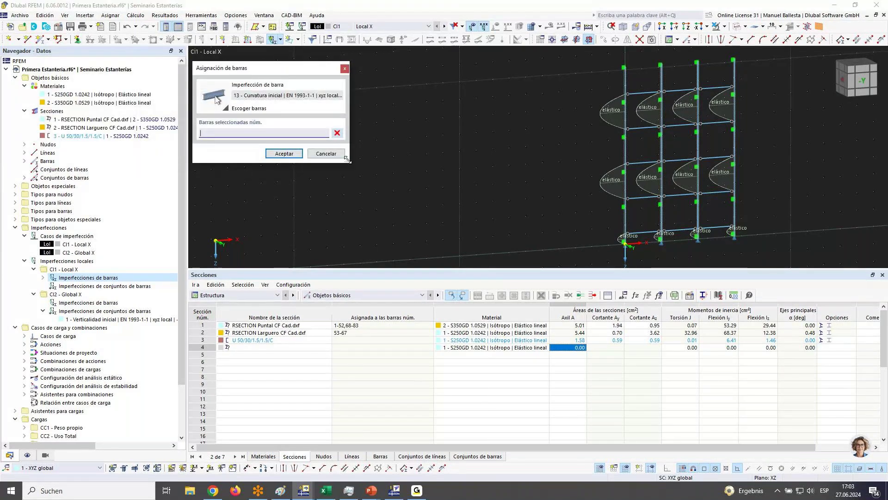
{"action": "left_click", "coordinate": [331, 155]}
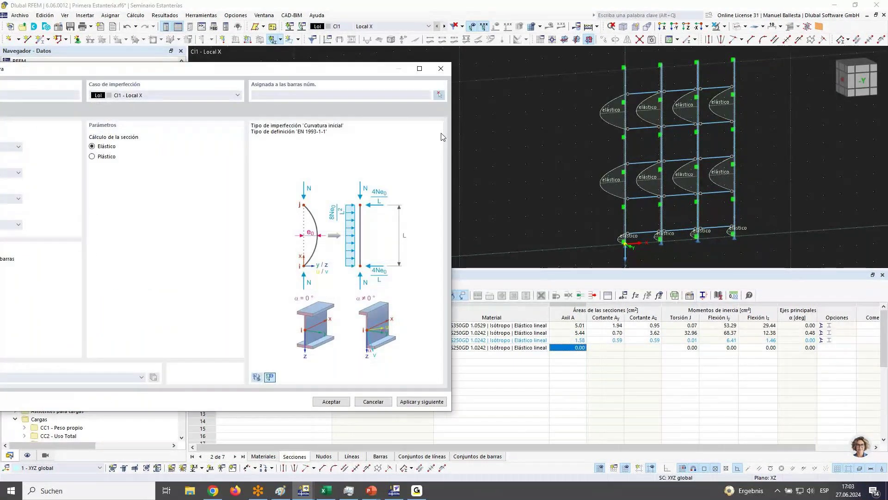
Set the imperfection direction to -z and apply the bow to members 13, 4 and 5 of the first upright, between the two lowest beam levels.
{"action": "left_click", "coordinate": [118, 238]}
{"action": "key", "text": "Down"}
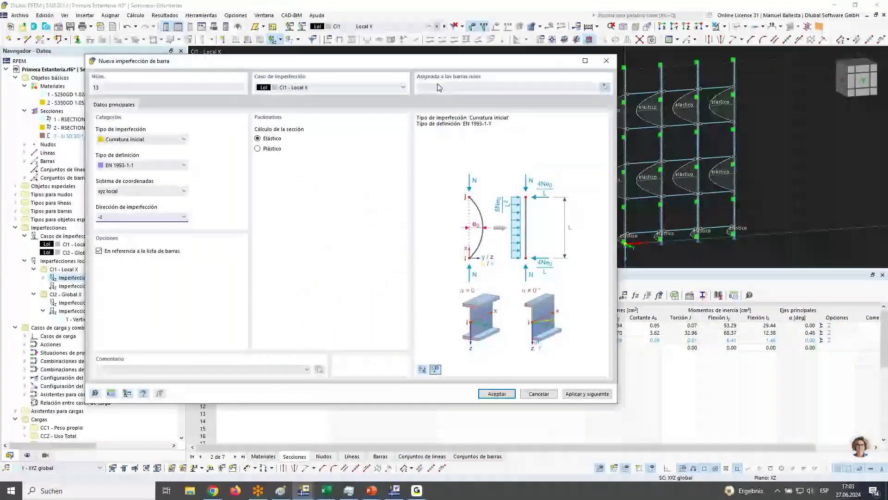
{"action": "left_click", "coordinate": [604, 87]}
{"action": "scroll", "coordinate": [645, 213], "scroll_direction": "up", "scroll_amount": 3}
{"action": "left_click", "coordinate": [627, 214]}
{"action": "left_click", "coordinate": [615, 208]}
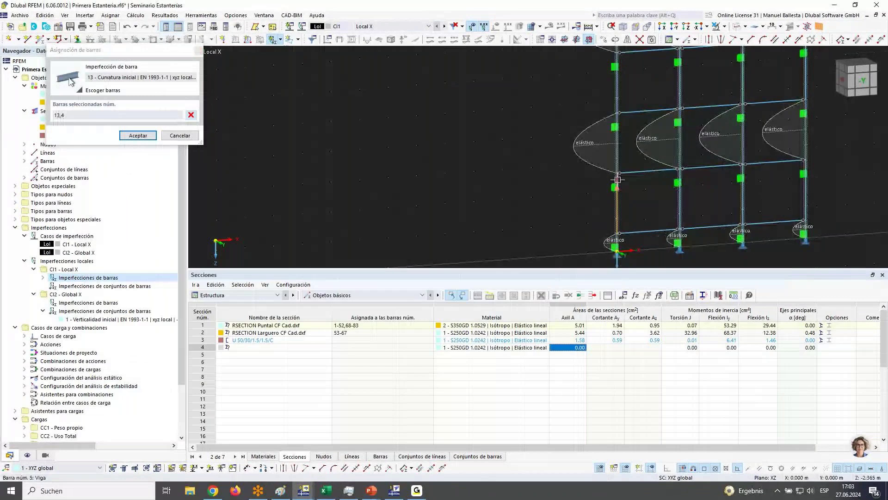
{"action": "left_click", "coordinate": [618, 180]}
{"action": "key", "text": "Return"}
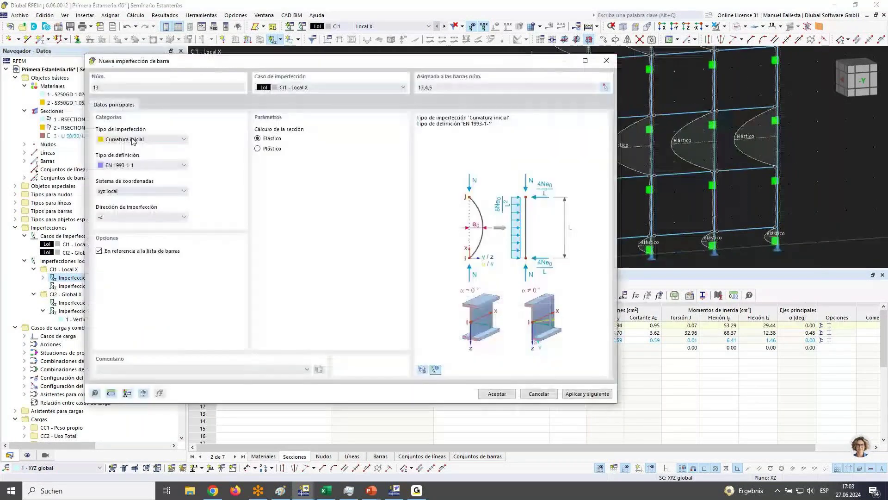
{"action": "left_click", "coordinate": [581, 396]}
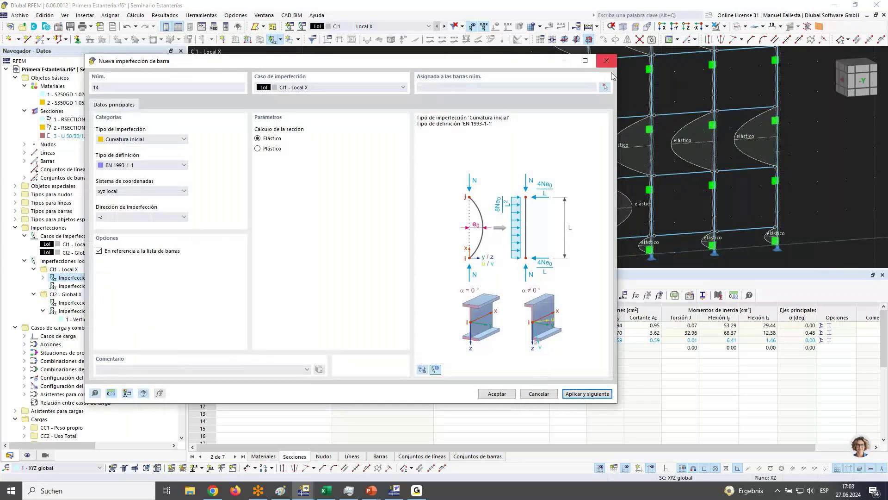
Assign the next -z initial bow to members 26, 17 and 18 of the second upright and apply it, continuing with another imperfection.
{"action": "left_click", "coordinate": [605, 87]}
{"action": "left_click", "coordinate": [653, 218]}
{"action": "left_click", "coordinate": [651, 197]}
{"action": "left_click", "coordinate": [652, 185]}
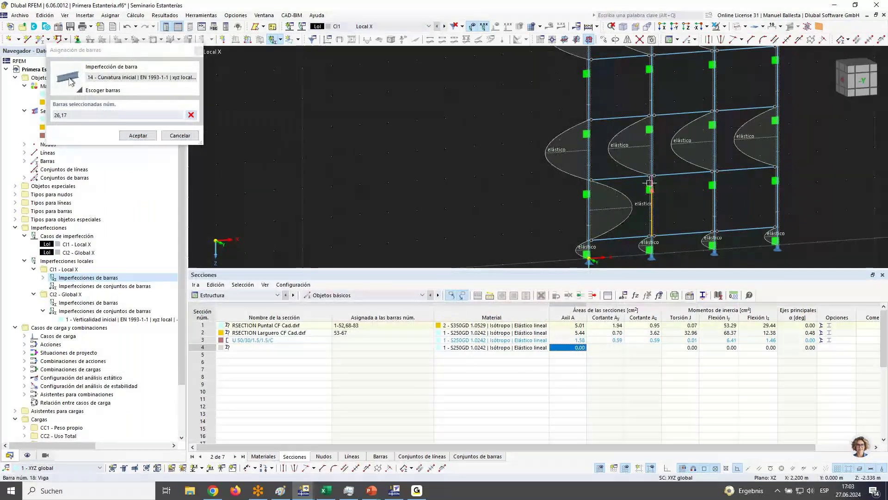
{"action": "left_click", "coordinate": [138, 135]}
{"action": "left_click", "coordinate": [593, 394]}
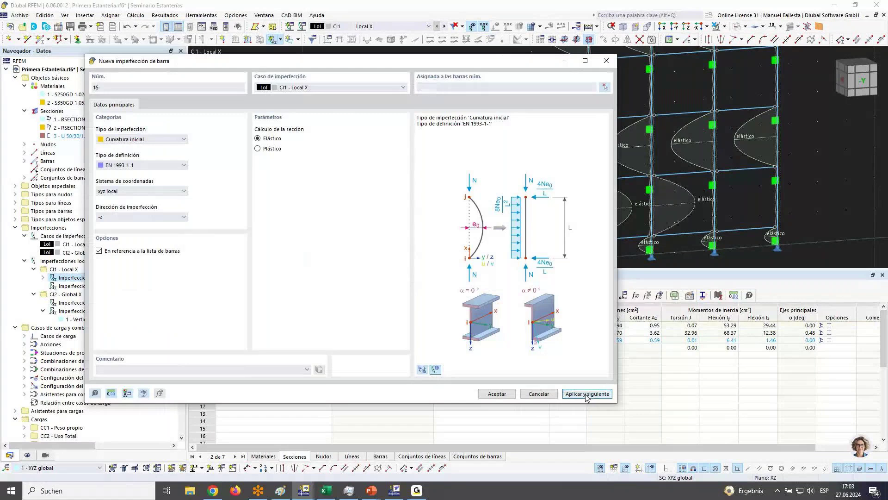
Assign the next -z initial bow to members 39, 30 and 31 of the third upright and apply it, continuing with another imperfection.
{"action": "left_click", "coordinate": [604, 87]}
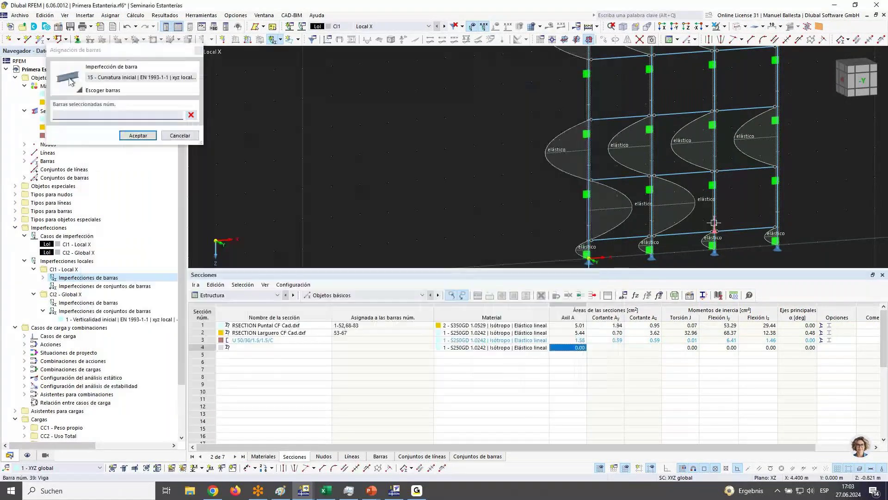
{"action": "left_click", "coordinate": [713, 207]}
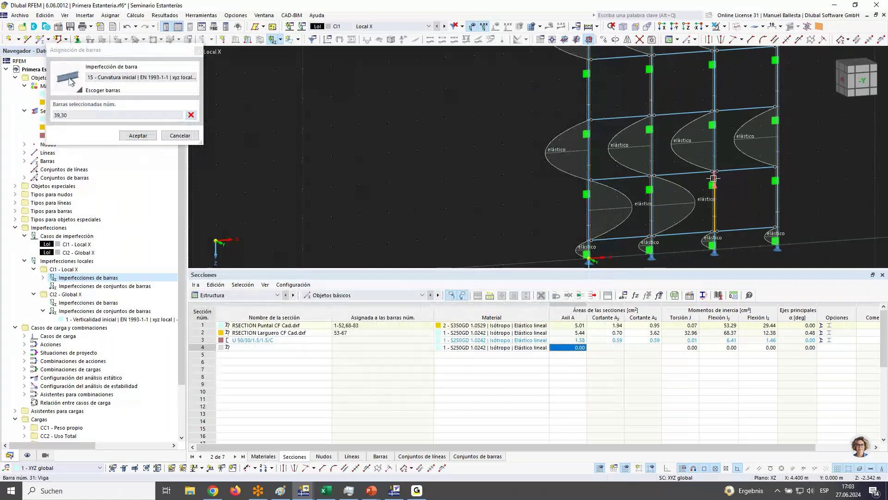
{"action": "key", "text": "Return"}
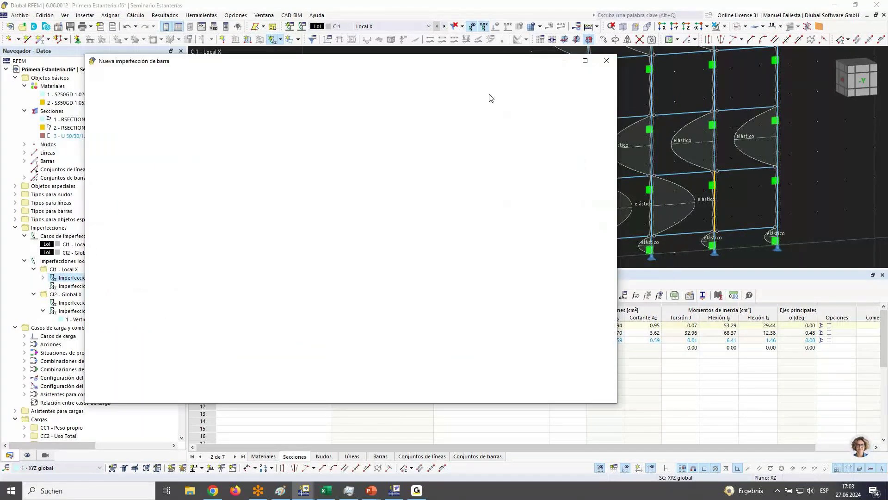
Assign the next -z initial bow to members 52, 43 and 44 of the fourth upright and apply it, continuing with another imperfection.
{"action": "left_click", "coordinate": [605, 88]}
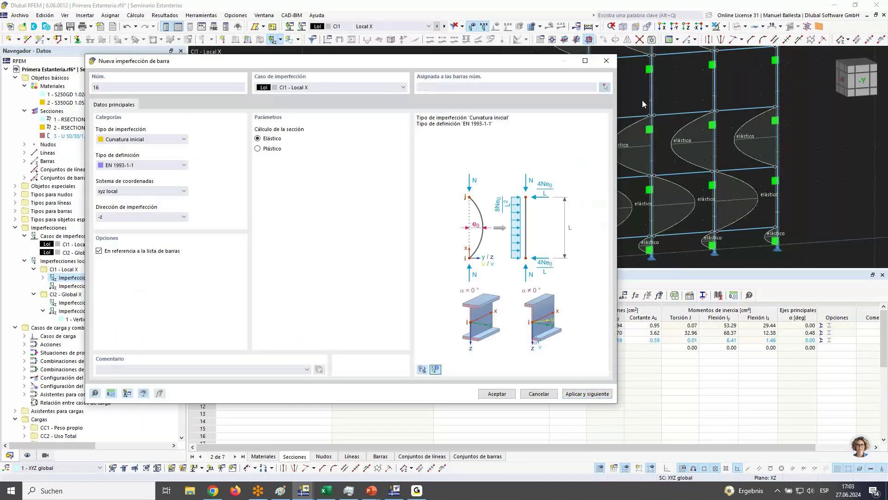
{"action": "left_click", "coordinate": [778, 204]}
{"action": "left_click", "coordinate": [777, 175]}
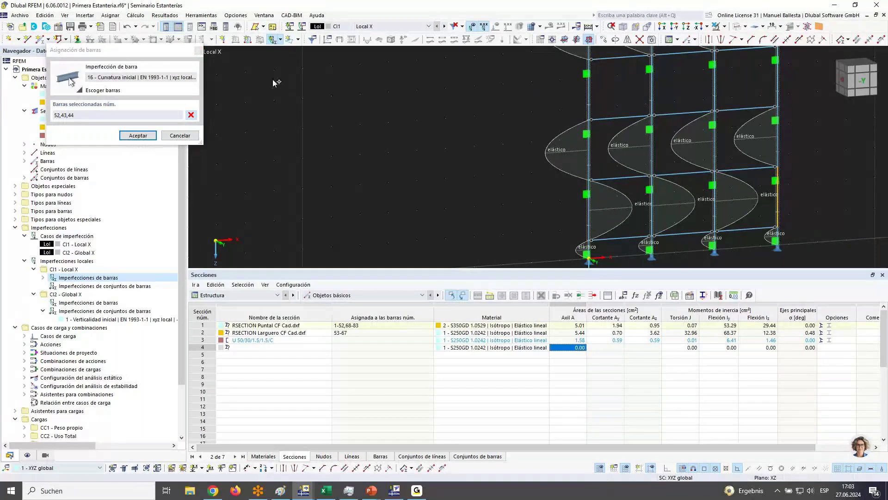
{"action": "left_click", "coordinate": [137, 135]}
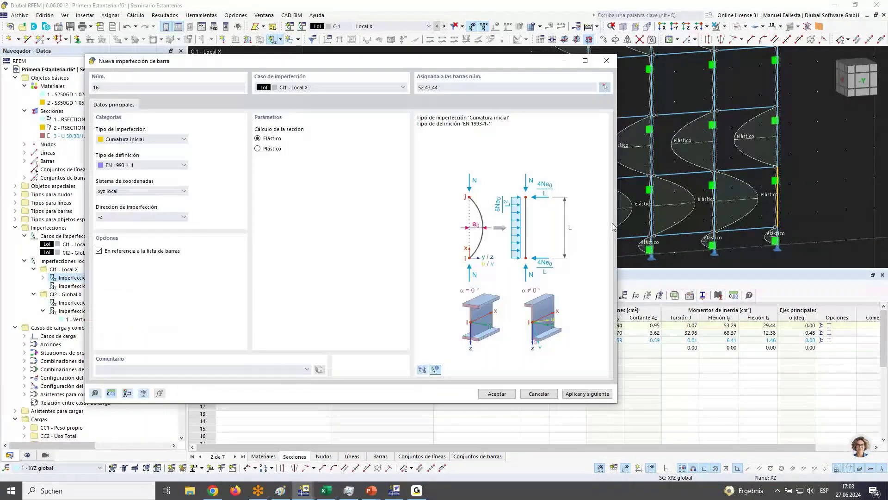
{"action": "left_click", "coordinate": [587, 393]}
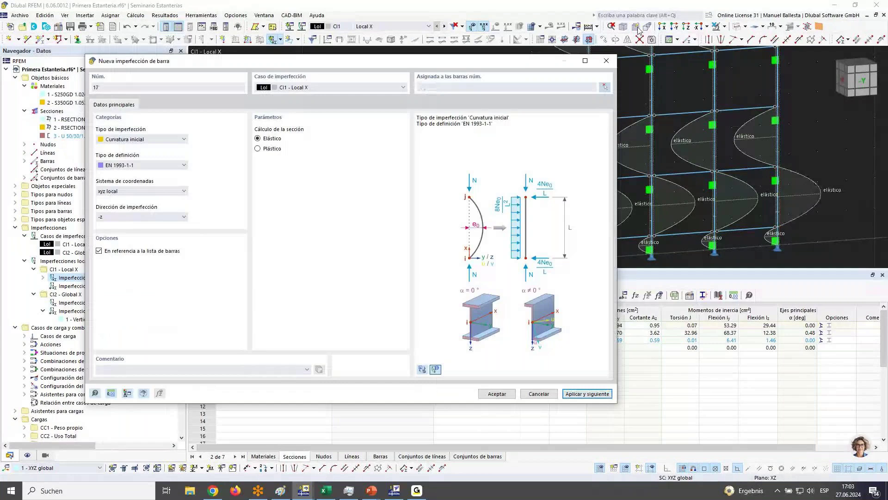
Assign the -z initial bow to members 69, 8 and 9 of the first upright, between the third and fourth beam levels, and apply it.
{"action": "left_click", "coordinate": [605, 87]}
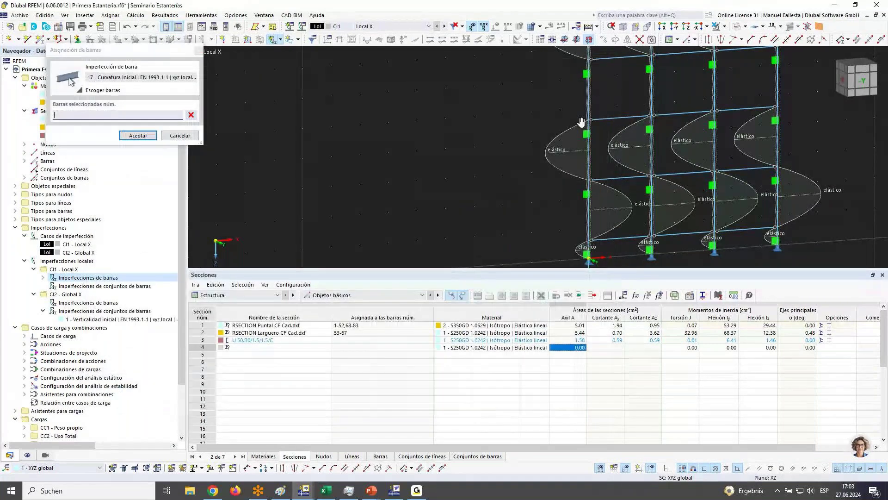
{"action": "middle_click_drag", "start_coordinate": [581, 121], "coordinate": [554, 100]}
{"action": "left_click", "coordinate": [560, 109]}
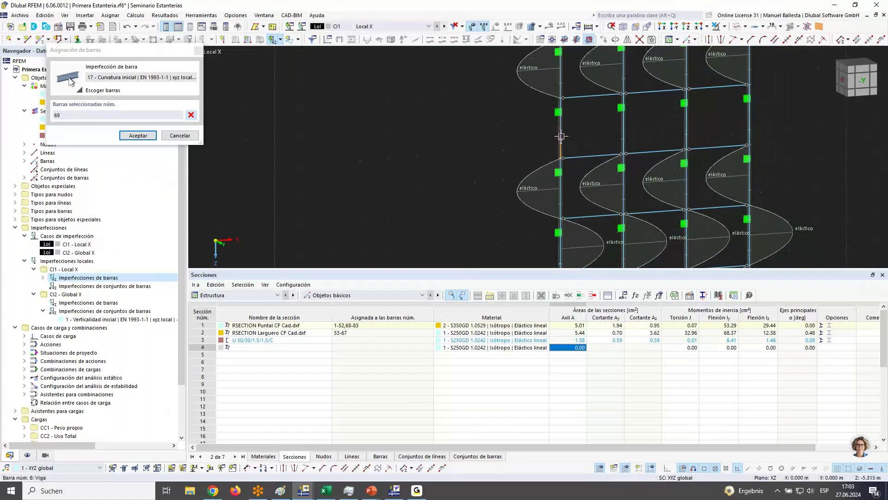
{"action": "left_click", "coordinate": [561, 106]}
{"action": "scroll", "coordinate": [580, 126], "scroll_direction": "down", "scroll_amount": 2}
{"action": "scroll", "coordinate": [561, 152], "scroll_direction": "up", "scroll_amount": 1}
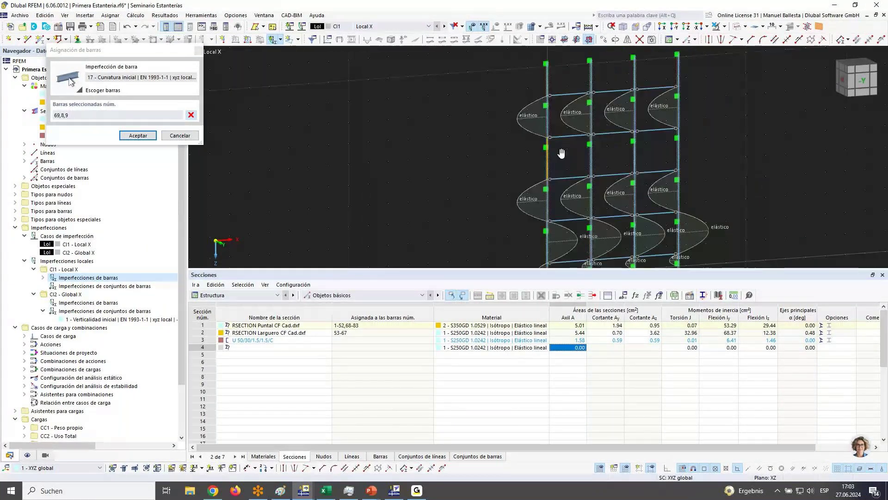
{"action": "left_click", "coordinate": [138, 136]}
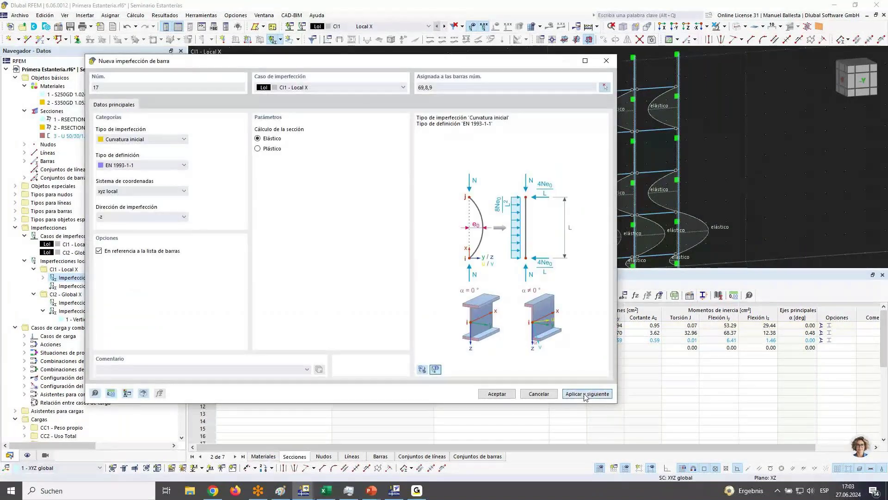
{"action": "left_click", "coordinate": [585, 394]}
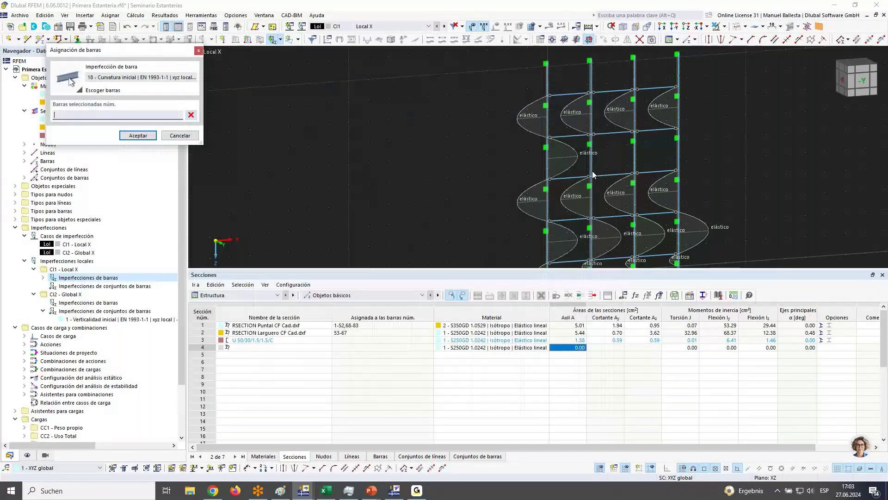
Assign the next -z initial bow to members 73, 21 and 22 of the second upright, between the third and fourth beam levels.
{"action": "left_click", "coordinate": [591, 171]}
{"action": "left_click", "coordinate": [591, 156]}
{"action": "left_click", "coordinate": [589, 139]}
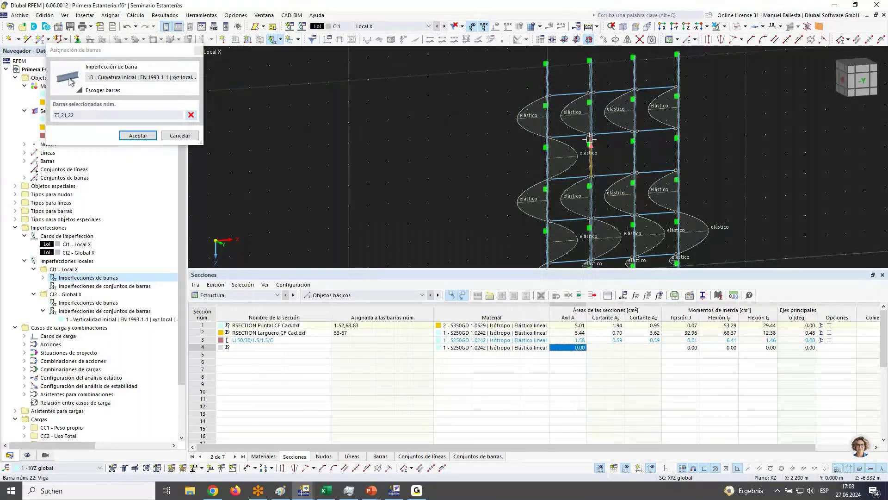
{"action": "left_click", "coordinate": [138, 135]}
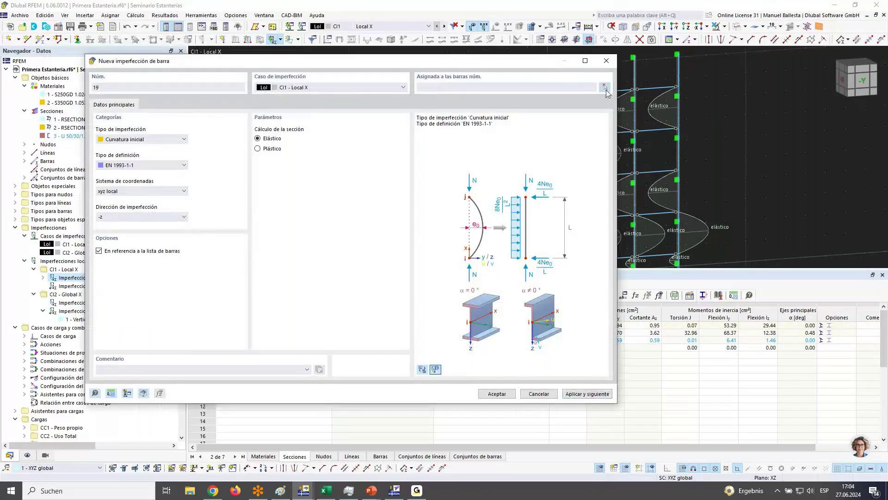
Assign the next -z initial bow to members 77, 34 and 35 of the third upright and apply it, continuing with another imperfection.
{"action": "left_click", "coordinate": [604, 87]}
{"action": "left_click", "coordinate": [637, 174]}
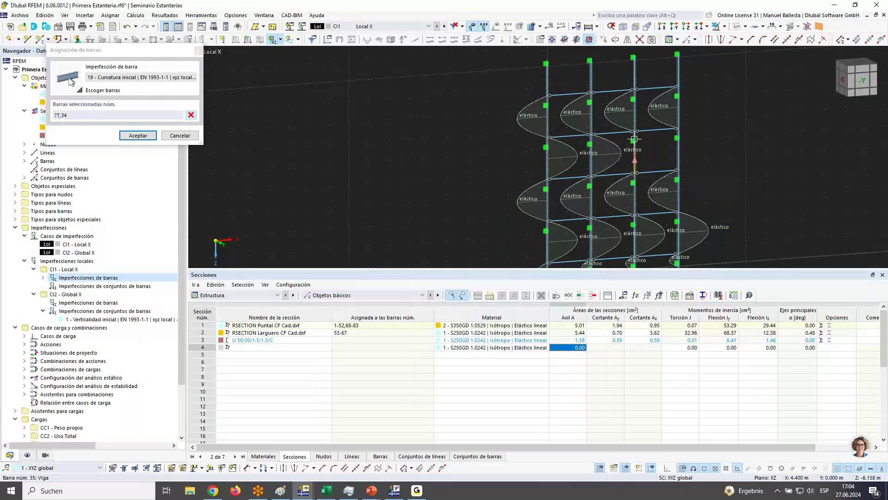
{"action": "left_click", "coordinate": [138, 135]}
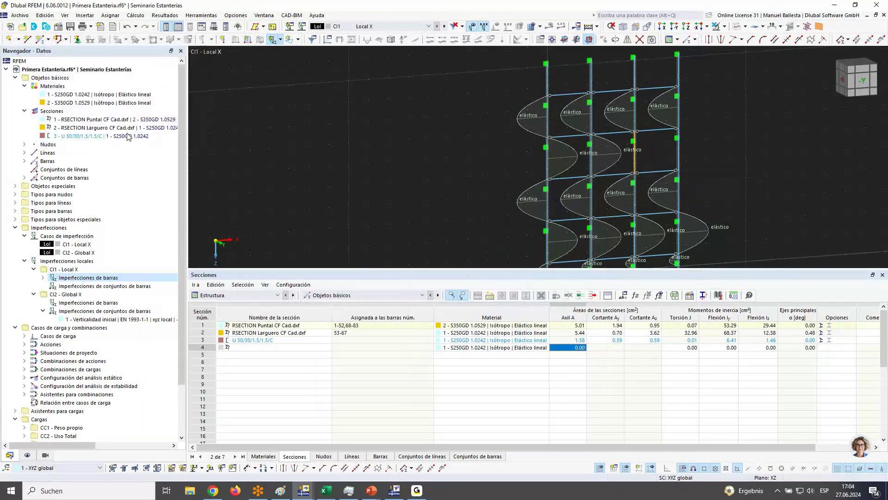
{"action": "left_click", "coordinate": [585, 397]}
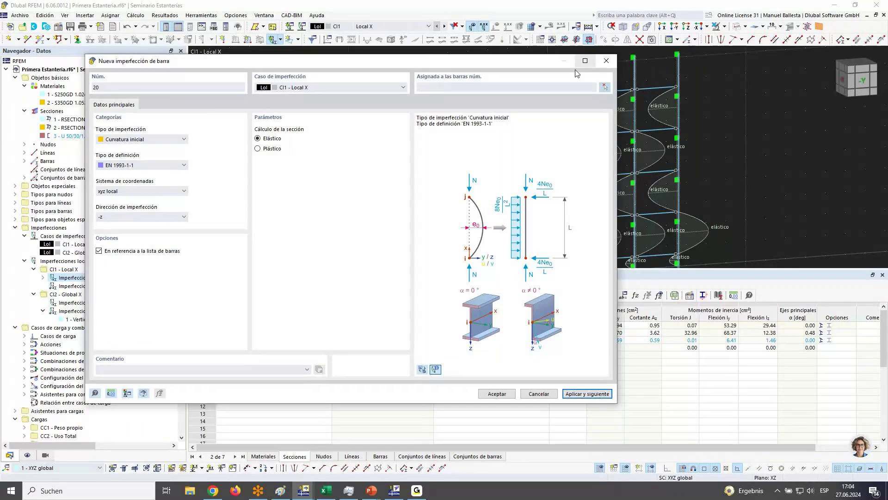
Assign the last -z initial bow to members 81, 47 and 48 of the fourth upright and finish defining member imperfections.
{"action": "left_click", "coordinate": [605, 88]}
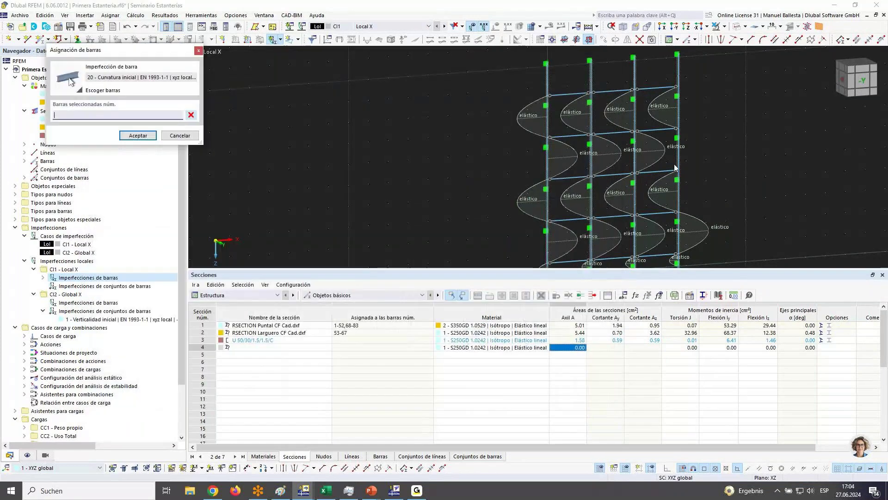
{"action": "left_click", "coordinate": [679, 152]}
{"action": "left_click", "coordinate": [679, 136]}
{"action": "left_click", "coordinate": [138, 135]}
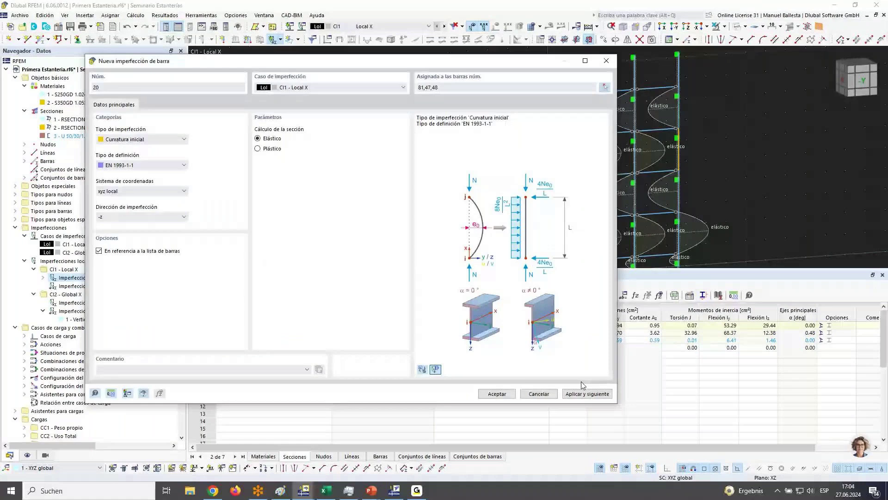
{"action": "left_click", "coordinate": [497, 394]}
Review the local bows on the whole rack and display the CI2 - Global X imperfection case.
{"action": "scroll", "coordinate": [718, 113], "scroll_direction": "down", "scroll_amount": 2}
{"action": "scroll", "coordinate": [718, 113], "scroll_direction": "up", "scroll_amount": 2}
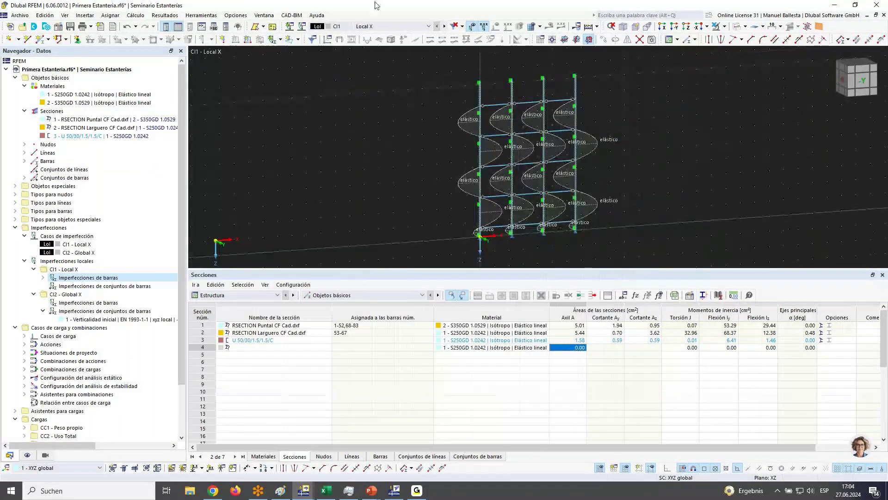
{"action": "left_click", "coordinate": [444, 26]}
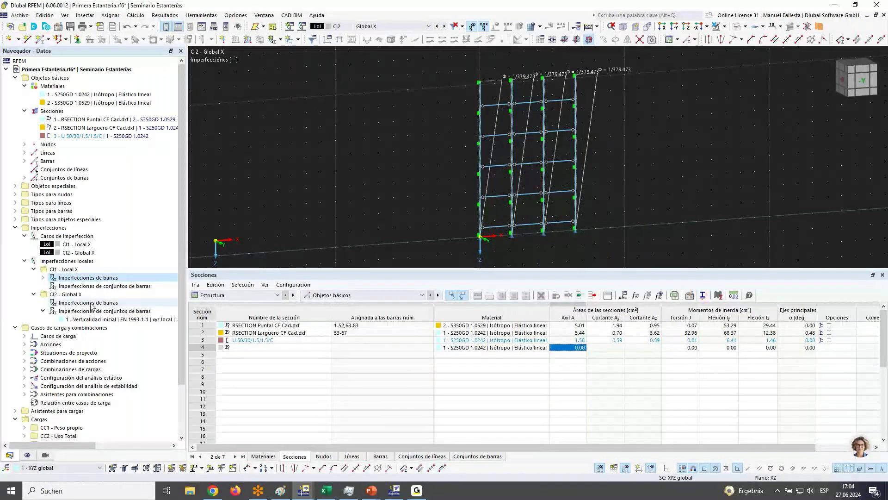
Create a new imperfection case of type Grupo de casos de imperfección and name it GlobalX + LocalX.
{"action": "right_click", "coordinate": [55, 236]}
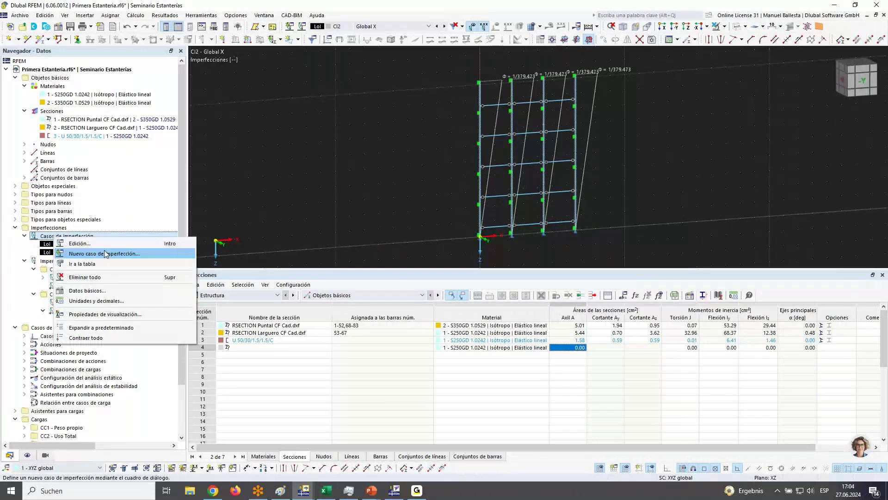
{"action": "left_click", "coordinate": [105, 254]}
{"action": "left_click", "coordinate": [558, 145]}
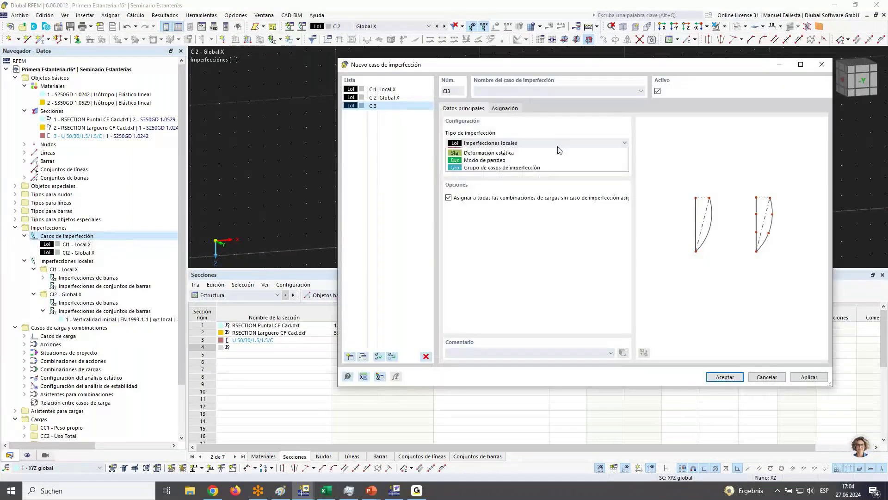
{"action": "left_click", "coordinate": [537, 186]}
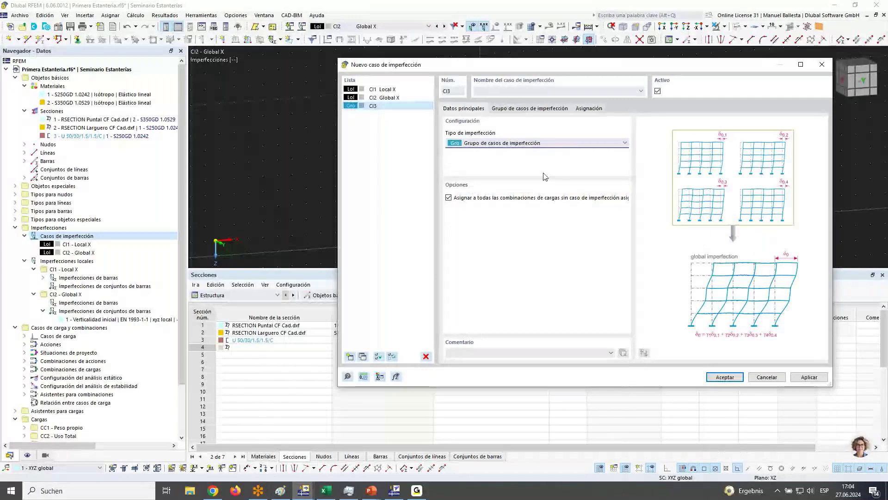
{"action": "left_click", "coordinate": [518, 109]}
{"action": "left_click", "coordinate": [551, 143]}
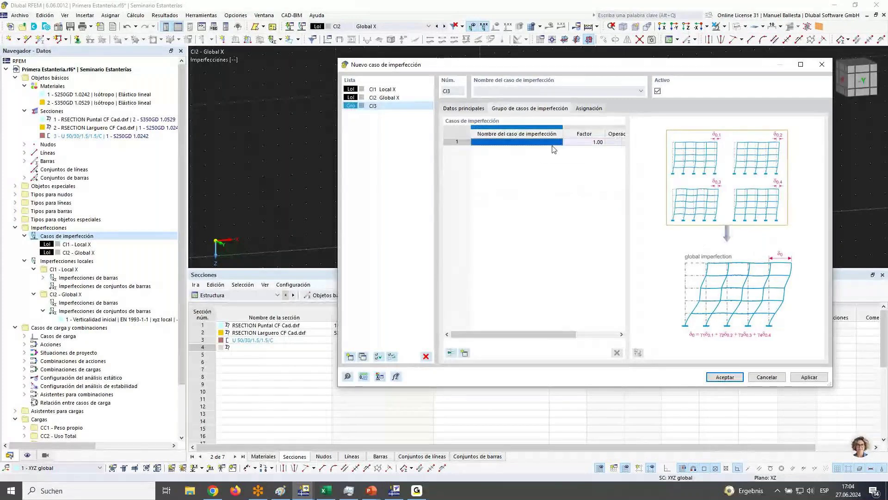
{"action": "left_click", "coordinate": [511, 92]}
{"action": "type", "text": "Gloca"}
{"action": "type", "text": "bal"}
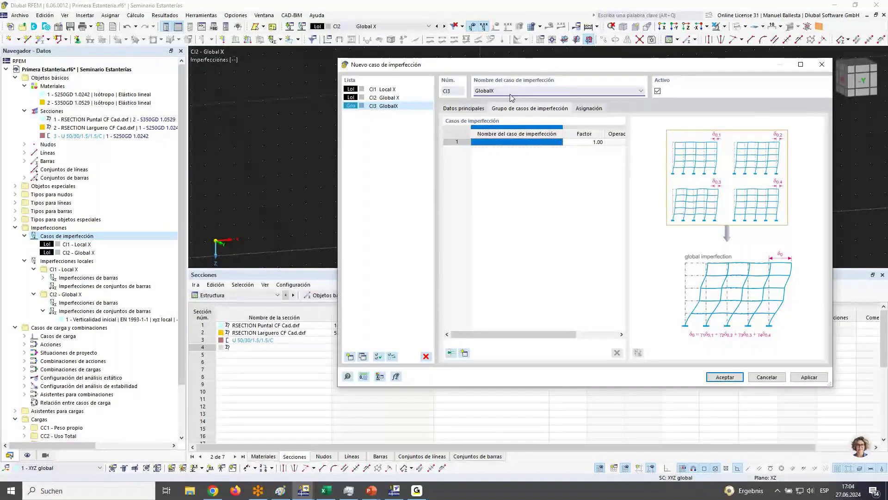
{"action": "type", "text": "+ LocalX"}
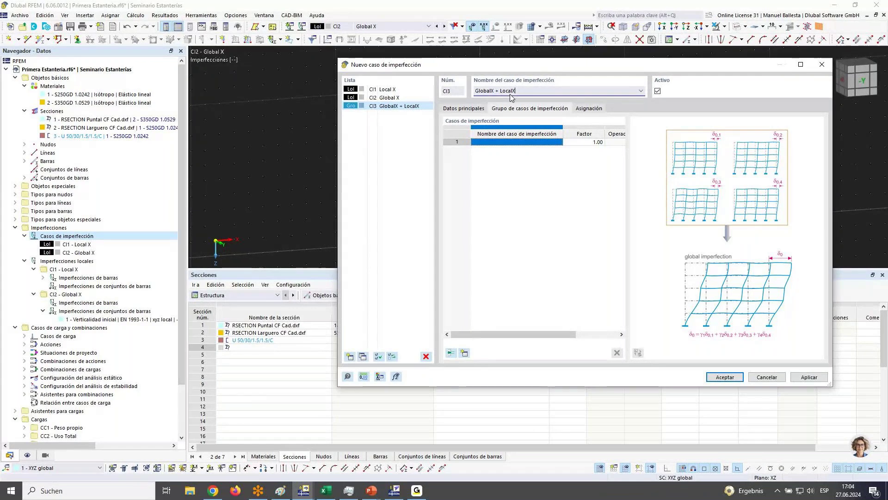
Combine CI2 - Global X and CI1 - Local X in the group with the operator "y", each with factor 1.00.
{"action": "left_click", "coordinate": [532, 142]}
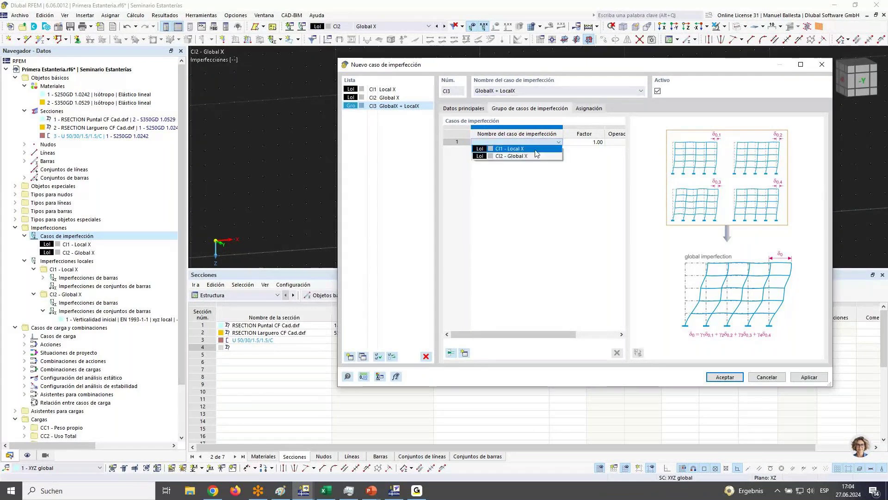
{"action": "left_click", "coordinate": [528, 156]}
{"action": "left_click", "coordinate": [592, 142]}
{"action": "left_click", "coordinate": [613, 143]}
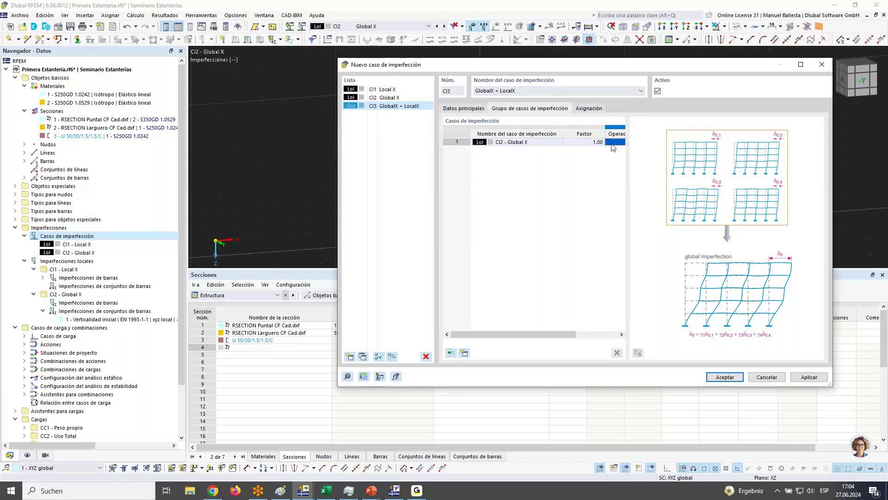
{"action": "left_click", "coordinate": [548, 154]}
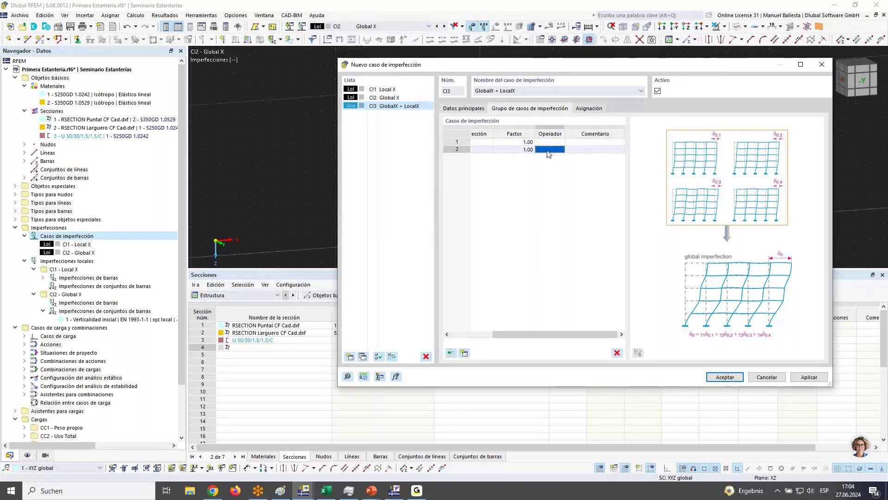
{"action": "left_click", "coordinate": [564, 143]}
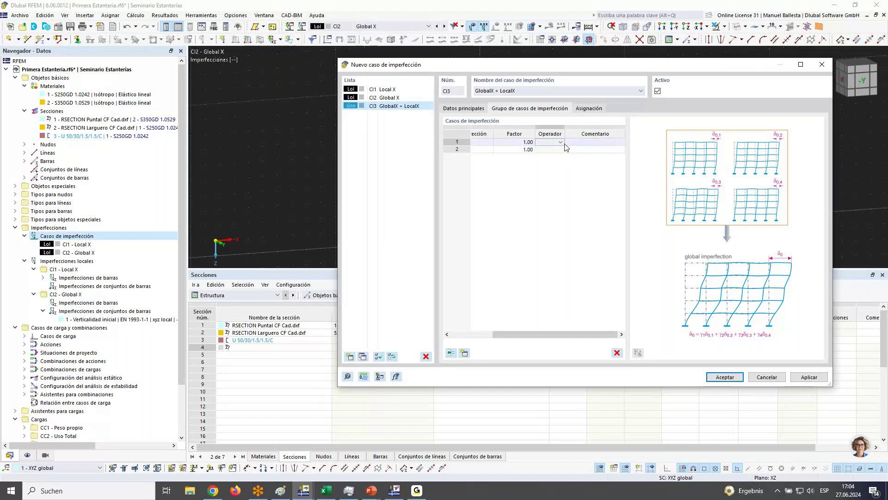
{"action": "left_click", "coordinate": [563, 144]}
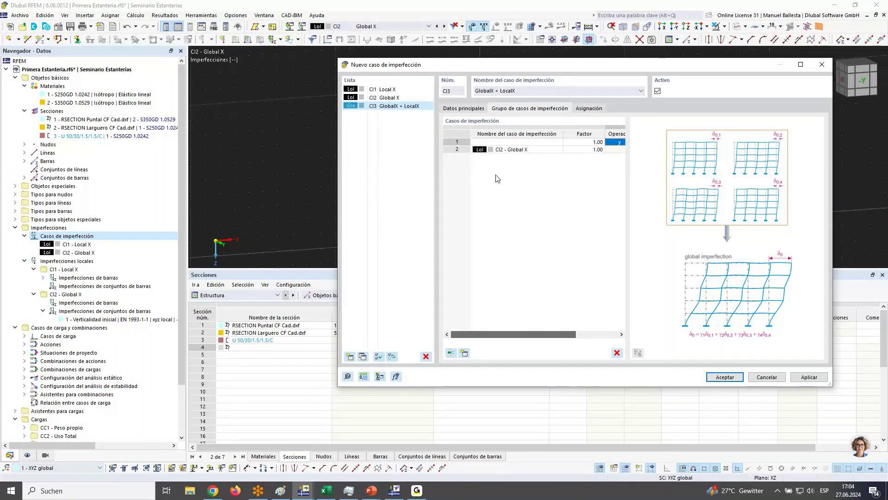
{"action": "left_click", "coordinate": [557, 144]}
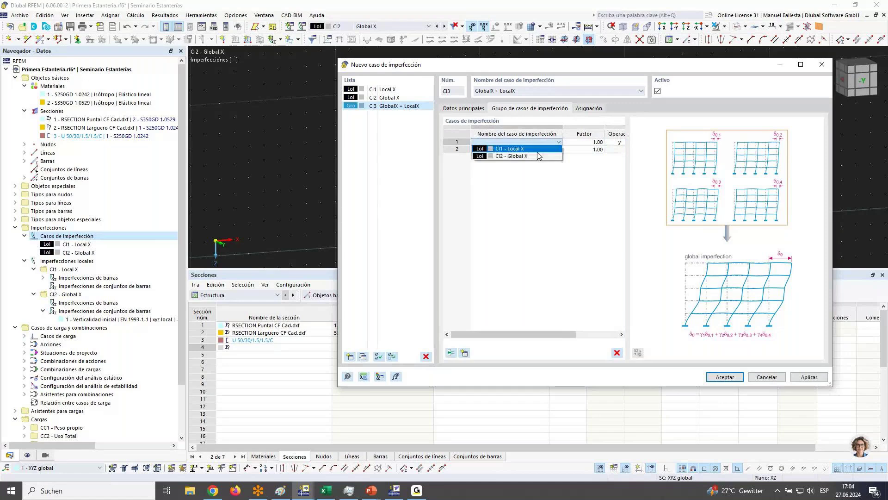
{"action": "left_click", "coordinate": [548, 148]}
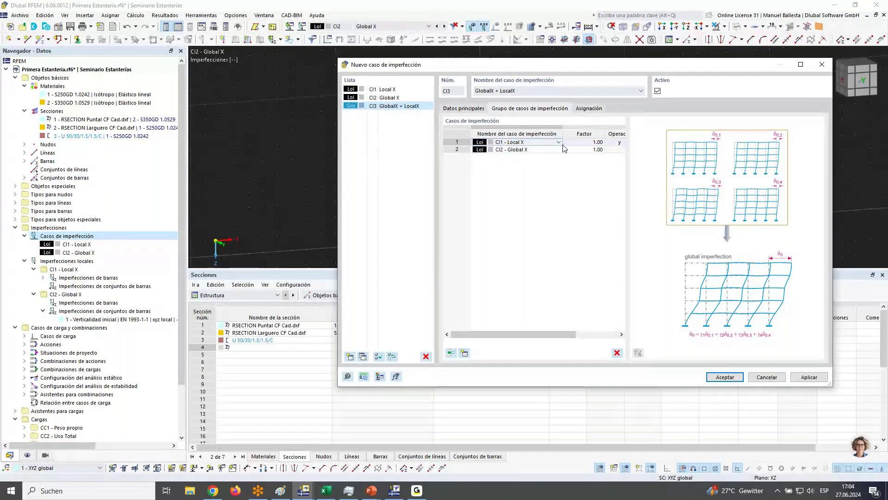
{"action": "left_click", "coordinate": [544, 157]}
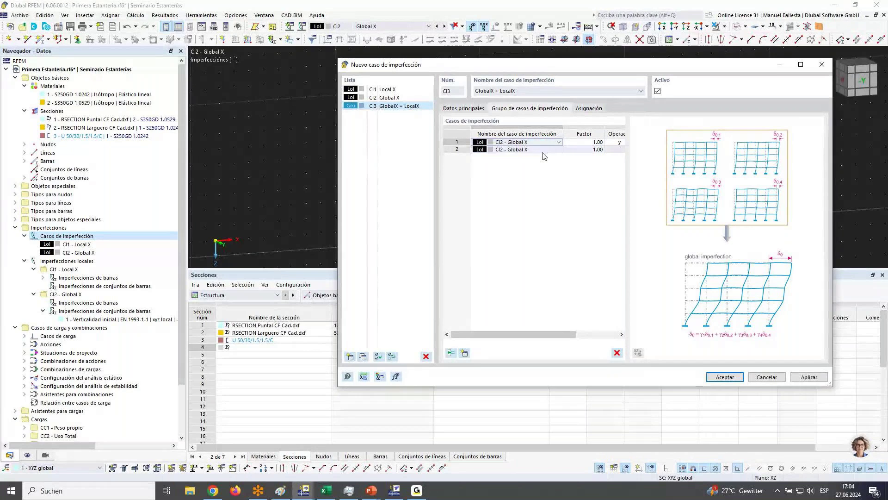
{"action": "left_click", "coordinate": [544, 150]}
{"action": "left_click", "coordinate": [546, 155]}
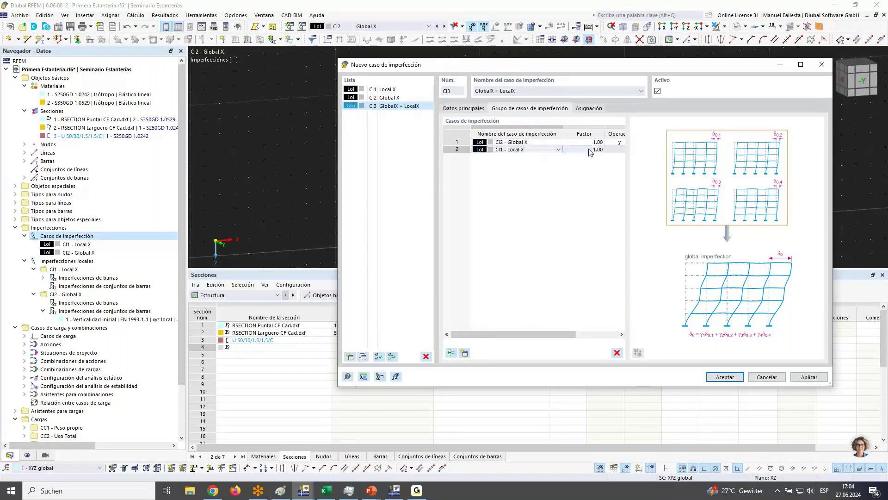
Copy the group case, rename the copy GlobalX - LocalX and set its CI1 - Local X factor to -1.
{"action": "left_click", "coordinate": [363, 356]}
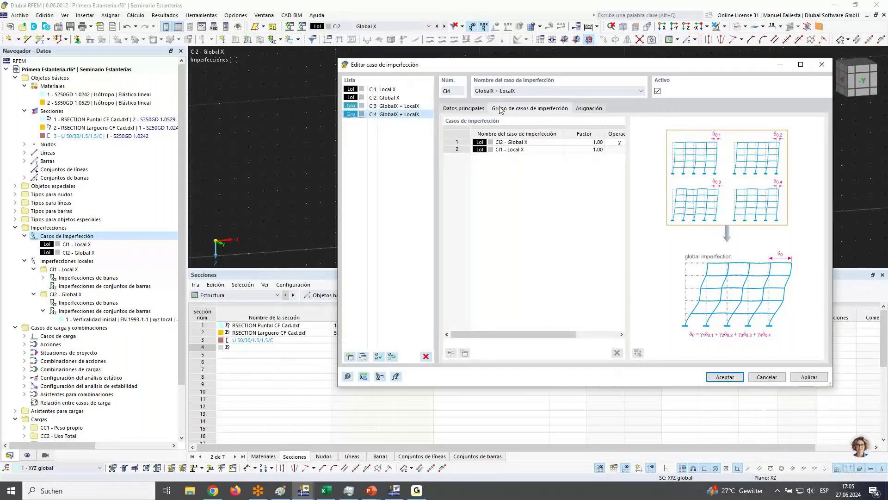
{"action": "left_click", "coordinate": [502, 88]}
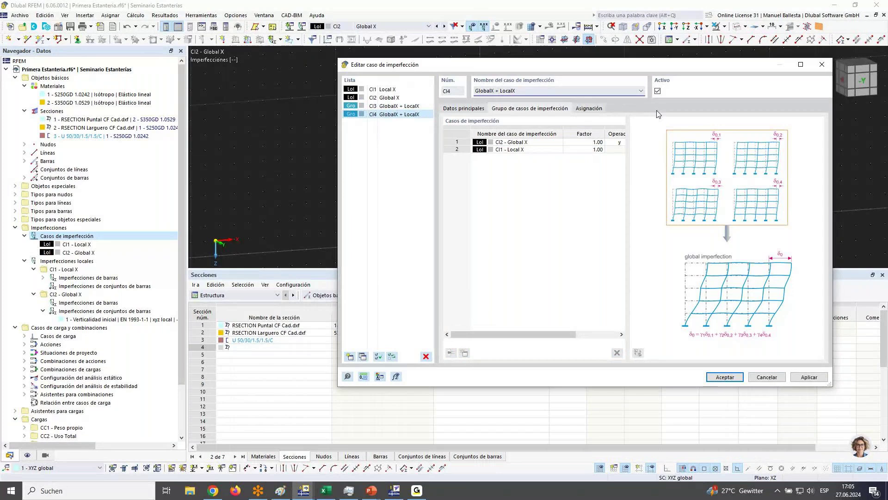
{"action": "key", "text": "BackSpace"}
{"action": "type", "text": "-"}
{"action": "left_click_drag", "start_coordinate": [623, 65], "coordinate": [518, 88]}
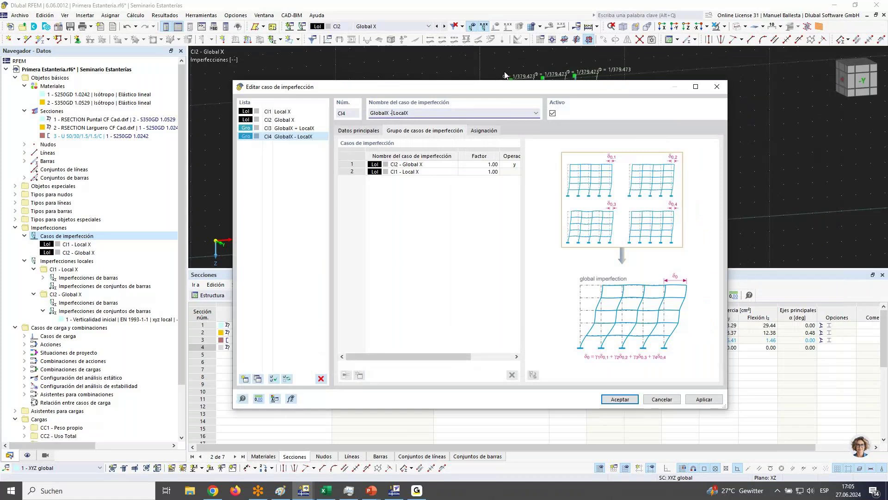
{"action": "left_click", "coordinate": [479, 172]}
{"action": "type", "text": "-1"}
Copy the GlobalX - LocalX group case and set the CI2 - Global X factor of the copy to -1.
{"action": "left_click", "coordinate": [258, 379]}
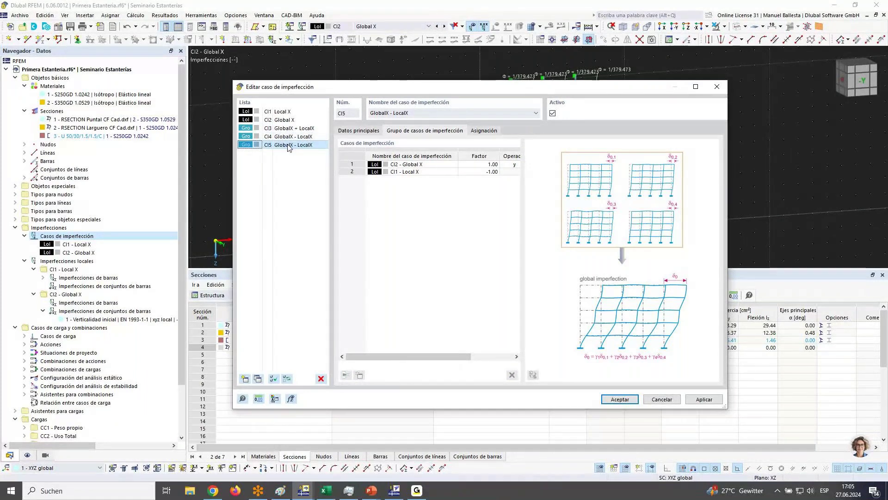
{"action": "left_click", "coordinate": [473, 165]}
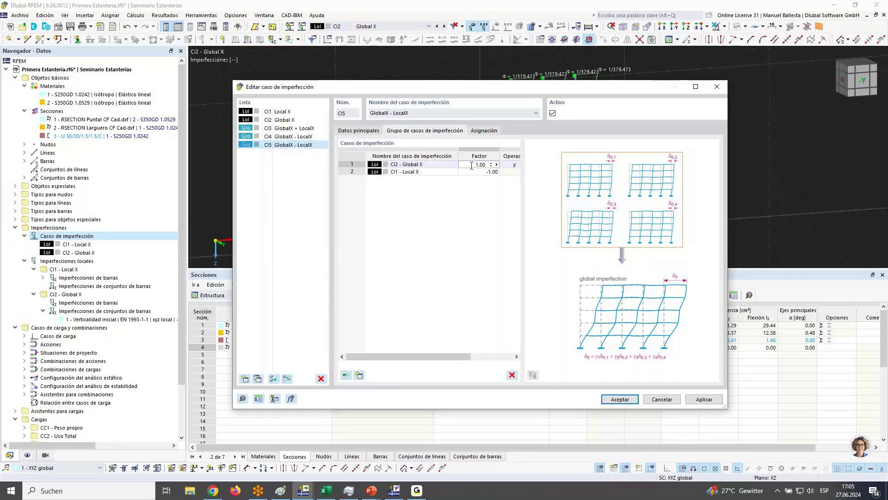
{"action": "type", "text": "-"}
{"action": "key", "text": "Return"}
Rename group case CI5 to -GlobalX + LocalX and set its CI1 - Local X factor to 1.00.
{"action": "left_click", "coordinate": [371, 112]}
{"action": "type", "text": "-"}
{"action": "key", "text": "BackSpace"}
{"action": "type", "text": "+"}
{"action": "left_click", "coordinate": [480, 172]}
{"action": "left_click", "coordinate": [480, 171]}
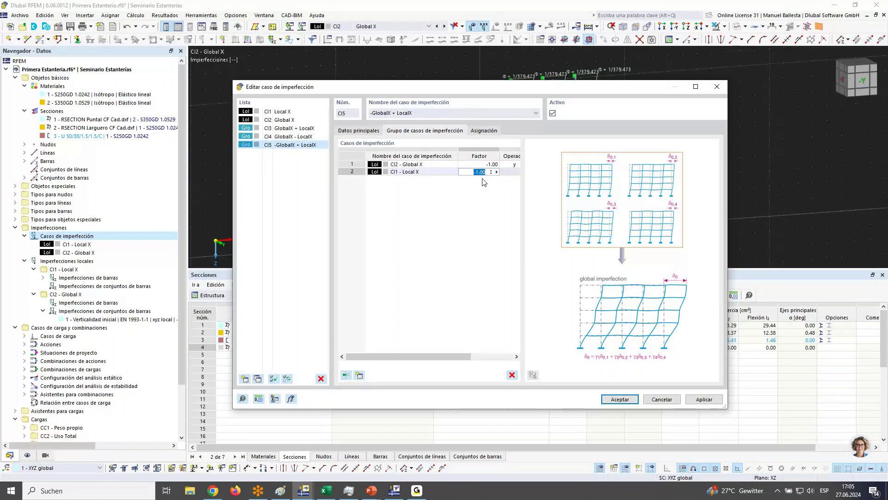
{"action": "left_click", "coordinate": [474, 173]}
{"action": "key", "text": "Delete"}
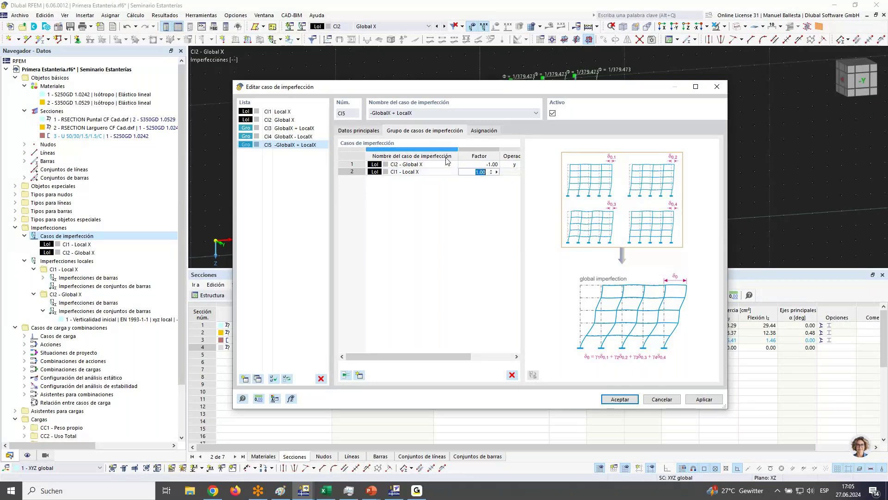
Copy the -GlobalX + LocalX group case and set the CI1 - Local X factor of the copy to -1.
{"action": "left_click", "coordinate": [254, 379]}
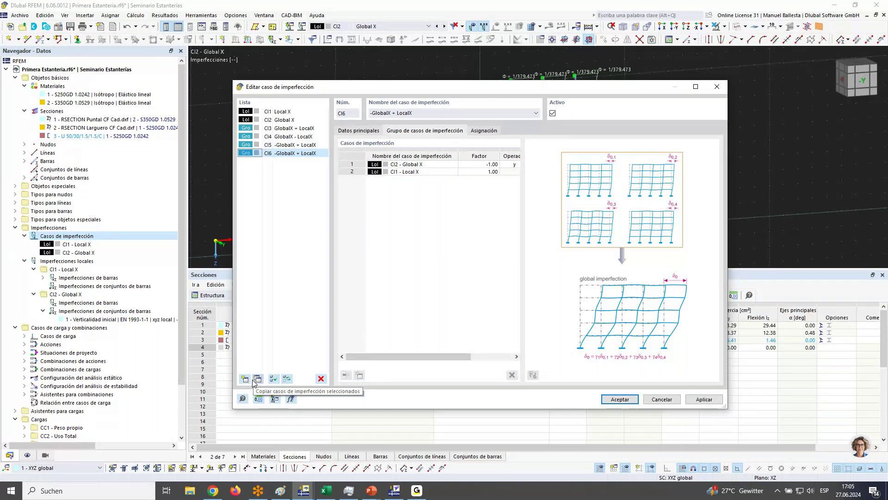
{"action": "left_click", "coordinate": [479, 172]}
{"action": "left_click", "coordinate": [479, 171]}
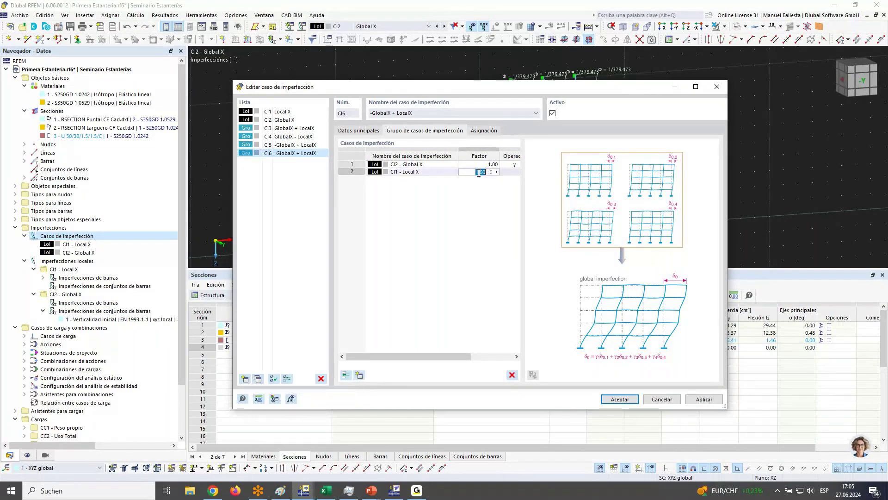
{"action": "type", "text": "-1"}
{"action": "left_click", "coordinate": [479, 164]}
{"action": "left_click", "coordinate": [479, 164]}
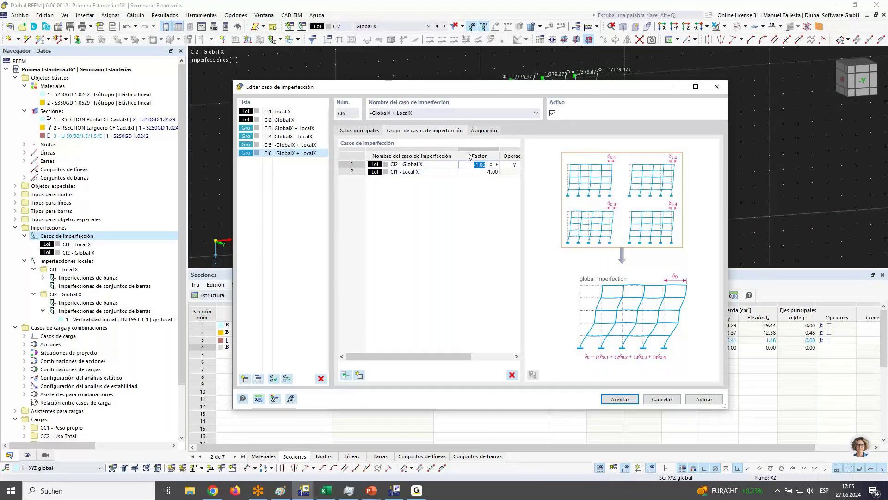
Check the factors of the imperfection group cases, accept them and show CI5 -GlobalX + LocalX on the rack.
{"action": "left_click_drag", "start_coordinate": [618, 95], "coordinate": [348, 118]}
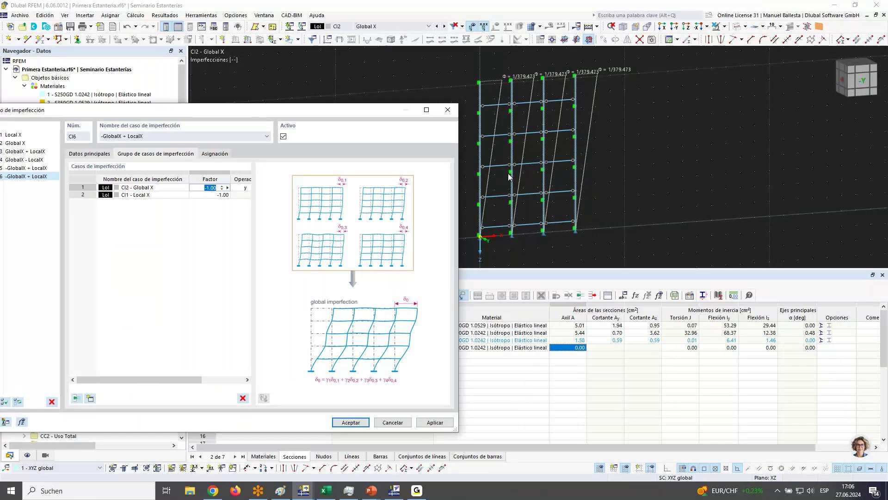
{"action": "left_click_drag", "start_coordinate": [254, 112], "coordinate": [350, 100]}
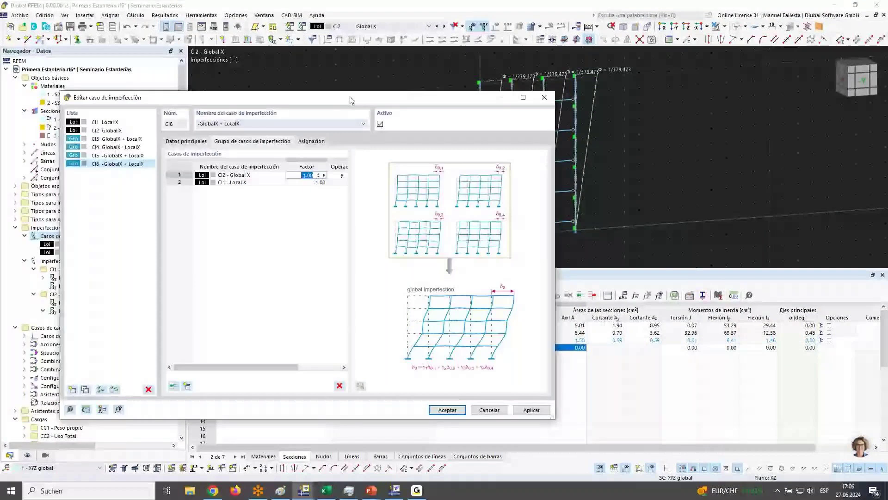
{"action": "left_click_drag", "start_coordinate": [350, 100], "coordinate": [494, 47]}
{"action": "left_click", "coordinate": [266, 85]}
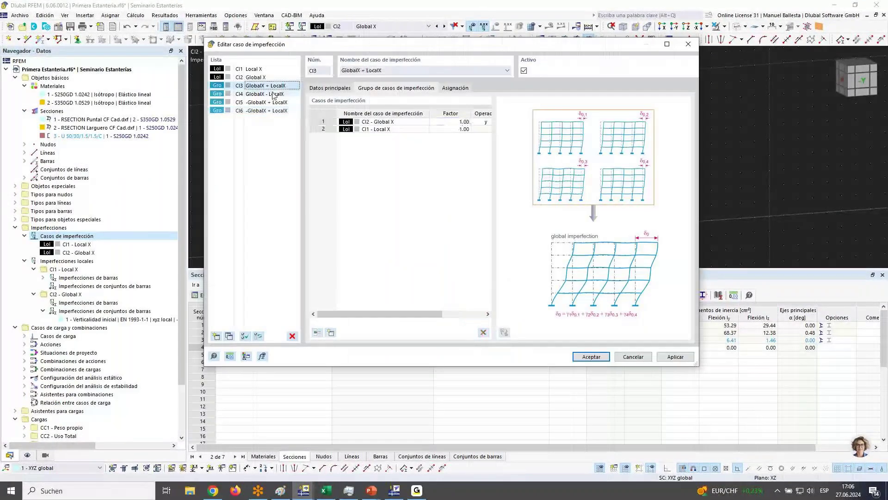
{"action": "left_click", "coordinate": [272, 95]}
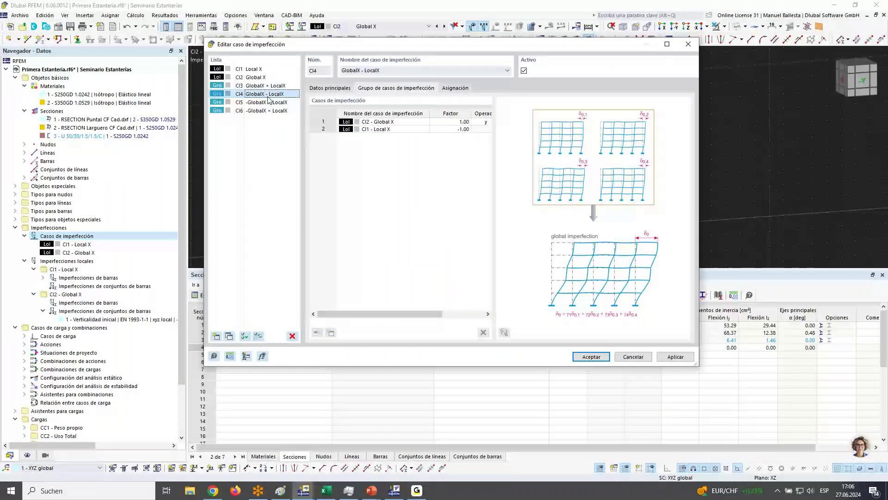
{"action": "double_click", "coordinate": [268, 101]}
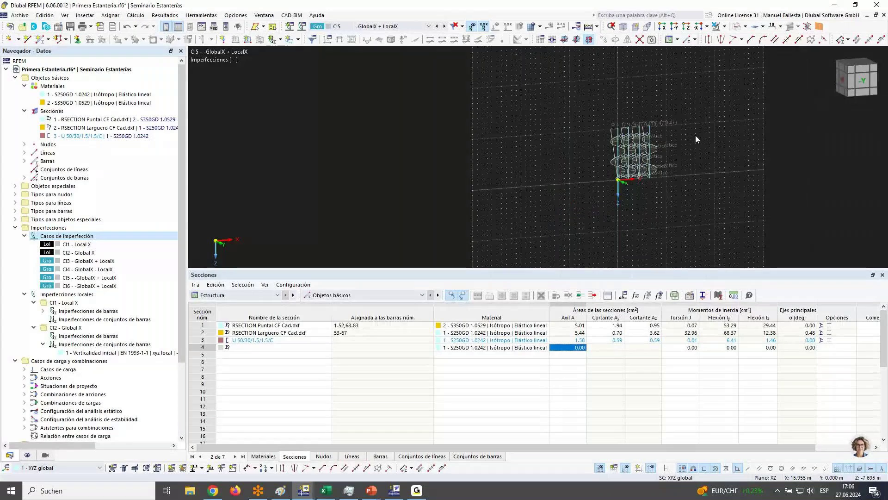
{"action": "scroll", "coordinate": [668, 162], "scroll_direction": "up", "scroll_amount": 3}
{"action": "middle_click_drag", "start_coordinate": [669, 162], "coordinate": [649, 162], "text": "ctrl"}
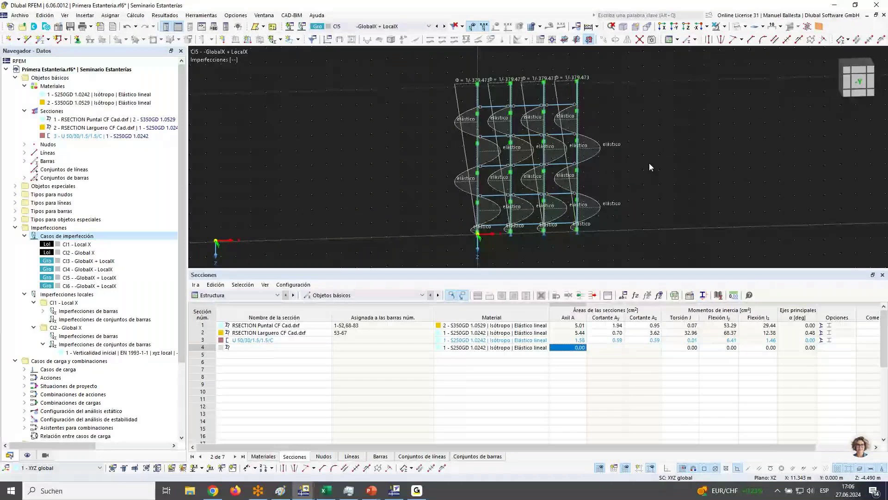
{"action": "middle_click_drag", "start_coordinate": [620, 132], "coordinate": [554, 126], "text": "ctrl"}
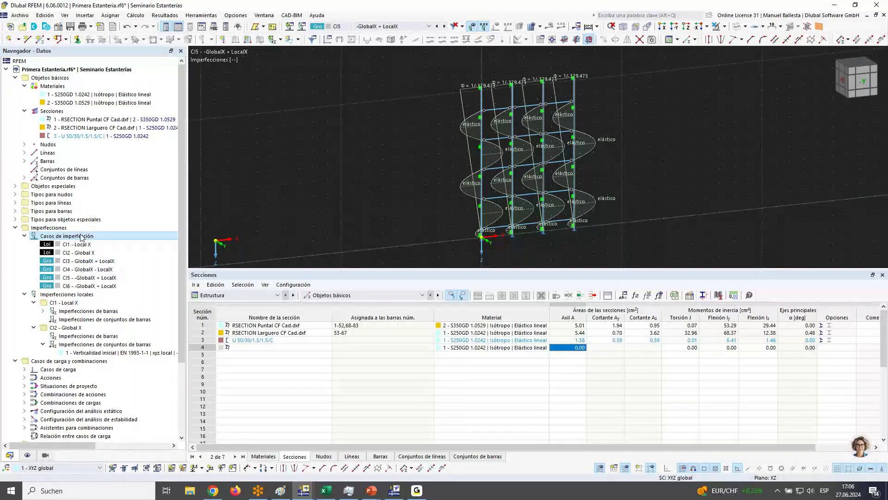
Select combination wizard 1 with AE2 - Segundo orden for design situation SP1 and open its settings.
{"action": "scroll", "coordinate": [97, 259], "scroll_direction": "down", "scroll_amount": 4}
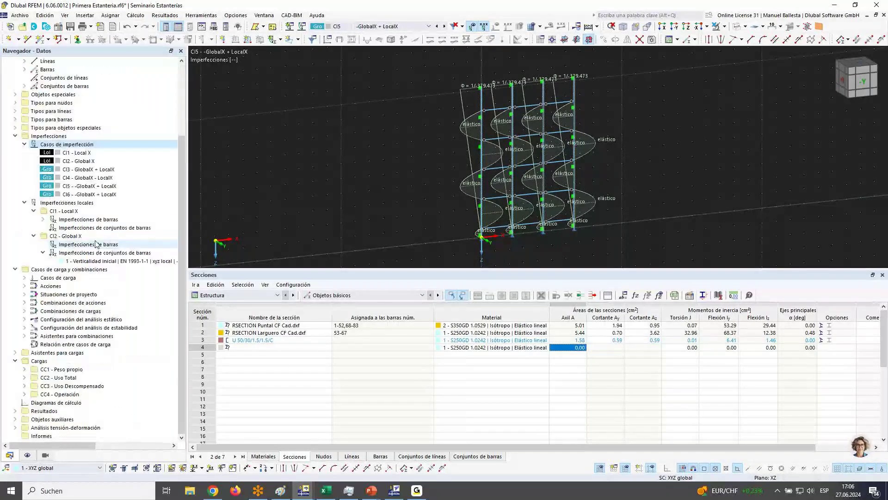
{"action": "double_click", "coordinate": [59, 370]}
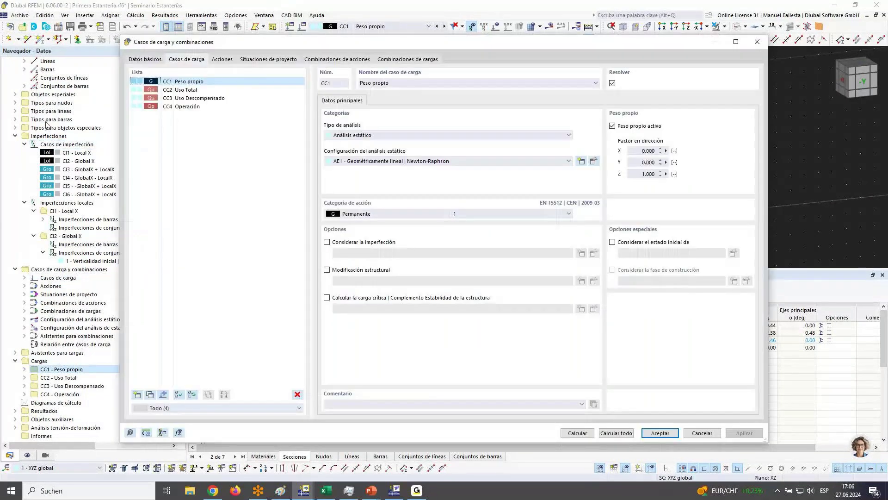
{"action": "left_click", "coordinate": [247, 59]}
{"action": "left_click", "coordinate": [450, 273]}
{"action": "left_click", "coordinate": [447, 289]}
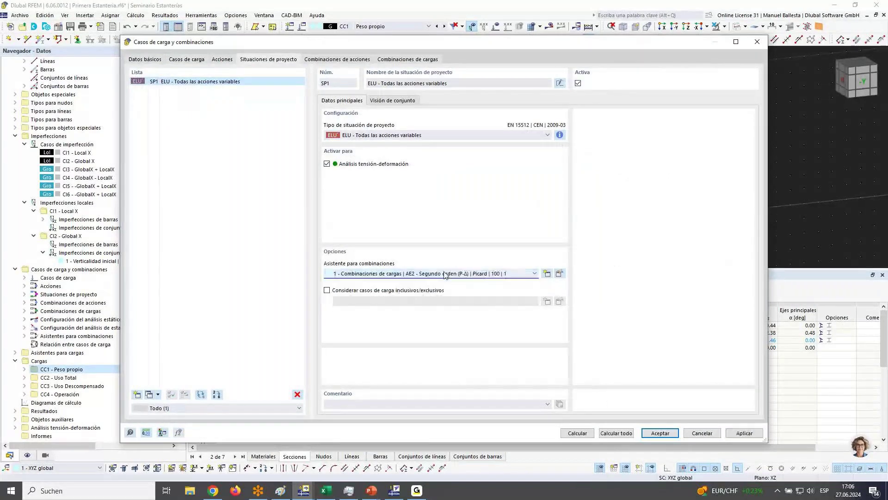
{"action": "left_click", "coordinate": [559, 273]}
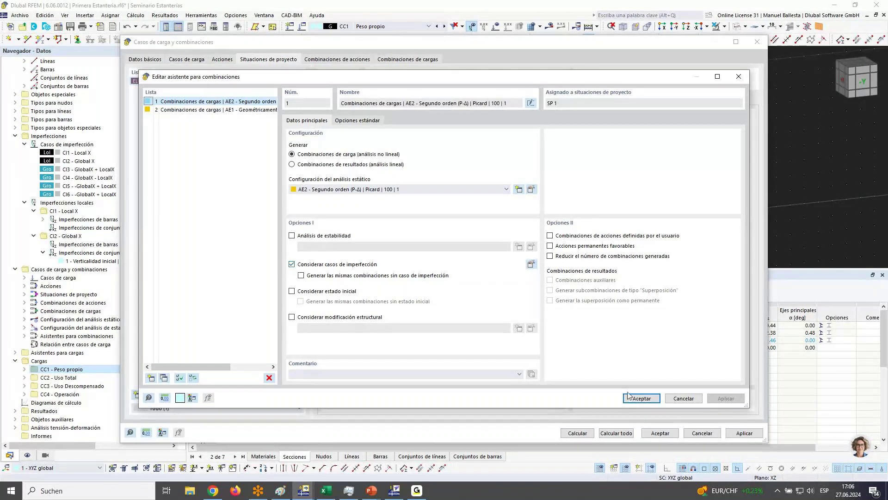
Set the AE2 second-order analysis to a maximum of 20 iterations and 5 load increments, and accept the wizard settings.
{"action": "left_click", "coordinate": [531, 190]}
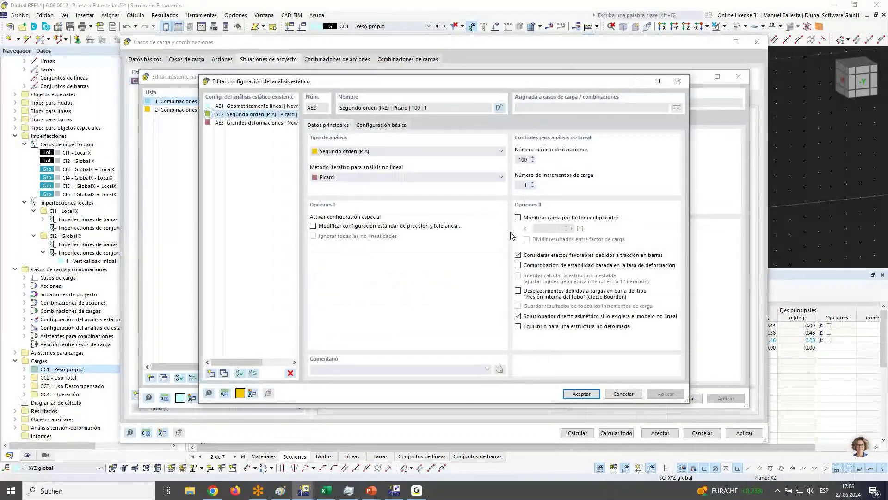
{"action": "double_click", "coordinate": [526, 184]}
{"action": "type", "text": "5"}
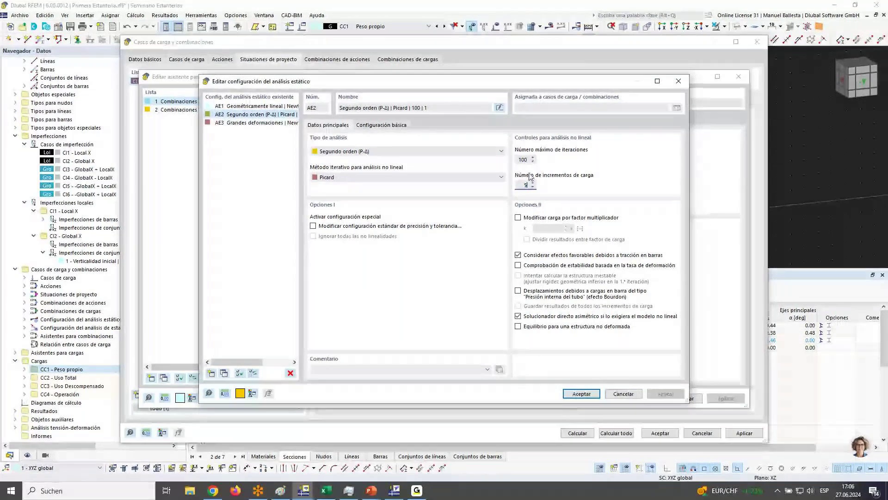
{"action": "double_click", "coordinate": [522, 159]}
{"action": "type", "text": "20"}
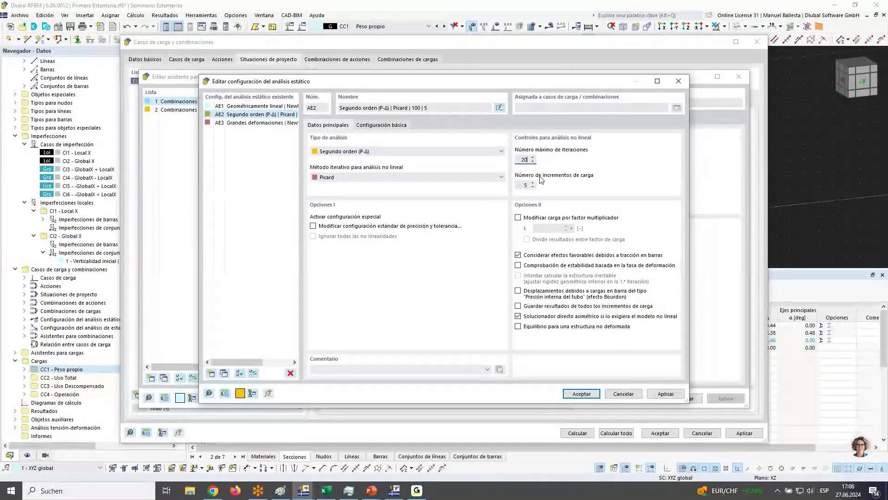
{"action": "key", "text": "Tab"}
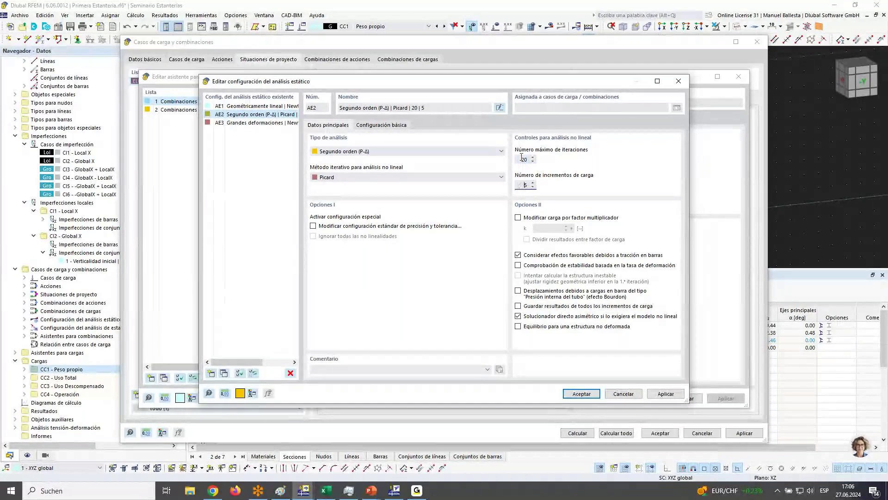
{"action": "left_click", "coordinate": [525, 185]}
{"action": "left_click", "coordinate": [591, 396]}
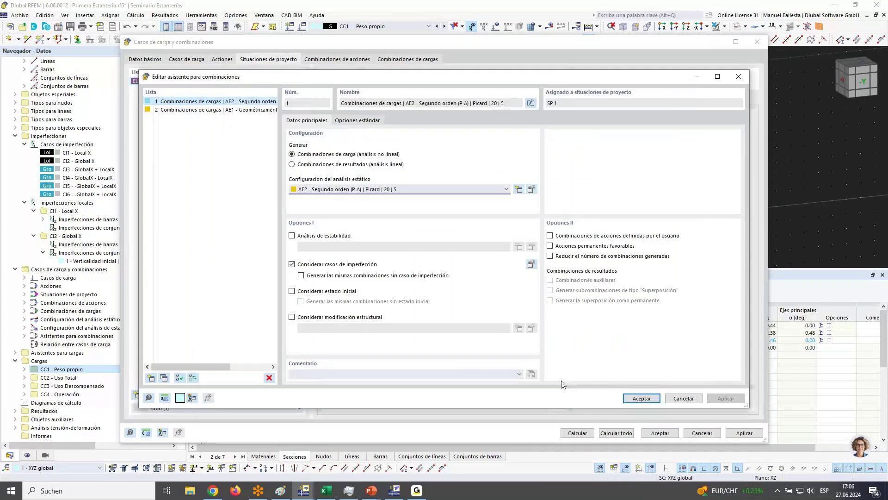
{"action": "left_click", "coordinate": [642, 398]}
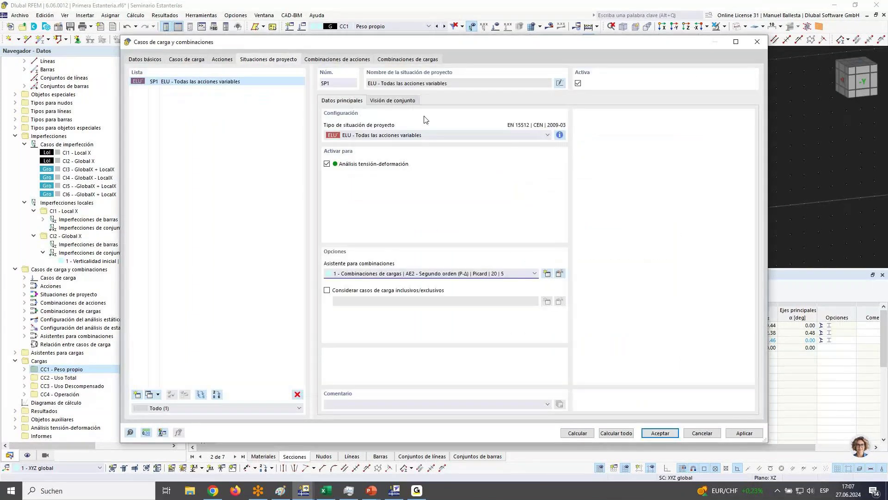
Generate the load combinations, check the load case assignments of CO1 and CO7, and accept the combinations.
{"action": "left_click", "coordinate": [324, 59]}
{"action": "left_click", "coordinate": [396, 59]}
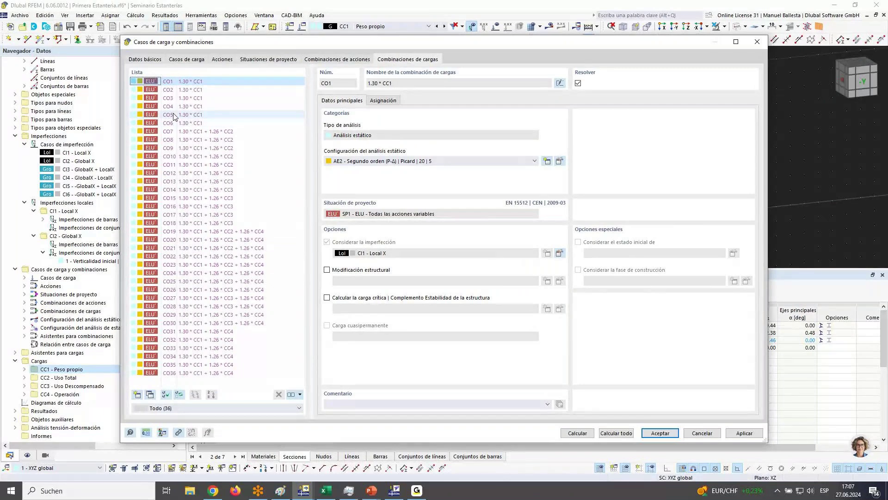
{"action": "left_click", "coordinate": [383, 101]}
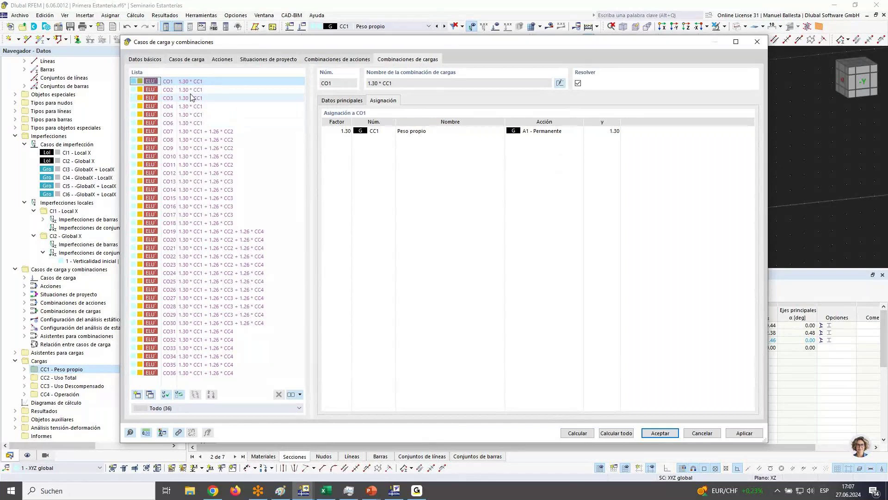
{"action": "left_click", "coordinate": [209, 132]}
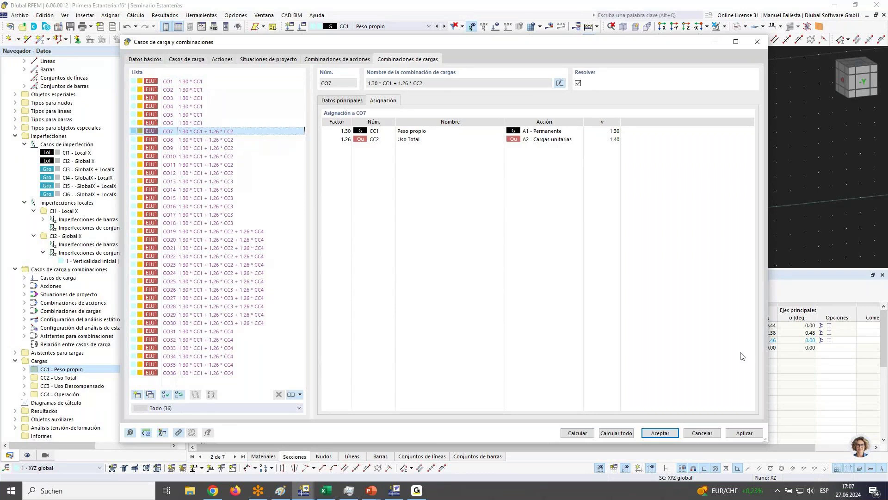
{"action": "left_click", "coordinate": [663, 434]}
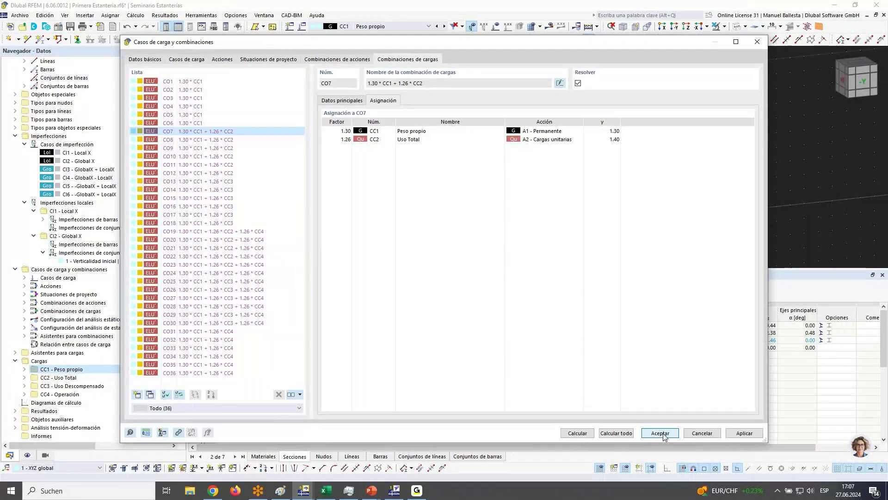
{"action": "left_click", "coordinate": [661, 433]}
Display the loads of combination CO7 on the rack and reduce the drawn size of the load arrows.
{"action": "left_click", "coordinate": [495, 27]}
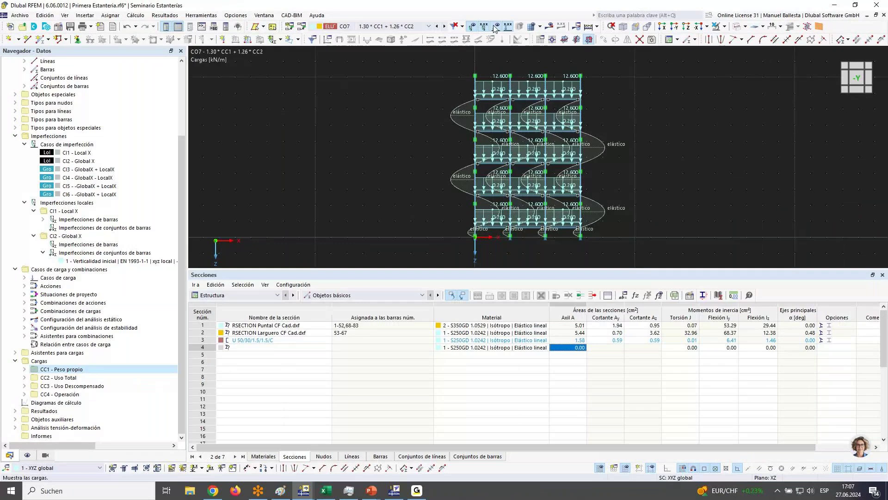
{"action": "scroll", "coordinate": [640, 156], "scroll_direction": "up", "scroll_amount": 2}
{"action": "middle_click_drag", "start_coordinate": [627, 158], "coordinate": [634, 156]}
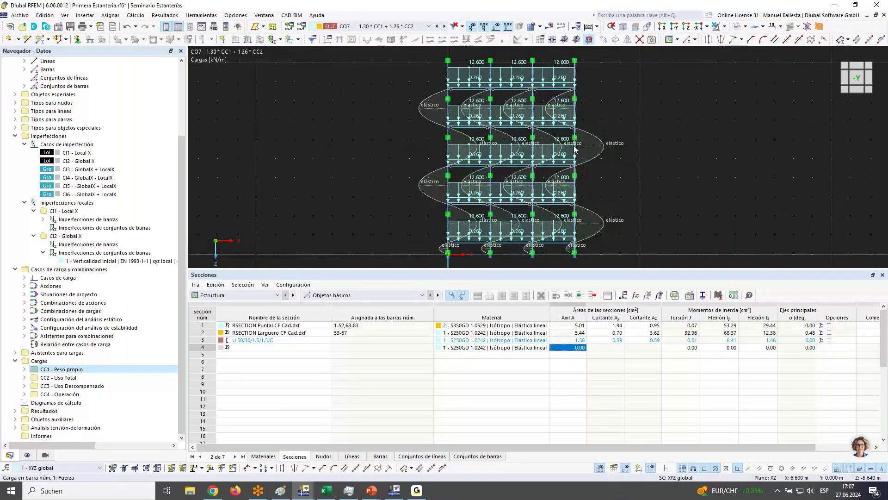
{"action": "right_click", "coordinate": [549, 148]}
{"action": "left_click", "coordinate": [634, 88]}
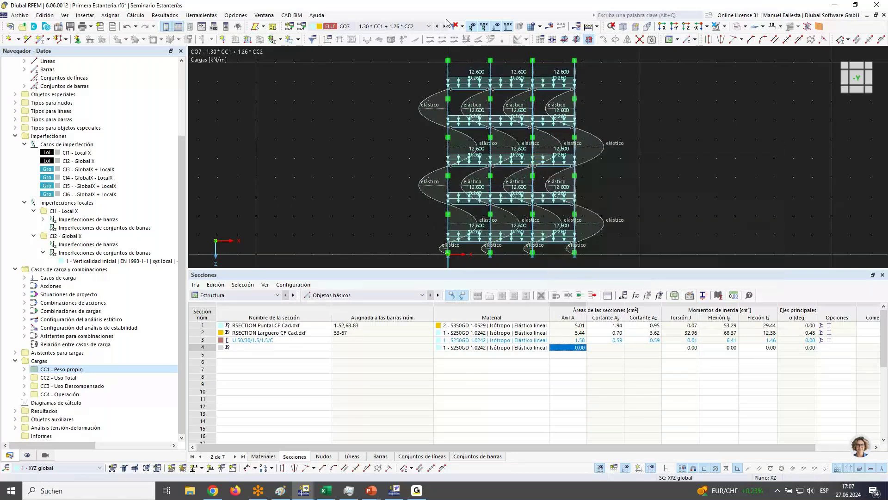
Step through load combinations CO8 to CO13 and return to CO12 to examine their loads and imperfections.
{"action": "left_click", "coordinate": [445, 26]}
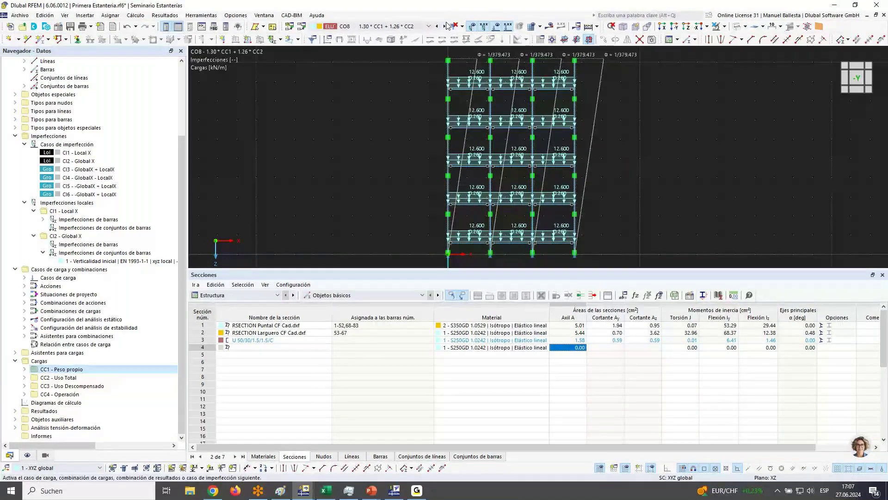
{"action": "left_click", "coordinate": [446, 26]}
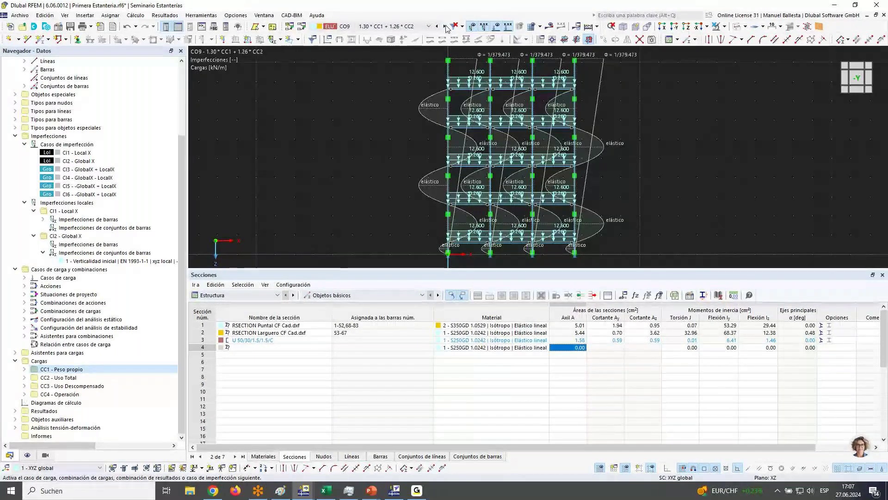
{"action": "left_click", "coordinate": [446, 26]}
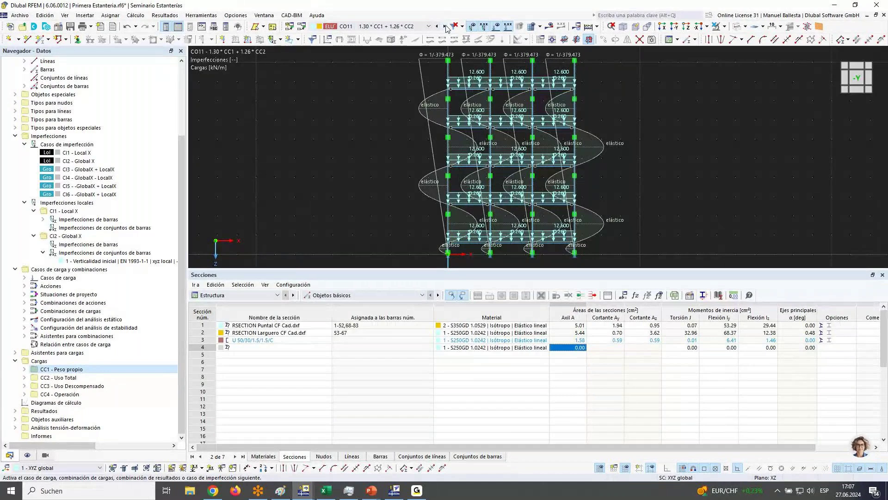
{"action": "left_click", "coordinate": [445, 26]}
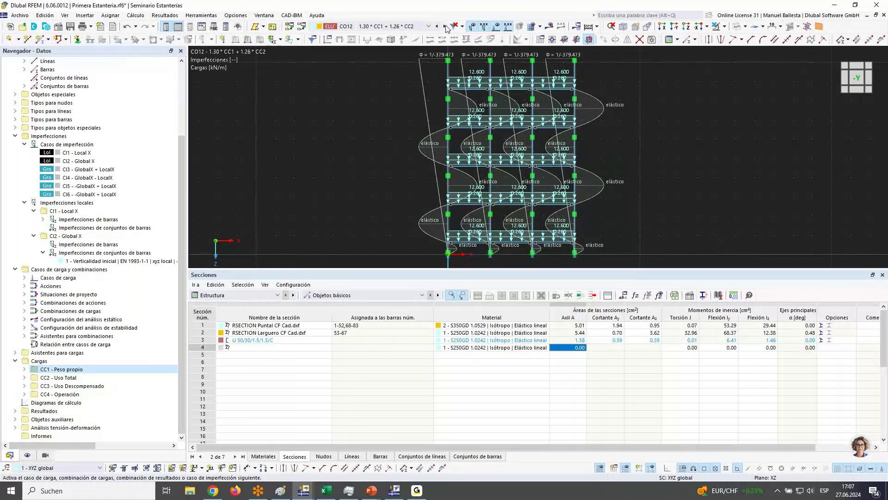
{"action": "left_click", "coordinate": [445, 26]}
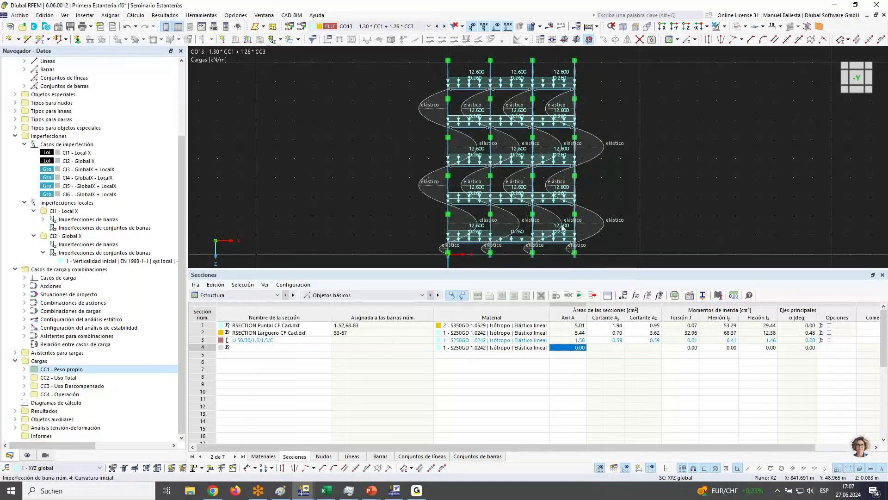
{"action": "left_click", "coordinate": [438, 26]}
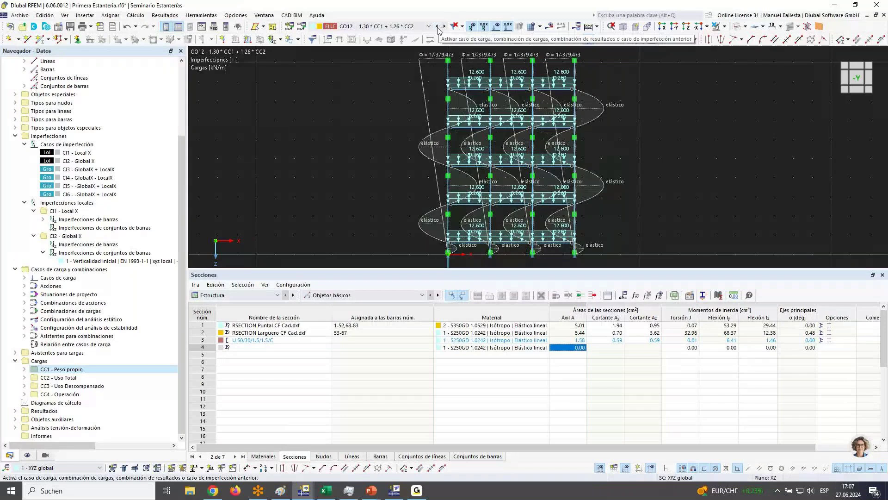
Show the loads of load case CC2 - Uso Total on the rack in an oblique view.
{"action": "scroll", "coordinate": [674, 123], "scroll_direction": "down", "scroll_amount": 2}
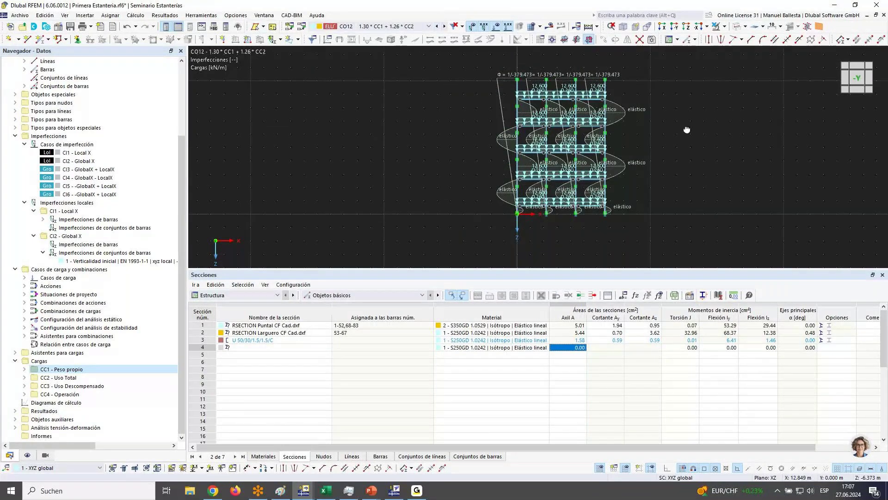
{"action": "middle_click_drag", "start_coordinate": [686, 130], "coordinate": [654, 148], "text": "ctrl"}
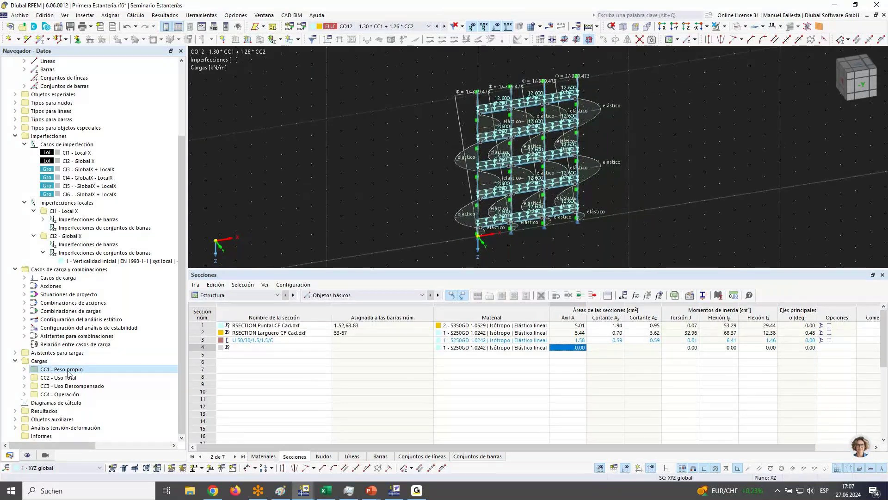
{"action": "left_click", "coordinate": [53, 377]}
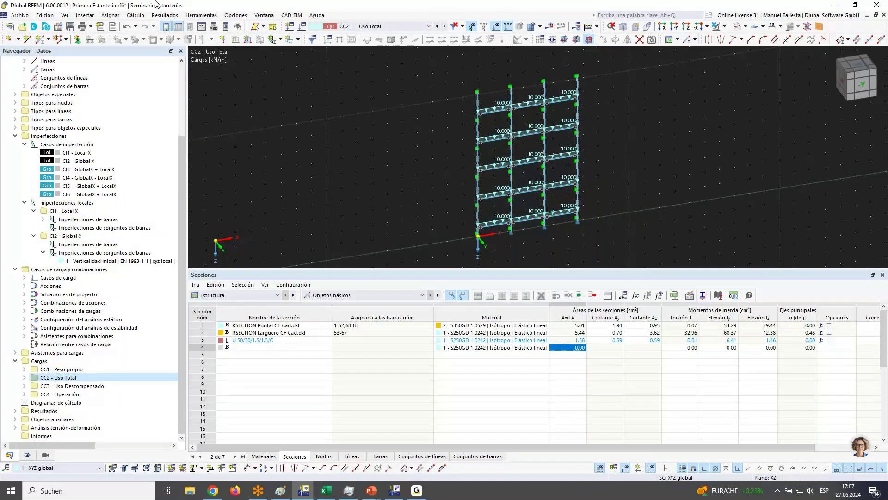
Calculate load combinations CO7 to CO18 and move the solver window aside from the model during the run.
{"action": "left_click", "coordinate": [135, 15]}
{"action": "left_click", "coordinate": [159, 48]}
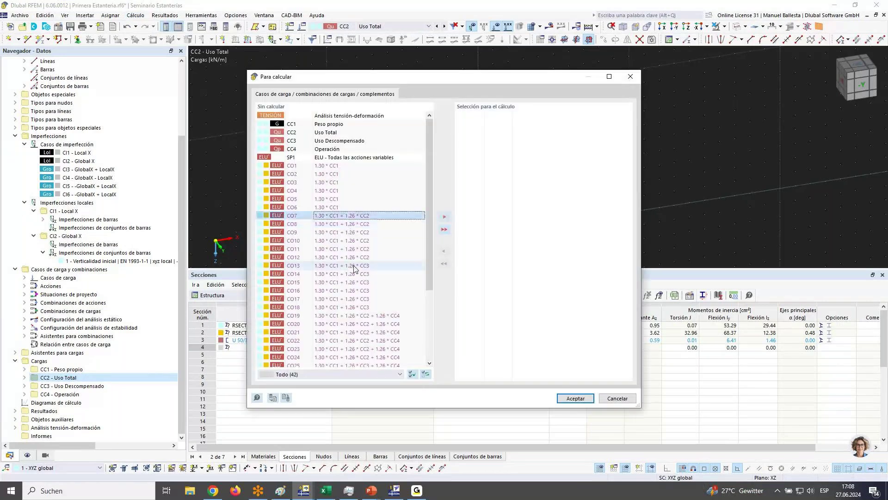
{"action": "left_click", "coordinate": [351, 307], "text": "shift"}
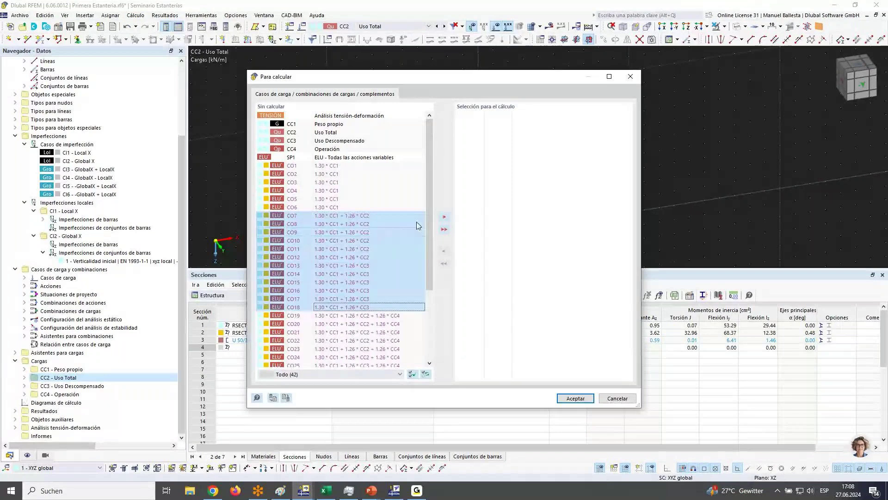
{"action": "left_click", "coordinate": [444, 216]}
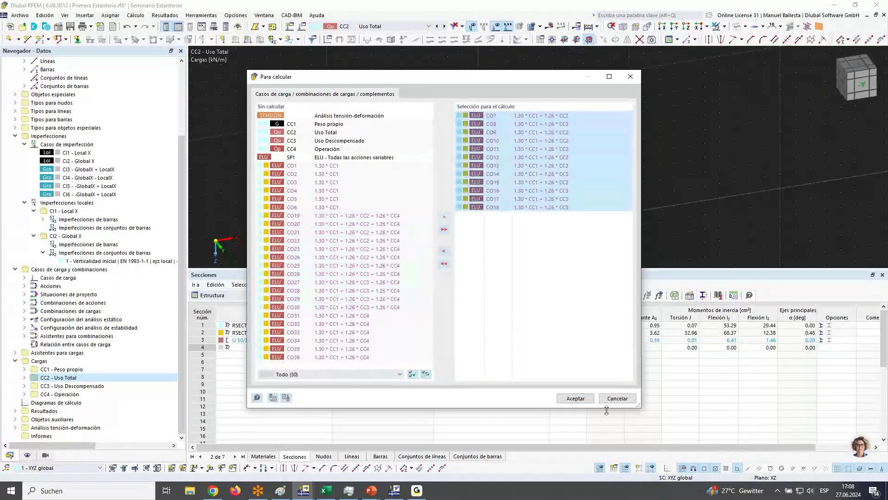
{"action": "left_click", "coordinate": [576, 398]}
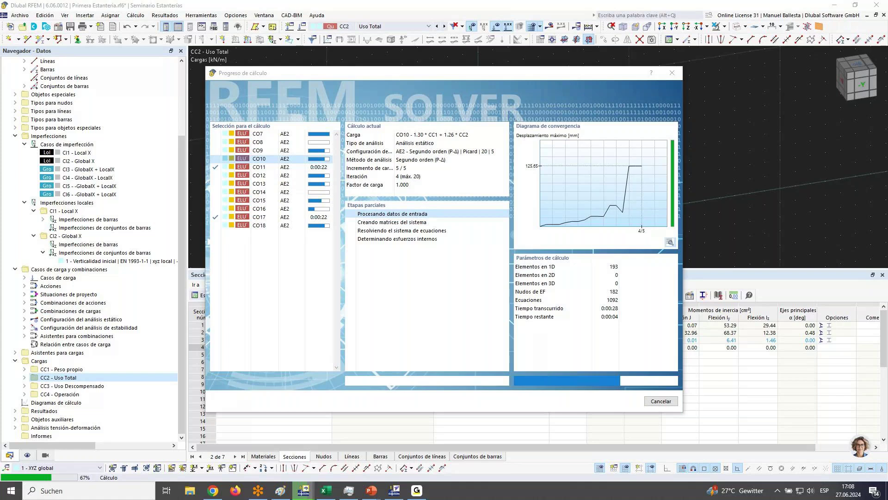
{"action": "left_click_drag", "start_coordinate": [611, 77], "coordinate": [341, 93]}
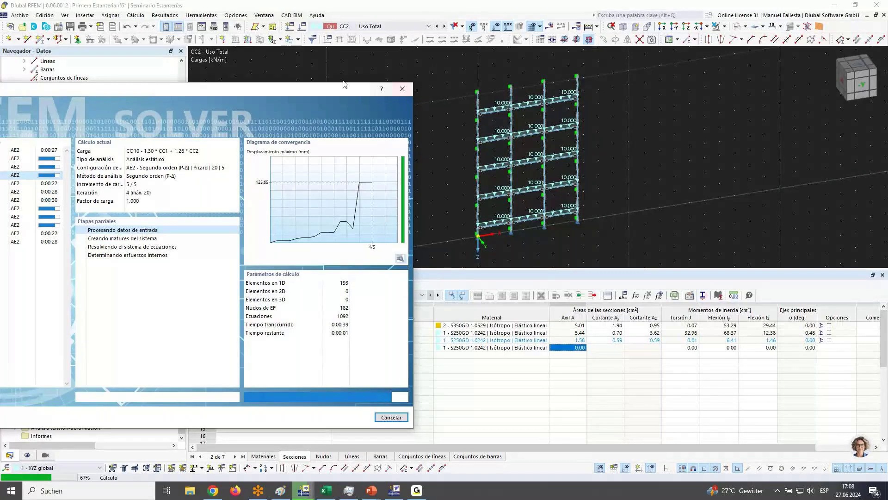
{"action": "left_click_drag", "start_coordinate": [343, 84], "coordinate": [388, 58]}
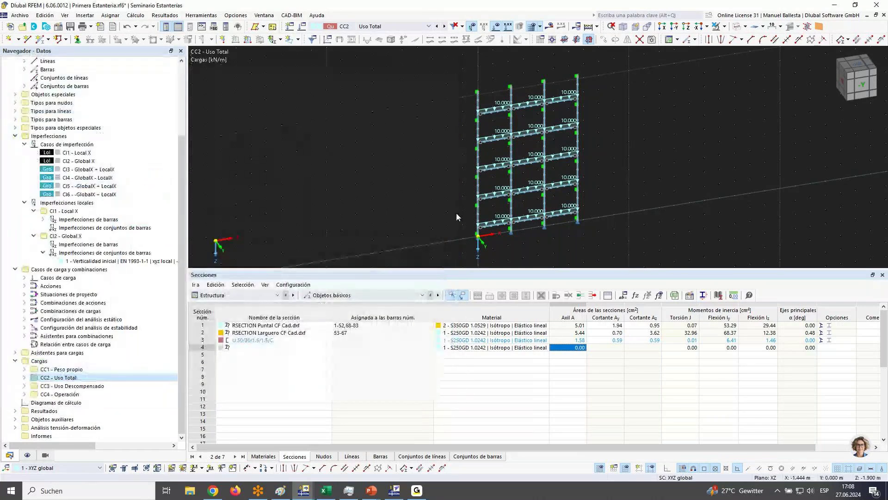
View the rack frame along -Y and display the My/Mu bending moment results for load combination CO8.
{"action": "middle_click_drag", "start_coordinate": [456, 212], "coordinate": [582, 197], "text": "ctrl"}
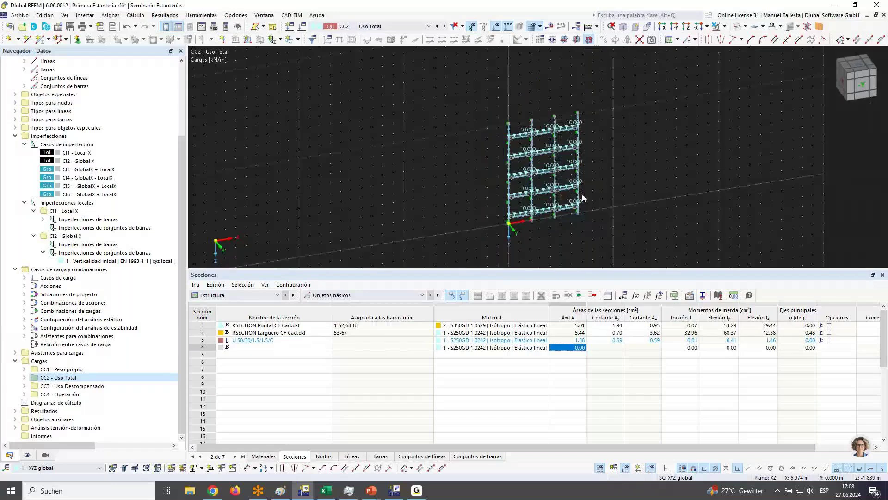
{"action": "scroll", "coordinate": [673, 179], "scroll_direction": "up", "scroll_amount": 2}
{"action": "middle_click_drag", "start_coordinate": [674, 178], "coordinate": [828, 88], "text": "ctrl"}
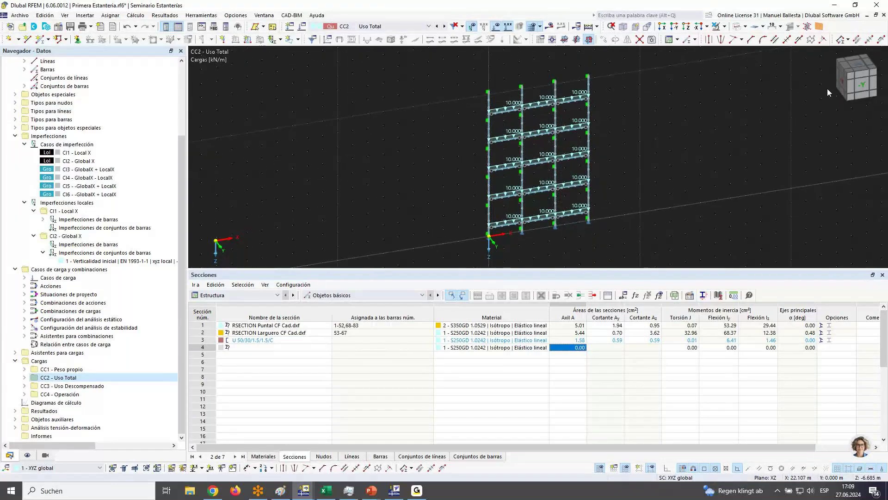
{"action": "left_click", "coordinate": [859, 87]}
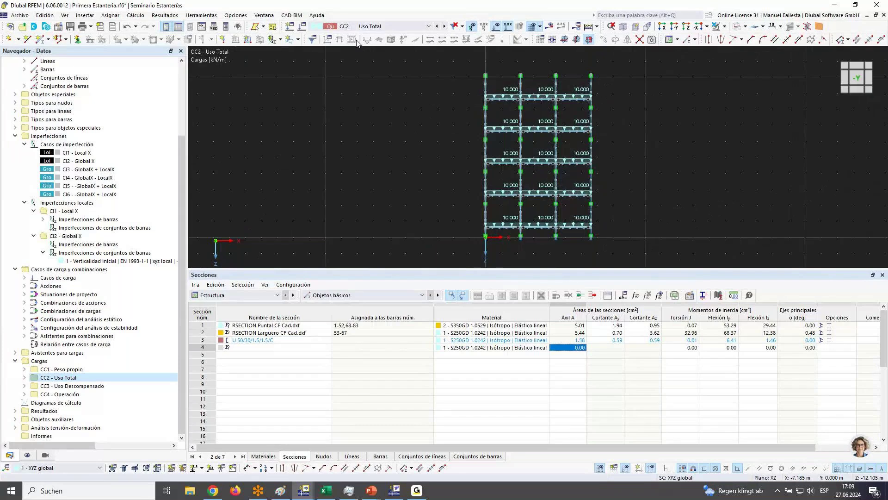
{"action": "left_click", "coordinate": [408, 26]}
{"action": "left_click", "coordinate": [379, 168]}
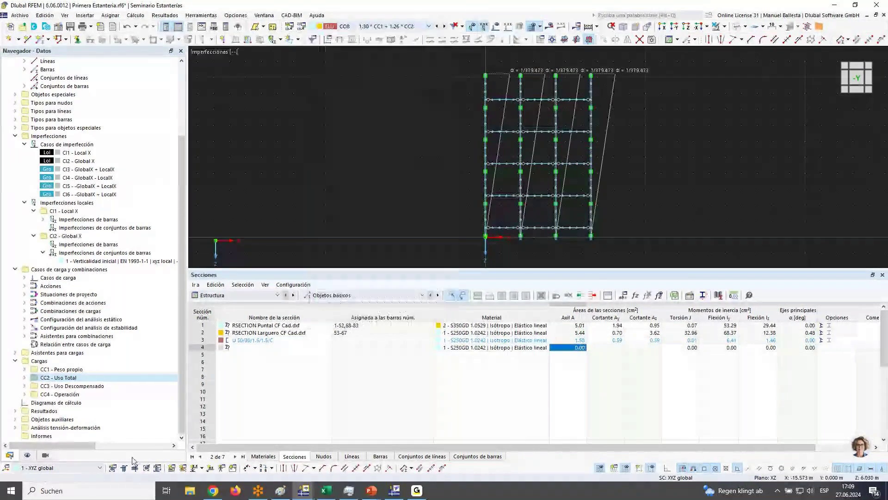
{"action": "left_click", "coordinate": [549, 27]}
{"action": "middle_click_drag", "start_coordinate": [440, 77], "coordinate": [541, 148], "text": "ctrl"}
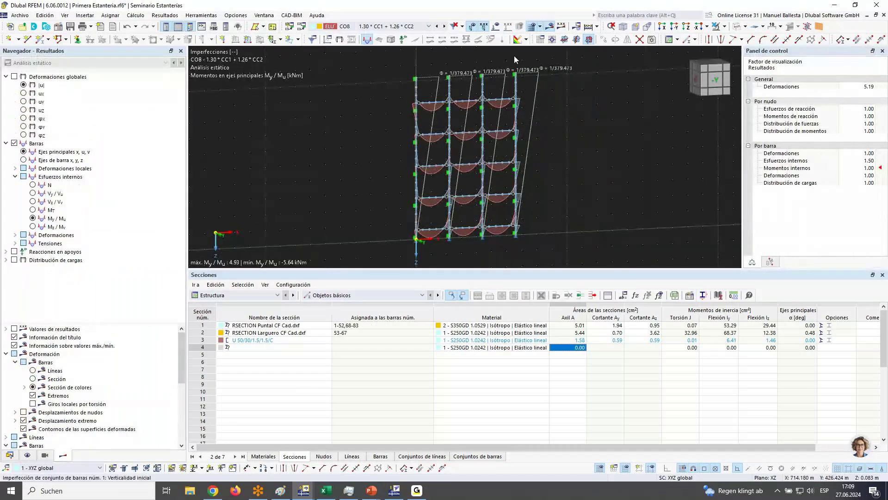
Hide the imperfections and show the result values on the CO8 moment diagrams.
{"action": "left_click", "coordinate": [470, 27]}
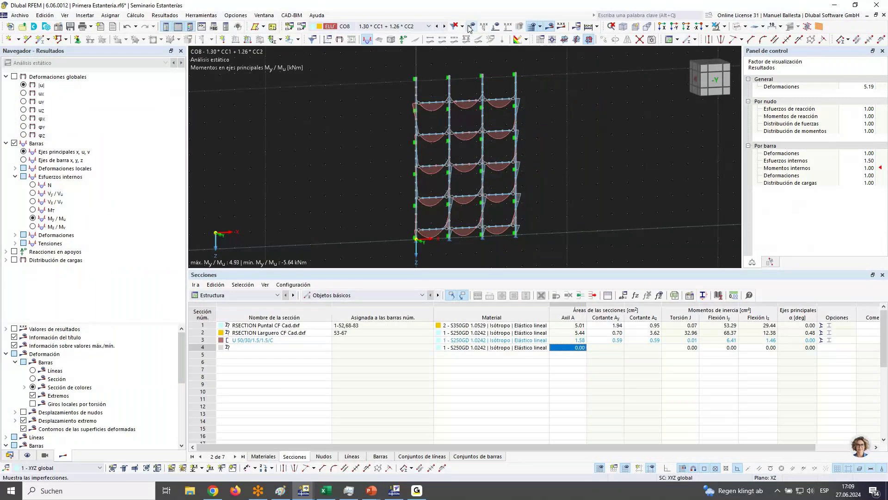
{"action": "left_click", "coordinate": [562, 28]}
{"action": "middle_click_drag", "start_coordinate": [563, 147], "coordinate": [586, 158]}
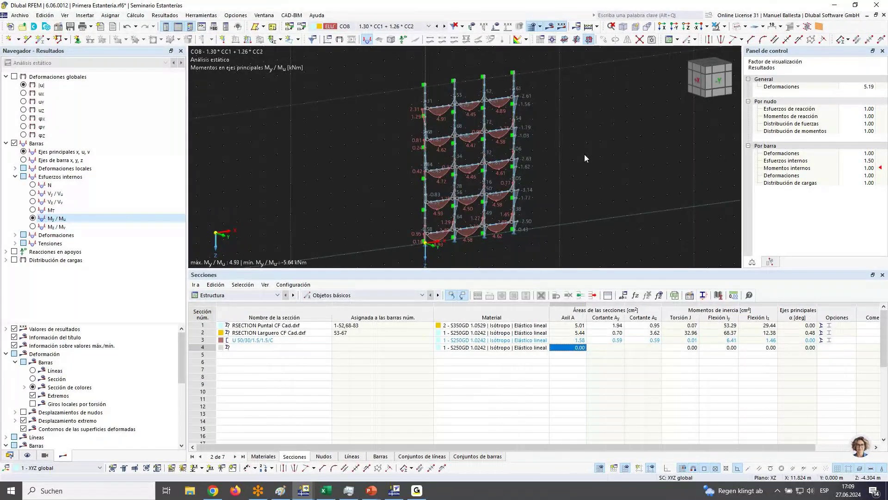
{"action": "scroll", "coordinate": [584, 154], "scroll_direction": "down", "scroll_amount": 1}
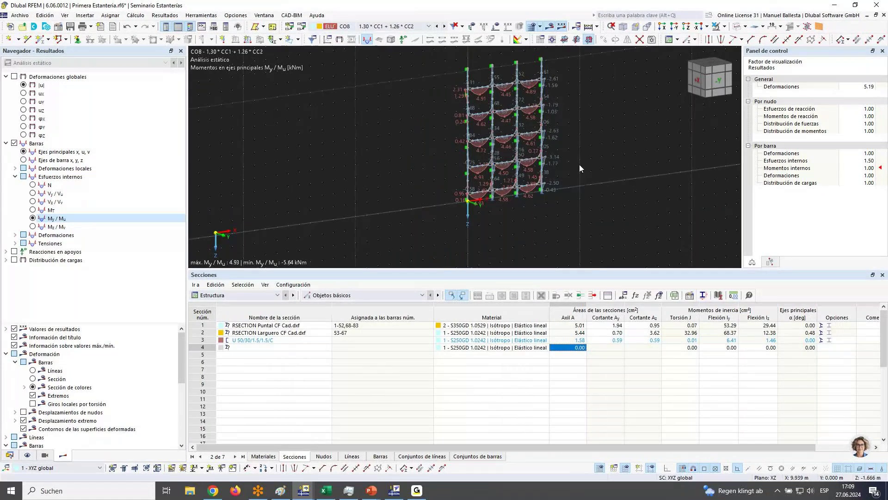
{"action": "middle_click_drag", "start_coordinate": [579, 164], "coordinate": [486, 203], "text": "ctrl"}
{"action": "scroll", "coordinate": [495, 206], "scroll_direction": "up", "scroll_amount": 2}
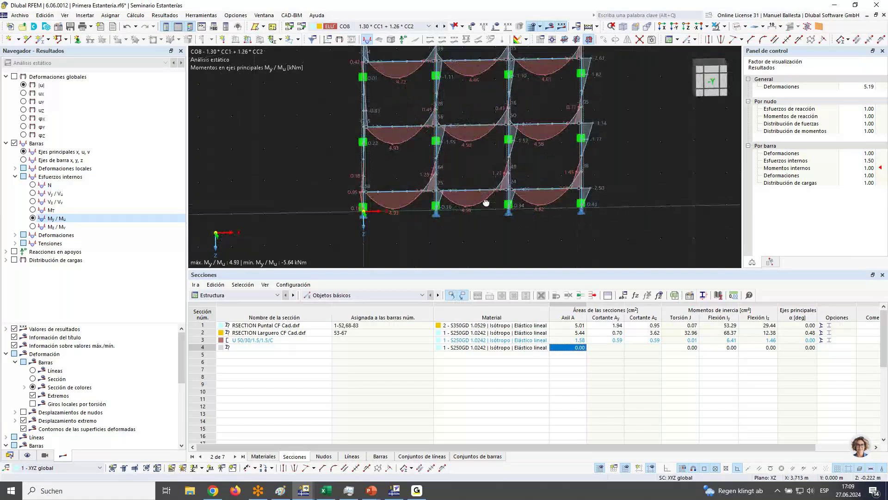
Isolate the bars with the RSECTION Puntal CF section in visibility mode to examine their moments.
{"action": "left_click", "coordinate": [10, 454]}
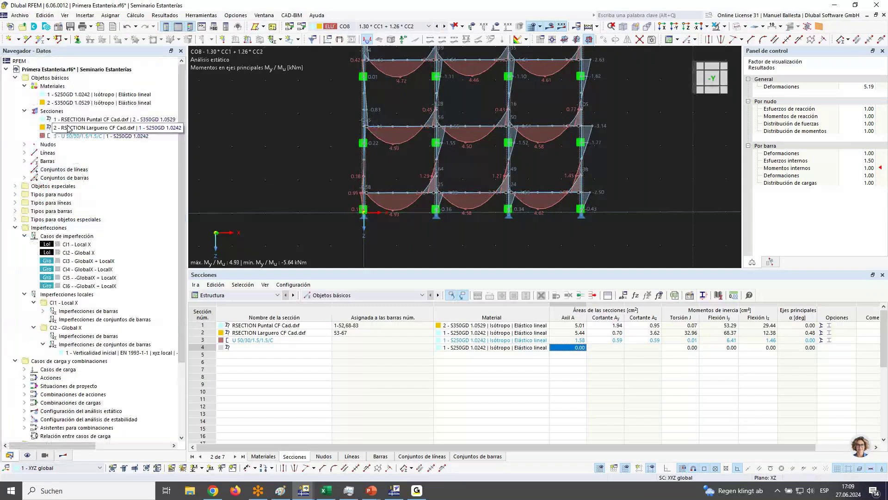
{"action": "left_click", "coordinate": [68, 128]}
{"action": "left_click", "coordinate": [70, 119]}
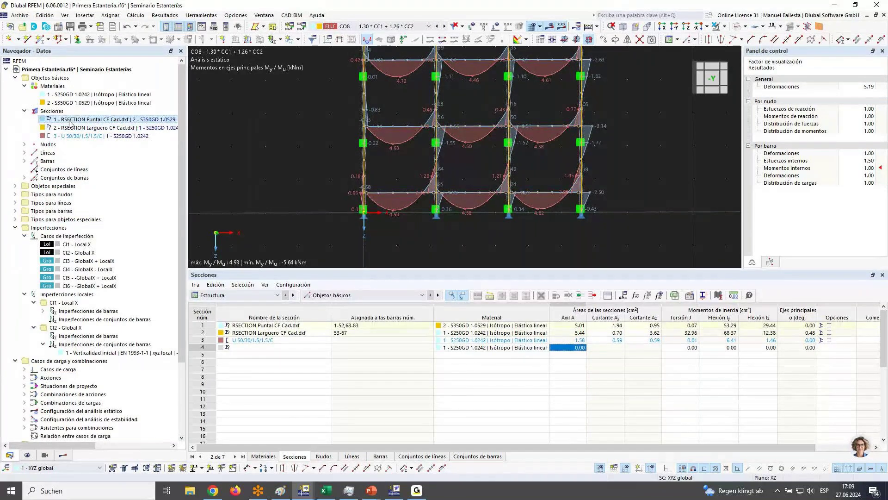
{"action": "left_click", "coordinate": [725, 26]}
{"action": "left_click", "coordinate": [768, 62]}
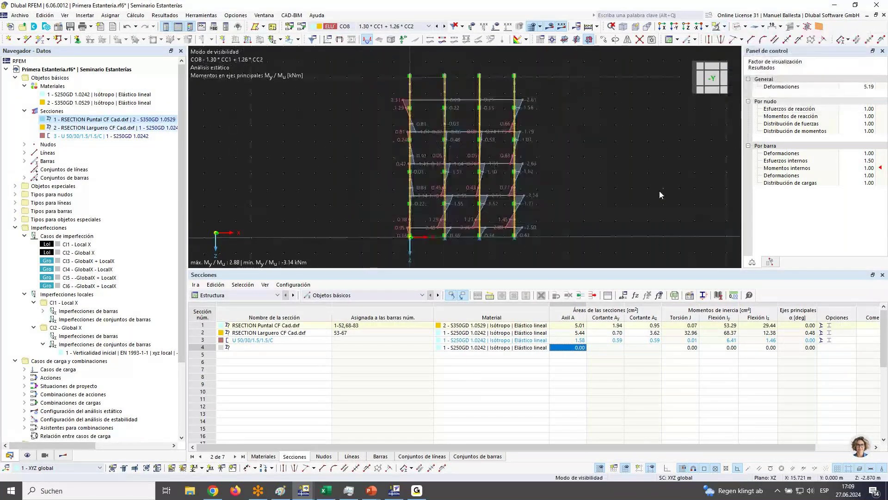
{"action": "middle_click_drag", "start_coordinate": [595, 193], "coordinate": [513, 150], "text": "ctrl"}
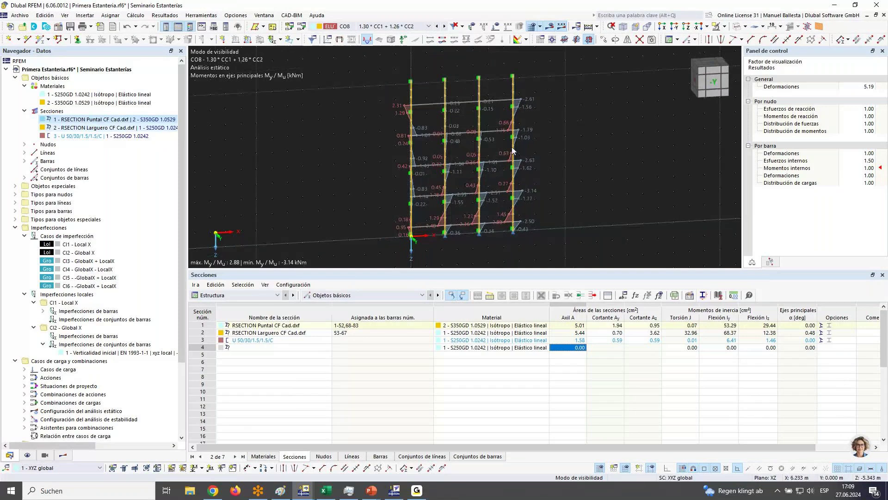
{"action": "scroll", "coordinate": [486, 213], "scroll_direction": "up", "scroll_amount": 2}
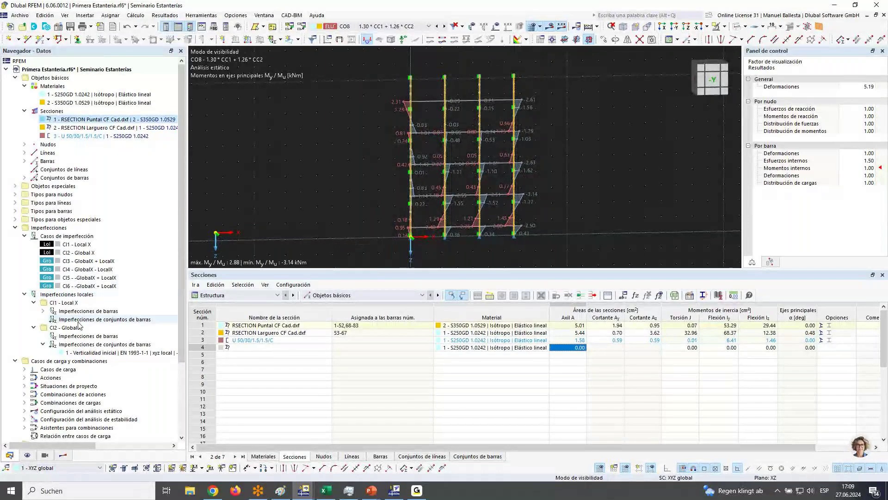
Duplicate load combination CO23 (1.30 * CC1 + 1.26 * CC2 + 1.26 * CC4) in the load cases and combinations settings.
{"action": "scroll", "coordinate": [133, 351], "scroll_direction": "down", "scroll_amount": 2}
{"action": "scroll", "coordinate": [133, 351], "scroll_direction": "down", "scroll_amount": 2}
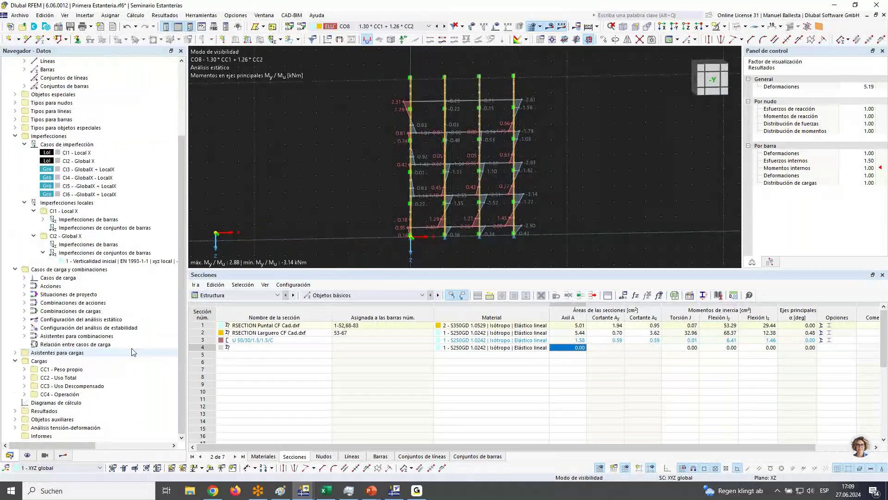
{"action": "double_click", "coordinate": [75, 370]}
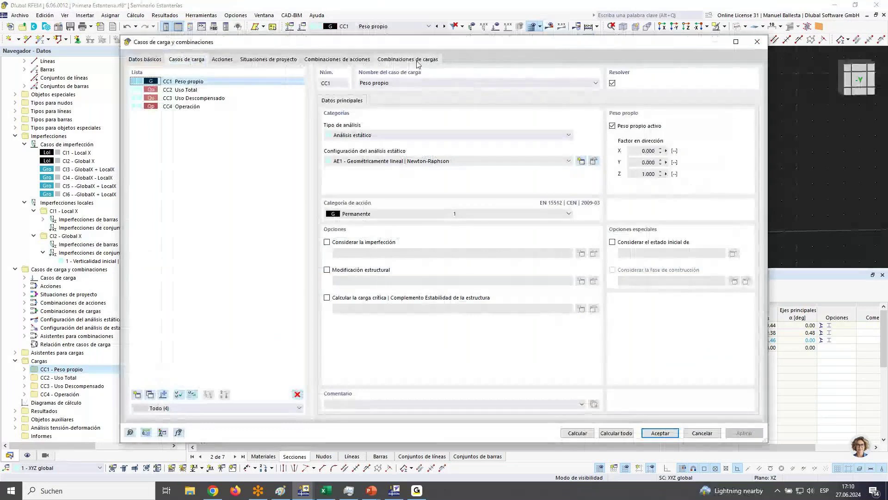
{"action": "left_click", "coordinate": [402, 60]}
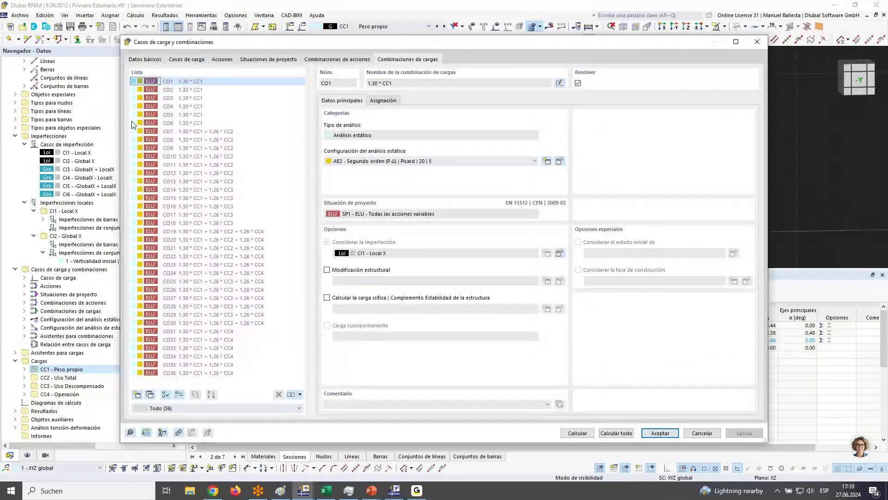
{"action": "left_click", "coordinate": [168, 372]}
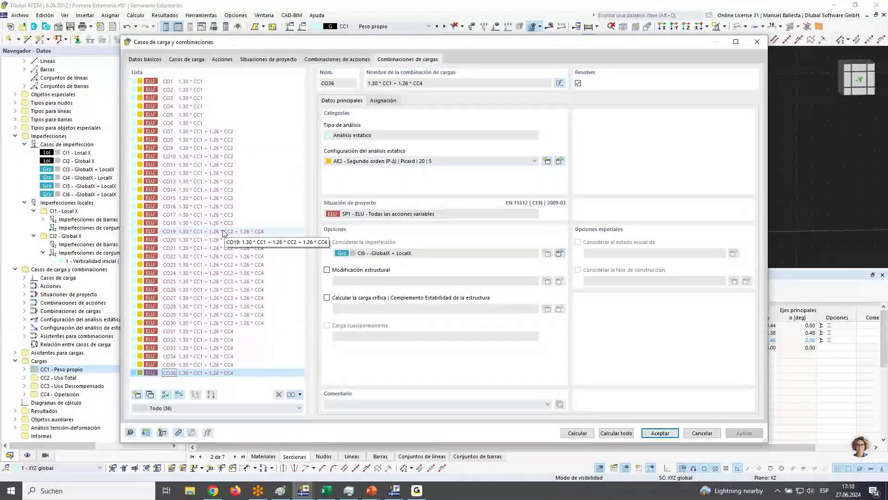
{"action": "left_click", "coordinate": [223, 264]}
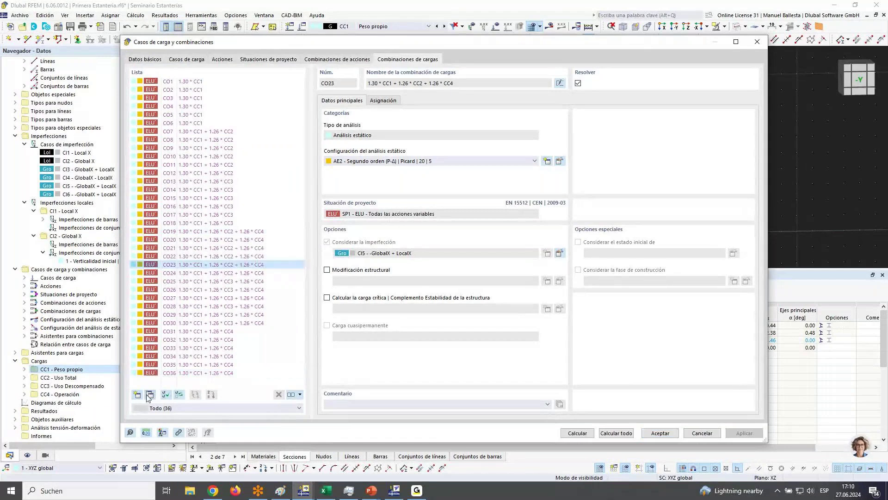
{"action": "left_click", "coordinate": [150, 394]}
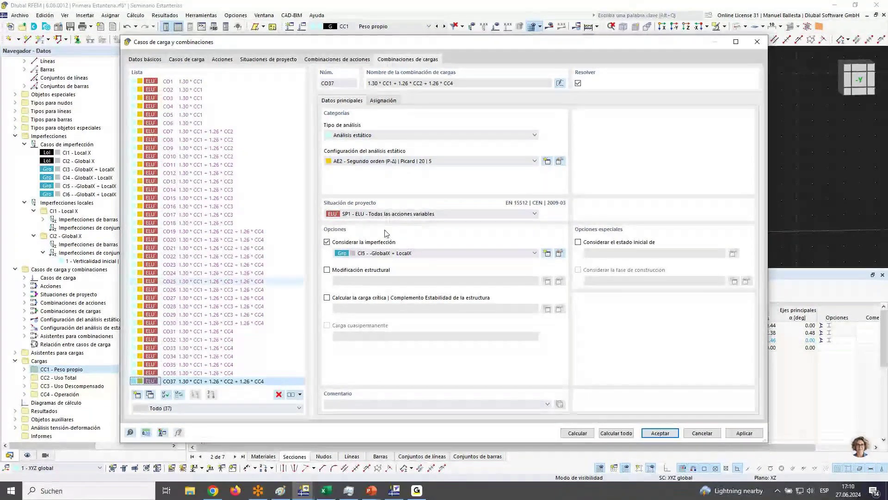
Disable the imperfection for the copied combination, assign the AE1 - Geométricamente lineal | Newton-Raphson analysis, and calculate it.
{"action": "left_click", "coordinate": [394, 242]}
{"action": "left_click", "coordinate": [416, 161]}
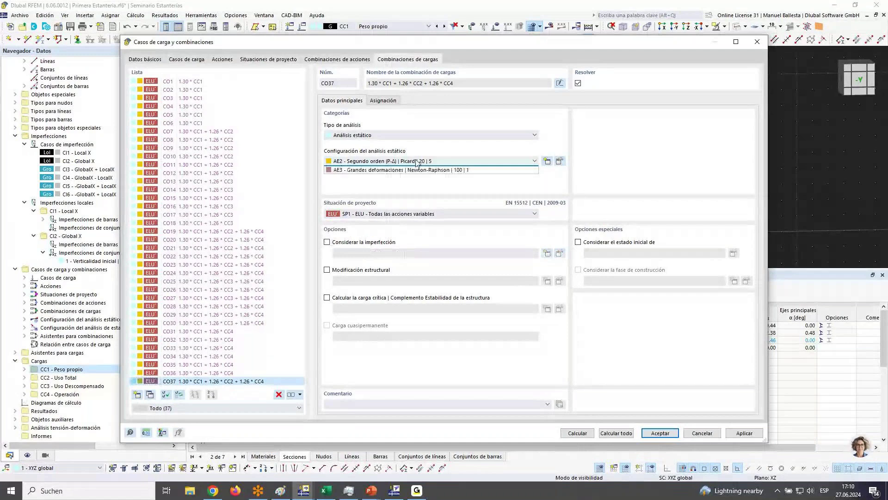
{"action": "left_click", "coordinate": [414, 171]}
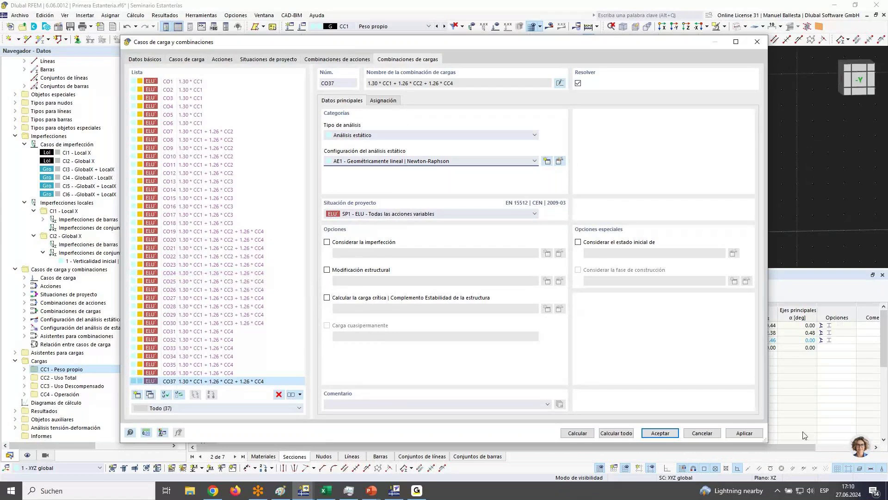
{"action": "left_click", "coordinate": [581, 432]}
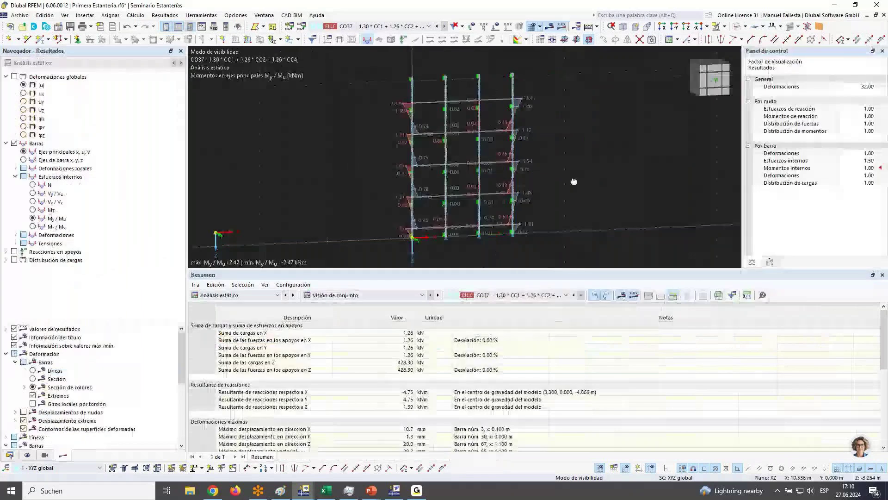
Set the display factor for the bars' internal moments to 2.00 and inspect the uprights' moment diagrams.
{"action": "scroll", "coordinate": [470, 220], "scroll_direction": "up", "scroll_amount": 3}
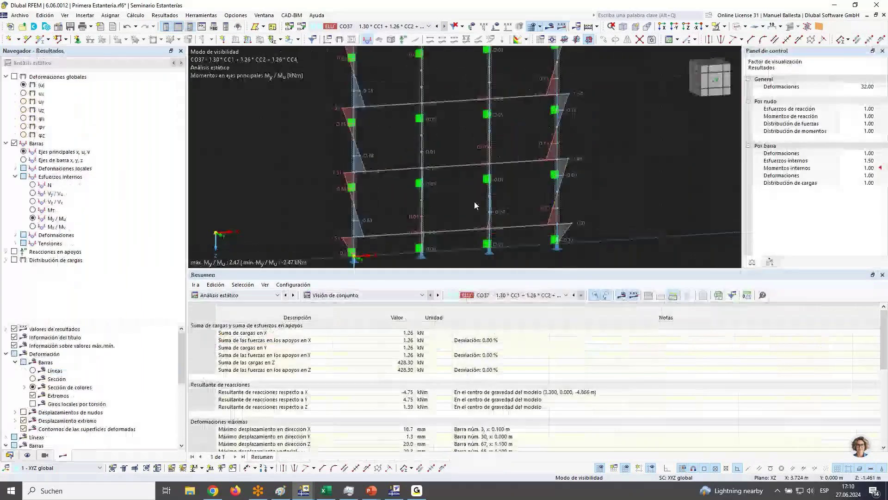
{"action": "middle_click_drag", "start_coordinate": [491, 233], "coordinate": [855, 171], "text": "ctrl"}
{"action": "left_click", "coordinate": [862, 168]}
{"action": "type", "text": "2.00"}
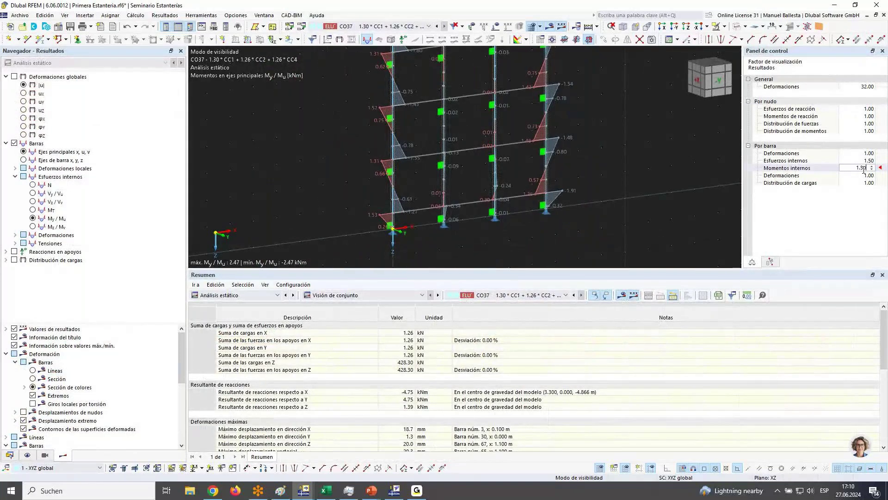
{"action": "middle_click_drag", "start_coordinate": [608, 251], "coordinate": [388, 217], "text": "ctrl"}
{"action": "scroll", "coordinate": [511, 196], "scroll_direction": "down", "scroll_amount": 1}
Make CO19 the active load combination and calculate load combinations CO19 to CO30.
{"action": "left_click", "coordinate": [373, 26]}
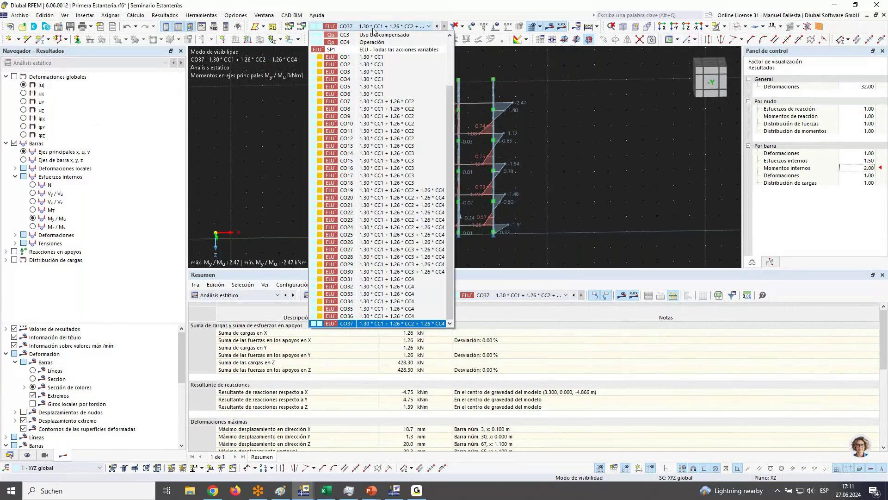
{"action": "left_click", "coordinate": [393, 190]}
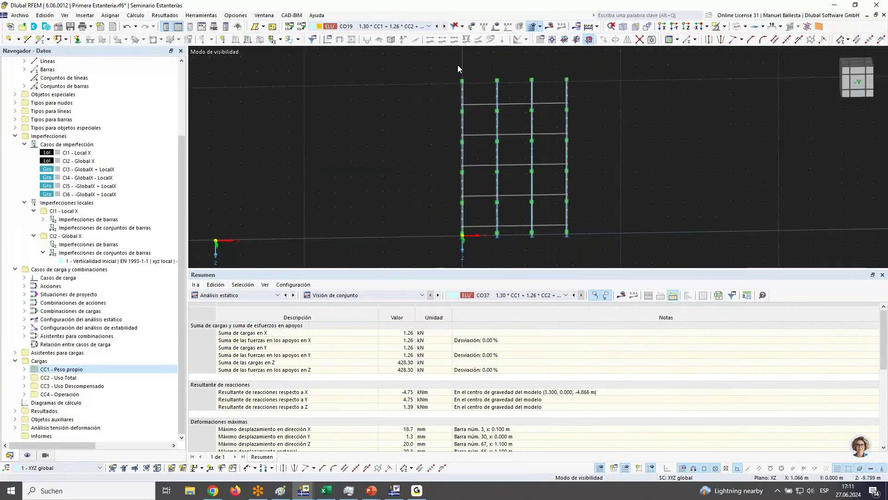
{"action": "left_click", "coordinate": [135, 16]}
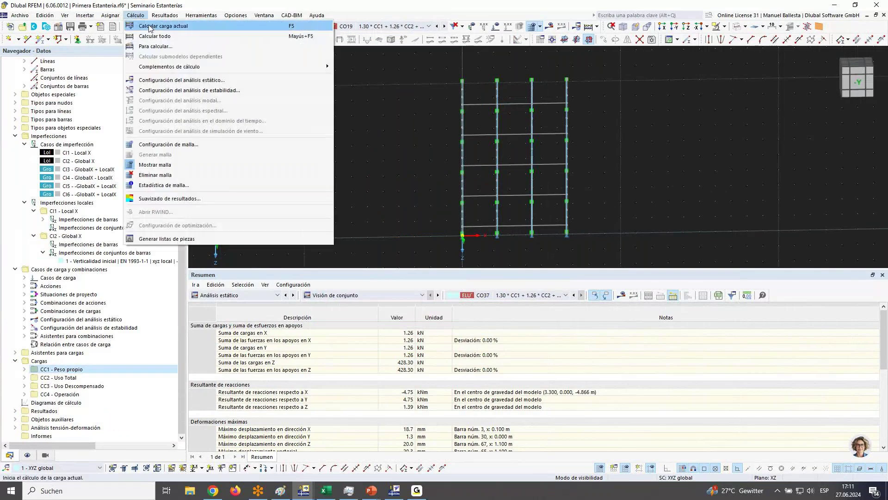
{"action": "left_click", "coordinate": [155, 46]}
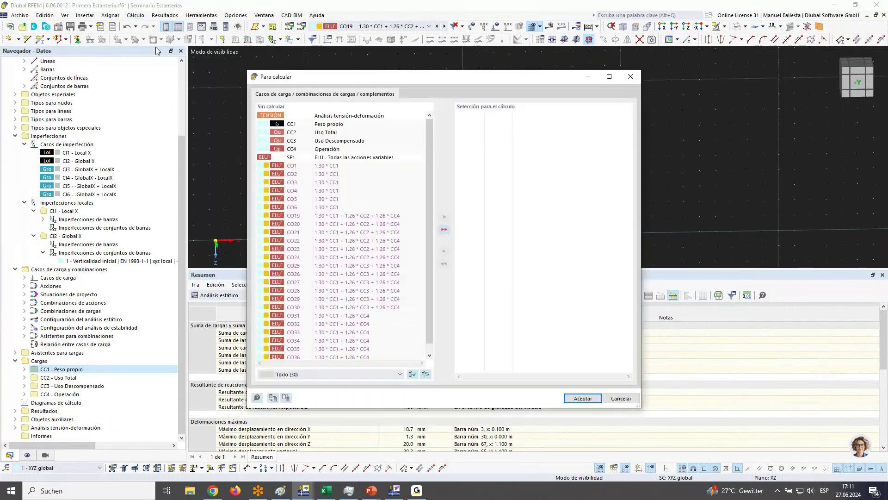
{"action": "left_click_drag", "start_coordinate": [342, 215], "coordinate": [351, 307]}
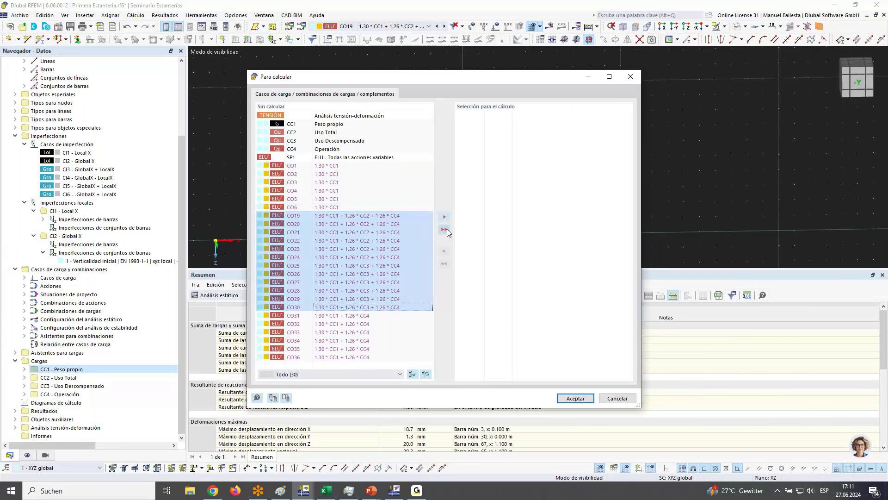
{"action": "left_click", "coordinate": [447, 229]}
{"action": "left_click", "coordinate": [576, 398]}
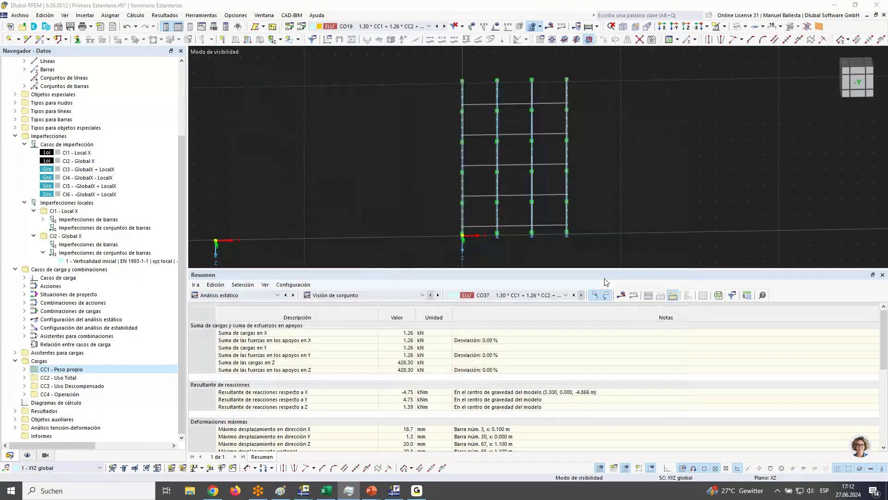
Examine the uprights' My moment diagrams for load combinations CO19 through CO22 in succession.
{"action": "middle_click_drag", "start_coordinate": [542, 210], "coordinate": [568, 218]}
{"action": "scroll", "coordinate": [466, 158], "scroll_direction": "up", "scroll_amount": 4}
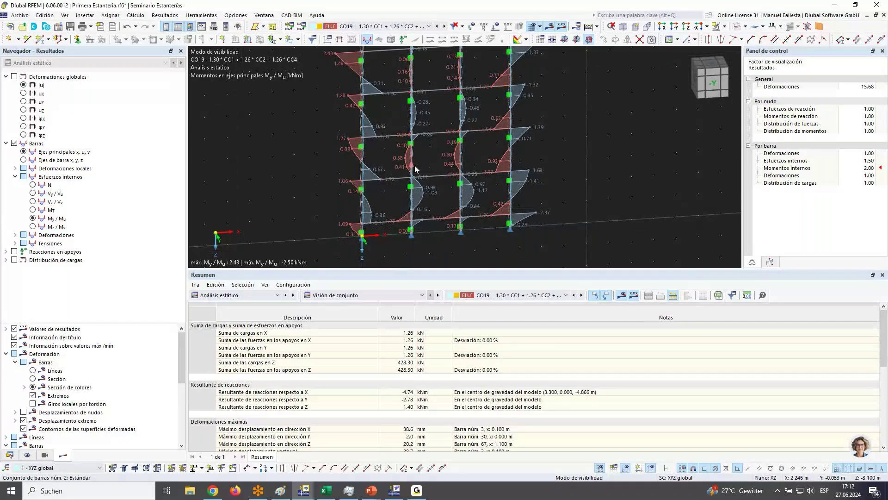
{"action": "left_click", "coordinate": [443, 27]}
{"action": "left_click", "coordinate": [444, 27]}
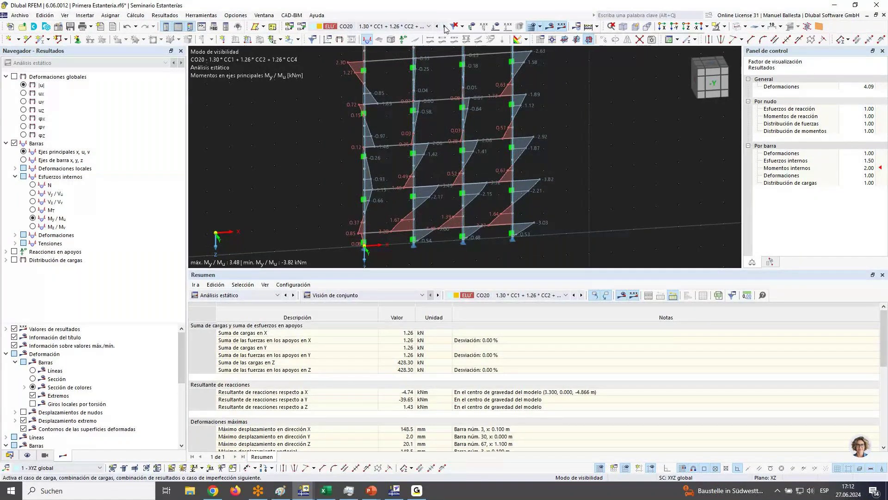
{"action": "left_click", "coordinate": [444, 27]}
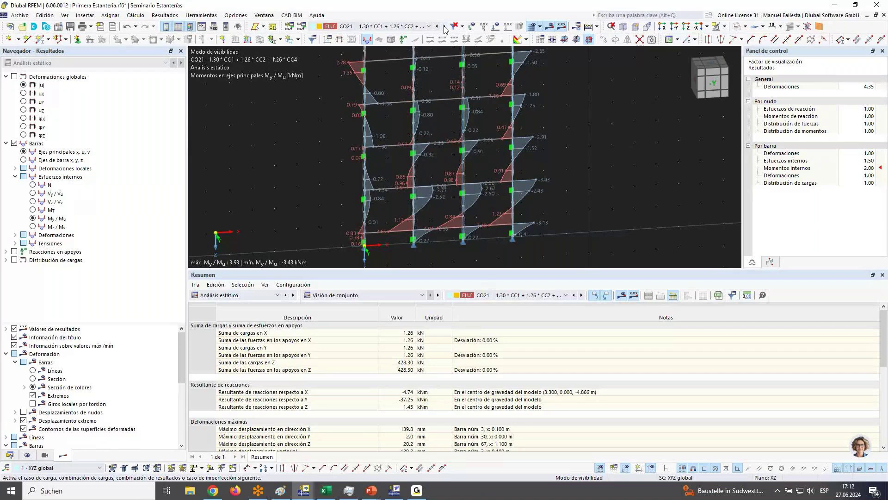
{"action": "left_click", "coordinate": [444, 26]}
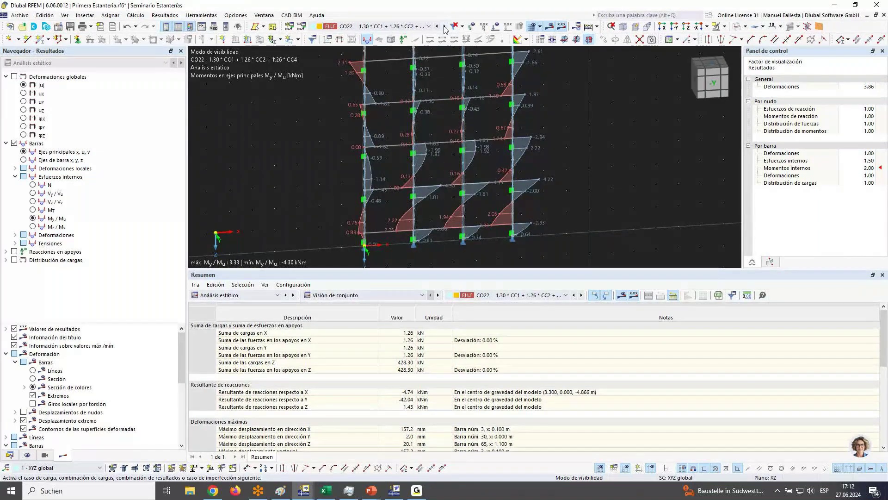
Turn off the display of hidden objects in the background and set the bars' internal moments display factor to 1.25.
{"action": "right_click", "coordinate": [596, 172]}
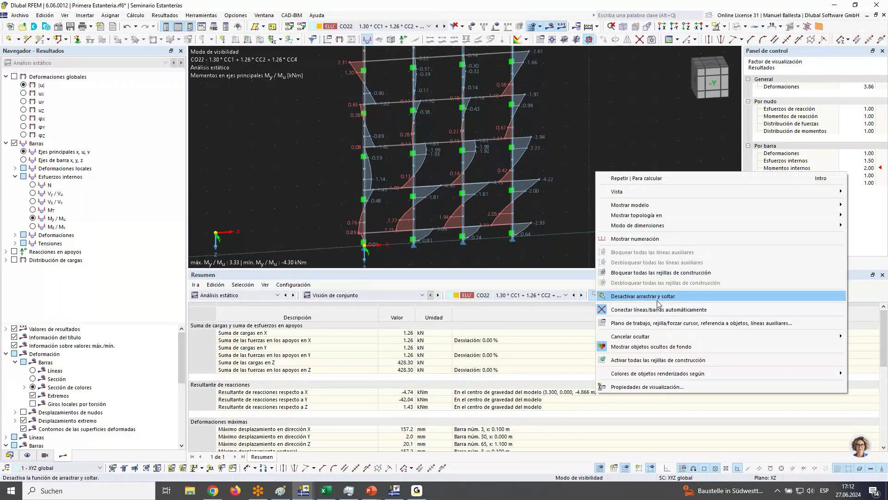
{"action": "left_click", "coordinate": [659, 346]}
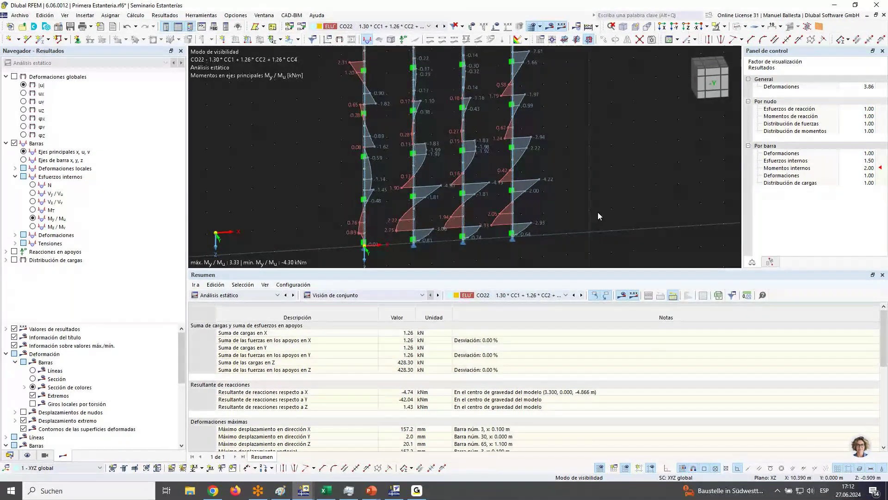
{"action": "left_click", "coordinate": [859, 167]}
{"action": "type", "text": "1.50"}
{"action": "key", "text": "BackSpace"}
{"action": "key", "text": "BackSpace"}
{"action": "type", "text": "25"}
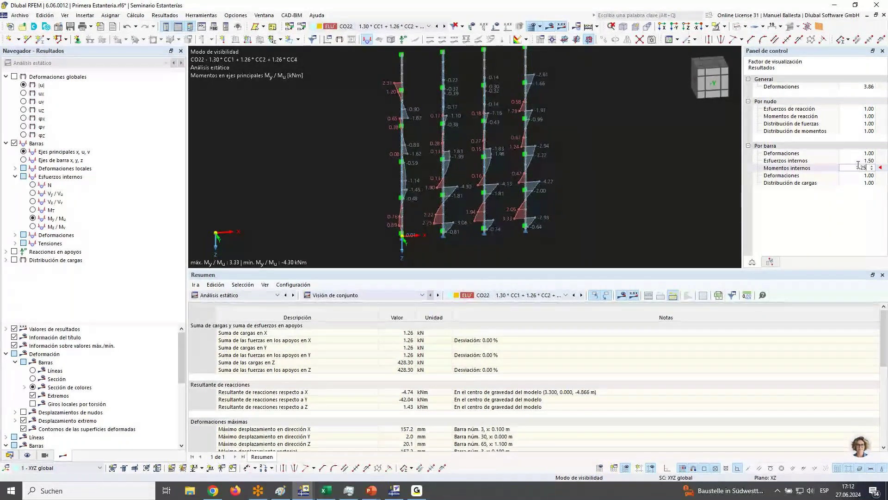
{"action": "key", "text": "Return"}
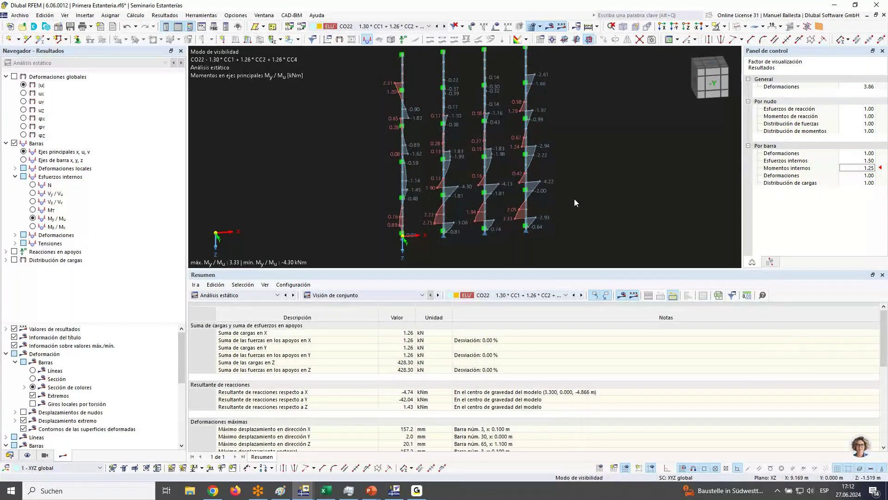
Limit design situation SP1 in the stress-strain analysis to load combinations CO19 to CO30.
{"action": "left_click", "coordinate": [248, 296]}
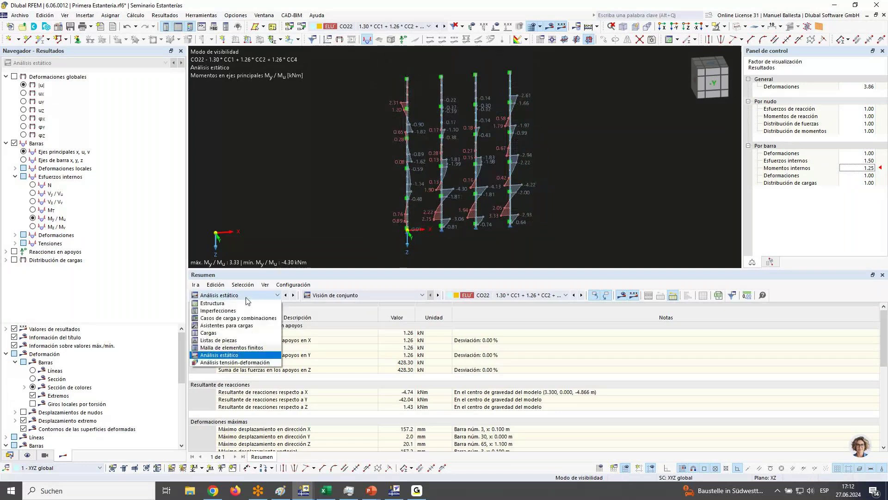
{"action": "left_click", "coordinate": [241, 363]}
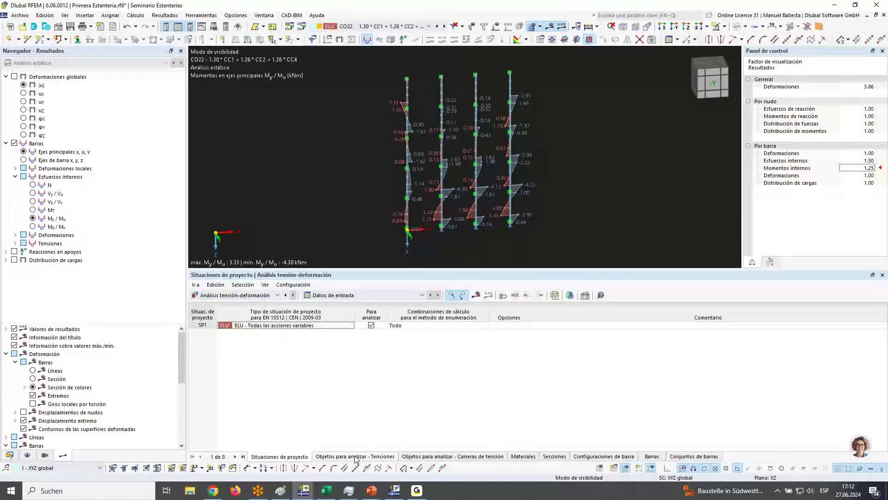
{"action": "left_click", "coordinate": [477, 328]}
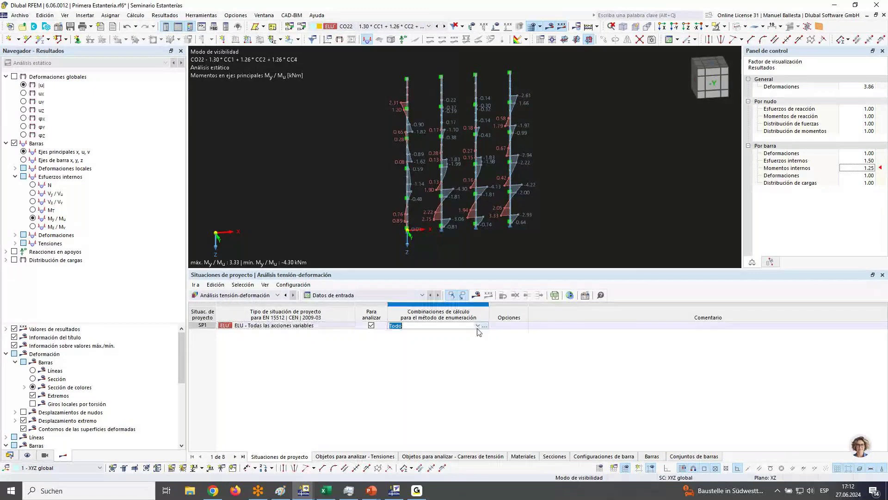
{"action": "left_click", "coordinate": [485, 326]}
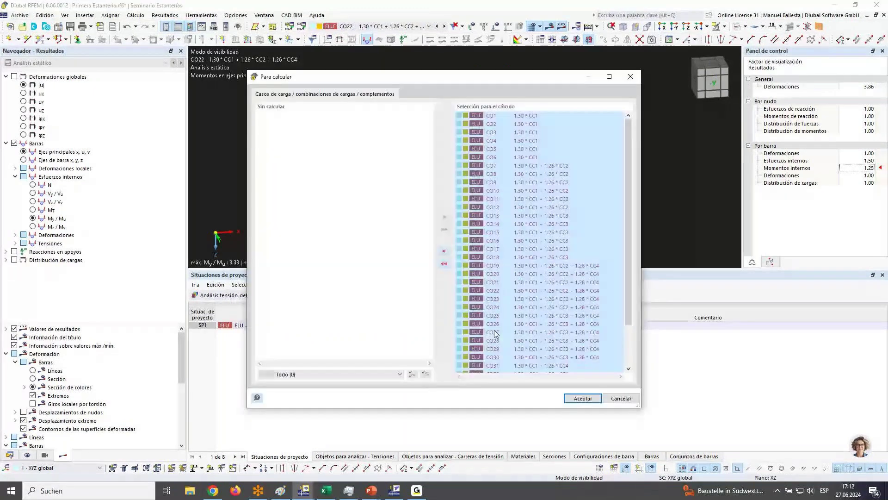
{"action": "left_click", "coordinate": [444, 263]}
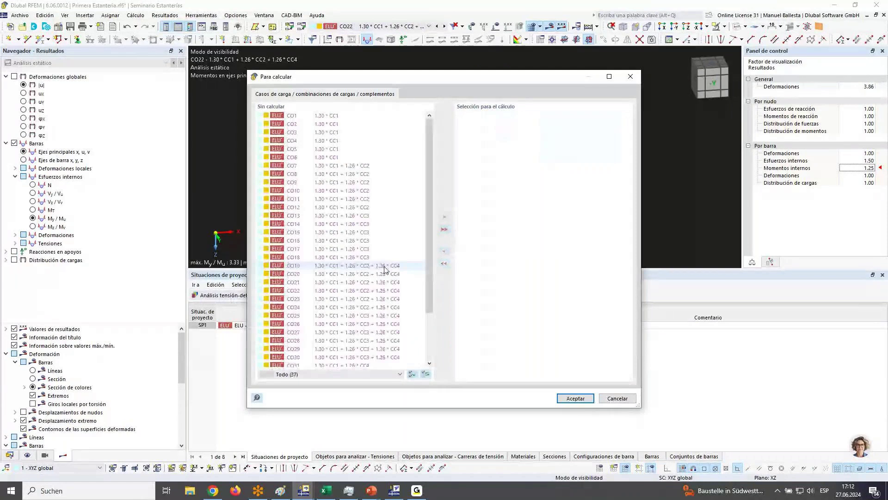
{"action": "left_click_drag", "start_coordinate": [385, 266], "coordinate": [370, 356]}
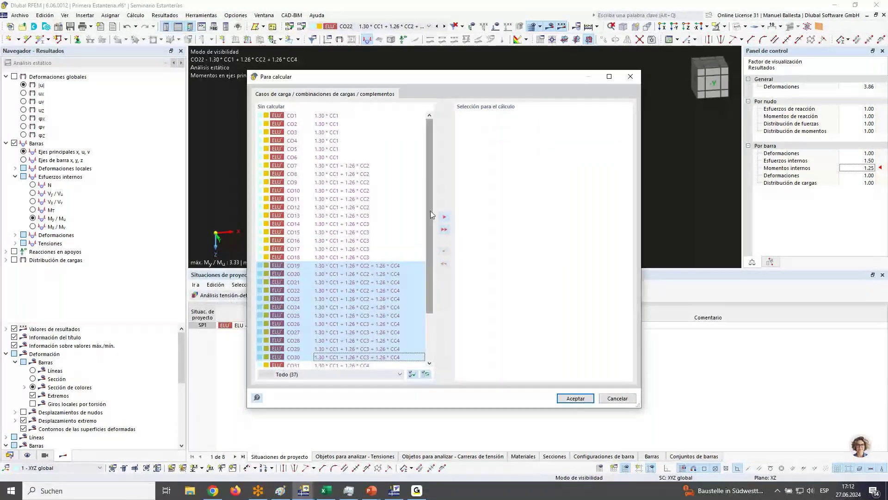
{"action": "left_click", "coordinate": [444, 217]}
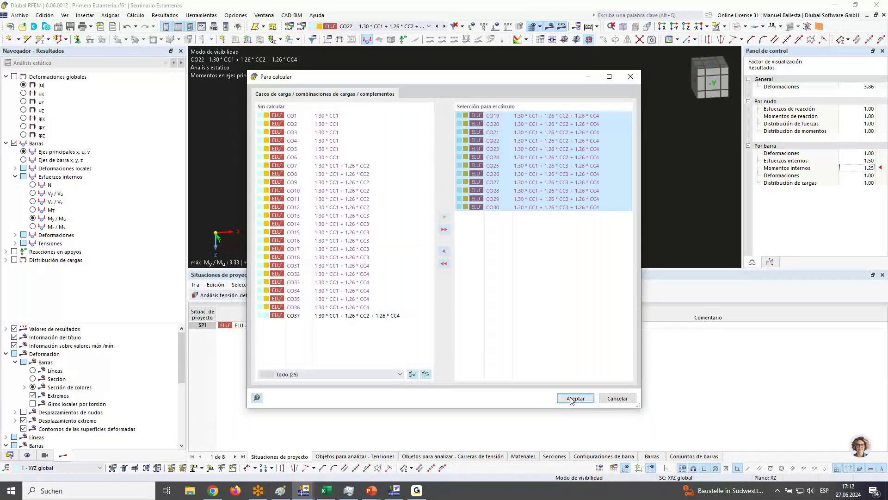
{"action": "left_click", "coordinate": [574, 398]}
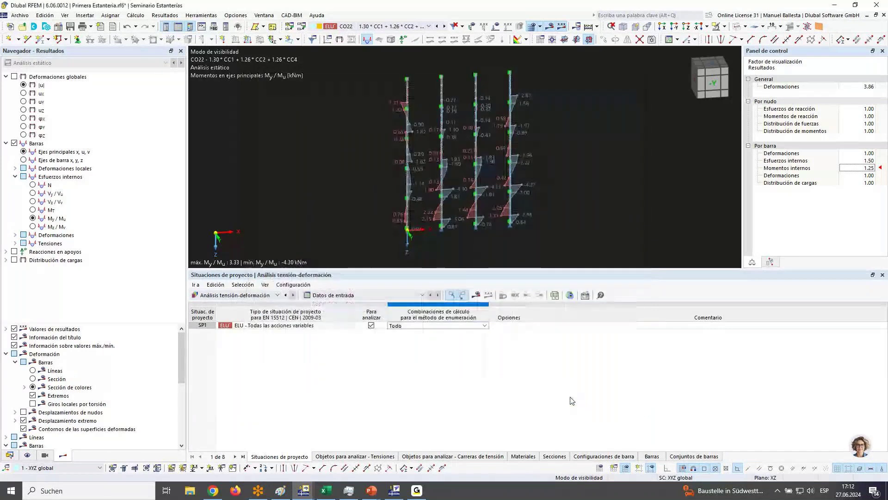
Exclude individual bars from the stress analysis, keeping the bar sets, and limit design situation SP1 to load combination CO37.
{"action": "left_click", "coordinate": [374, 456]}
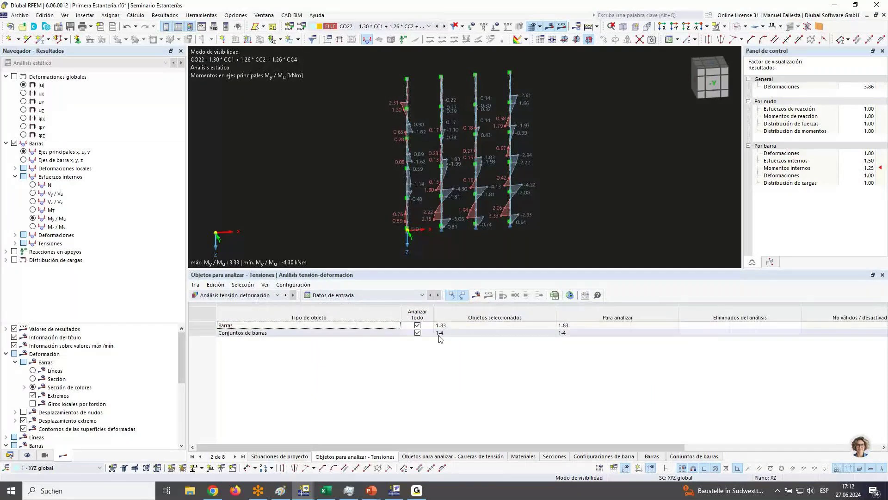
{"action": "left_click", "coordinate": [417, 325]}
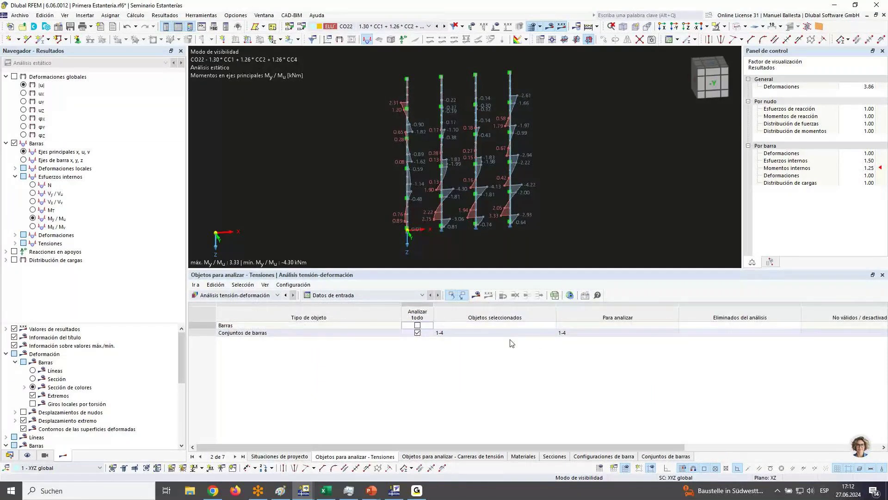
{"action": "left_click", "coordinate": [279, 457]}
{"action": "left_click", "coordinate": [456, 325]}
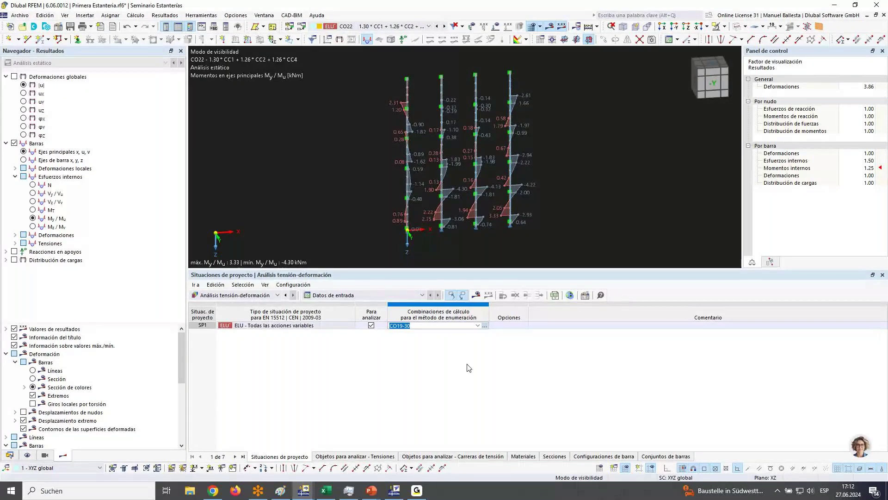
{"action": "left_click", "coordinate": [486, 326]}
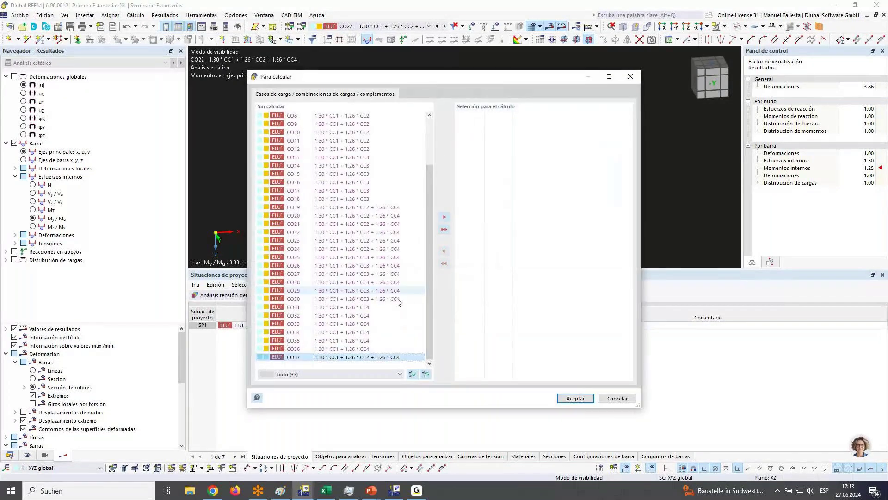
{"action": "double_click", "coordinate": [352, 357]}
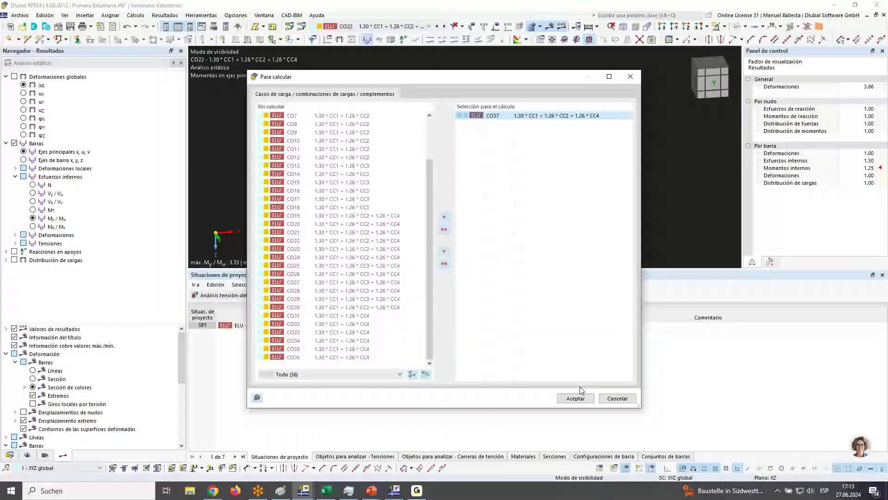
{"action": "left_click", "coordinate": [590, 399]}
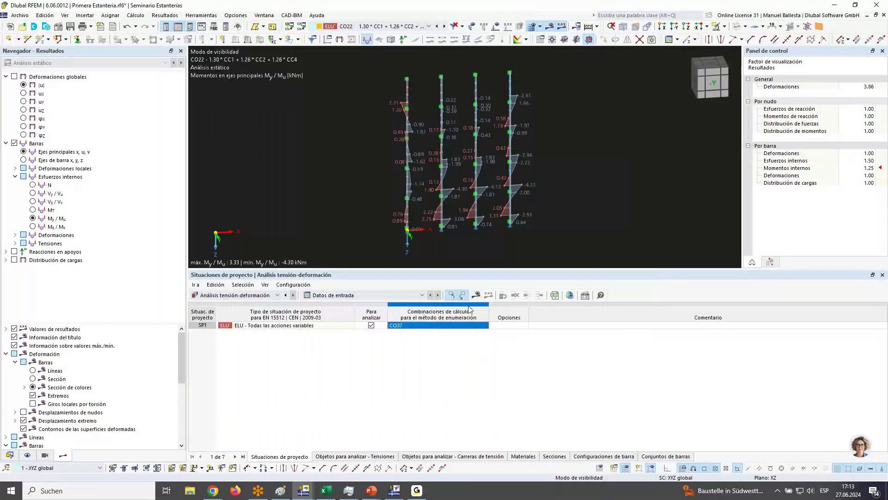
Run the stress-strain analysis and display the σx,tot stress ratios on the uprights.
{"action": "left_click", "coordinate": [478, 296]}
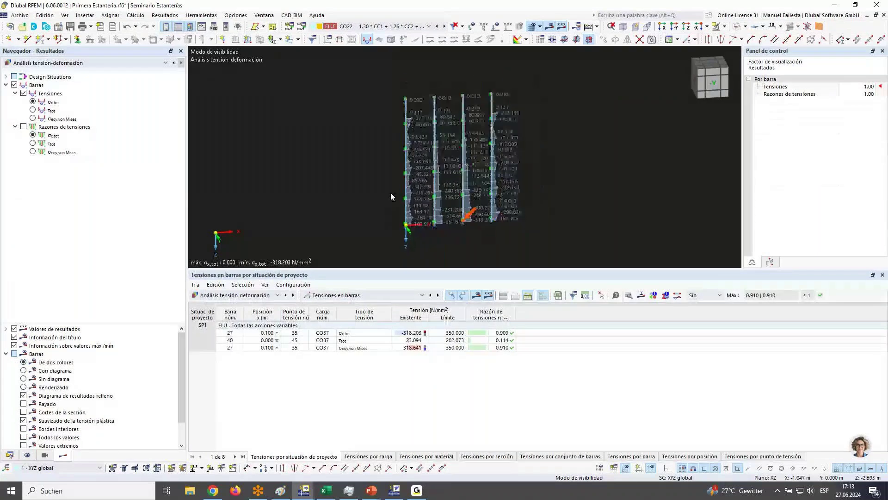
{"action": "left_click", "coordinate": [23, 126]}
{"action": "scroll", "coordinate": [454, 229], "scroll_direction": "up", "scroll_amount": 4}
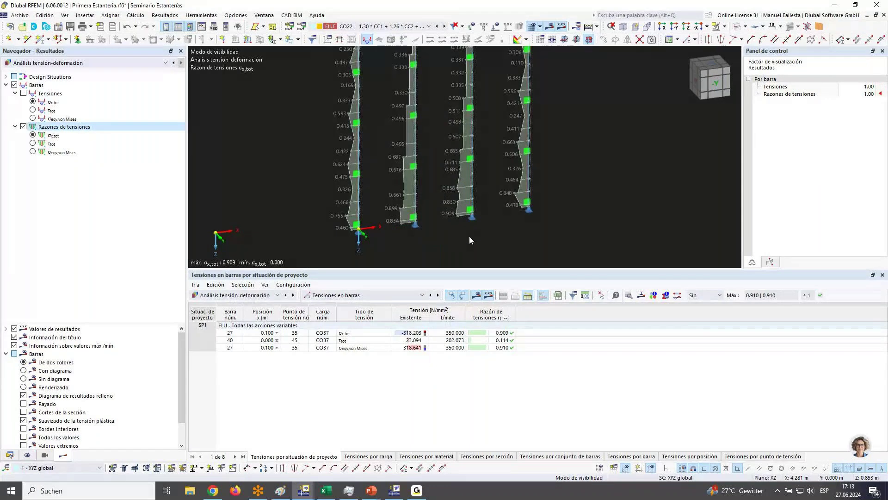
{"action": "scroll", "coordinate": [464, 231], "scroll_direction": "up", "scroll_amount": 1}
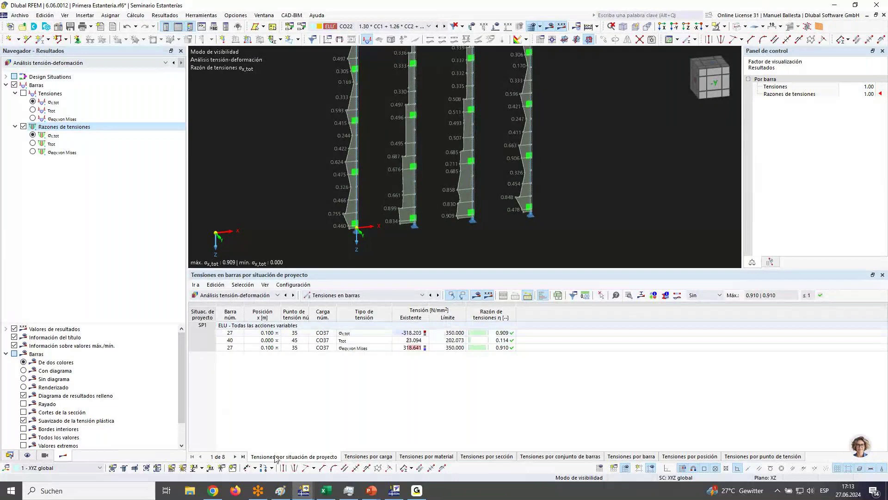
Limit design situation SP1 in the stress-strain analysis to load combinations CO19 to CO30, replacing CO37 and discarding the existing results.
{"action": "left_click", "coordinate": [366, 295]}
{"action": "left_click", "coordinate": [367, 303]}
{"action": "left_click", "coordinate": [368, 304]}
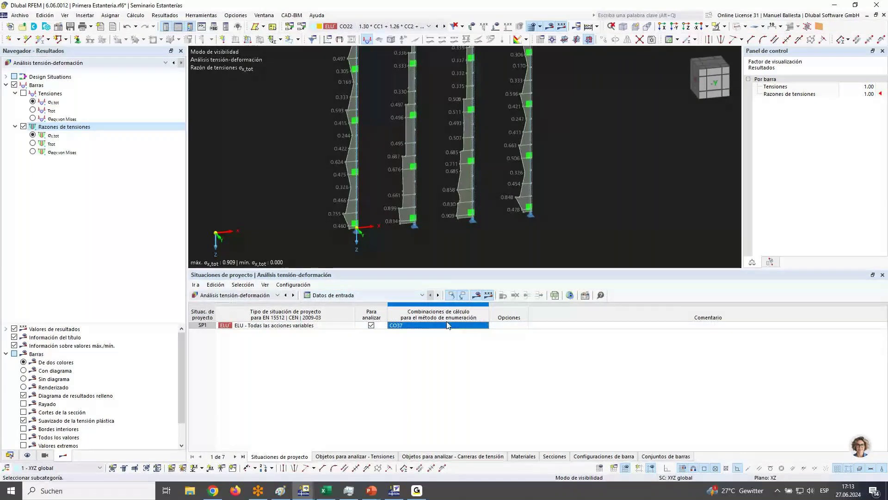
{"action": "left_click", "coordinate": [418, 326]}
{"action": "key", "text": "F7"}
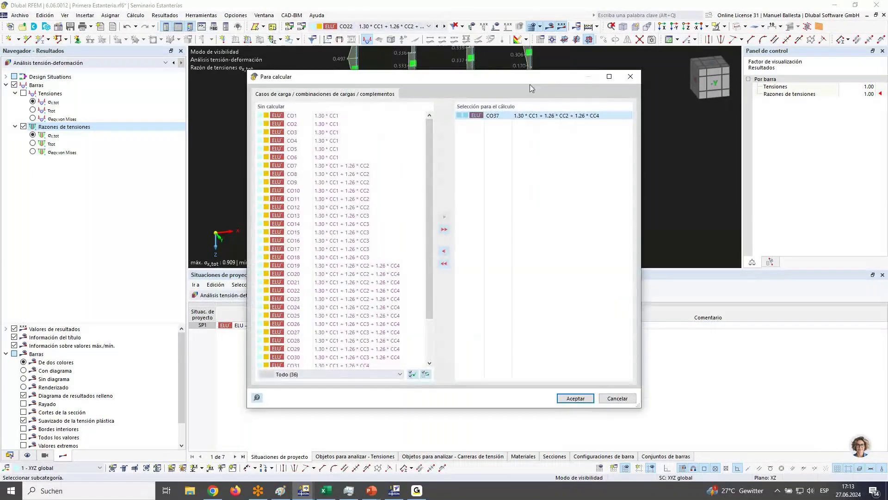
{"action": "left_click", "coordinate": [445, 252]}
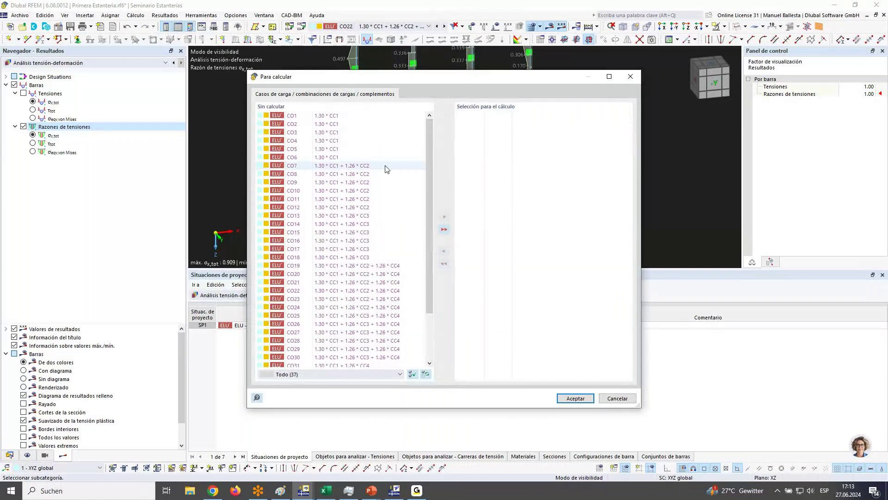
{"action": "left_click", "coordinate": [389, 265]}
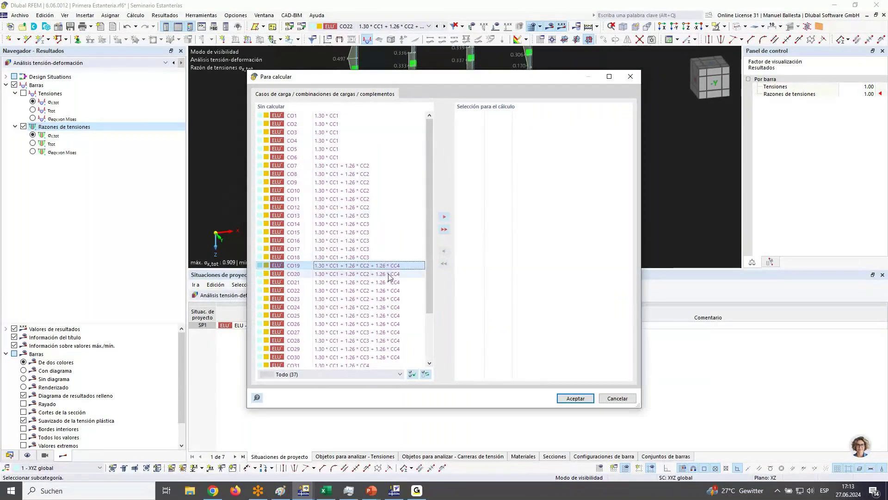
{"action": "left_click", "coordinate": [405, 357], "text": "shift"}
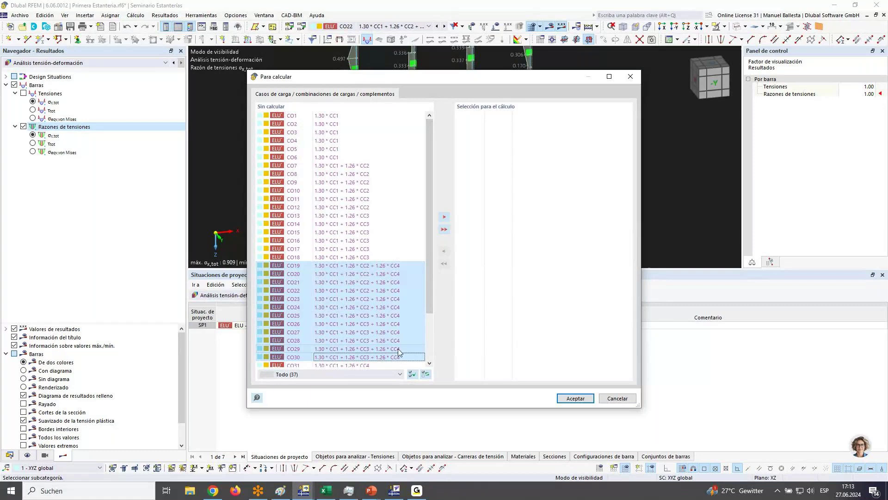
{"action": "left_click", "coordinate": [443, 218]}
{"action": "key", "text": "Return"}
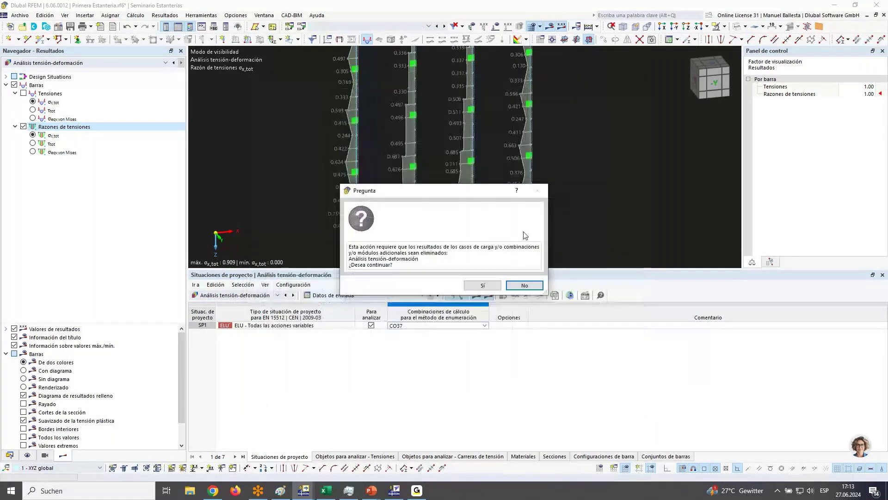
{"action": "left_click", "coordinate": [483, 285]}
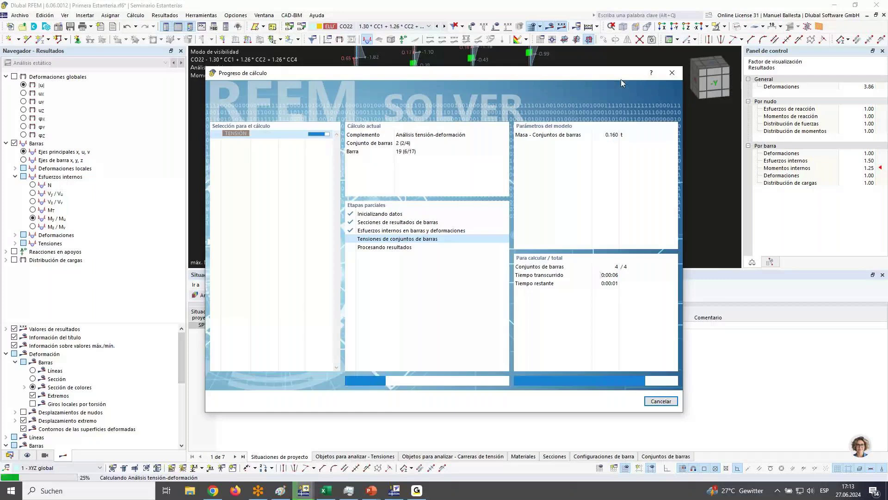
Run the stress-strain analysis and examine the σx,tot stress ratios on the uprights, finishing in the -Y view.
{"action": "left_click_drag", "start_coordinate": [620, 79], "coordinate": [654, 248]}
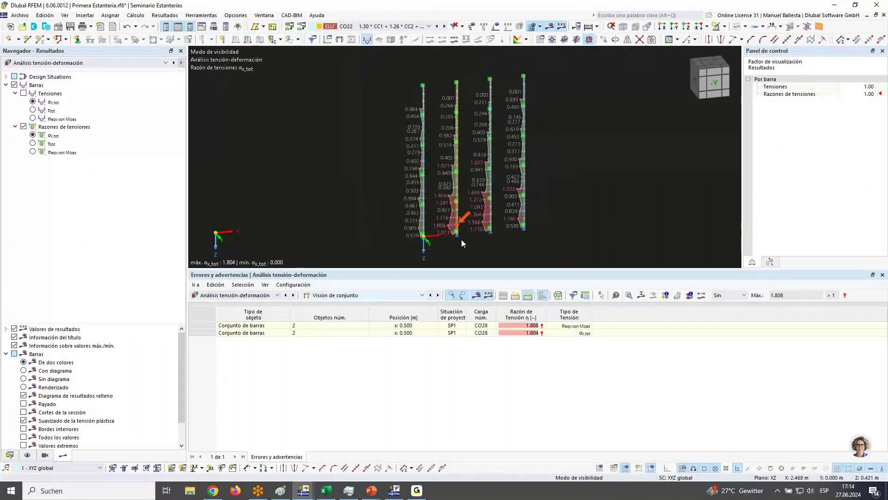
{"action": "middle_click_drag", "start_coordinate": [461, 212], "coordinate": [461, 198]}
{"action": "scroll", "coordinate": [477, 218], "scroll_direction": "up", "scroll_amount": 2}
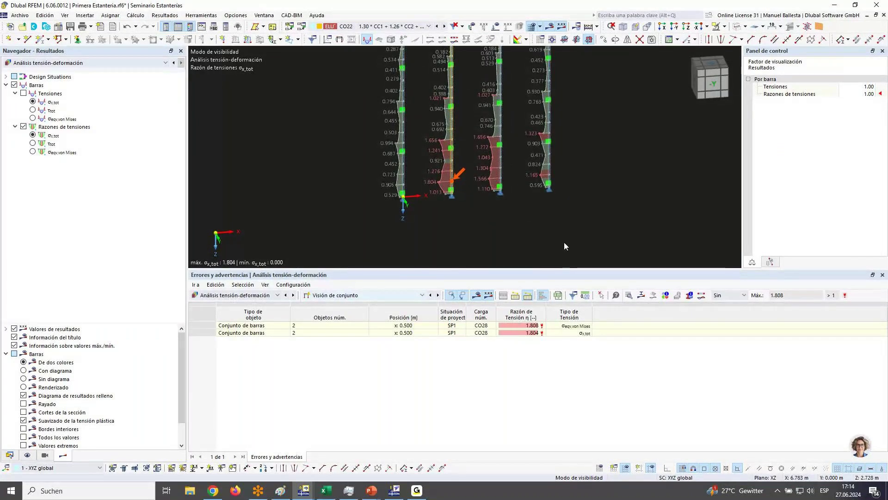
{"action": "scroll", "coordinate": [652, 194], "scroll_direction": "down", "scroll_amount": 1}
{"action": "scroll", "coordinate": [652, 194], "scroll_direction": "down", "scroll_amount": 1}
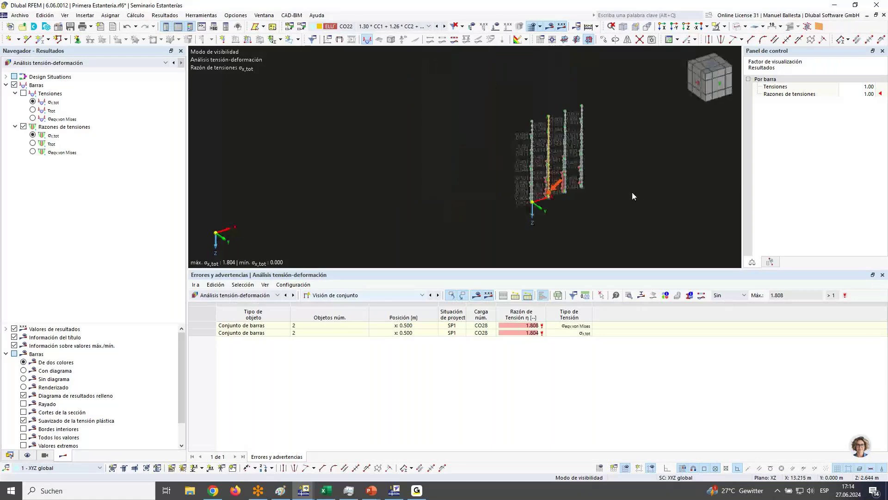
{"action": "scroll", "coordinate": [631, 192], "scroll_direction": "up", "scroll_amount": 1}
{"action": "middle_click_drag", "start_coordinate": [632, 192], "coordinate": [553, 200]}
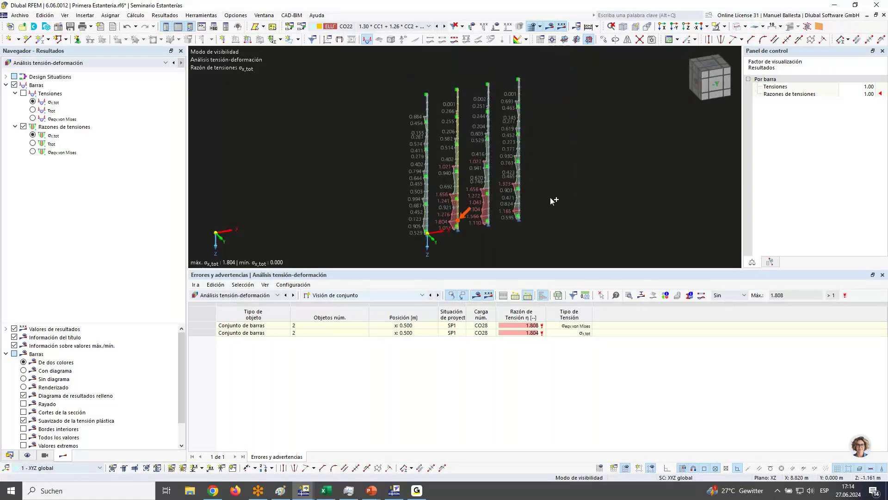
{"action": "middle_click_drag", "start_coordinate": [581, 167], "coordinate": [597, 155], "text": "ctrl"}
{"action": "left_click", "coordinate": [718, 88]}
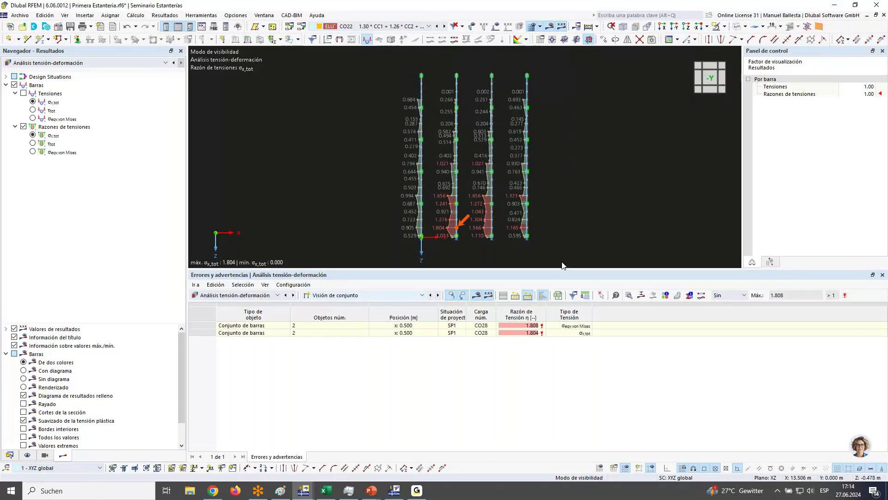
Assign combination wizard 2 (AE1 - geometrically linear, Newton-Raphson) to design situation SP1 and generate the load combinations.
{"action": "left_click", "coordinate": [9, 455]}
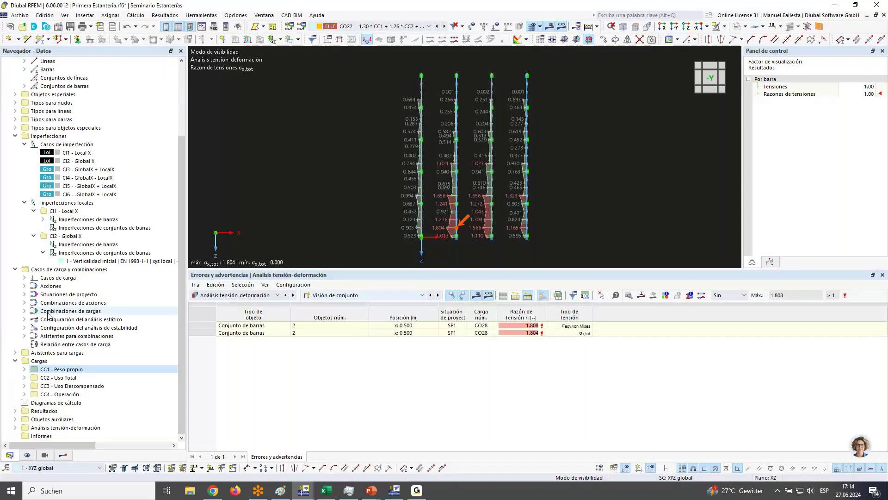
{"action": "right_click", "coordinate": [61, 370]}
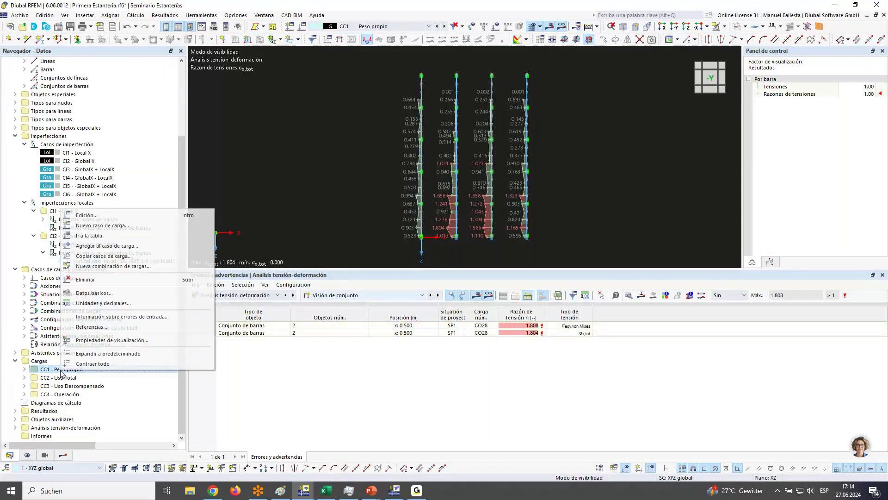
{"action": "left_click", "coordinate": [96, 217]}
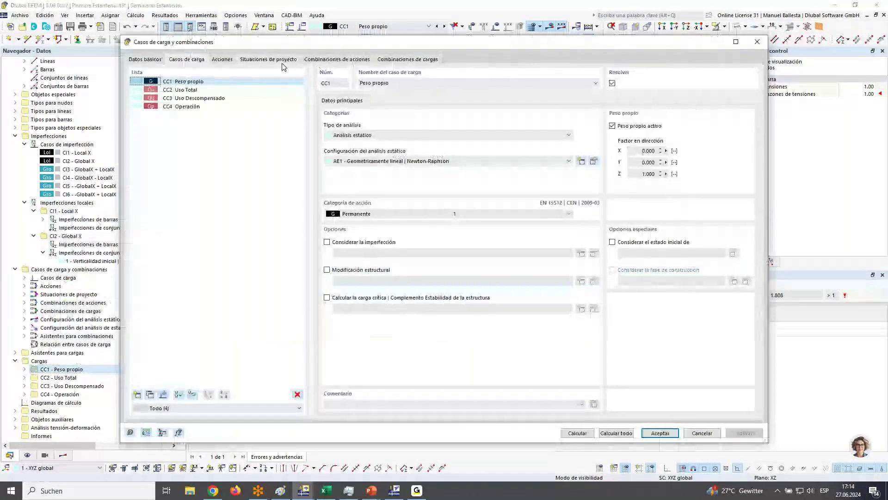
{"action": "left_click", "coordinate": [283, 62]}
{"action": "left_click", "coordinate": [372, 274]}
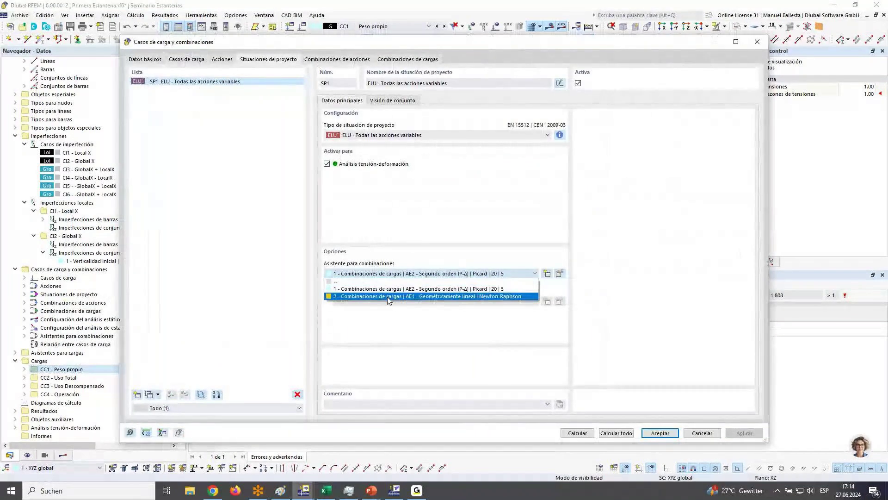
{"action": "left_click", "coordinate": [388, 296]}
{"action": "left_click", "coordinate": [418, 61]}
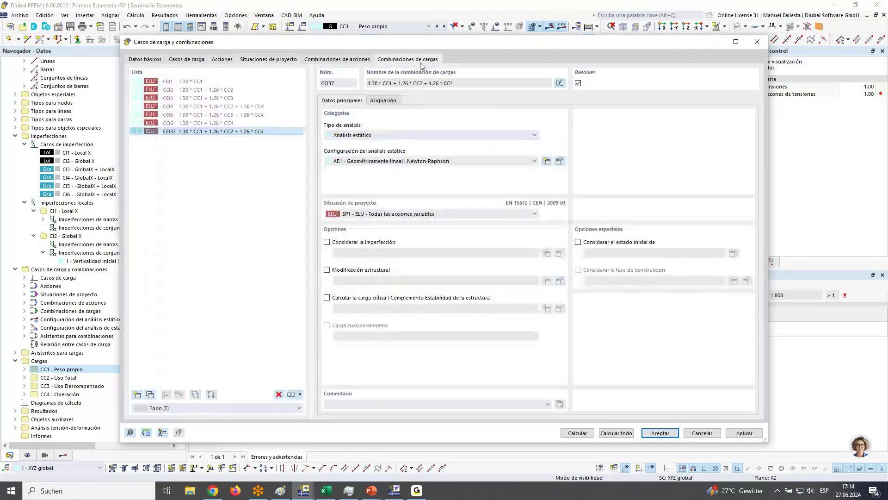
Delete load combination CO37 from the list of load combinations.
{"action": "left_click", "coordinate": [231, 99]}
{"action": "left_click", "coordinate": [243, 132]}
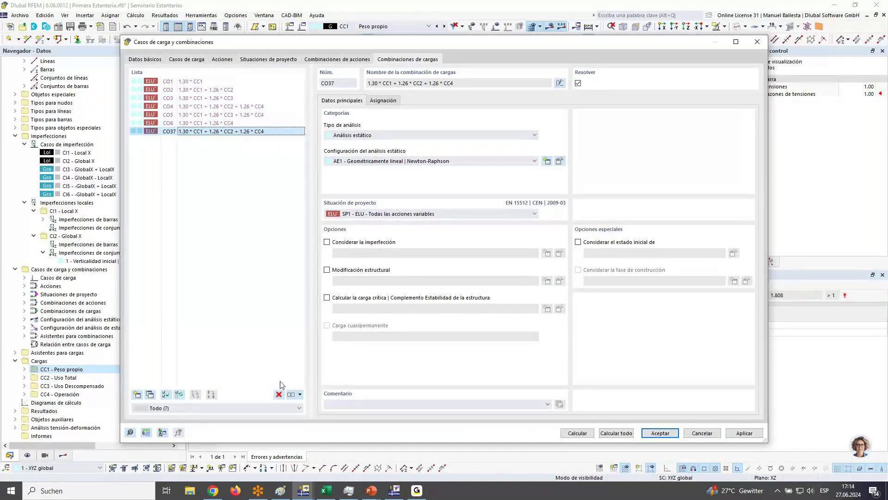
{"action": "left_click", "coordinate": [279, 394]}
Activate the critical load calculation for load combination CO2 with stability settings ST1 (Lanczos eigenvalue method) and calculate it.
{"action": "left_click", "coordinate": [208, 91]}
{"action": "left_click", "coordinate": [217, 98]}
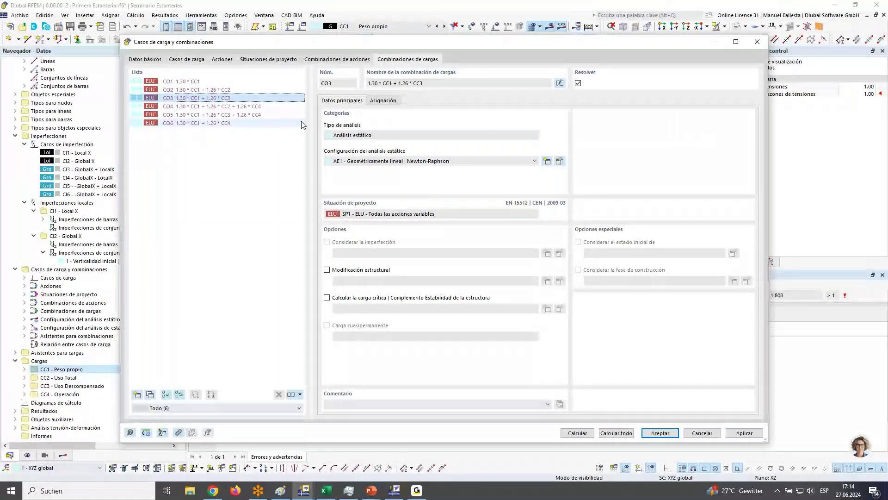
{"action": "left_click", "coordinate": [208, 115]}
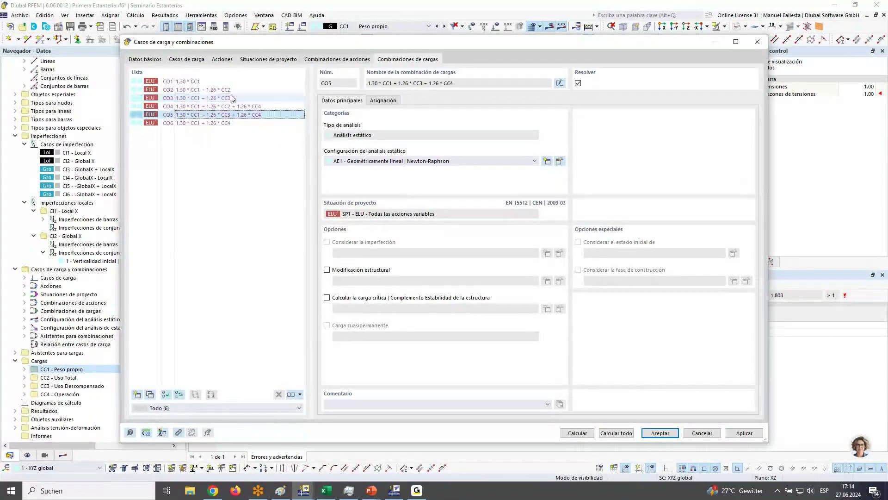
{"action": "left_click", "coordinate": [206, 91]}
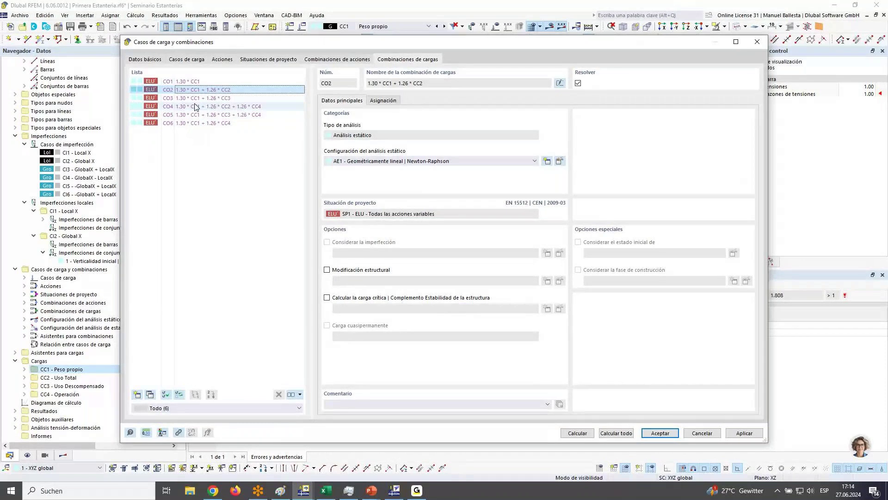
{"action": "left_click", "coordinate": [327, 298]}
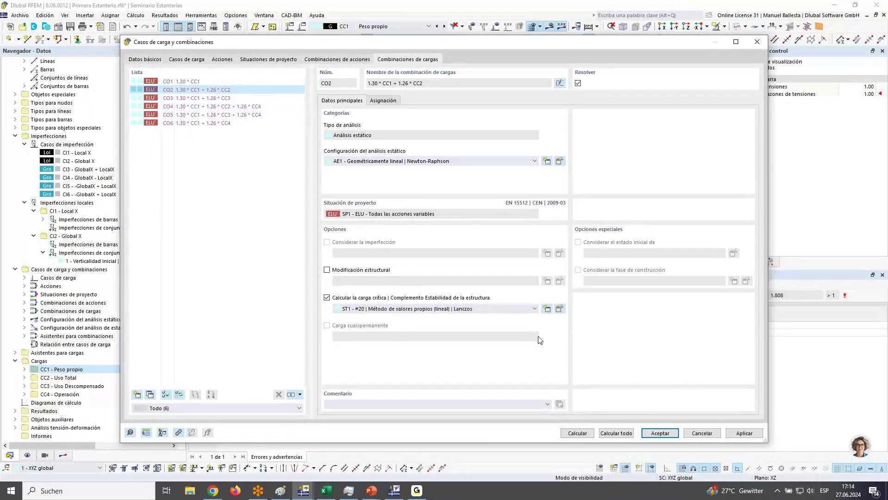
{"action": "left_click", "coordinate": [587, 433]}
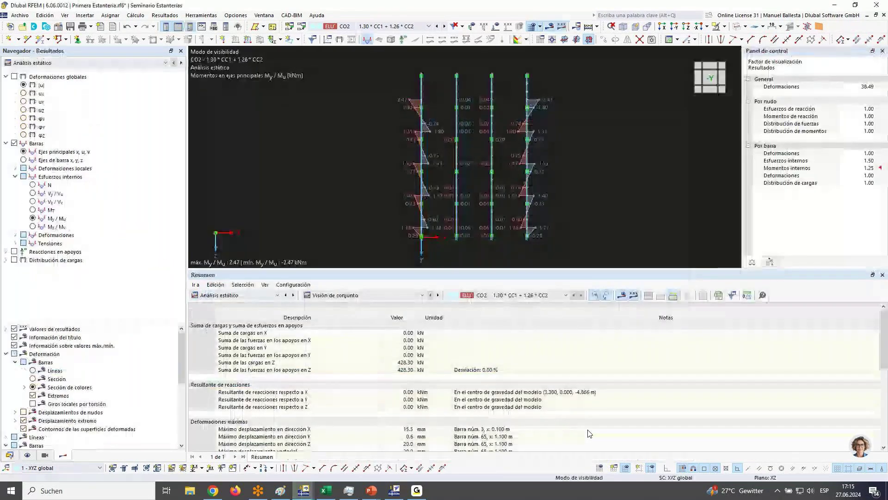
Display the stability analysis results for CO2 and set the mode shape display factor to 1.36.
{"action": "left_click", "coordinate": [60, 63]}
{"action": "left_click", "coordinate": [62, 76]}
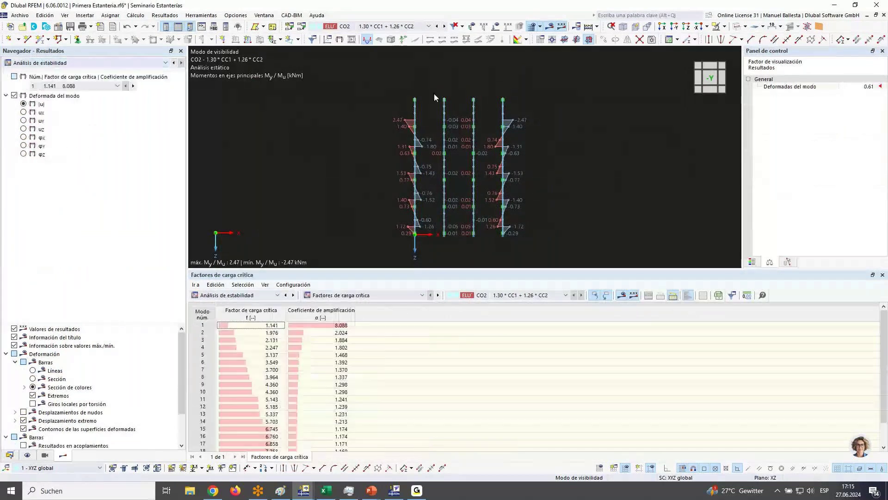
{"action": "left_click", "coordinate": [859, 87]}
{"action": "type", "text": "0.86"}
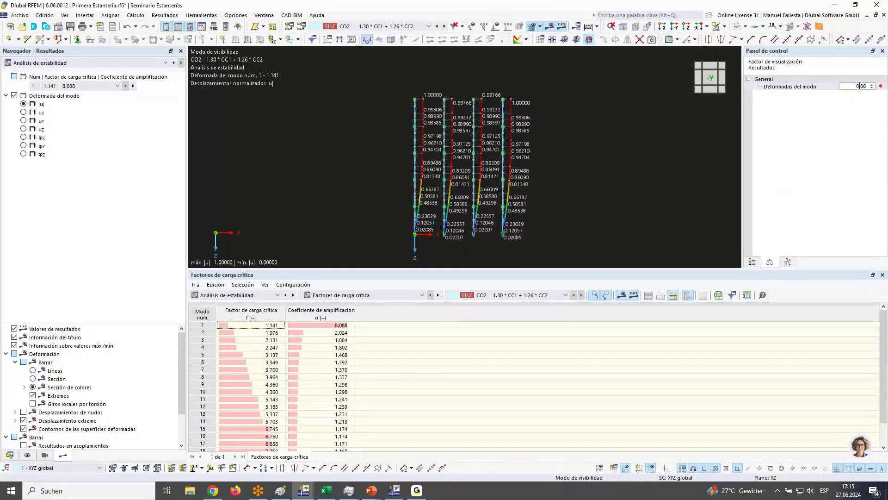
{"action": "scroll", "coordinate": [859, 86], "scroll_direction": "up", "scroll_amount": 5}
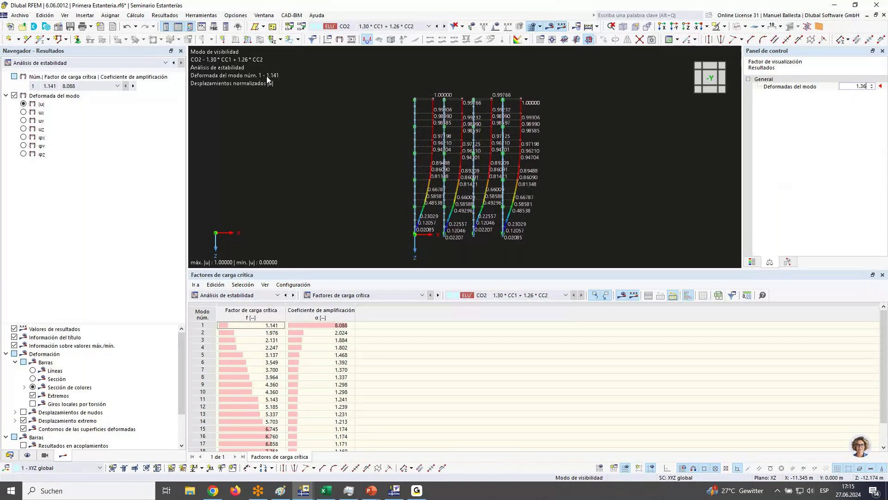
Hide the result values on the mode 1 shape and inspect the deformation near the uprights' bases.
{"action": "middle_click_drag", "start_coordinate": [285, 90], "coordinate": [257, 171], "text": "ctrl"}
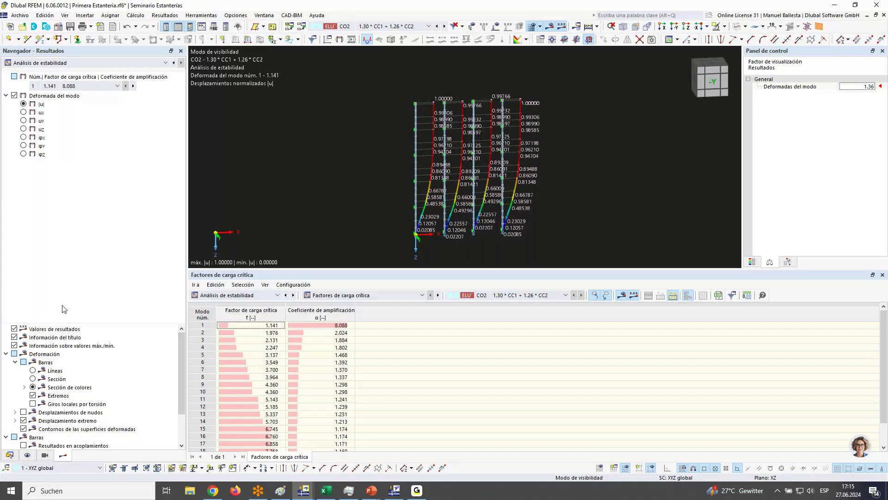
{"action": "left_click", "coordinate": [16, 329]}
{"action": "scroll", "coordinate": [456, 226], "scroll_direction": "up", "scroll_amount": 5}
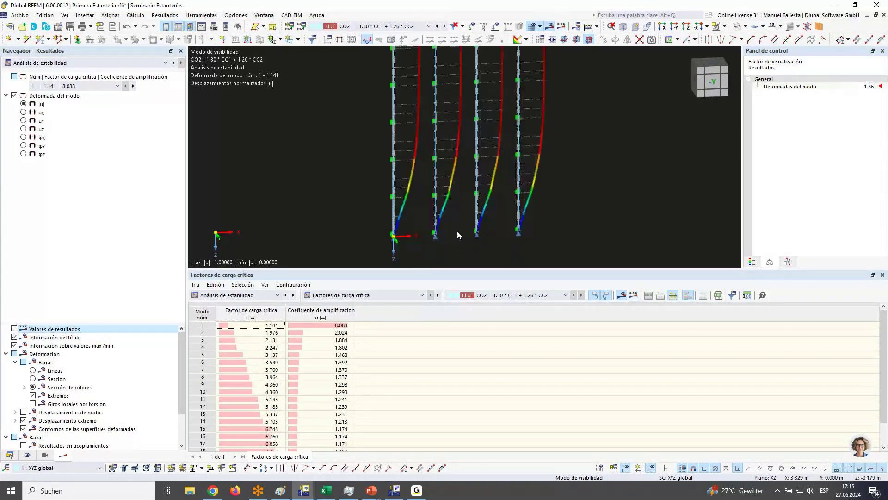
{"action": "scroll", "coordinate": [457, 174], "scroll_direction": "up", "scroll_amount": 4}
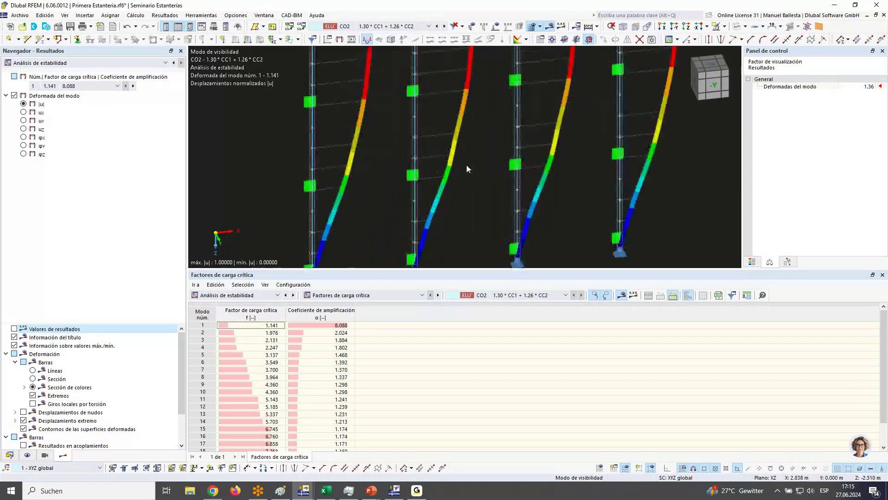
Show the bars' local x, y, z axis systems, check their orientation on the uprights, and hide them again.
{"action": "left_click", "coordinate": [28, 455]}
{"action": "left_click", "coordinate": [42, 127]}
{"action": "scroll", "coordinate": [397, 159], "scroll_direction": "up", "scroll_amount": 6}
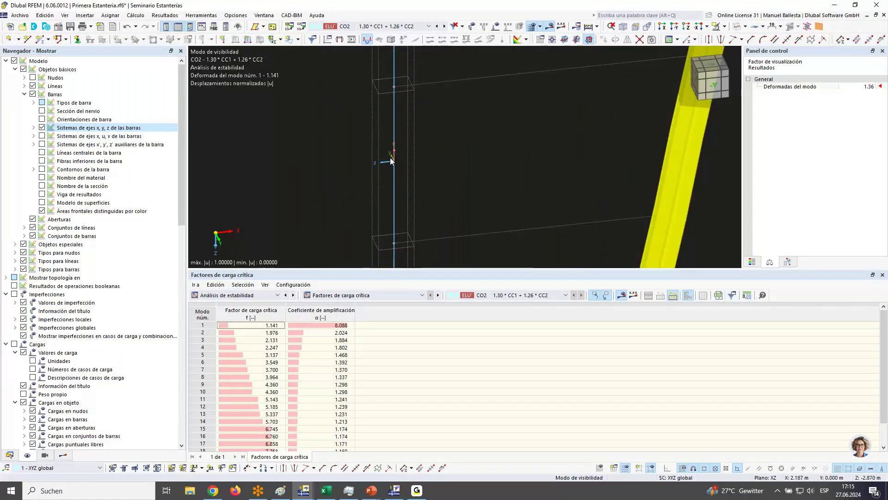
{"action": "scroll", "coordinate": [371, 144], "scroll_direction": "down", "scroll_amount": 3}
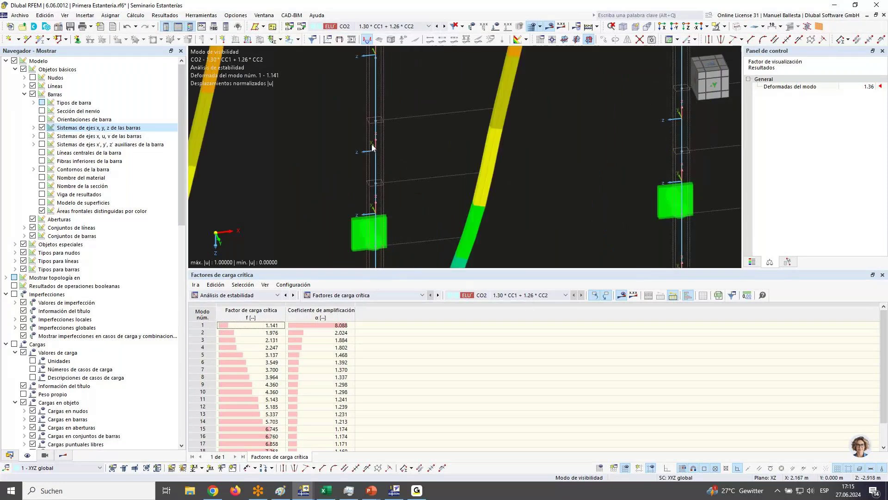
{"action": "scroll", "coordinate": [373, 148], "scroll_direction": "down", "scroll_amount": 3}
{"action": "scroll", "coordinate": [384, 141], "scroll_direction": "down", "scroll_amount": 3}
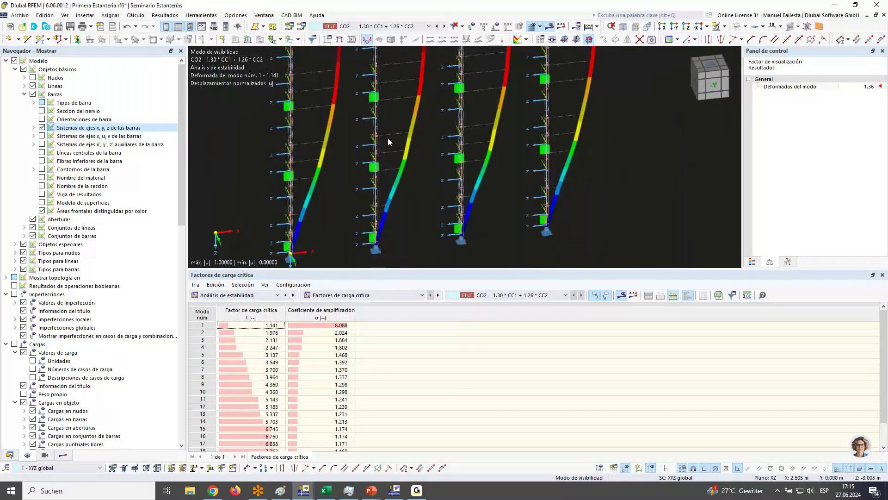
{"action": "left_click", "coordinate": [42, 127]}
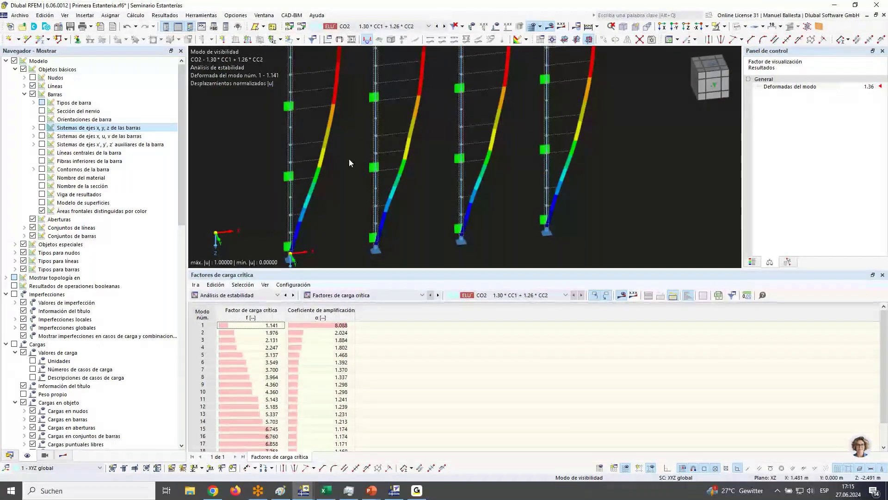
Enable the torsional warping analysis add-on (Alabeo por torsión, 7 GDL) in the model's base data and apply the change.
{"action": "scroll", "coordinate": [387, 198], "scroll_direction": "down", "scroll_amount": 3}
{"action": "left_click", "coordinate": [10, 455]}
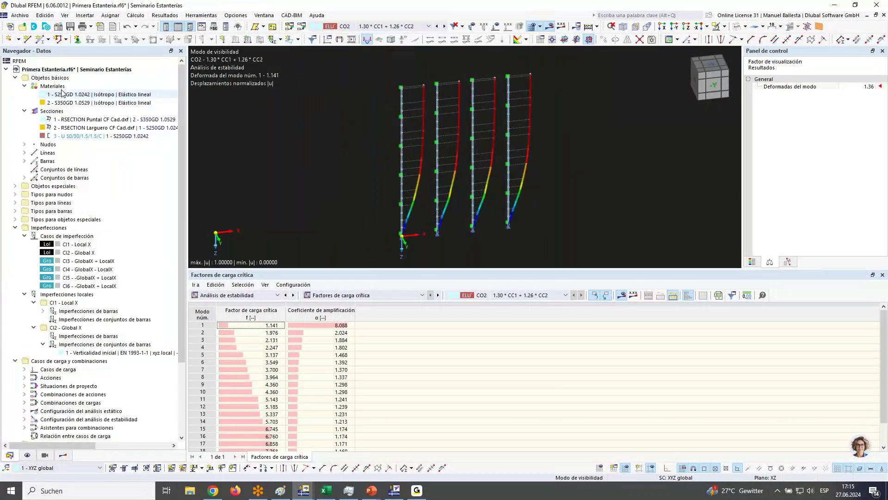
{"action": "right_click", "coordinate": [67, 70]}
{"action": "left_click", "coordinate": [70, 77]}
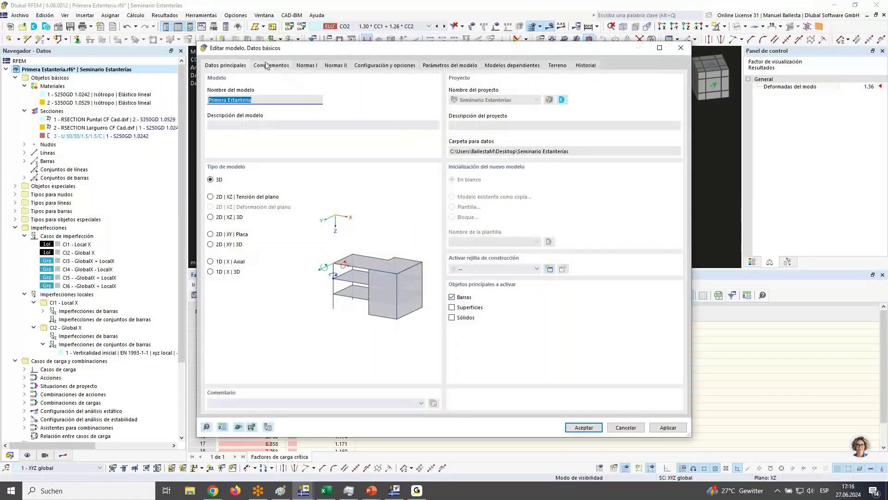
{"action": "left_click", "coordinate": [267, 65]}
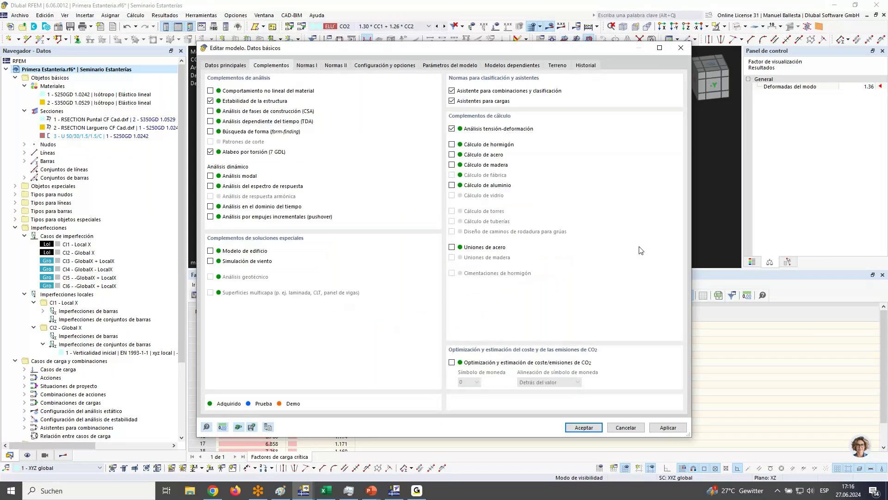
{"action": "left_click_drag", "start_coordinate": [436, 51], "coordinate": [565, 60]}
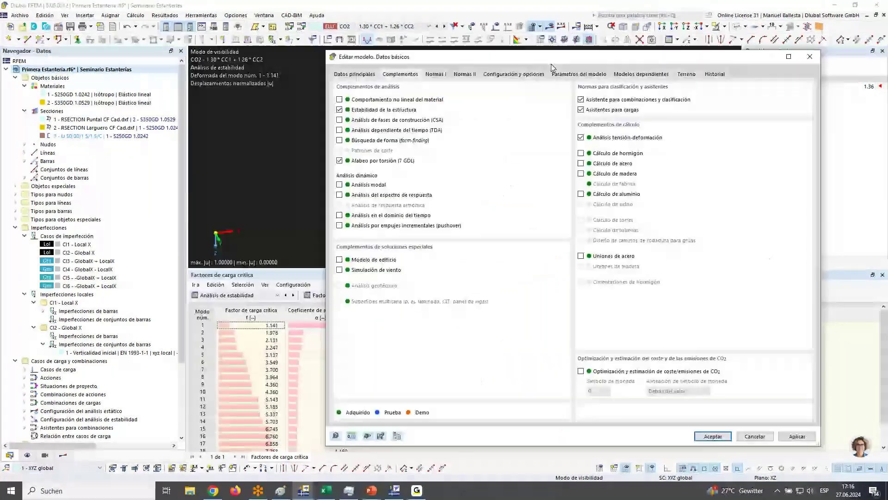
{"action": "left_click", "coordinate": [708, 437]}
{"action": "left_click", "coordinate": [476, 285]}
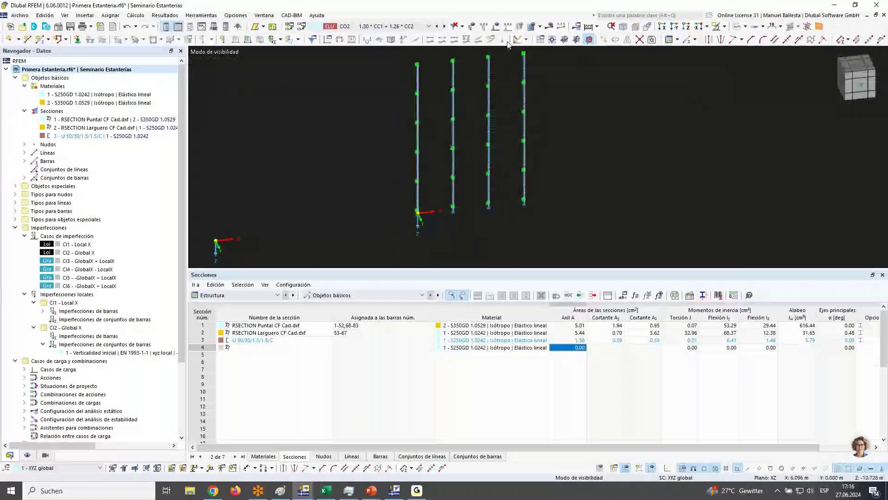
Recalculate load combination CO2 and display the axial force N diagrams on the uprights.
{"action": "left_click", "coordinate": [530, 27]}
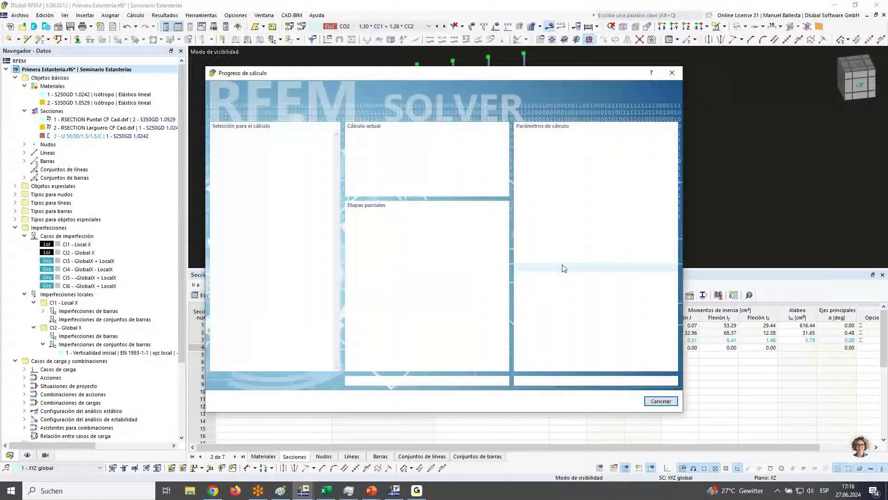
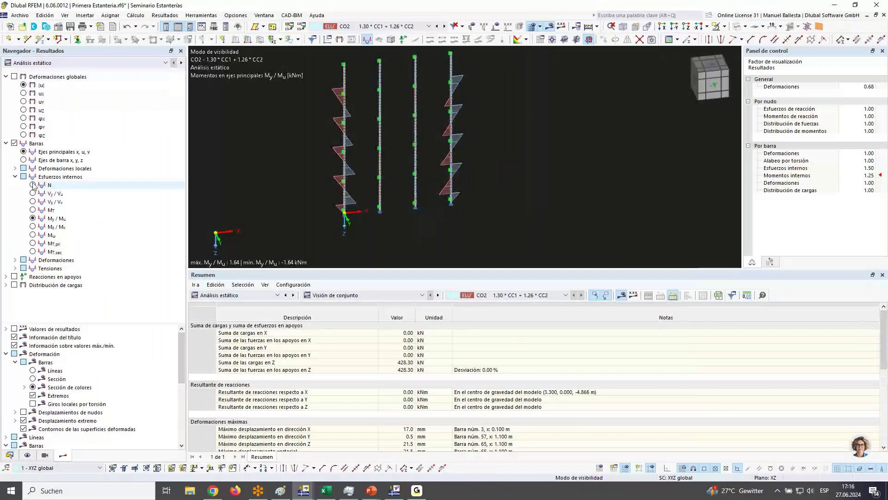
{"action": "left_click", "coordinate": [34, 219]}
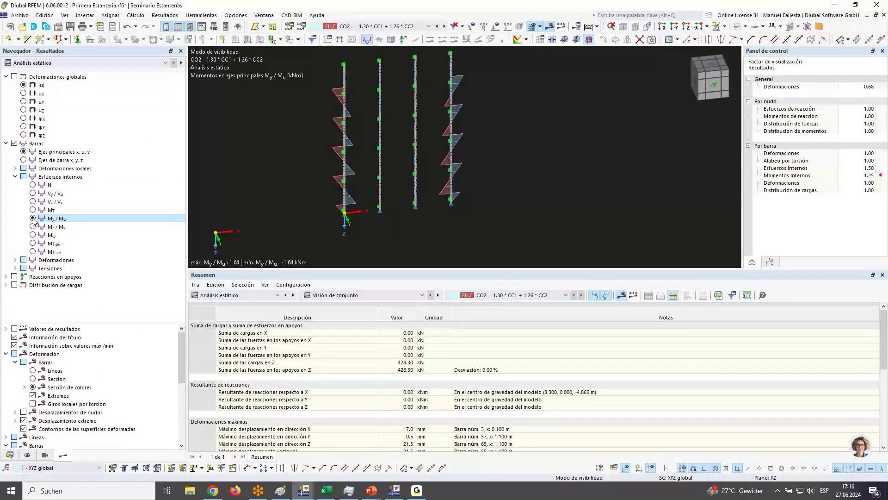
{"action": "left_click", "coordinate": [33, 185]}
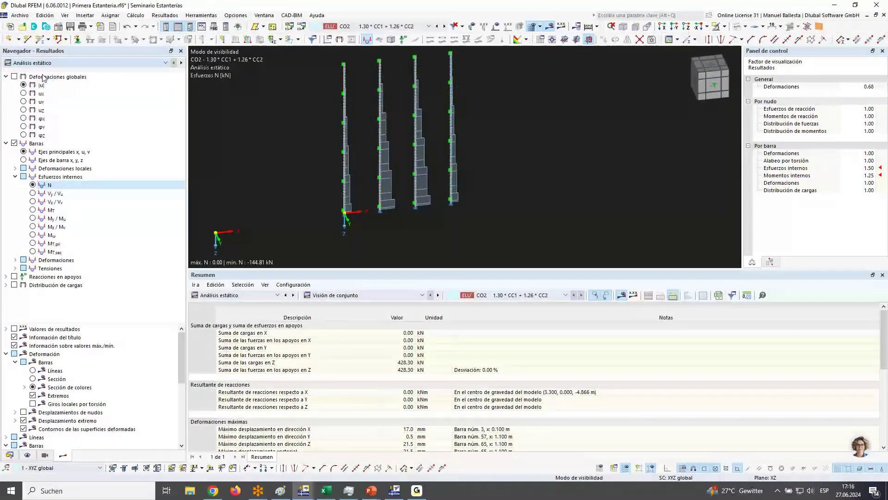
Display the CO2 stability analysis results and set the mode shape display factor to 1.29.
{"action": "left_click", "coordinate": [293, 295]}
{"action": "left_click", "coordinate": [862, 86]}
{"action": "scroll", "coordinate": [862, 86], "scroll_direction": "up", "scroll_amount": 1}
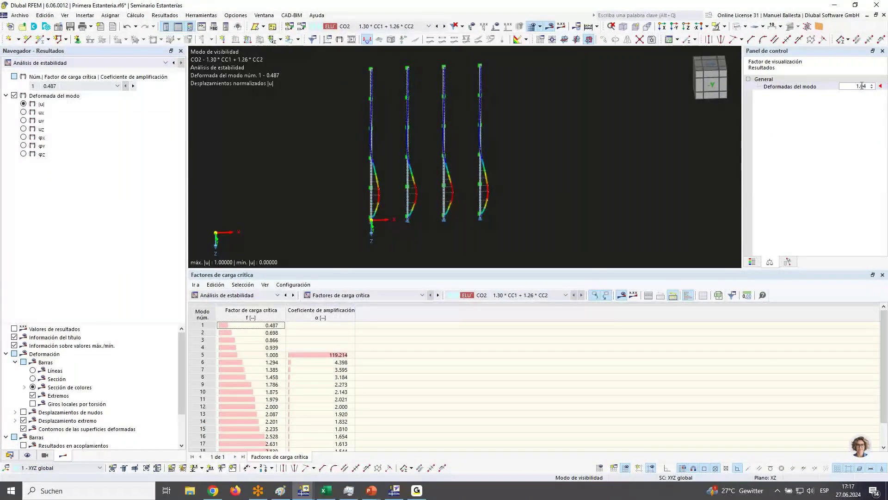
{"action": "scroll", "coordinate": [481, 206], "scroll_direction": "up", "scroll_amount": 5}
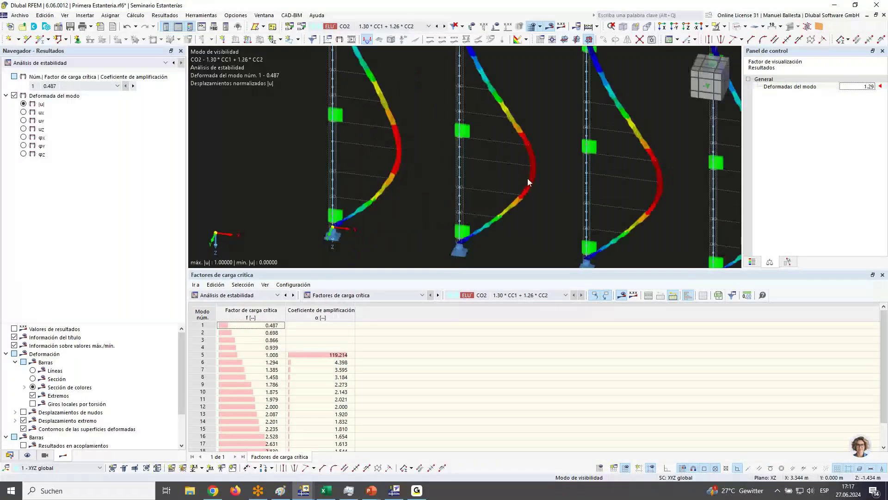
{"action": "scroll", "coordinate": [856, 88], "scroll_direction": "up", "scroll_amount": 1}
Set the mode shape display factor to 0.04 and examine the mode 1 deformation of an upright up close.
{"action": "left_click", "coordinate": [855, 87]}
{"action": "scroll", "coordinate": [855, 87], "scroll_direction": "down", "scroll_amount": 2}
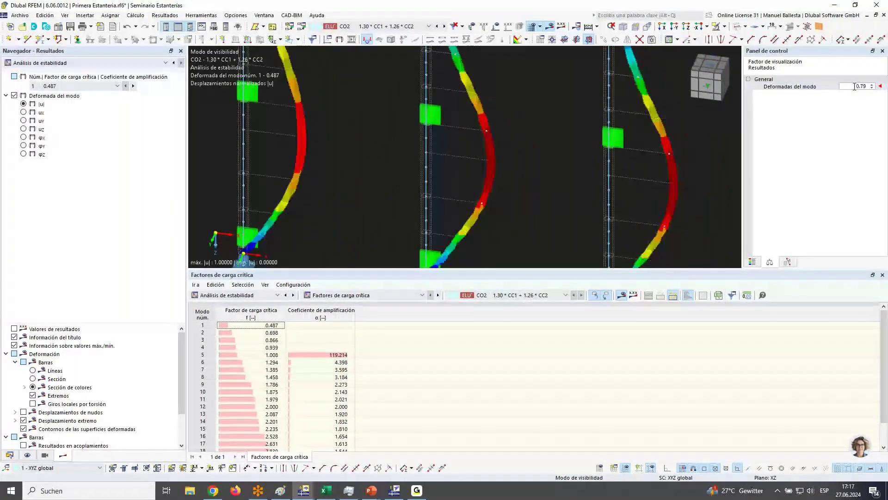
{"action": "scroll", "coordinate": [855, 87], "scroll_direction": "down", "scroll_amount": 2}
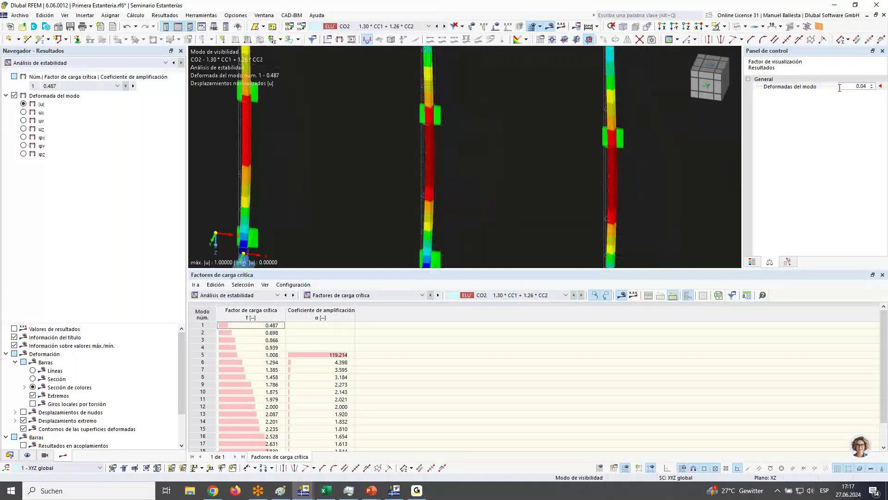
{"action": "middle_click_drag", "start_coordinate": [492, 211], "coordinate": [426, 184], "text": "ctrl"}
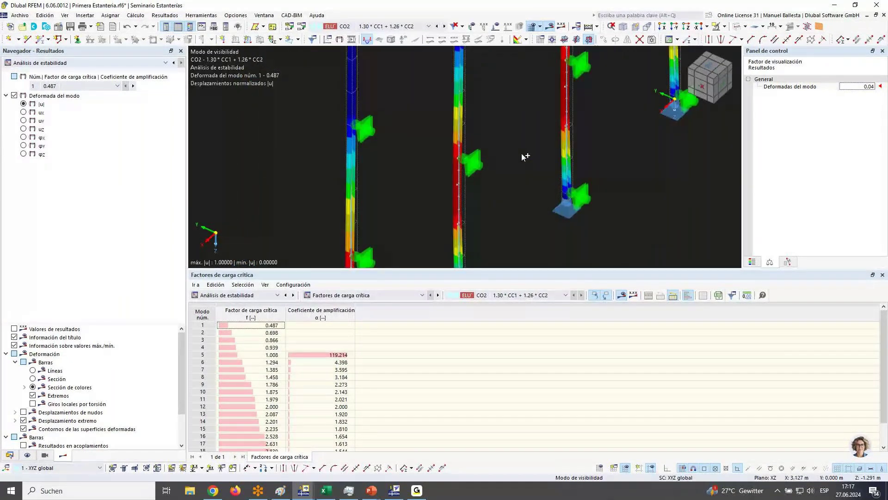
{"action": "scroll", "coordinate": [433, 204], "scroll_direction": "up", "scroll_amount": 2}
{"action": "scroll", "coordinate": [434, 205], "scroll_direction": "up", "scroll_amount": 2}
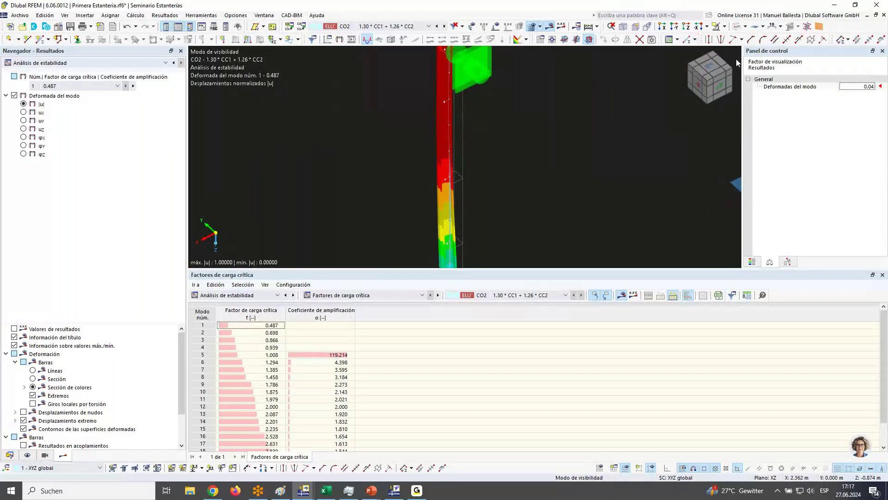
View the uprights along +Z and hide the nodal supports to expose the deformed cross-section.
{"action": "left_click_drag", "start_coordinate": [731, 60], "coordinate": [713, 69]}
{"action": "left_click", "coordinate": [713, 70]}
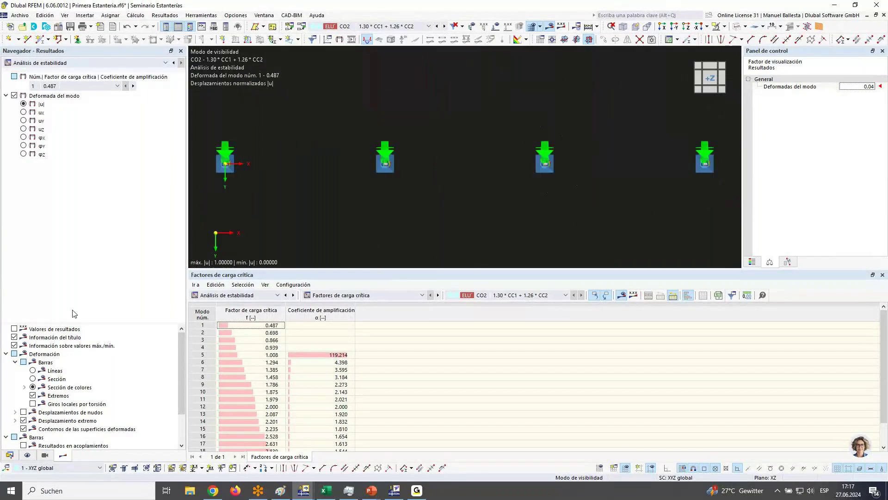
{"action": "left_click", "coordinate": [27, 454]}
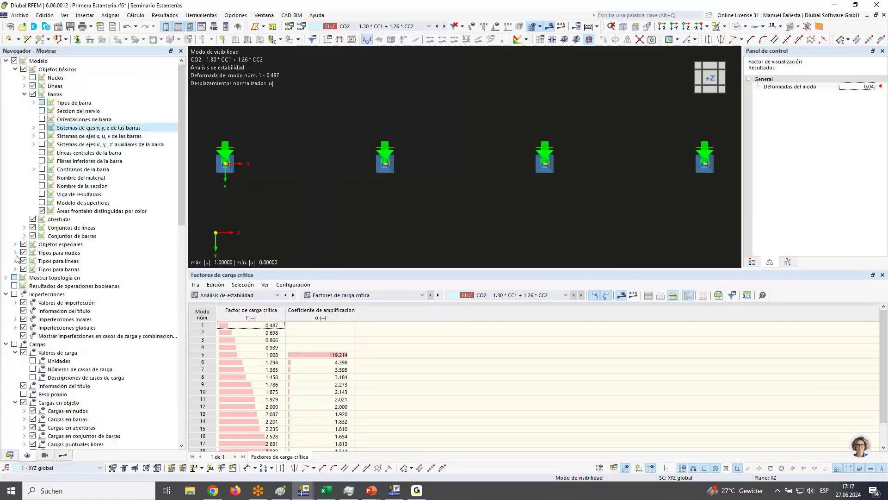
{"action": "left_click", "coordinate": [15, 252]}
{"action": "left_click", "coordinate": [33, 260]}
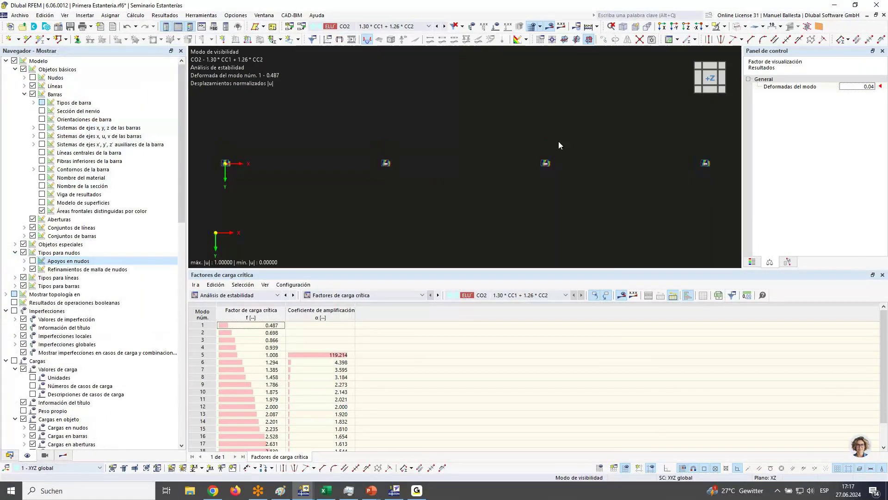
{"action": "scroll", "coordinate": [555, 166], "scroll_direction": "down", "scroll_amount": 5}
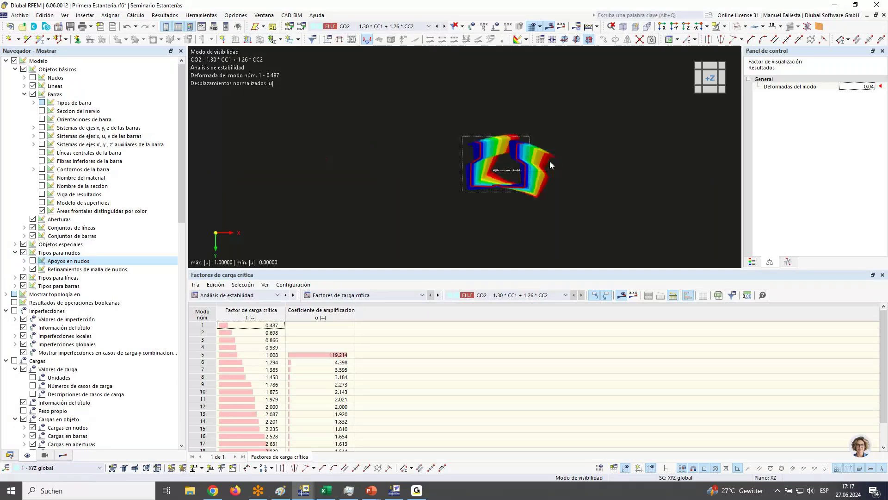
Enter 0.04 as the mode shape display factor and examine the mode 1 section deformation along the uprights from several directions.
{"action": "left_click", "coordinate": [862, 87]}
{"action": "left_click", "coordinate": [861, 87]}
{"action": "type", "text": "0.04"}
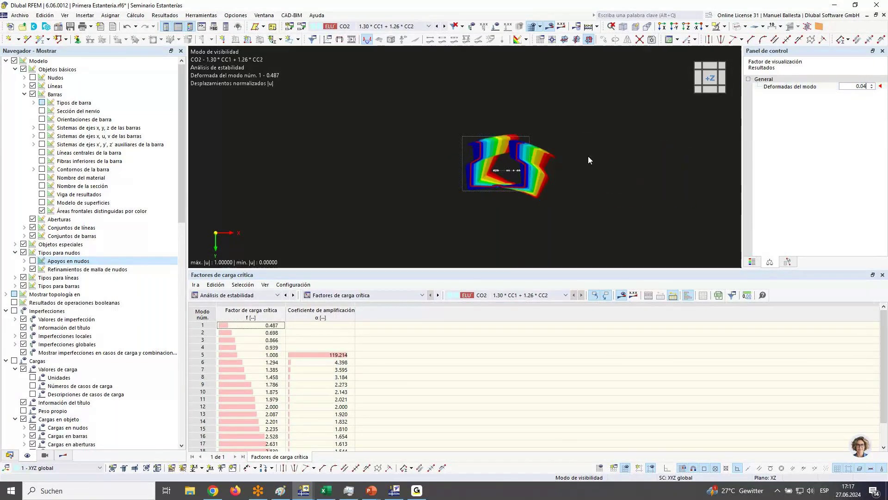
{"action": "scroll", "coordinate": [615, 166], "scroll_direction": "down", "scroll_amount": 3}
{"action": "middle_click_drag", "start_coordinate": [618, 188], "coordinate": [547, 151], "text": "ctrl"}
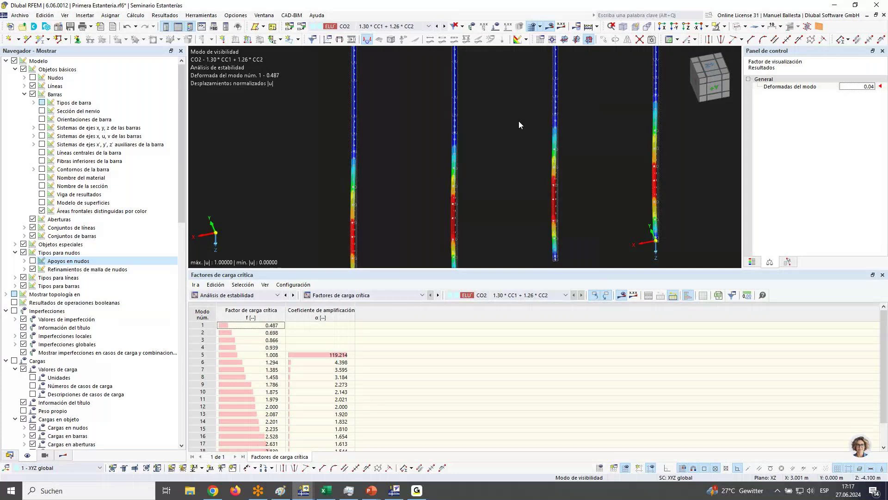
{"action": "scroll", "coordinate": [519, 121], "scroll_direction": "up", "scroll_amount": 3}
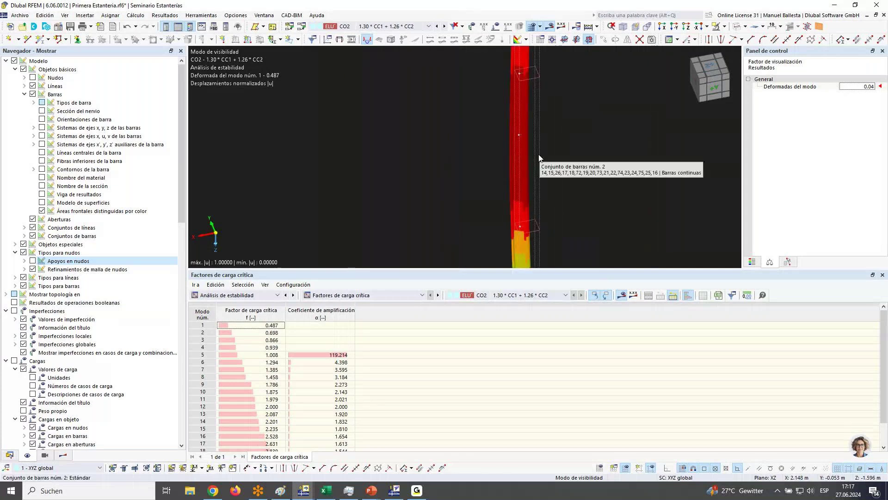
{"action": "left_click", "coordinate": [709, 65]}
{"action": "scroll", "coordinate": [553, 160], "scroll_direction": "down", "scroll_amount": 5}
{"action": "scroll", "coordinate": [561, 156], "scroll_direction": "up", "scroll_amount": 3}
{"action": "scroll", "coordinate": [620, 179], "scroll_direction": "down", "scroll_amount": 3}
{"action": "left_click", "coordinate": [723, 90]}
{"action": "middle_click_drag", "start_coordinate": [549, 119], "coordinate": [554, 122]}
{"action": "scroll", "coordinate": [553, 122], "scroll_direction": "down", "scroll_amount": 5}
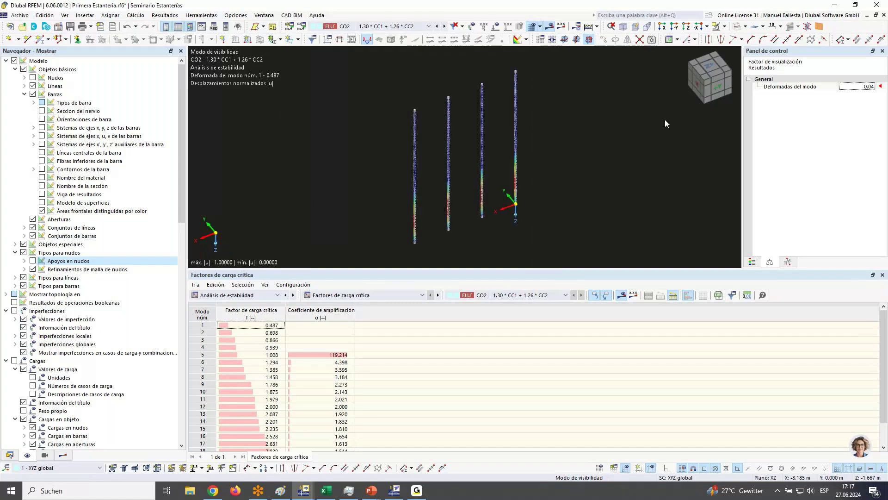
Display stability mode 2 and inspect the deformed shape along the uprights.
{"action": "left_click", "coordinate": [63, 455]}
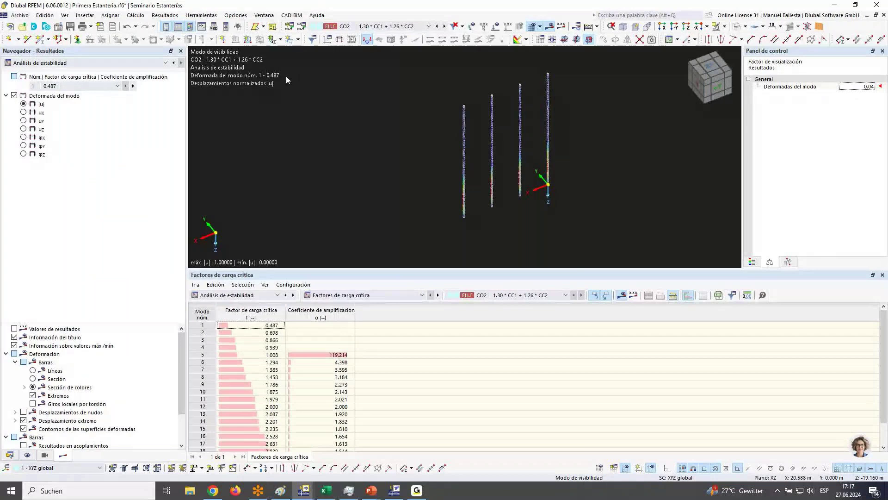
{"action": "key", "text": "Down"}
{"action": "scroll", "coordinate": [498, 166], "scroll_direction": "up", "scroll_amount": 2}
{"action": "scroll", "coordinate": [546, 162], "scroll_direction": "up", "scroll_amount": 2}
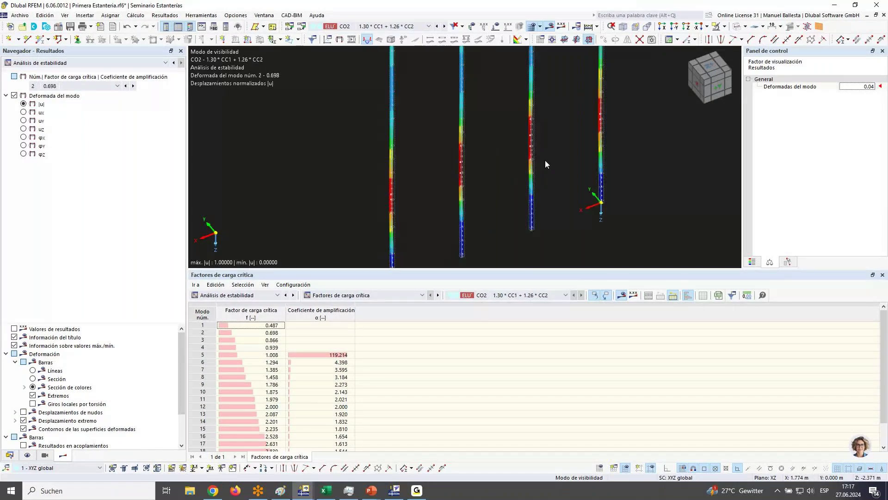
{"action": "scroll", "coordinate": [545, 164], "scroll_direction": "up", "scroll_amount": 3}
Display stability mode 3 and inspect the deformed shape of the inner uprights.
{"action": "left_click", "coordinate": [60, 86]}
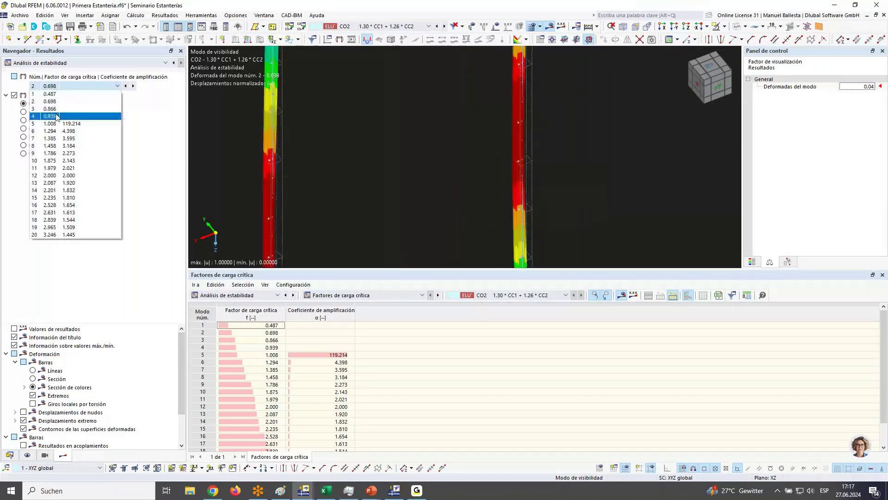
{"action": "left_click", "coordinate": [51, 109]}
{"action": "scroll", "coordinate": [414, 185], "scroll_direction": "down", "scroll_amount": 3}
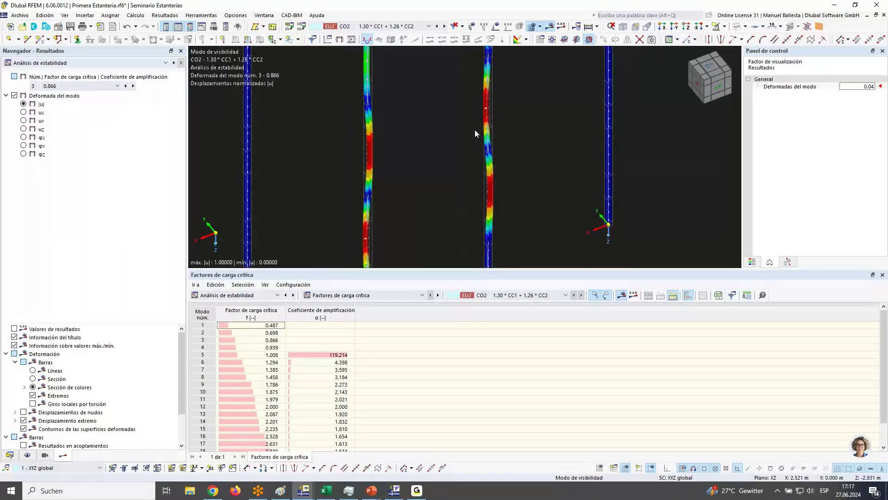
{"action": "scroll", "coordinate": [475, 139], "scroll_direction": "up", "scroll_amount": 3}
{"action": "scroll", "coordinate": [495, 144], "scroll_direction": "down", "scroll_amount": 3}
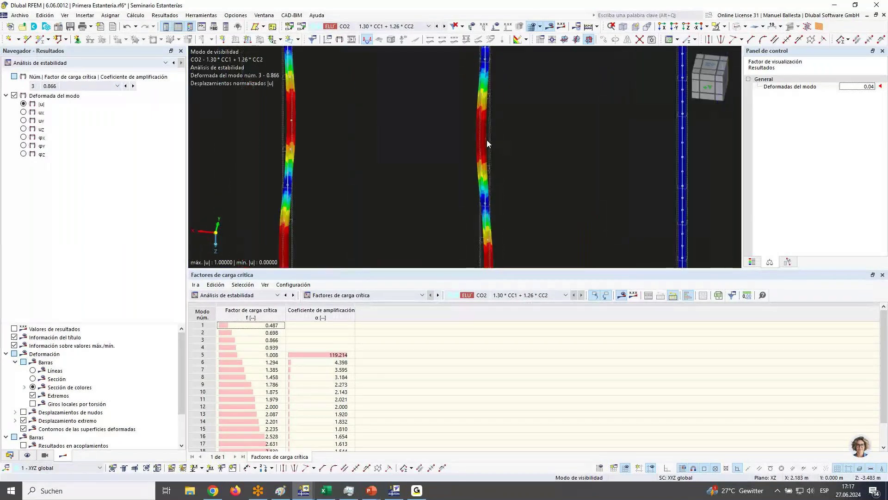
Open section 1, RSECTION Puntal CF Cad.dxf, and view its FSM buckling shape and critical load factor curve for N: -1 kN.
{"action": "left_click", "coordinate": [10, 456]}
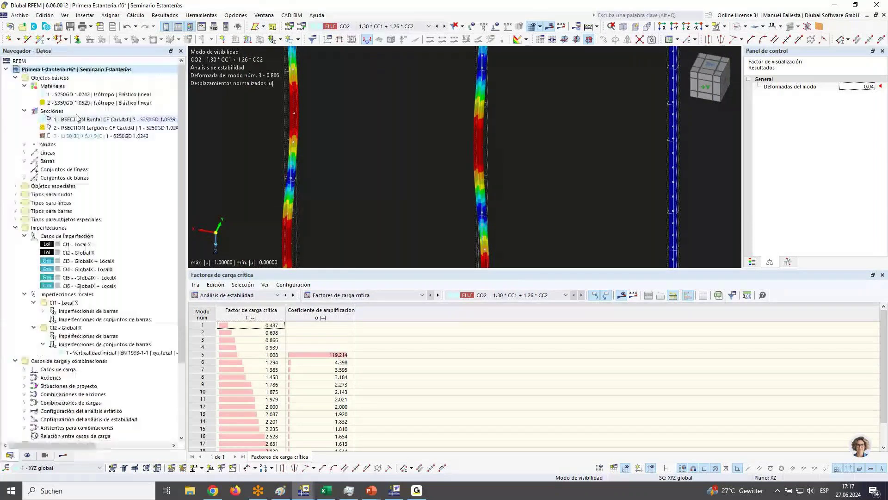
{"action": "double_click", "coordinate": [79, 122]}
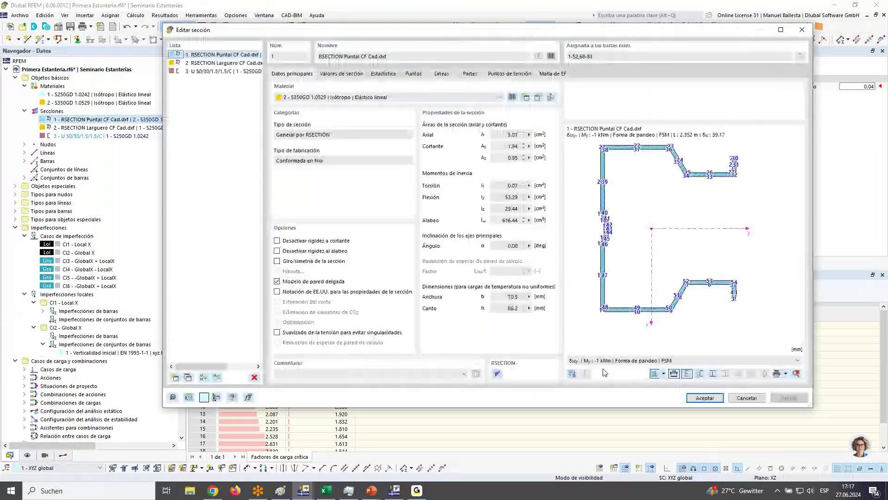
{"action": "left_click", "coordinate": [637, 365]}
{"action": "left_click", "coordinate": [615, 309]}
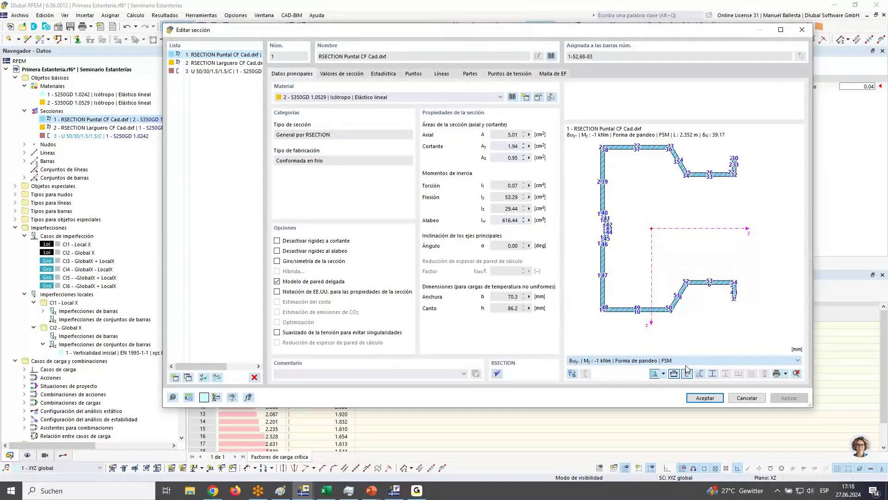
{"action": "left_click", "coordinate": [674, 373]}
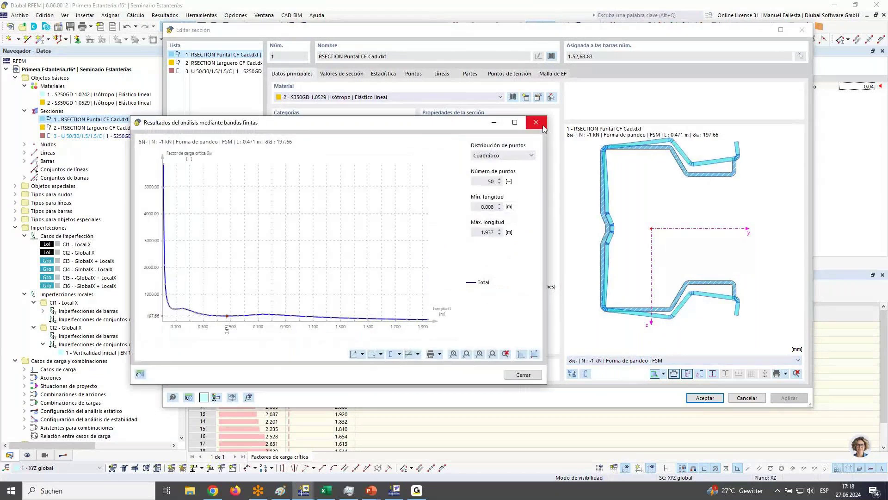
{"action": "left_click", "coordinate": [536, 122]}
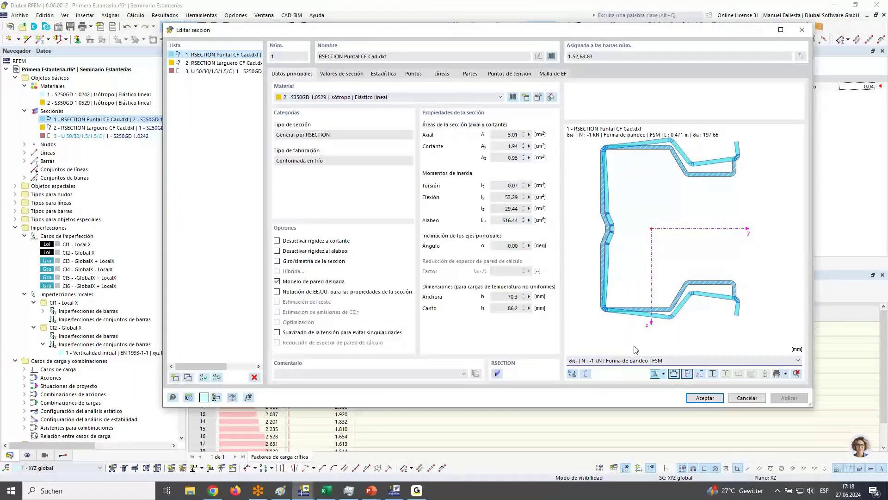
Compare the section's FSM buckling shape for My: -1 kNm with the one for N: -1 kN.
{"action": "left_click", "coordinate": [618, 362]}
{"action": "left_click", "coordinate": [623, 364]}
{"action": "left_click", "coordinate": [623, 363]}
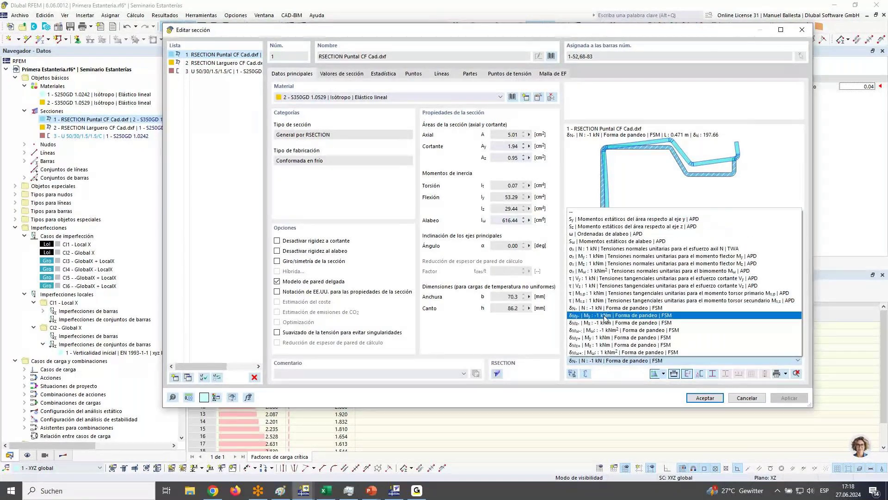
{"action": "left_click", "coordinate": [619, 362]}
{"action": "left_click", "coordinate": [620, 361]}
{"action": "left_click", "coordinate": [625, 354]}
{"action": "left_click", "coordinate": [519, 371]}
{"action": "left_click", "coordinate": [602, 360]}
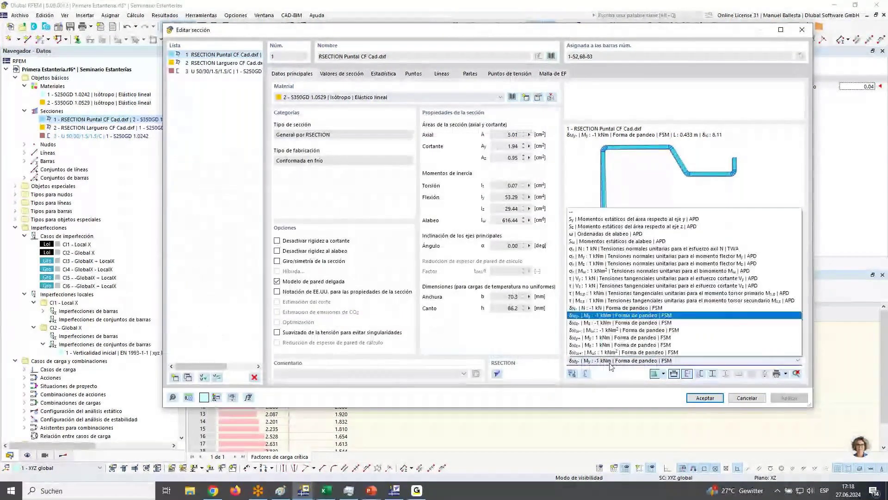
{"action": "left_click", "coordinate": [604, 309]}
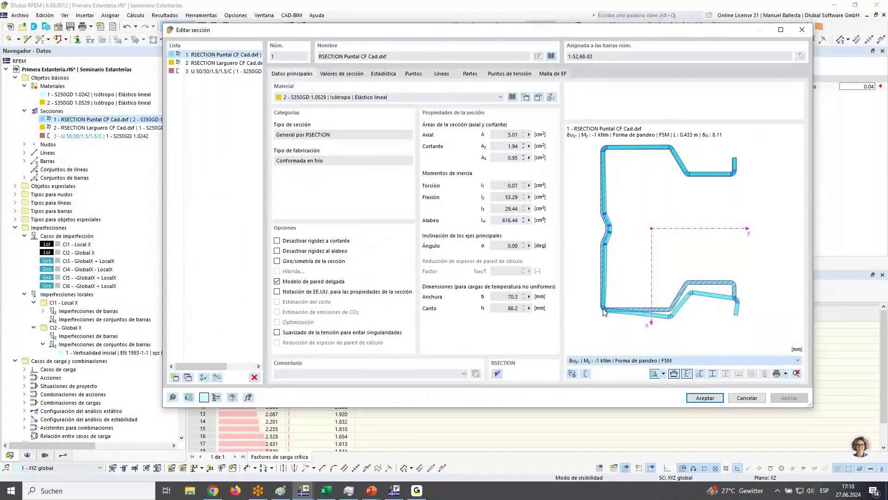
Examine the finite strip load factor curve for N: -1 kN, show the buckling shape at 1.425 m length, and leave the section unedited.
{"action": "left_click", "coordinate": [380, 354]}
{"action": "left_click_drag", "start_coordinate": [473, 375], "coordinate": [388, 379]}
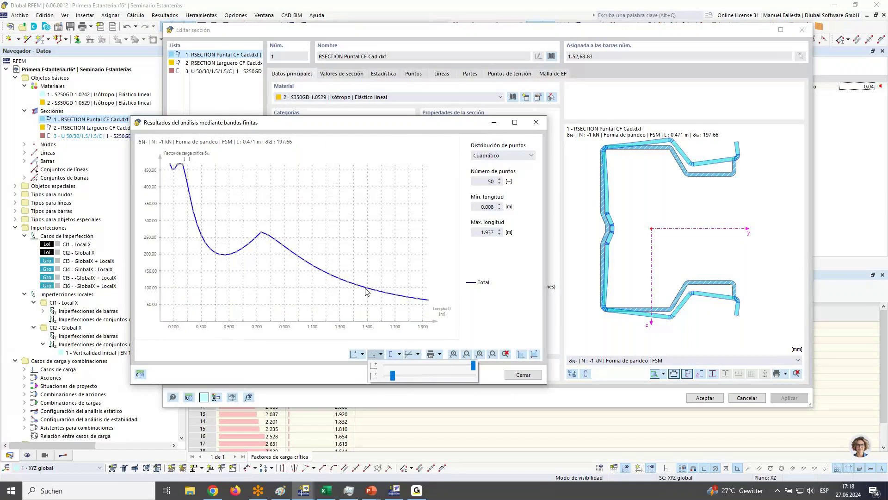
{"action": "left_click", "coordinate": [366, 291]}
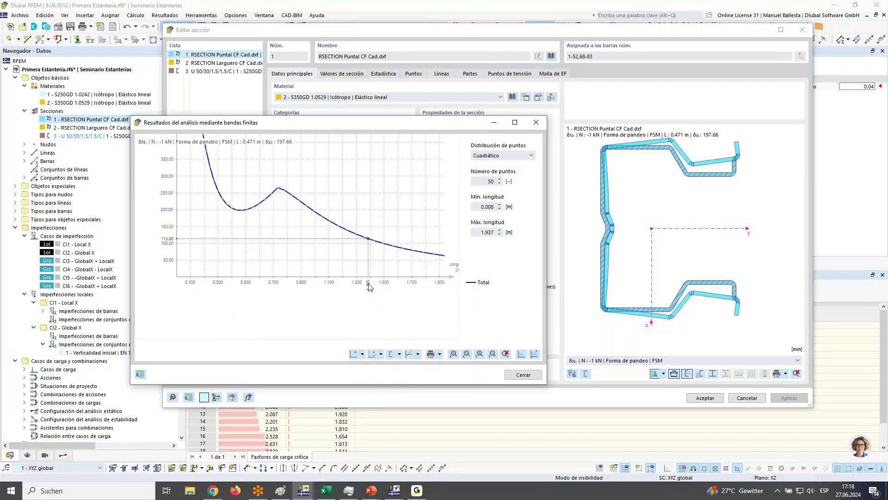
{"action": "left_click", "coordinate": [374, 241]}
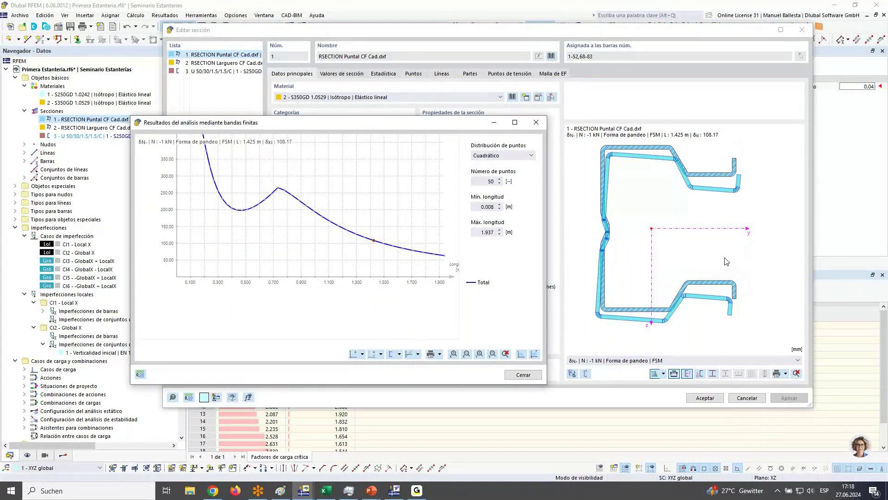
{"action": "key", "text": "Escape"}
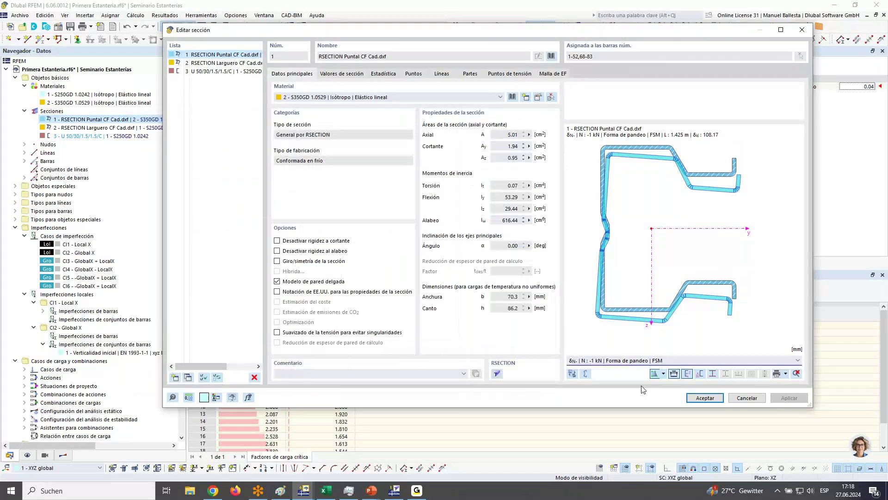
{"action": "left_click", "coordinate": [747, 398]}
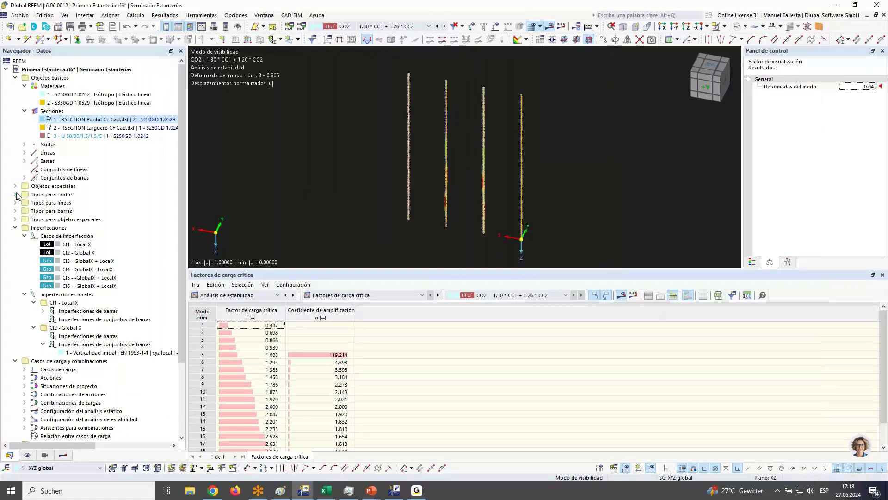
Deactivate the φz rotational release in member hinge 1 and accept the deletion of all results.
{"action": "left_click", "coordinate": [15, 211]}
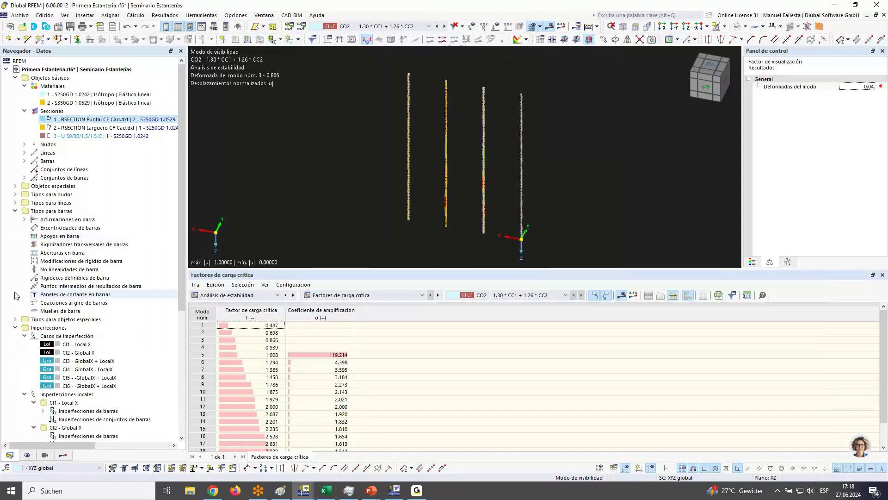
{"action": "left_click", "coordinate": [24, 219]}
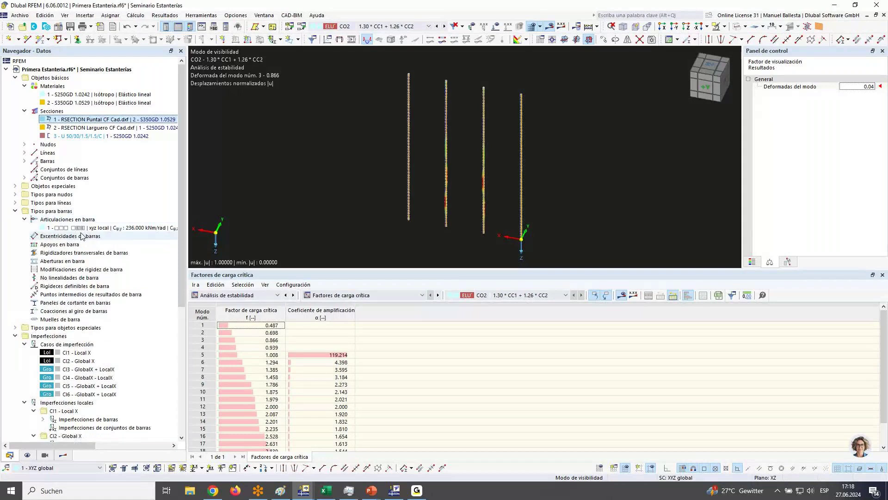
{"action": "double_click", "coordinate": [78, 228]}
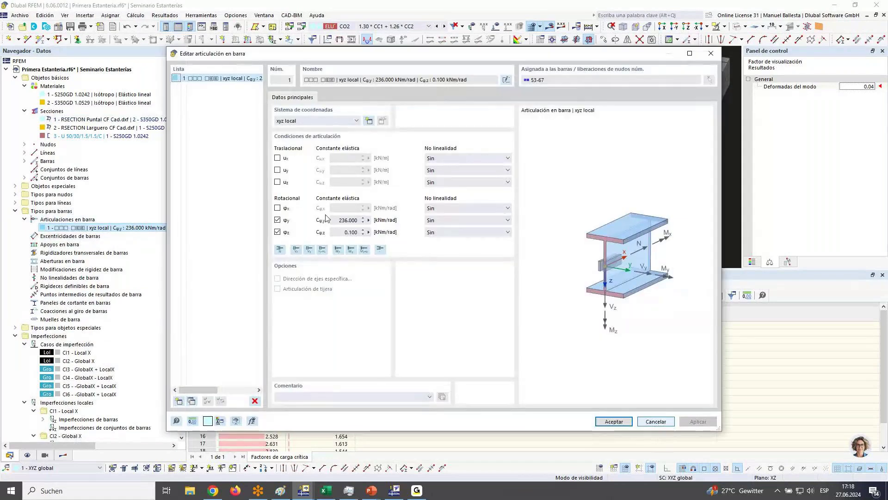
{"action": "double_click", "coordinate": [361, 232]}
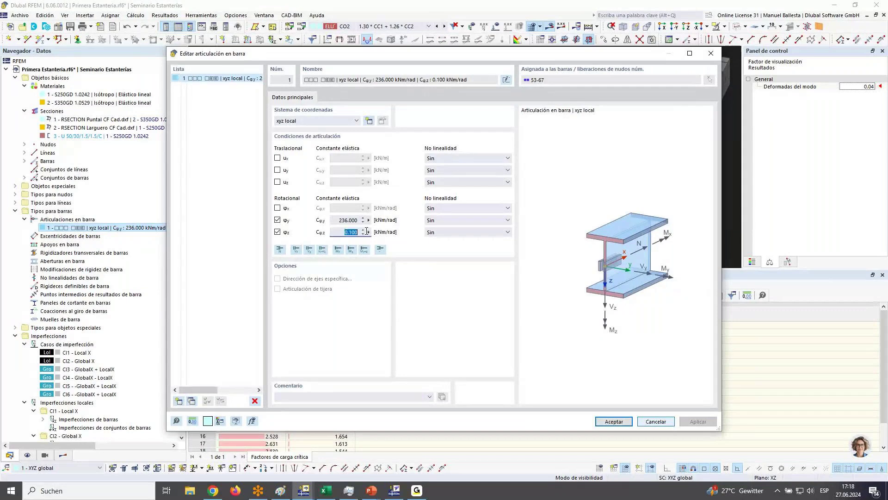
{"action": "left_click", "coordinate": [278, 232]}
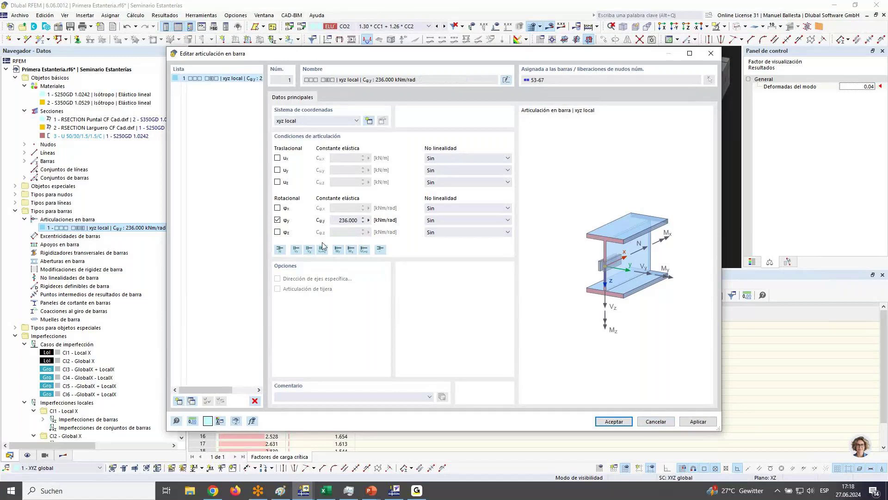
{"action": "left_click", "coordinate": [614, 421]}
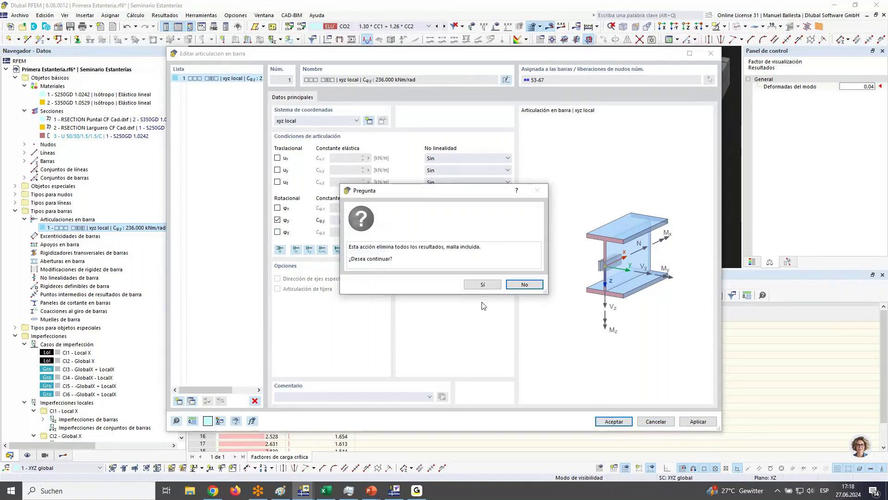
{"action": "left_click", "coordinate": [481, 284]}
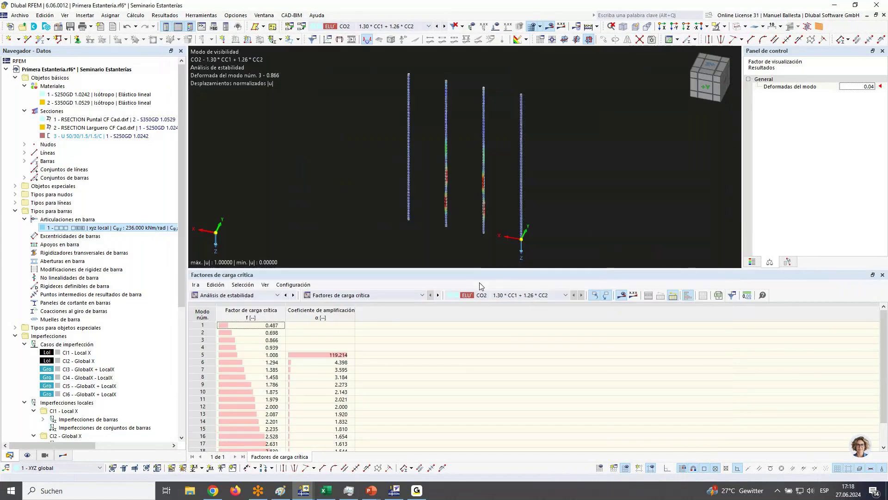
Isolate the members using section 2, RSECTION Larguero CF Cad.dxf, and display their x, y, z member axis systems.
{"action": "left_click", "coordinate": [58, 127]}
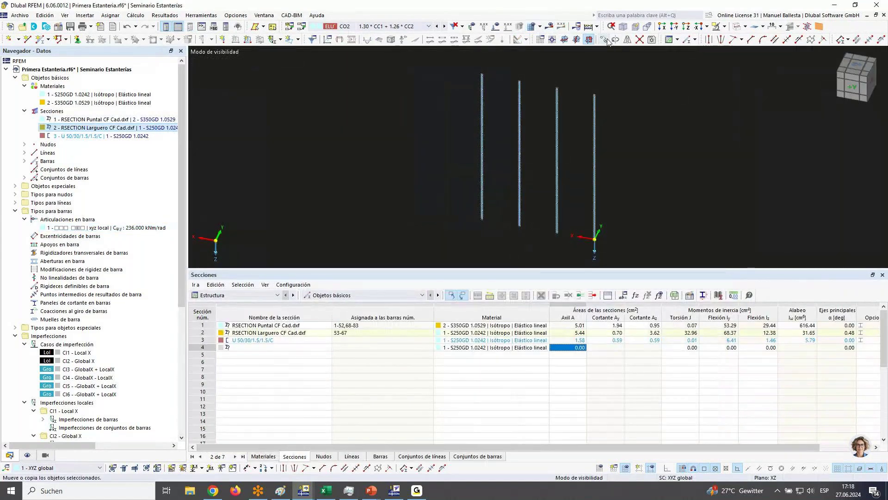
{"action": "left_click", "coordinate": [721, 26]}
{"action": "left_click", "coordinate": [627, 162]}
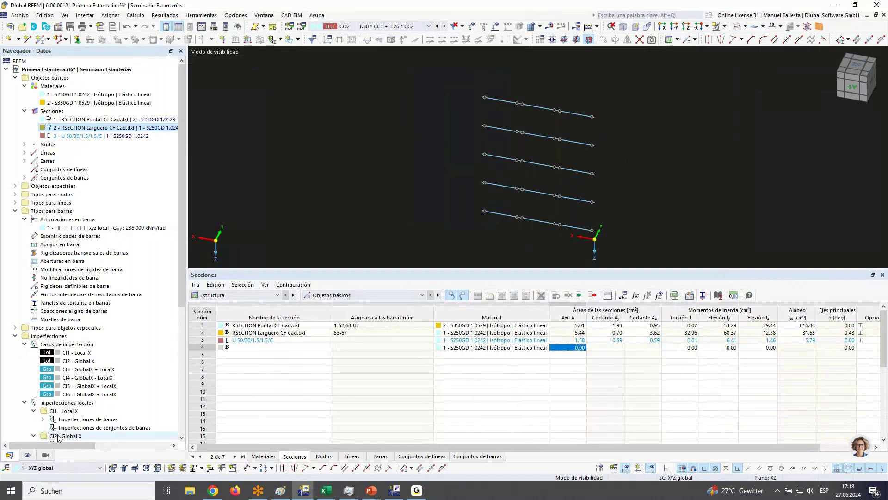
{"action": "left_click", "coordinate": [28, 455]}
{"action": "left_click", "coordinate": [41, 128]}
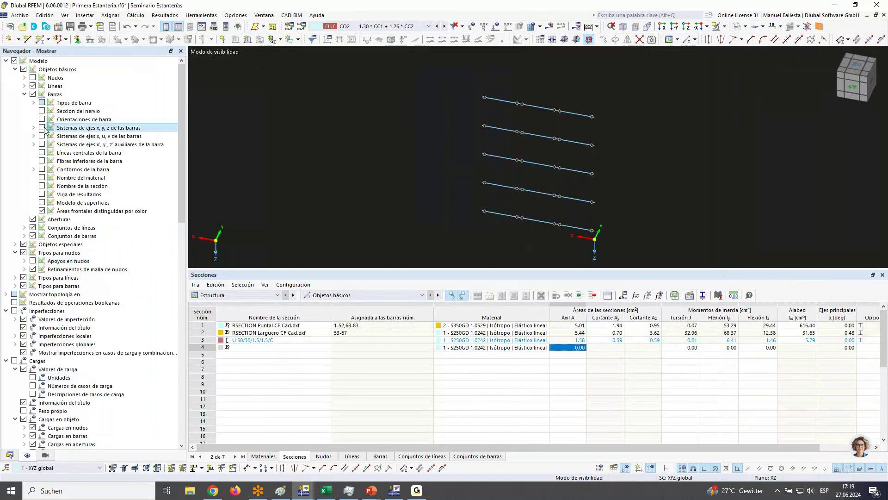
Inspect the local axes of the isolated beams up close from another isometric direction.
{"action": "scroll", "coordinate": [532, 185], "scroll_direction": "up", "scroll_amount": 5}
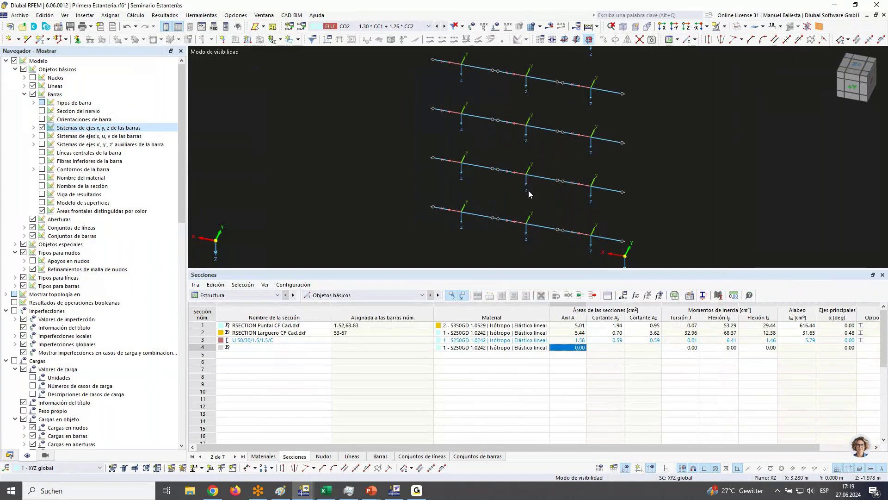
{"action": "left_click", "coordinate": [745, 26]}
{"action": "left_click", "coordinate": [753, 46]}
{"action": "scroll", "coordinate": [559, 187], "scroll_direction": "up", "scroll_amount": 10}
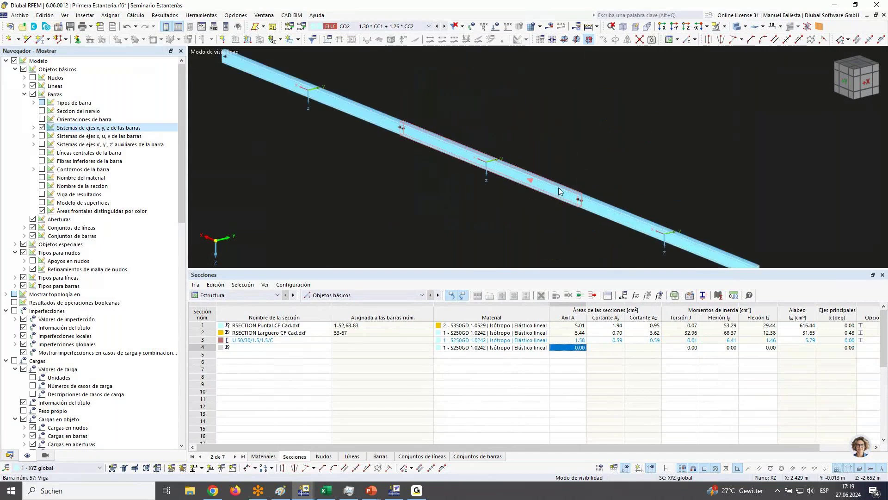
{"action": "middle_click_drag", "start_coordinate": [559, 187], "coordinate": [595, 194], "text": "ctrl"}
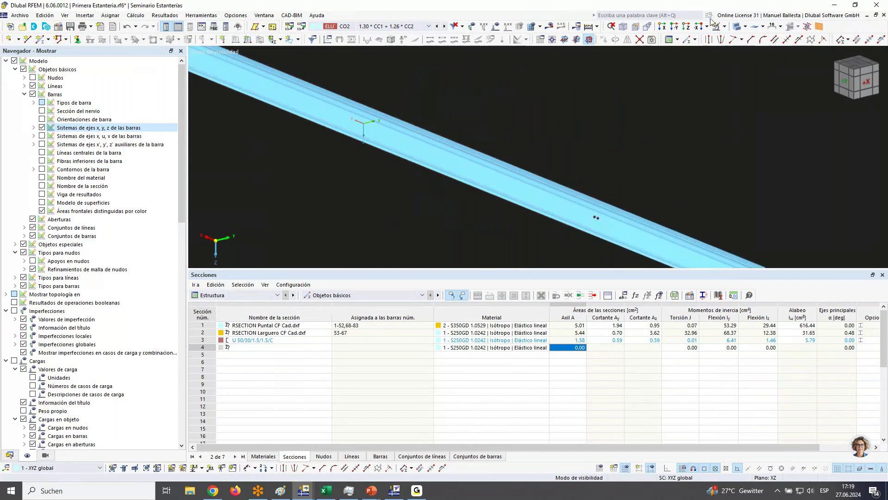
Show the whole rack again, check its member axes, hide them, and view the frame from +Y.
{"action": "left_click", "coordinate": [724, 29]}
{"action": "left_click", "coordinate": [753, 105]}
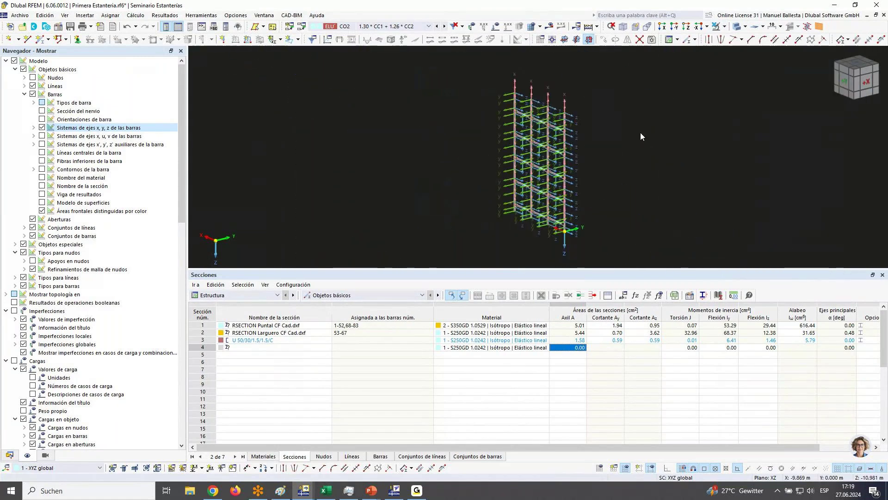
{"action": "scroll", "coordinate": [607, 152], "scroll_direction": "up", "scroll_amount": 5}
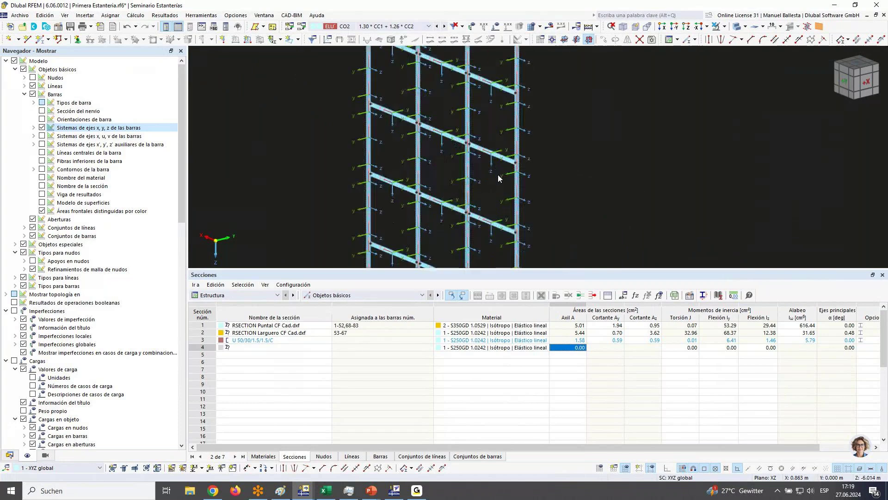
{"action": "left_click", "coordinate": [42, 127]}
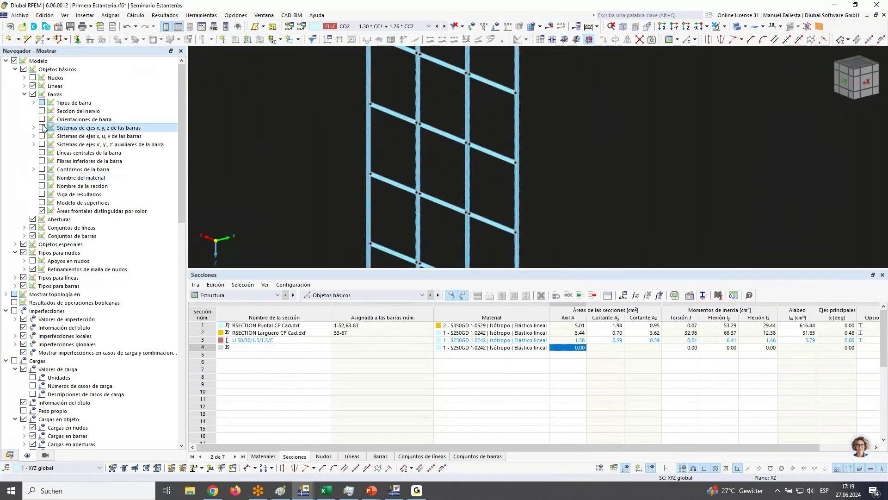
{"action": "left_click", "coordinate": [846, 80]}
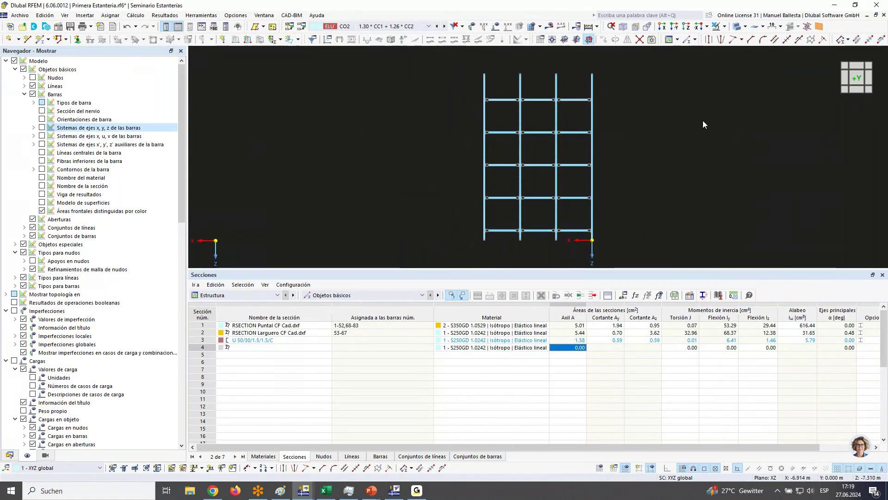
Calculate the CO2 stability results for the modified hinge and inspect mode 1 at a beam-to-upright joint.
{"action": "left_click", "coordinate": [550, 27]}
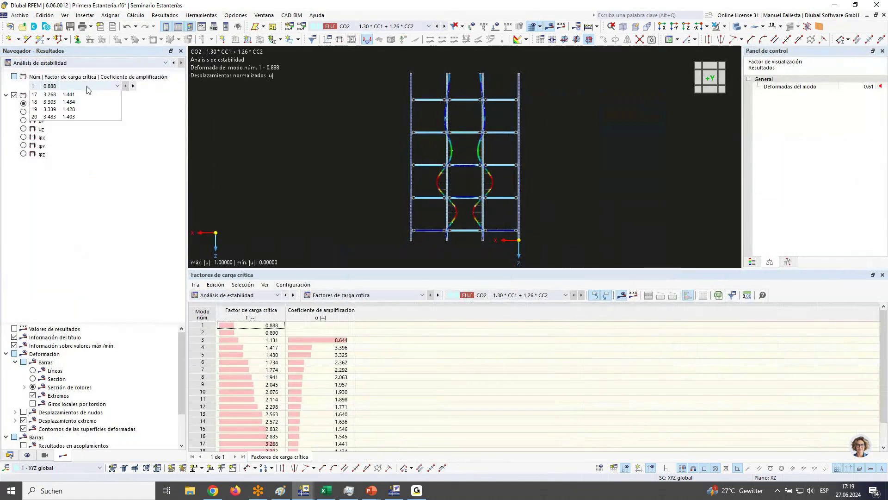
{"action": "middle_click_drag", "start_coordinate": [561, 242], "coordinate": [526, 209], "text": "ctrl"}
{"action": "scroll", "coordinate": [462, 225], "scroll_direction": "up", "scroll_amount": 5}
{"action": "scroll", "coordinate": [538, 129], "scroll_direction": "up", "scroll_amount": 5}
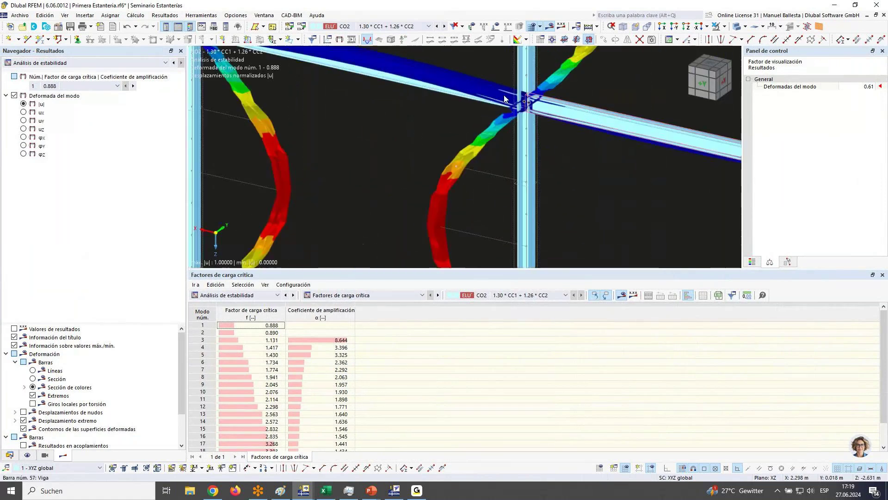
Set the mode shape display factor to 0, raise it to 0.25, and inspect the inner upright near its beam joint.
{"action": "left_click", "coordinate": [867, 87]}
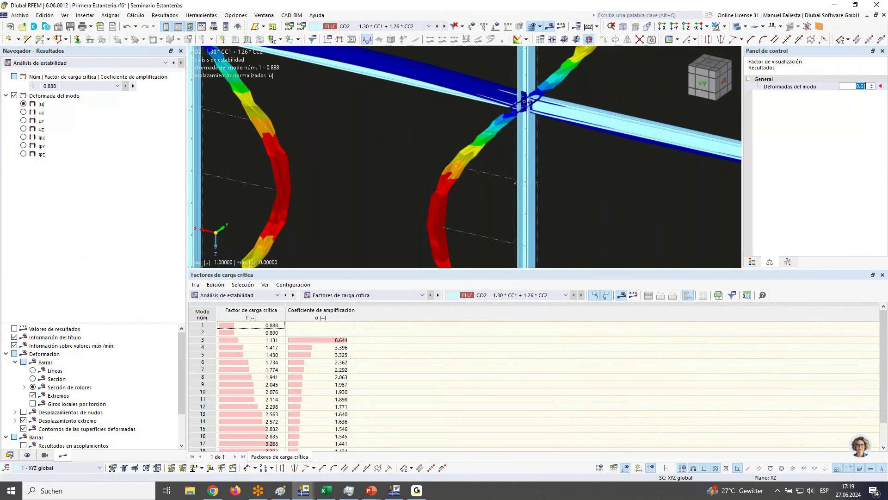
{"action": "key", "text": "BackSpace"}
{"action": "key", "text": "BackSpace"}
{"action": "type", "text": "0"}
{"action": "key", "text": "Return"}
{"action": "left_click", "coordinate": [859, 87]}
{"action": "type", "text": "0.25"}
{"action": "key", "text": "Return"}
{"action": "middle_click_drag", "start_coordinate": [628, 187], "coordinate": [416, 152], "text": "ctrl"}
Compare the upright's mode 1 shape at display factor 0 with the shape at 0.25 once more.
{"action": "double_click", "coordinate": [859, 87]}
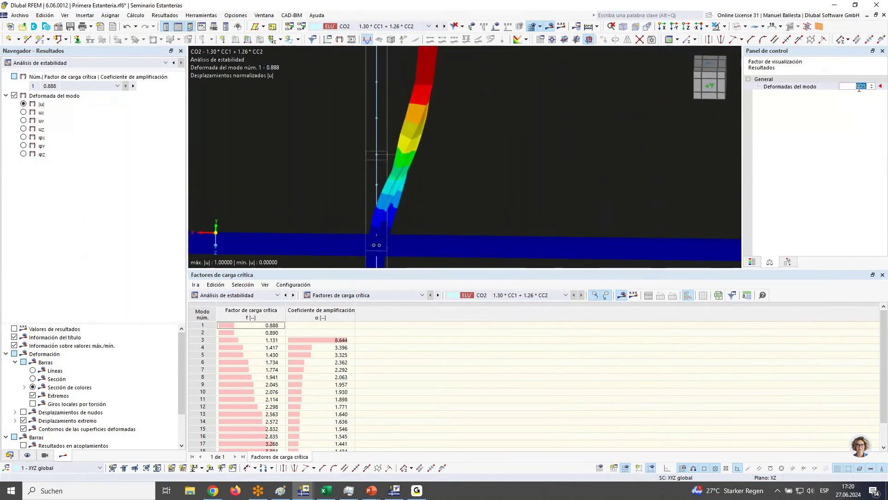
{"action": "type", "text": "0"}
{"action": "key", "text": "Return"}
{"action": "middle_click_drag", "start_coordinate": [486, 199], "coordinate": [484, 198], "text": "ctrl"}
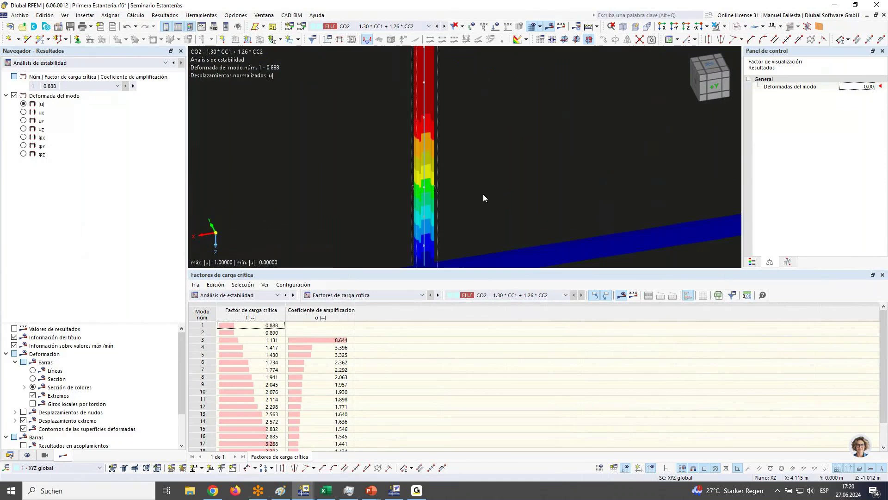
{"action": "double_click", "coordinate": [863, 89]}
{"action": "type", "text": "0.25"}
{"action": "key", "text": "Return"}
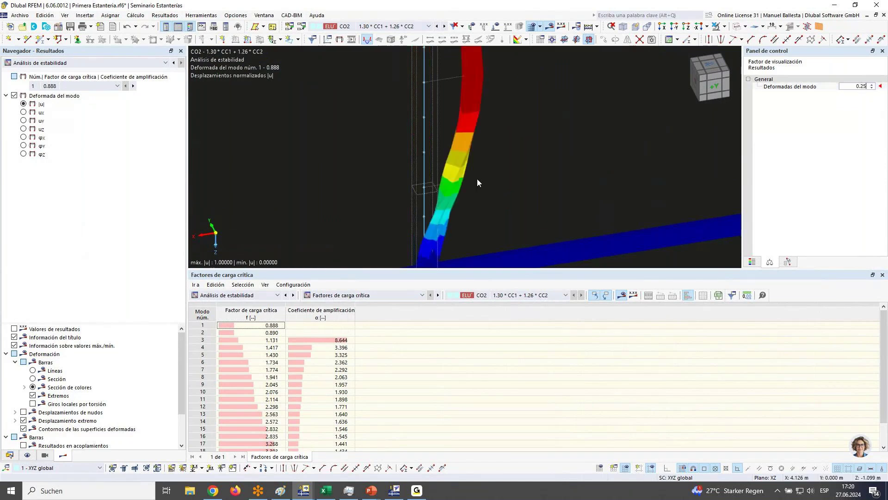
{"action": "middle_click_drag", "start_coordinate": [477, 179], "coordinate": [543, 240]}
{"action": "scroll", "coordinate": [543, 244], "scroll_direction": "down", "scroll_amount": 2}
Set the mode shape display factor to 0.05 and examine the mode 1 section deformation along the inner uprights.
{"action": "left_click", "coordinate": [858, 87]}
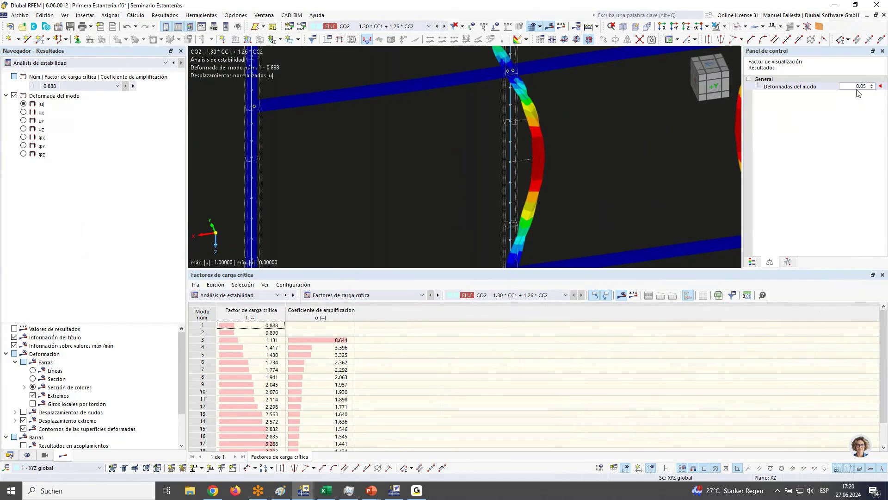
{"action": "key", "text": "Return"}
{"action": "scroll", "coordinate": [499, 175], "scroll_direction": "up", "scroll_amount": 3}
{"action": "middle_click_drag", "start_coordinate": [511, 175], "coordinate": [686, 170], "text": "ctrl"}
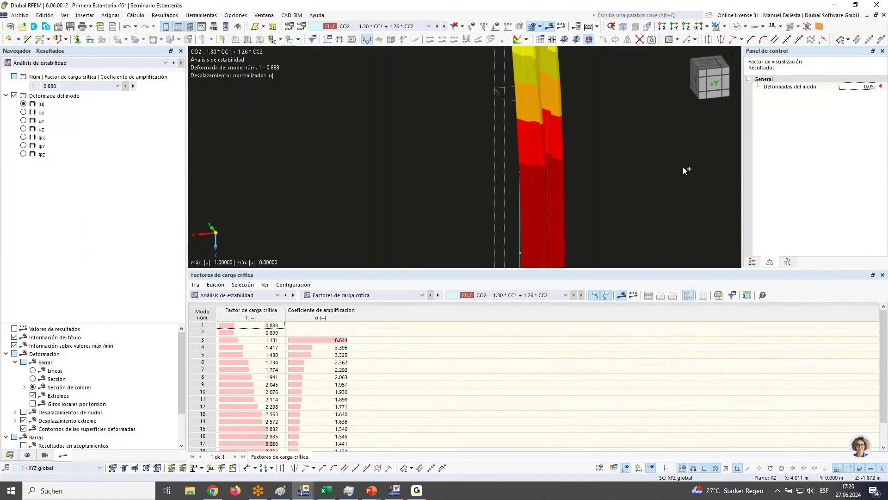
{"action": "scroll", "coordinate": [648, 163], "scroll_direction": "down", "scroll_amount": 8}
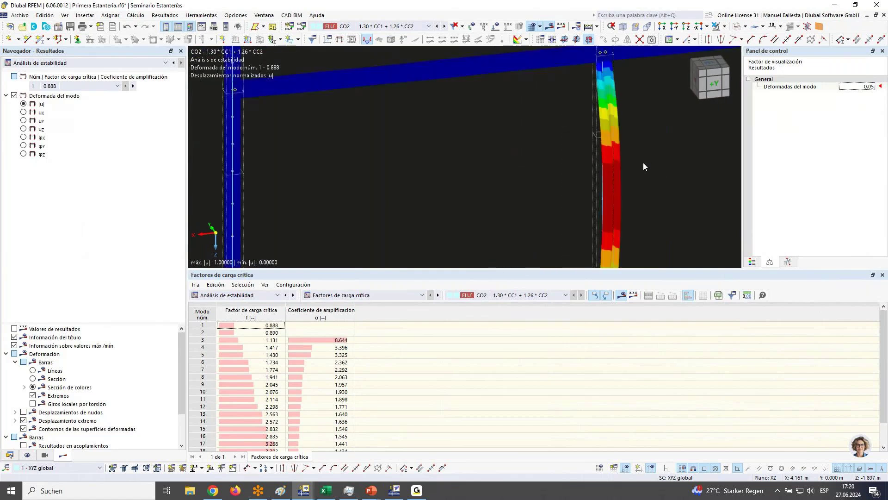
{"action": "scroll", "coordinate": [540, 219], "scroll_direction": "up", "scroll_amount": 4}
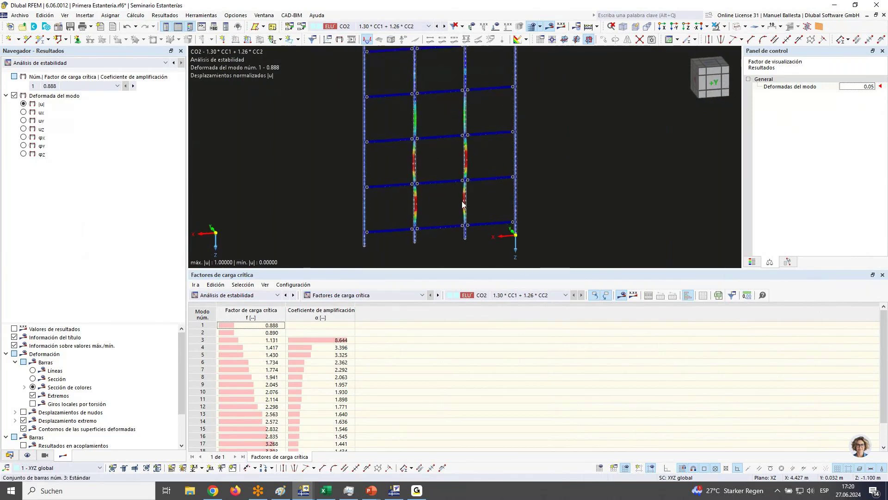
Hide the results in the front view and turn off the display of line sets and member sets.
{"action": "left_click", "coordinate": [712, 83]}
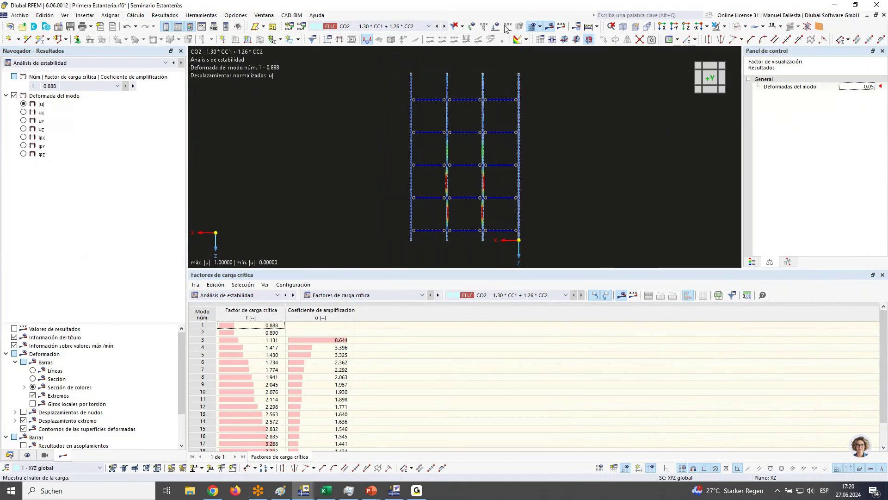
{"action": "left_click", "coordinate": [533, 26]}
{"action": "scroll", "coordinate": [531, 248], "scroll_direction": "up", "scroll_amount": 5}
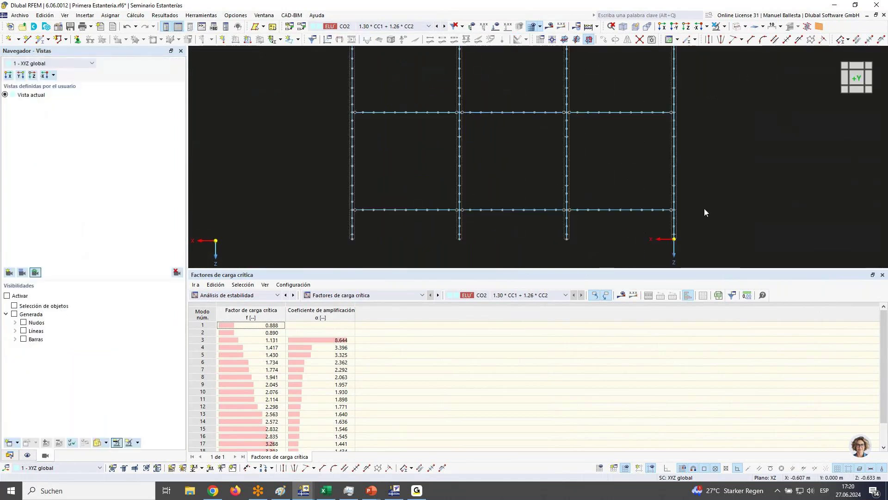
{"action": "left_click_drag", "start_coordinate": [439, 225], "coordinate": [336, 230]}
{"action": "left_click", "coordinate": [27, 455]}
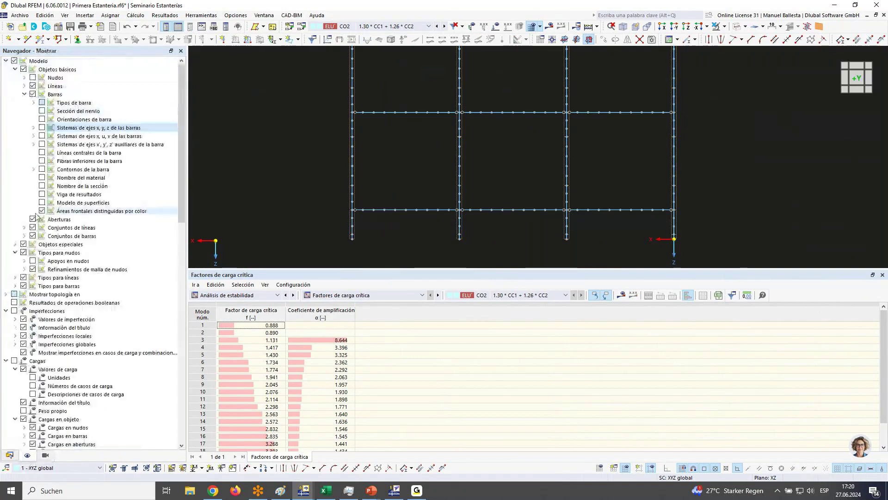
{"action": "left_click", "coordinate": [33, 227]}
{"action": "left_click_drag", "start_coordinate": [706, 209], "coordinate": [343, 218]}
{"action": "left_click", "coordinate": [729, 164]}
{"action": "left_click", "coordinate": [32, 236]}
Select the upright segments directly below every beam level across all four uprights.
{"action": "left_click_drag", "start_coordinate": [706, 223], "coordinate": [317, 215]}
{"action": "left_click_drag", "start_coordinate": [704, 123], "coordinate": [336, 120]}
{"action": "left_click_drag", "start_coordinate": [692, 172], "coordinate": [337, 171]}
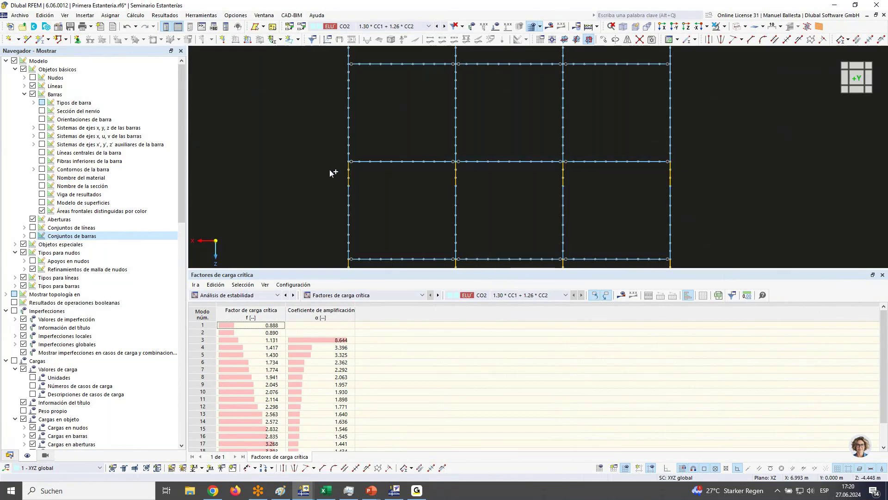
{"action": "left_click_drag", "start_coordinate": [627, 84], "coordinate": [341, 76]}
{"action": "middle_click_drag", "start_coordinate": [569, 105], "coordinate": [565, 220]}
{"action": "left_click_drag", "start_coordinate": [700, 93], "coordinate": [308, 84]}
{"action": "middle_click_drag", "start_coordinate": [385, 150], "coordinate": [407, 231]}
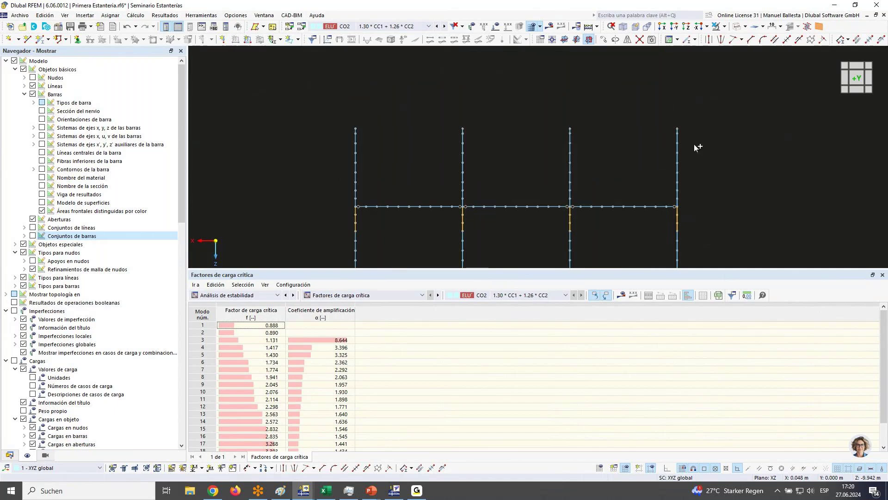
Edit the selected upright segments together, enabling transverse stiffeners and starting a new stiffener definition.
{"action": "scroll", "coordinate": [698, 145], "scroll_direction": "down", "scroll_amount": 3}
{"action": "middle_click_drag", "start_coordinate": [769, 153], "coordinate": [776, 185], "text": "ctrl"}
{"action": "scroll", "coordinate": [711, 198], "scroll_direction": "up", "scroll_amount": 5}
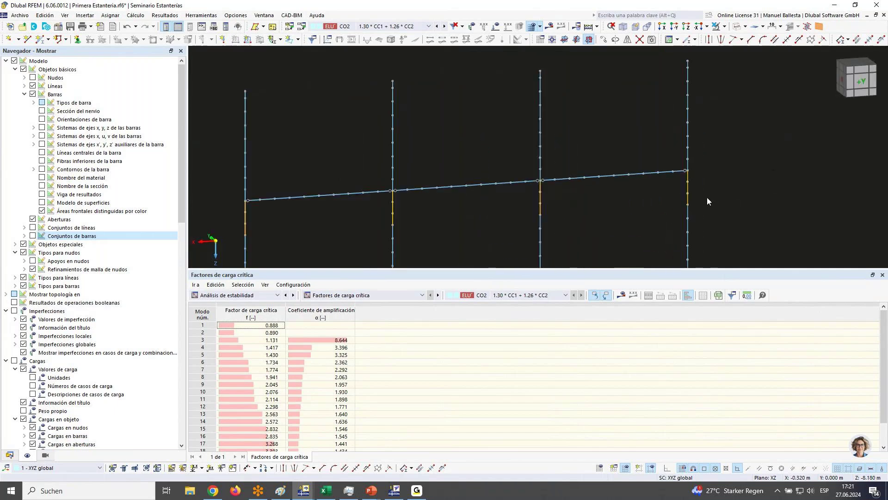
{"action": "right_click", "coordinate": [688, 192]}
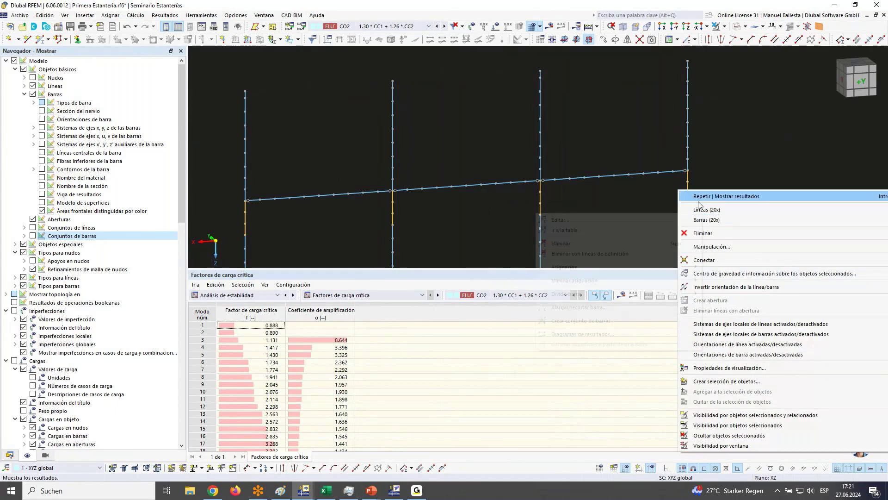
{"action": "mouse_move", "coordinate": [706, 220]}
{"action": "left_click", "coordinate": [611, 215]}
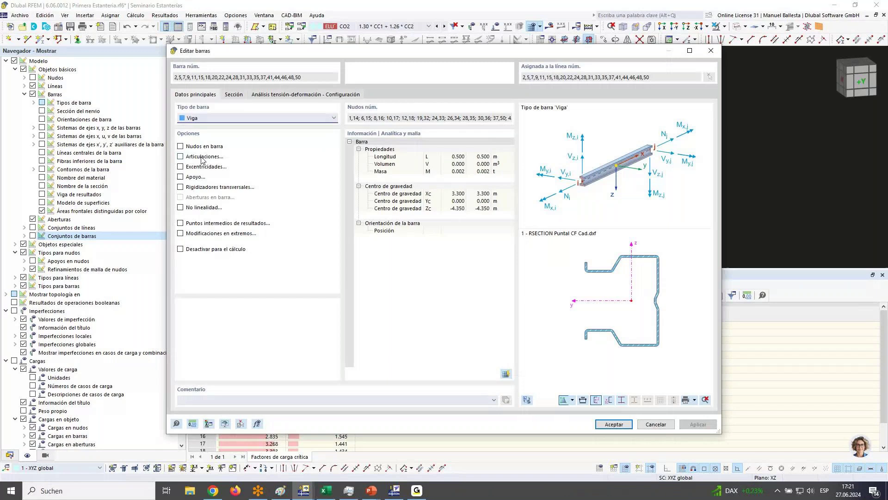
{"action": "left_click", "coordinate": [199, 187]}
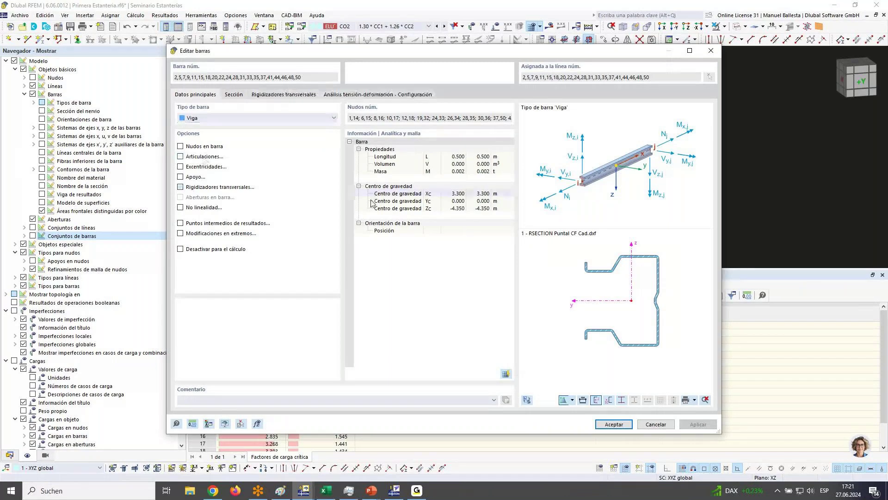
{"action": "left_click", "coordinate": [301, 96]}
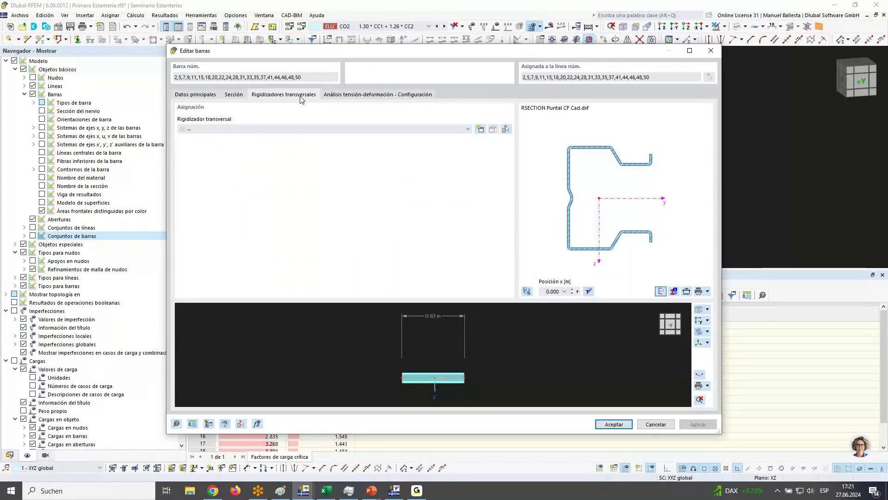
{"action": "left_click", "coordinate": [270, 129]}
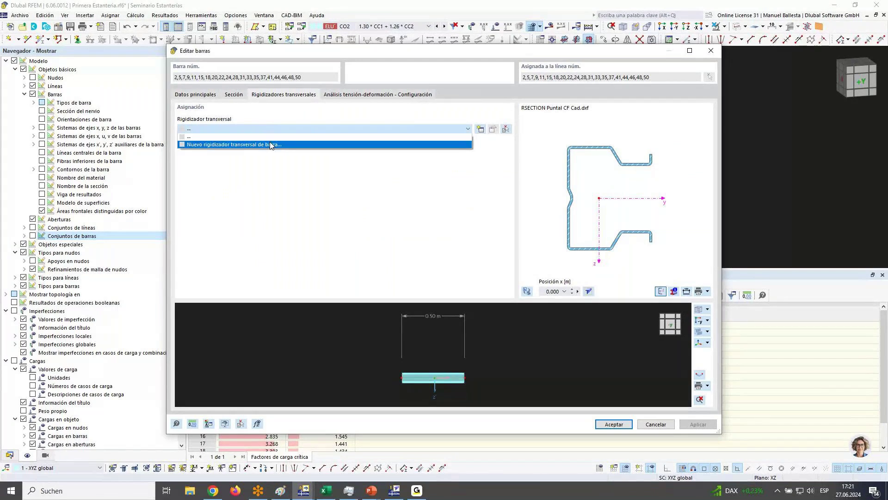
{"action": "left_click", "coordinate": [313, 149]}
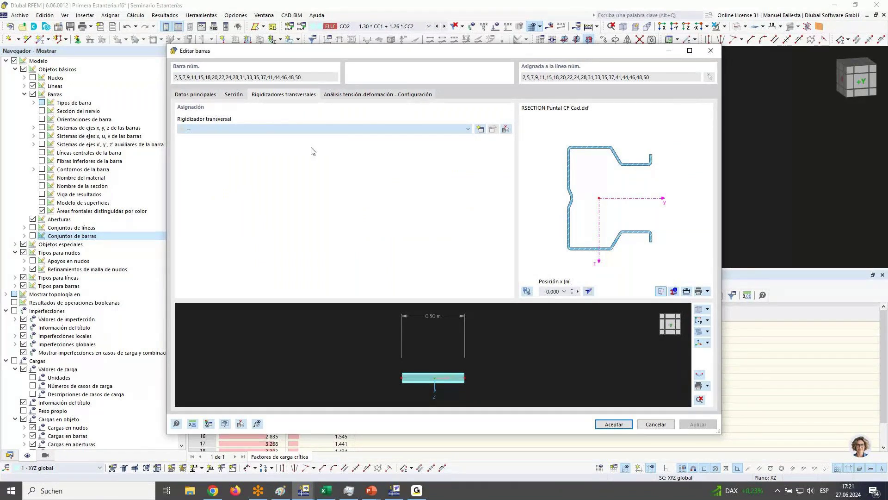
Define the stiffener as a full warping restraint (Coacción al alabeo) at relative position 100 %, accepting deletion of the existing results.
{"action": "left_click", "coordinate": [305, 173]}
{"action": "left_click", "coordinate": [360, 132]}
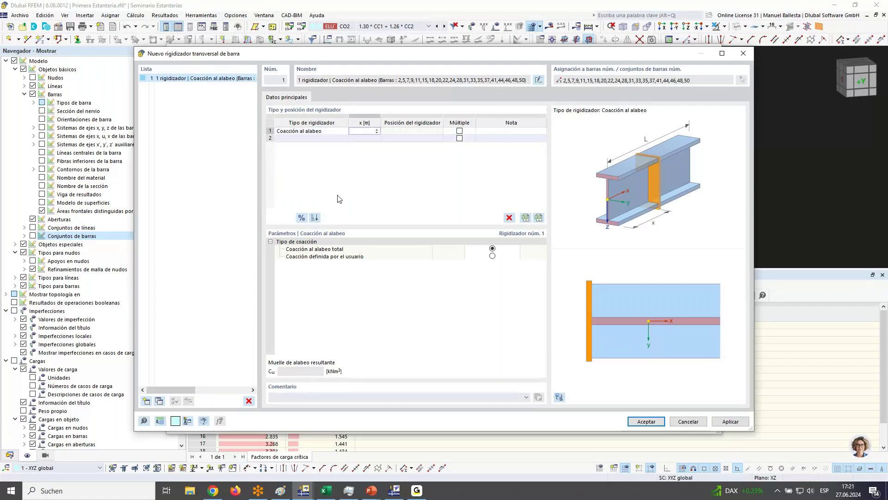
{"action": "left_click", "coordinate": [300, 220]}
{"action": "left_click", "coordinate": [301, 218]}
{"action": "type", "text": "100"}
{"action": "key", "text": "Return"}
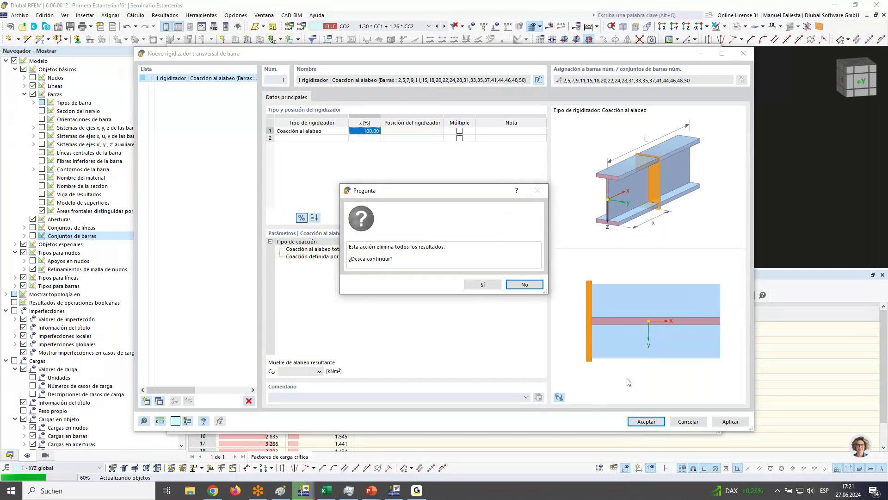
{"action": "left_click", "coordinate": [477, 284]}
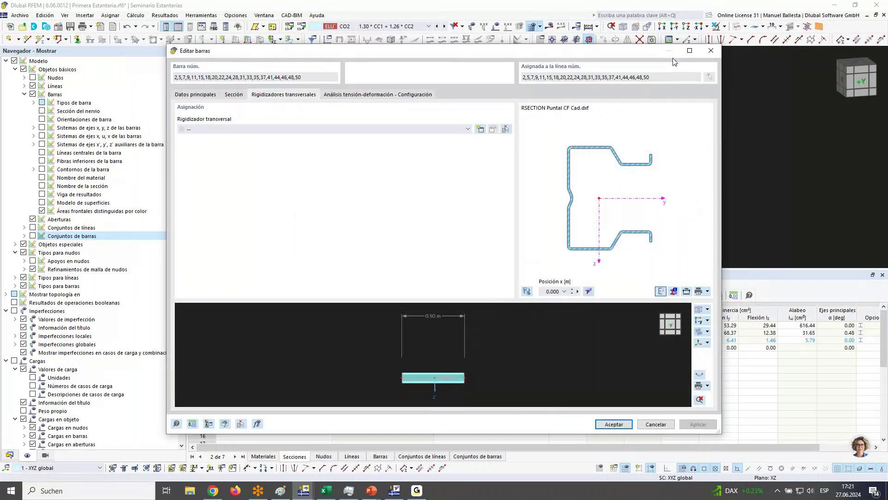
Apply the warping restraint to the segments below the beams and inspect it at a beam-to-upright joint.
{"action": "scroll", "coordinate": [455, 378], "scroll_direction": "up", "scroll_amount": 3}
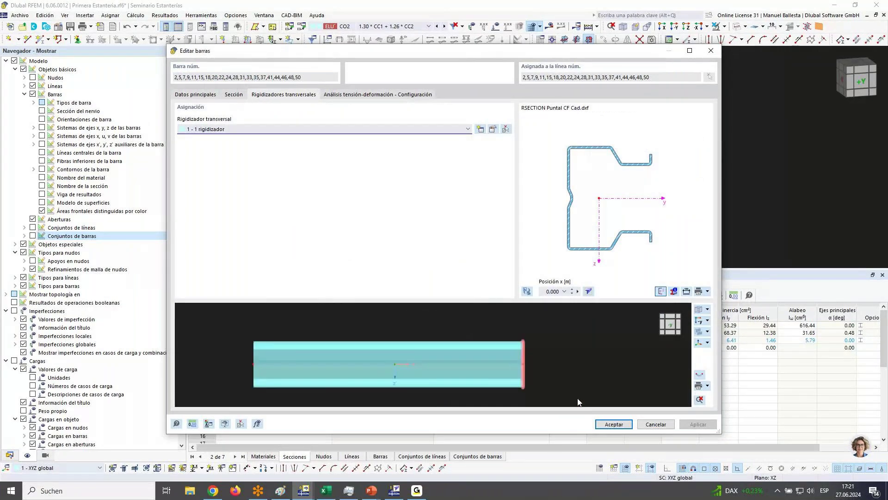
{"action": "middle_click_drag", "start_coordinate": [579, 402], "coordinate": [559, 402], "text": "ctrl"}
{"action": "left_click", "coordinate": [614, 424]}
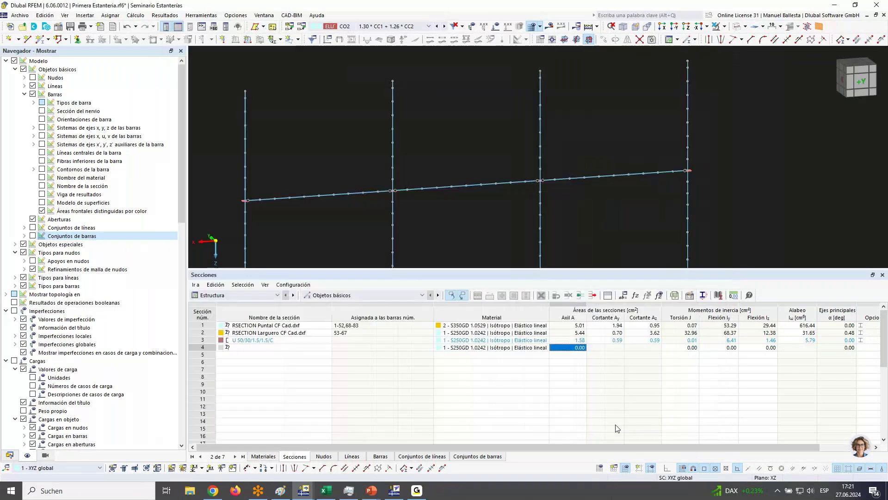
{"action": "scroll", "coordinate": [576, 181], "scroll_direction": "up", "scroll_amount": 5}
{"action": "scroll", "coordinate": [617, 92], "scroll_direction": "down", "scroll_amount": 5}
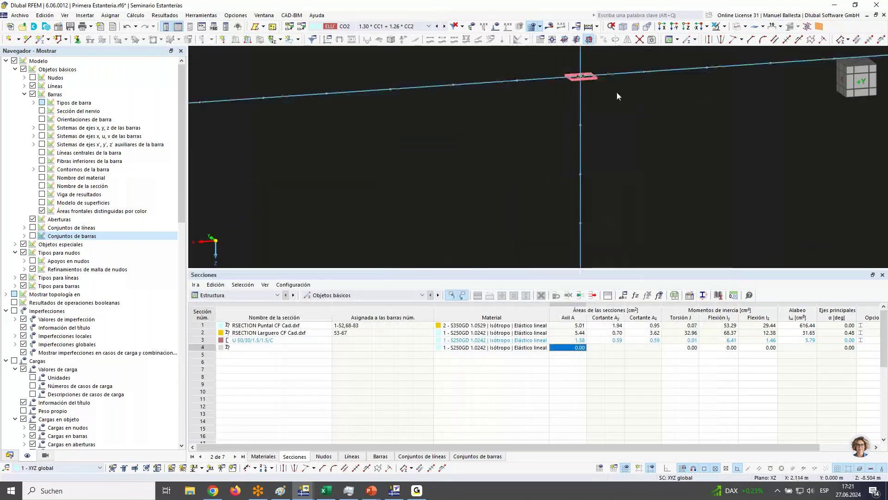
In the front view, select the uprights' short base segments and the segments directly above the lower four beam levels.
{"action": "left_click", "coordinate": [862, 97]}
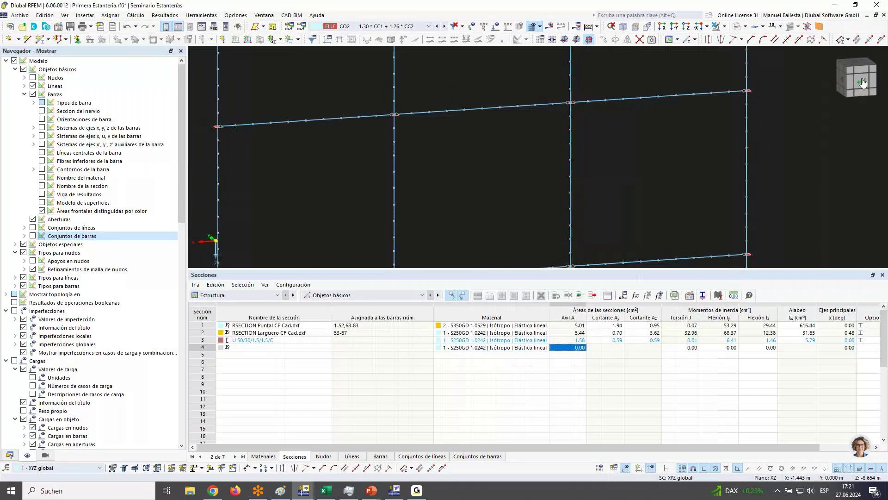
{"action": "scroll", "coordinate": [571, 247], "scroll_direction": "up", "scroll_amount": 4}
{"action": "scroll", "coordinate": [695, 221], "scroll_direction": "down", "scroll_amount": 3}
{"action": "left_click_drag", "start_coordinate": [707, 239], "coordinate": [285, 215]}
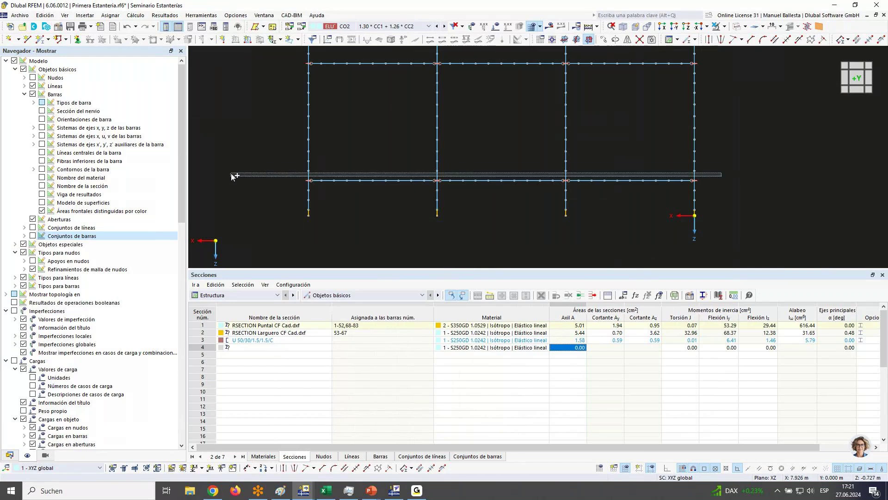
{"action": "left_click_drag", "start_coordinate": [749, 181], "coordinate": [311, 160]}
{"action": "middle_click_drag", "start_coordinate": [399, 234], "coordinate": [391, 229]}
{"action": "left_click_drag", "start_coordinate": [733, 178], "coordinate": [316, 156]}
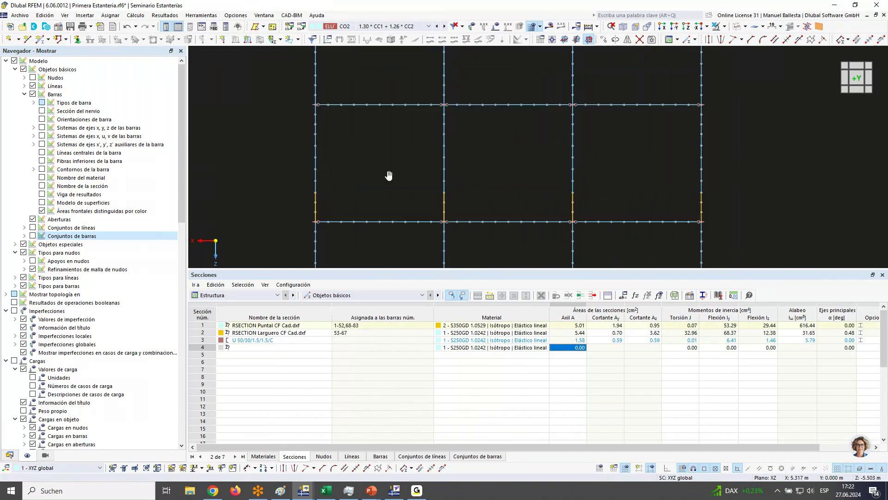
{"action": "left_click_drag", "start_coordinate": [722, 175], "coordinate": [307, 165]}
{"action": "scroll", "coordinate": [385, 148], "scroll_direction": "down", "scroll_amount": 2}
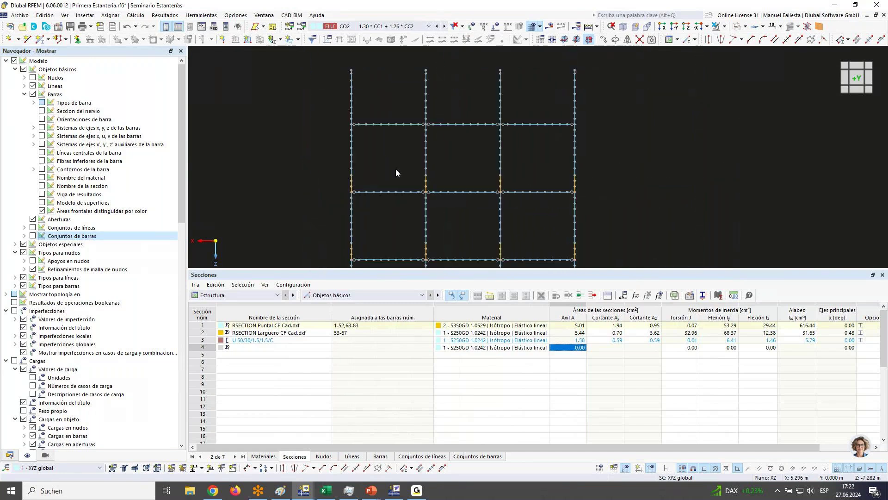
Edit the selected base and above-beam segments together, enabling transverse stiffeners and starting a second stiffener definition.
{"action": "scroll", "coordinate": [355, 182], "scroll_direction": "up", "scroll_amount": 3}
{"action": "right_click", "coordinate": [341, 184]}
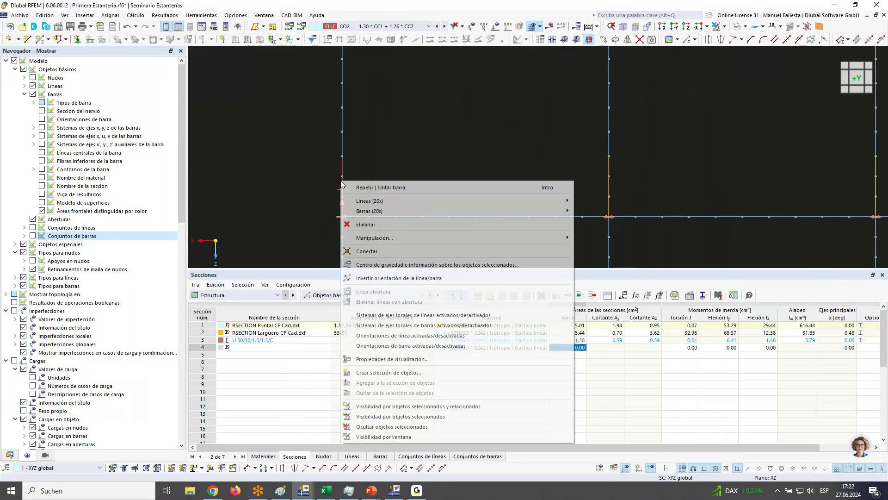
{"action": "mouse_move", "coordinate": [512, 215]}
{"action": "left_click", "coordinate": [595, 218]}
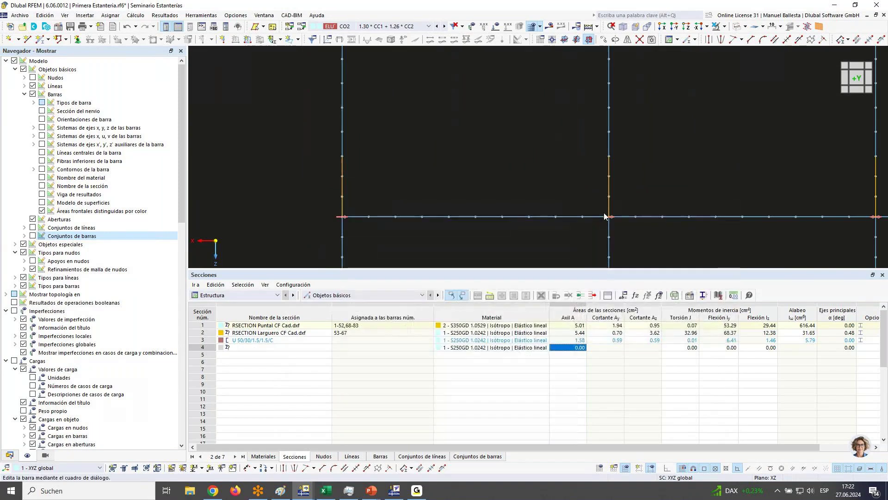
{"action": "left_click", "coordinate": [605, 216]}
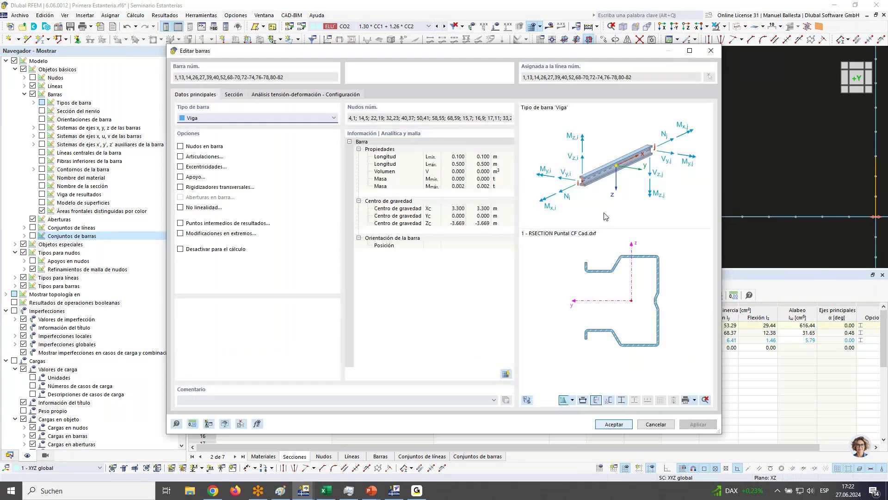
{"action": "left_click", "coordinate": [181, 187]}
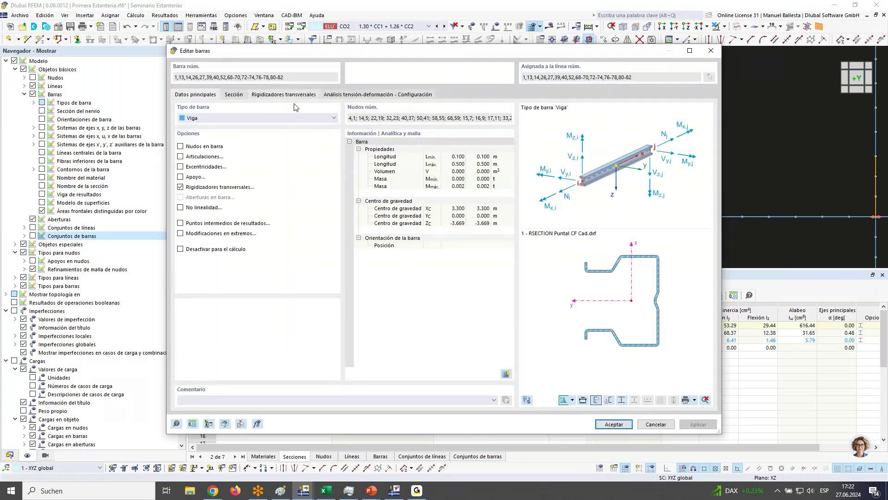
{"action": "key", "text": "ctrl+Tab"}
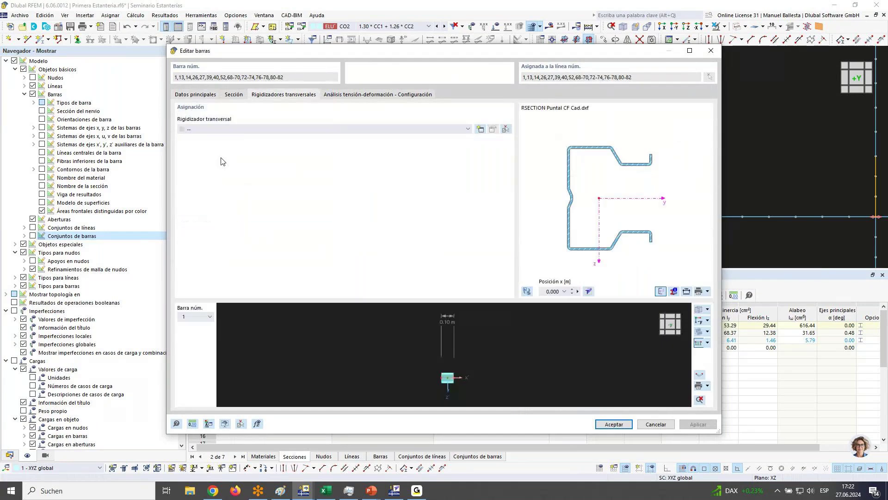
{"action": "left_click", "coordinate": [235, 130]}
{"action": "left_click", "coordinate": [238, 152]}
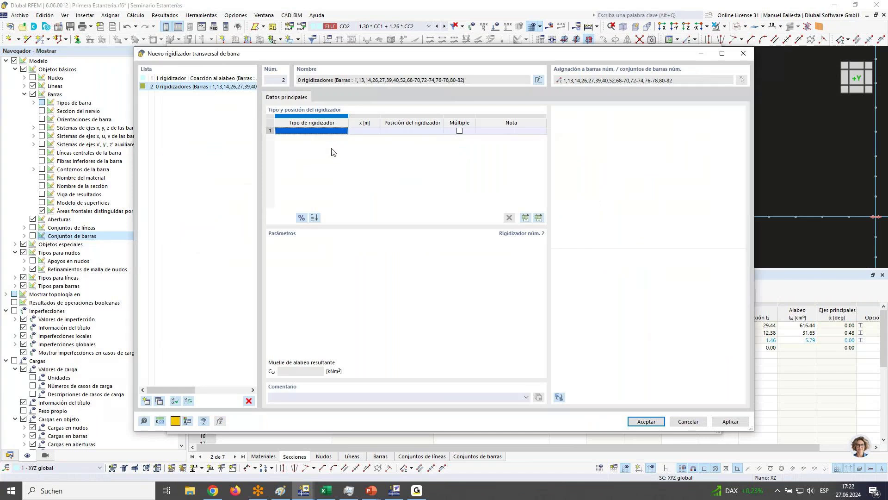
Define the second stiffener as a full warping restraint (Coacción al alabeo) at 0 % and apply it to the selected segments.
{"action": "left_click", "coordinate": [344, 131]}
{"action": "left_click", "coordinate": [327, 189]}
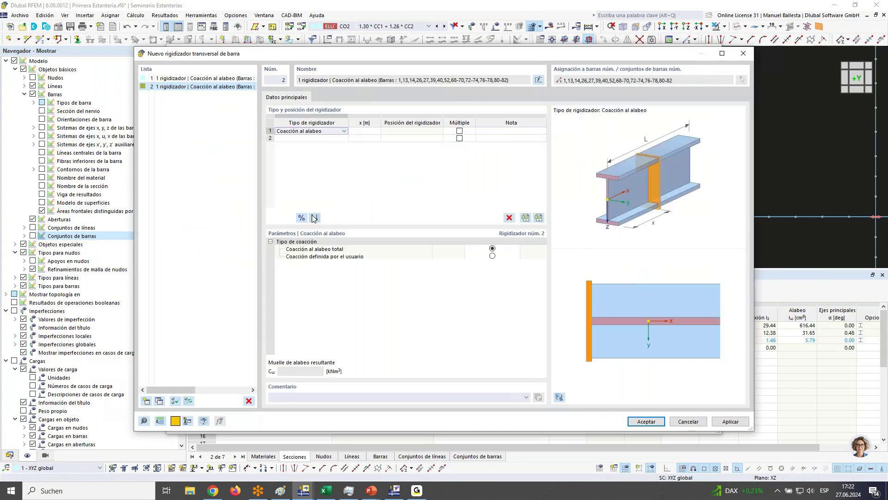
{"action": "left_click", "coordinate": [361, 131]}
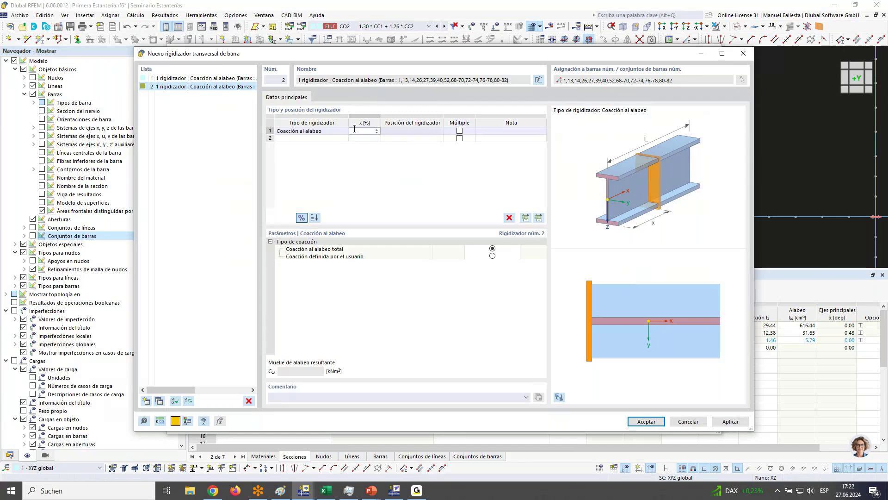
{"action": "key", "text": "Return"}
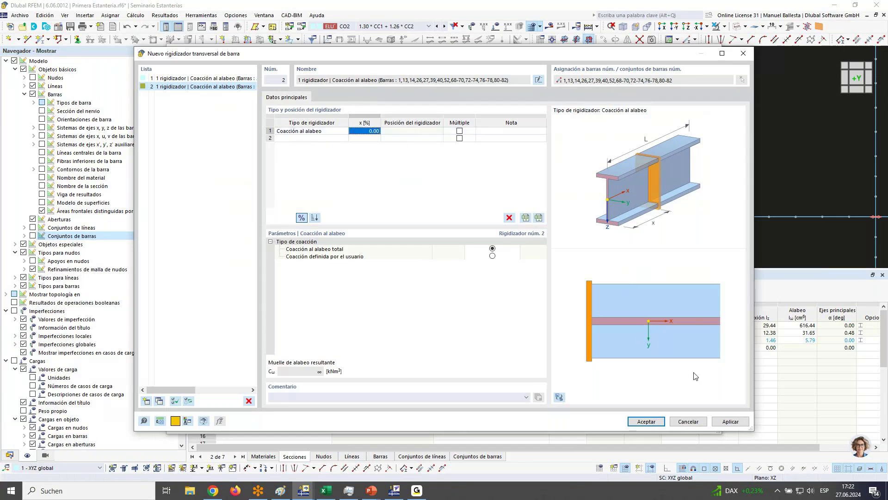
{"action": "left_click", "coordinate": [646, 421]}
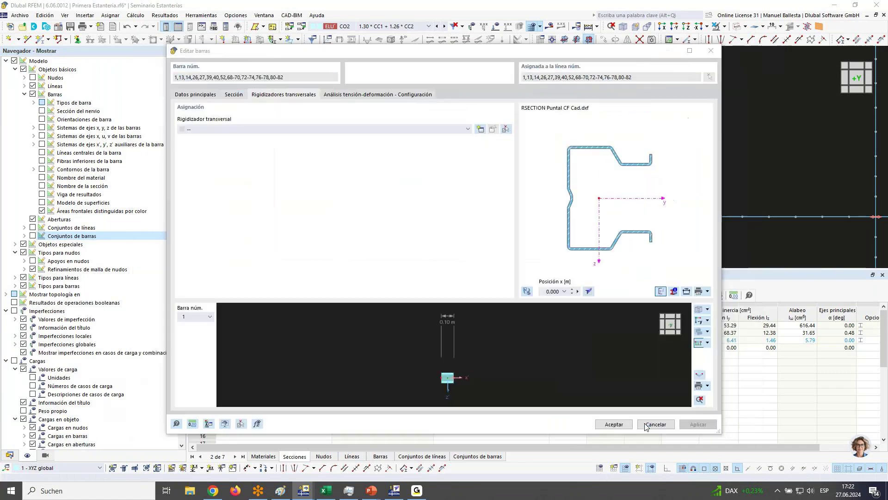
{"action": "left_click", "coordinate": [613, 424]}
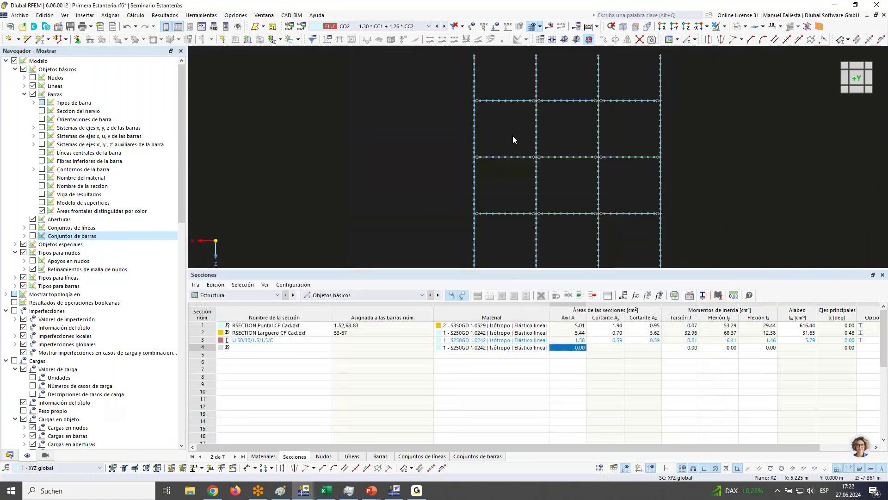
Display the CO2 stability analysis results and show the deformed shape of buckling mode 1.
{"action": "scroll", "coordinate": [479, 61], "scroll_direction": "down", "scroll_amount": 2}
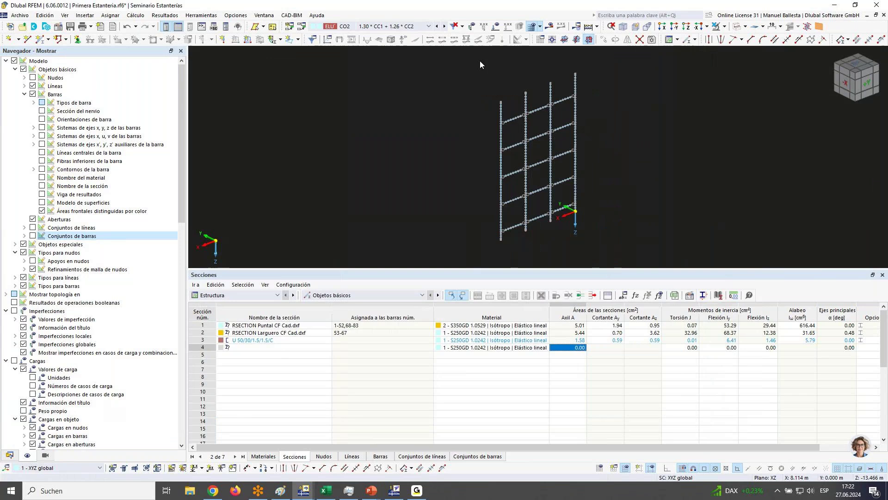
{"action": "middle_click_drag", "start_coordinate": [480, 60], "coordinate": [456, 50], "text": "ctrl"}
{"action": "left_click", "coordinate": [549, 27]}
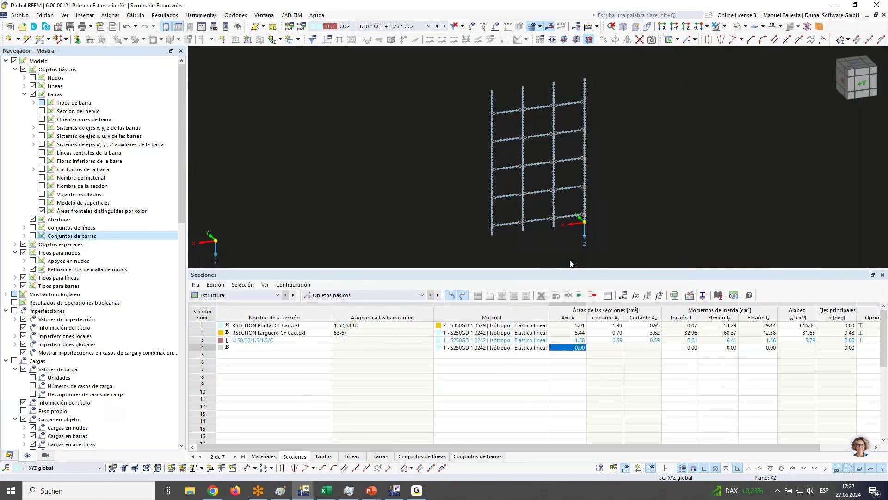
{"action": "left_click", "coordinate": [109, 66]}
{"action": "left_click", "coordinate": [70, 76]}
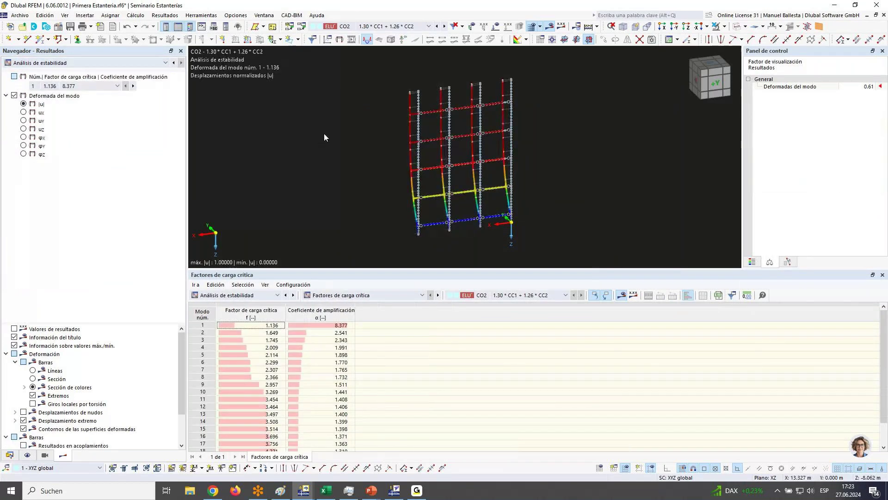
{"action": "left_click", "coordinate": [51, 85]}
{"action": "left_click", "coordinate": [51, 89]}
{"action": "scroll", "coordinate": [535, 232], "scroll_direction": "up", "scroll_amount": 3}
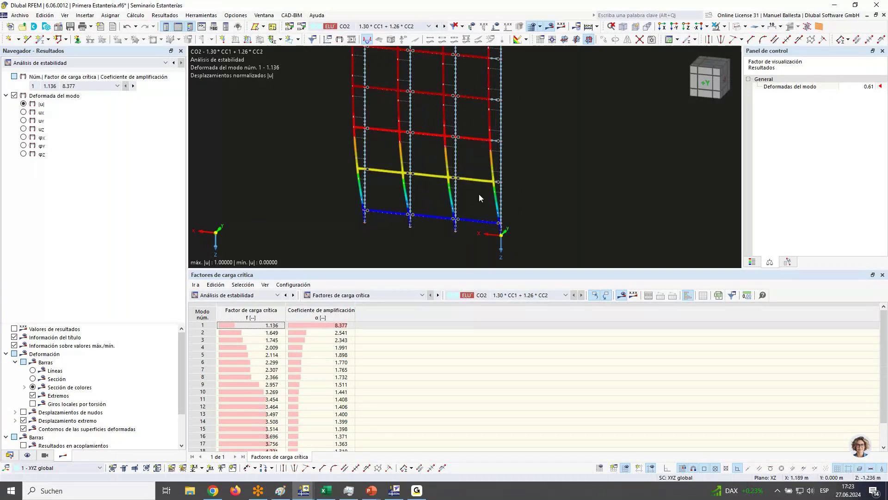
Show the deformed shape of buckling mode 2 and examine the buckled uprights between the lower beam levels.
{"action": "left_click", "coordinate": [73, 86]}
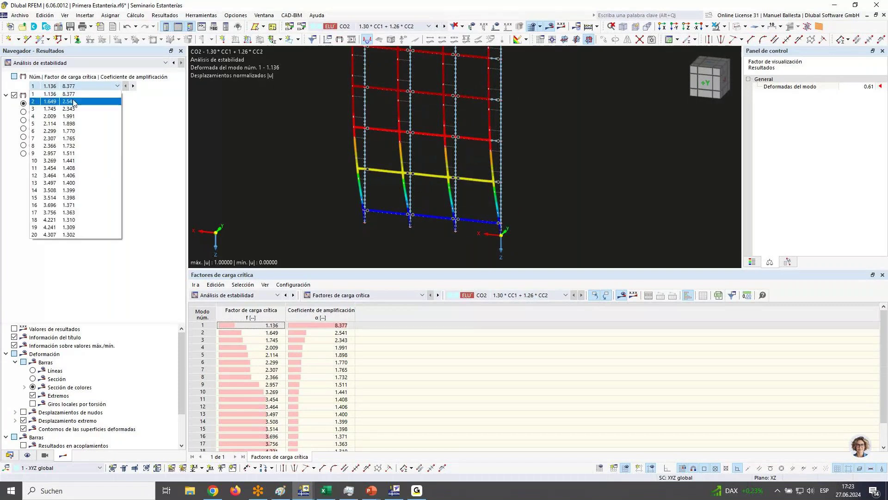
{"action": "left_click", "coordinate": [74, 102]}
{"action": "scroll", "coordinate": [415, 199], "scroll_direction": "up", "scroll_amount": 3}
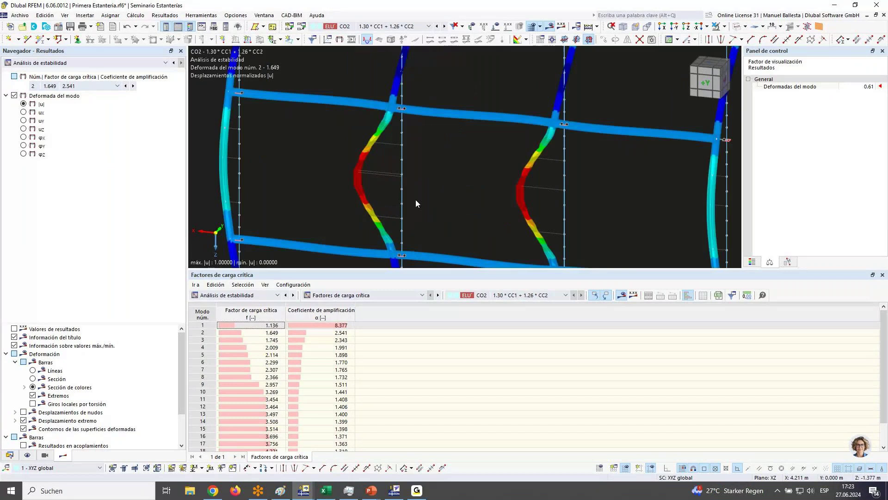
{"action": "scroll", "coordinate": [415, 199], "scroll_direction": "up", "scroll_amount": 2}
Set the mode shape display factor to 0.25 and check the mode 2 deformation across the whole rack.
{"action": "left_click", "coordinate": [866, 87]}
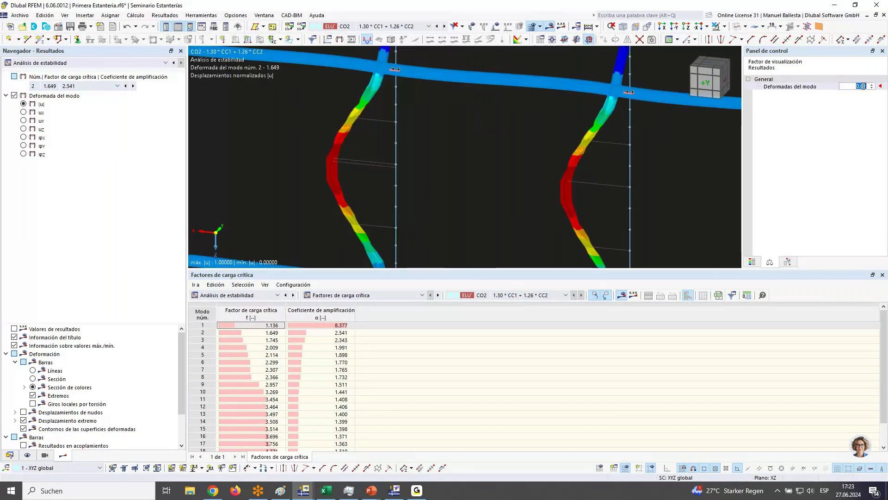
{"action": "type", "text": "0"}
{"action": "key", "text": "Return"}
{"action": "left_click", "coordinate": [859, 86]}
{"action": "scroll", "coordinate": [859, 86], "scroll_direction": "up", "scroll_amount": 1}
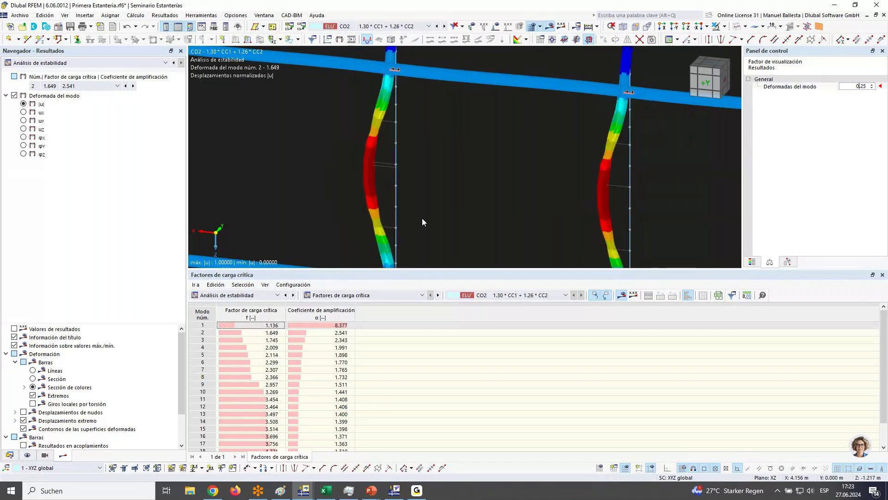
{"action": "scroll", "coordinate": [444, 190], "scroll_direction": "down", "scroll_amount": 5}
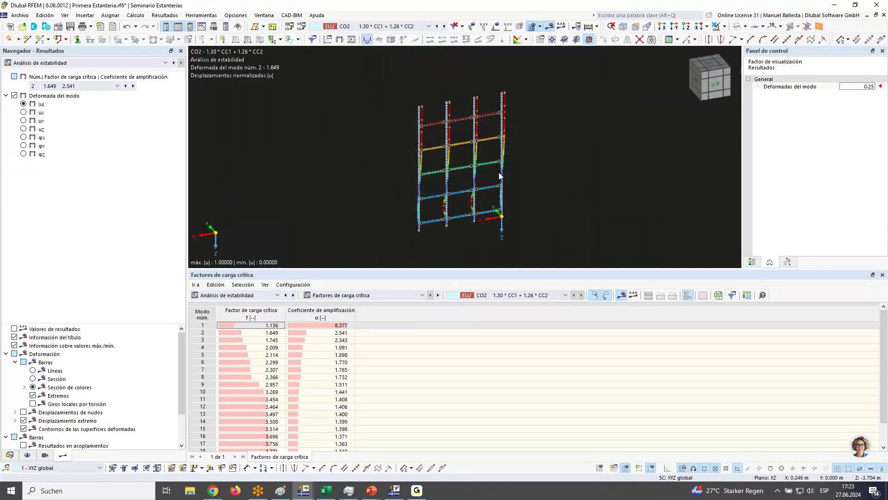
In design situation SP1, set the load combination wizard (AE2, second order) to consider imperfection cases without stability analysis.
{"action": "left_click", "coordinate": [718, 86]}
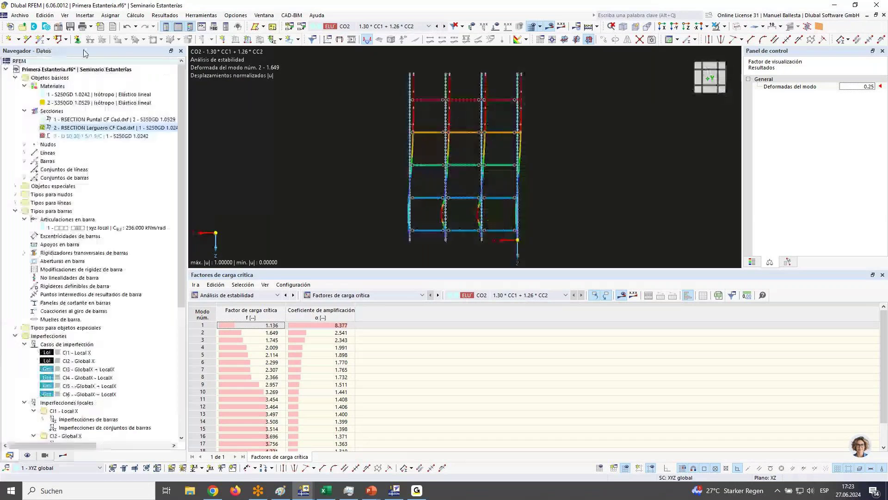
{"action": "scroll", "coordinate": [111, 336], "scroll_direction": "down", "scroll_amount": 2}
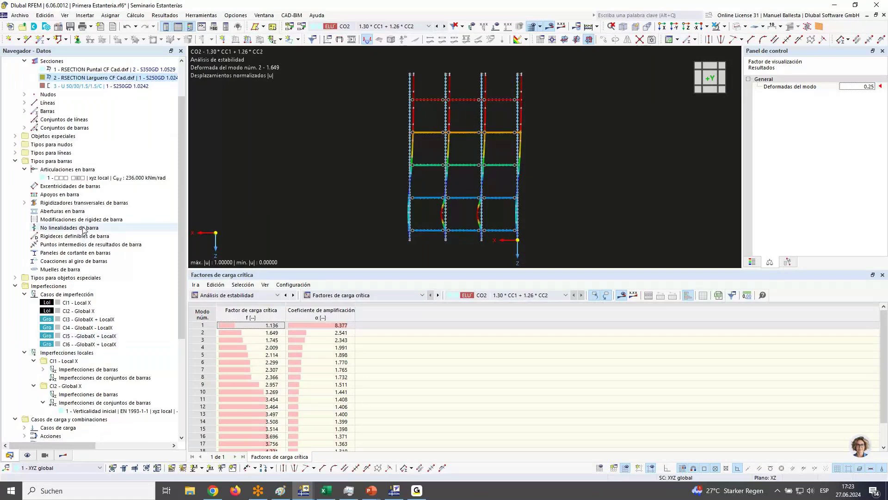
{"action": "scroll", "coordinate": [69, 342], "scroll_direction": "down", "scroll_amount": 2}
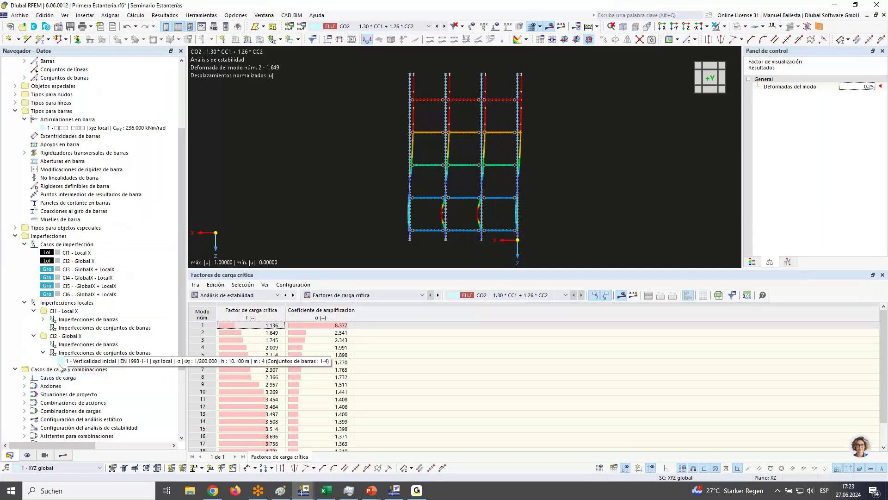
{"action": "scroll", "coordinate": [69, 308], "scroll_direction": "up", "scroll_amount": 2}
{"action": "scroll", "coordinate": [73, 296], "scroll_direction": "up", "scroll_amount": 2}
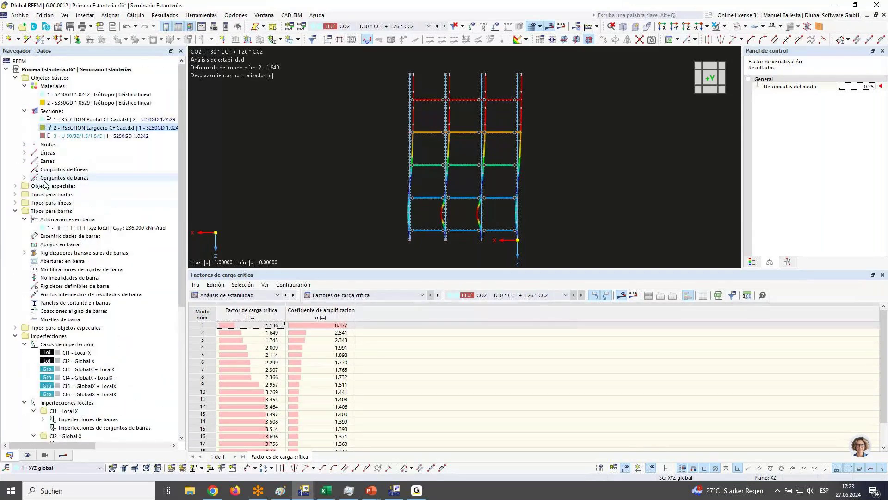
{"action": "left_click", "coordinate": [352, 25]}
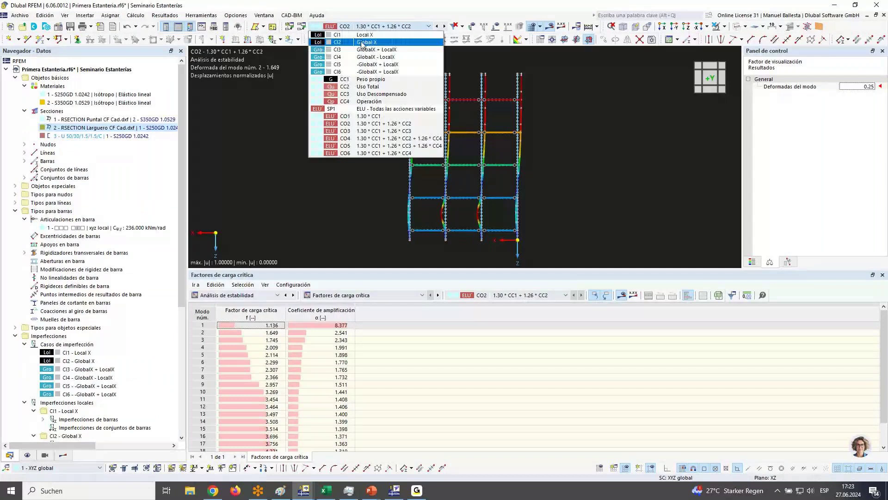
{"action": "left_click", "coordinate": [362, 81]}
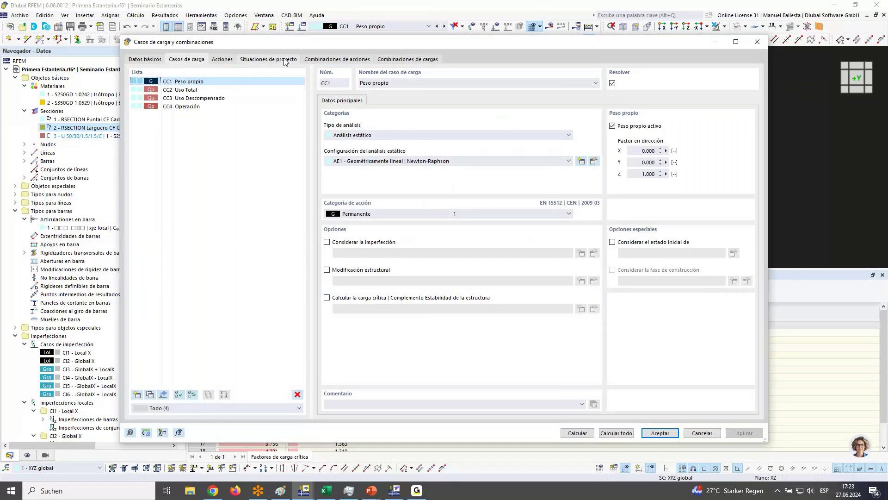
{"action": "left_click", "coordinate": [268, 59]}
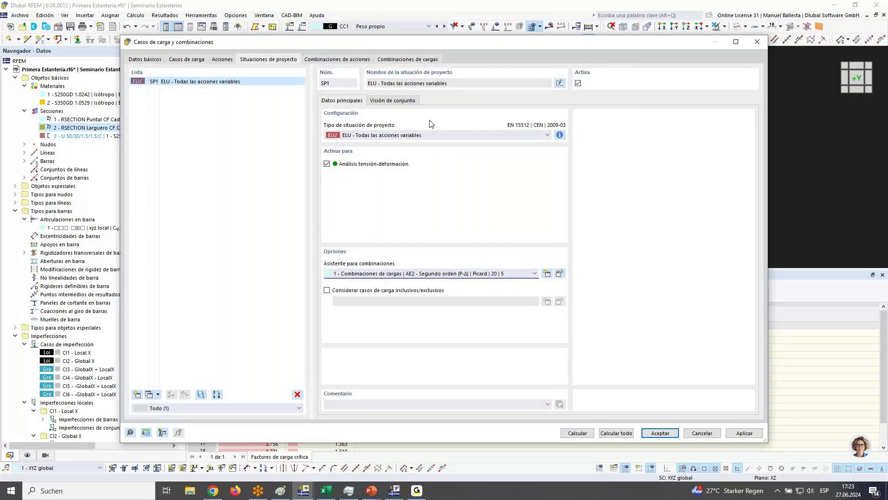
{"action": "left_click", "coordinate": [559, 274]}
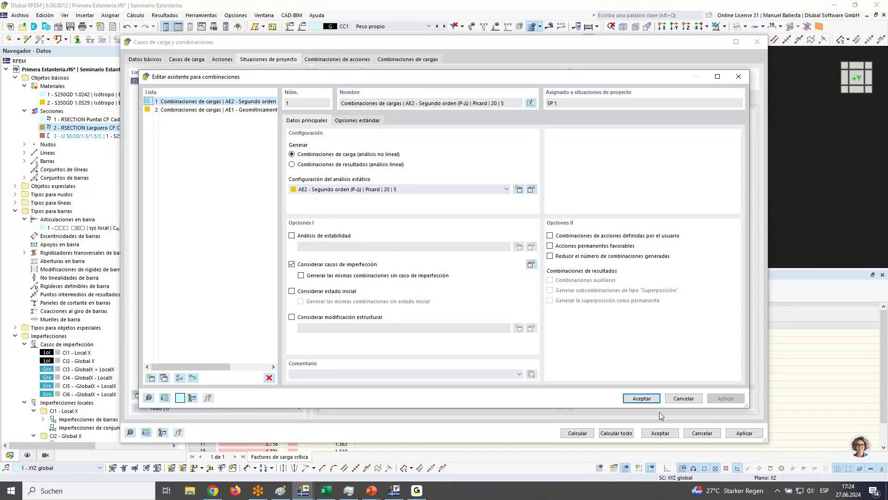
{"action": "key", "text": "Return"}
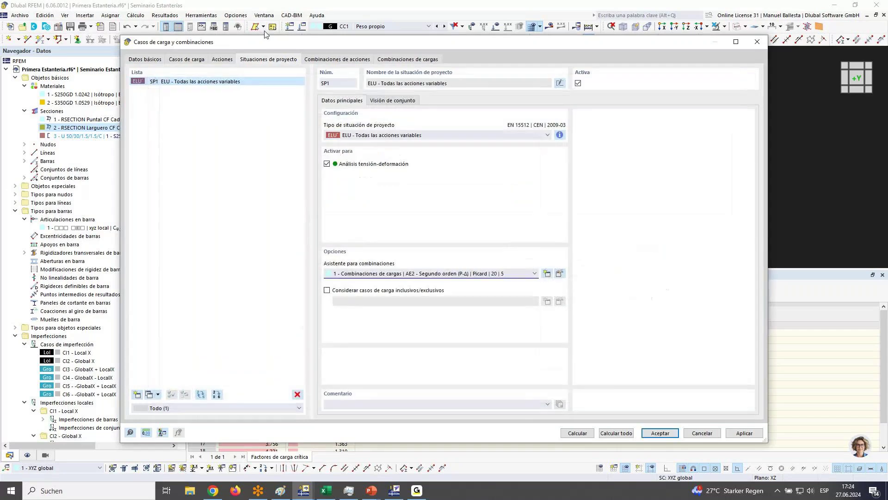
Regenerate the load combinations with the imperfection cases, select CO20 and accept the load case and combination settings.
{"action": "left_click", "coordinate": [320, 59]}
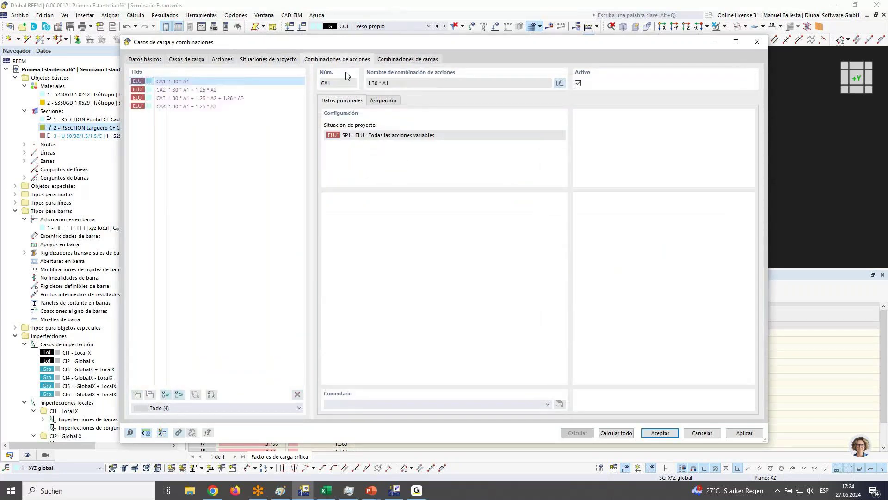
{"action": "double_click", "coordinate": [363, 134]}
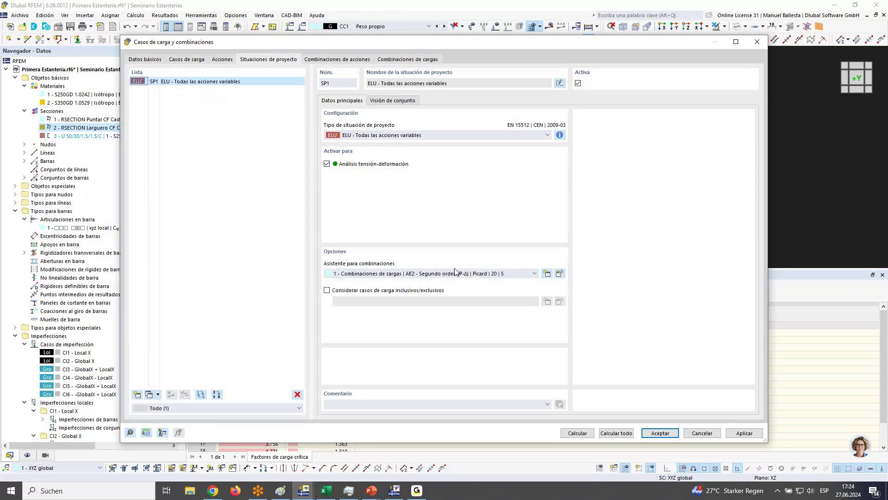
{"action": "left_click", "coordinate": [347, 59]}
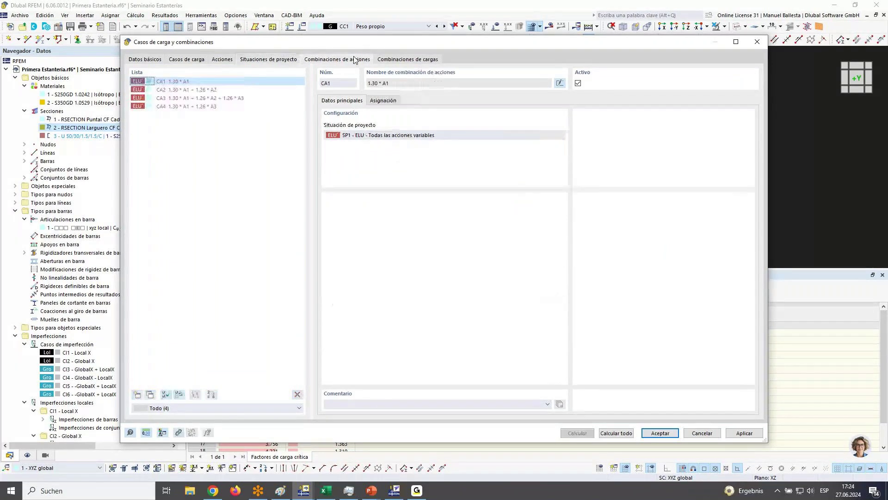
{"action": "left_click", "coordinate": [401, 59]}
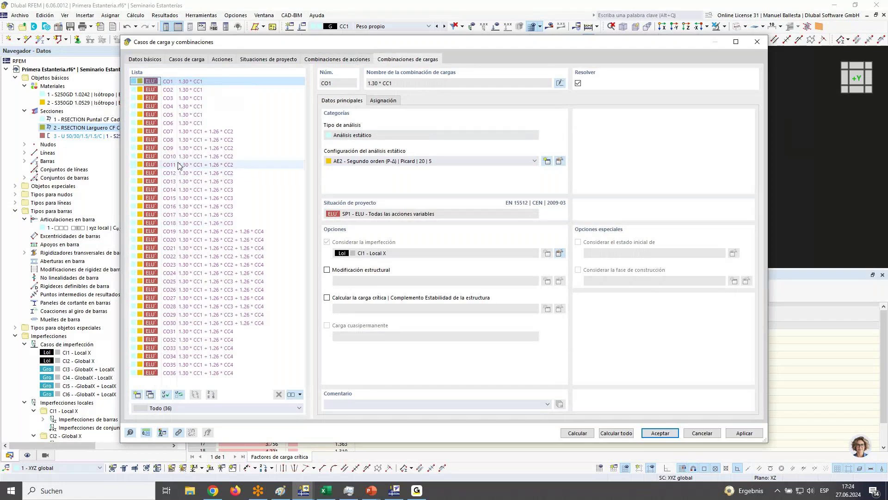
{"action": "left_click", "coordinate": [194, 239]}
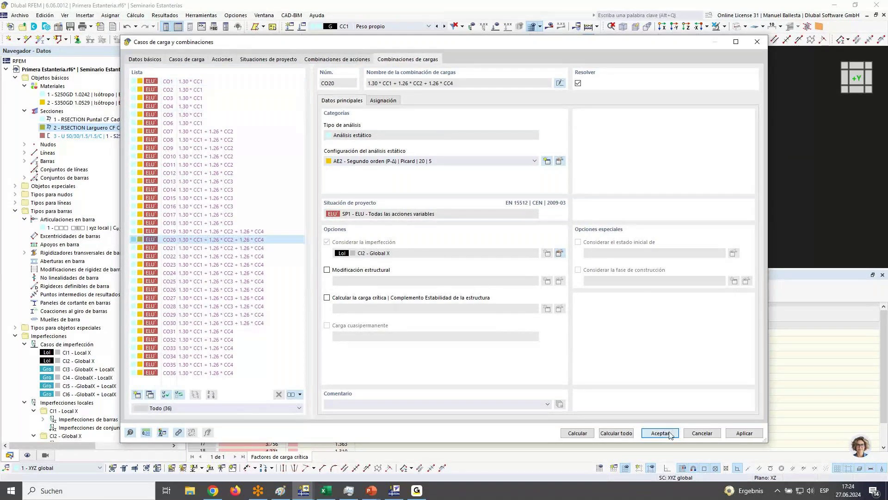
{"action": "left_click", "coordinate": [671, 434]}
{"action": "left_click", "coordinate": [483, 284]}
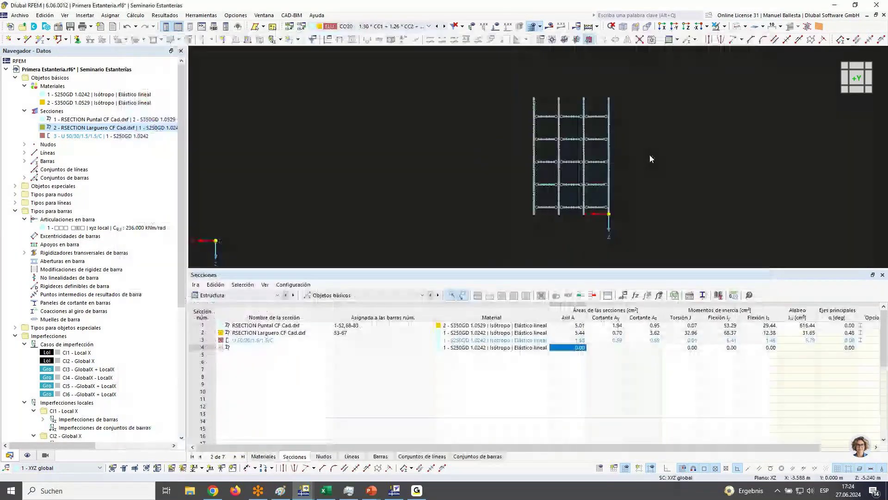
Select load combinations CO1 through CO36 for calculation and start the solver.
{"action": "middle_click_drag", "start_coordinate": [649, 158], "coordinate": [561, 153], "text": "ctrl"}
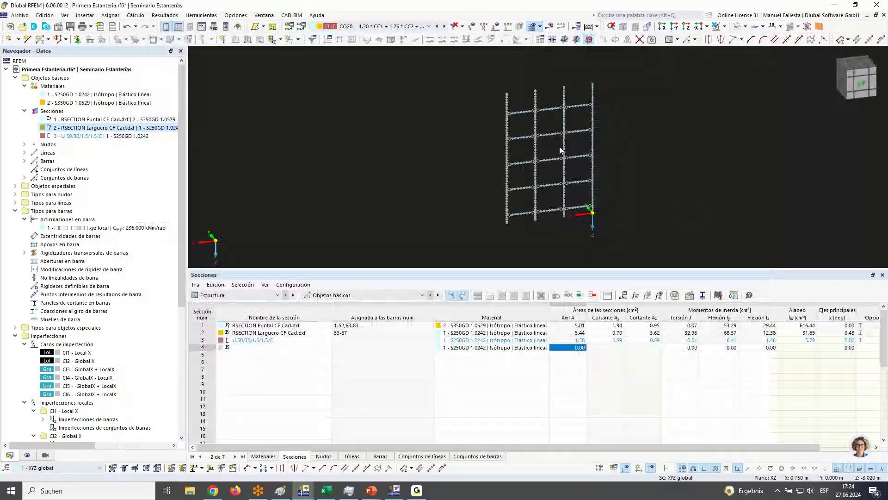
{"action": "middle_click_drag", "start_coordinate": [681, 179], "coordinate": [618, 179], "text": "ctrl"}
{"action": "left_click", "coordinate": [135, 16]}
{"action": "left_click", "coordinate": [167, 49]}
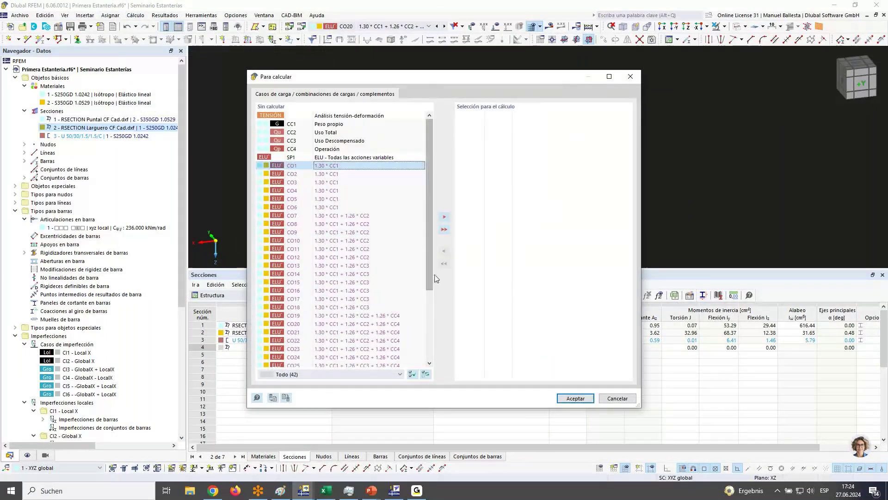
{"action": "scroll", "coordinate": [412, 232], "scroll_direction": "down", "scroll_amount": 4}
{"action": "left_click", "coordinate": [380, 357], "text": "shift"}
{"action": "left_click", "coordinate": [444, 216]}
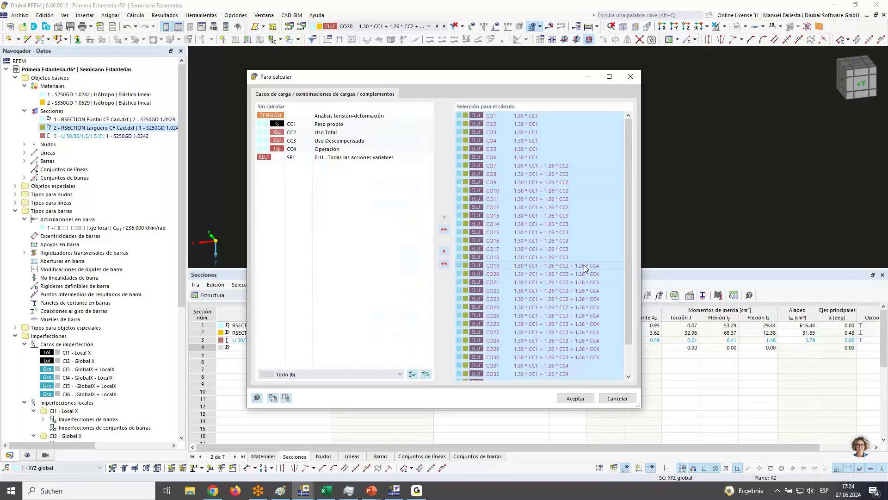
{"action": "left_click", "coordinate": [576, 398]}
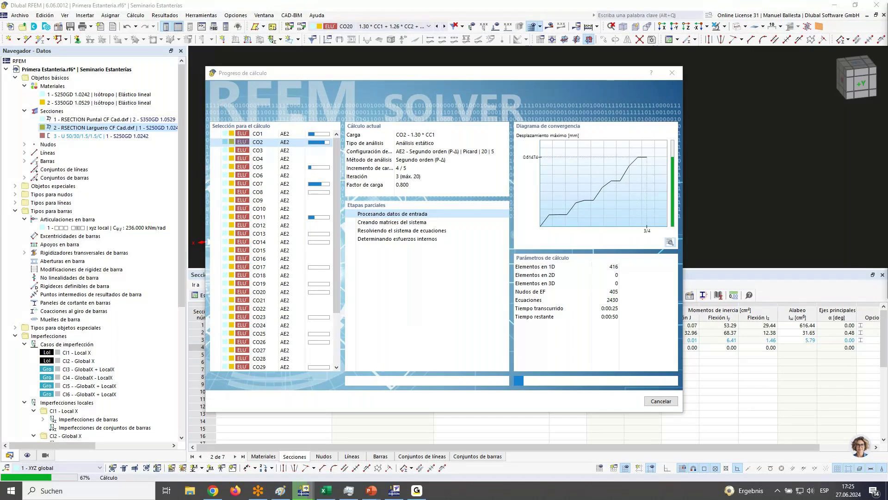
Switch to the Modelo Estantería 3D RES.rf6 model, maximize it and inspect the steel design ratios on the members.
{"action": "key", "text": "alt+Tab"}
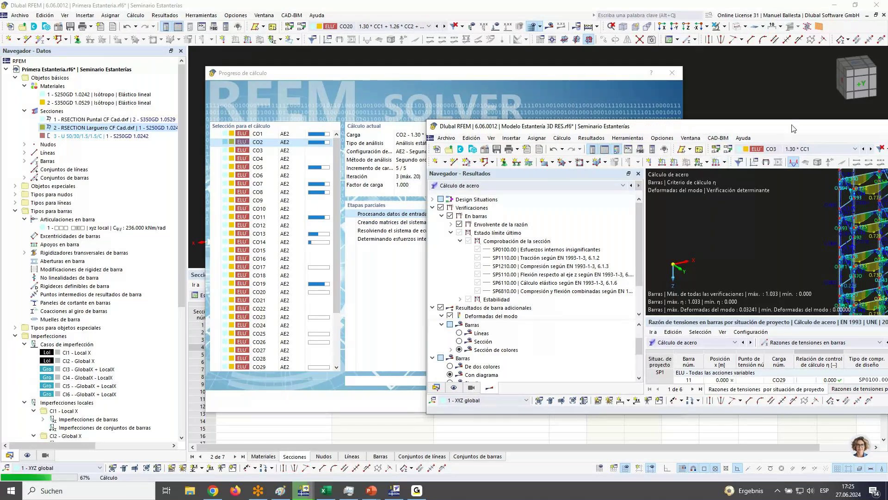
{"action": "left_click_drag", "start_coordinate": [804, 131], "coordinate": [426, 140]}
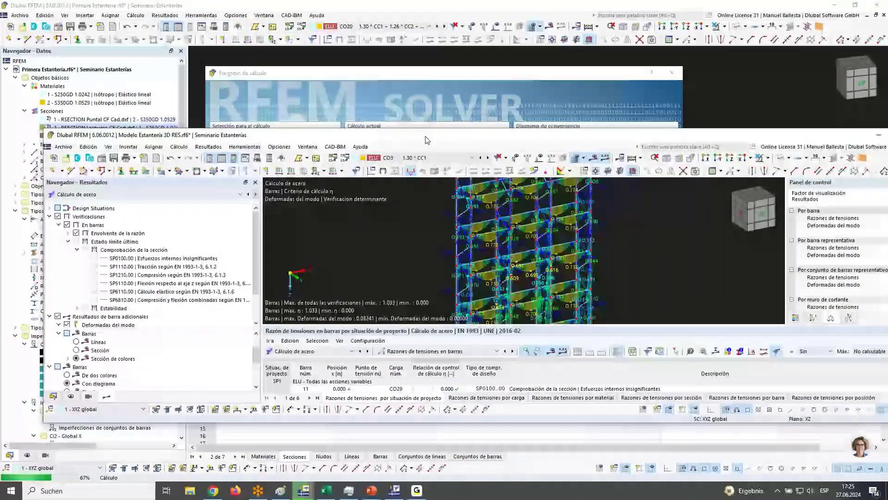
{"action": "left_click_drag", "start_coordinate": [426, 139], "coordinate": [377, 135]}
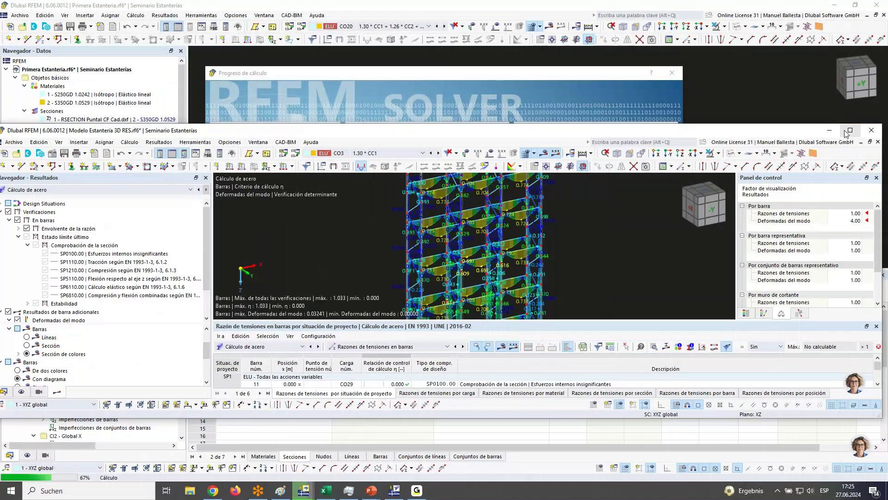
{"action": "left_click", "coordinate": [849, 131]}
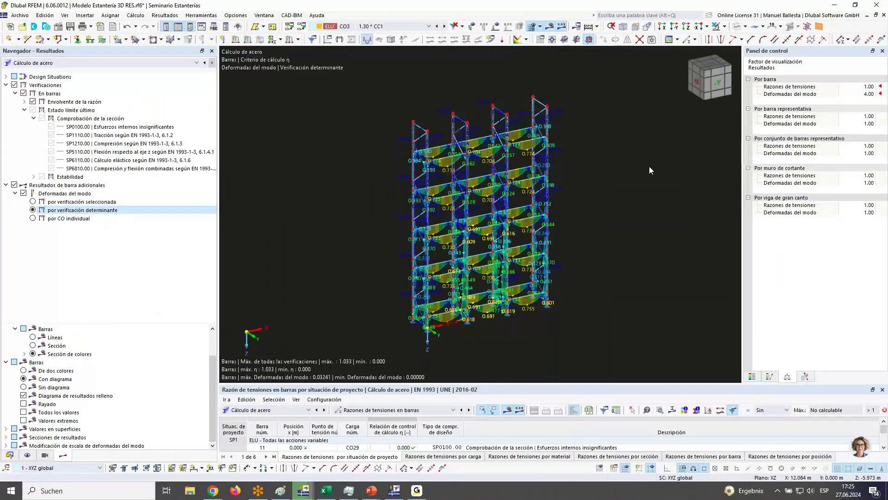
{"action": "scroll", "coordinate": [513, 211], "scroll_direction": "up", "scroll_amount": 5}
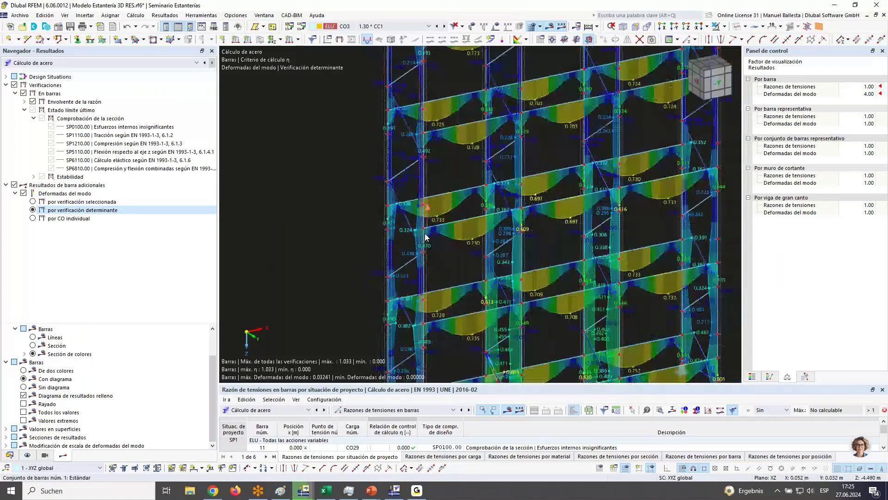
Hide the results, view the 3D rack's bracing frames along the X-axis and turn on the display of member hinges.
{"action": "left_click", "coordinate": [549, 26]}
{"action": "left_click", "coordinate": [548, 27]}
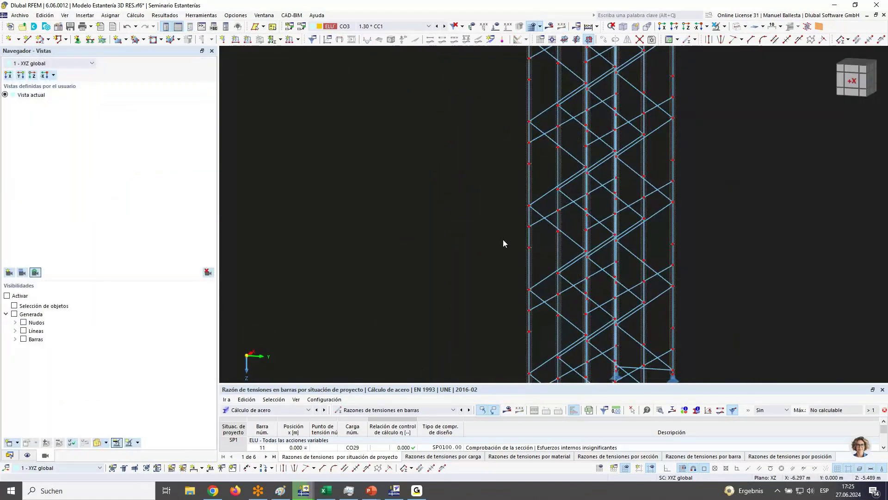
{"action": "scroll", "coordinate": [503, 239], "scroll_direction": "up", "scroll_amount": 3}
{"action": "left_click", "coordinate": [28, 455]}
{"action": "left_click", "coordinate": [33, 236]}
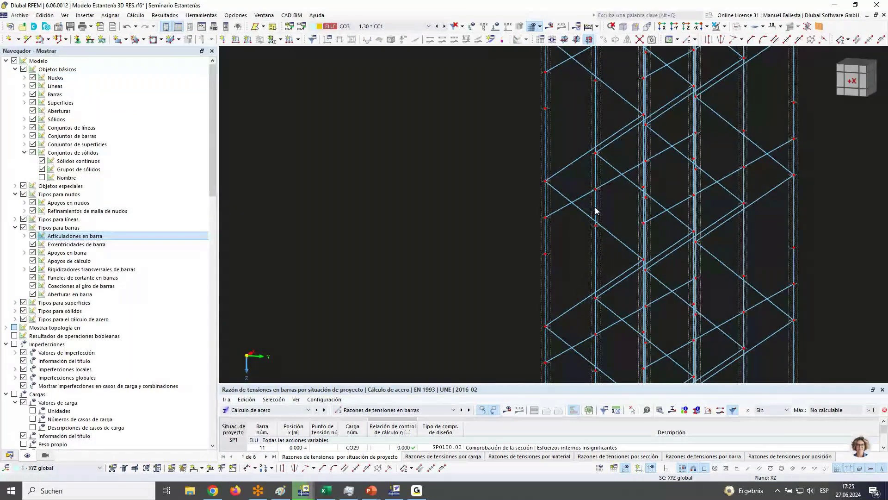
Open the bracing diagonal, member 172, and examine the spring constants of its start hinge, leaving the definitions unmodified.
{"action": "scroll", "coordinate": [595, 208], "scroll_direction": "up", "scroll_amount": 1}
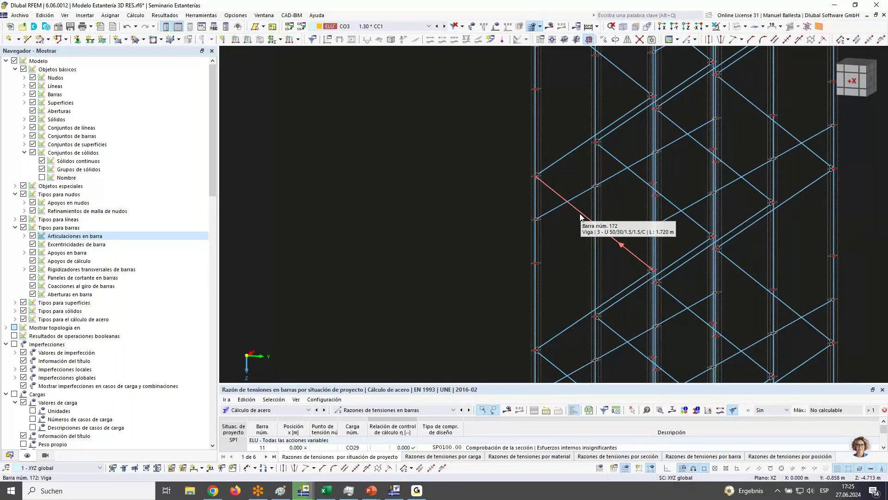
{"action": "left_click", "coordinate": [579, 213]}
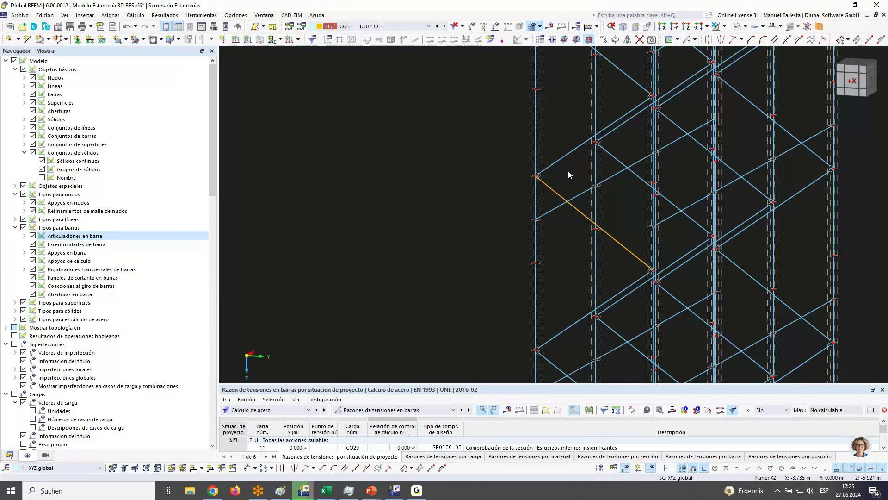
{"action": "scroll", "coordinate": [569, 175], "scroll_direction": "up", "scroll_amount": 3}
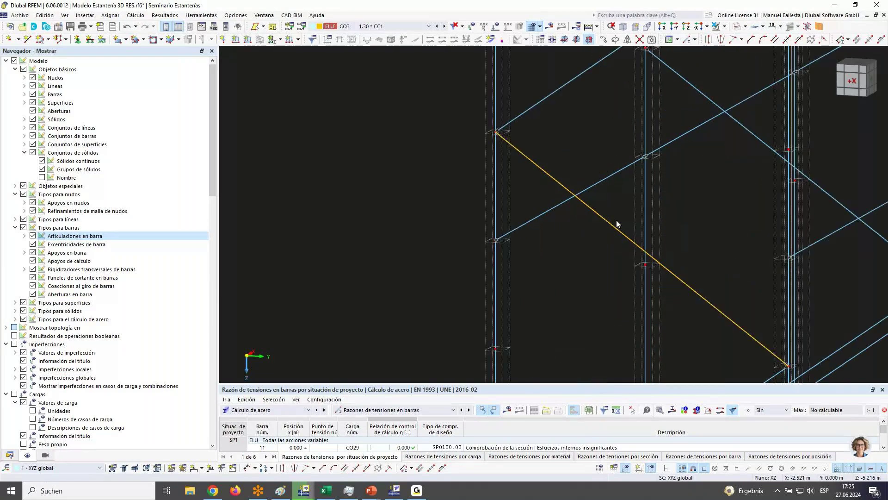
{"action": "right_click", "coordinate": [617, 220]}
{"action": "mouse_move", "coordinate": [660, 261]}
{"action": "left_click", "coordinate": [519, 259]}
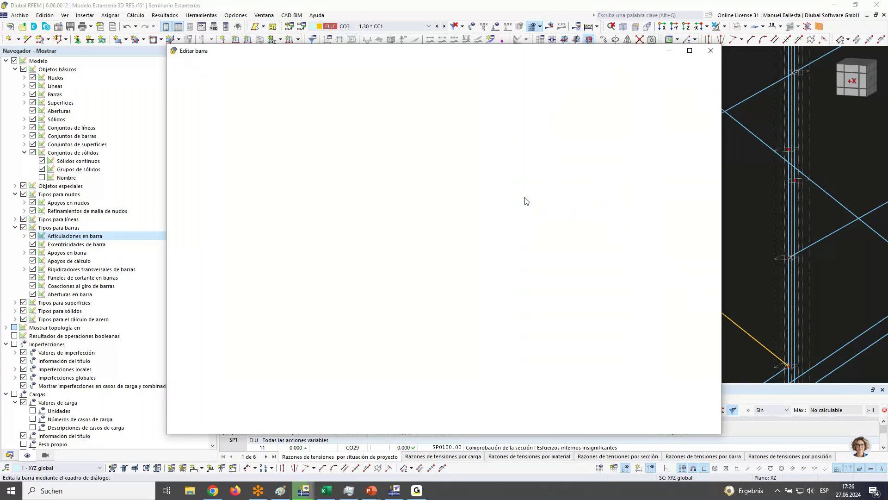
{"action": "left_click", "coordinate": [269, 94]}
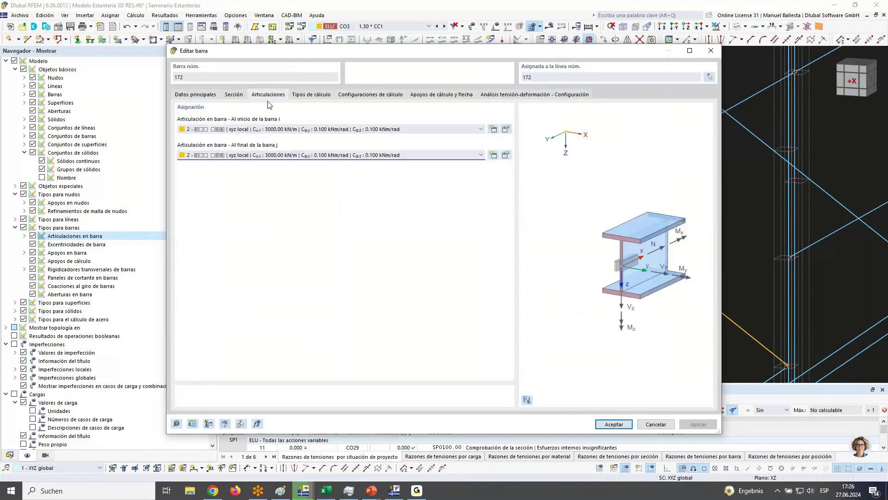
{"action": "left_click", "coordinate": [506, 130]}
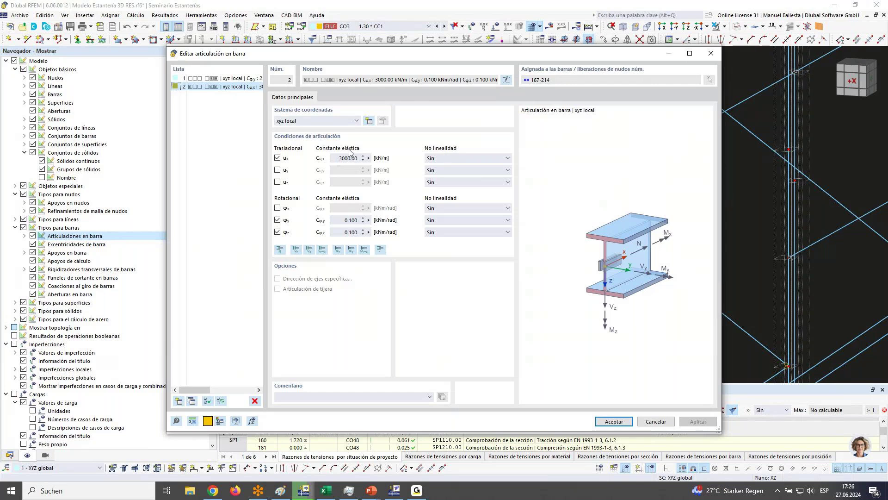
{"action": "left_click", "coordinate": [663, 421]}
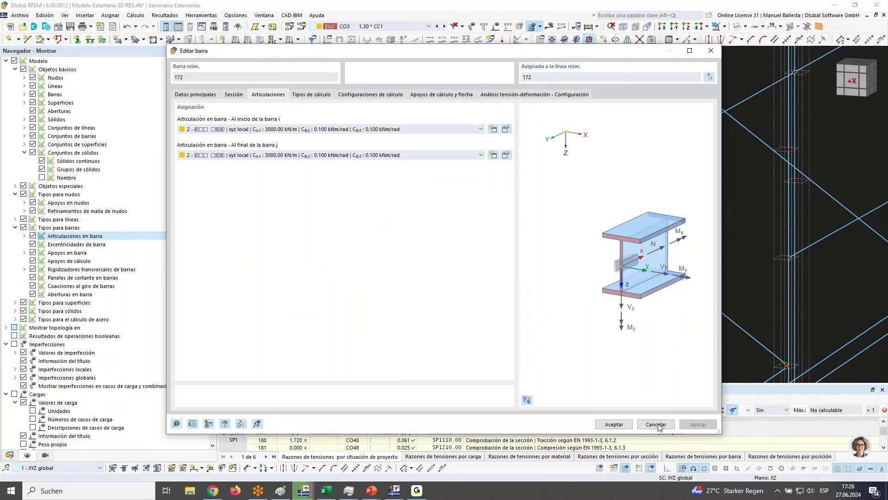
{"action": "left_click", "coordinate": [656, 424]}
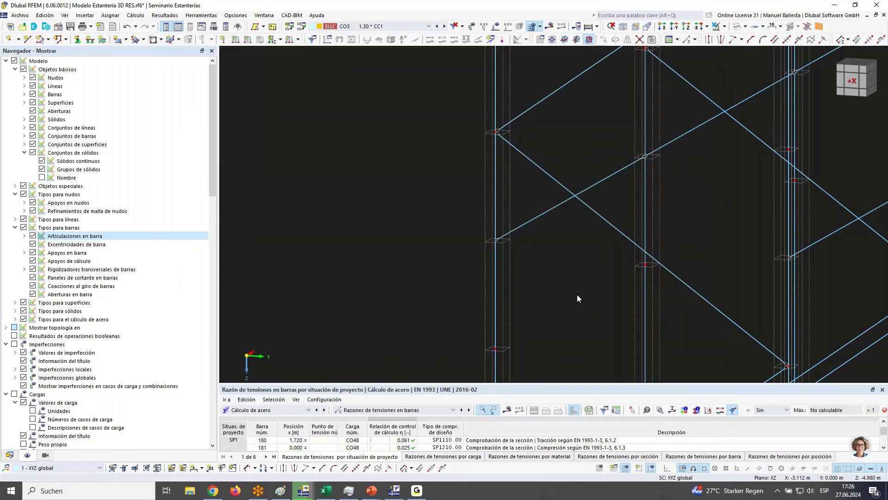
Review the transverse imperfection cases CI7 Locales Y, CI8 Globales Y and the combined case CI10 GlobalesY - LocalesY on the rack.
{"action": "scroll", "coordinate": [597, 306], "scroll_direction": "down", "scroll_amount": 5}
{"action": "key", "text": "F7"}
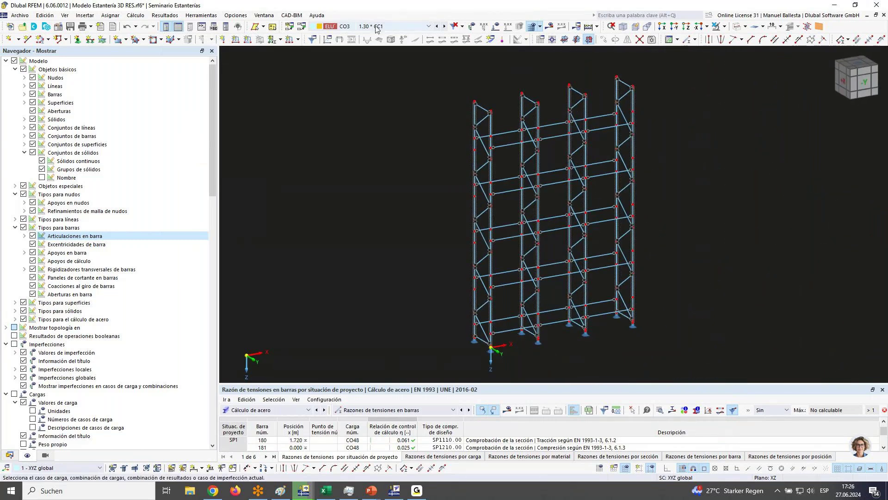
{"action": "left_click", "coordinate": [377, 26]}
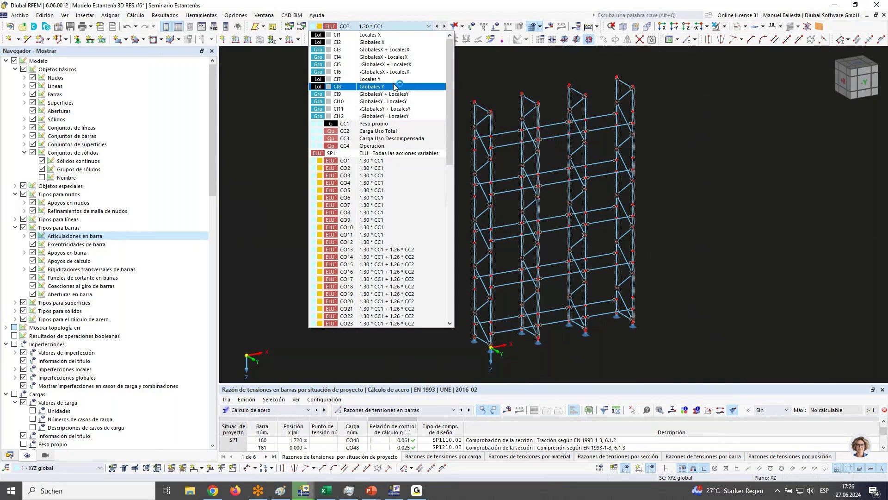
{"action": "left_click", "coordinate": [472, 28]}
{"action": "middle_click_drag", "start_coordinate": [421, 154], "coordinate": [448, 159], "text": "ctrl"}
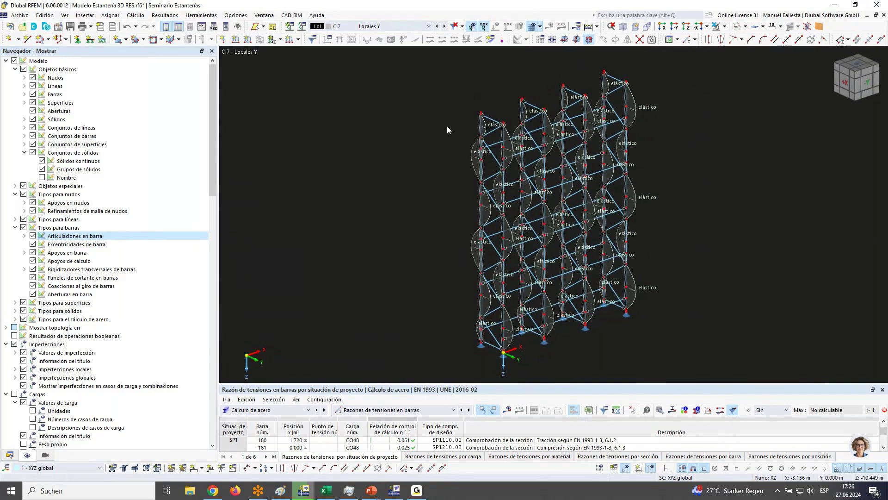
{"action": "left_click", "coordinate": [445, 26]}
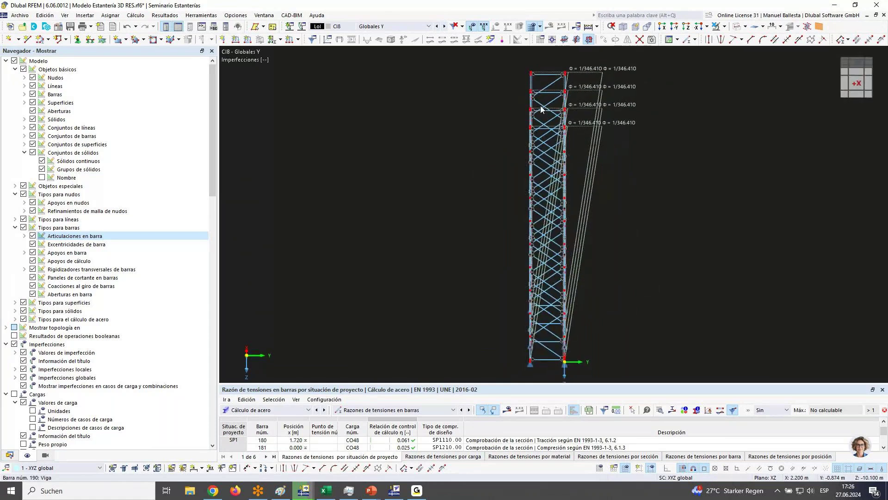
{"action": "left_click", "coordinate": [415, 28]}
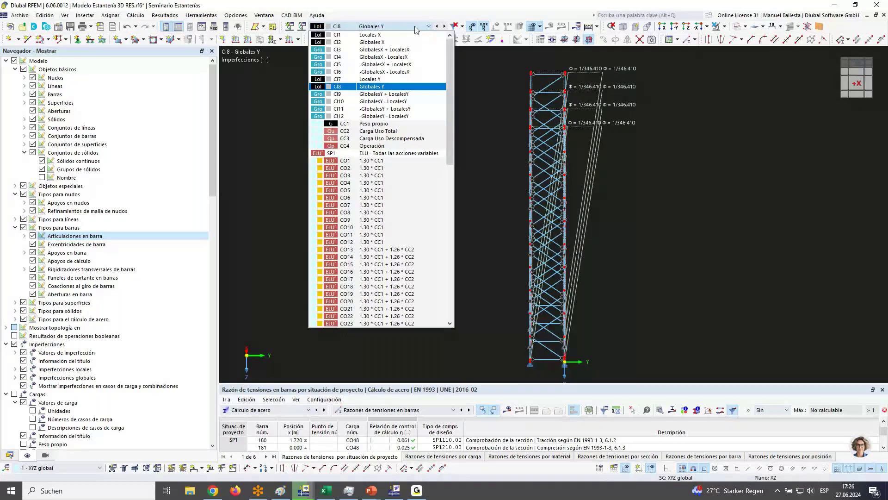
{"action": "left_click", "coordinate": [444, 26]}
{"action": "left_click", "coordinate": [444, 26]}
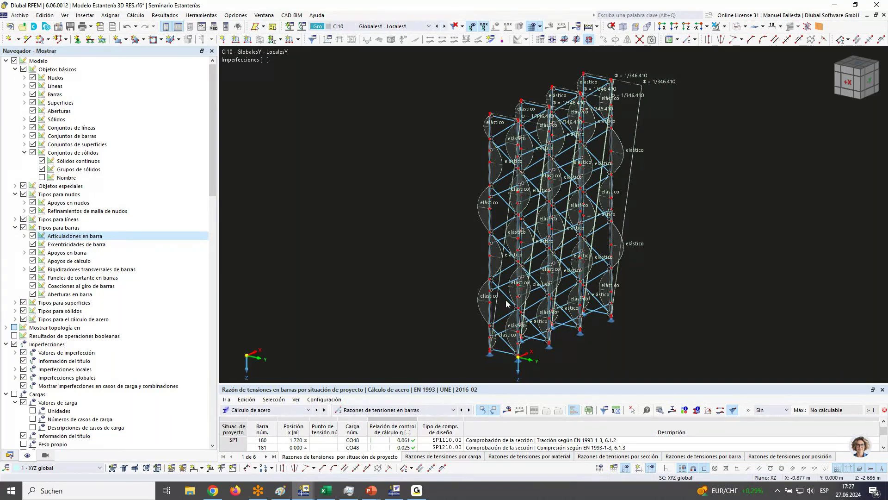
{"action": "scroll", "coordinate": [493, 303], "scroll_direction": "up", "scroll_amount": 2}
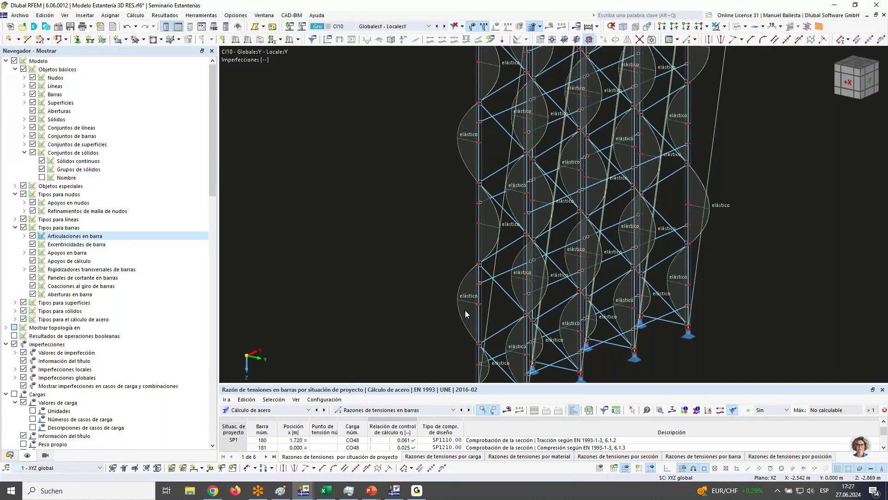
{"action": "scroll", "coordinate": [465, 310], "scroll_direction": "down", "scroll_amount": 5}
Switch to the Primera Estanteria.rf6 model and select design situation SP1 to display its results.
{"action": "middle_click_drag", "start_coordinate": [541, 259], "coordinate": [544, 245]}
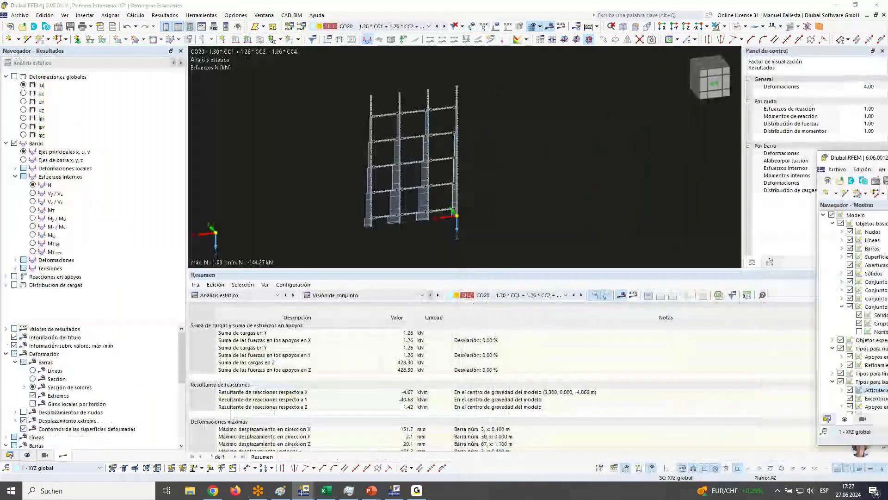
{"action": "middle_click_drag", "start_coordinate": [534, 135], "coordinate": [442, 58], "text": "ctrl"}
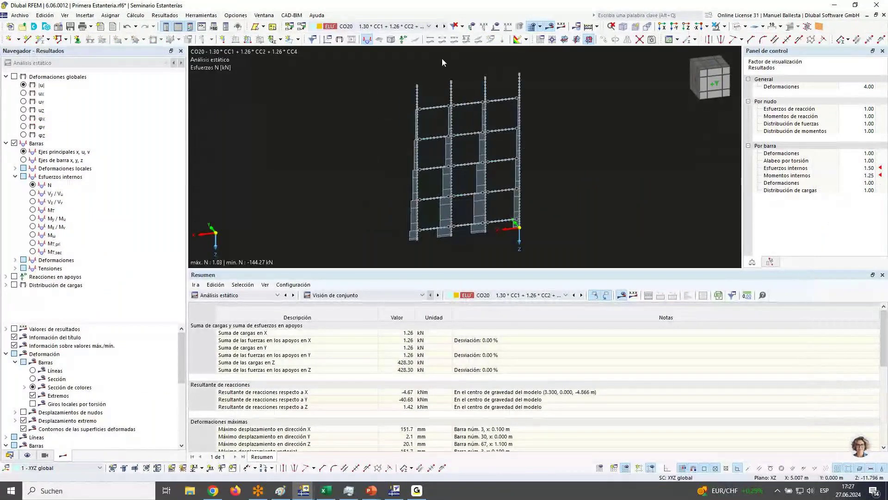
{"action": "left_click", "coordinate": [372, 26]}
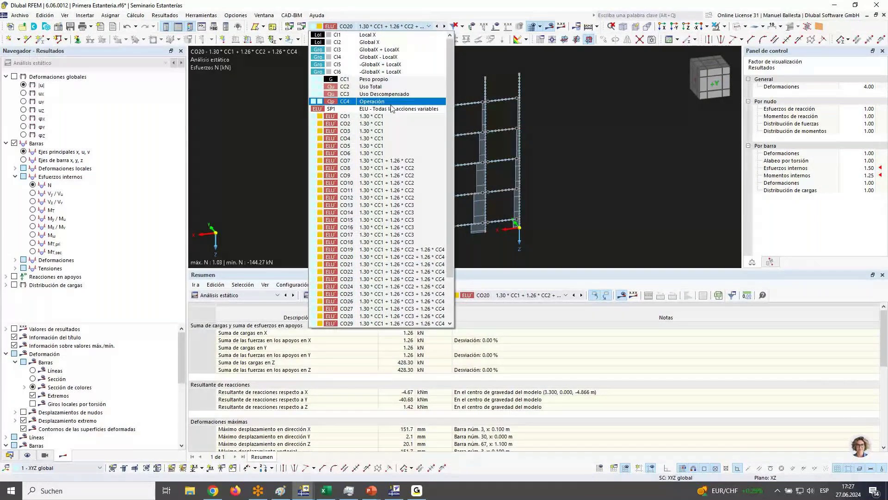
{"action": "key", "text": "Escape"}
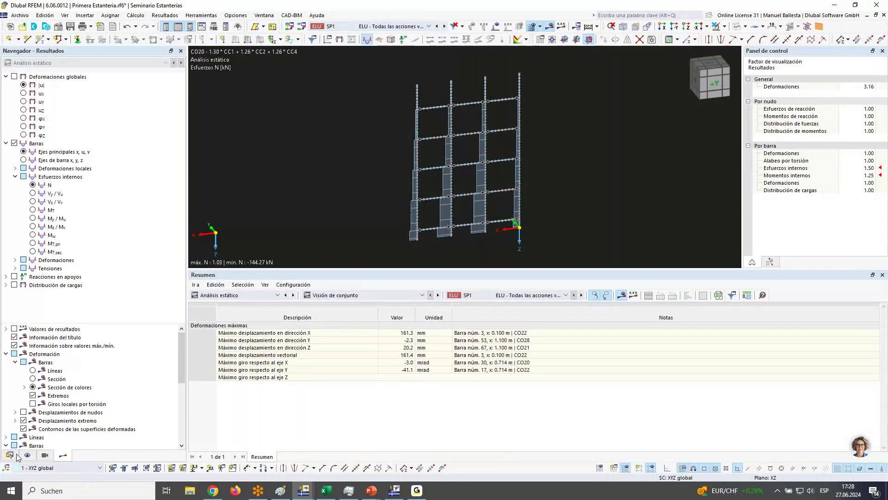
Isolate the uprights by showing only the objects that use and relate to section 1, RSECTION Puntal CF Cad.dxf.
{"action": "left_click", "coordinate": [17, 455]}
{"action": "left_click", "coordinate": [111, 119]}
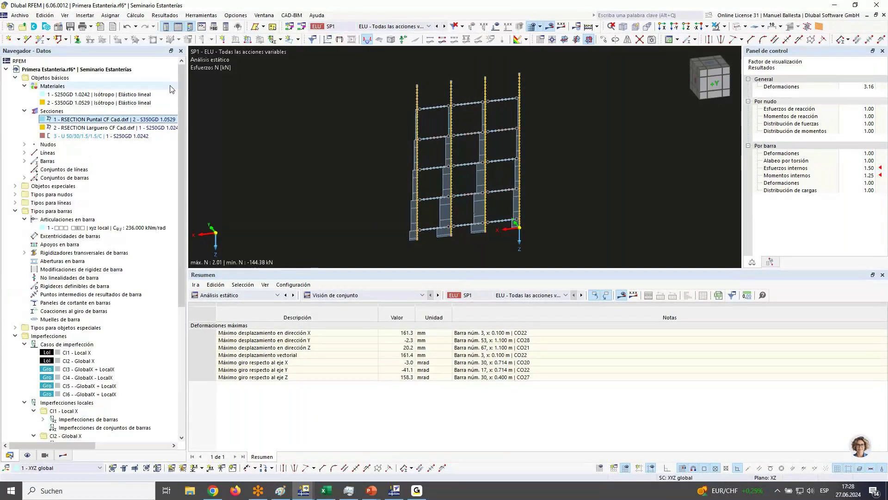
{"action": "left_click", "coordinate": [724, 27]}
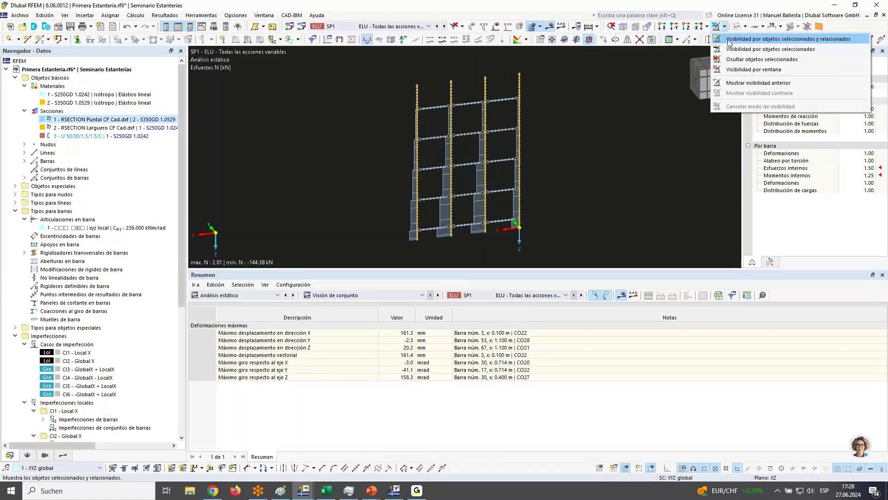
{"action": "left_click", "coordinate": [728, 39]}
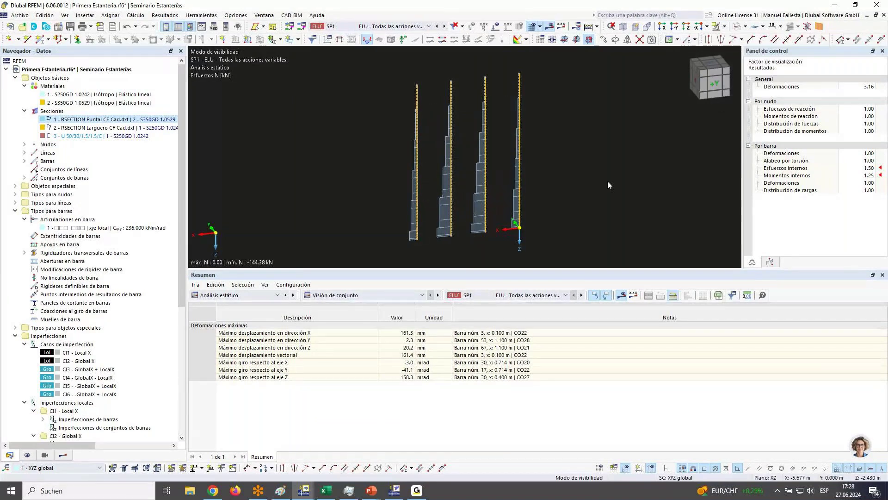
Turn on the result values and inspect the axial force N diagrams near the bases of the uprights.
{"action": "left_click", "coordinate": [63, 456]}
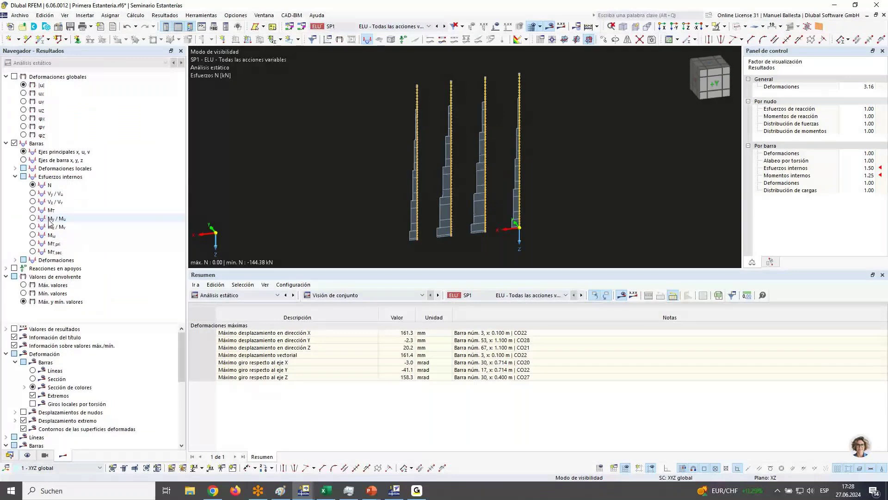
{"action": "left_click", "coordinate": [563, 26]}
{"action": "scroll", "coordinate": [458, 250], "scroll_direction": "up", "scroll_amount": 2}
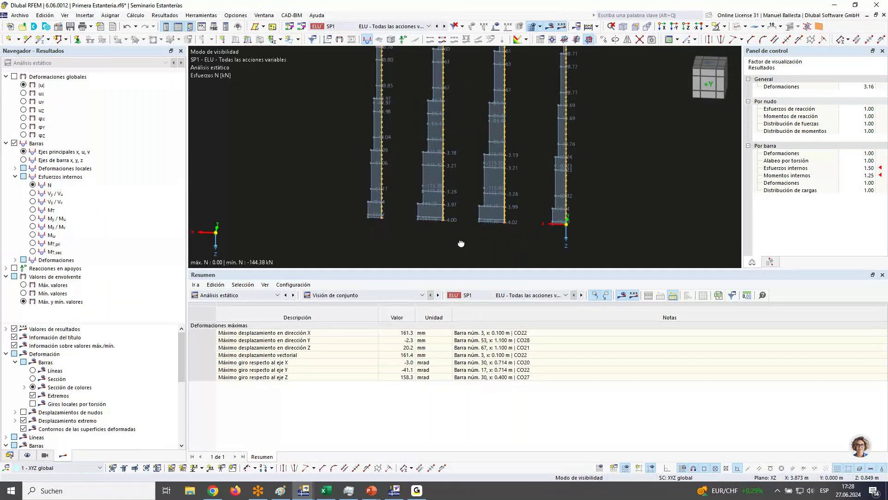
{"action": "middle_click_drag", "start_coordinate": [461, 244], "coordinate": [481, 238], "text": "ctrl"}
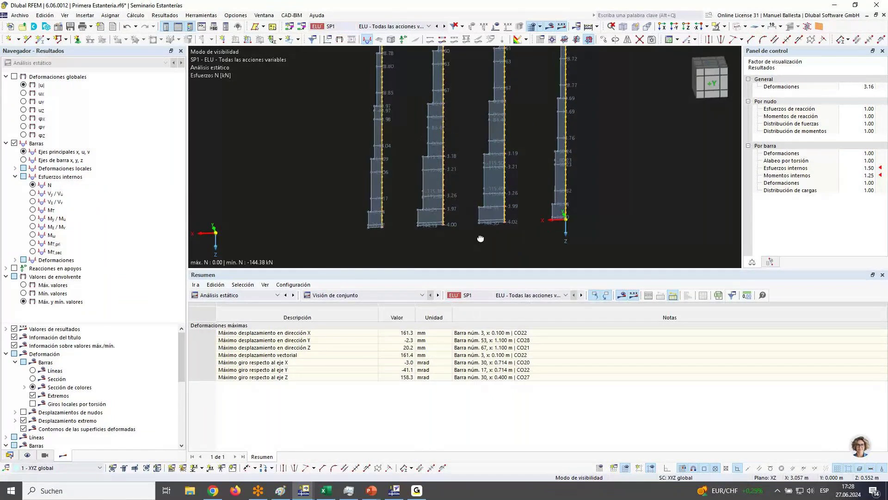
Display the My/Mu bending moment envelopes and examine their peaks on the central uprights.
{"action": "left_click", "coordinate": [33, 219]}
{"action": "scroll", "coordinate": [476, 146], "scroll_direction": "up", "scroll_amount": 2}
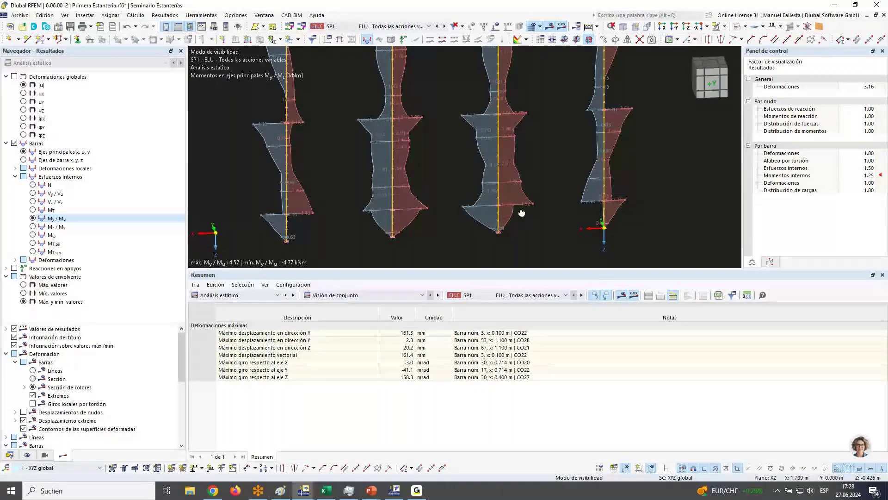
{"action": "scroll", "coordinate": [499, 108], "scroll_direction": "up", "scroll_amount": 1}
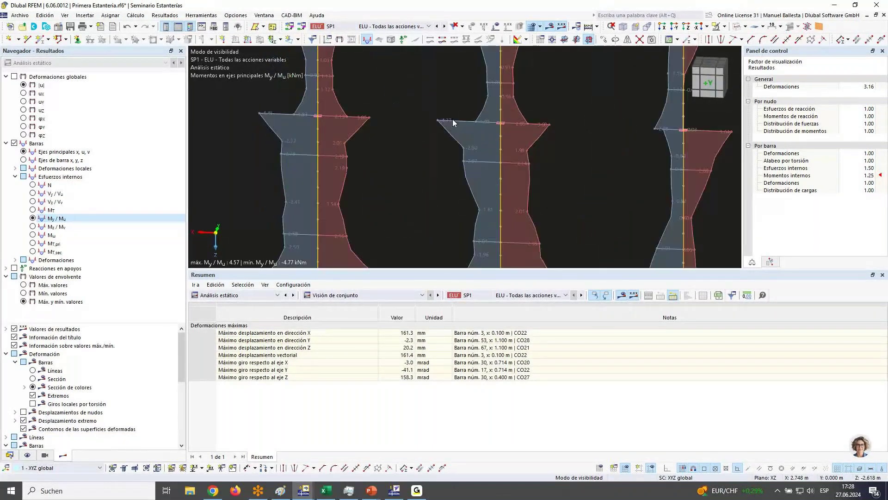
{"action": "scroll", "coordinate": [452, 118], "scroll_direction": "down", "scroll_amount": 2}
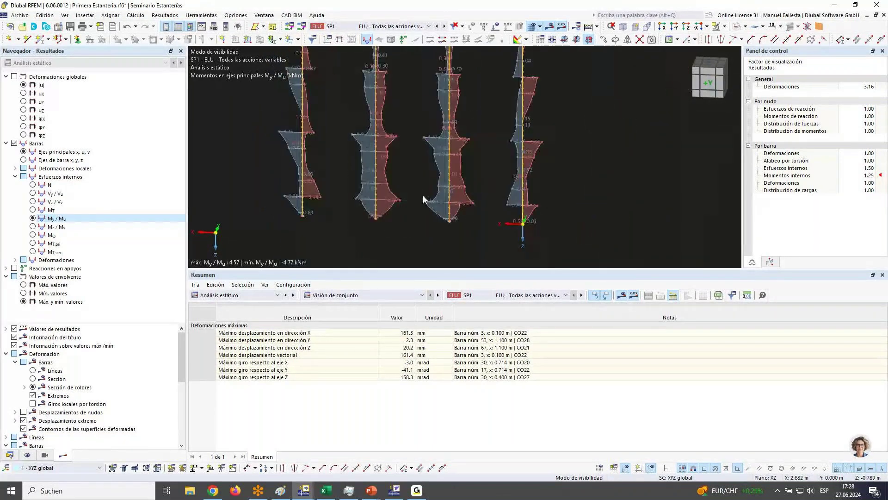
Compare the Mz/Mv moments with My/Mu on the uprights and display the warping moment Mω.
{"action": "left_click", "coordinate": [32, 226]}
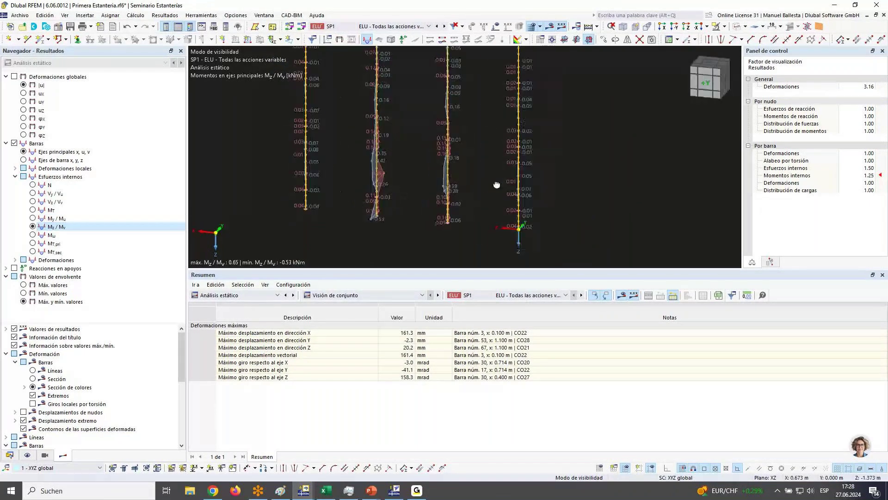
{"action": "left_click", "coordinate": [32, 219]}
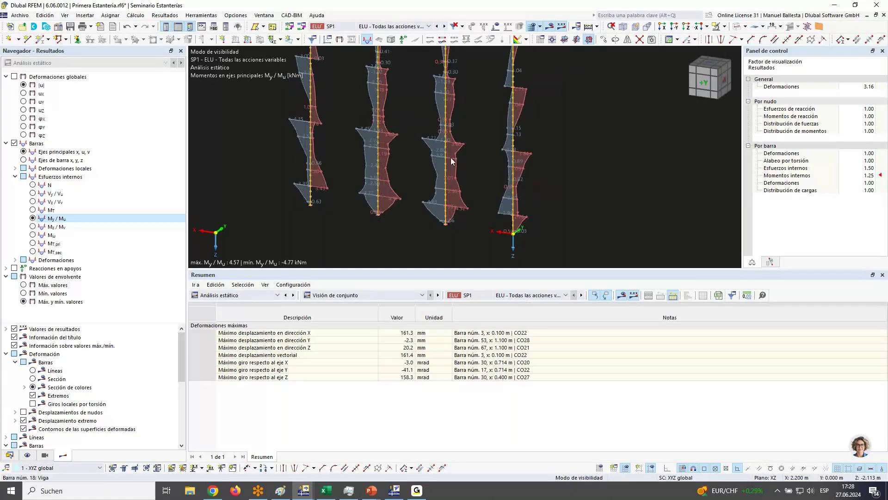
{"action": "left_click", "coordinate": [33, 235]}
{"action": "middle_click_drag", "start_coordinate": [398, 172], "coordinate": [416, 174], "text": "ctrl"}
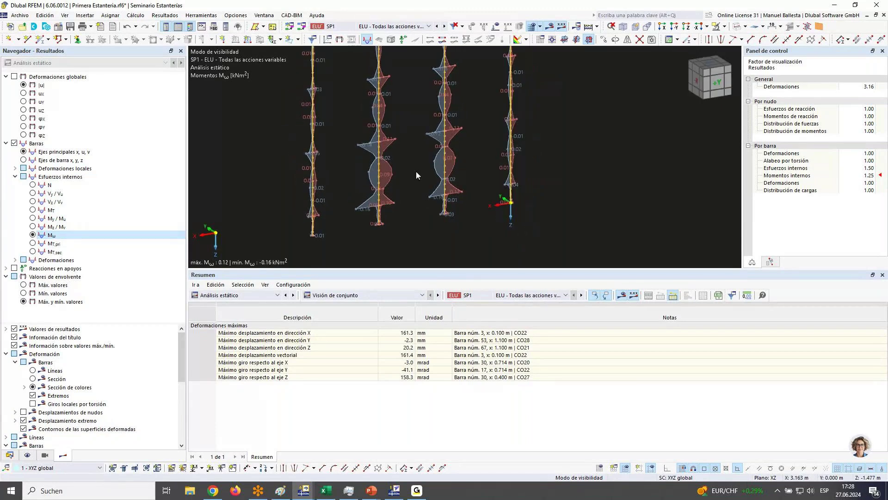
Run the stress-strain analysis for design situation SP1 with load combinations CO1 to CO36 and display the uprights' σx,tot stress ratios.
{"action": "left_click", "coordinate": [257, 296]}
{"action": "left_click", "coordinate": [247, 363]}
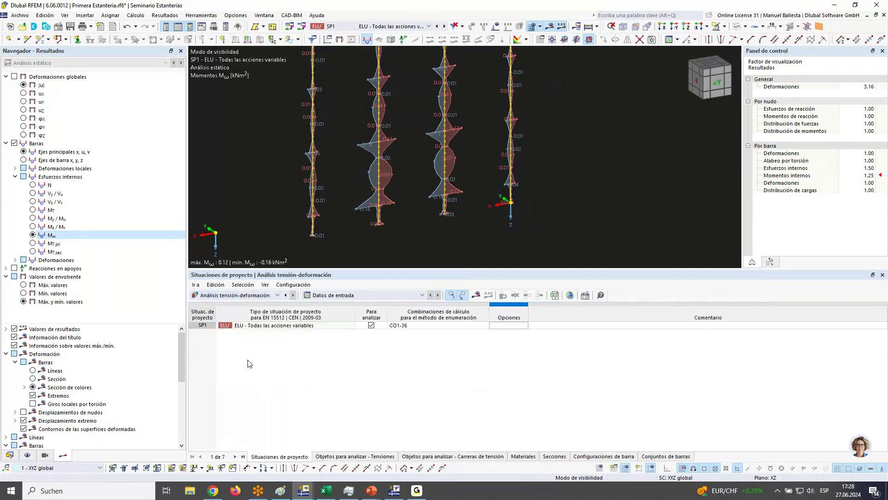
{"action": "left_click", "coordinate": [435, 325]}
{"action": "left_click", "coordinate": [485, 325]}
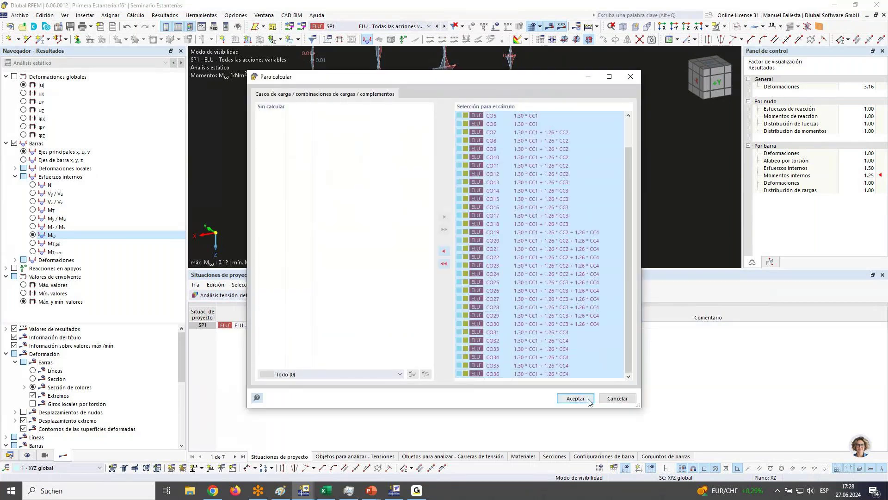
{"action": "left_click", "coordinate": [586, 399]}
{"action": "left_click", "coordinate": [476, 296]}
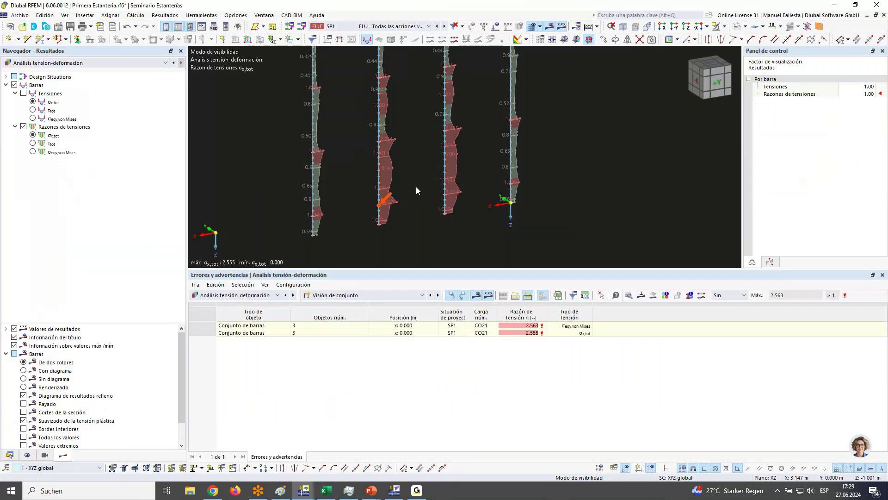
{"action": "middle_click_drag", "start_coordinate": [369, 176], "coordinate": [277, 259]}
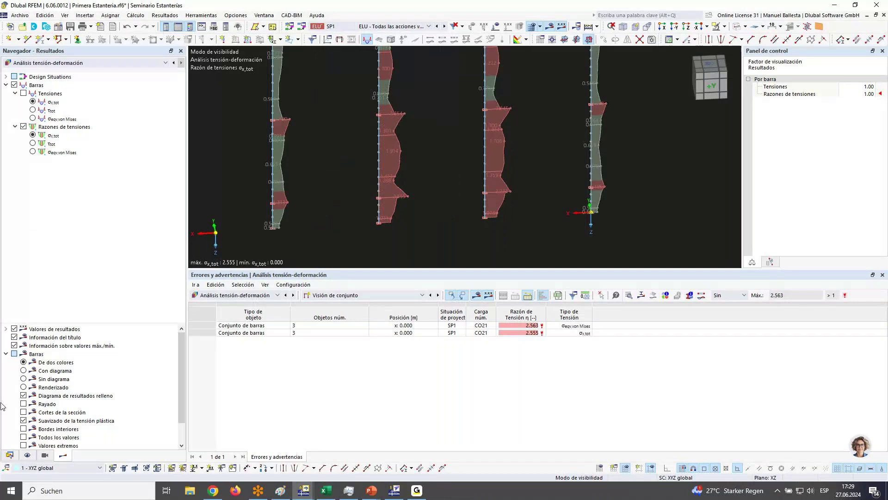
Show the uprights' σx,tot stress ratios as coloured diagrams along the members (Con diagrama) instead of two-colour ones.
{"action": "left_click", "coordinate": [55, 370]}
{"action": "scroll", "coordinate": [540, 183], "scroll_direction": "down", "scroll_amount": 2}
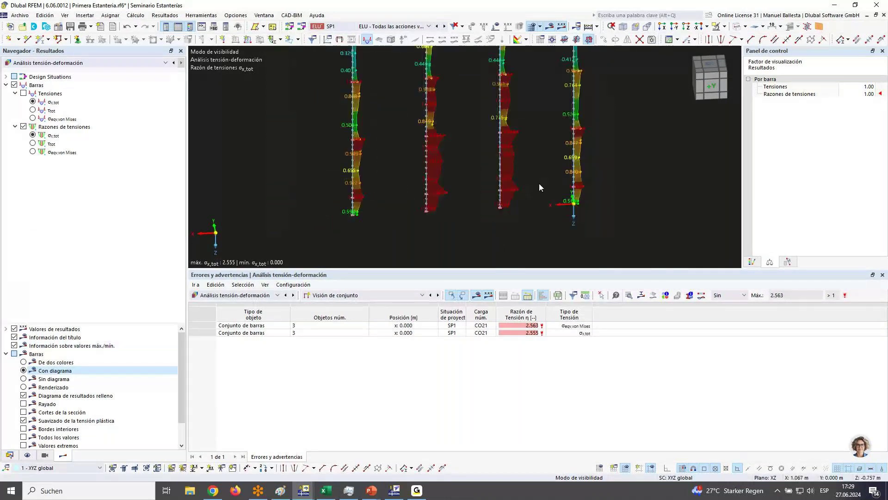
{"action": "middle_click_drag", "start_coordinate": [539, 184], "coordinate": [464, 185], "text": "ctrl"}
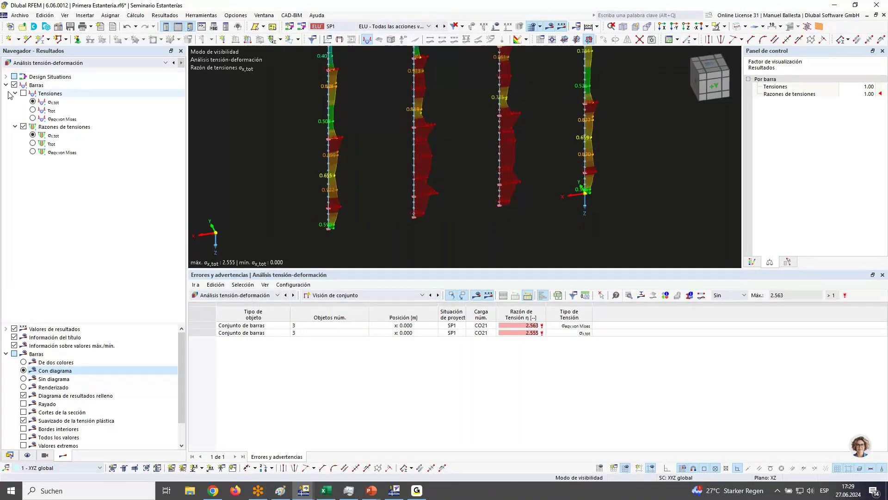
Display the σx,tot stresses on the uprights in place of the stress ratios and examine them over the full height.
{"action": "left_click", "coordinate": [23, 93]}
{"action": "middle_click_drag", "start_coordinate": [588, 248], "coordinate": [574, 238], "text": "ctrl"}
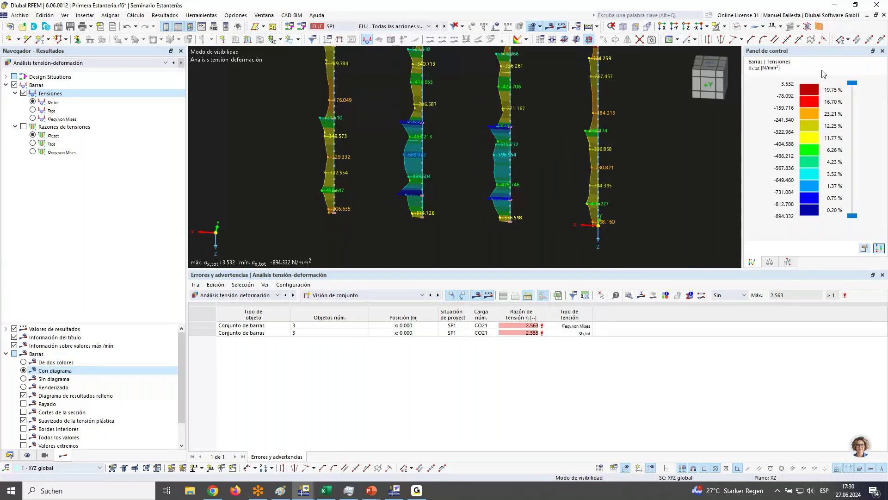
{"action": "middle_click_drag", "start_coordinate": [470, 238], "coordinate": [471, 143], "text": "ctrl"}
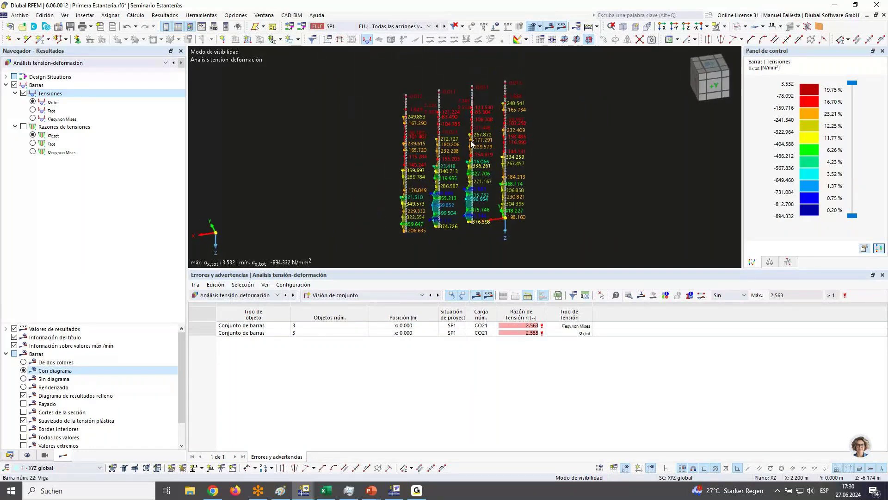
{"action": "middle_click_drag", "start_coordinate": [590, 137], "coordinate": [582, 144], "text": "ctrl"}
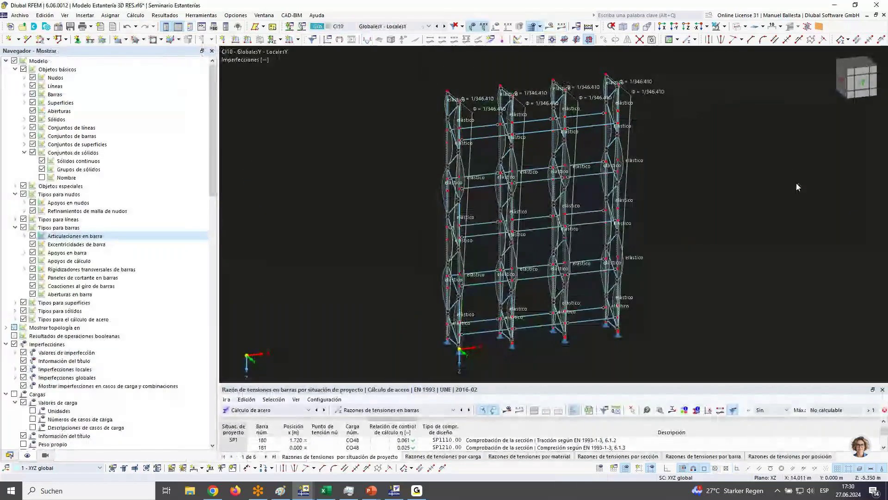
Review the active add-ons and design standards in the base data of the 3D RES rack model, leaving them unmodified.
{"action": "left_click", "coordinate": [9, 455]}
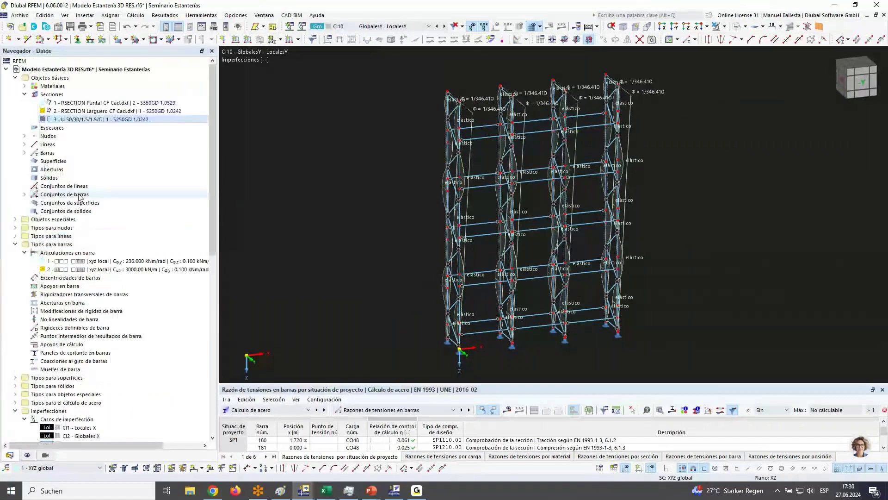
{"action": "right_click", "coordinate": [64, 70]}
{"action": "left_click", "coordinate": [91, 88]}
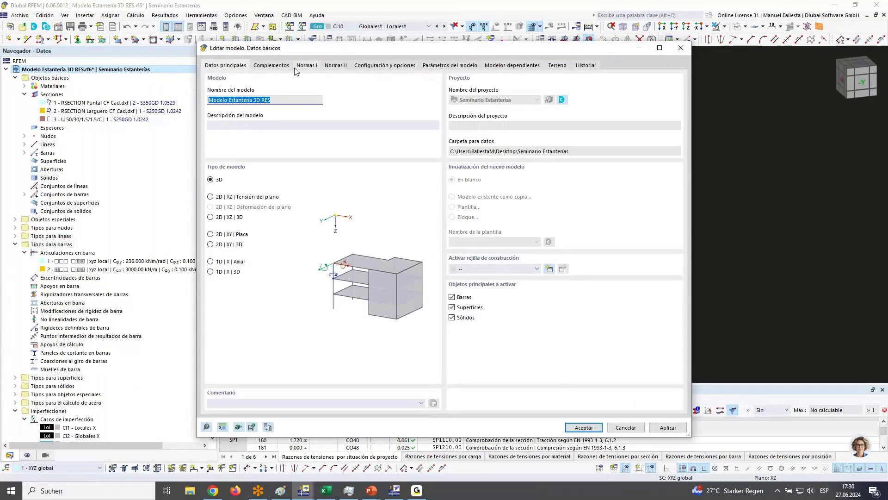
{"action": "left_click", "coordinate": [282, 68]}
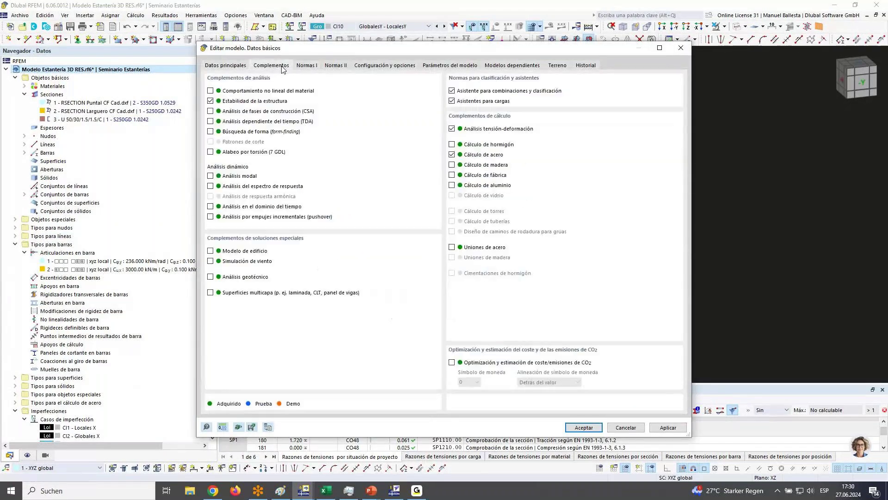
{"action": "left_click", "coordinate": [307, 66]}
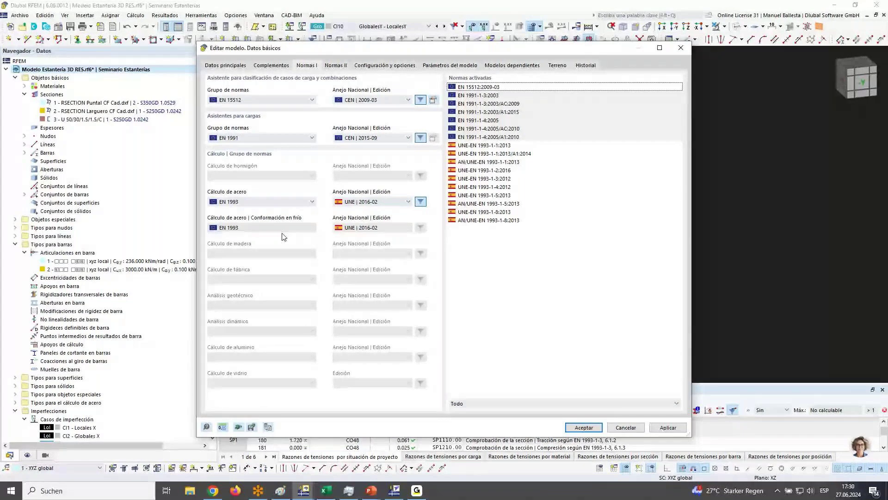
{"action": "left_click", "coordinate": [625, 426]}
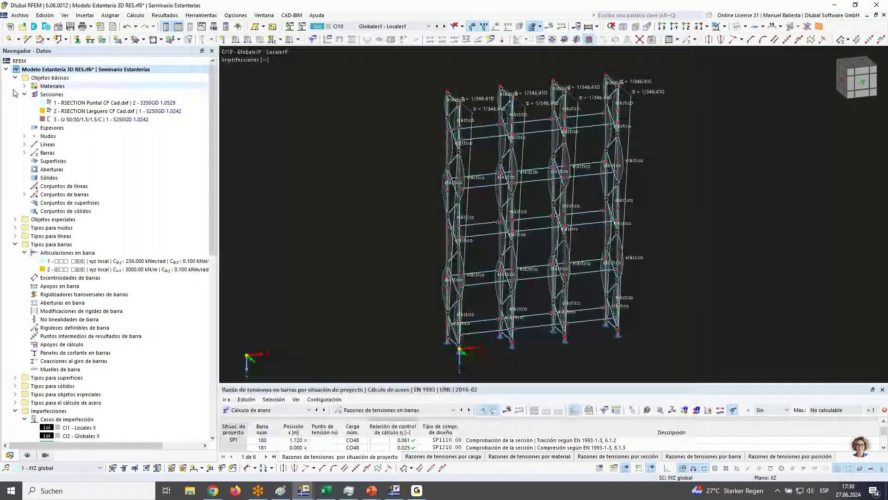
Isolate the members with section 1, RSECTION Puntal CF Cad.dxf, so only the rack uprights are shown.
{"action": "left_click", "coordinate": [78, 103]}
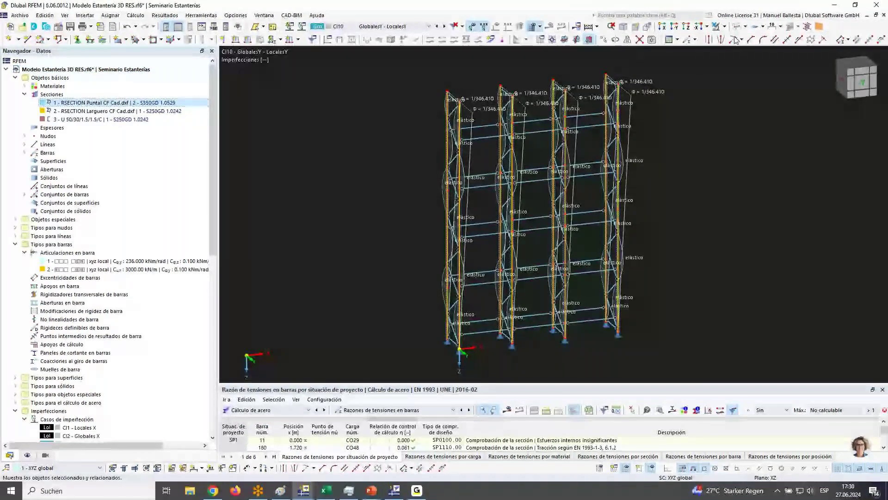
{"action": "left_click", "coordinate": [716, 27]}
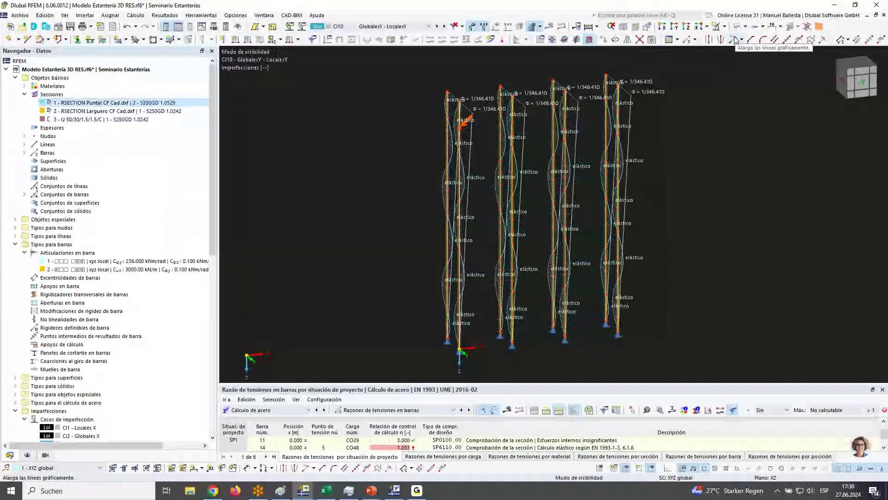
{"action": "scroll", "coordinate": [740, 263], "scroll_direction": "down", "scroll_amount": 2}
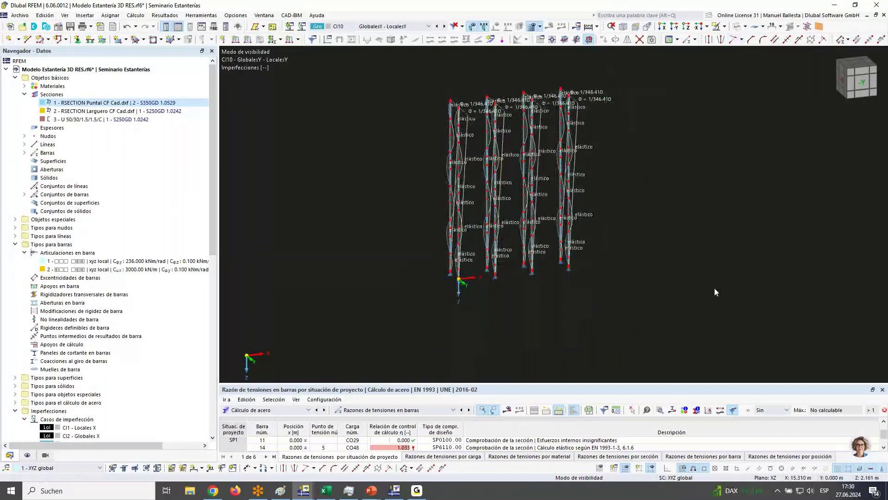
Select all the uprights and inspect the main data of their member sets 1-8 without editing them.
{"action": "left_click_drag", "start_coordinate": [432, 85], "coordinate": [607, 337]}
{"action": "scroll", "coordinate": [502, 271], "scroll_direction": "up", "scroll_amount": 5}
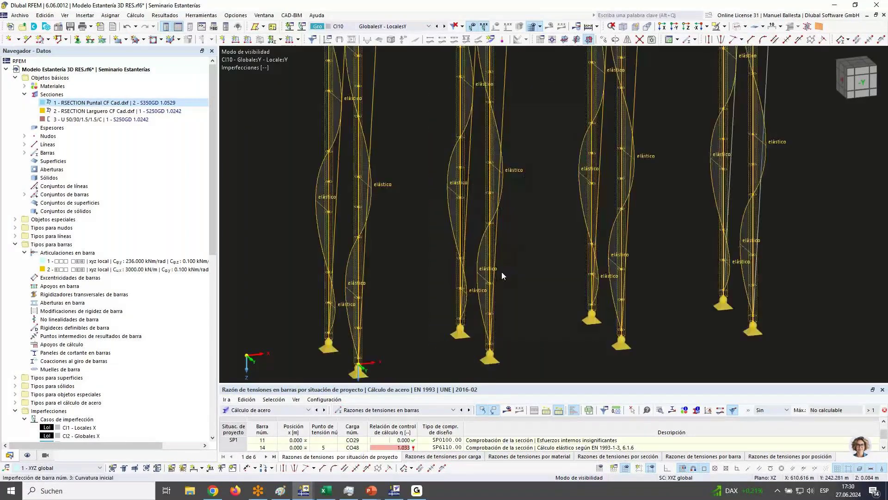
{"action": "scroll", "coordinate": [481, 278], "scroll_direction": "up", "scroll_amount": 3}
{"action": "right_click", "coordinate": [482, 278]}
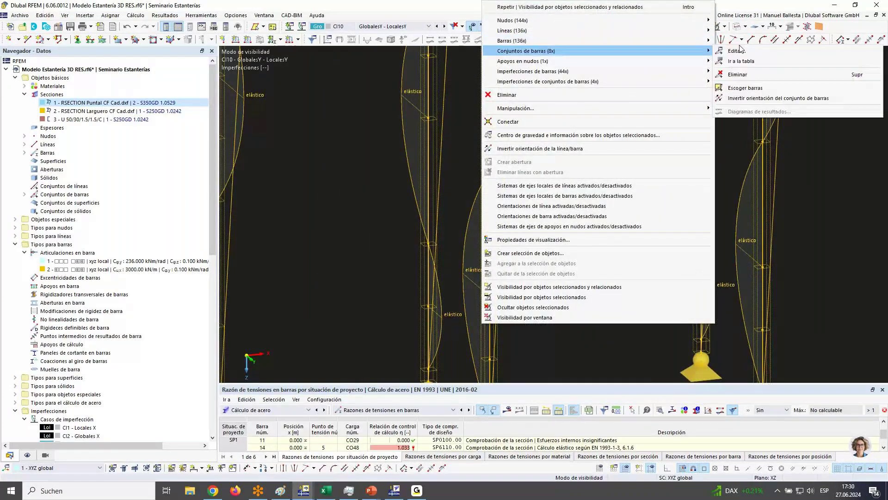
{"action": "left_click", "coordinate": [742, 47]}
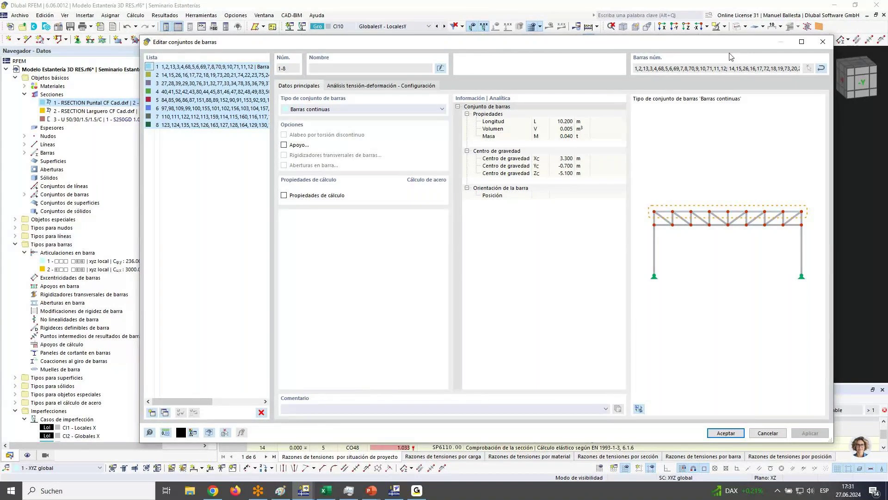
{"action": "left_click_drag", "start_coordinate": [618, 40], "coordinate": [434, 40]}
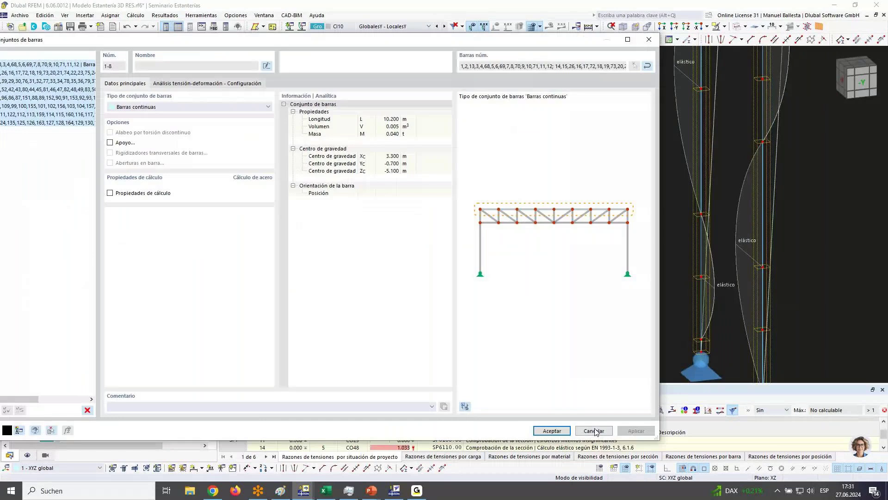
{"action": "left_click", "coordinate": [595, 431]}
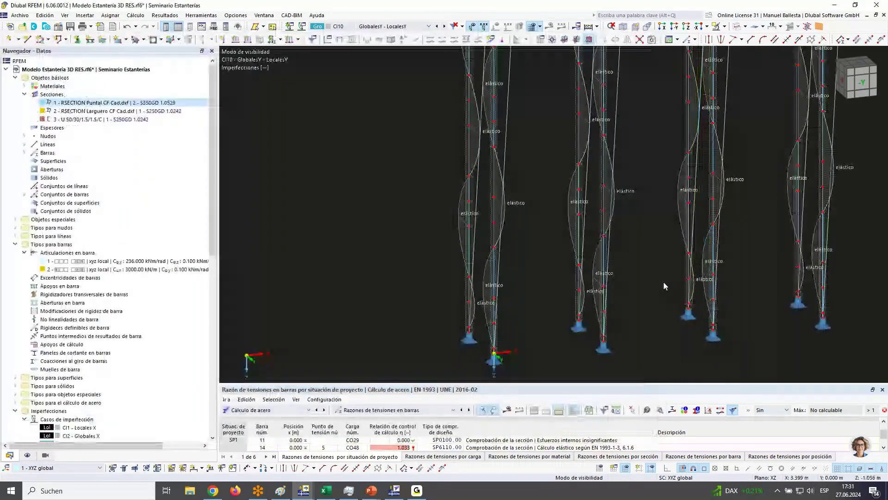
Browse the load combinations, enlarge the results table and display the steel design input data for the objects to design.
{"action": "left_click", "coordinate": [382, 26]}
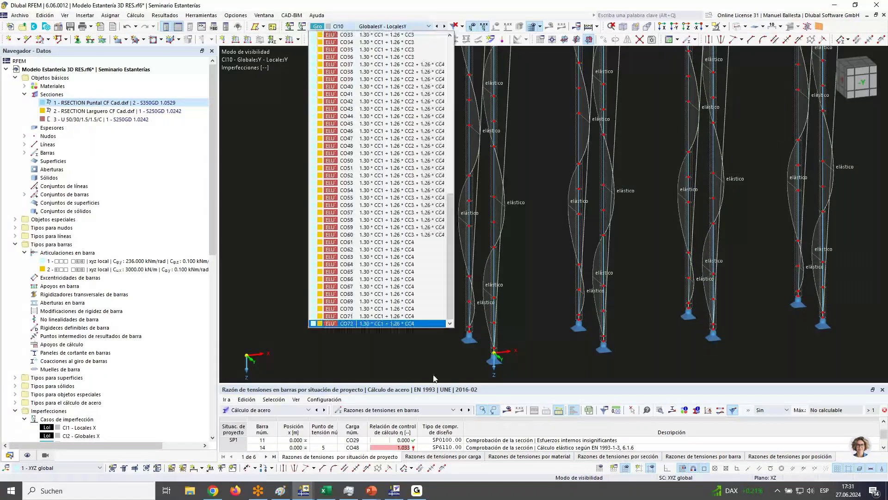
{"action": "left_click", "coordinate": [382, 26]}
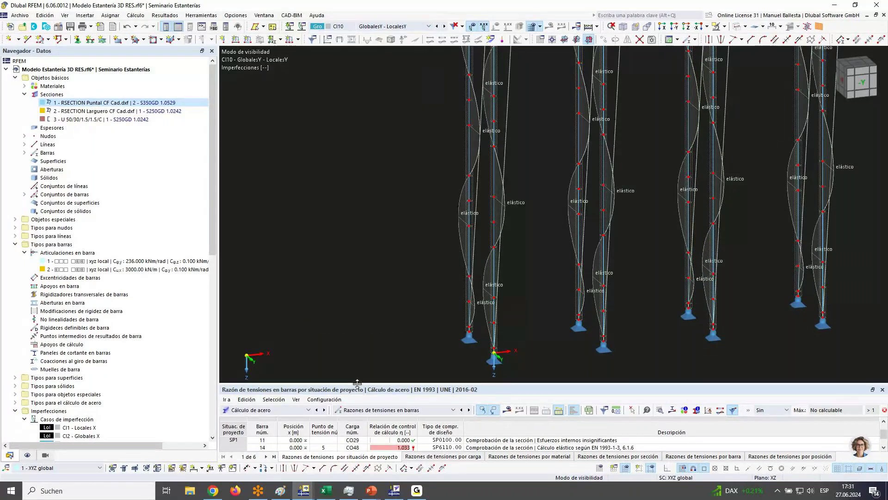
{"action": "left_click_drag", "start_coordinate": [357, 382], "coordinate": [358, 307]}
{"action": "left_click", "coordinate": [357, 330]}
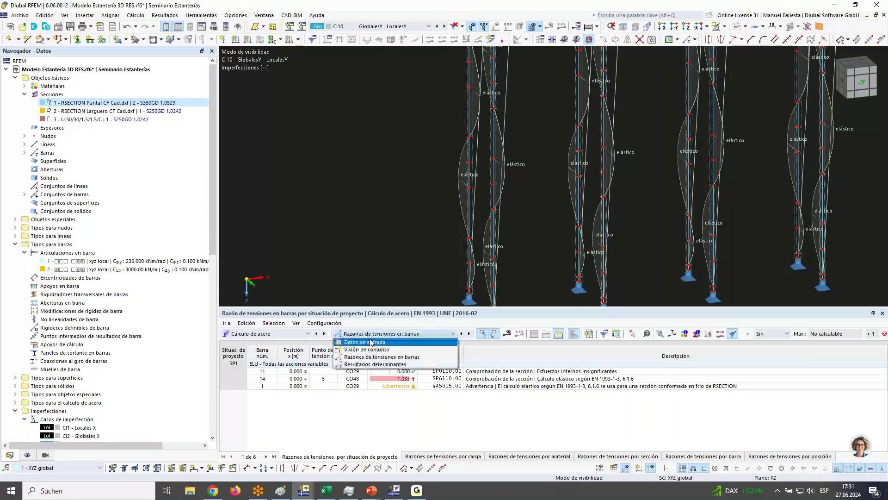
{"action": "left_click", "coordinate": [368, 341]}
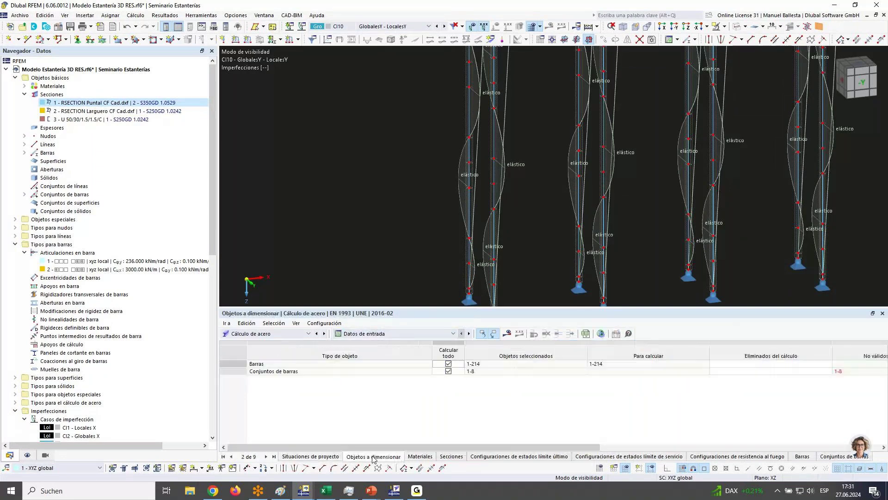
Inspect the options and design properties setting of member set 1 on the front upright.
{"action": "scroll", "coordinate": [501, 240], "scroll_direction": "up", "scroll_amount": 3}
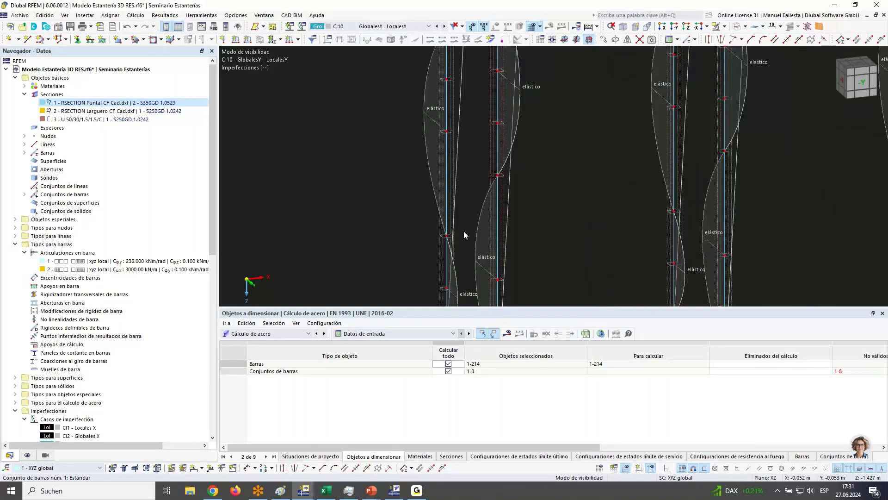
{"action": "double_click", "coordinate": [513, 211]}
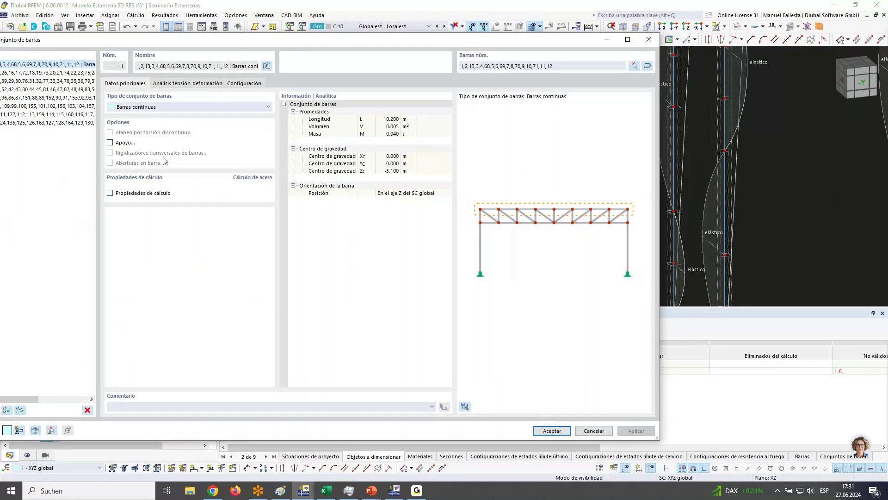
{"action": "left_click", "coordinate": [597, 430]}
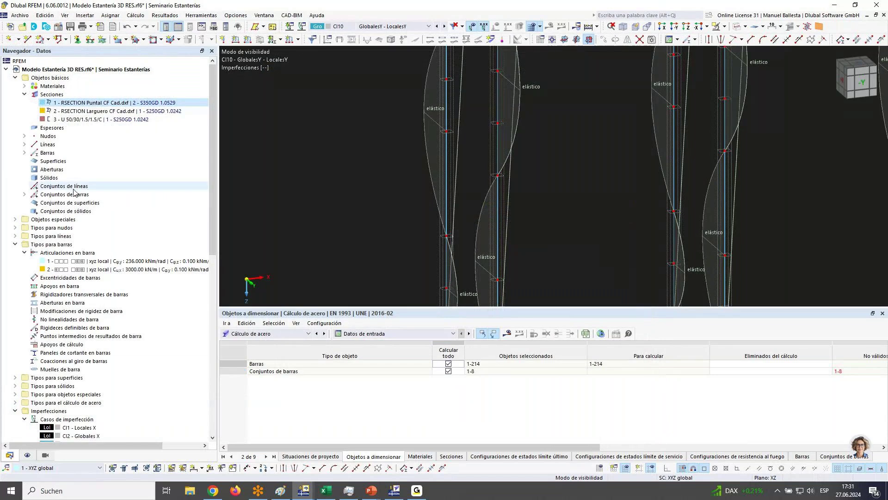
Activate the steel design properties of member set 1 and examine the parameters offered for a new ultimate limit state configuration.
{"action": "scroll", "coordinate": [477, 238], "scroll_direction": "up", "scroll_amount": 2}
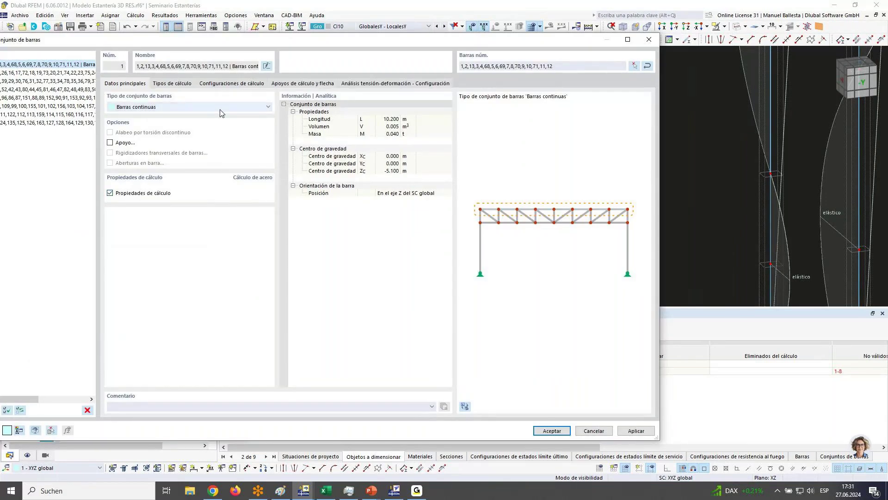
{"action": "left_click", "coordinate": [254, 84]}
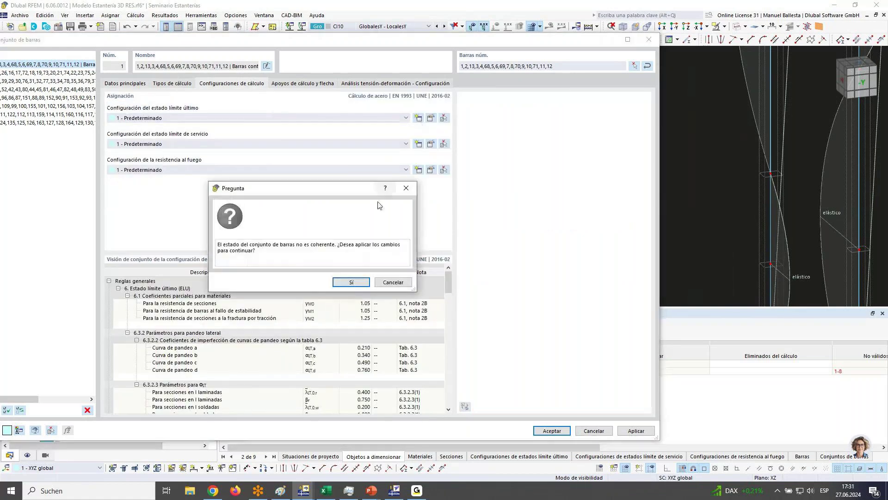
{"action": "left_click", "coordinate": [351, 282]}
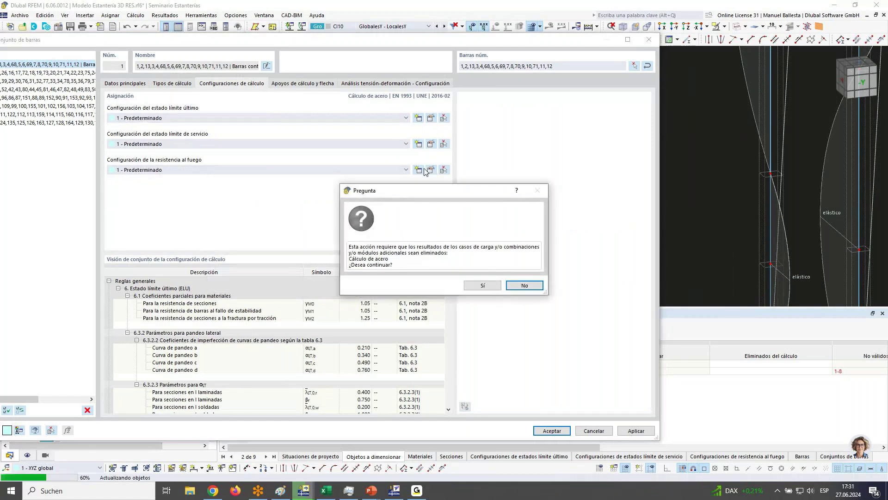
{"action": "left_click", "coordinate": [481, 285]}
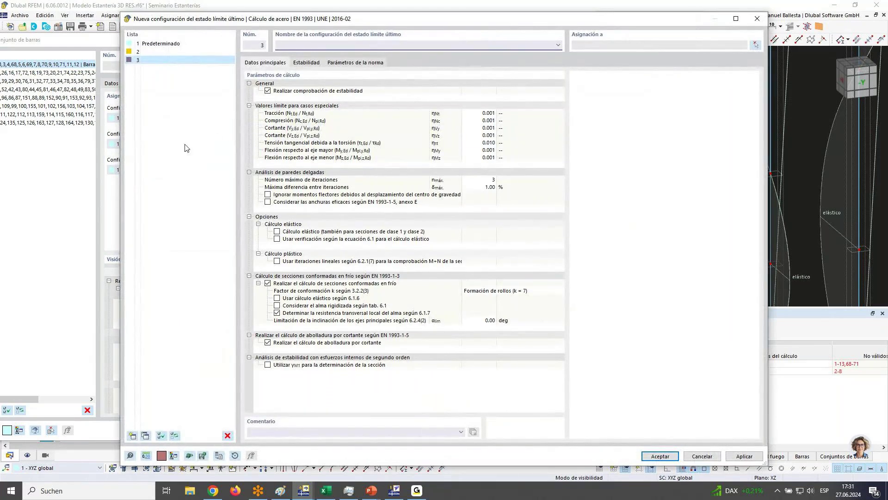
{"action": "left_click", "coordinate": [701, 456]}
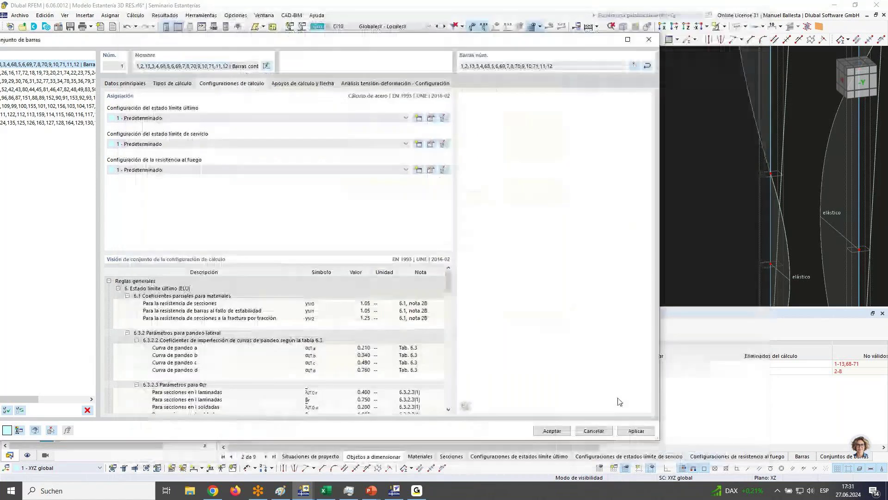
{"action": "left_click", "coordinate": [591, 432]}
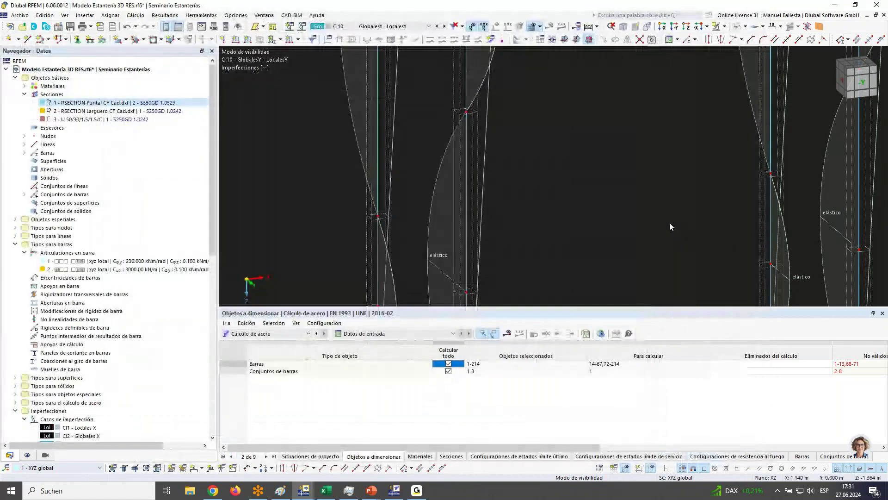
{"action": "left_click", "coordinate": [279, 334]}
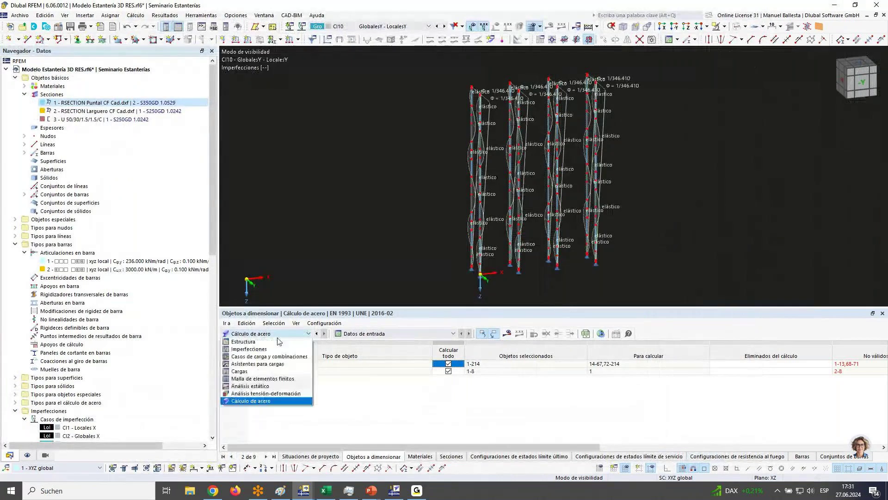
{"action": "left_click", "coordinate": [278, 336]}
{"action": "mouse_move", "coordinate": [454, 251]}
{"action": "middle_mouse_down", "text": "ctrl"}
{"action": "mouse_move", "coordinate": [418, 243]}
{"action": "mouse_move", "coordinate": [439, 259]}
{"action": "middle_mouse_up", "text": "ctrl"}
Switch to the PowerPoint presentation and resume the slide show at the "Flujo de trabajo" slide.
{"action": "mouse_move", "coordinate": [379, 491]}
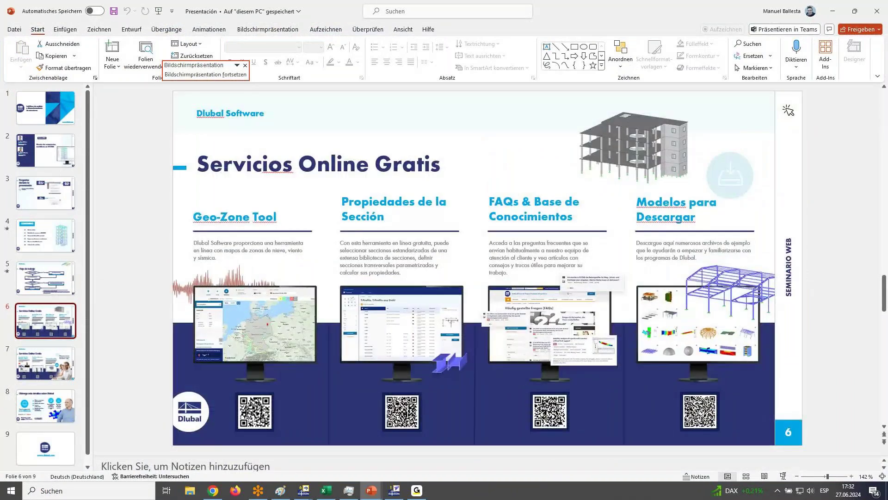
{"action": "key", "text": "alt+Tab"}
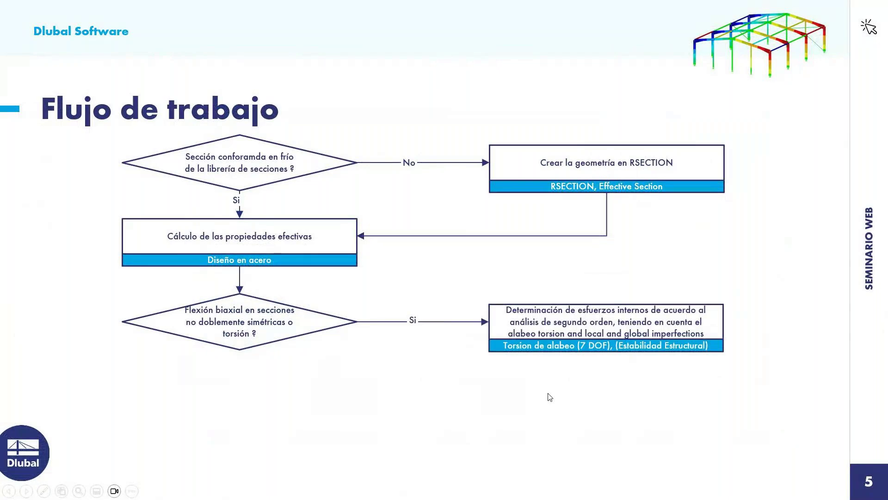